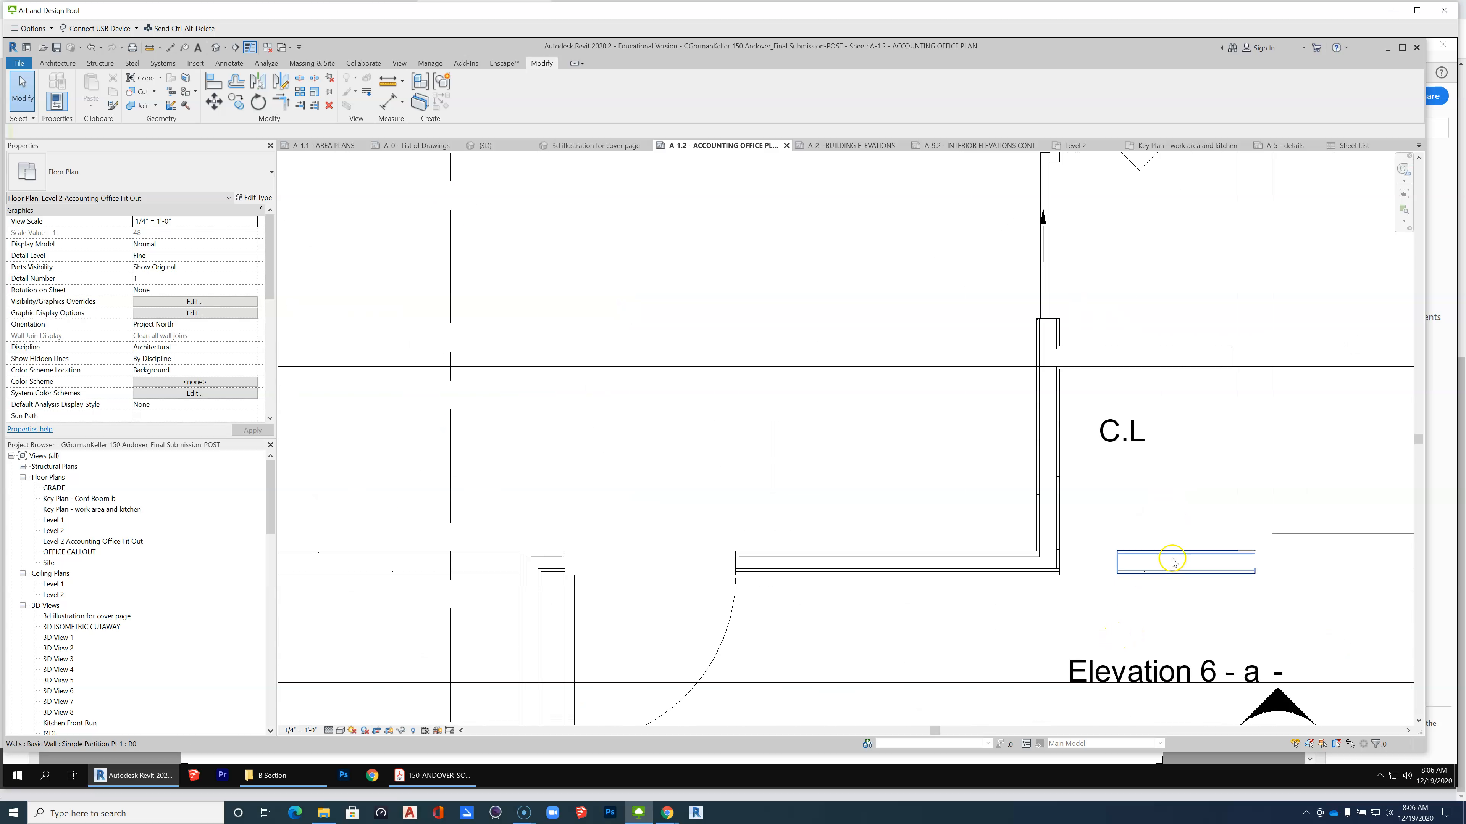
# Split the vertical Simple Partition Pt 1 wall between the sliding door and the closet's horizontal wall.
pyautogui.click(1173, 562)
pyautogui.click(1061, 497)
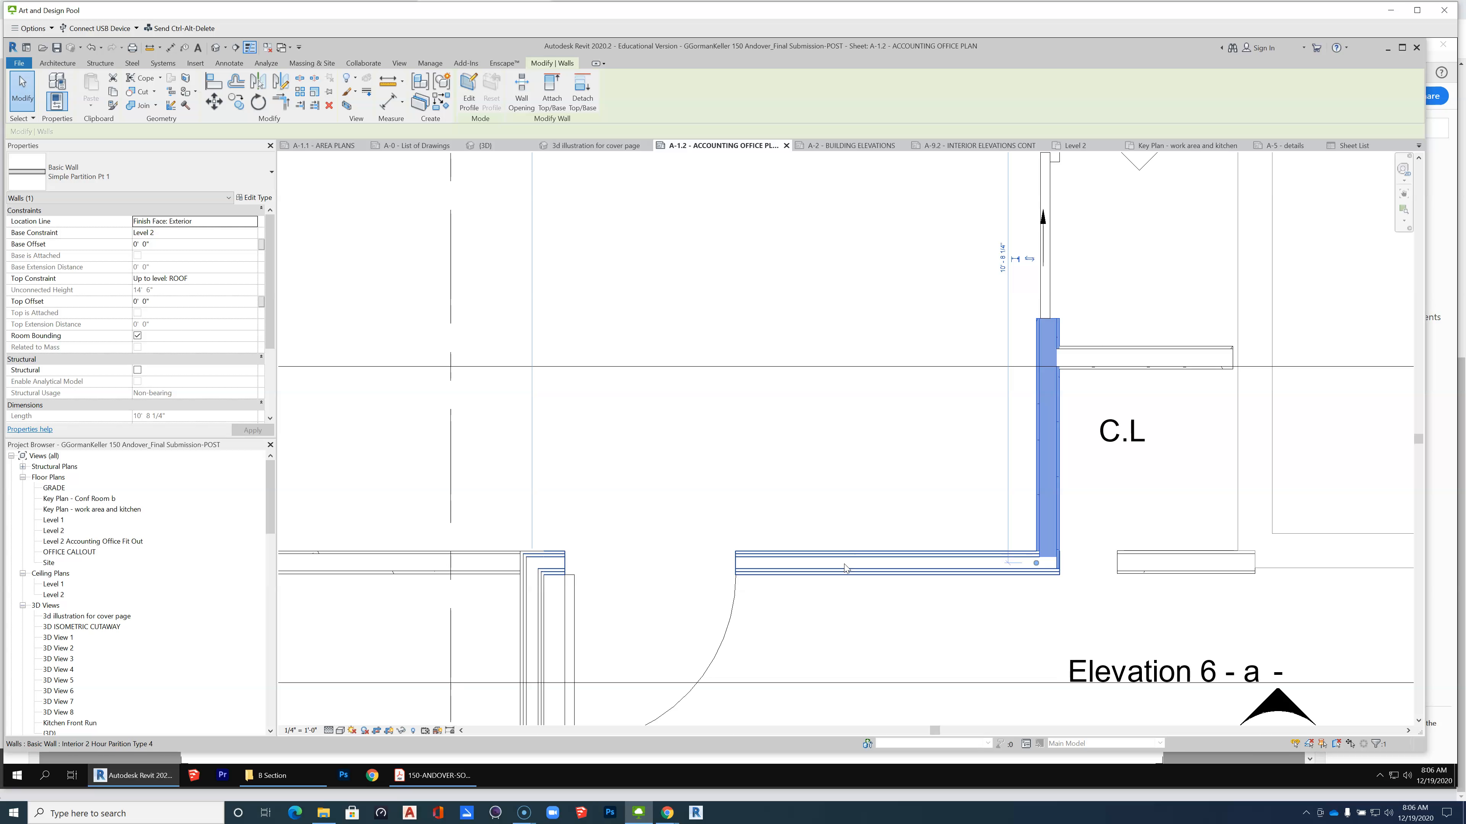
pyautogui.scroll(-2, 693, 502)
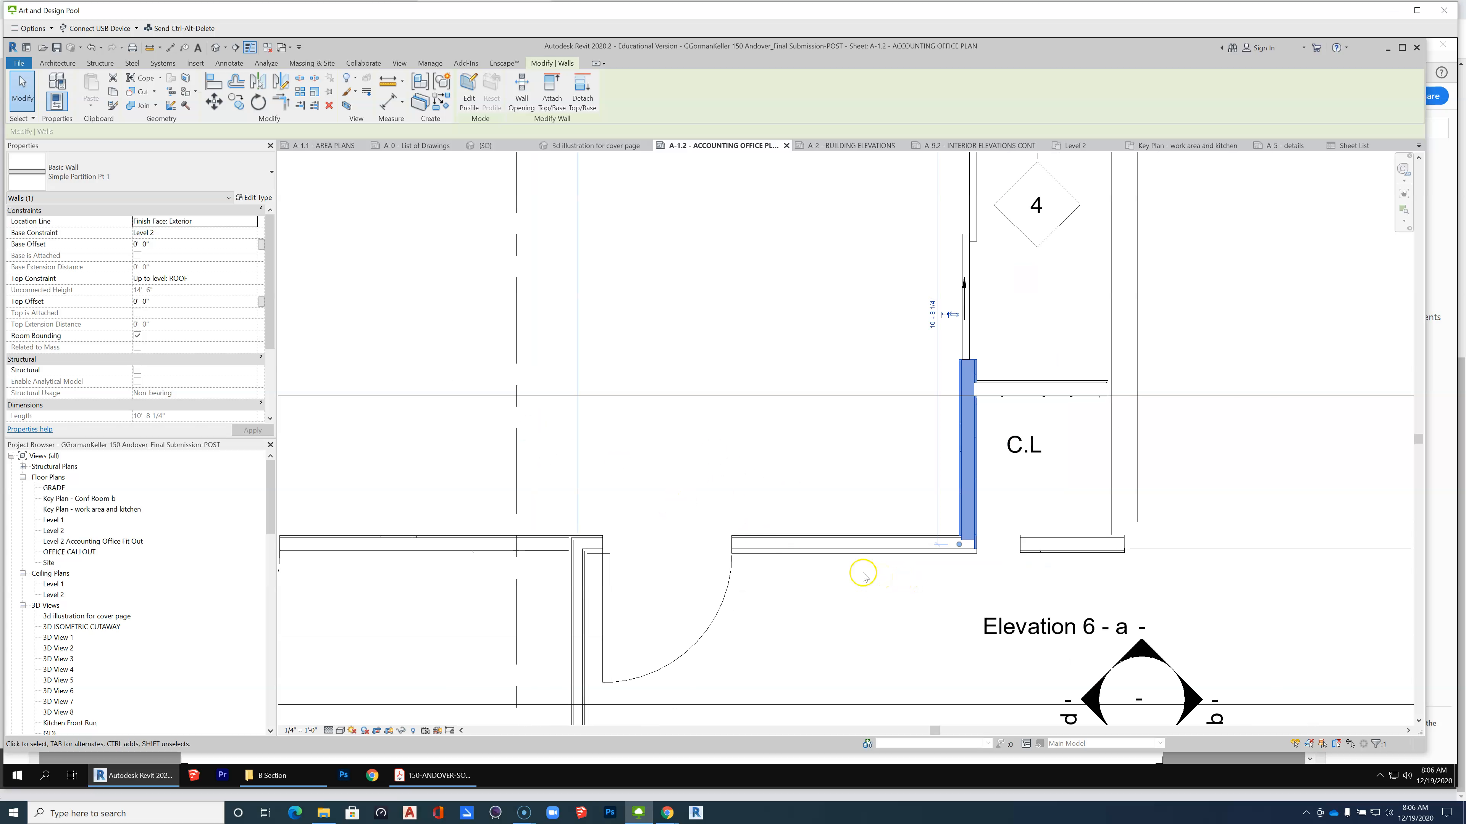
pyautogui.scroll(2, 967, 361)
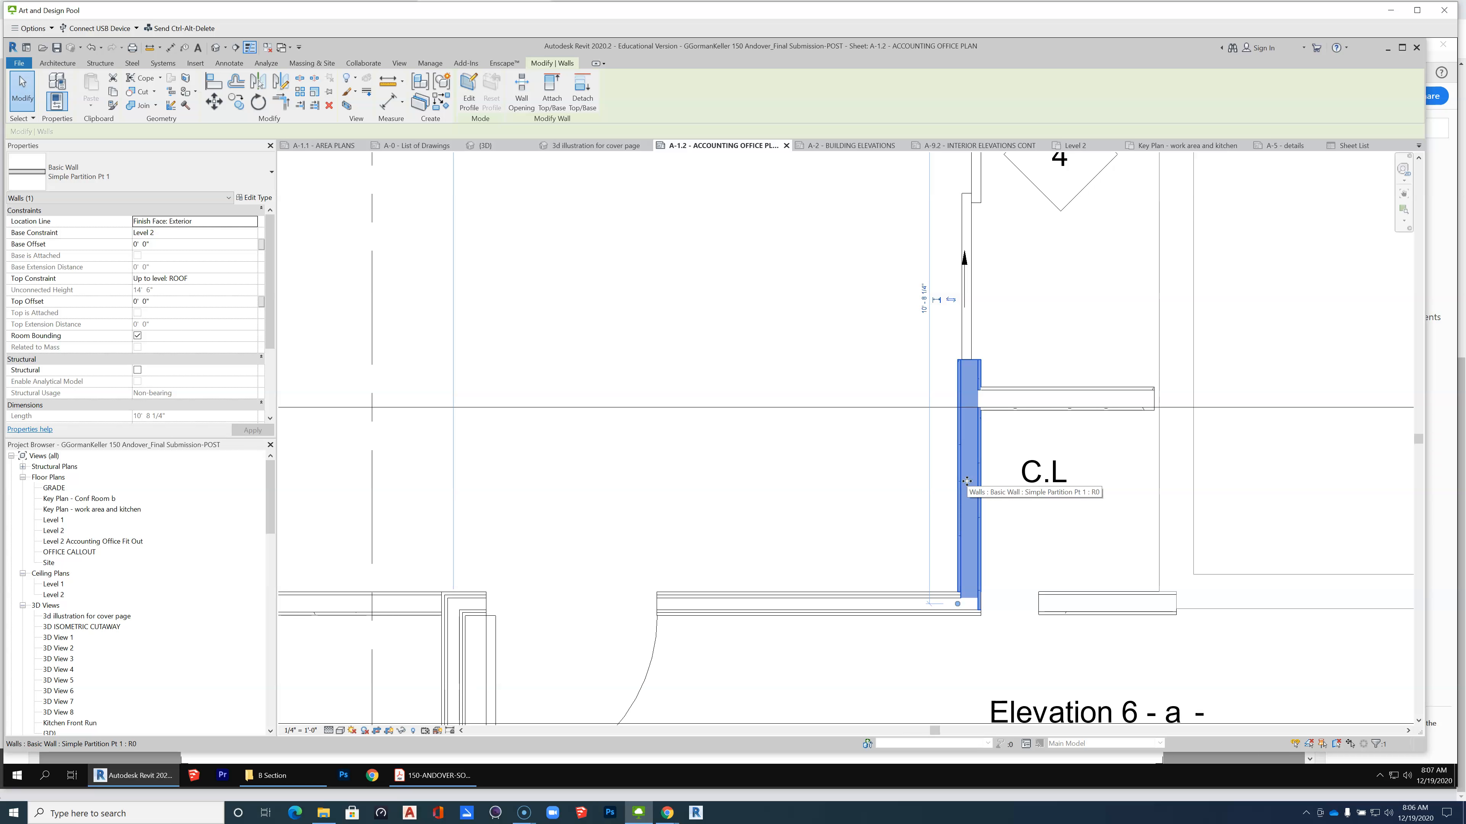
pyautogui.click(1008, 458)
pyautogui.scroll(3, 998, 425)
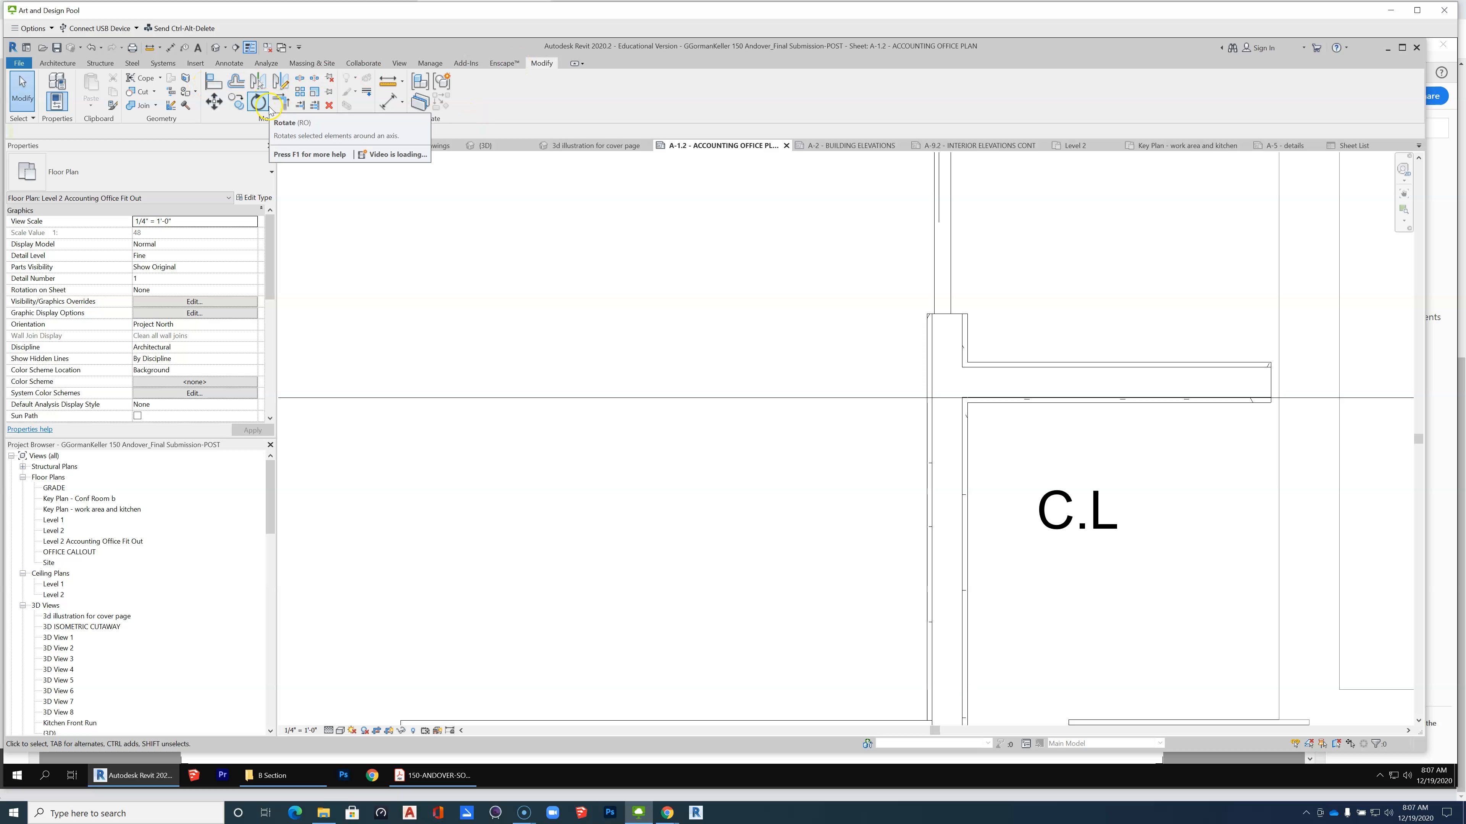
pyautogui.click(299, 81)
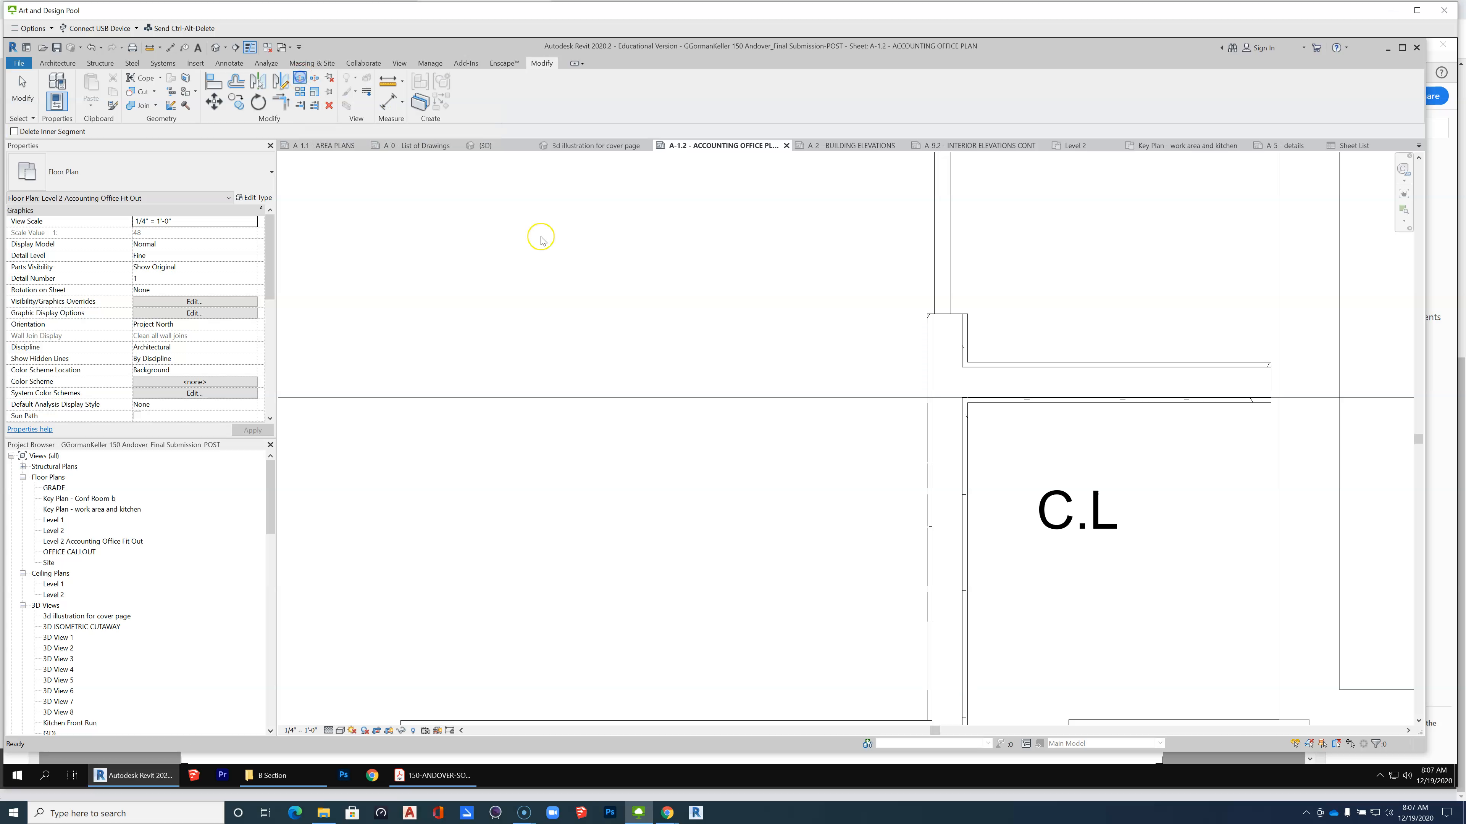
pyautogui.click(926, 351)
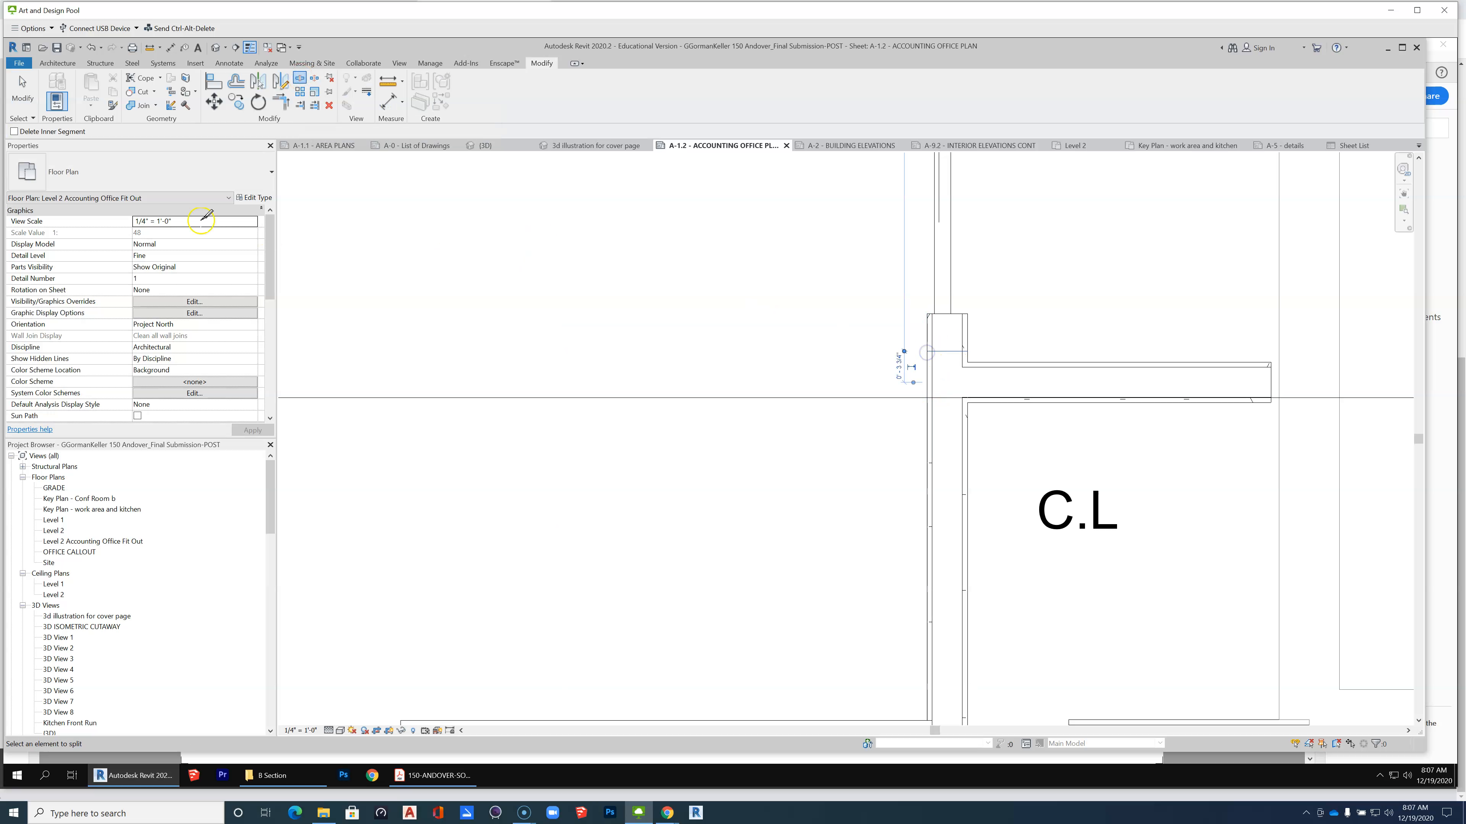
pyautogui.click(11, 90)
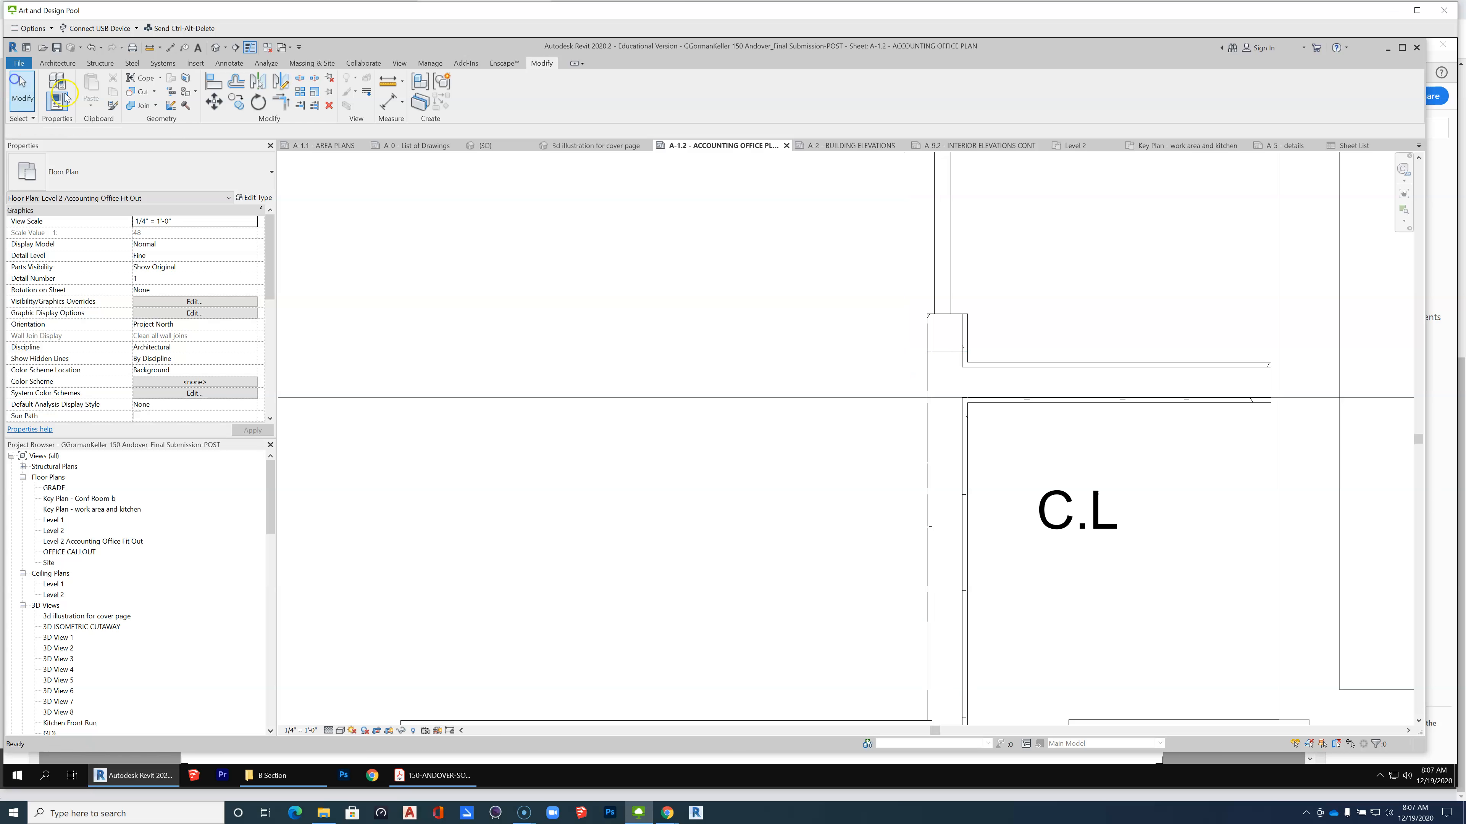
# Try to pull the lower wall segment's upper end away from the split point.
pyautogui.click(930, 471)
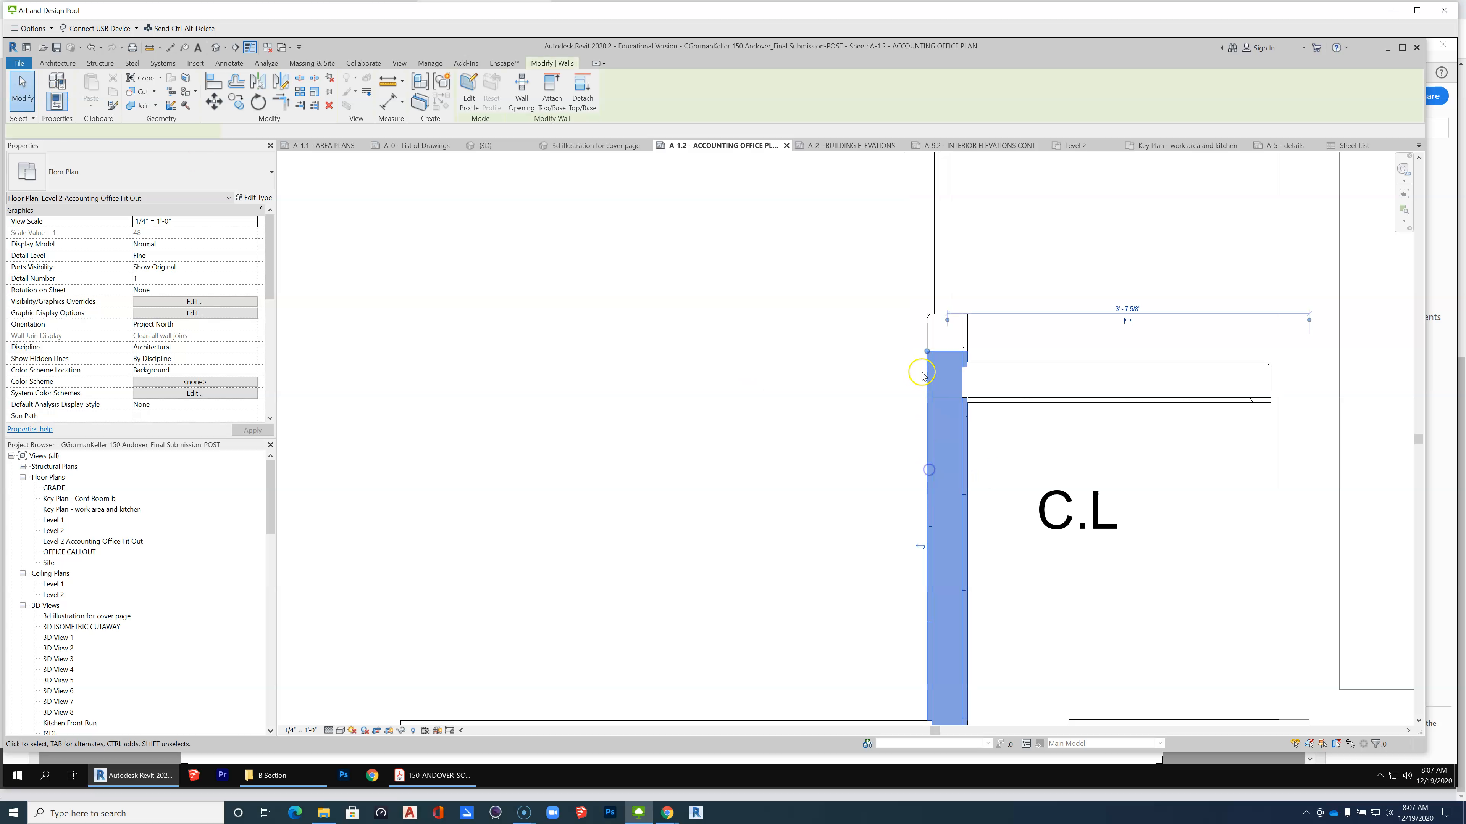
pyautogui.moveTo(927, 351)
pyautogui.mouseDown()
pyautogui.moveTo(925, 368)
pyautogui.moveTo(926, 354)
pyautogui.mouseUp()
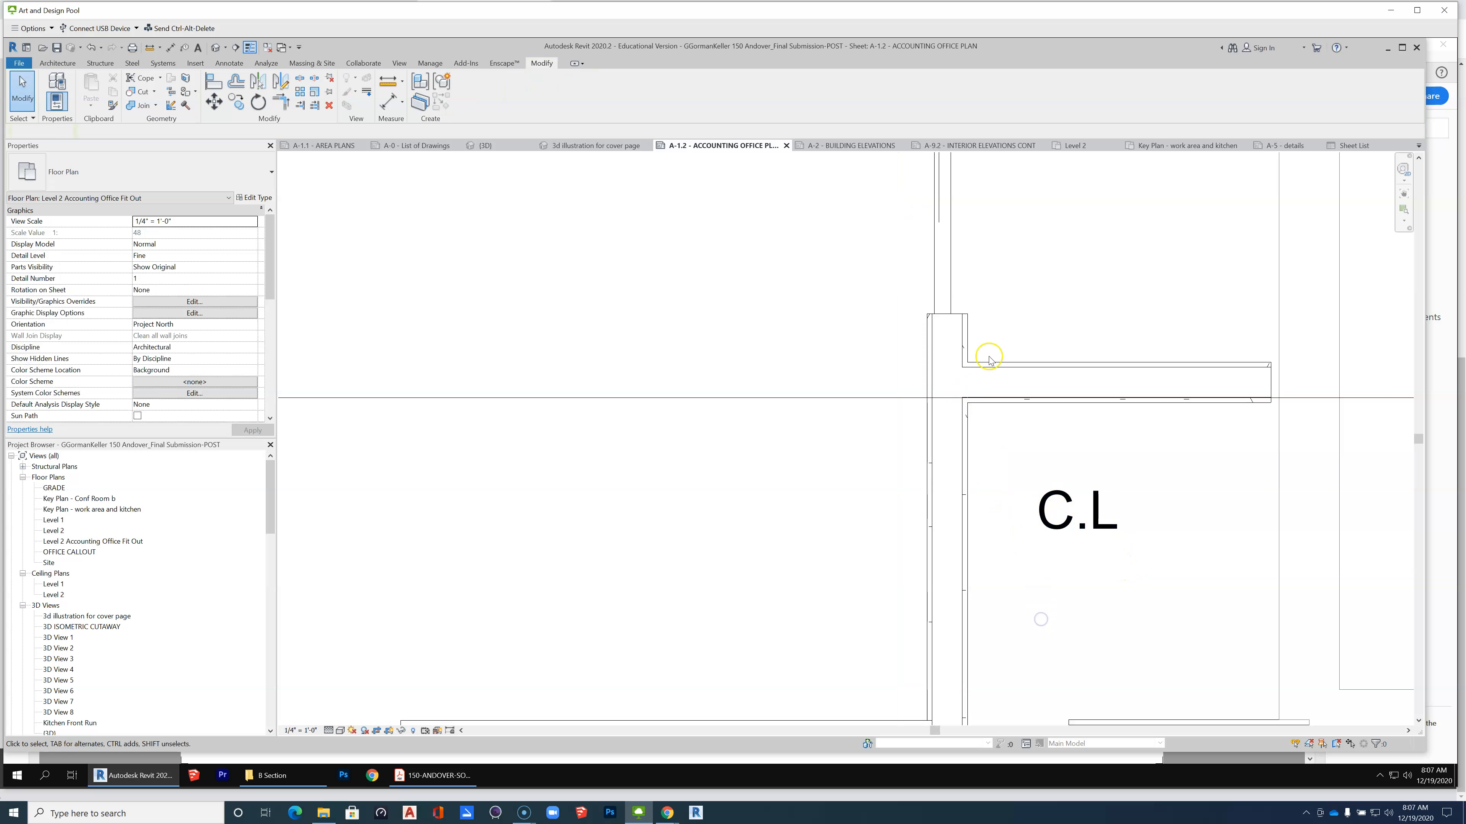
pyautogui.click(962, 340)
pyautogui.press('Escape')
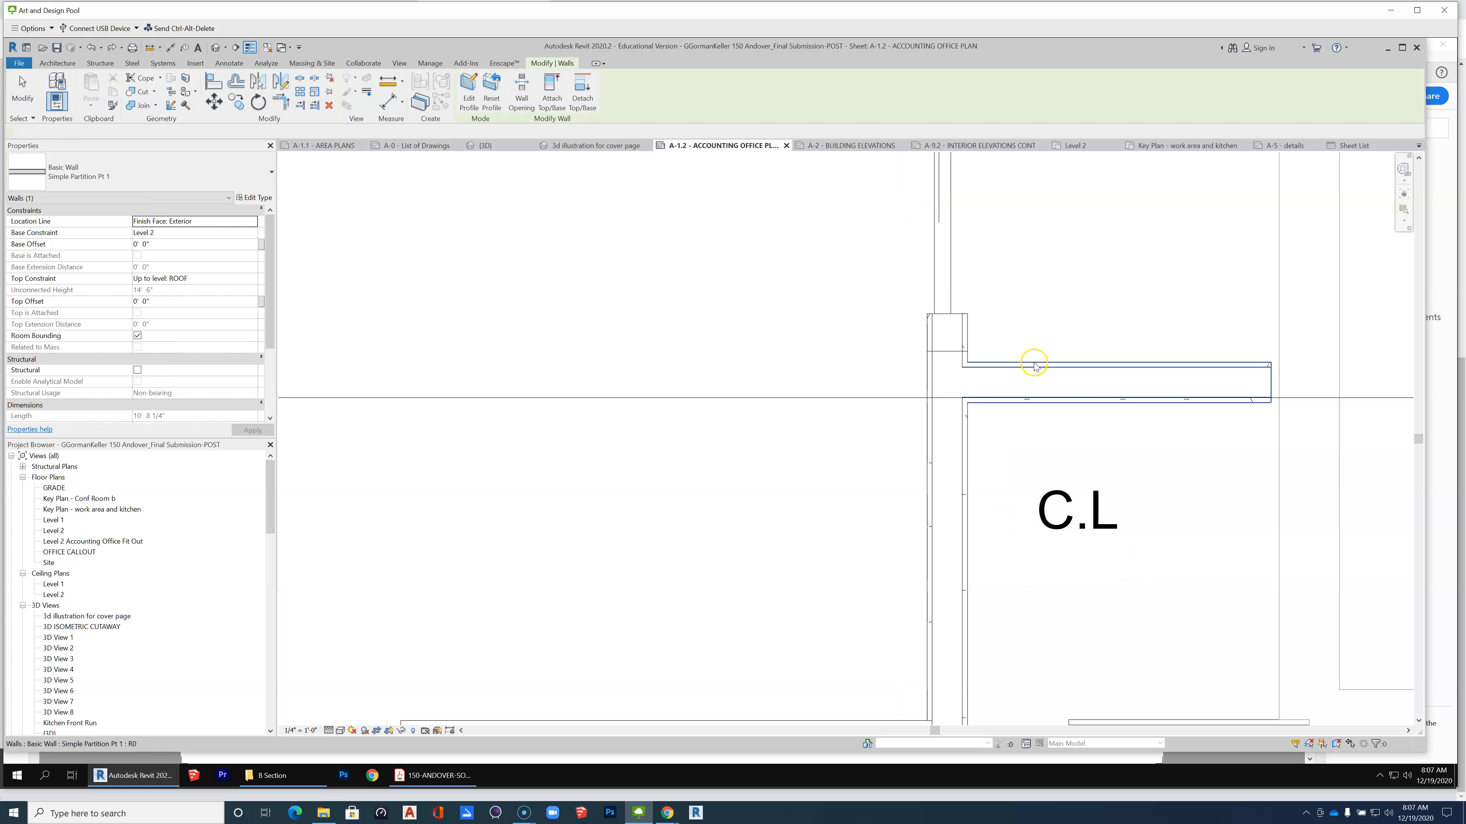
# Disallow the wall join at the split beside the sliding door.
pyautogui.click(926, 335)
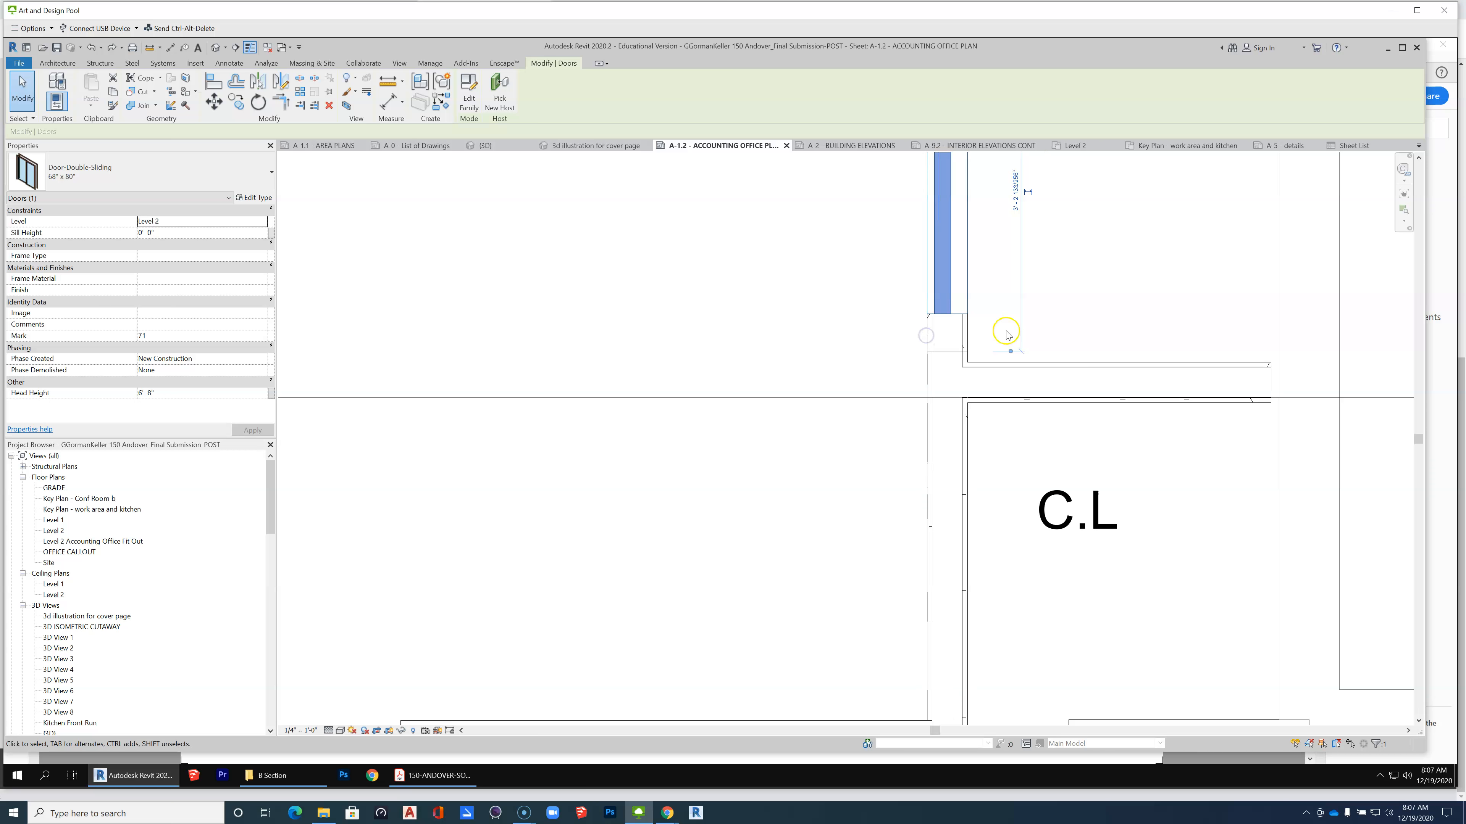
pyautogui.click(1011, 321)
pyautogui.click(970, 335)
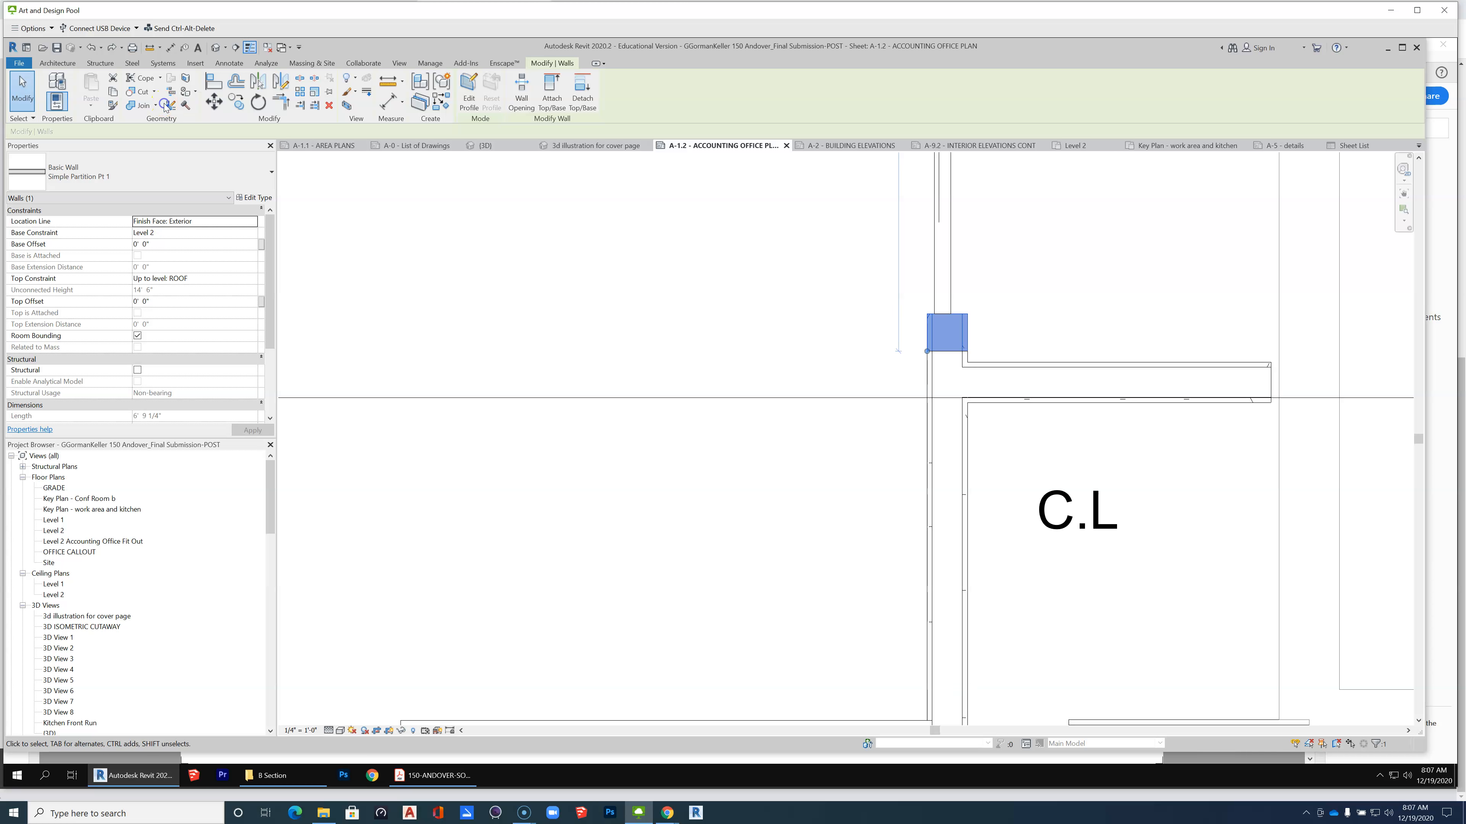
pyautogui.click(171, 105)
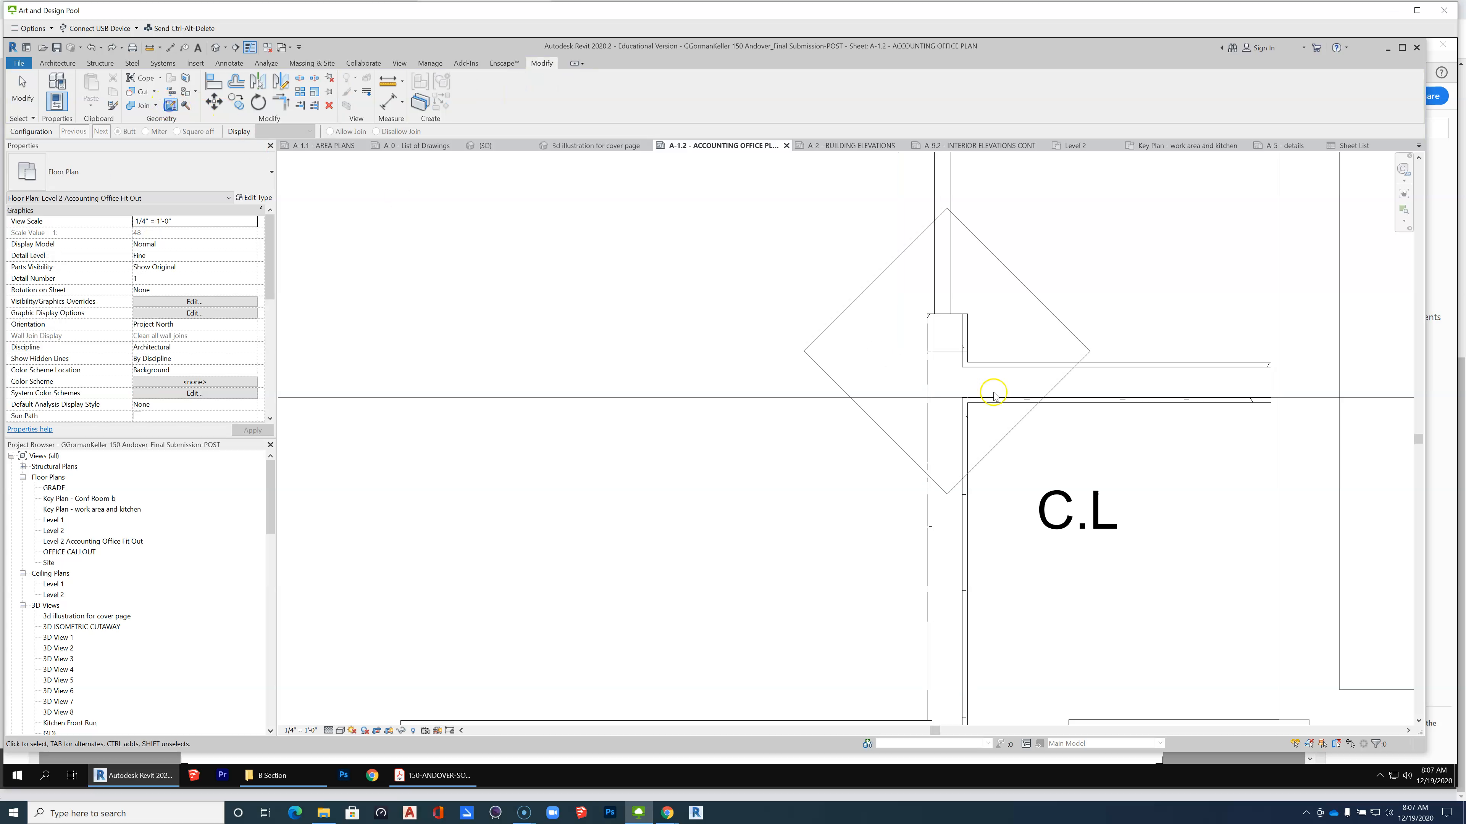
pyautogui.click(963, 374)
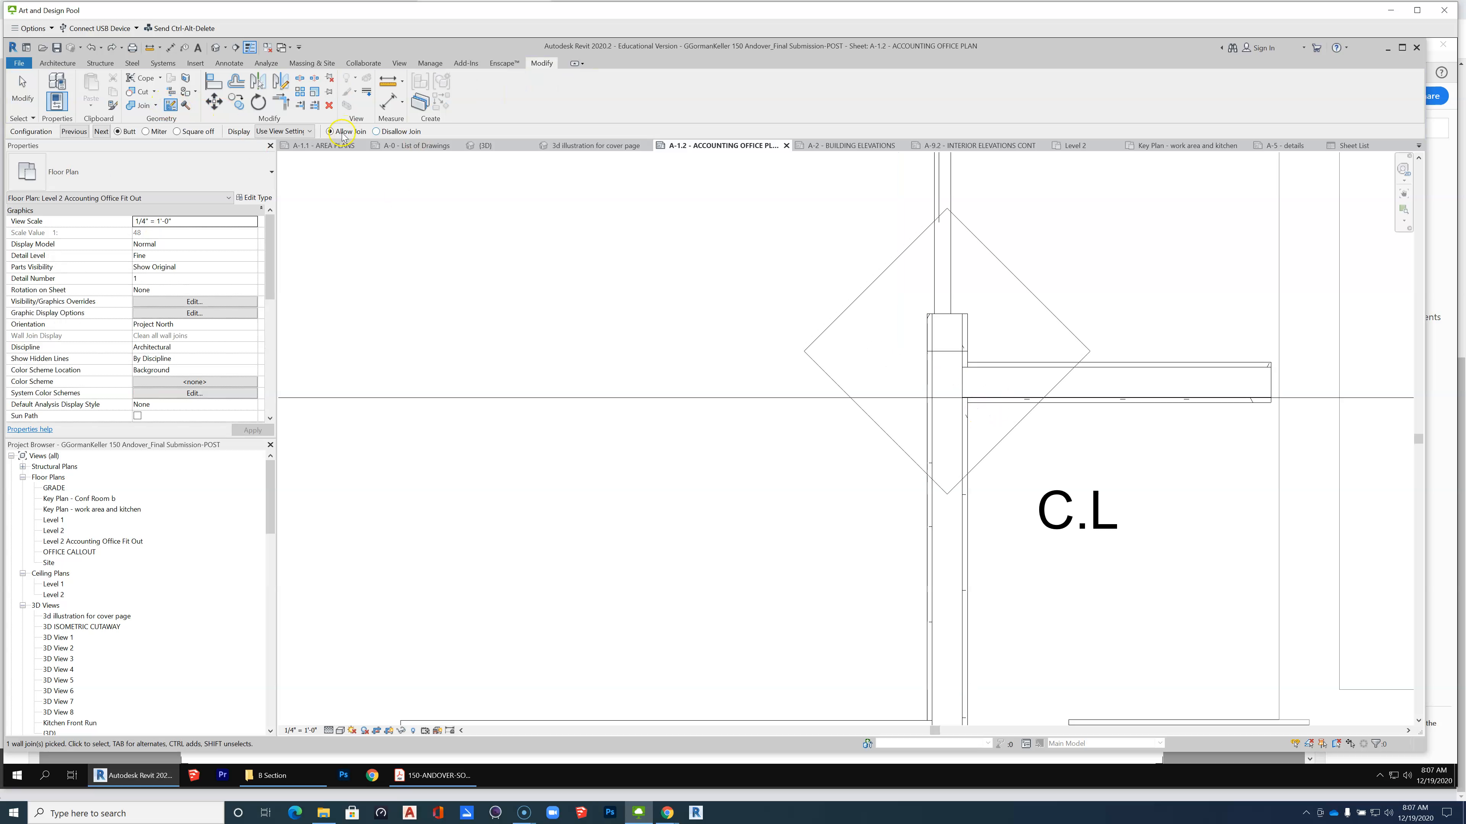
pyautogui.click(378, 132)
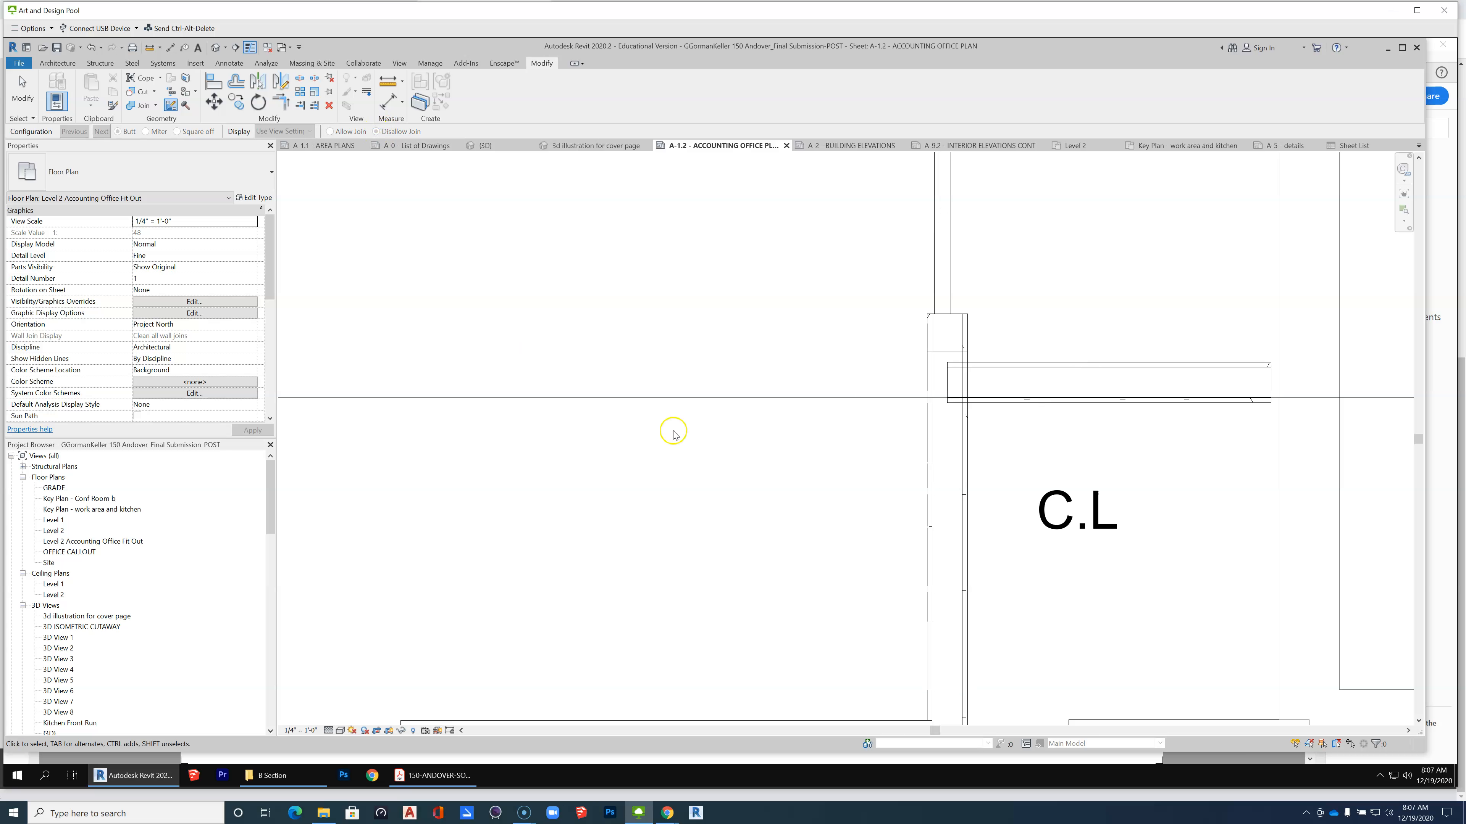
# Set the join where the closet's horizontal wall meets the vertical wall to Disallow Join.
pyautogui.click(932, 340)
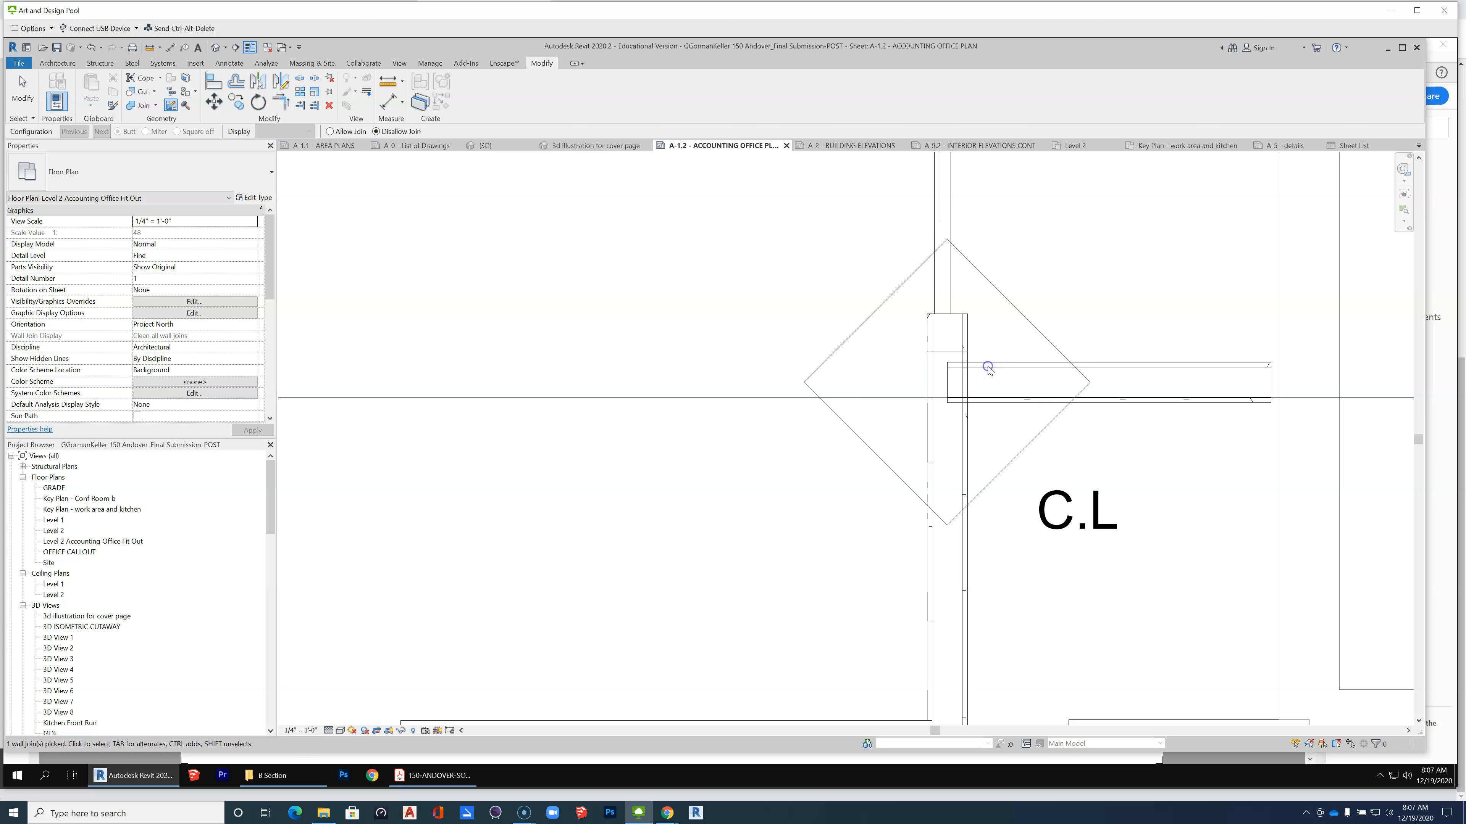
pyautogui.click(376, 132)
pyautogui.click(22, 90)
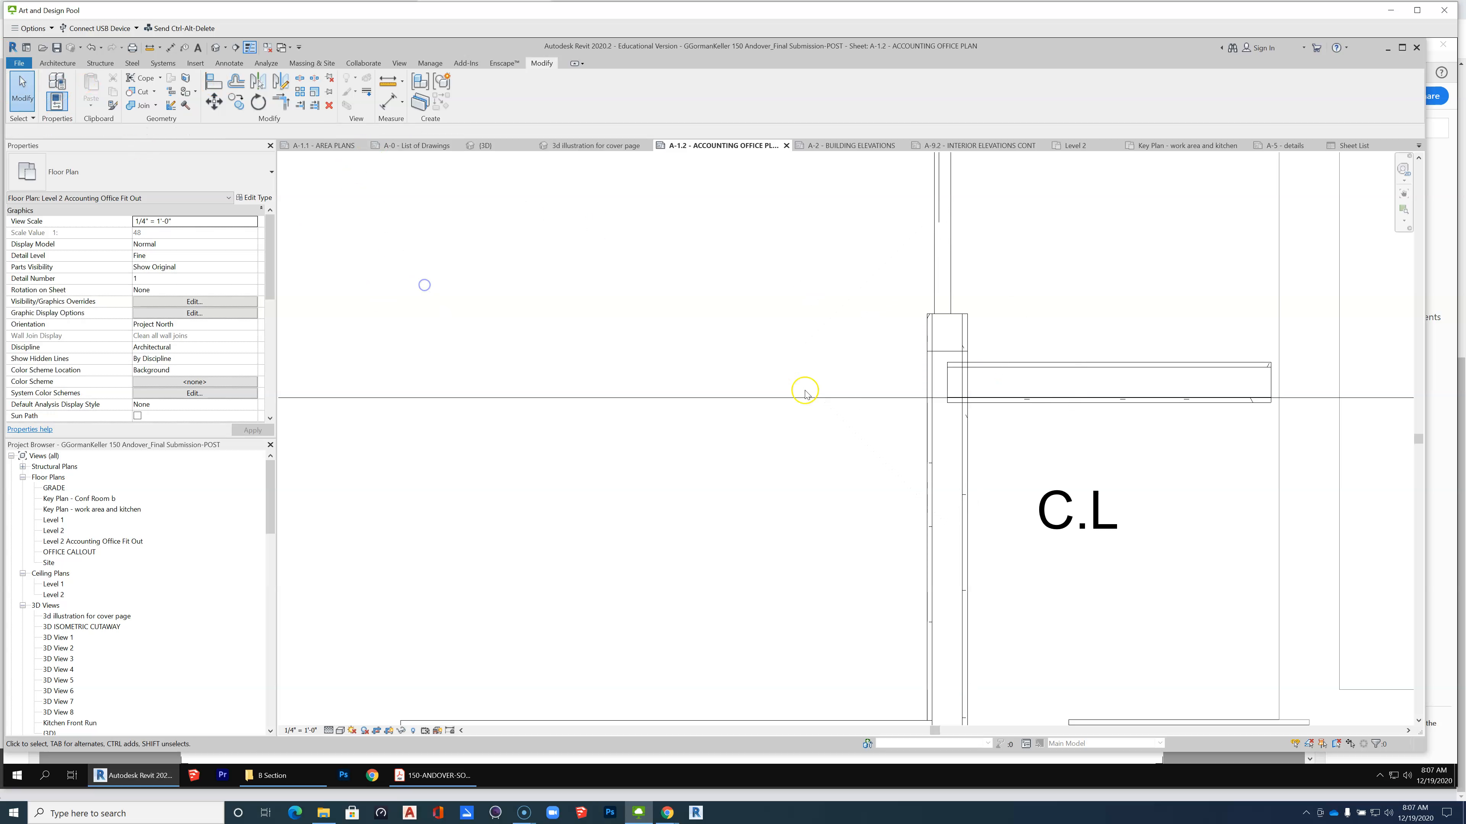
# Shorten the short wall segment below the sliding door so a gap separates it from the lower segment.
pyautogui.click(939, 306)
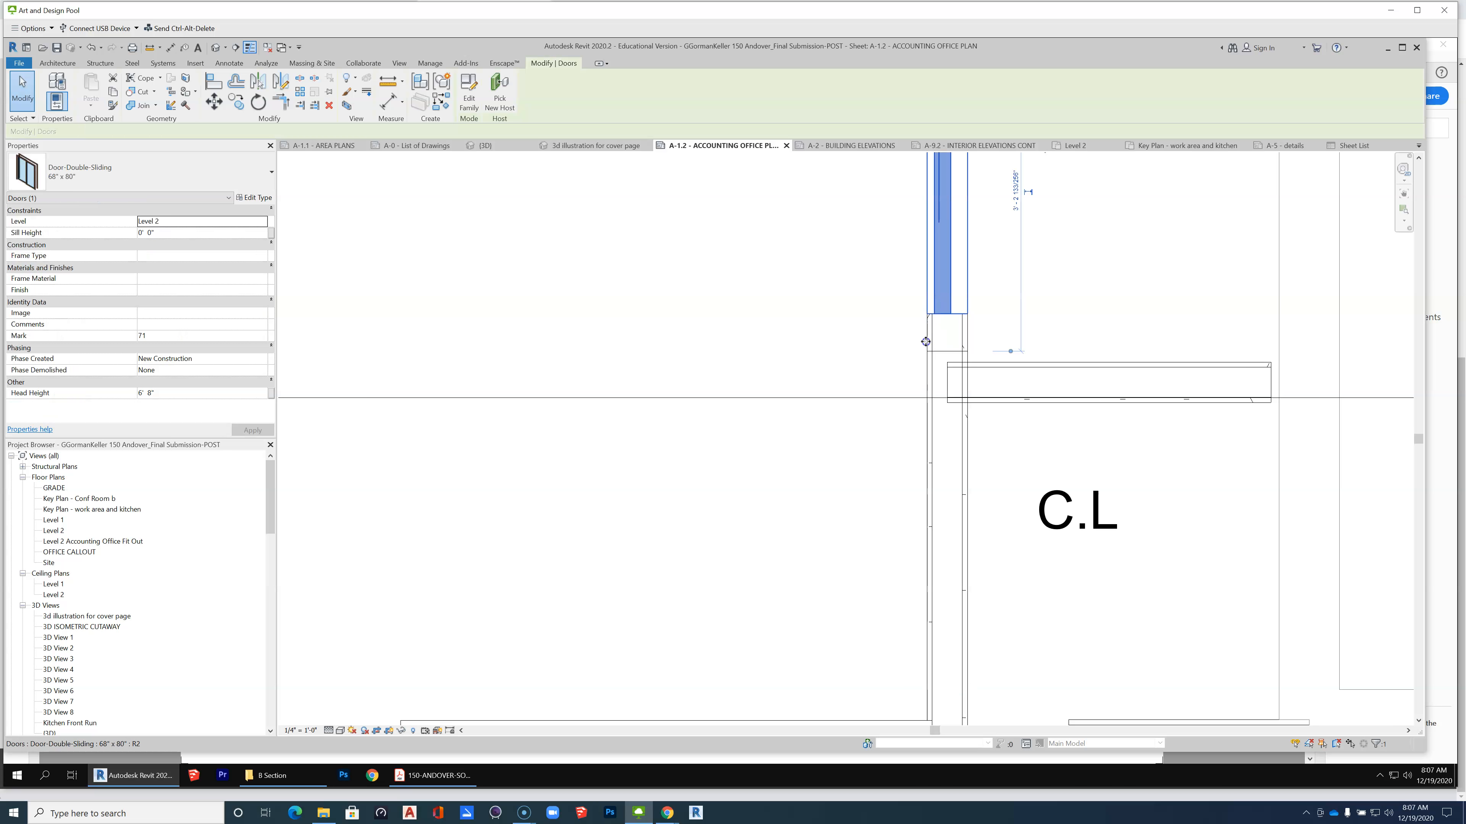
pyautogui.click(818, 342)
pyautogui.click(945, 331)
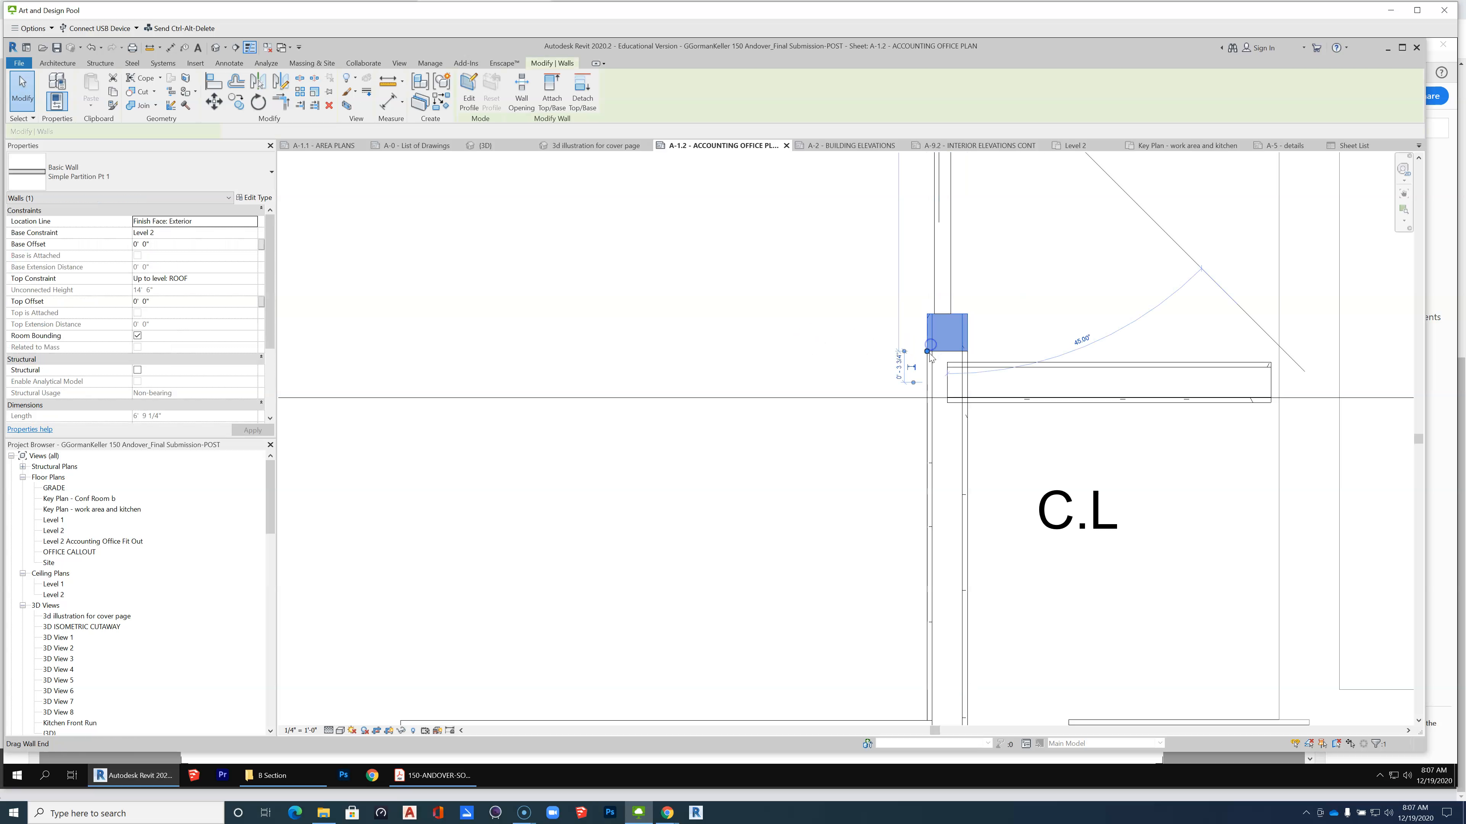
pyautogui.press('r')
pyautogui.press('s')
pyautogui.moveTo(925, 344); pyautogui.dragTo(926, 339)
pyautogui.click(902, 365)
# Stretch the free end of the closet's upper horizontal wall to the thin vertical line beyond it.
pyautogui.scroll(-2, 877, 539)
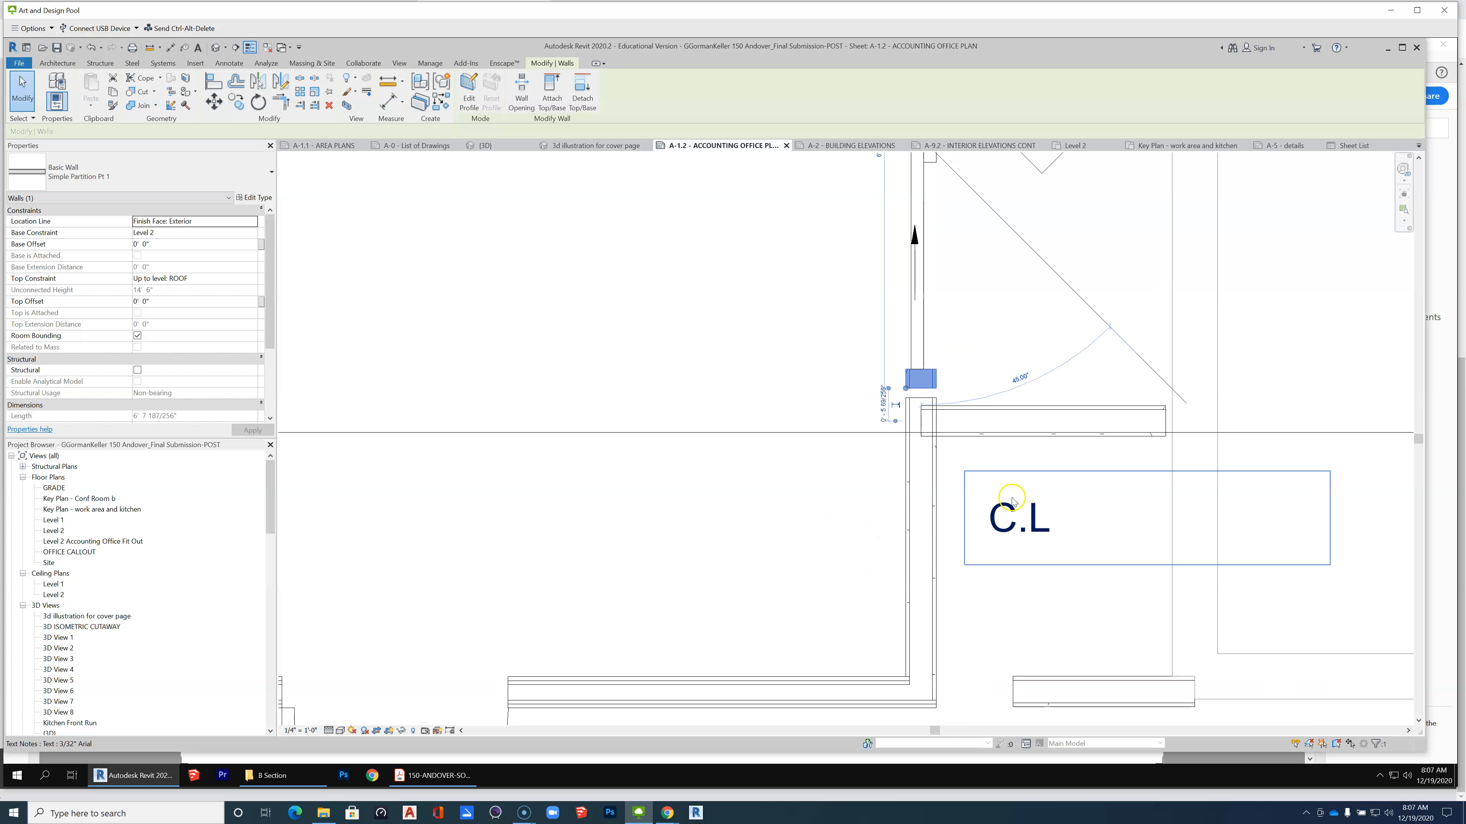
pyautogui.scroll(-1, 875, 373)
pyautogui.scroll(-2, 876, 373)
pyautogui.click(889, 435)
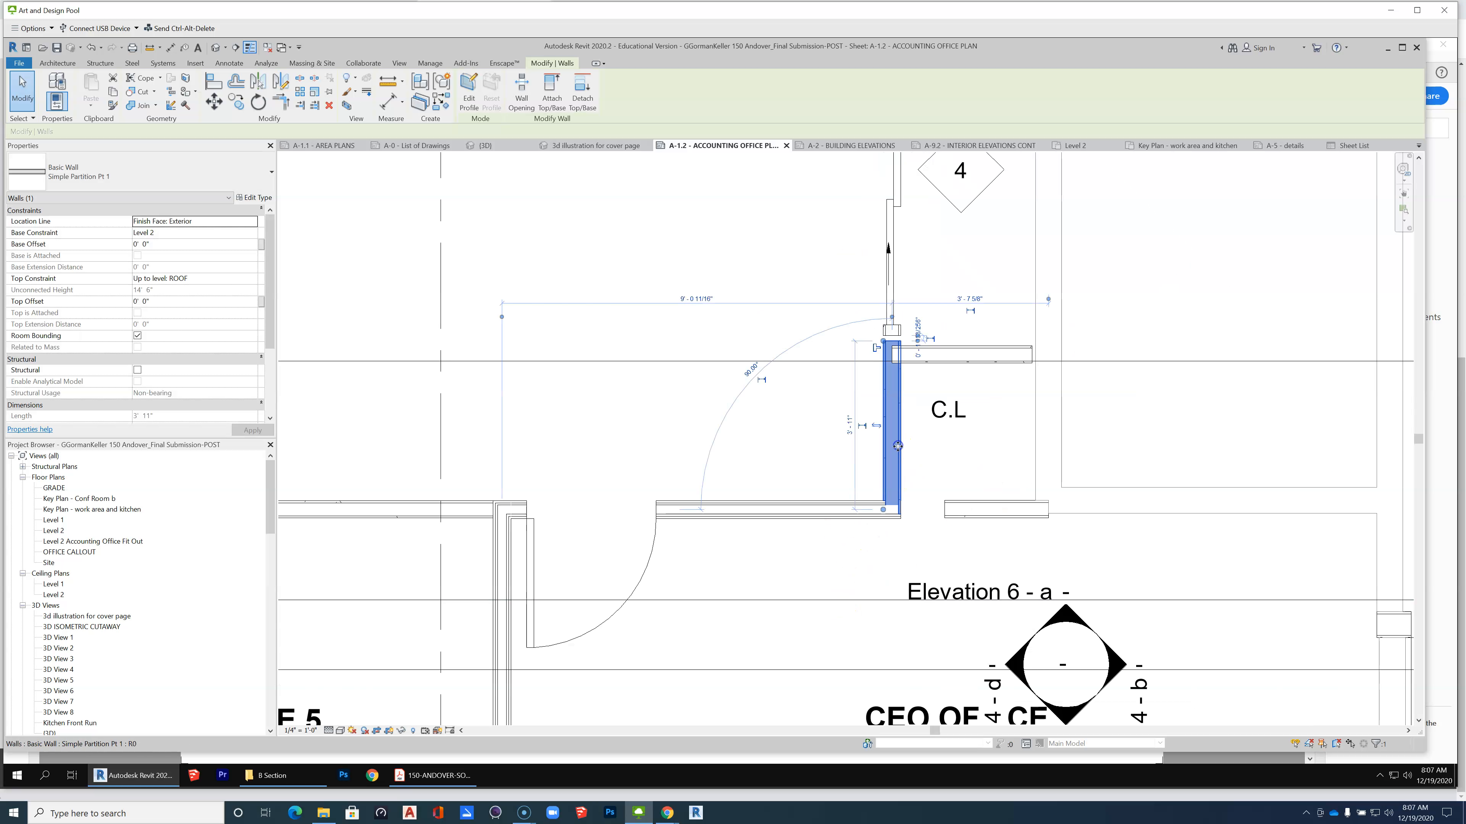
pyautogui.keyDown('ctrl'); pyautogui.click(967, 357); pyautogui.keyUp('ctrl')
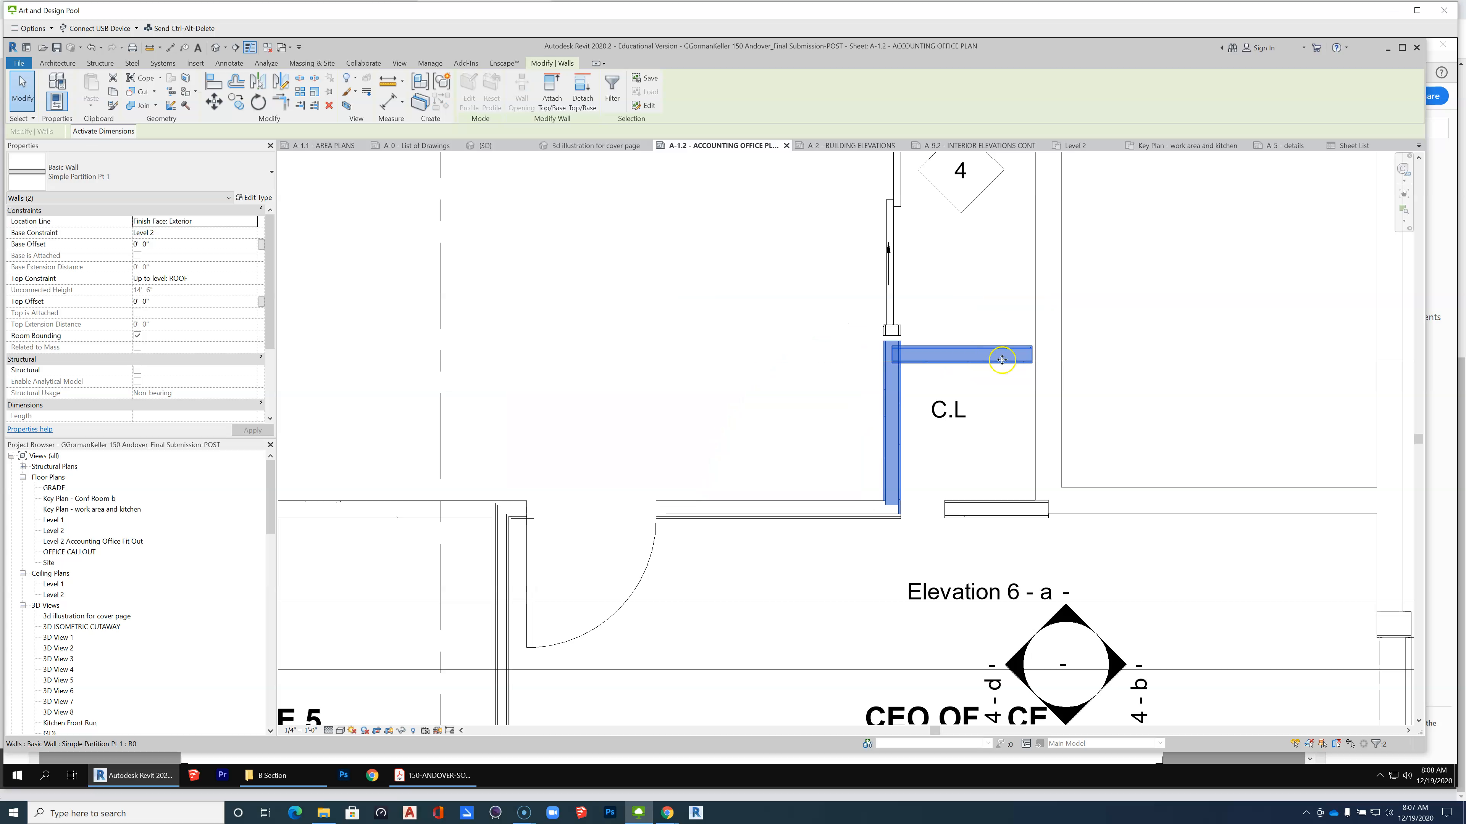
pyautogui.click(1010, 418)
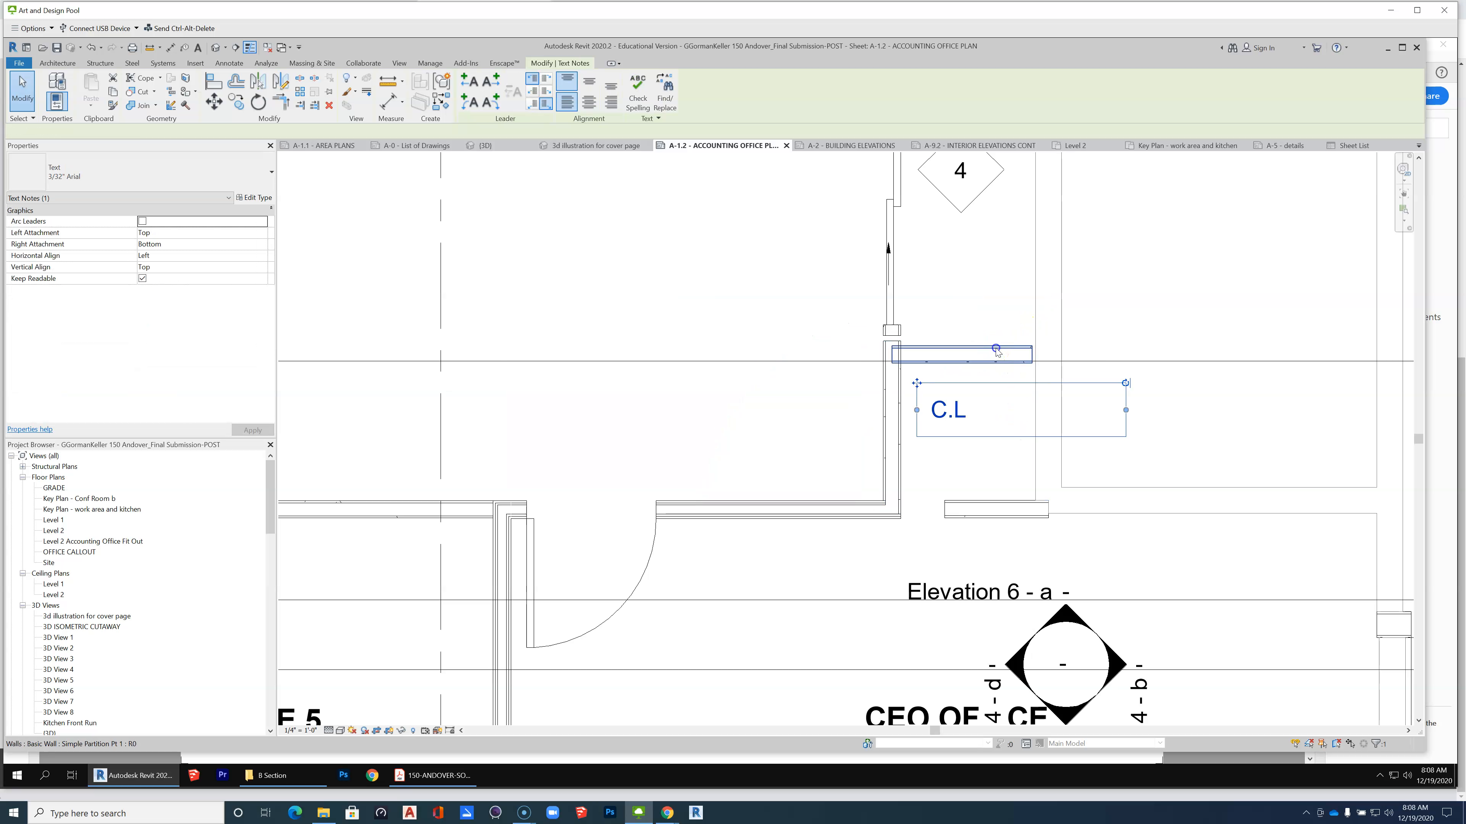
pyautogui.click(997, 352)
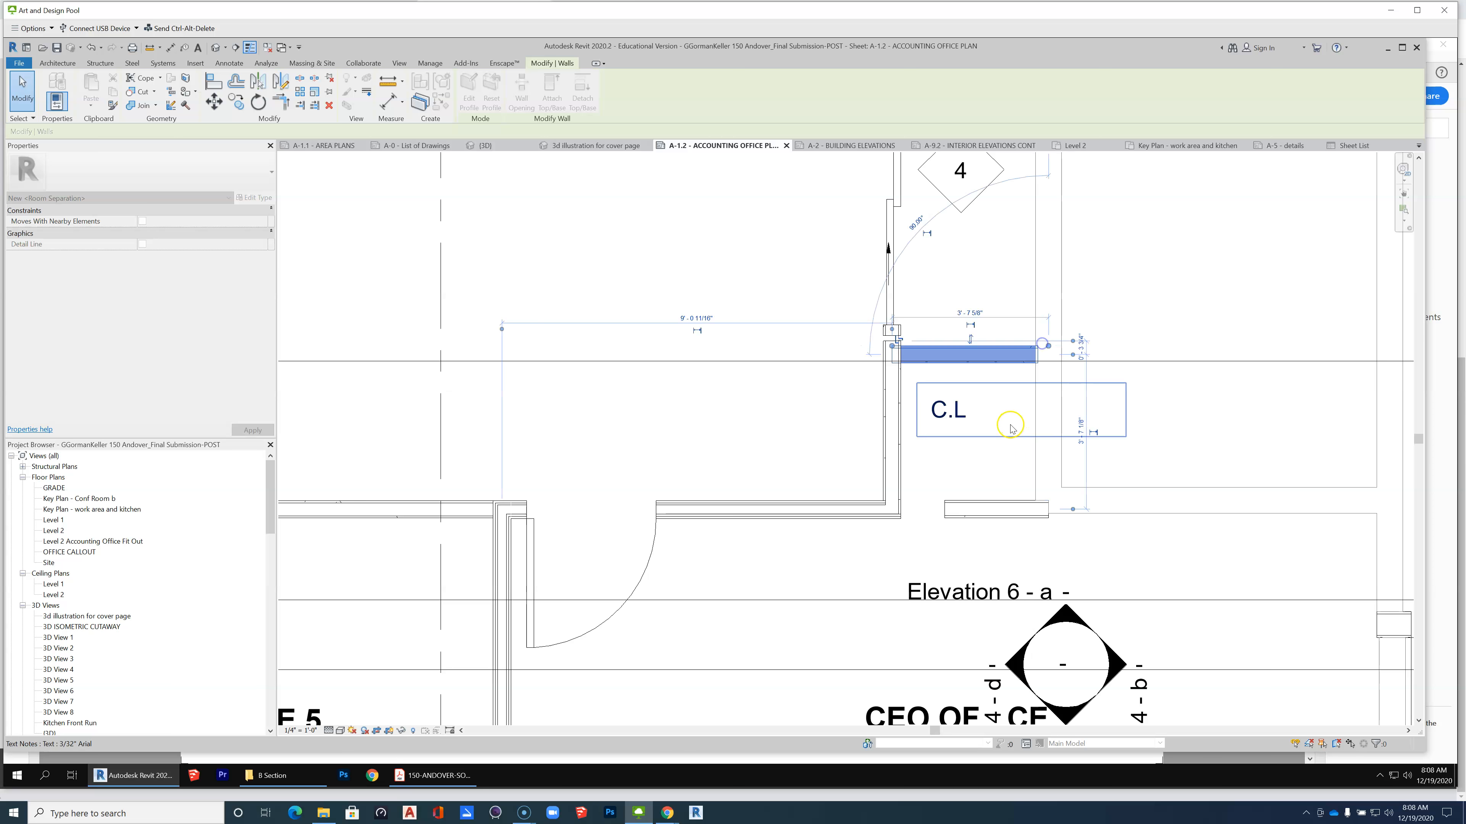
pyautogui.click(993, 470)
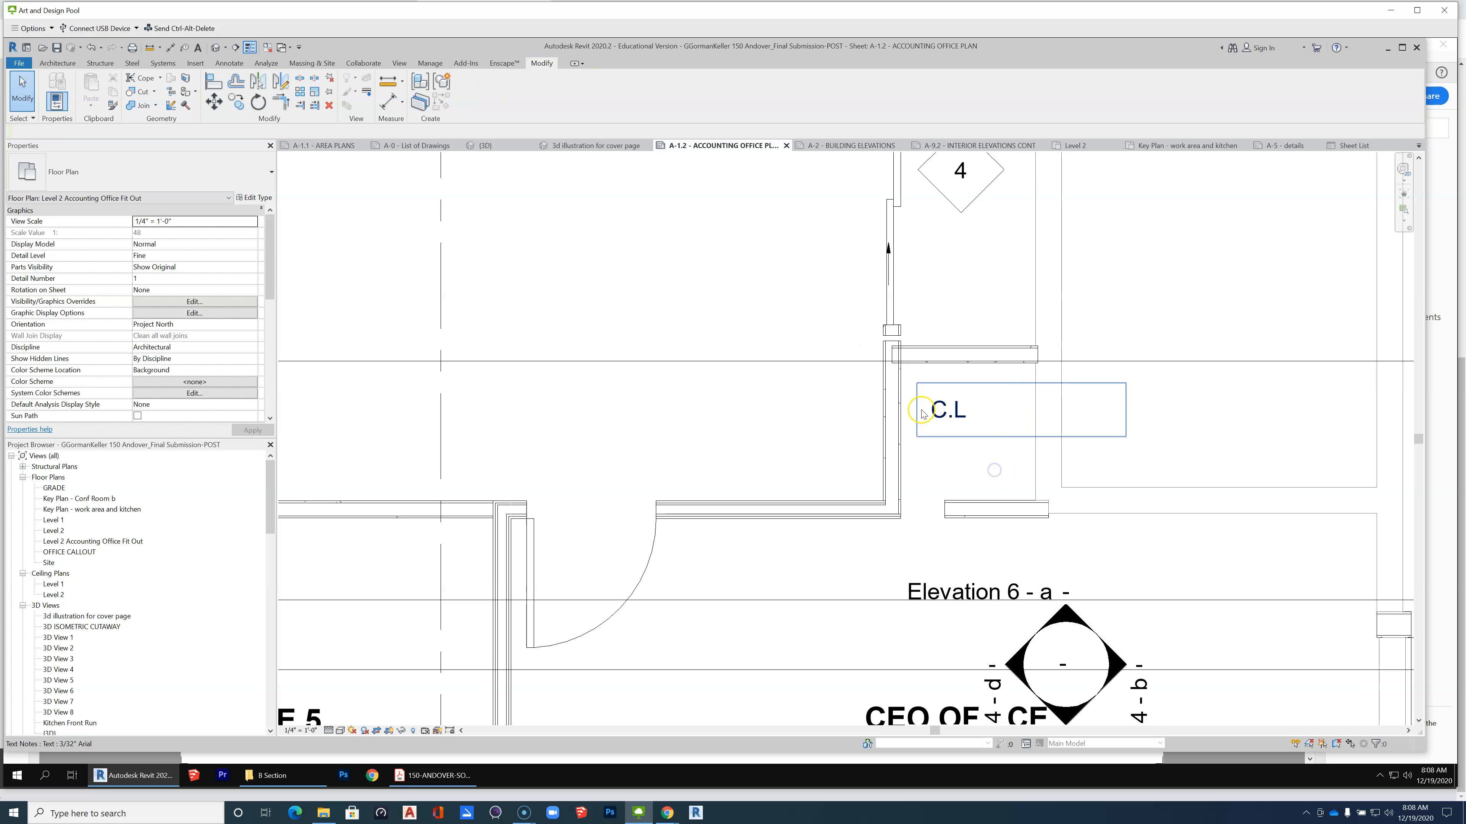
# Change the closet's upper horizontal wall and the adjoining vertical wall to the Interior 2 Hour Parition Type 4 wall type.
pyautogui.click(940, 353)
pyautogui.keyDown('ctrl'); pyautogui.click(897, 407); pyautogui.keyUp('ctrl')
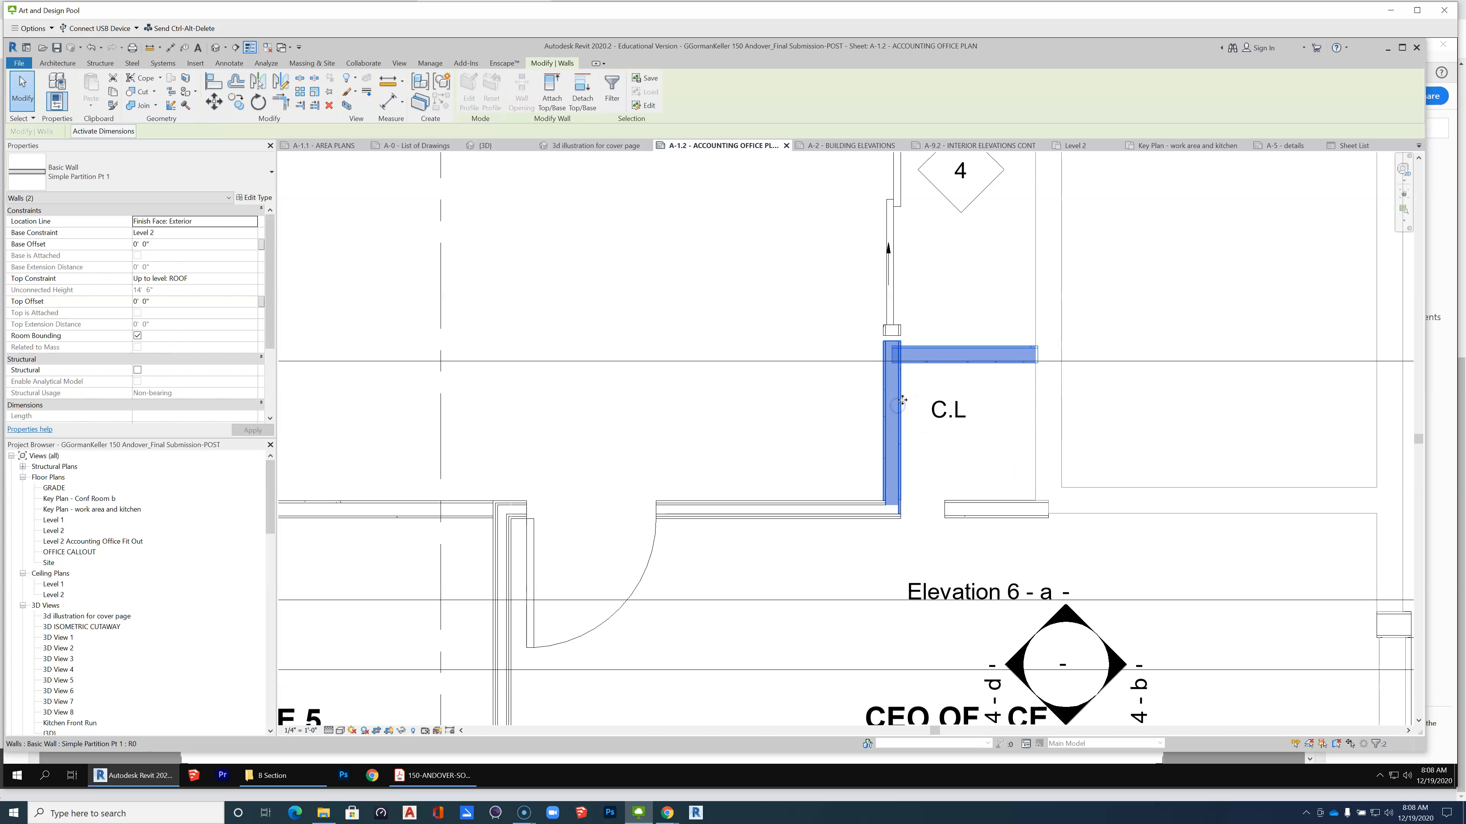
pyautogui.click(179, 185)
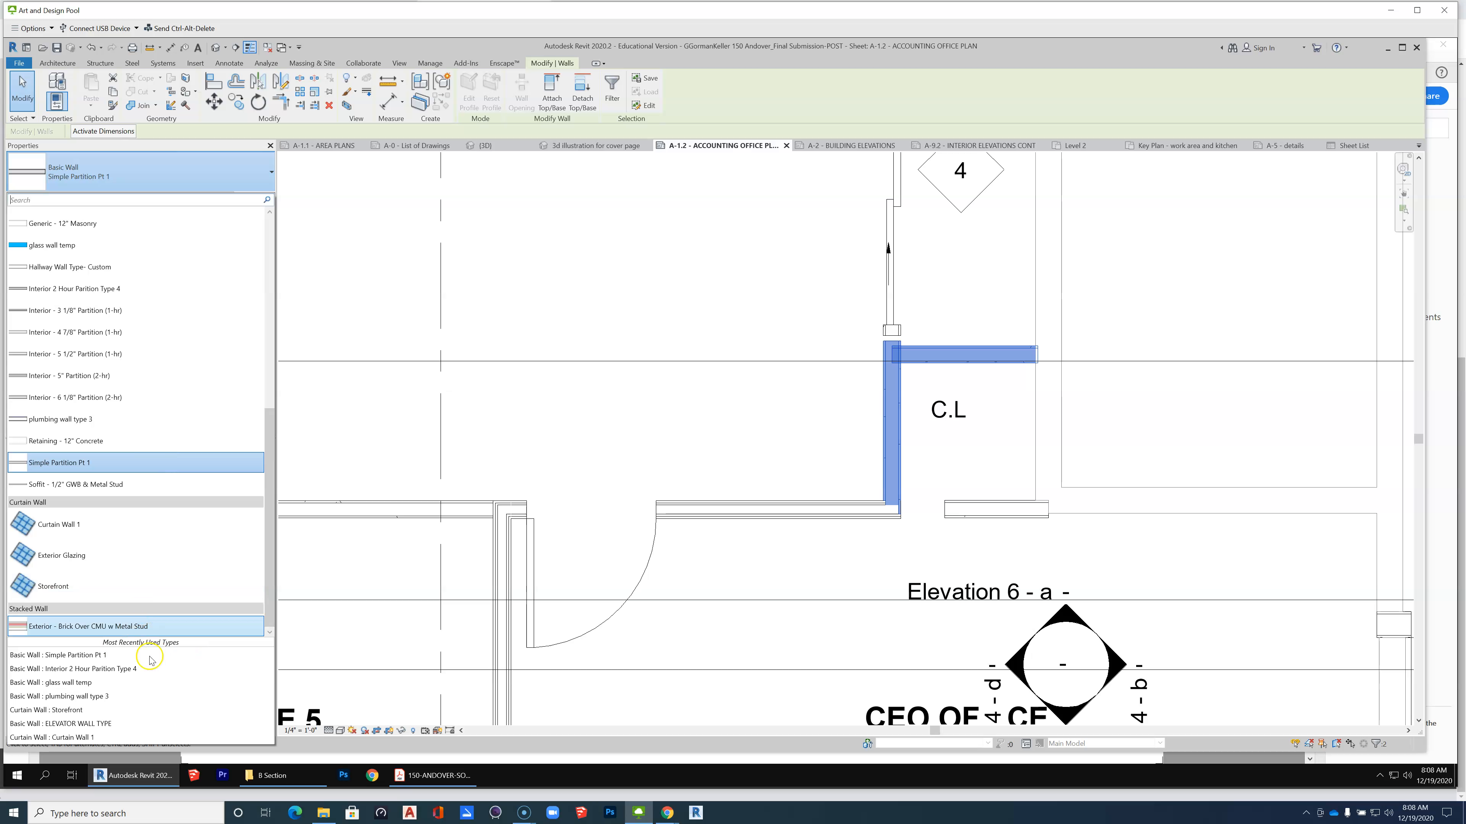
pyautogui.click(132, 671)
pyautogui.click(830, 432)
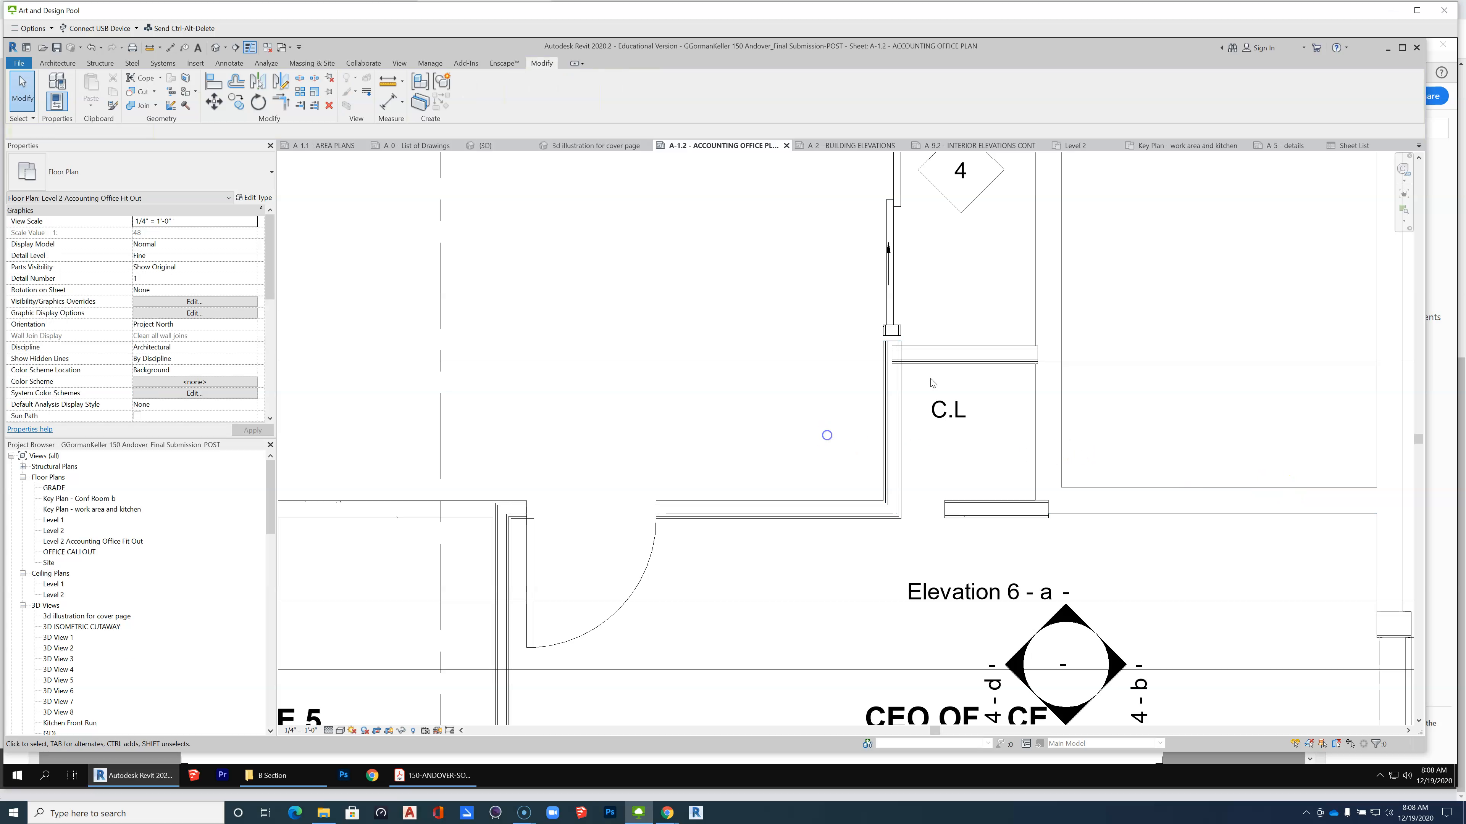
# Shorten the vertical closet wall from its upper end to a length of about 2' 7".
pyautogui.scroll(2, 886, 423)
pyautogui.click(883, 400)
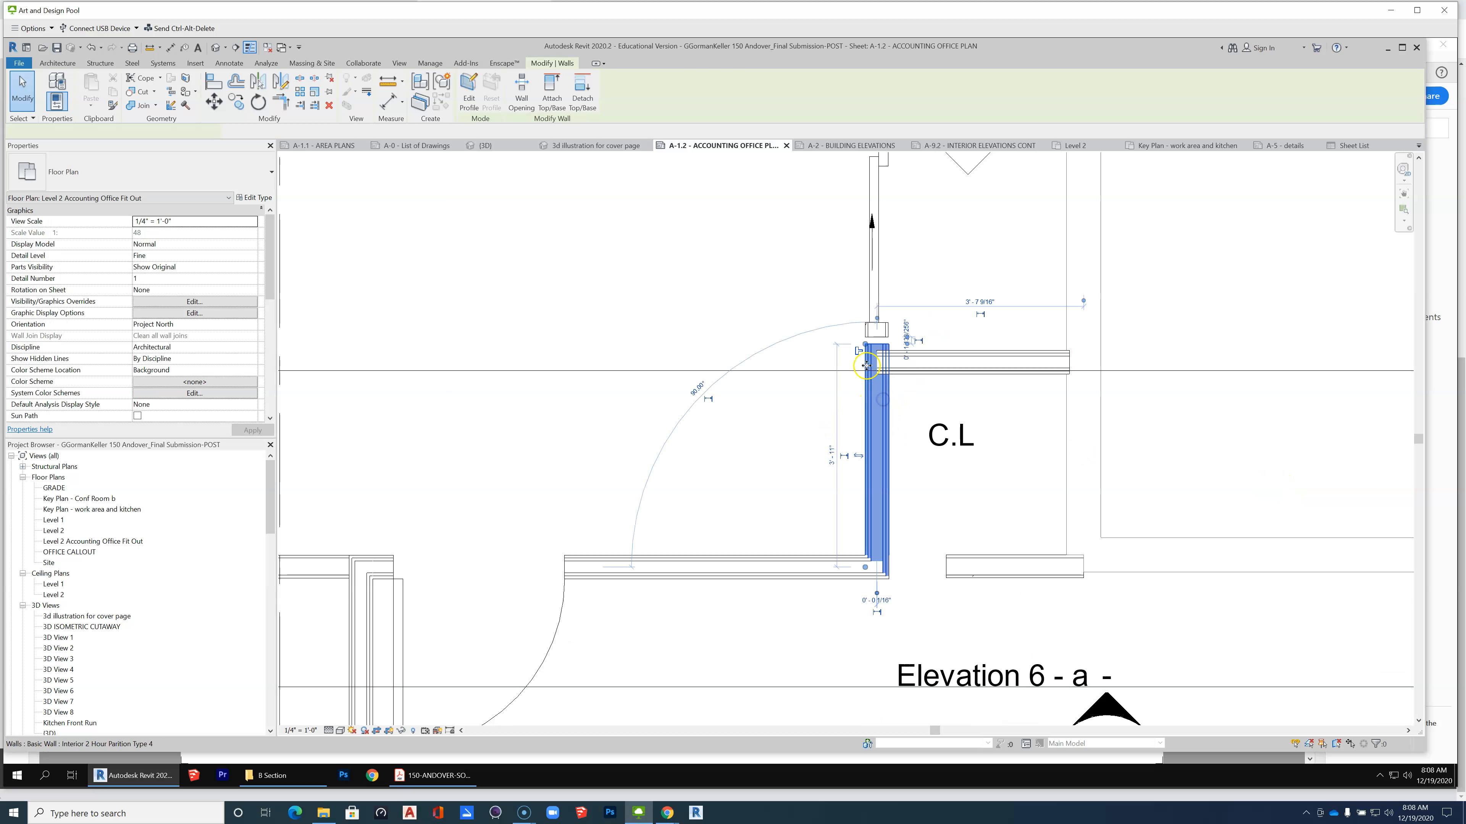
pyautogui.moveTo(865, 346); pyautogui.dragTo(862, 420)
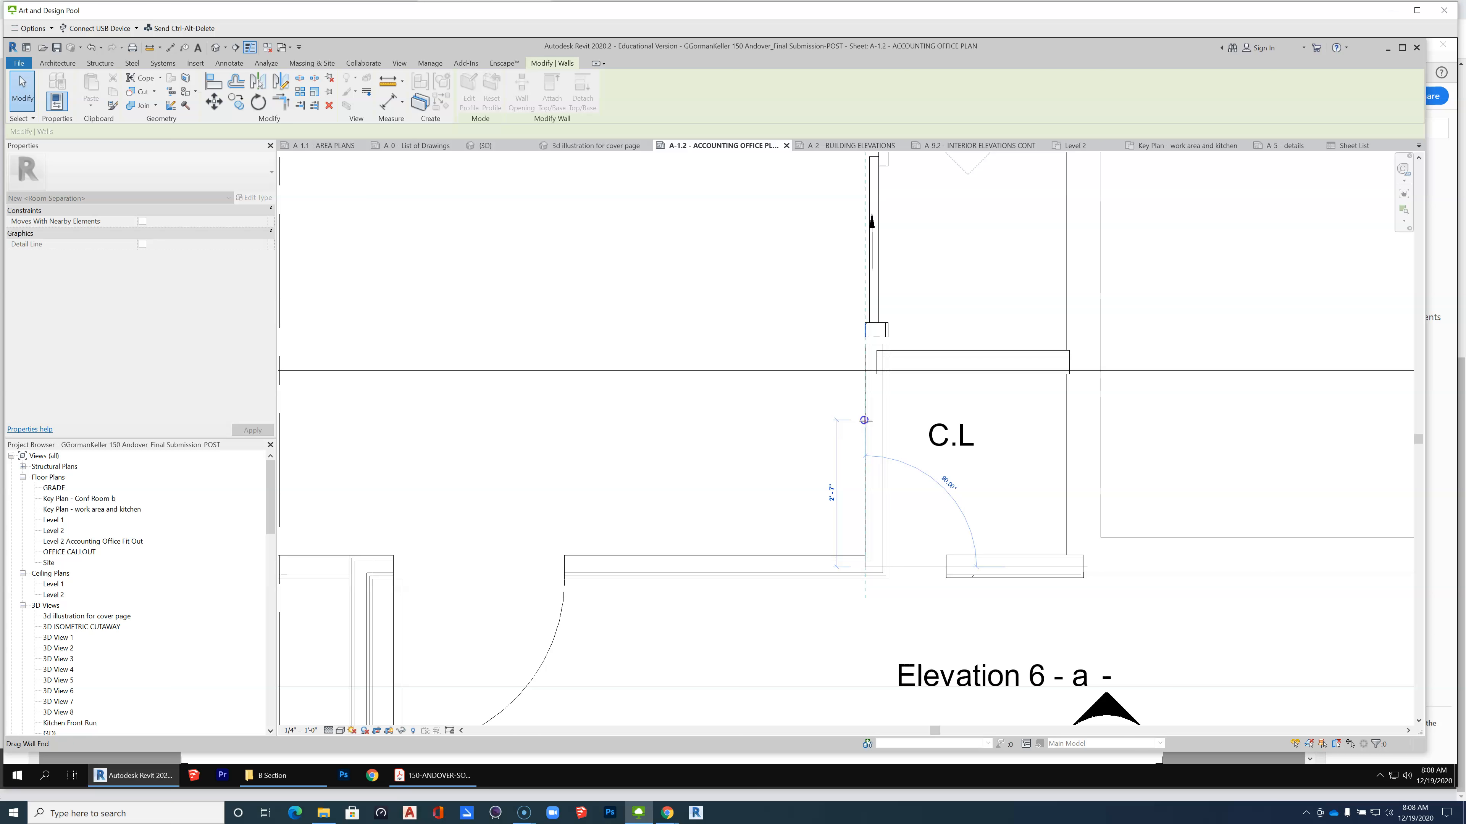
pyautogui.click(802, 428)
pyautogui.click(871, 452)
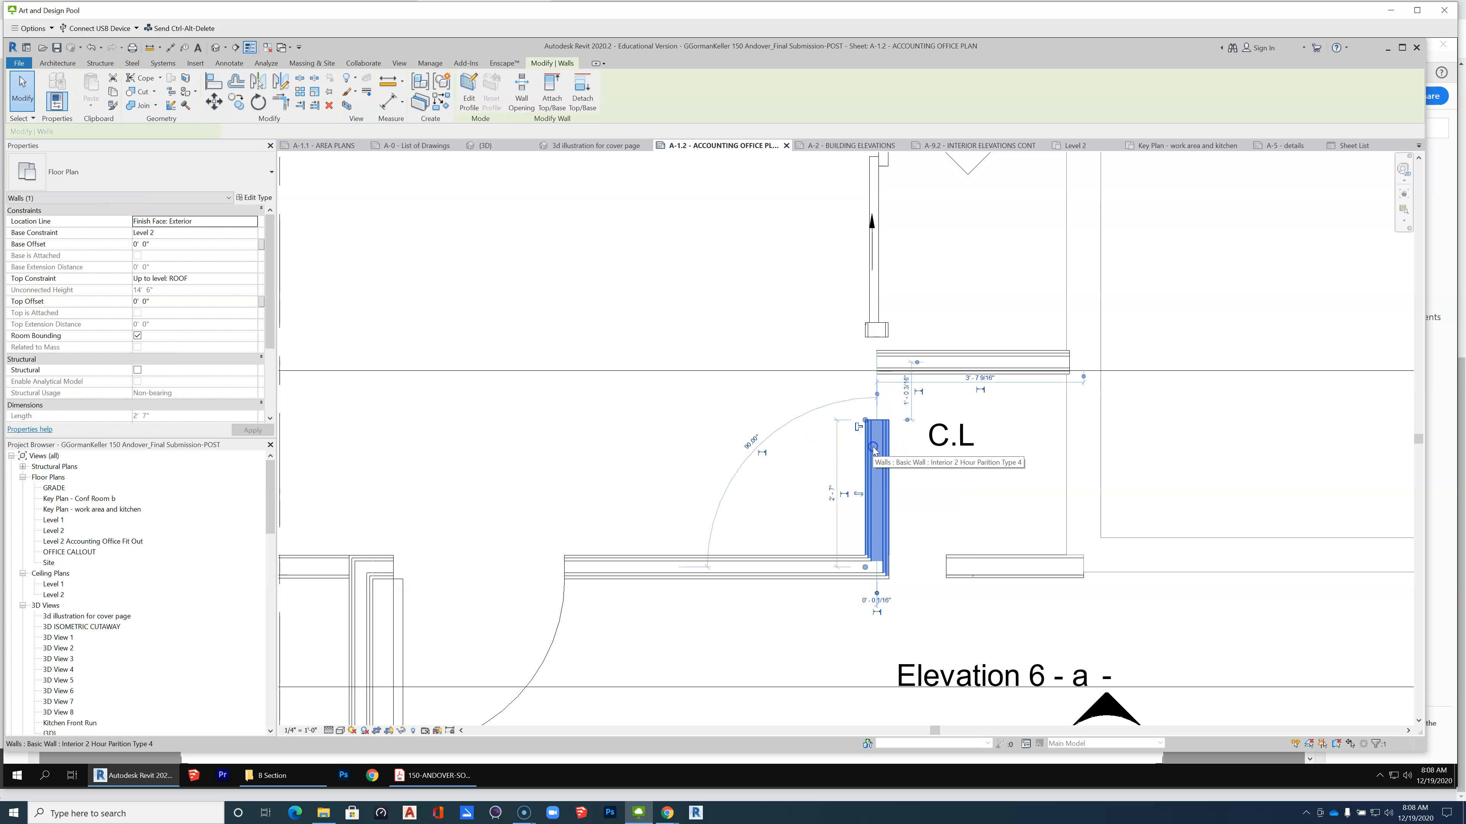
pyautogui.click(725, 347)
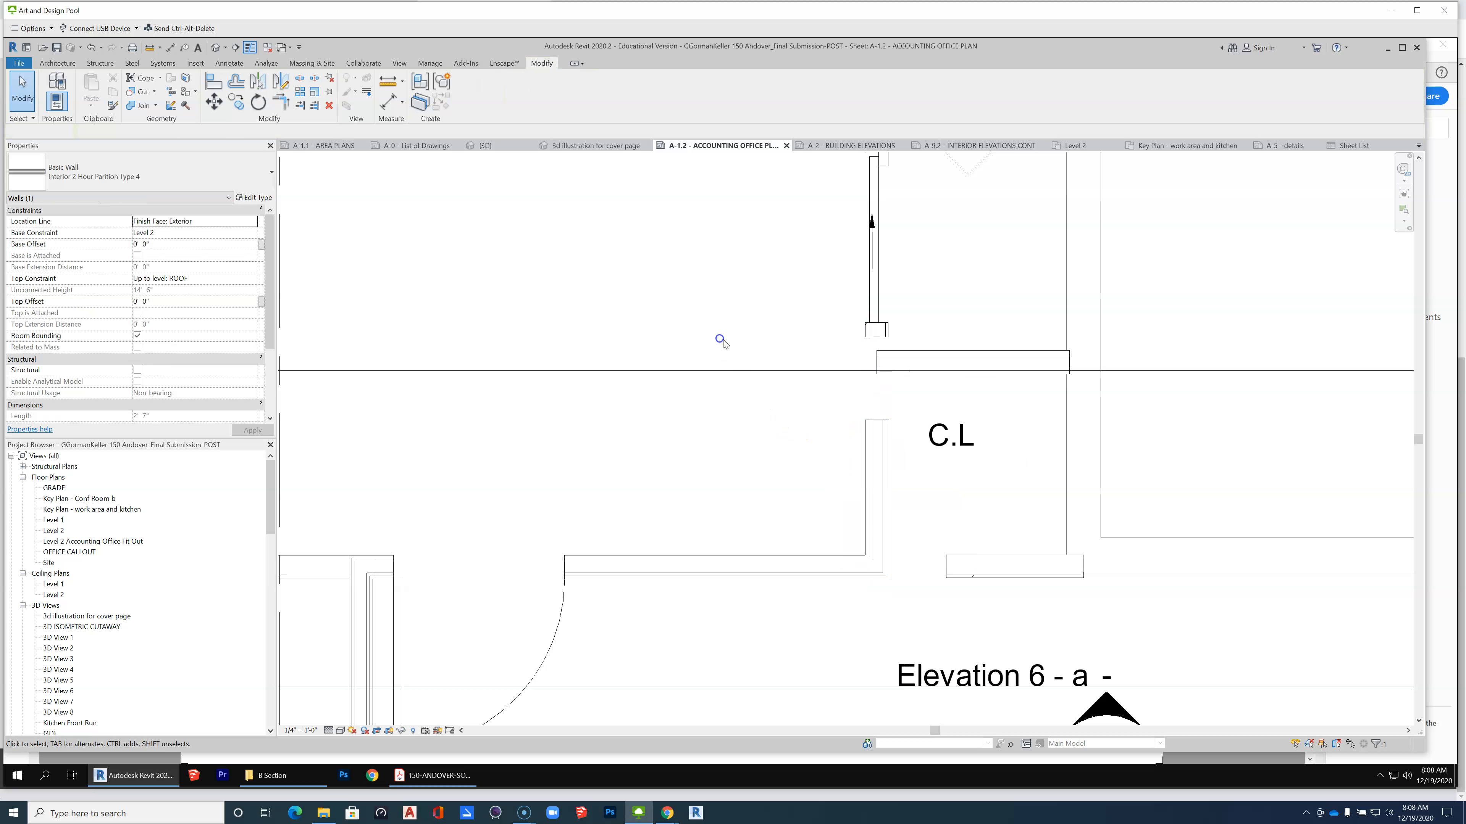
# Trim/extend the vertical closet wall and the upper horizontal wall into a corner.
pyautogui.click(886, 358)
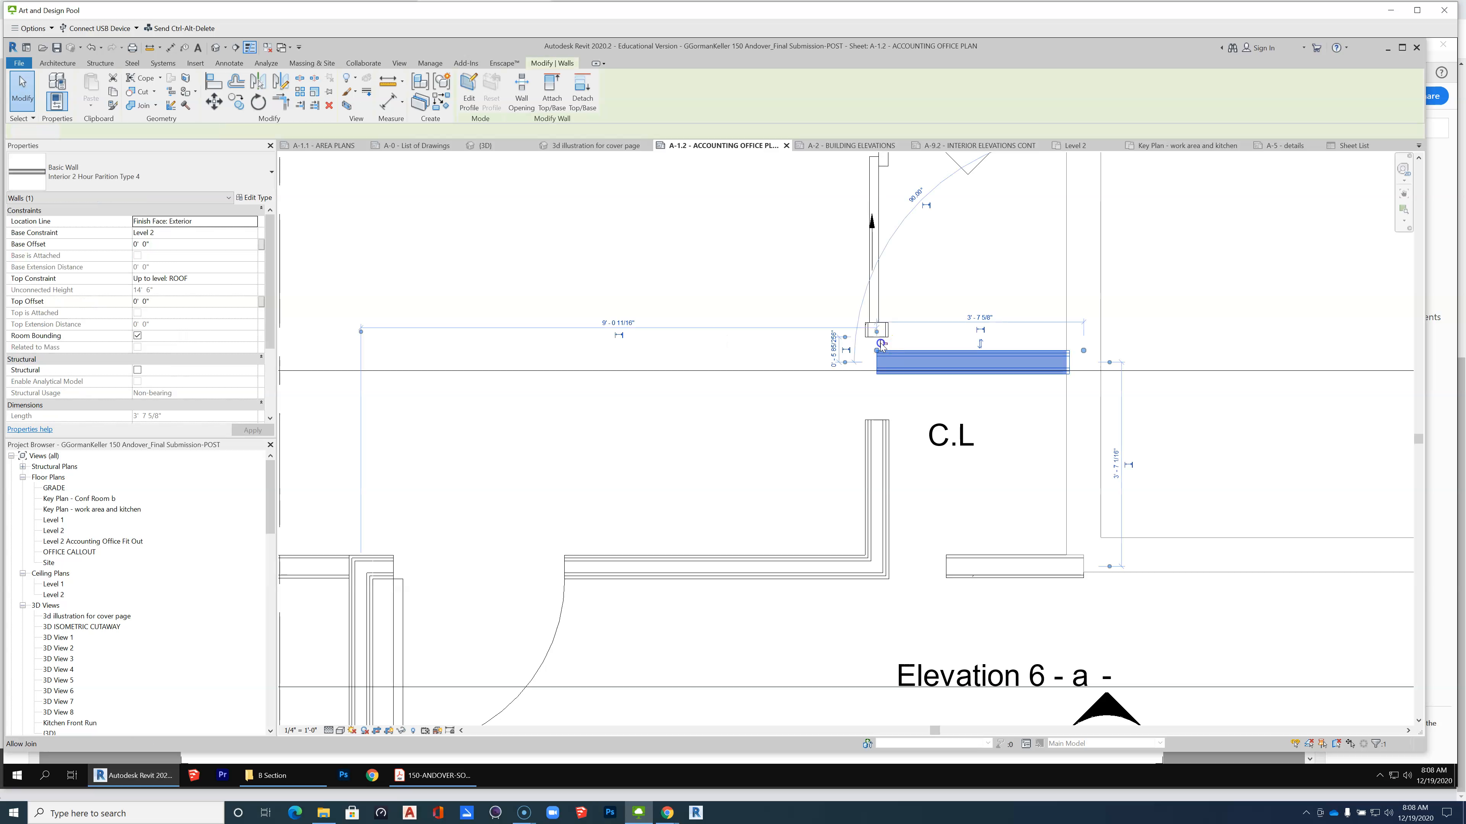
pyautogui.click(285, 98)
pyautogui.click(878, 463)
pyautogui.click(935, 377)
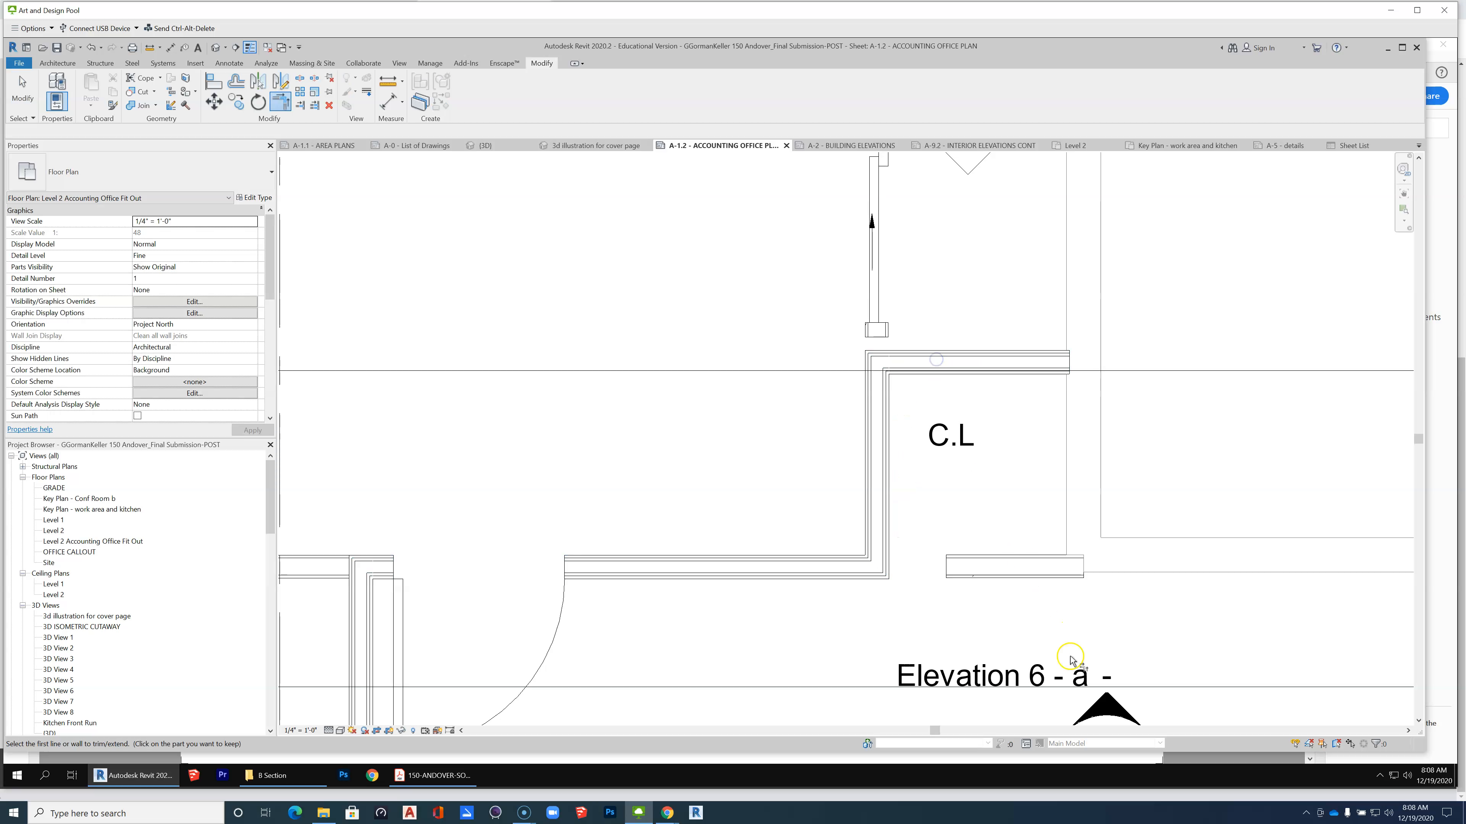
pyautogui.scroll(-2, 983, 393)
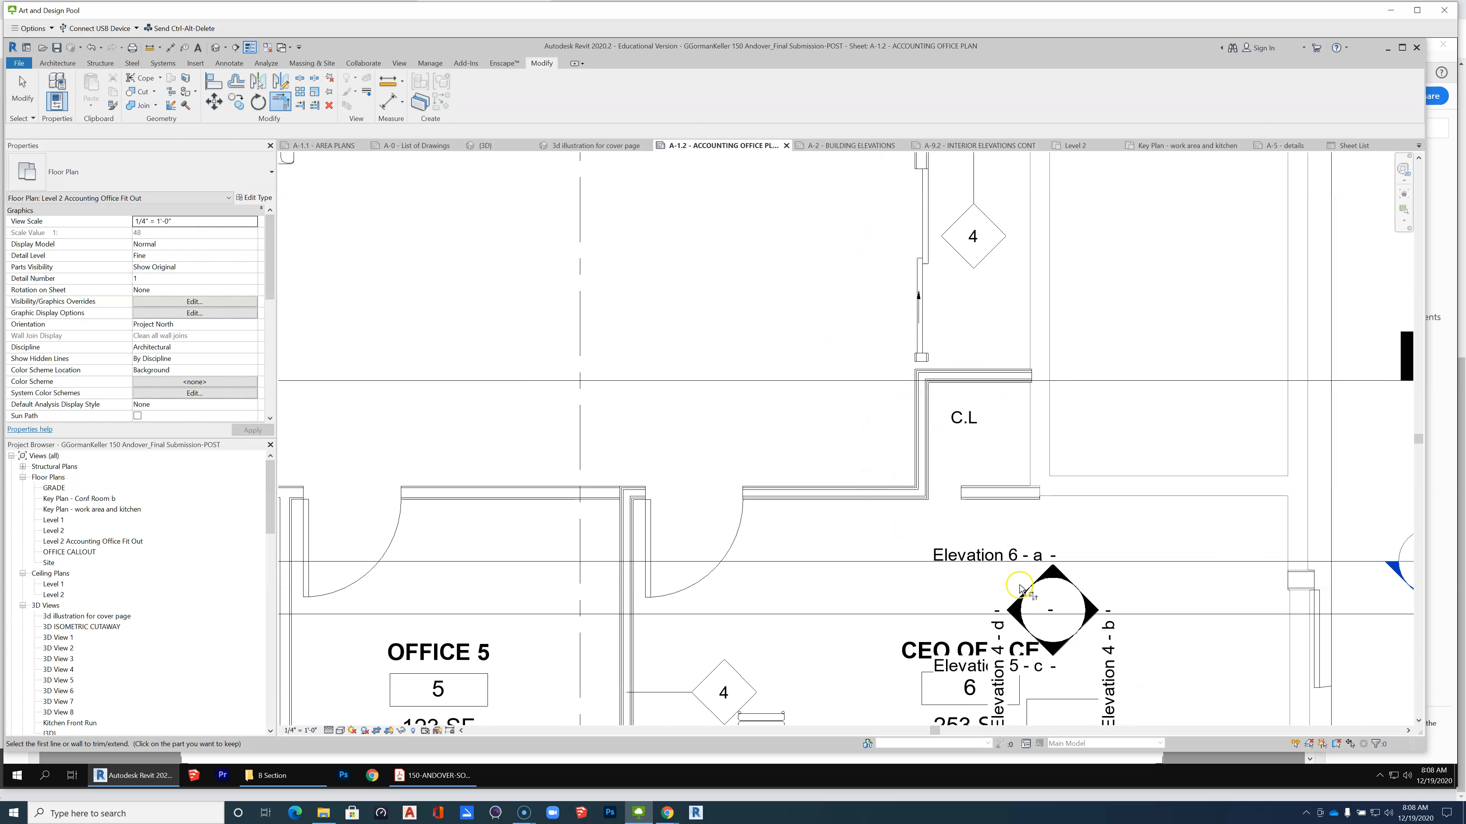
pyautogui.scroll(-2, 1024, 595)
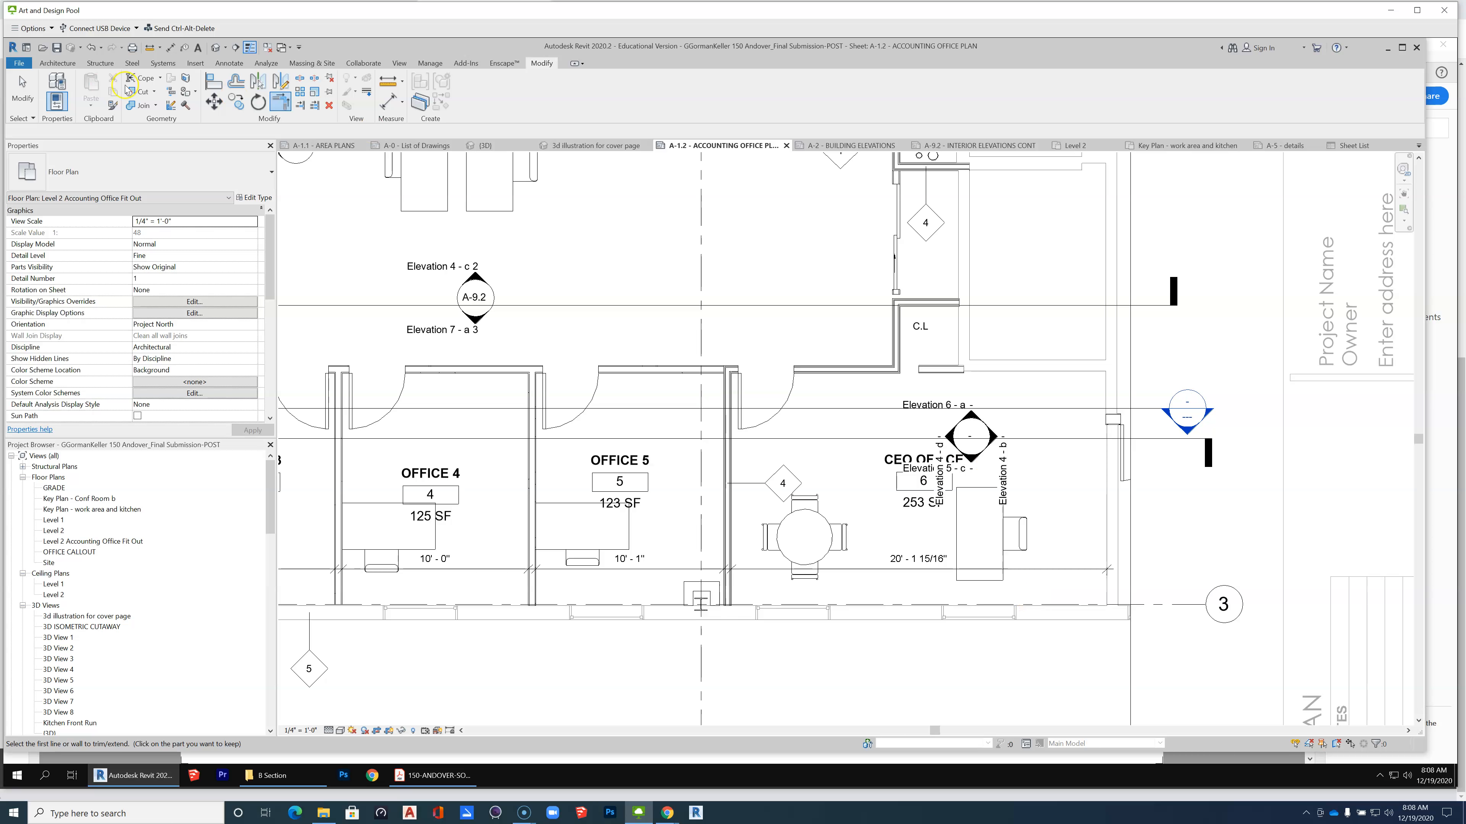
pyautogui.click(22, 88)
pyautogui.scroll(2, 1015, 416)
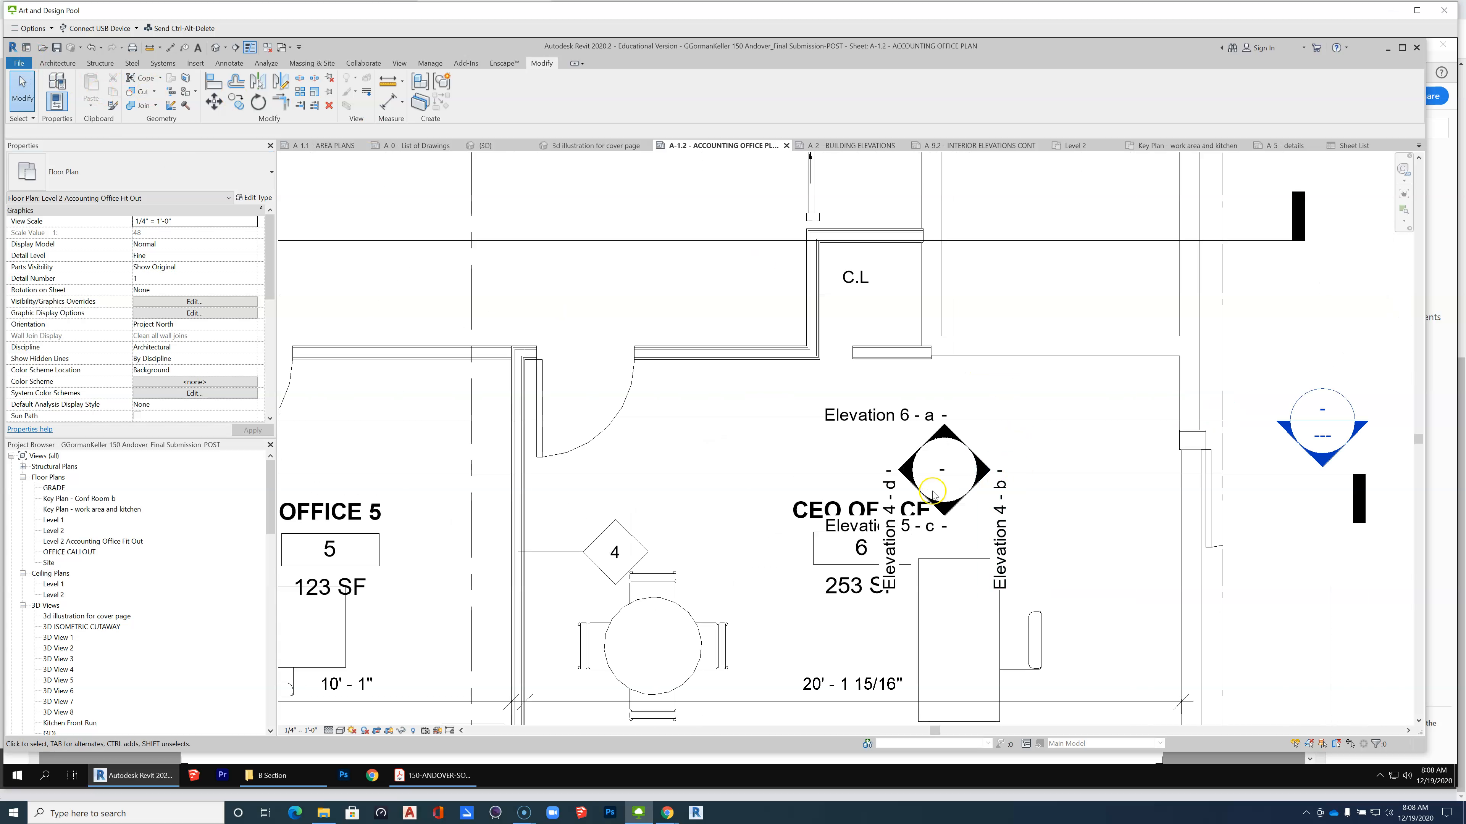
pyautogui.click(859, 510)
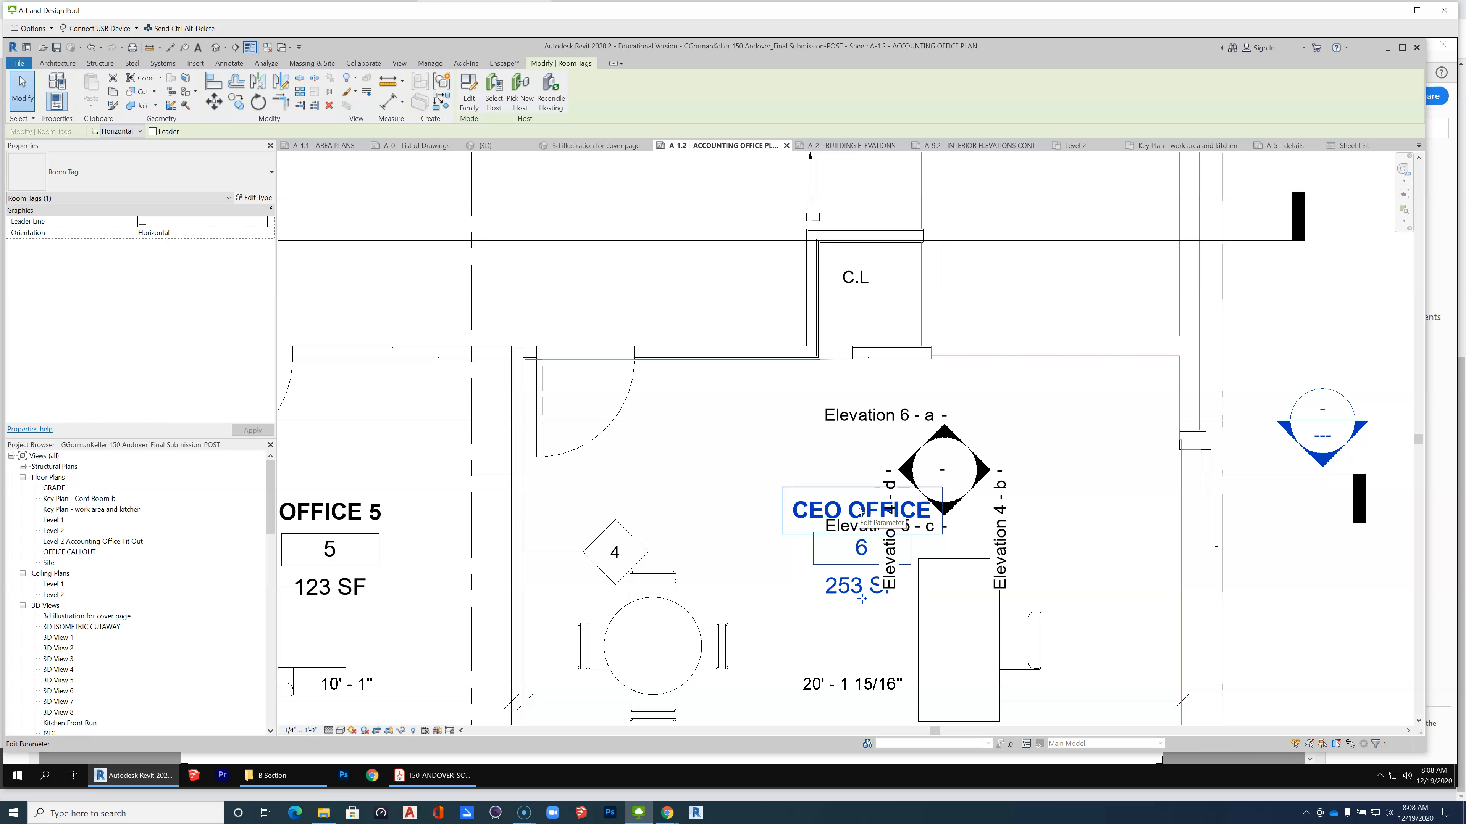
pyautogui.scroll(-2, 1136, 628)
pyautogui.scroll(-2, 1135, 628)
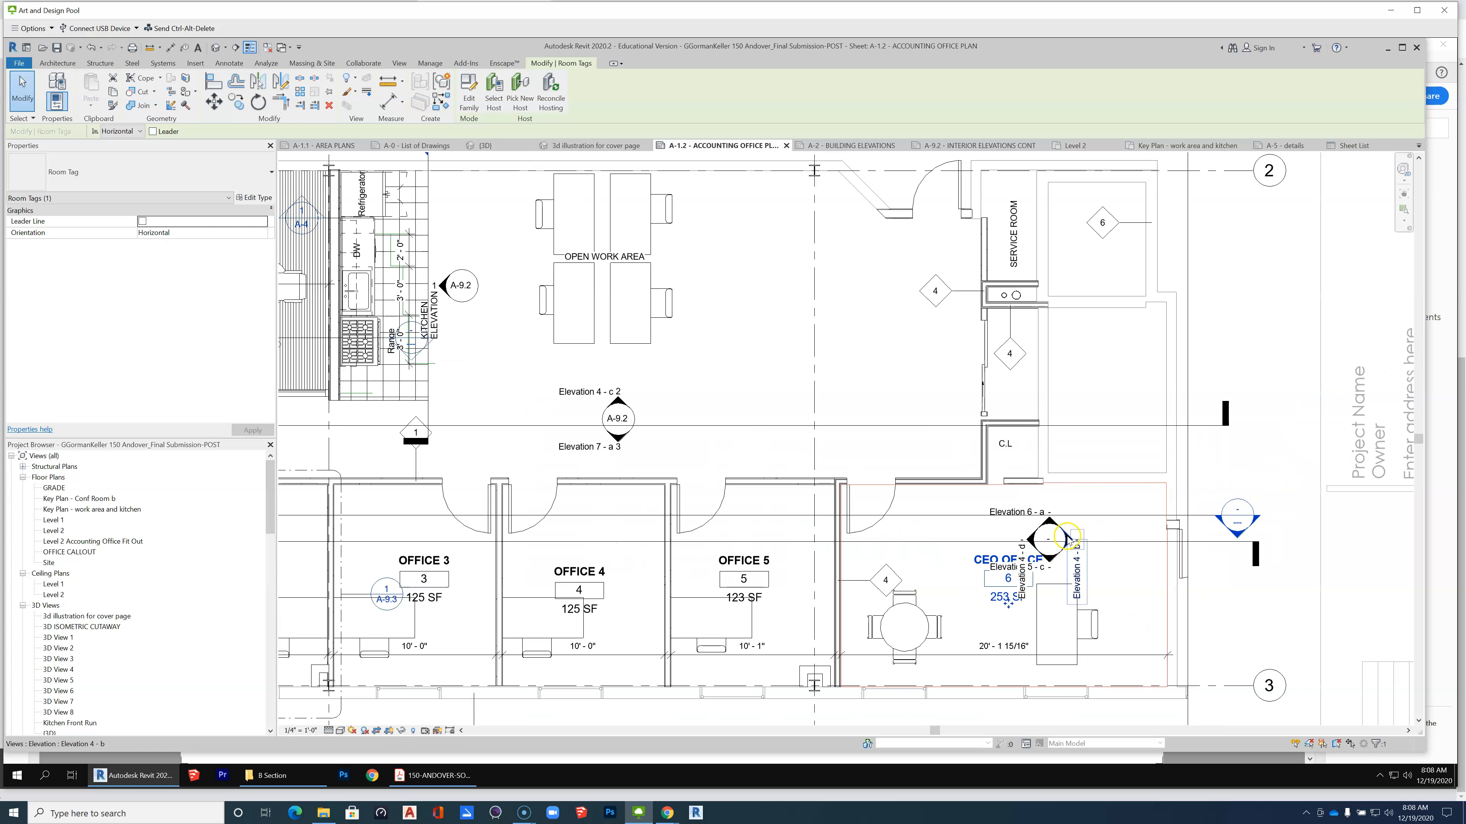
# Disallow the wall join at the free end of the short lower closet wall, nearest the vertical closet wall.
pyautogui.scroll(3, 946, 450)
pyautogui.scroll(2, 948, 453)
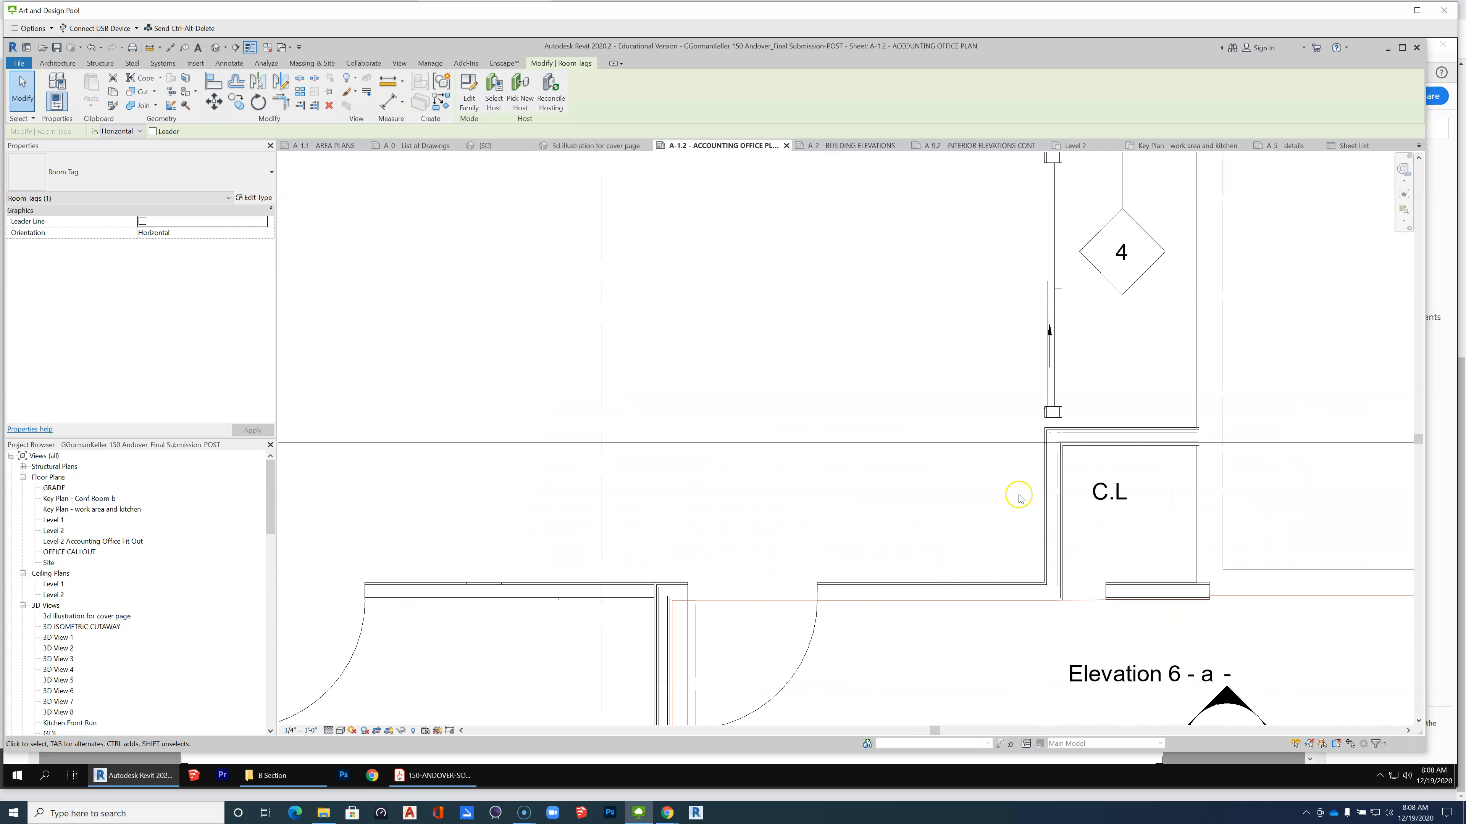
pyautogui.click(1131, 584)
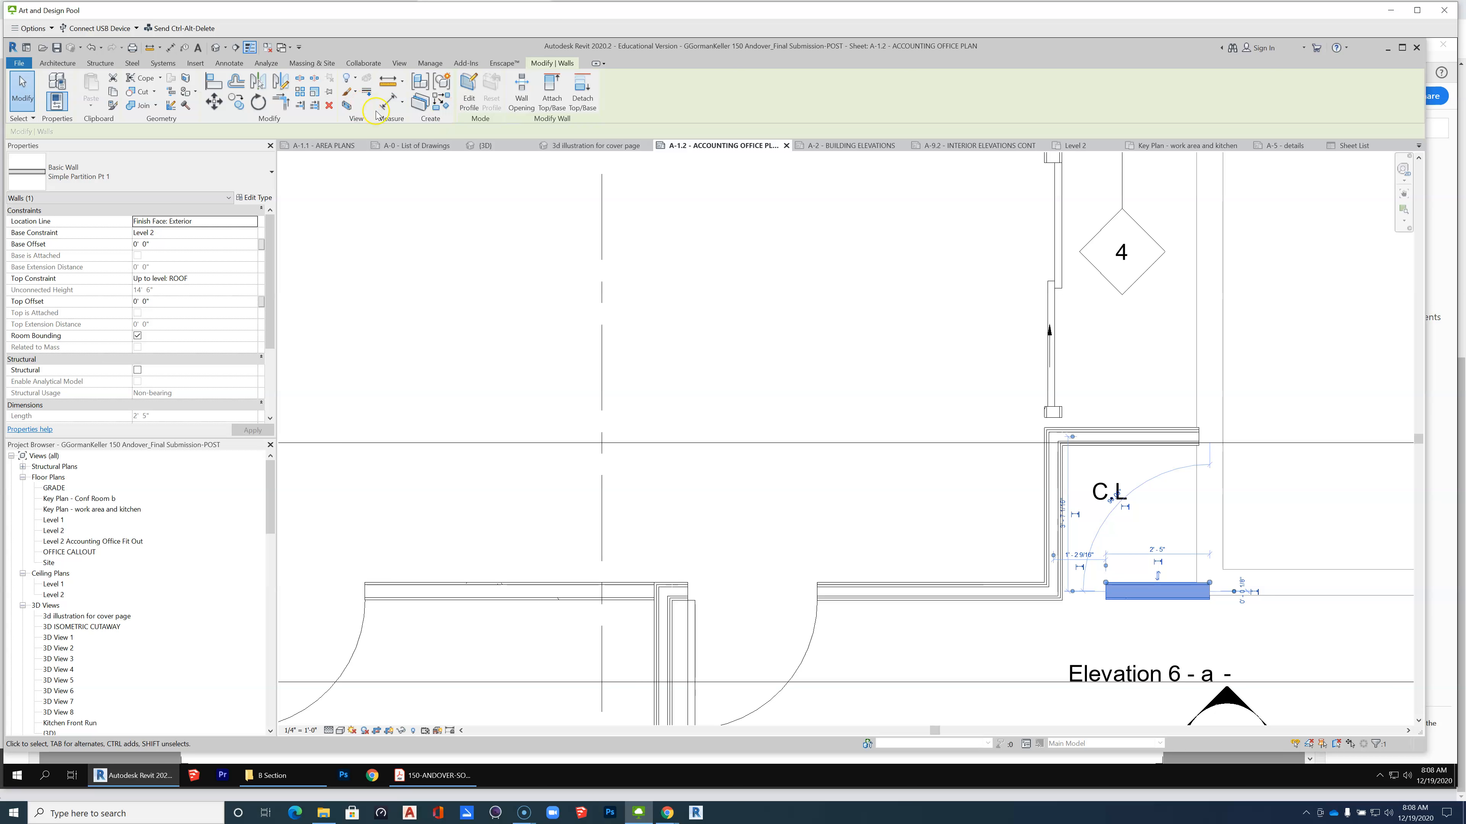
pyautogui.click(1062, 416)
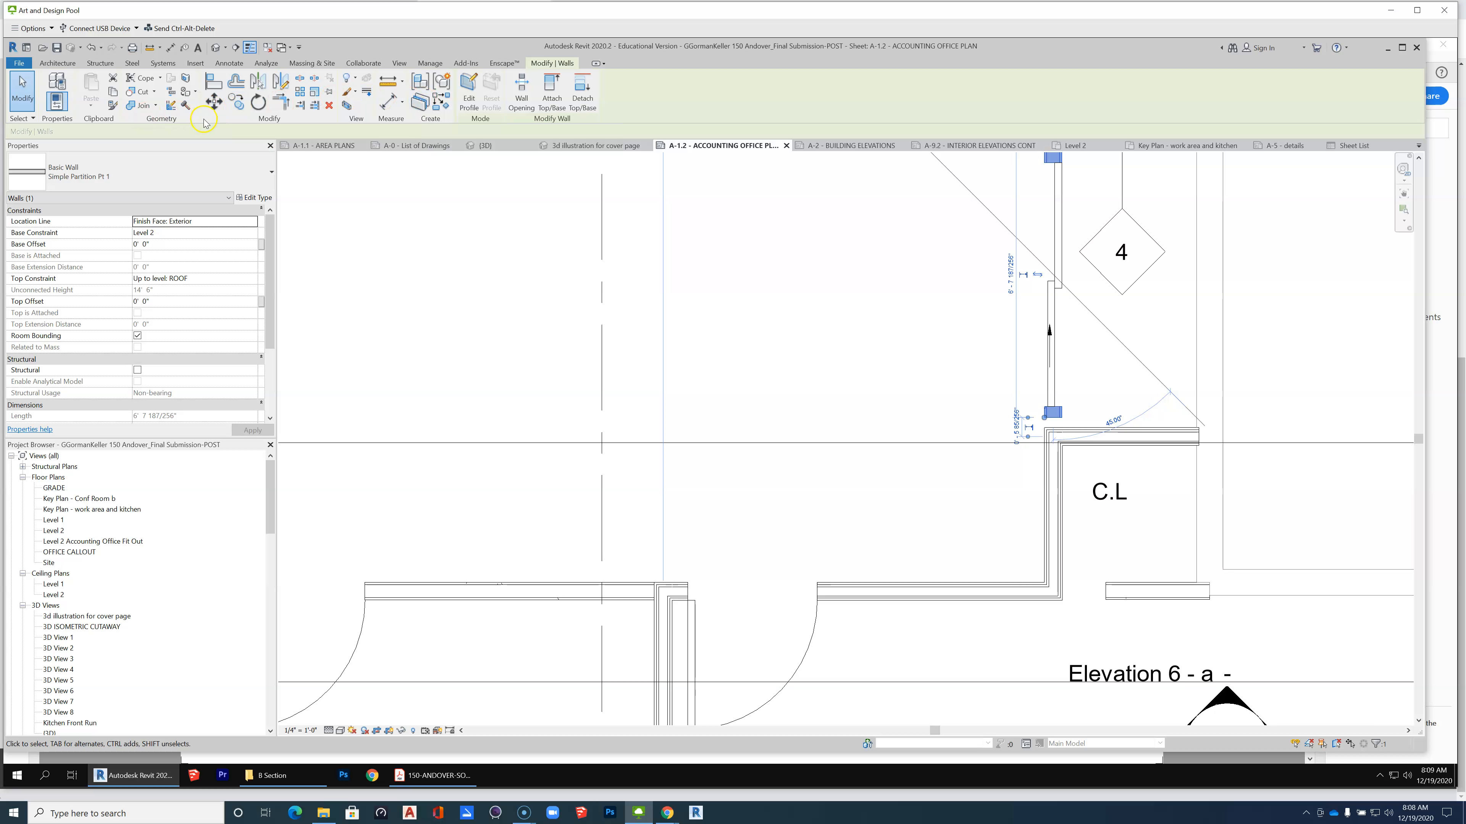
pyautogui.click(171, 105)
pyautogui.click(1045, 408)
pyautogui.click(313, 106)
pyautogui.click(403, 132)
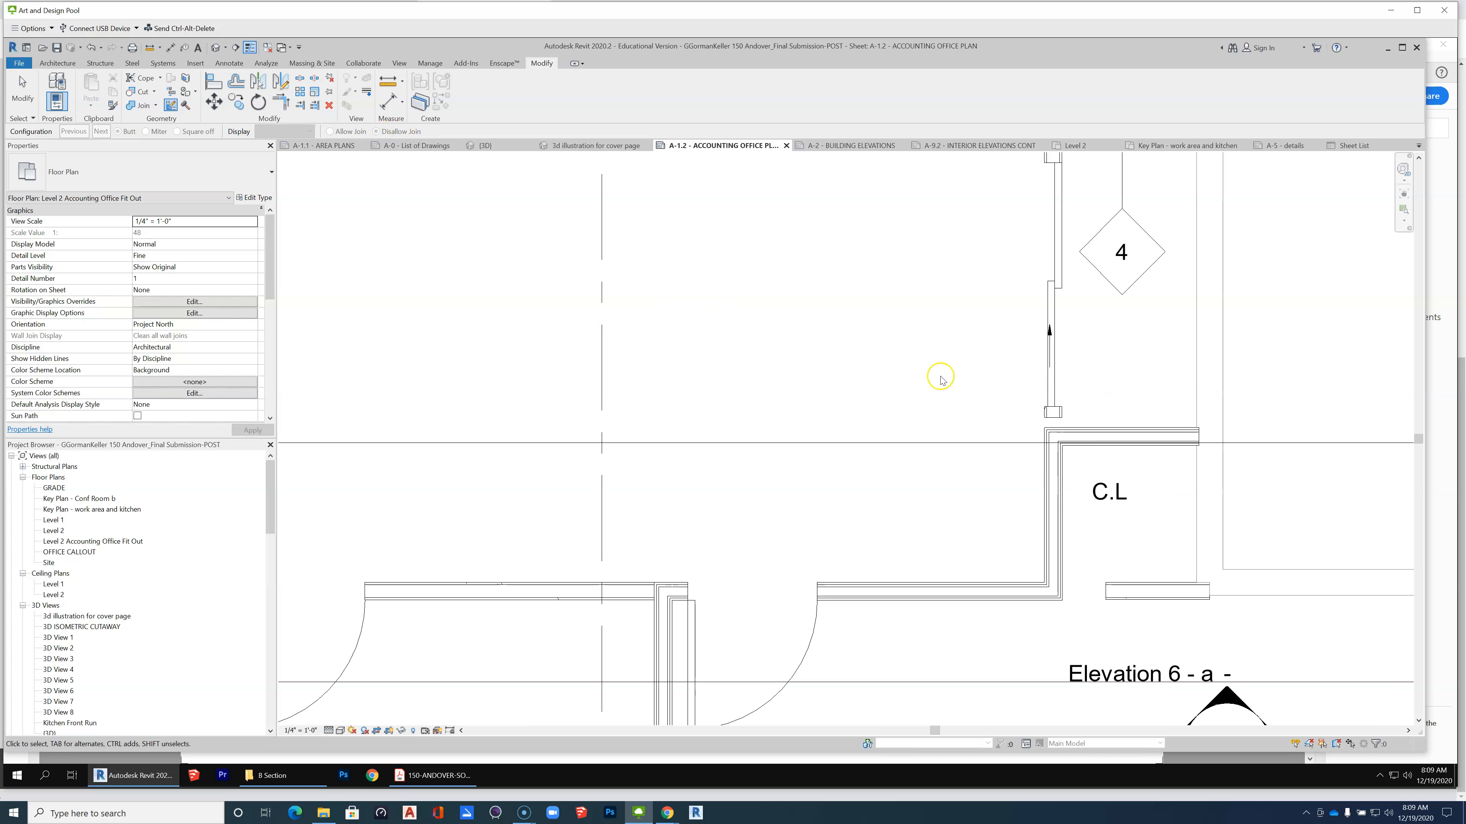
pyautogui.click(1133, 590)
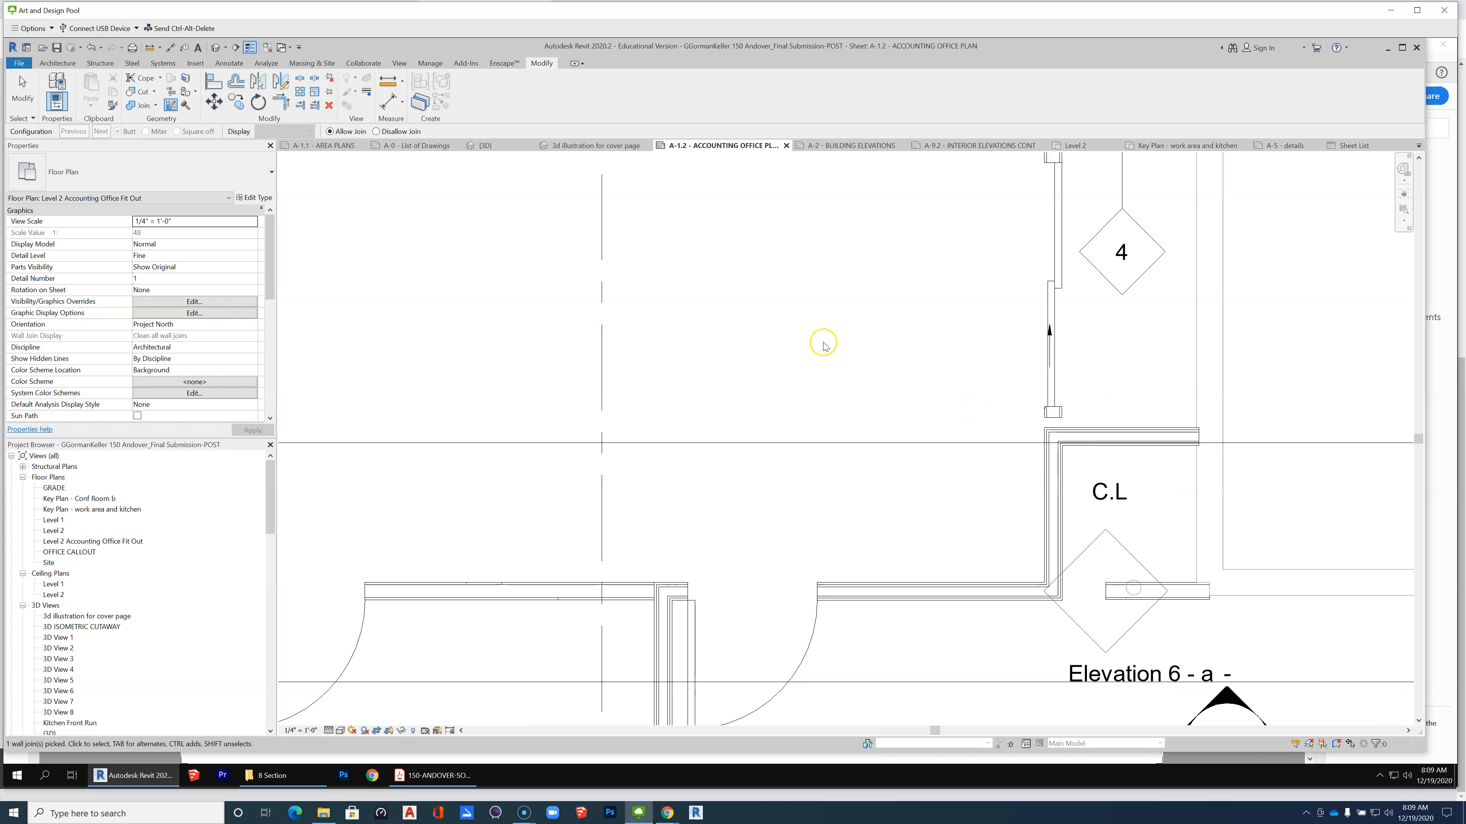
pyautogui.click(377, 133)
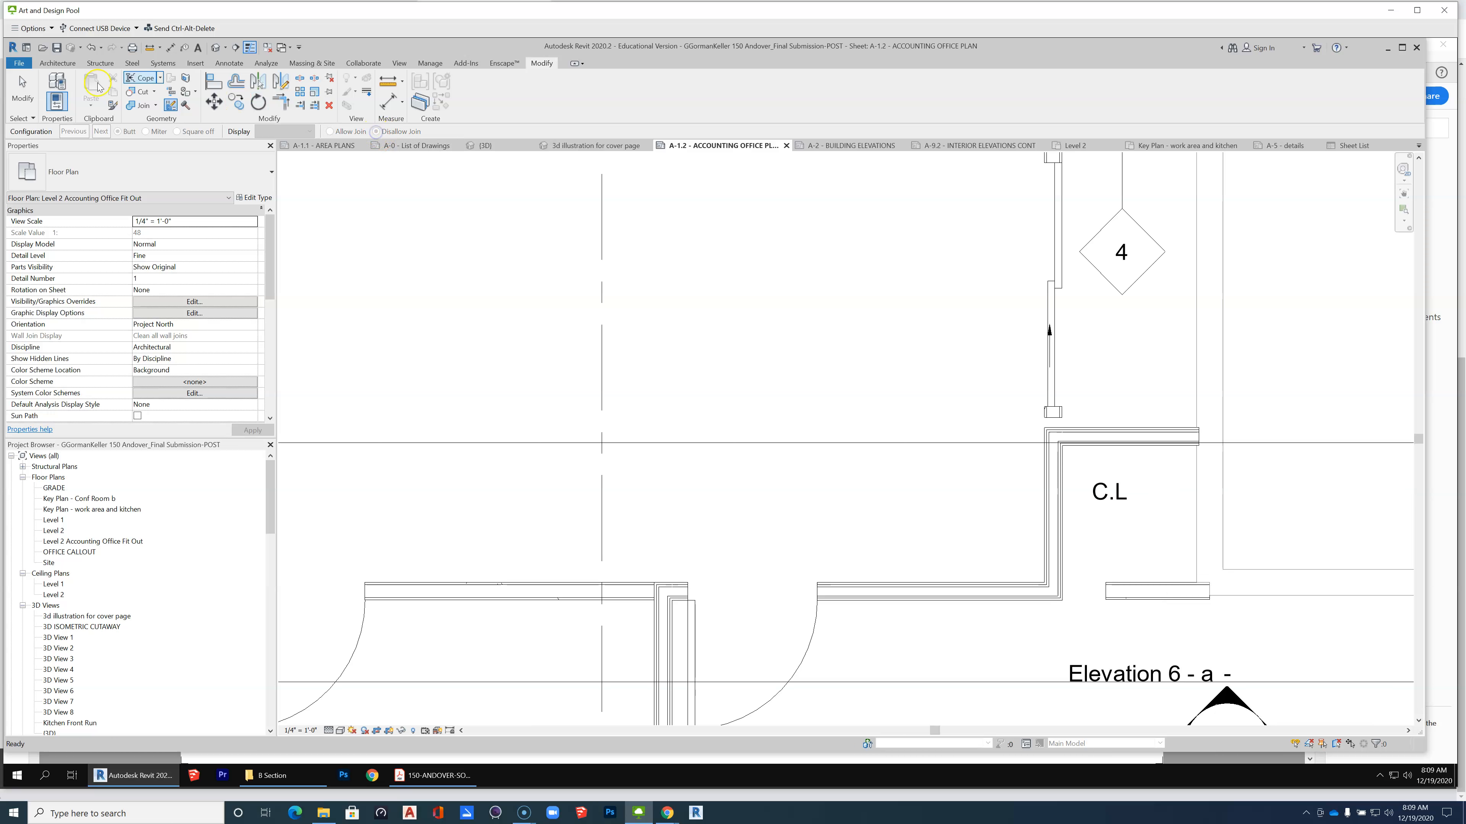
pyautogui.click(24, 82)
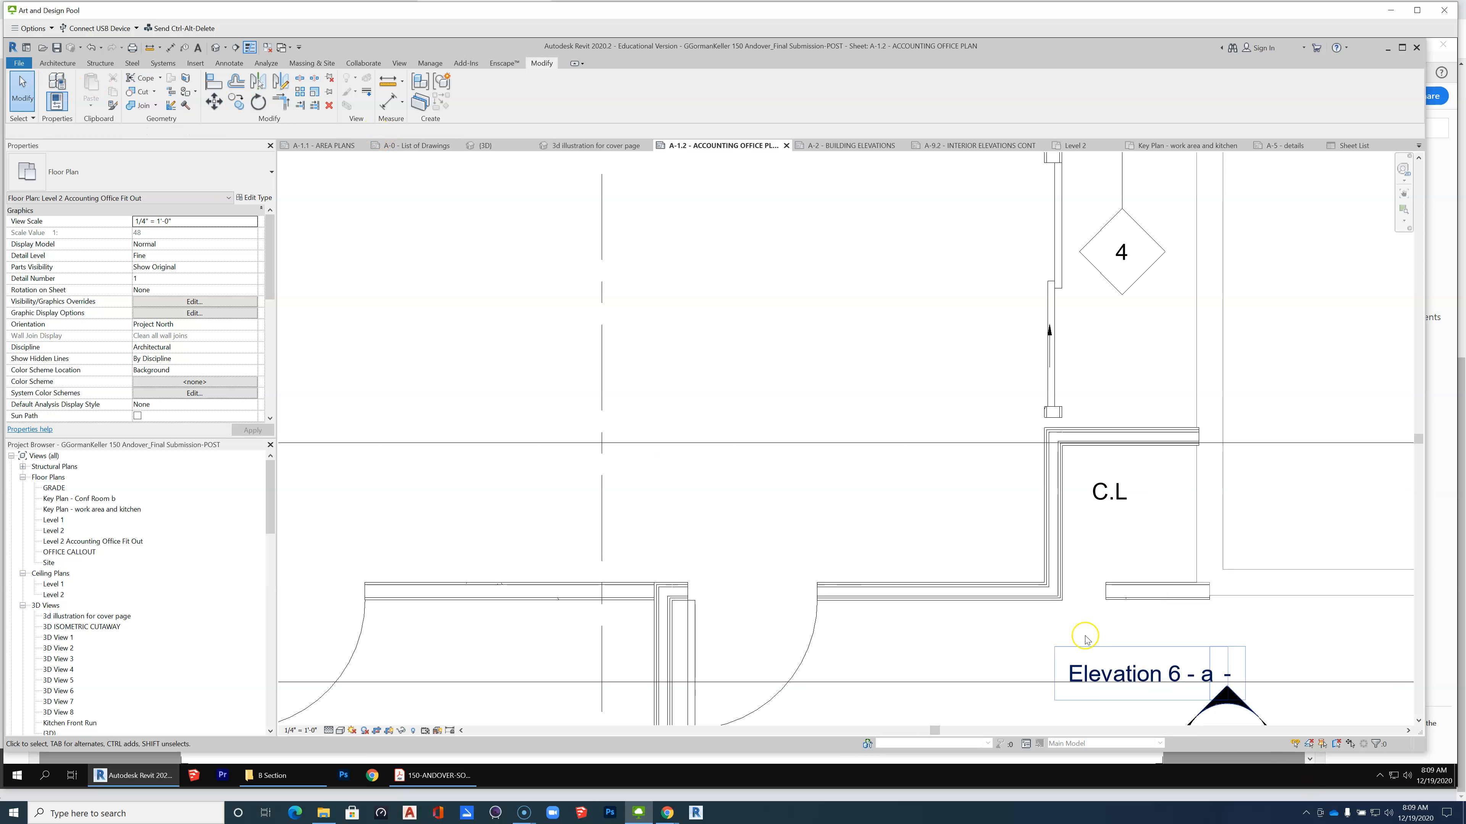
# Stretch the free end of the short lower closet wall to the inner face of the vertical closet wall.
pyautogui.click(1116, 591)
pyautogui.scroll(2, 1090, 596)
pyautogui.scroll(2, 1088, 596)
pyautogui.press('r')
pyautogui.press('s')
pyautogui.press('Escape')
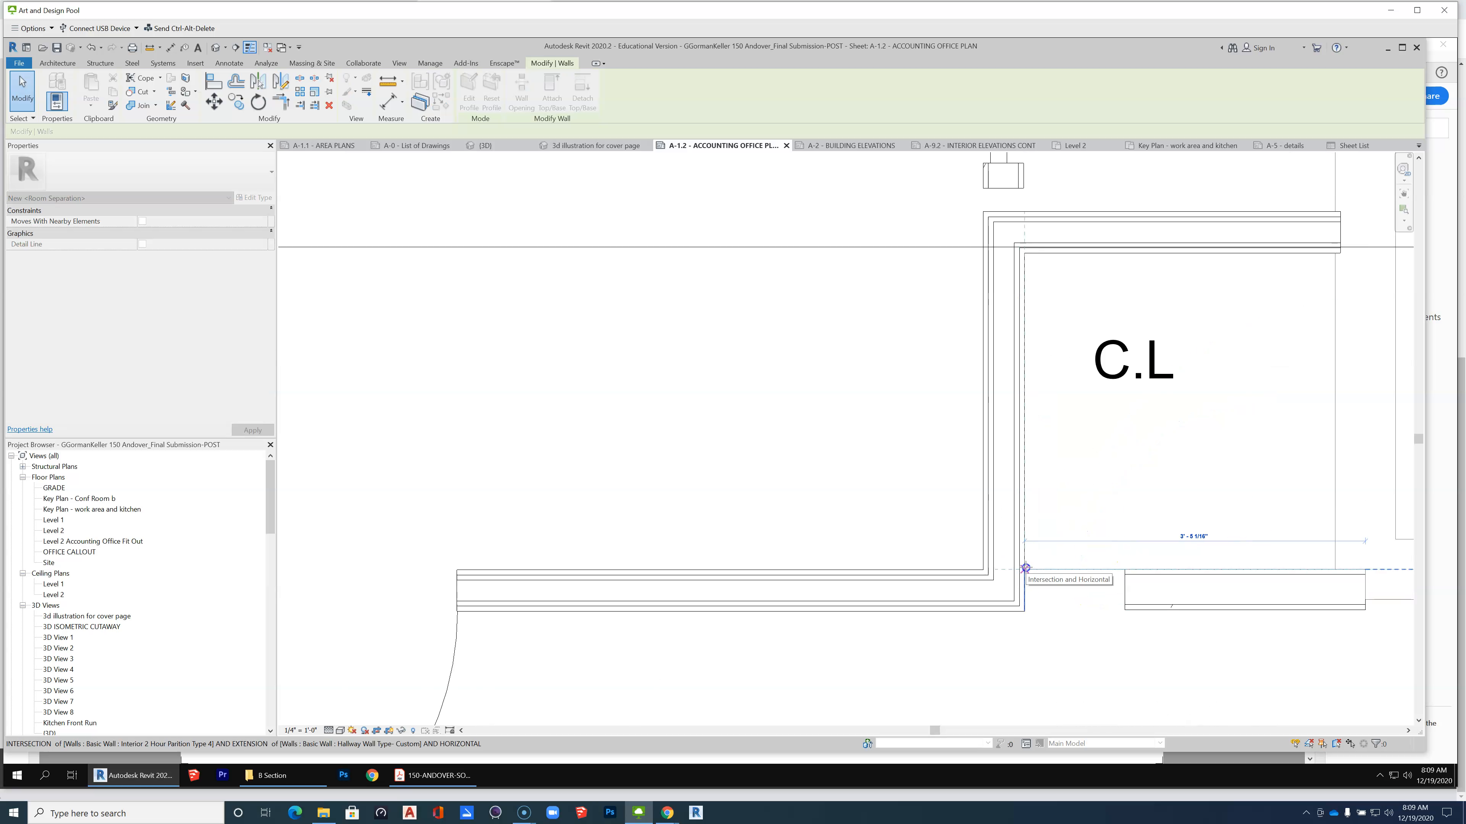
pyautogui.click(1077, 691)
pyautogui.scroll(-2, 1061, 601)
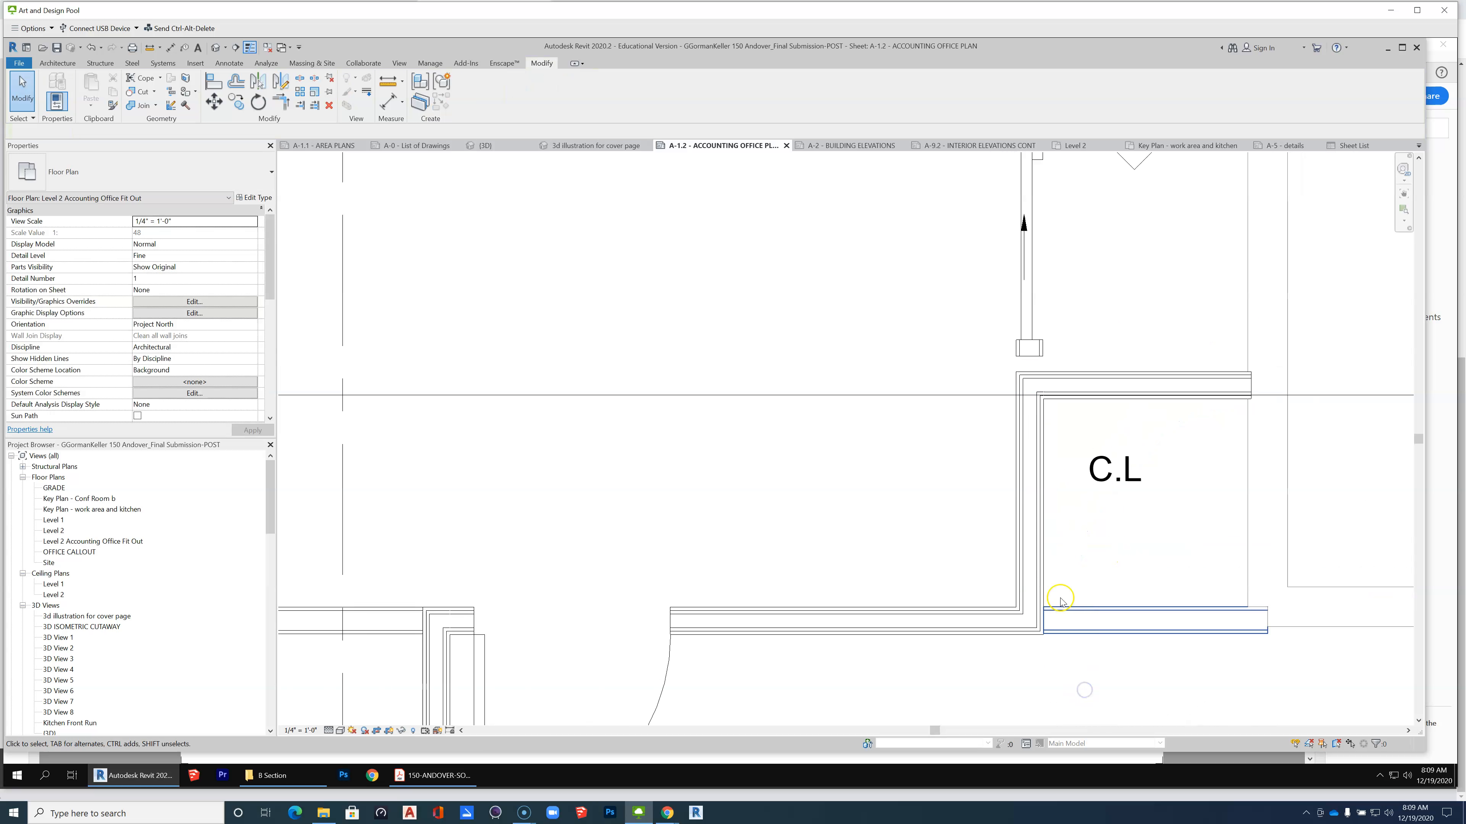
# Stretch the short wall piece below the sliding door down to the closet's upper horizontal wall.
pyautogui.click(1029, 350)
pyautogui.scroll(2, 1023, 370)
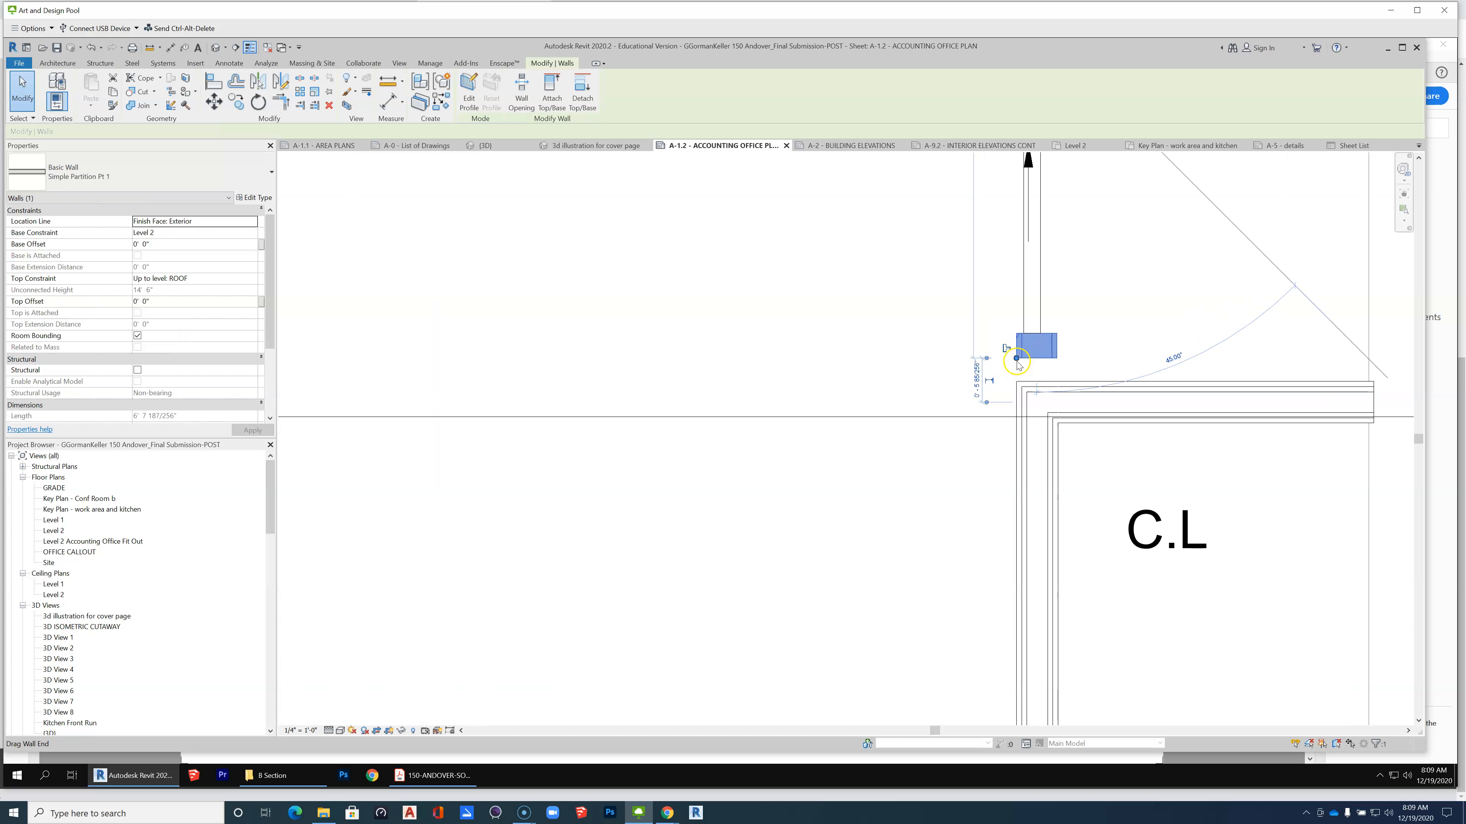
pyautogui.press('r')
pyautogui.press('s')
pyautogui.press('Escape')
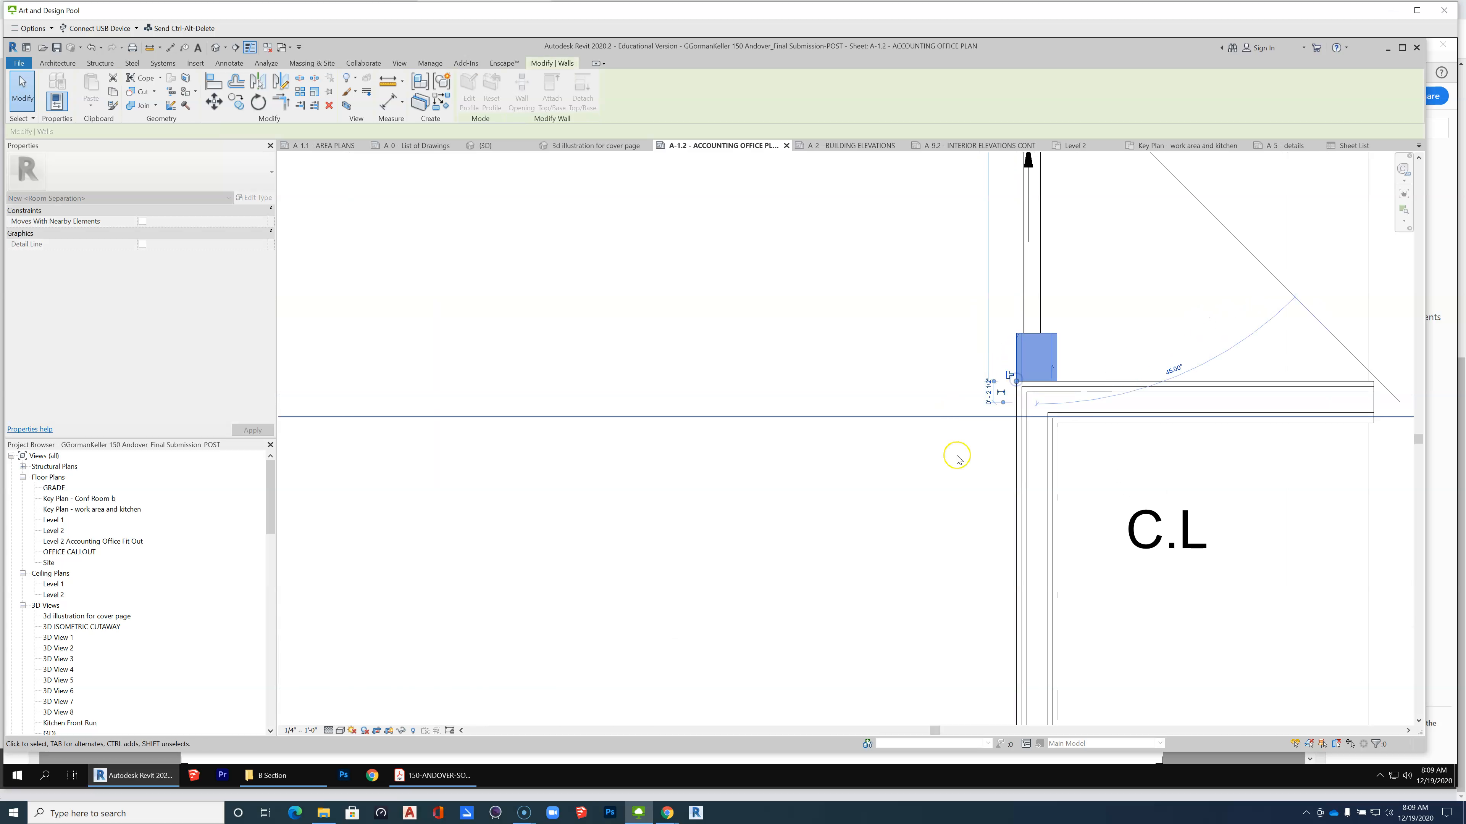
pyautogui.click(890, 315)
# Examine the interior elevation markers and the room tags they overlap in the CEO office and Office 2.
pyautogui.scroll(-4, 890, 315)
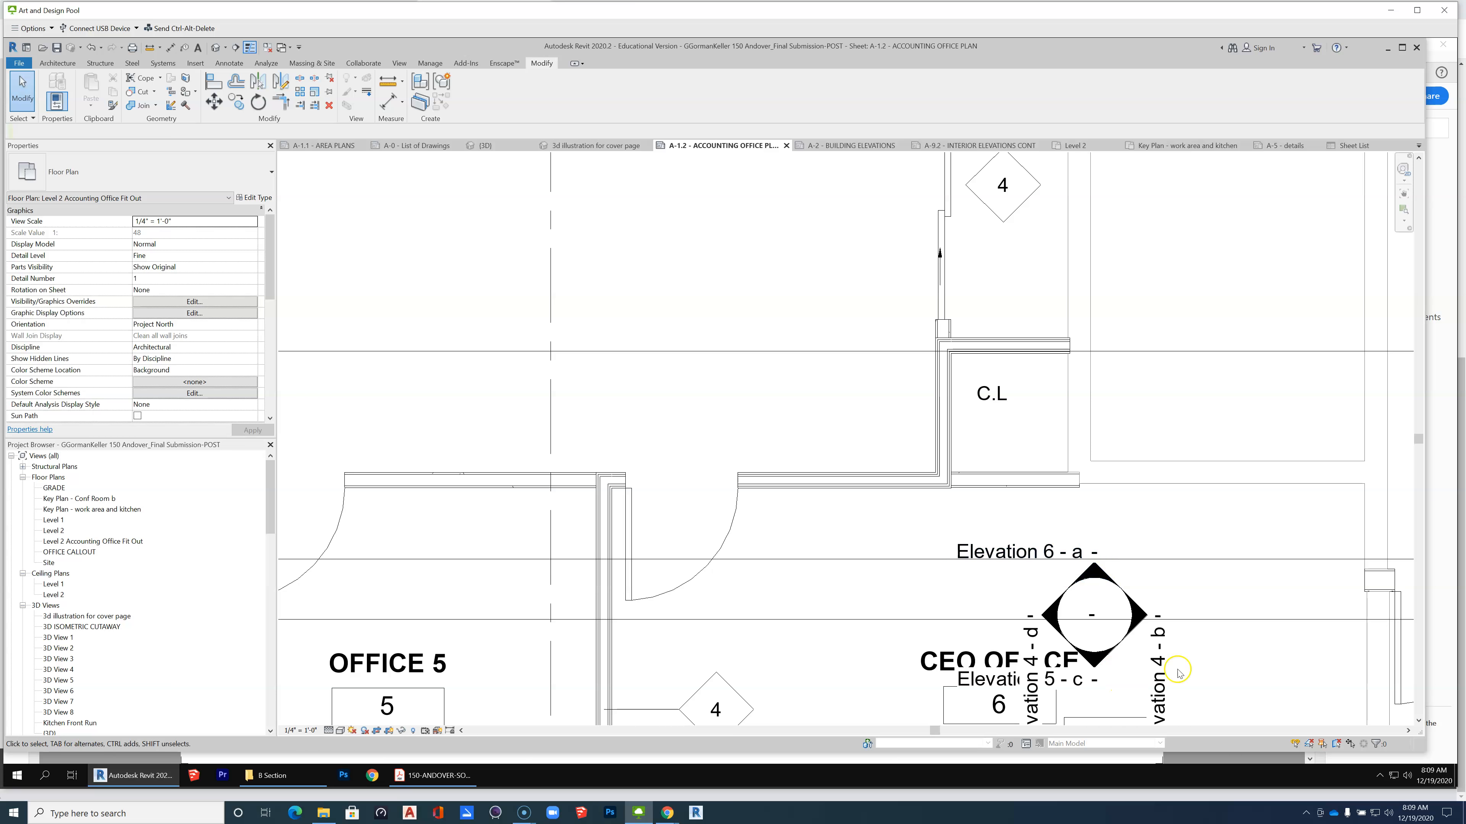
pyautogui.scroll(-3, 1298, 560)
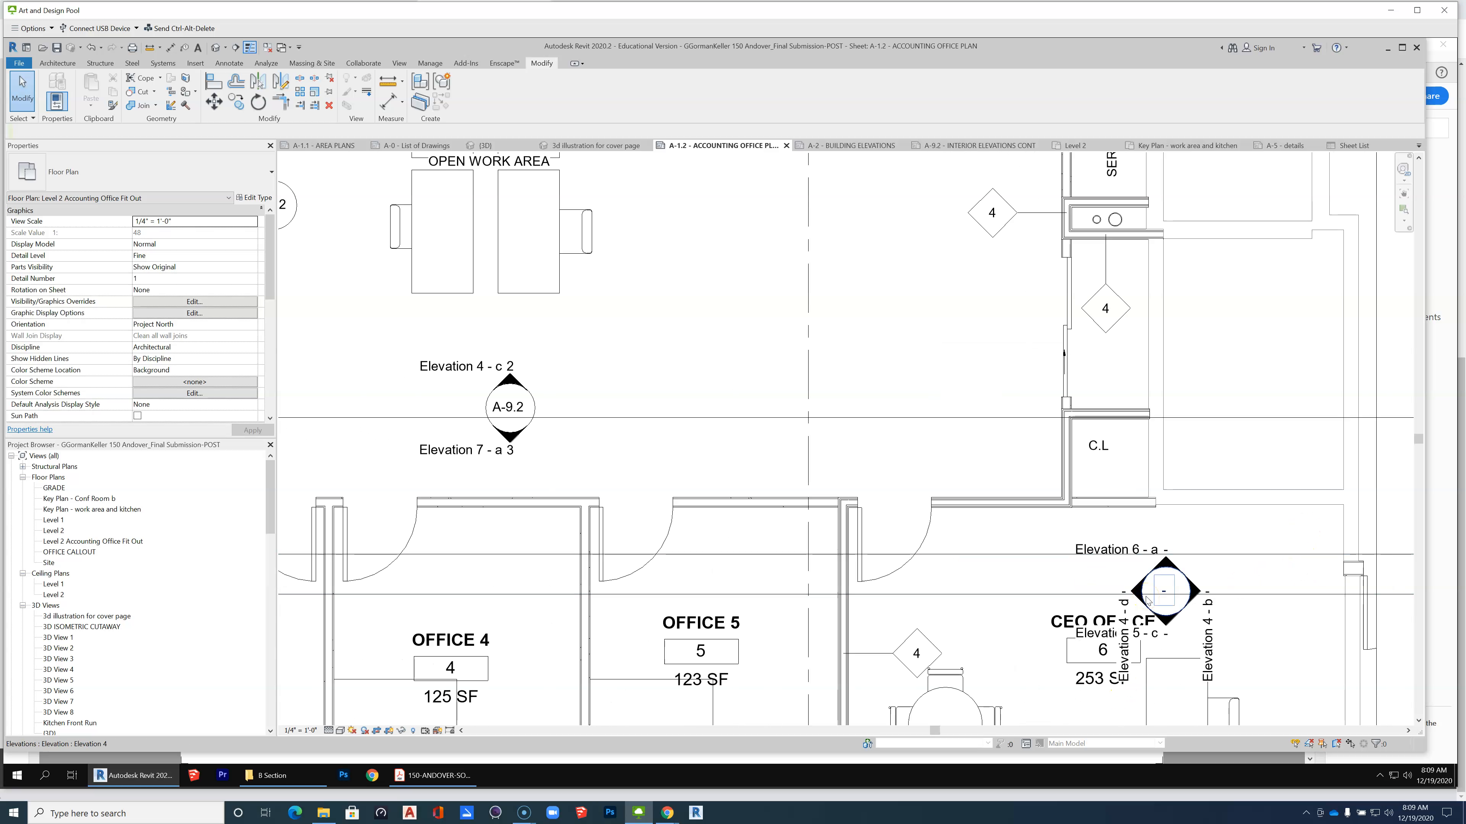
pyautogui.press('Tab')
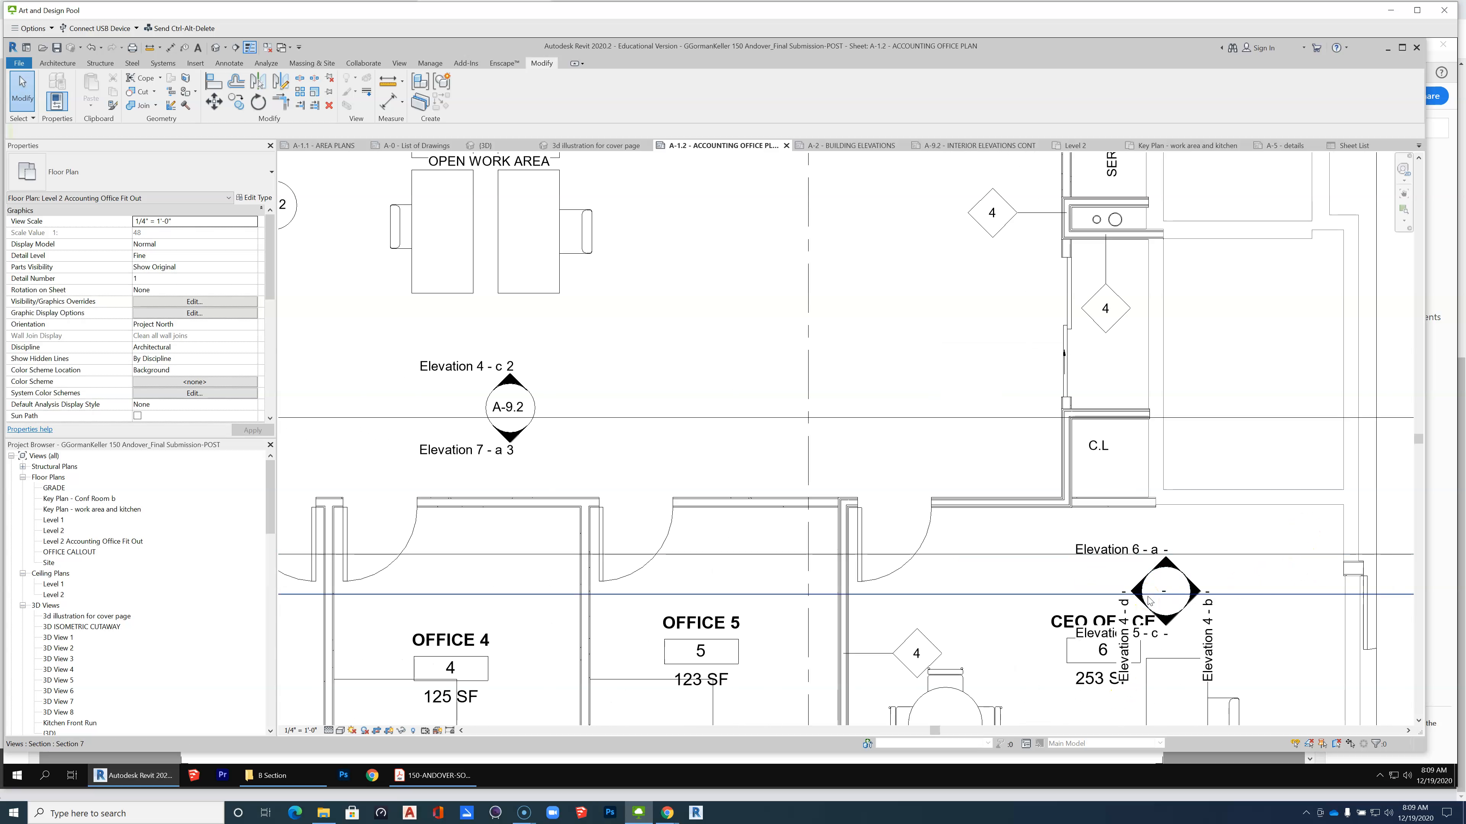
pyautogui.scroll(-3, 1270, 399)
pyautogui.scroll(3, 978, 485)
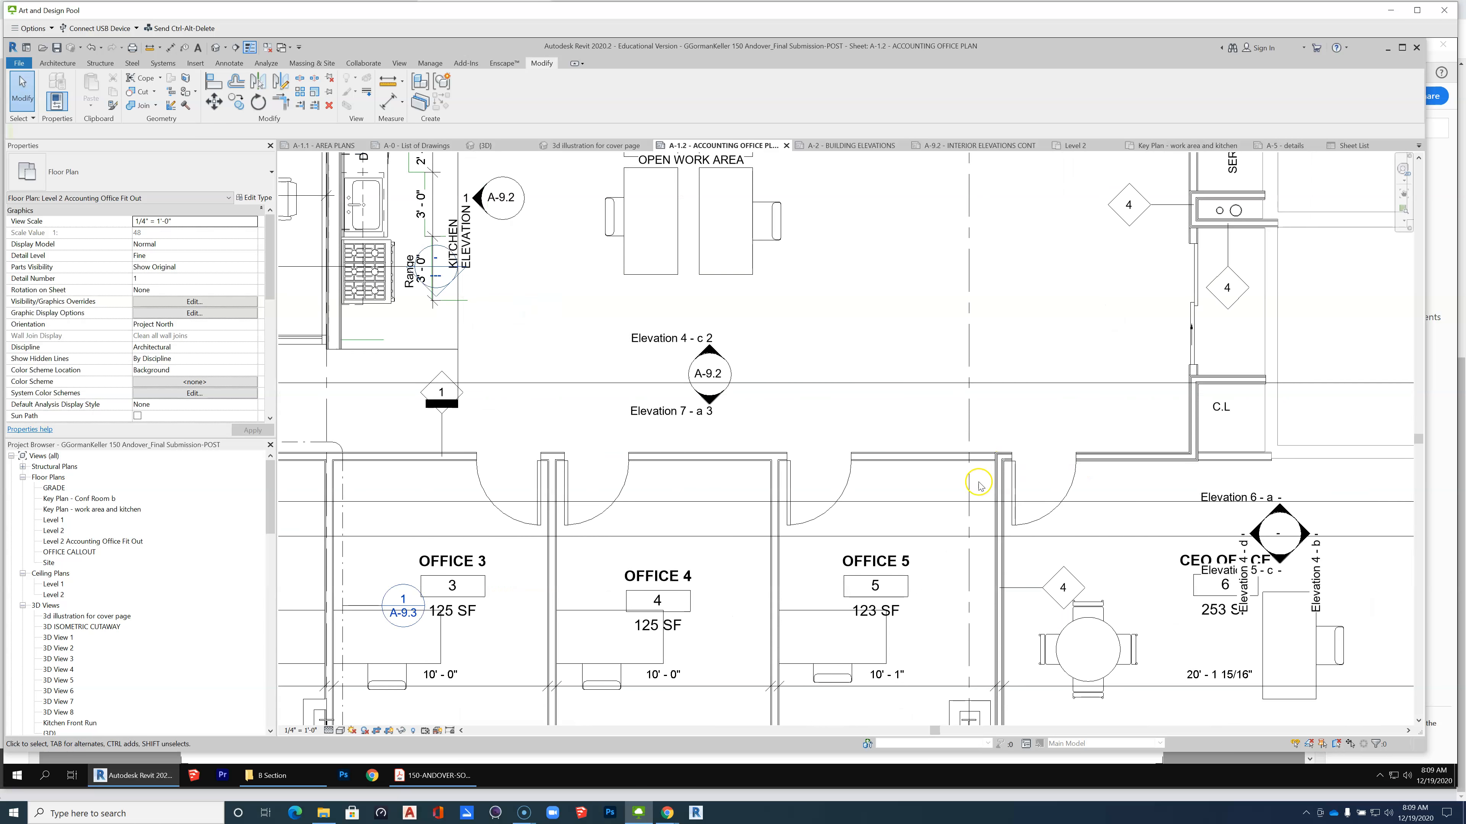
pyautogui.scroll(2, 979, 486)
pyautogui.scroll(-2, 1091, 231)
pyautogui.scroll(-3, 1122, 573)
pyautogui.scroll(2, 1139, 588)
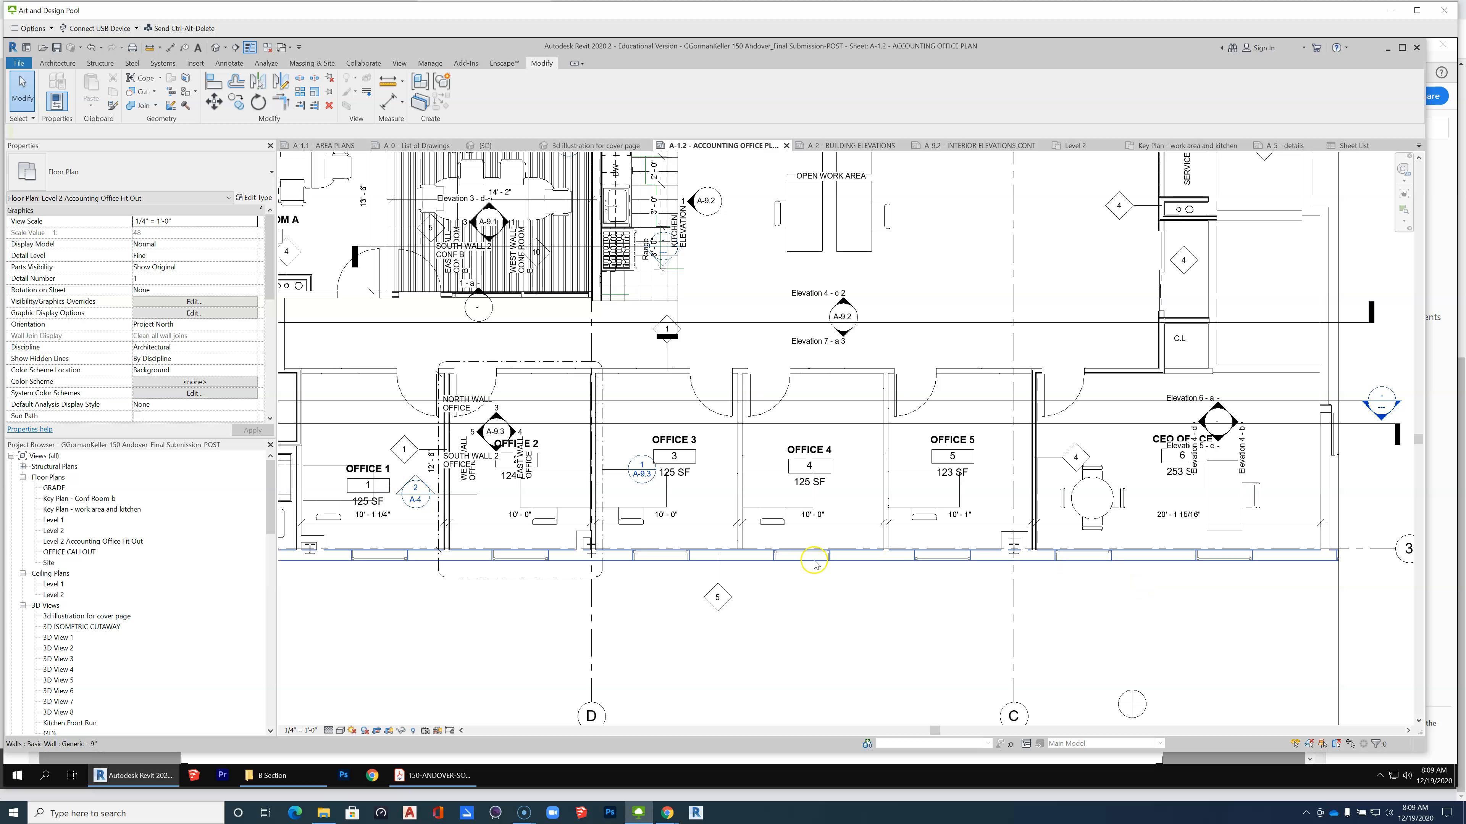
pyautogui.scroll(3, 470, 407)
pyautogui.scroll(2, 479, 417)
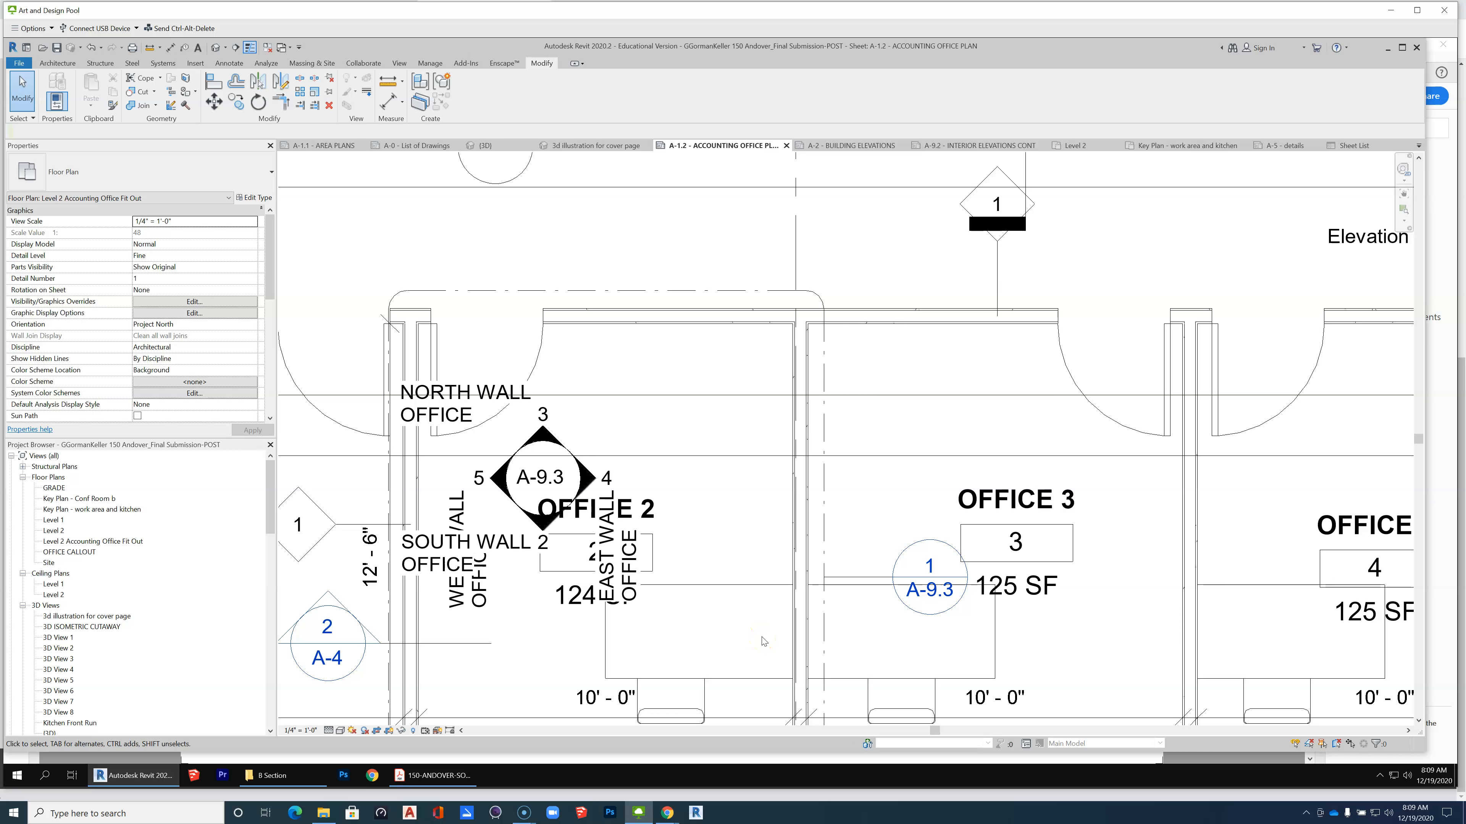
pyautogui.scroll(-5, 739, 305)
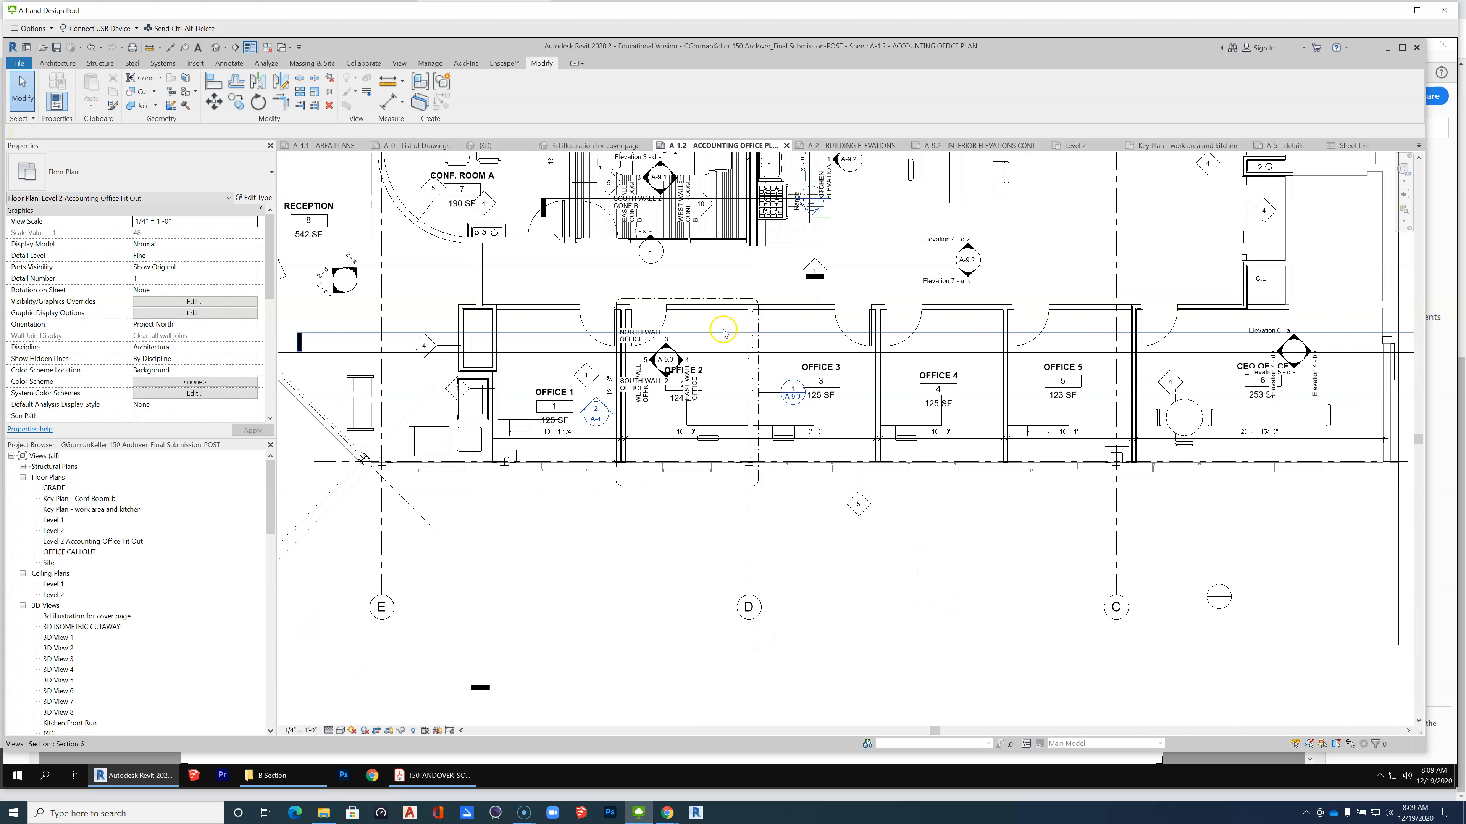
pyautogui.scroll(4, 640, 352)
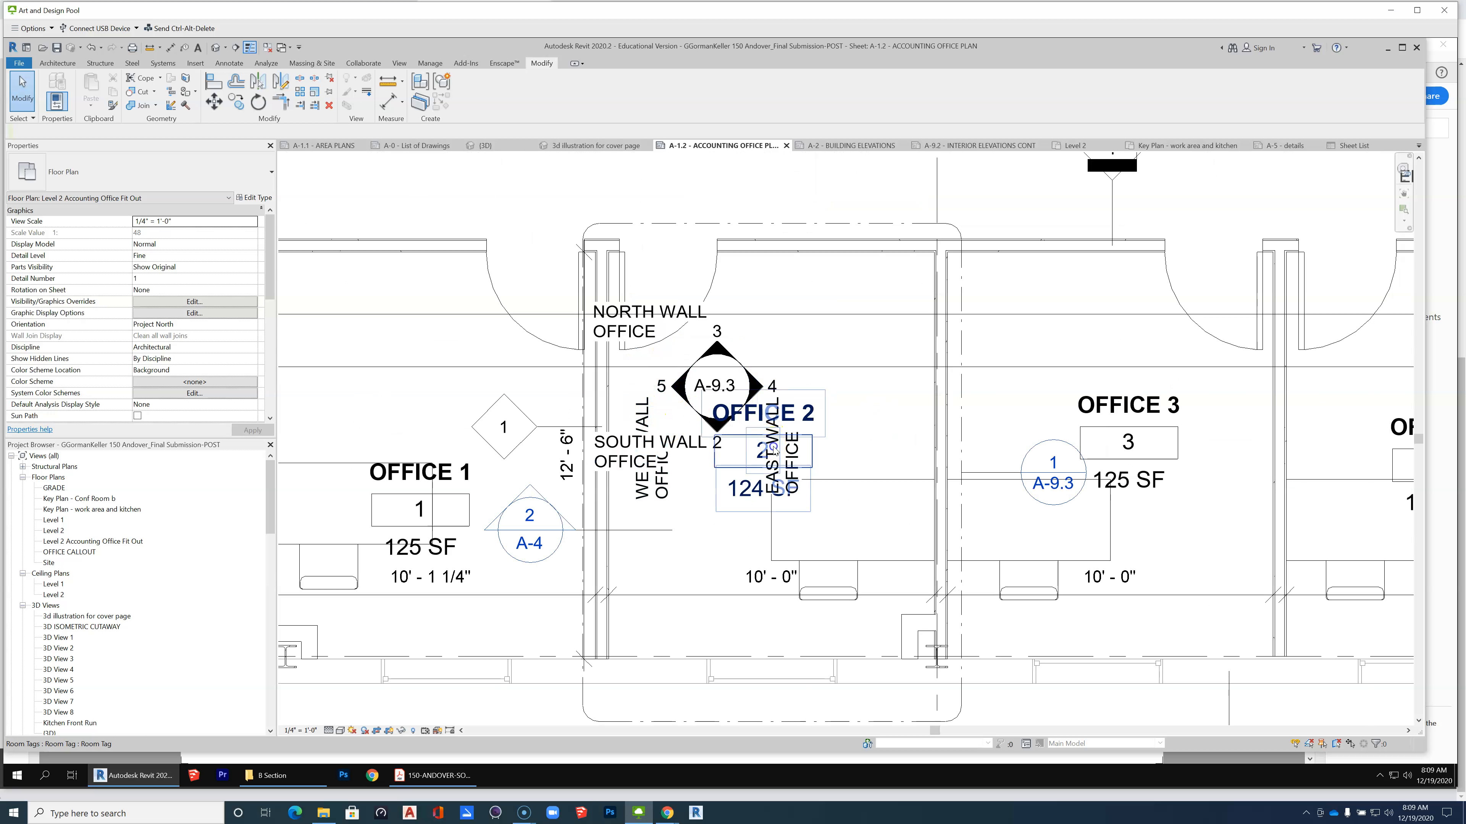
pyautogui.click(775, 452)
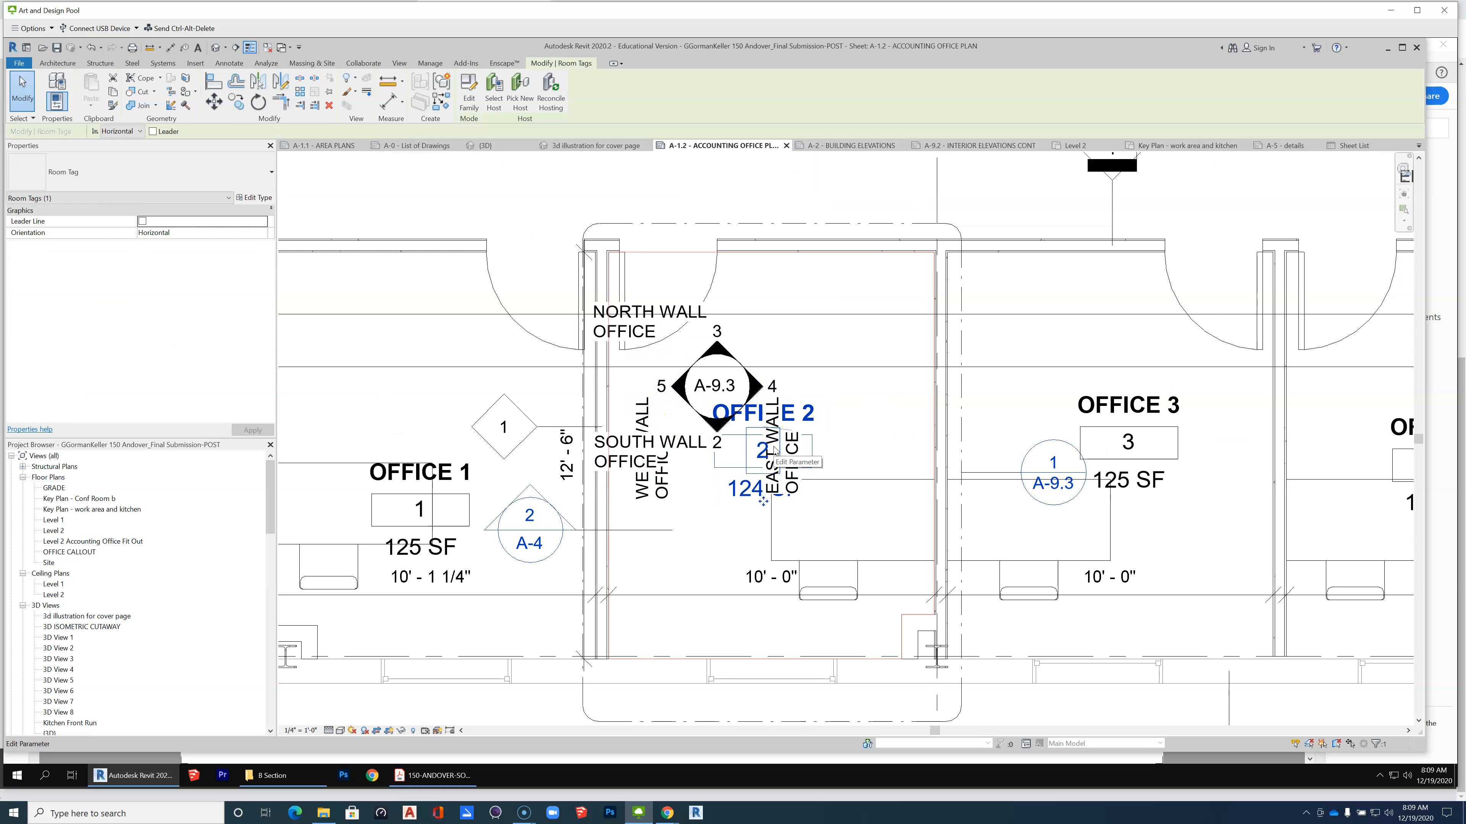
pyautogui.click(731, 366)
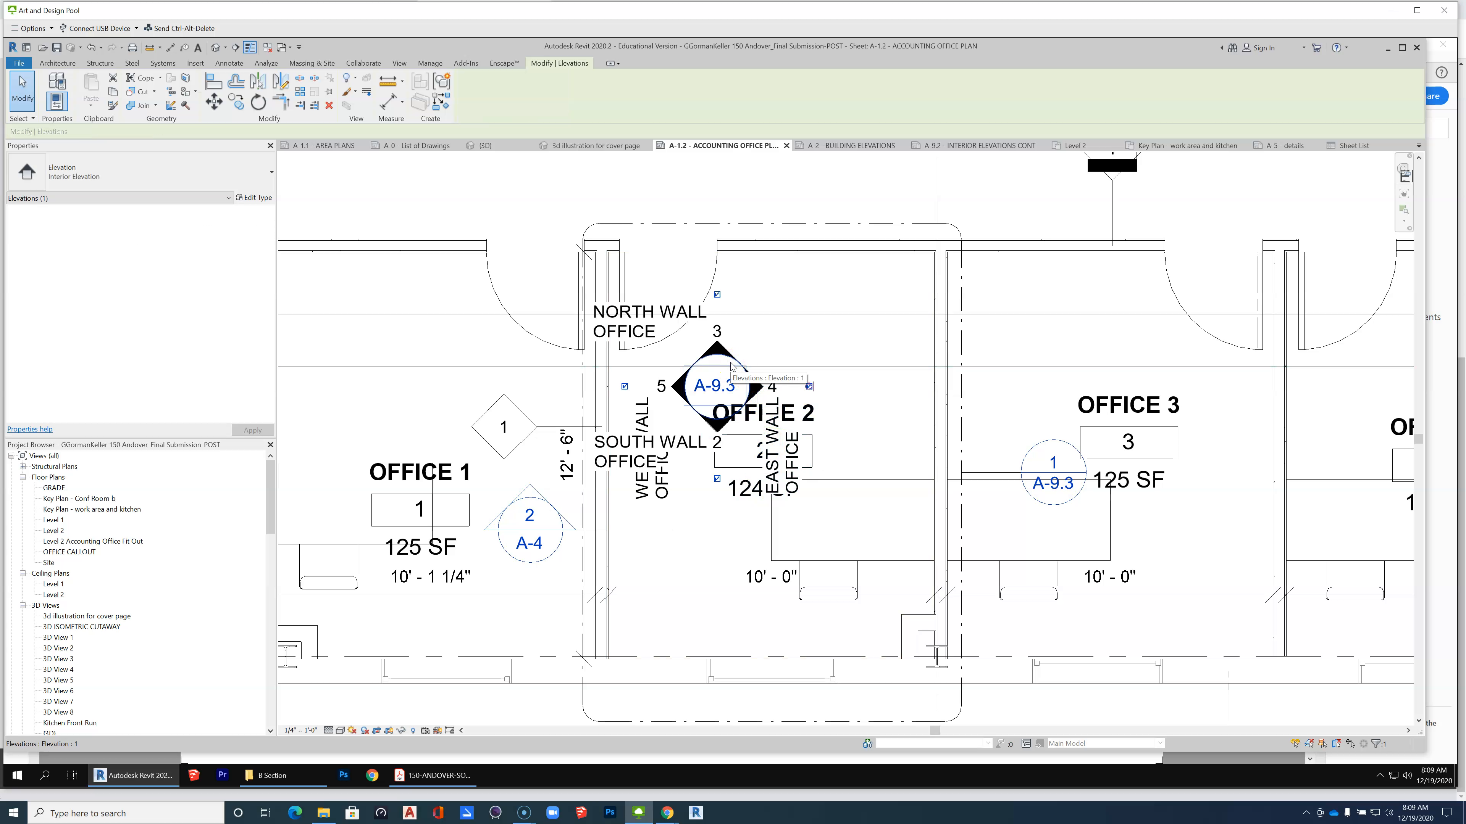
pyautogui.click(760, 399)
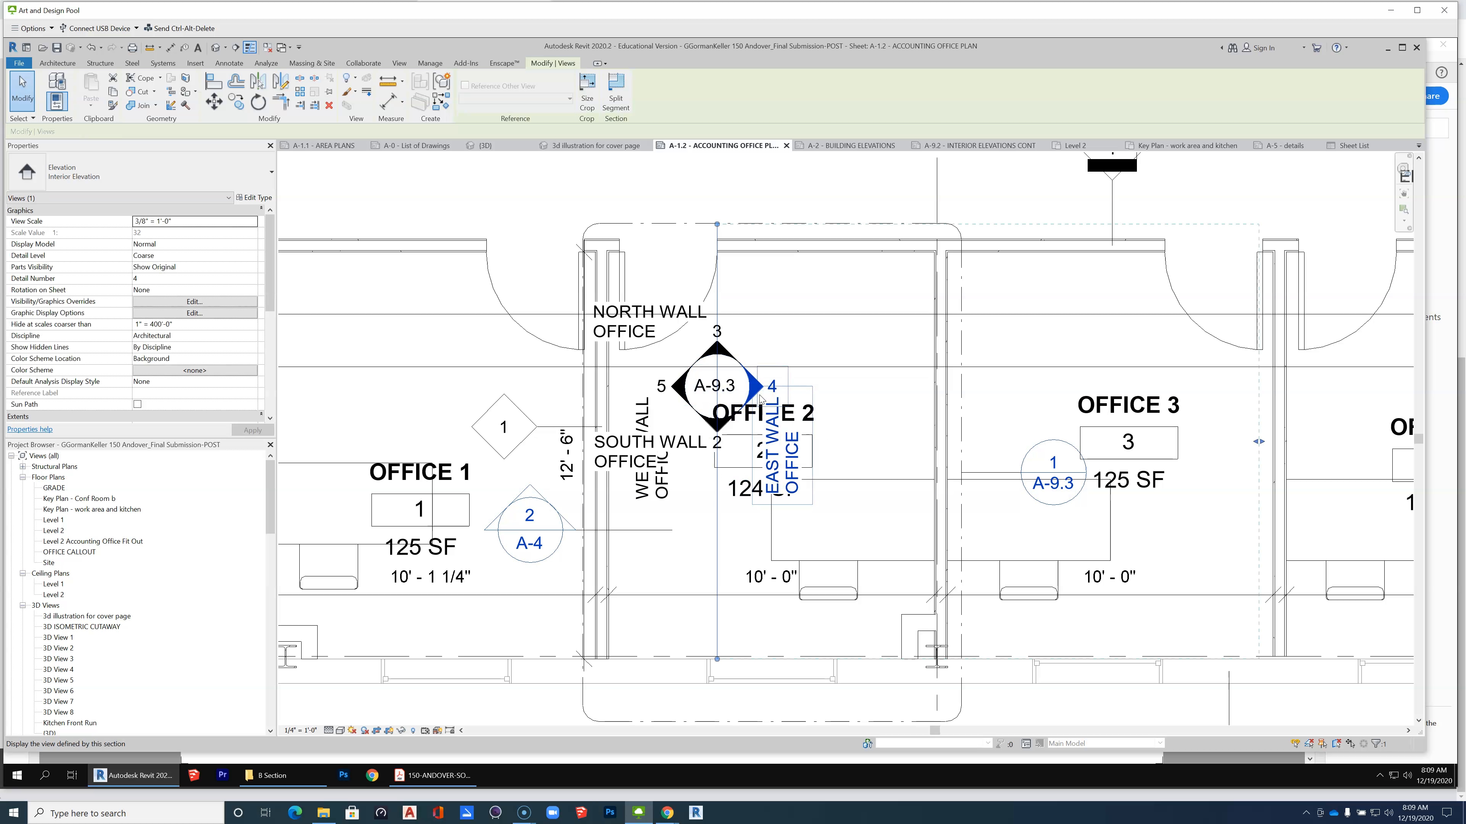
pyautogui.moveTo(269, 271); pyautogui.dragTo(279, 347)
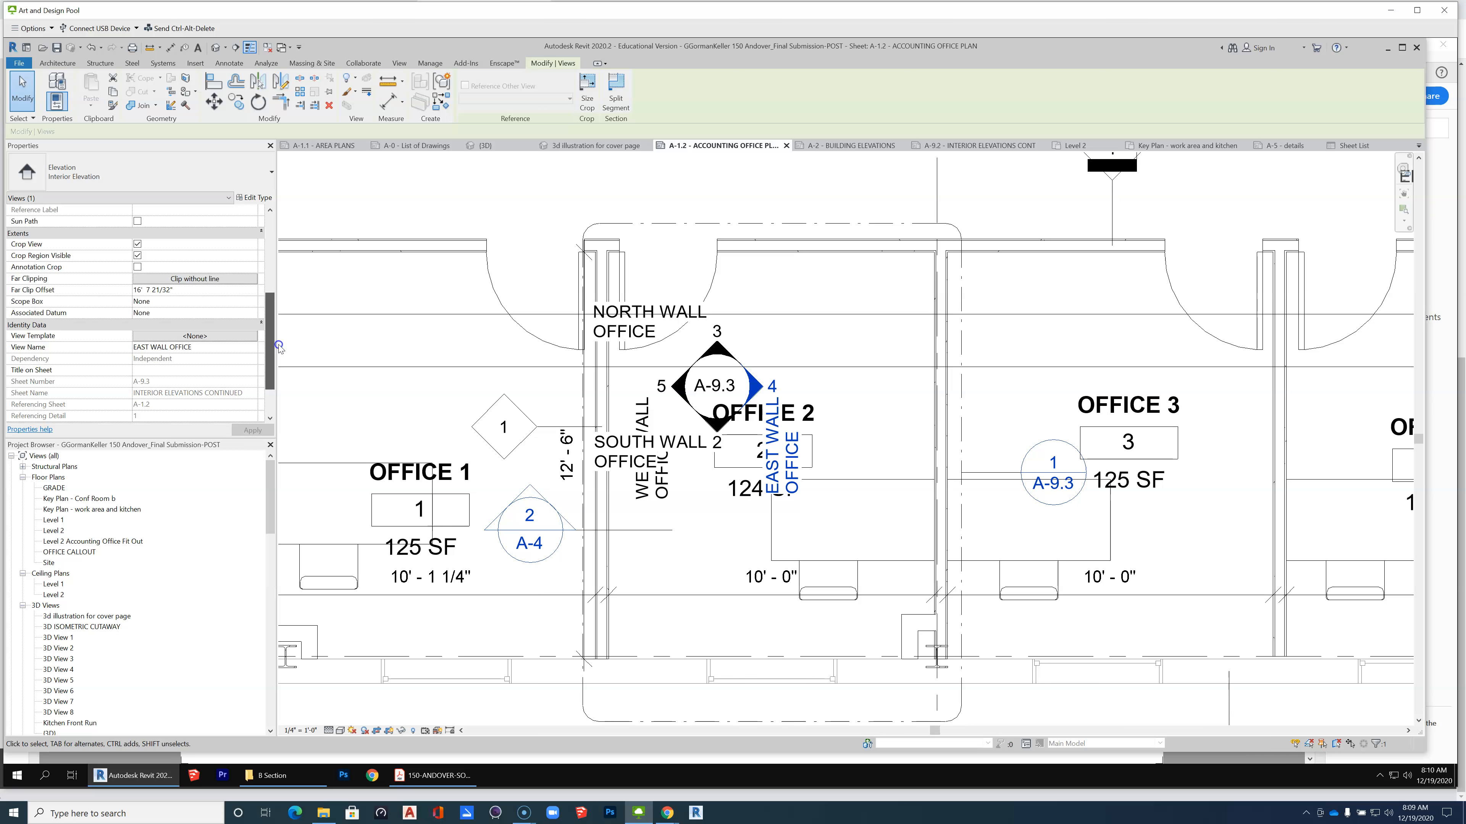
pyautogui.click(281, 347)
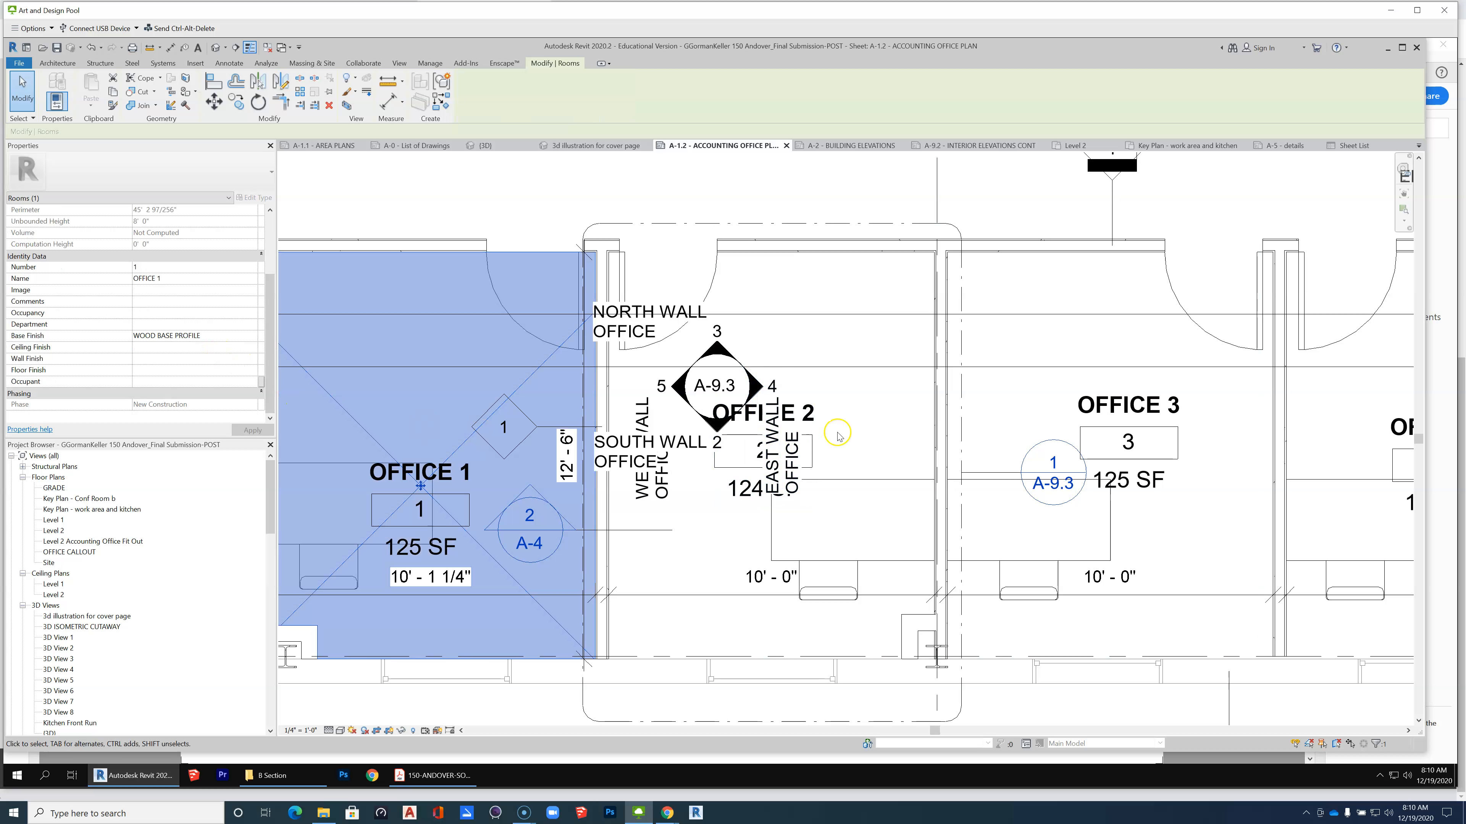
pyautogui.scroll(2, 773, 384)
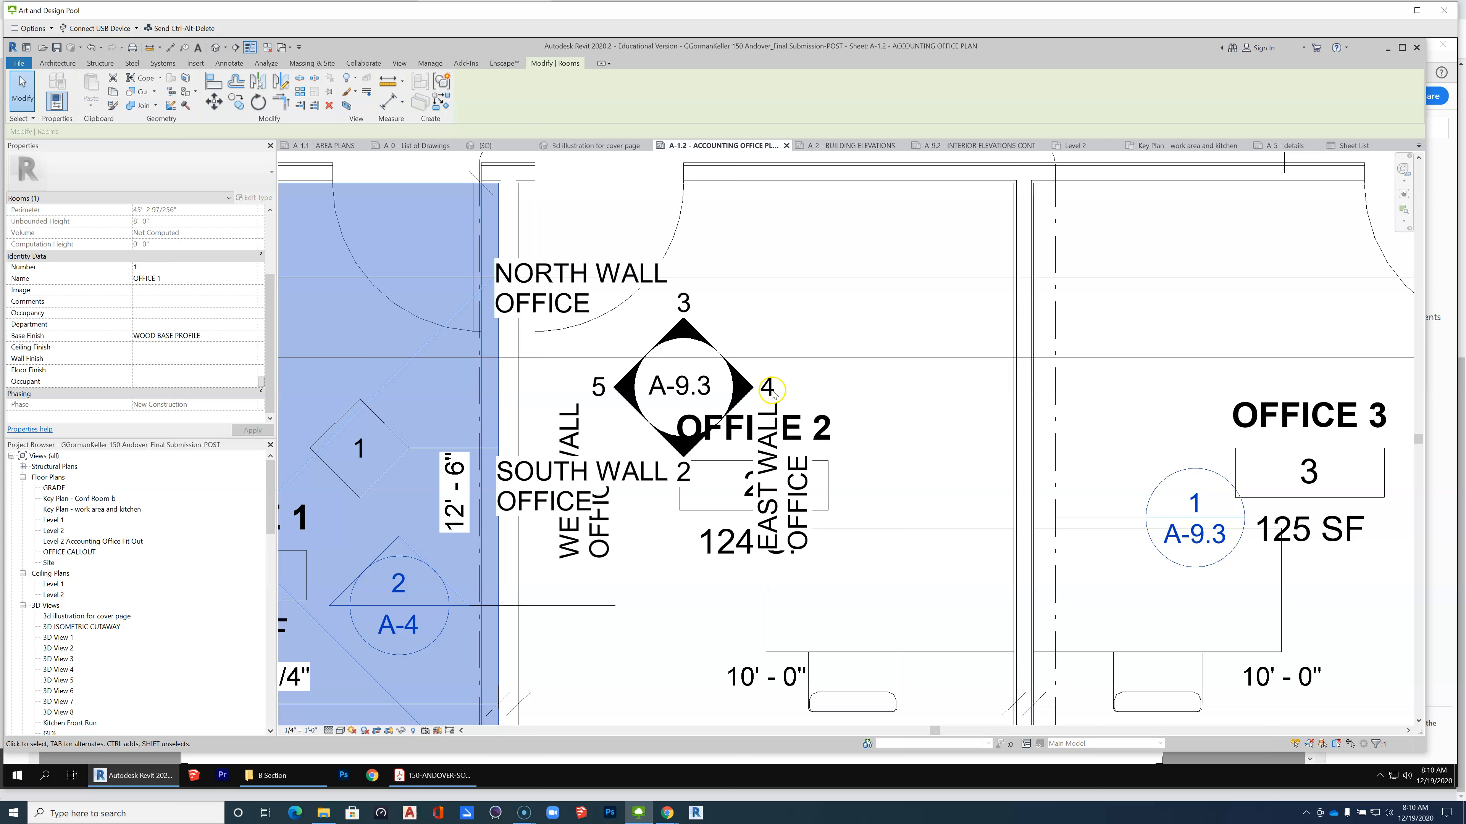
pyautogui.click(819, 299)
# Set the view name of Office 2's east elevation to 4 and its title on sheet to EAST WALL OFFICE.
pyautogui.click(743, 387)
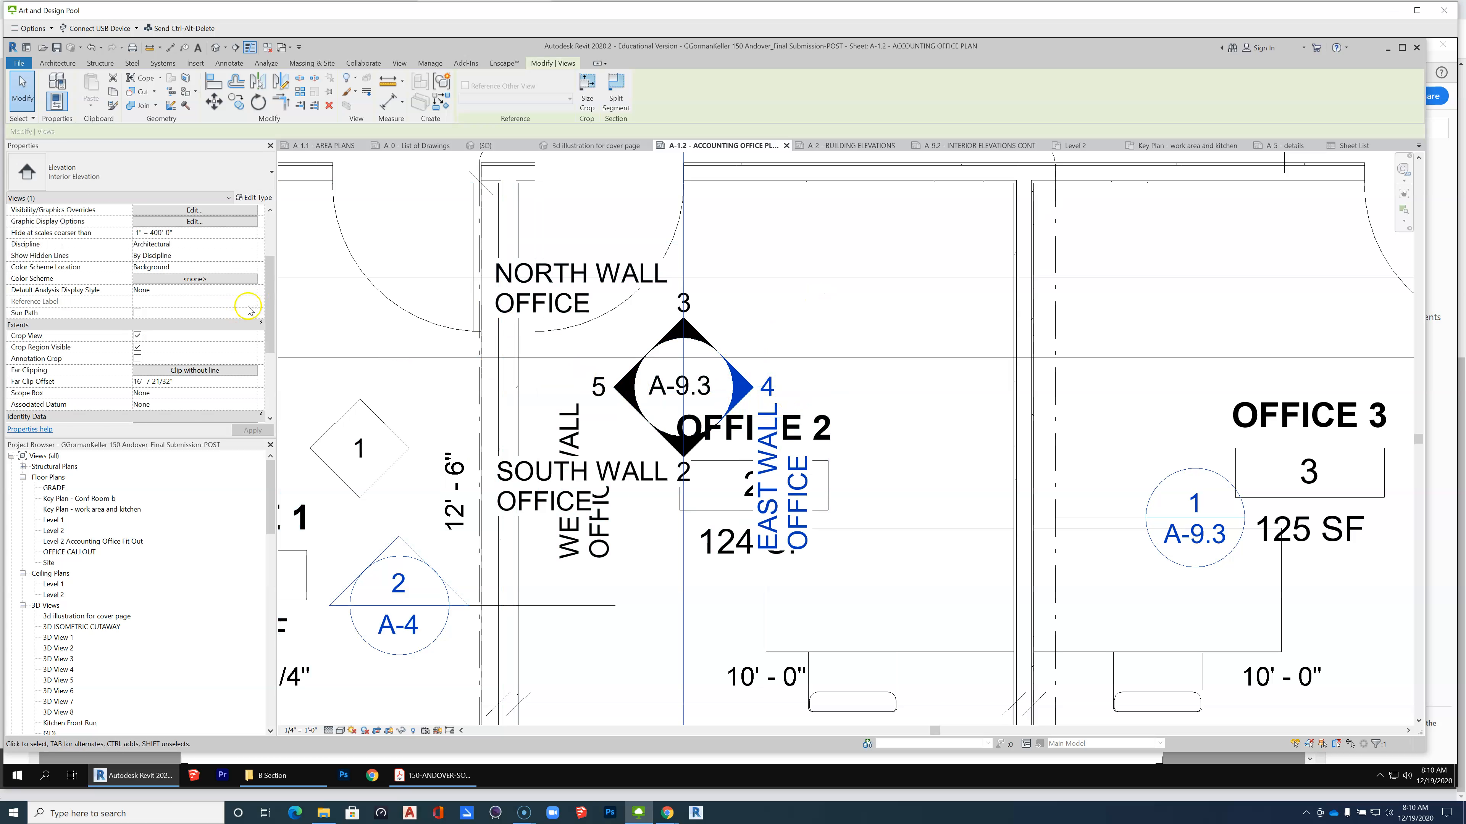
pyautogui.scroll(-4, 260, 347)
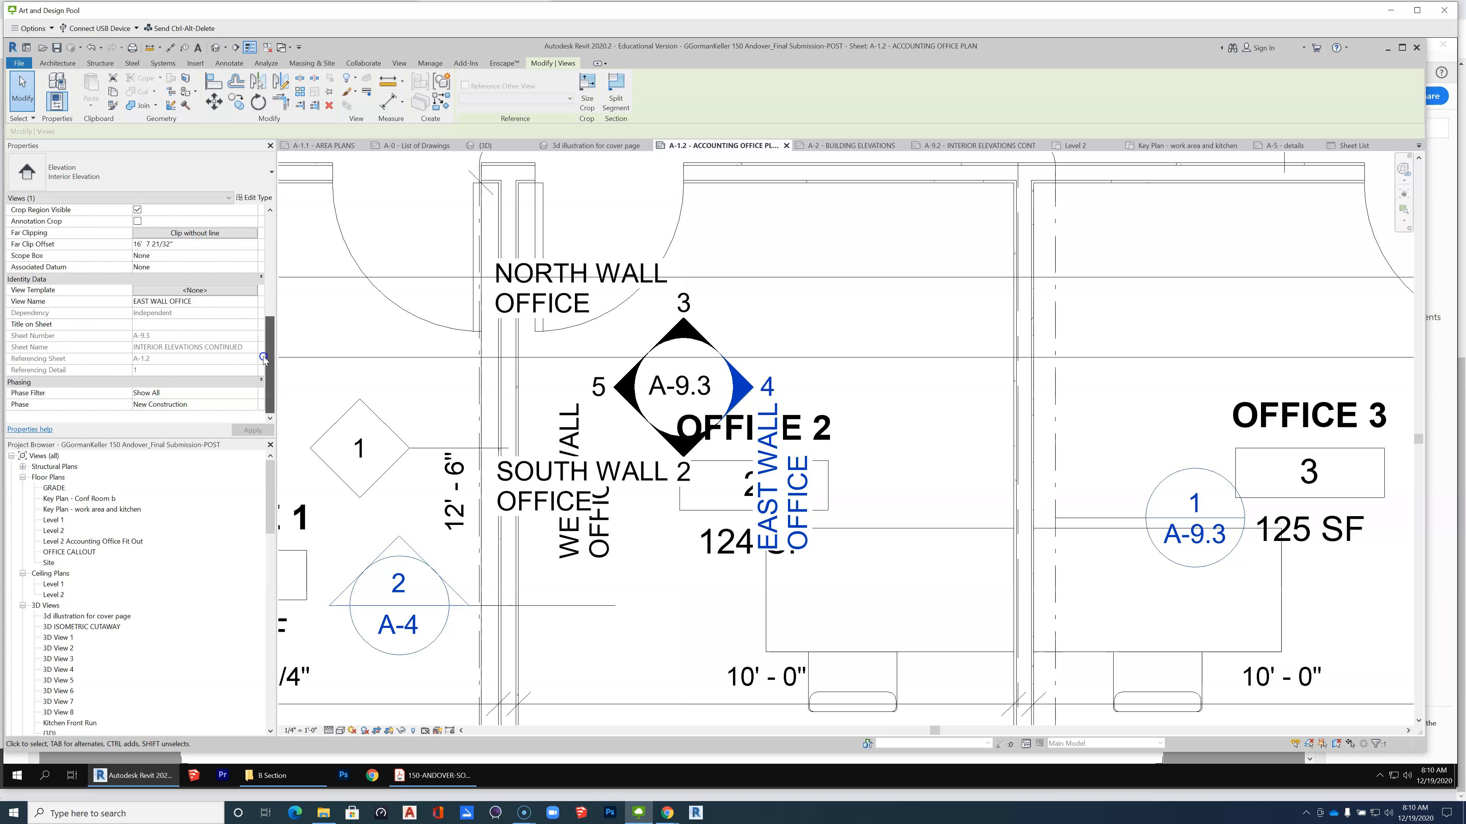
pyautogui.click(212, 301)
pyautogui.hotkey('ctrl', 'c')
pyautogui.press('BackSpace')
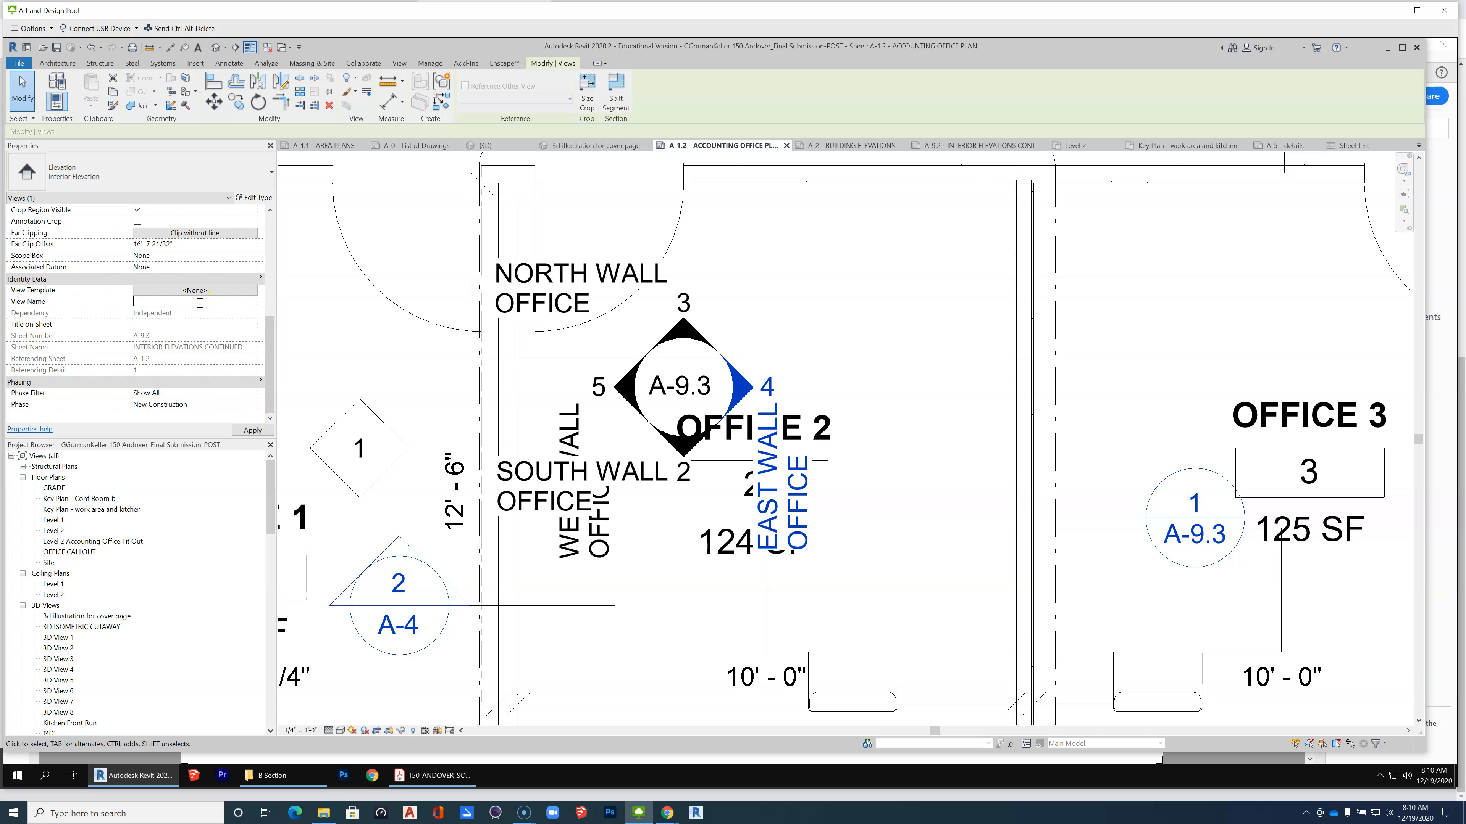
pyautogui.write('4')
pyautogui.click(183, 325)
pyautogui.hotkey('ctrl', 'v')
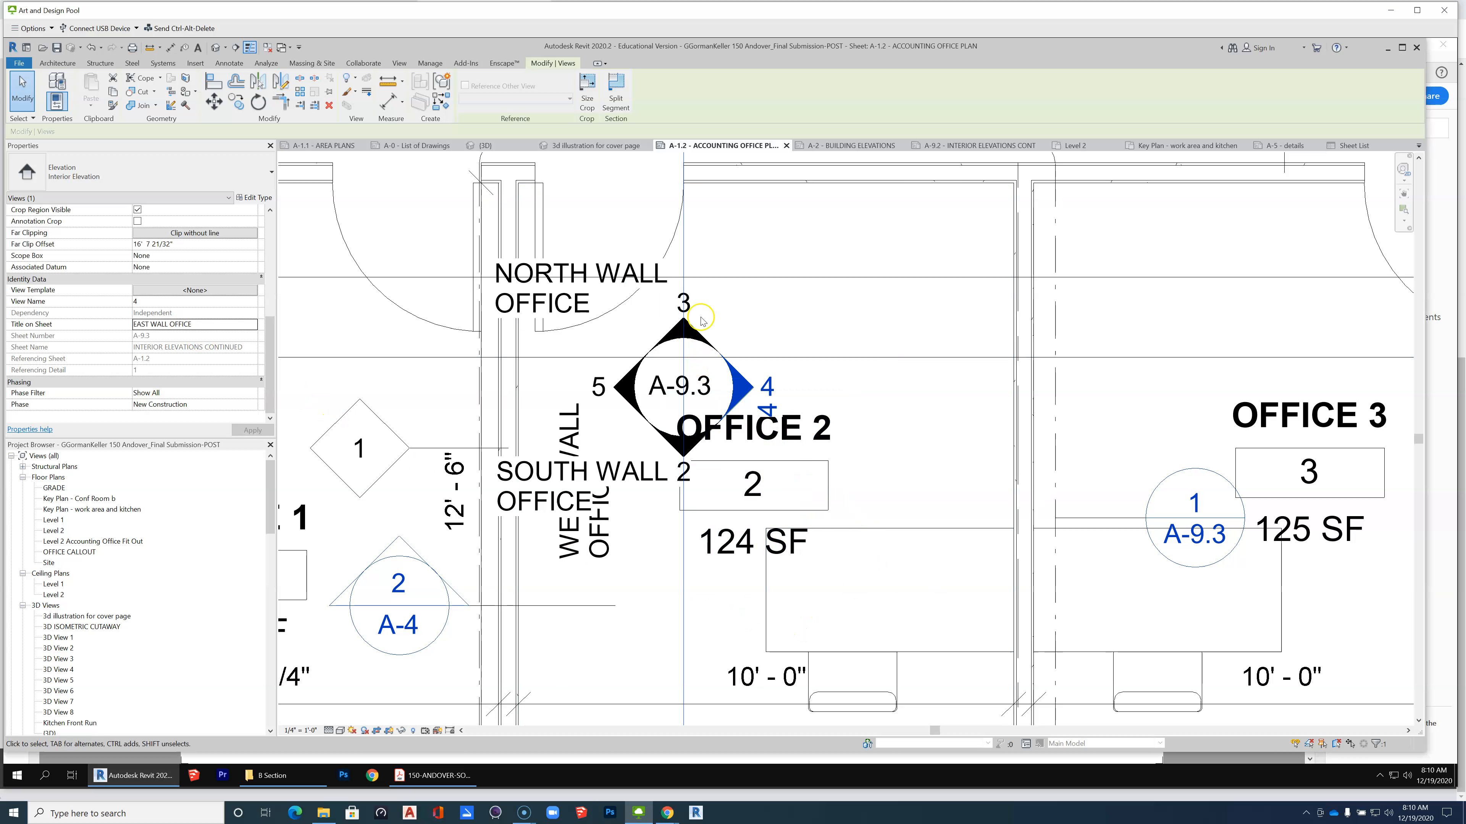
# Rename Office 2's north elevation view to 3.
pyautogui.click(697, 329)
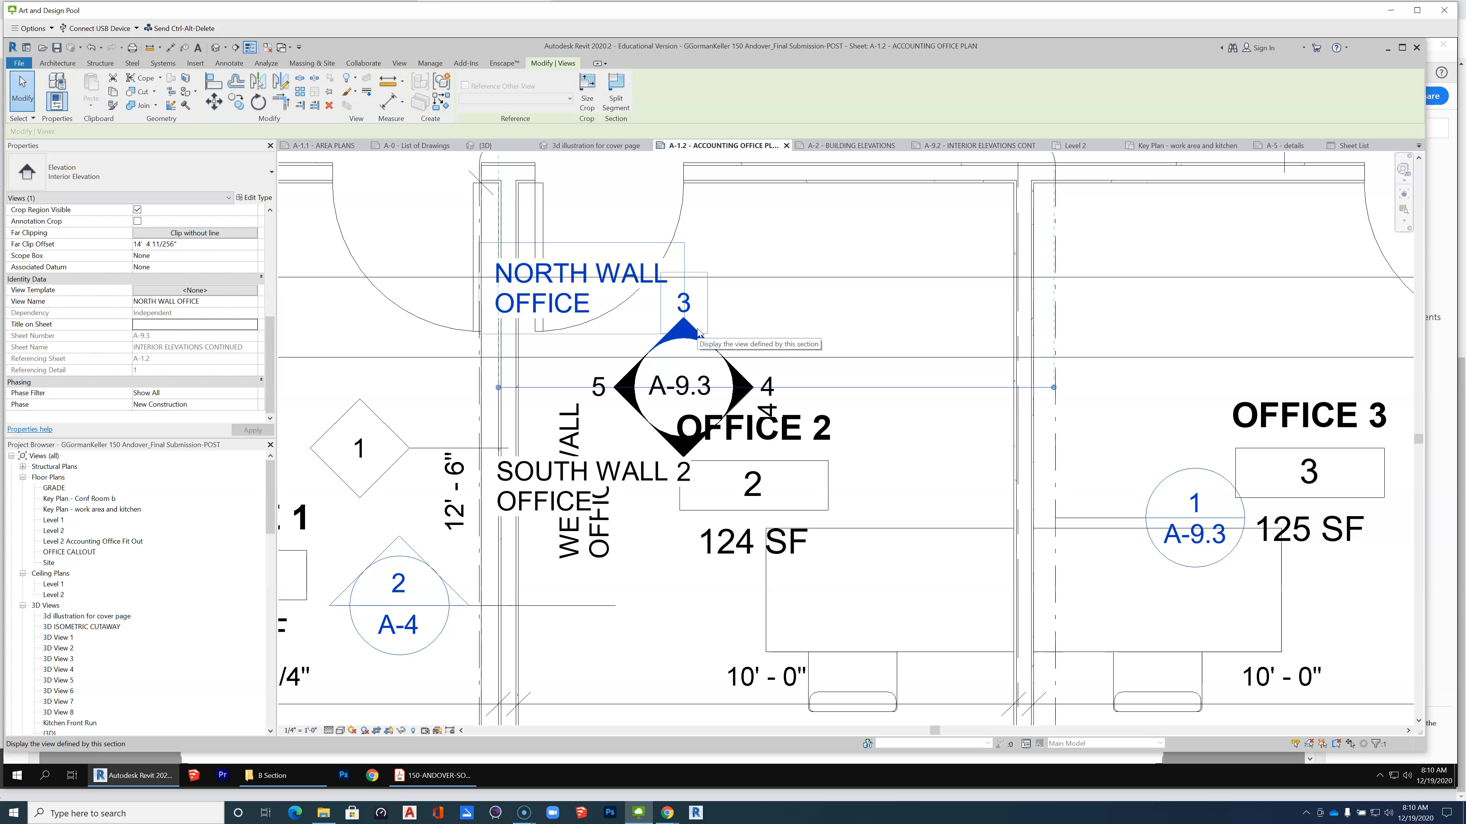
pyautogui.click(223, 302)
pyautogui.click(224, 303)
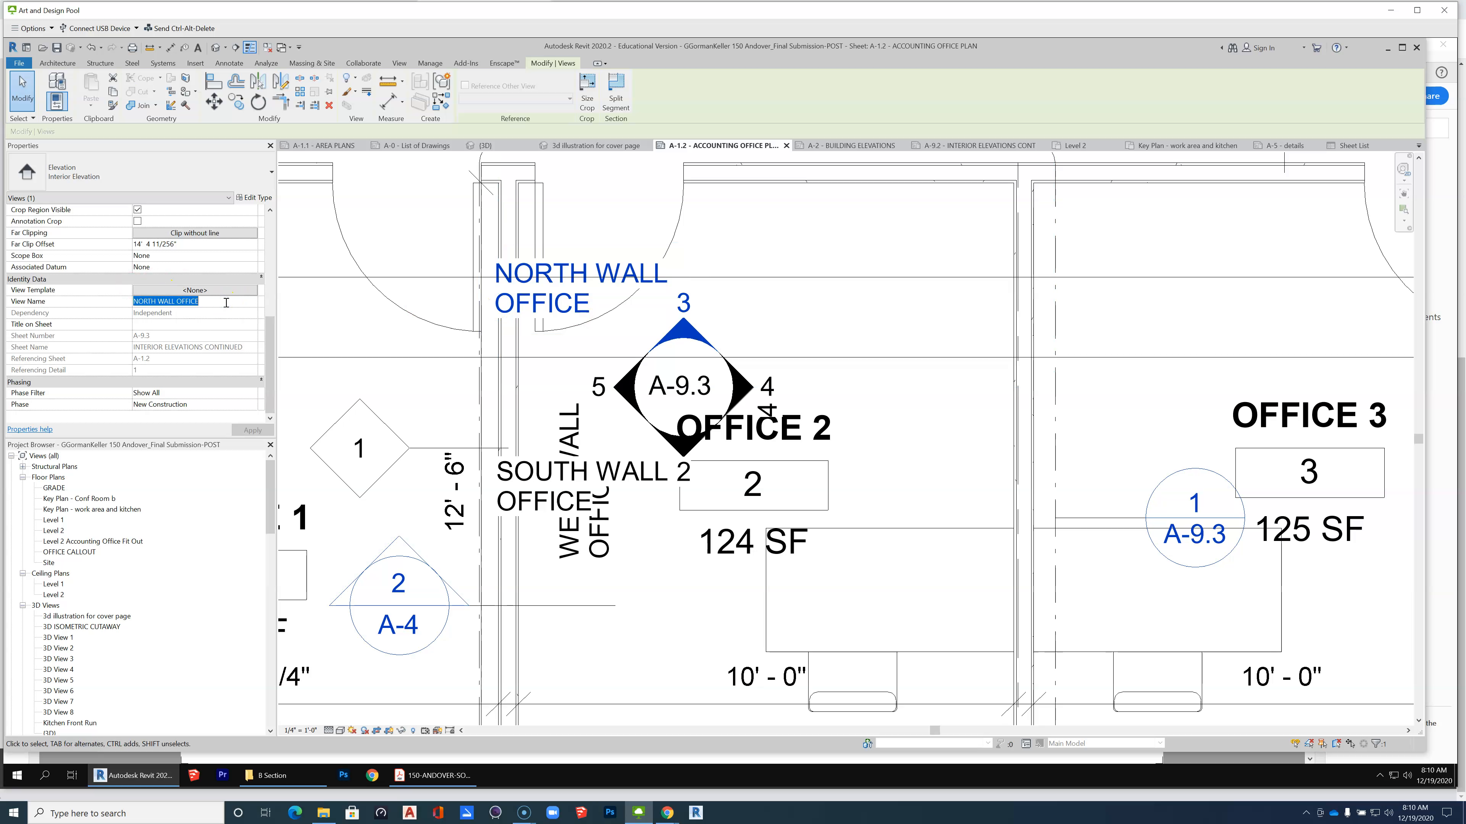
pyautogui.press('BackSpace')
pyautogui.click(157, 327)
pyautogui.click(151, 325)
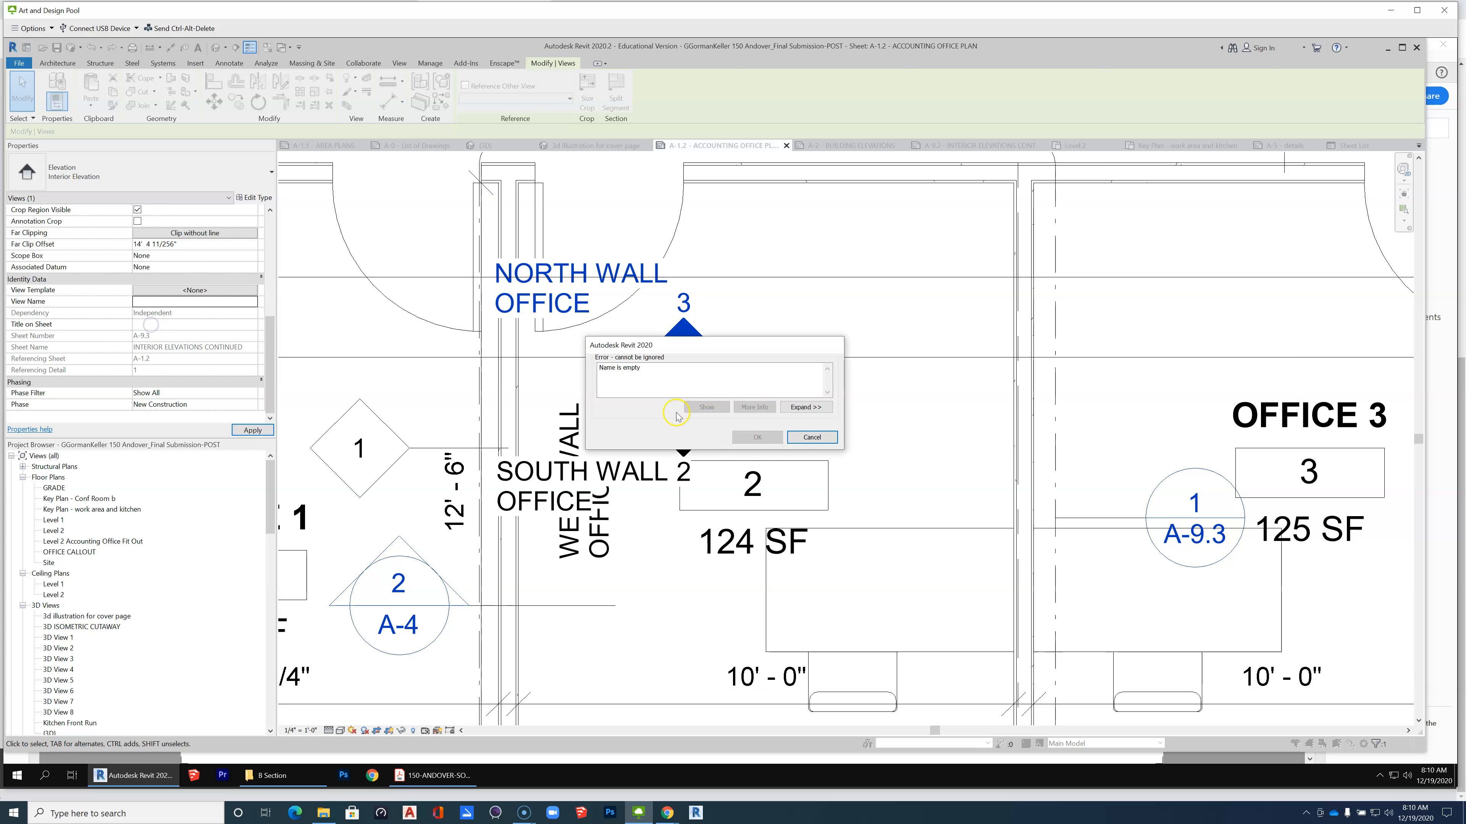
pyautogui.click(812, 437)
pyautogui.press('BackSpace')
pyautogui.click(163, 313)
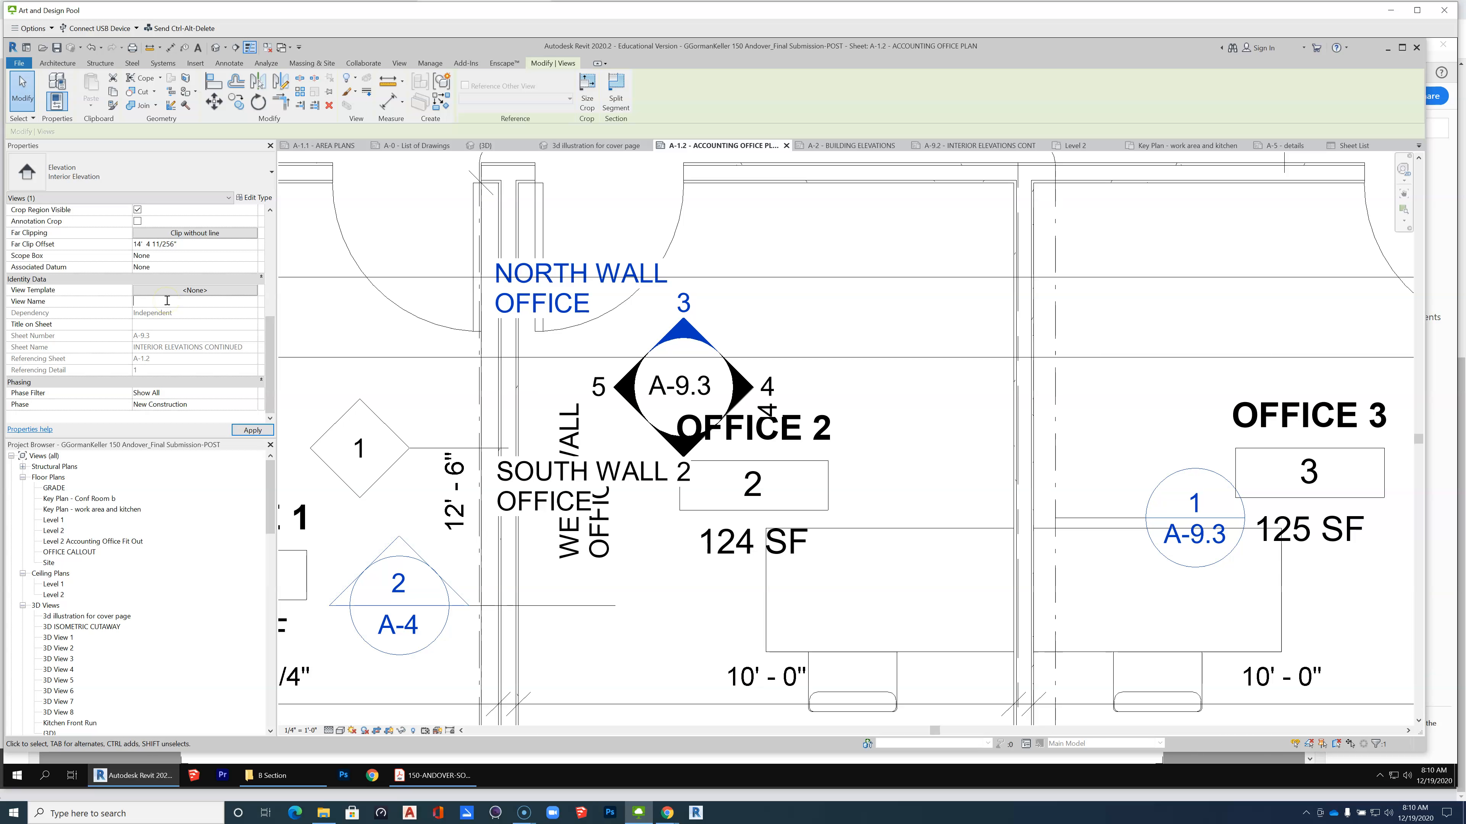
pyautogui.click(176, 328)
pyautogui.write('3')
# Set the north elevation's title on sheet to north wall office.
pyautogui.click(141, 328)
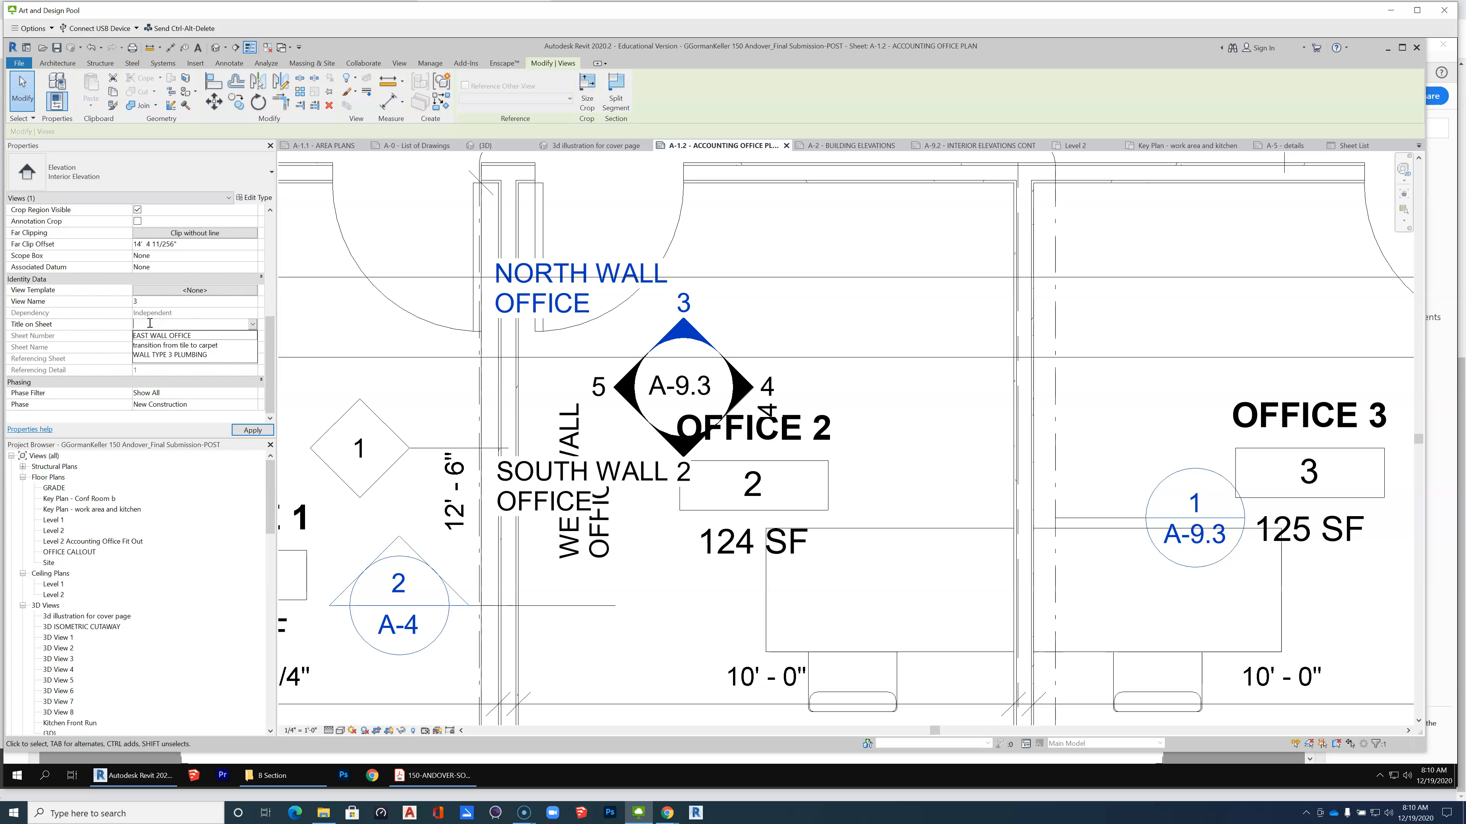
pyautogui.click(151, 326)
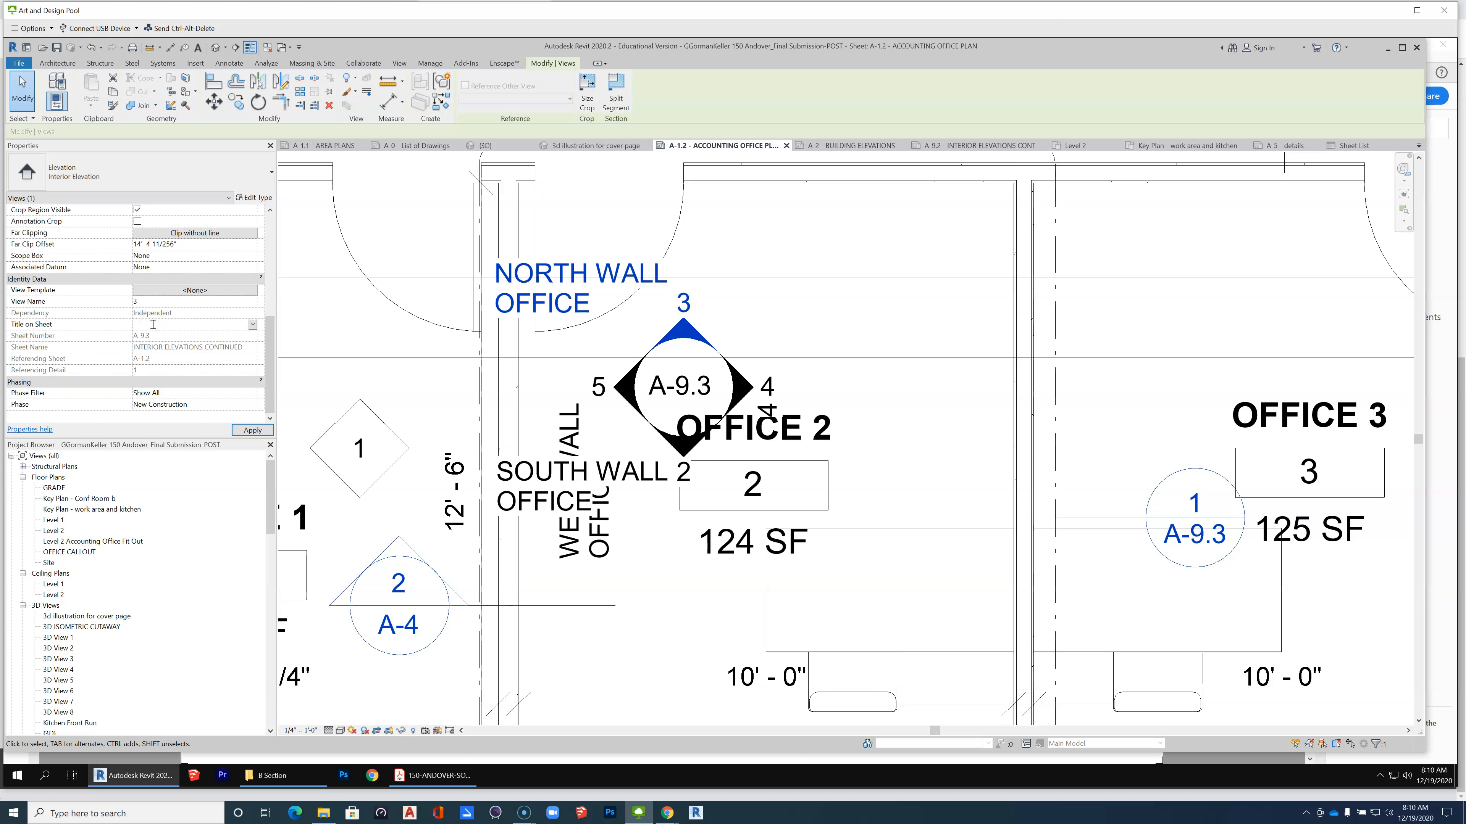
pyautogui.click(154, 324)
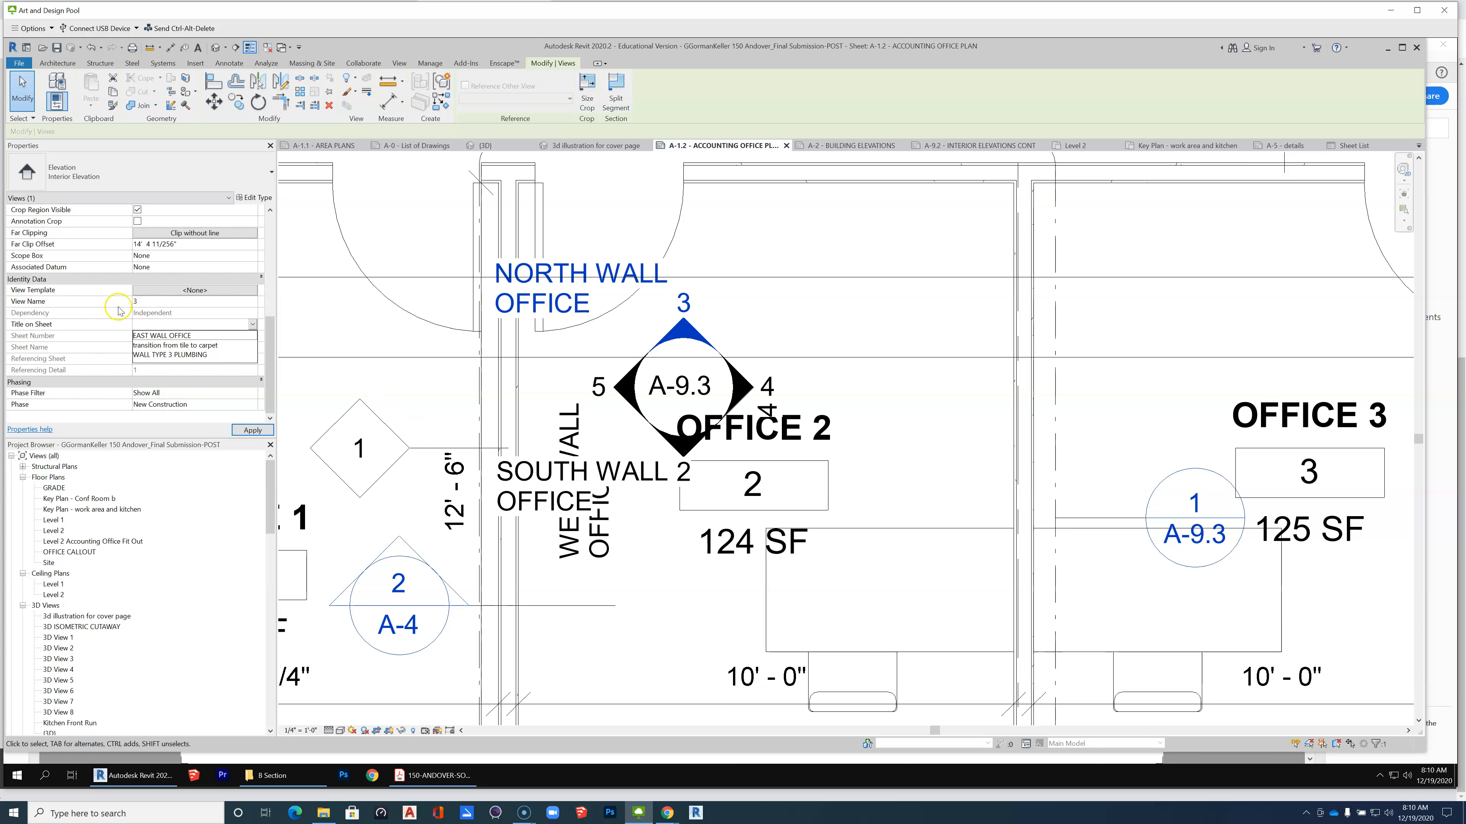
pyautogui.click(154, 313)
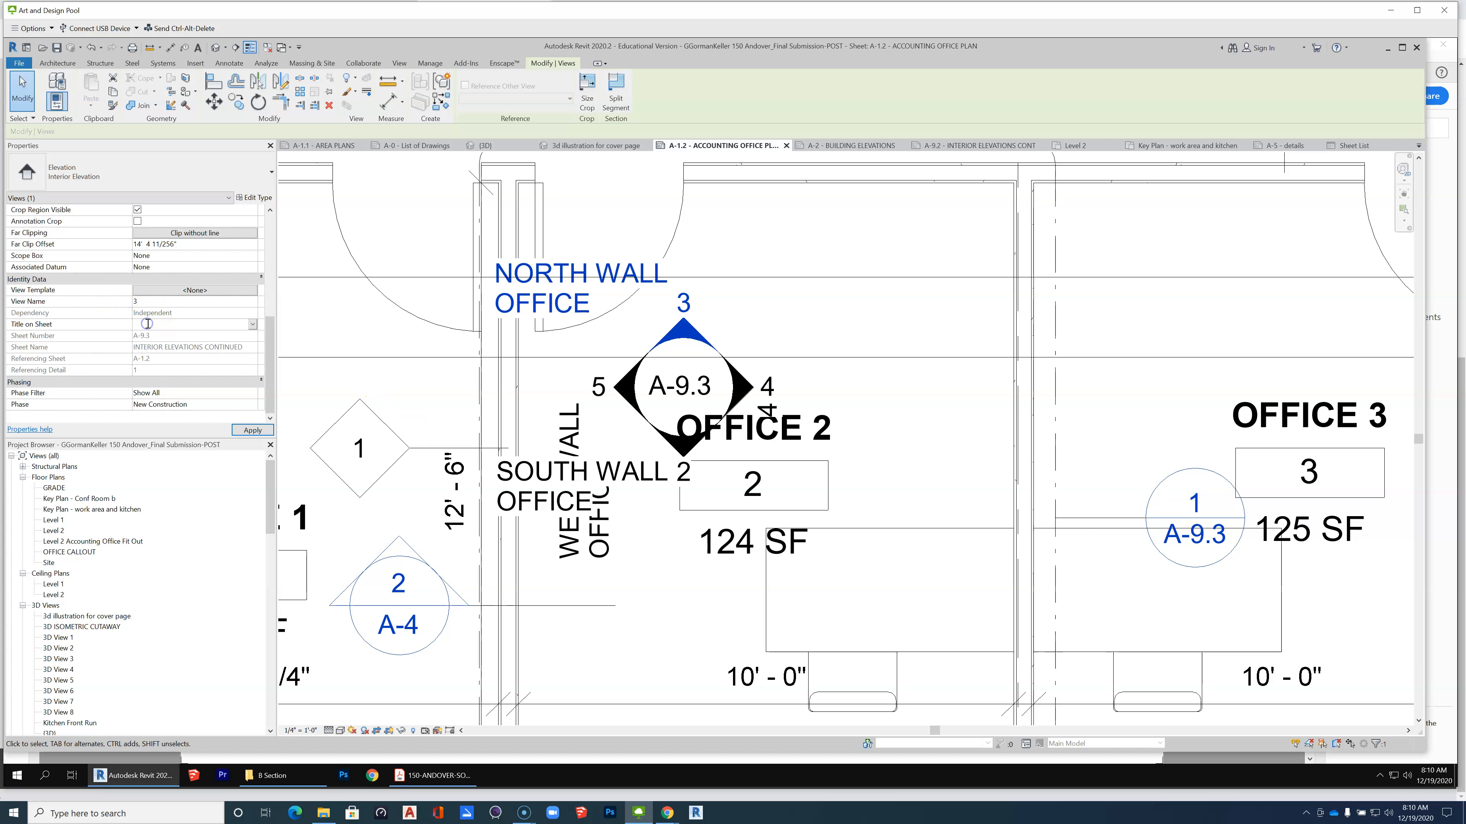
pyautogui.click(148, 324)
pyautogui.click(147, 324)
pyautogui.click(147, 324)
pyautogui.write('nort')
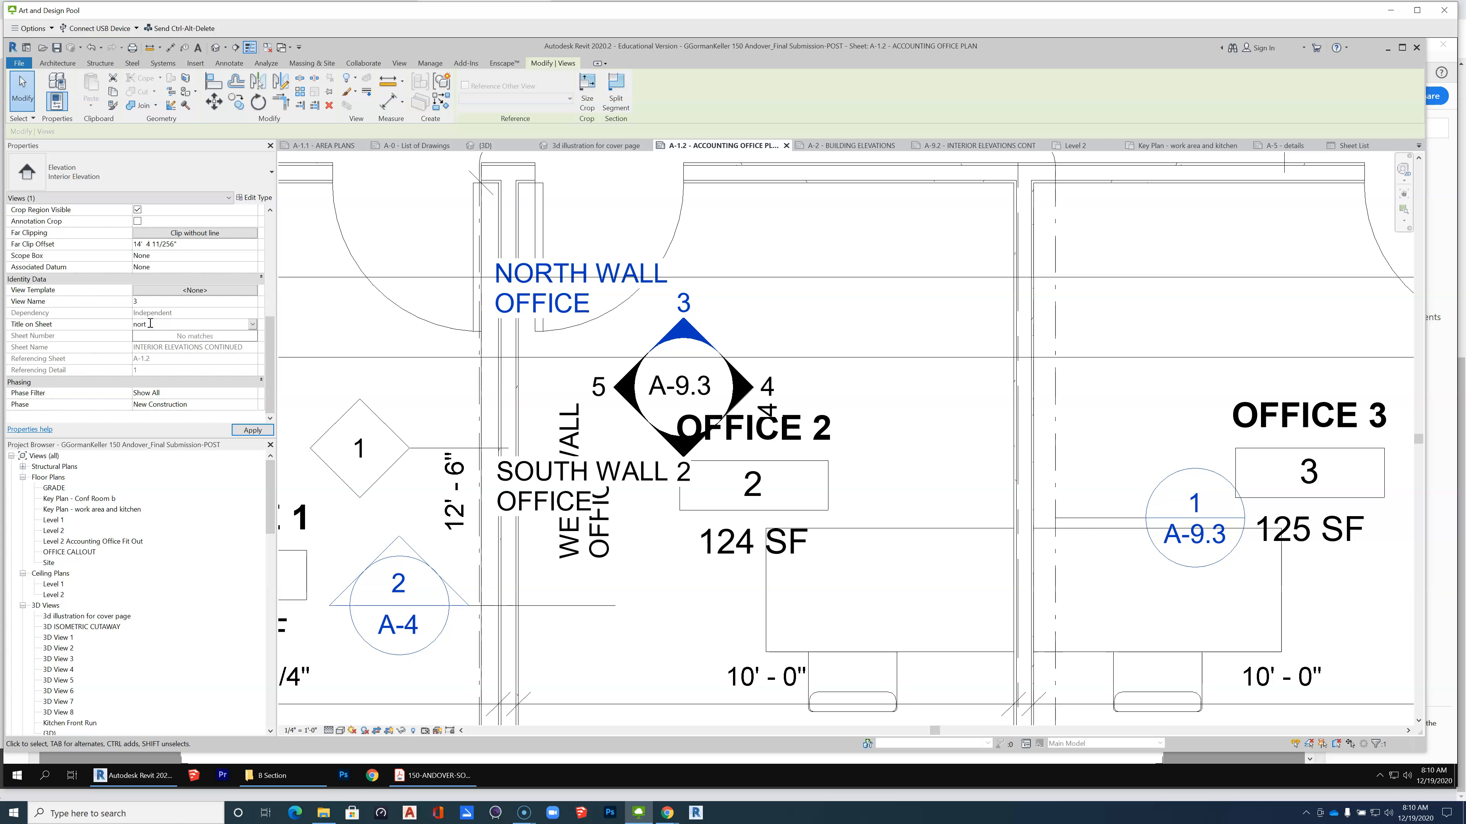
pyautogui.write('h wall office')
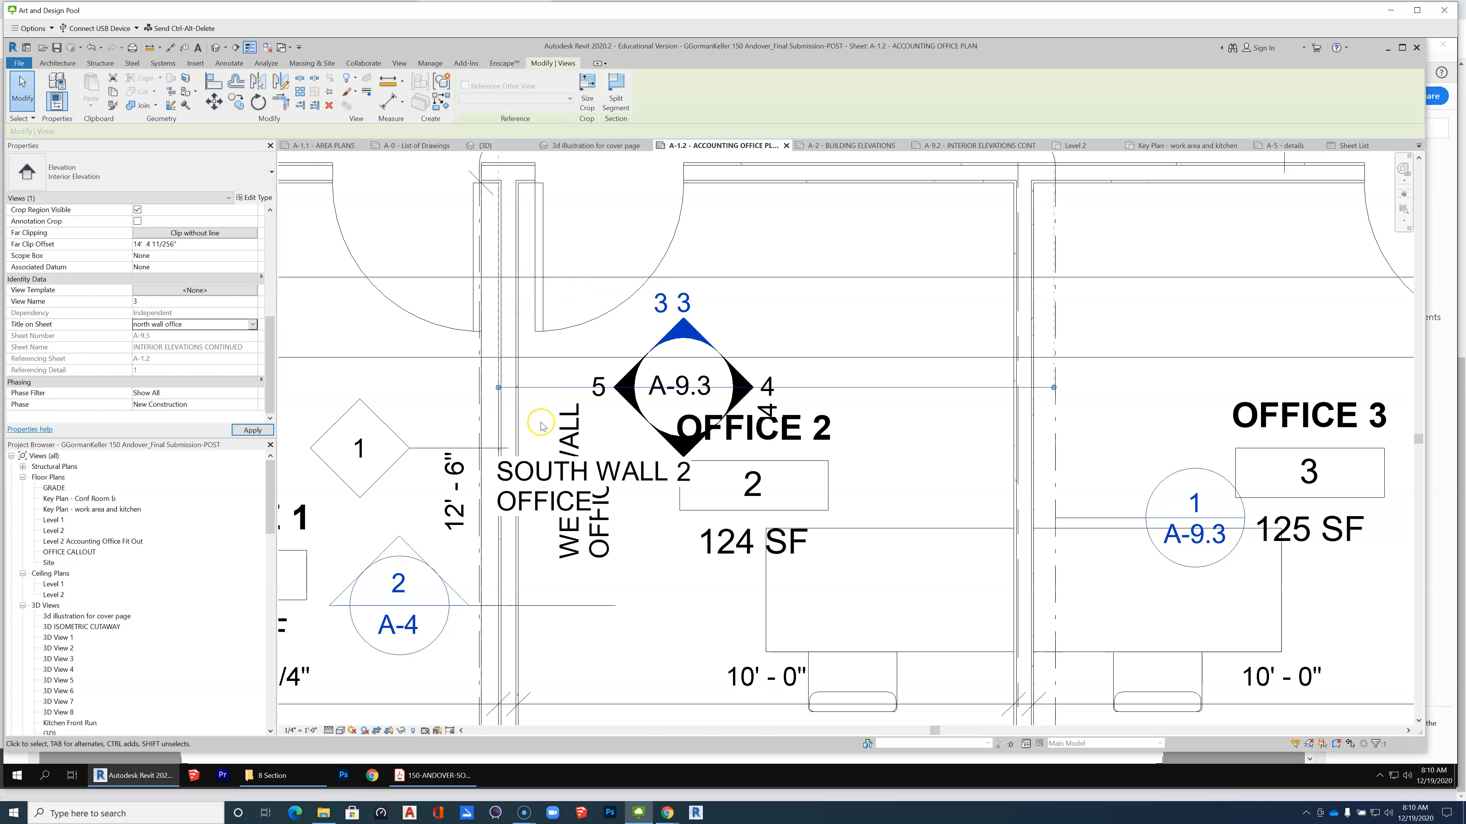
pyautogui.click(828, 437)
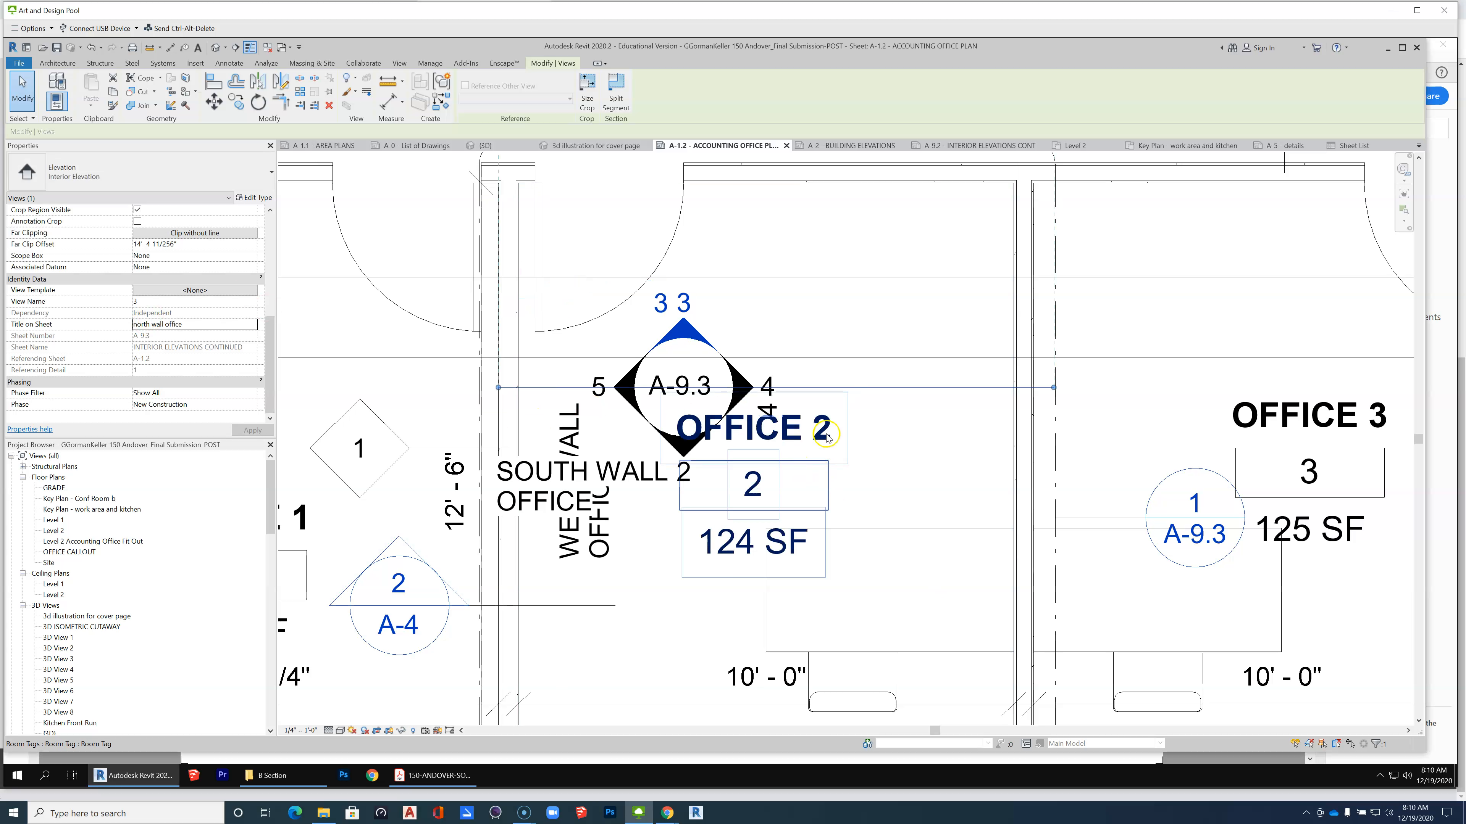
# Move Office 2's room tag down and to the right so it clears the elevation marker.
pyautogui.click(826, 437)
pyautogui.moveTo(754, 563); pyautogui.dragTo(849, 599)
pyautogui.click(697, 411)
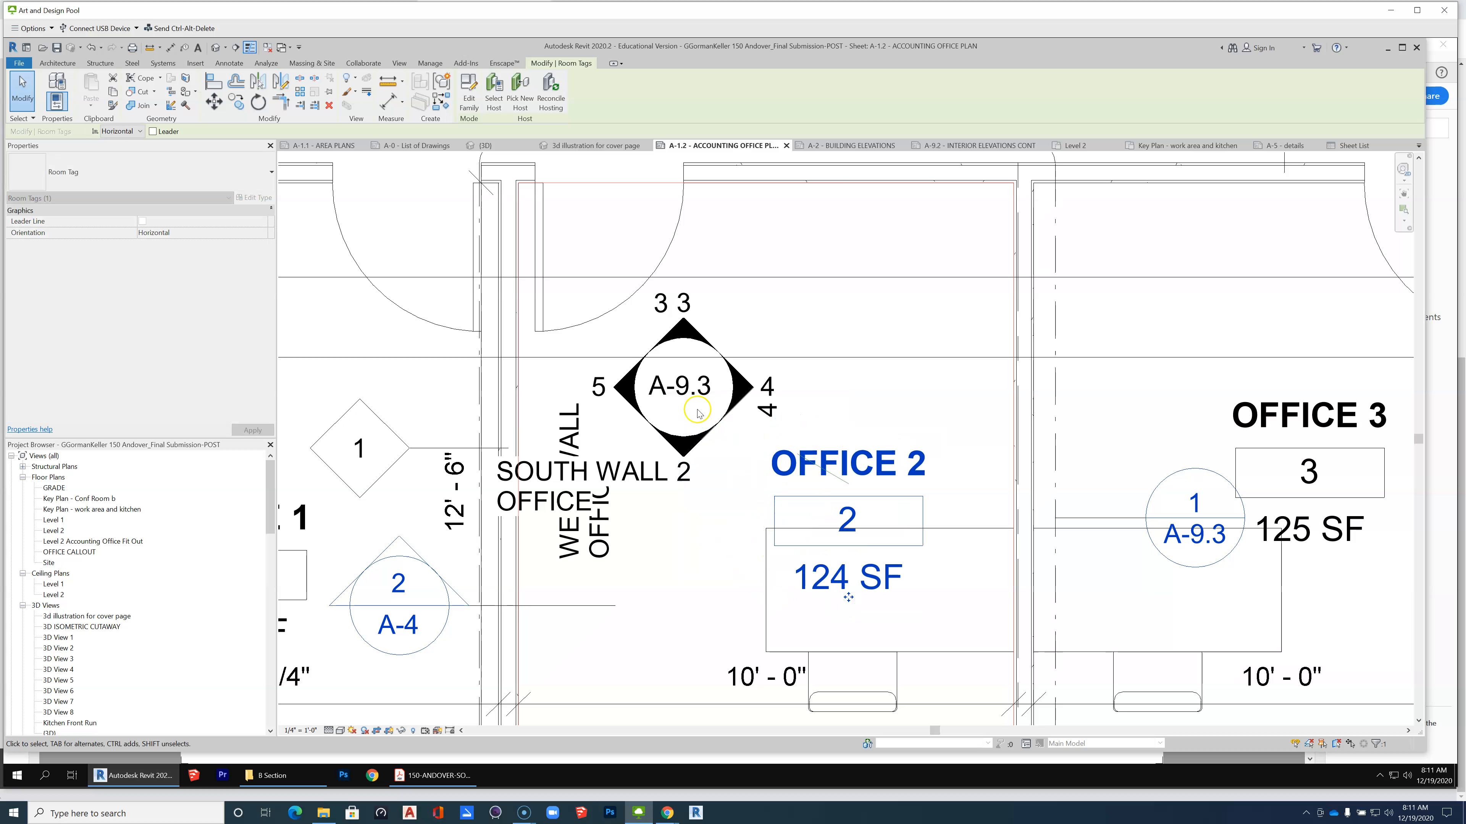
pyautogui.click(750, 394)
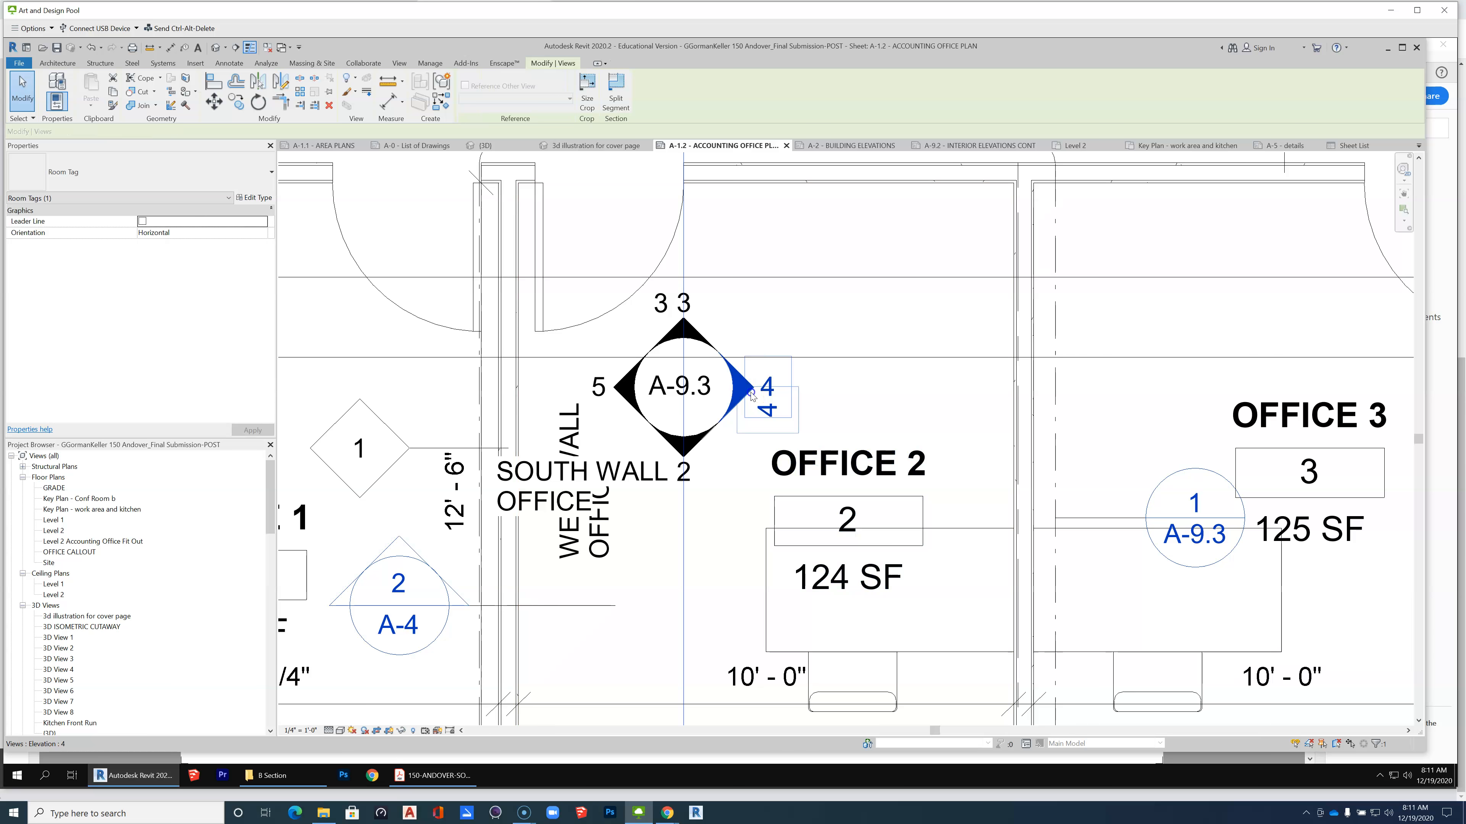
pyautogui.click(779, 417)
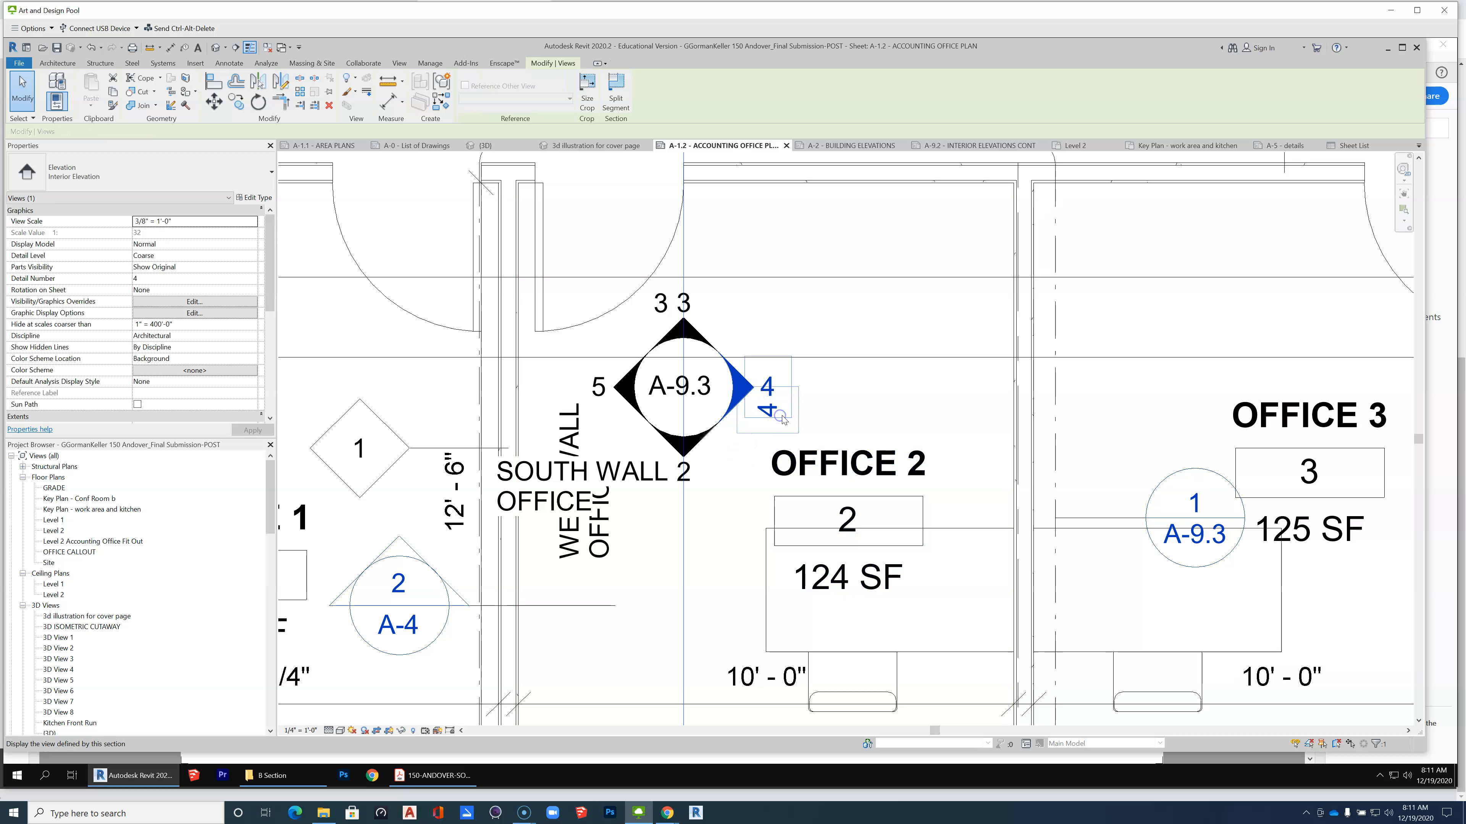
# Set the view name of Office 2's south elevation to 2 and its title on sheet to SOUTH WALL OFFICE.
pyautogui.click(696, 447)
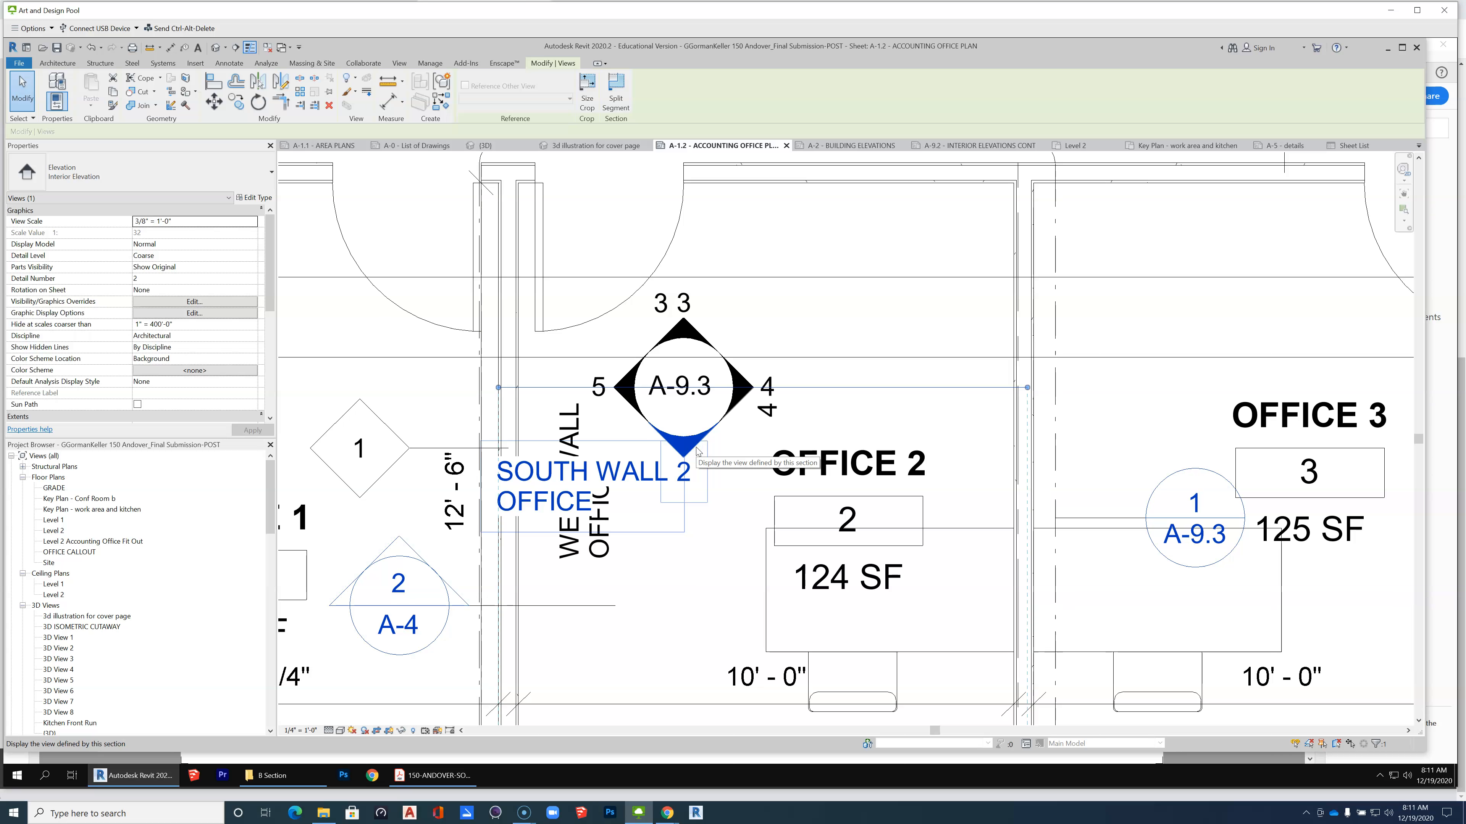
pyautogui.moveTo(269, 295); pyautogui.dragTo(271, 364)
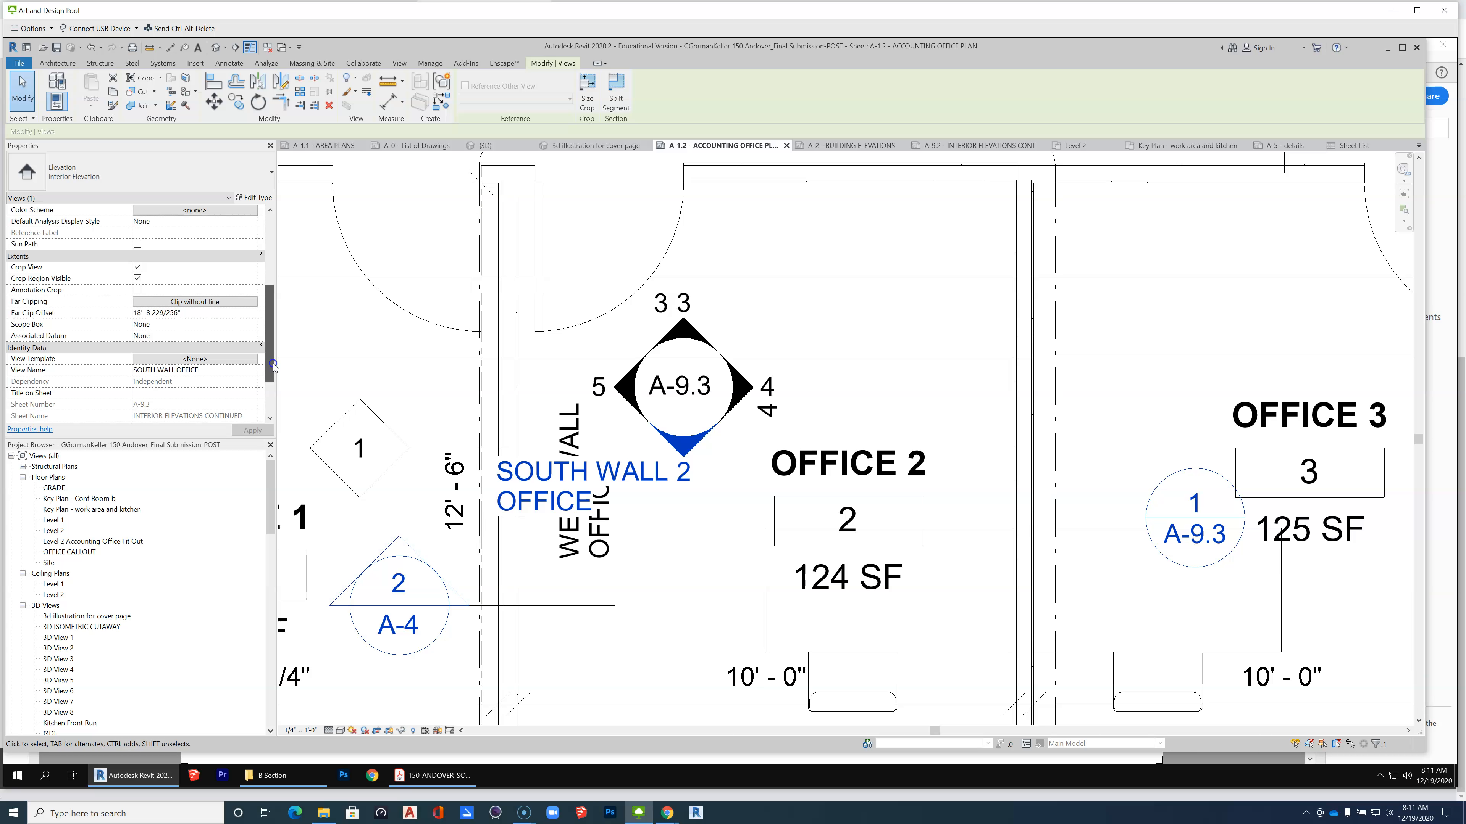
pyautogui.click(230, 374)
pyautogui.hotkey('ctrl', 'c')
pyautogui.press('BackSpace')
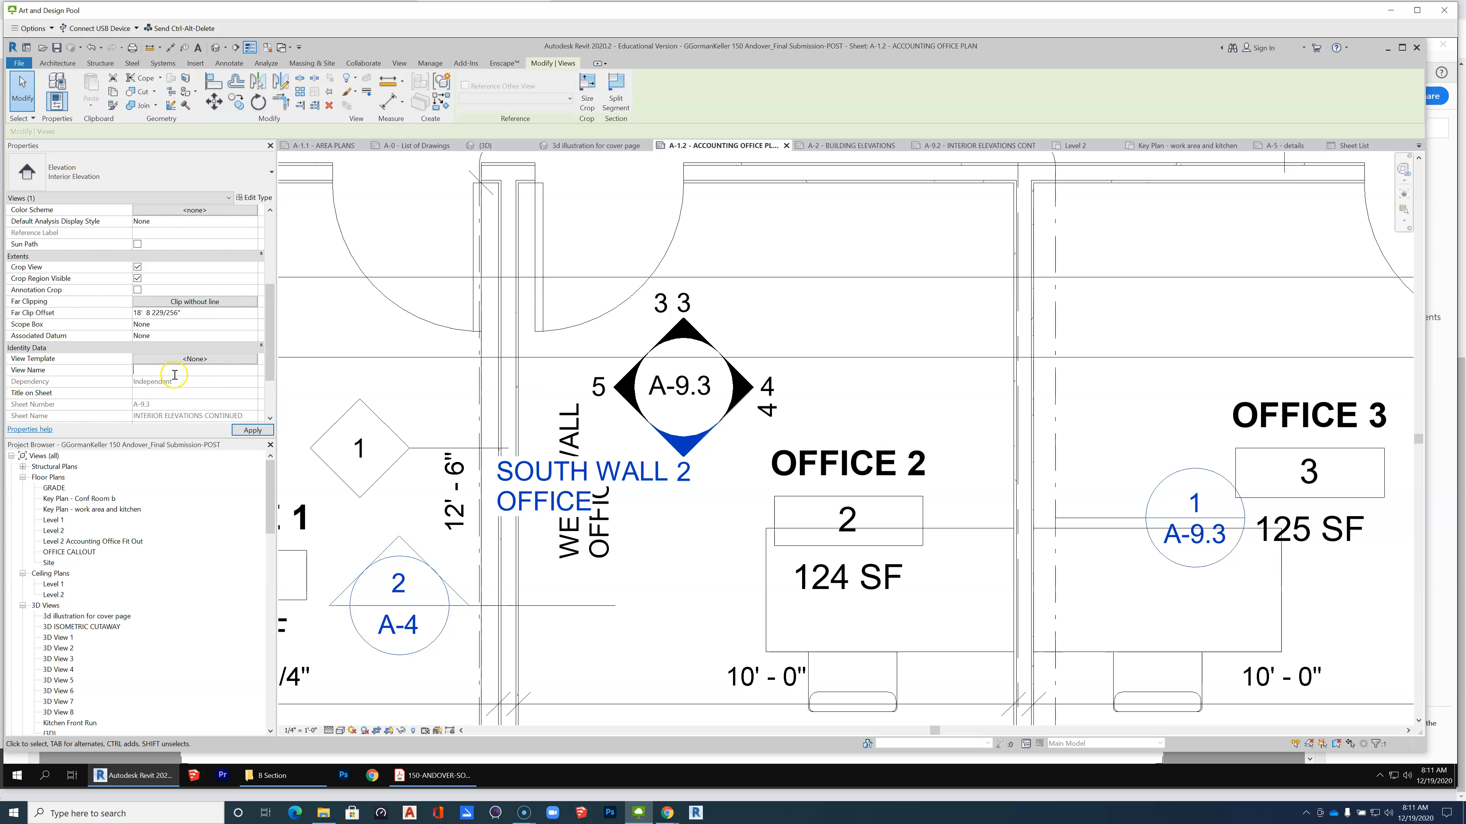
pyautogui.write('2')
pyautogui.click(152, 393)
pyautogui.hotkey('ctrl', 'v')
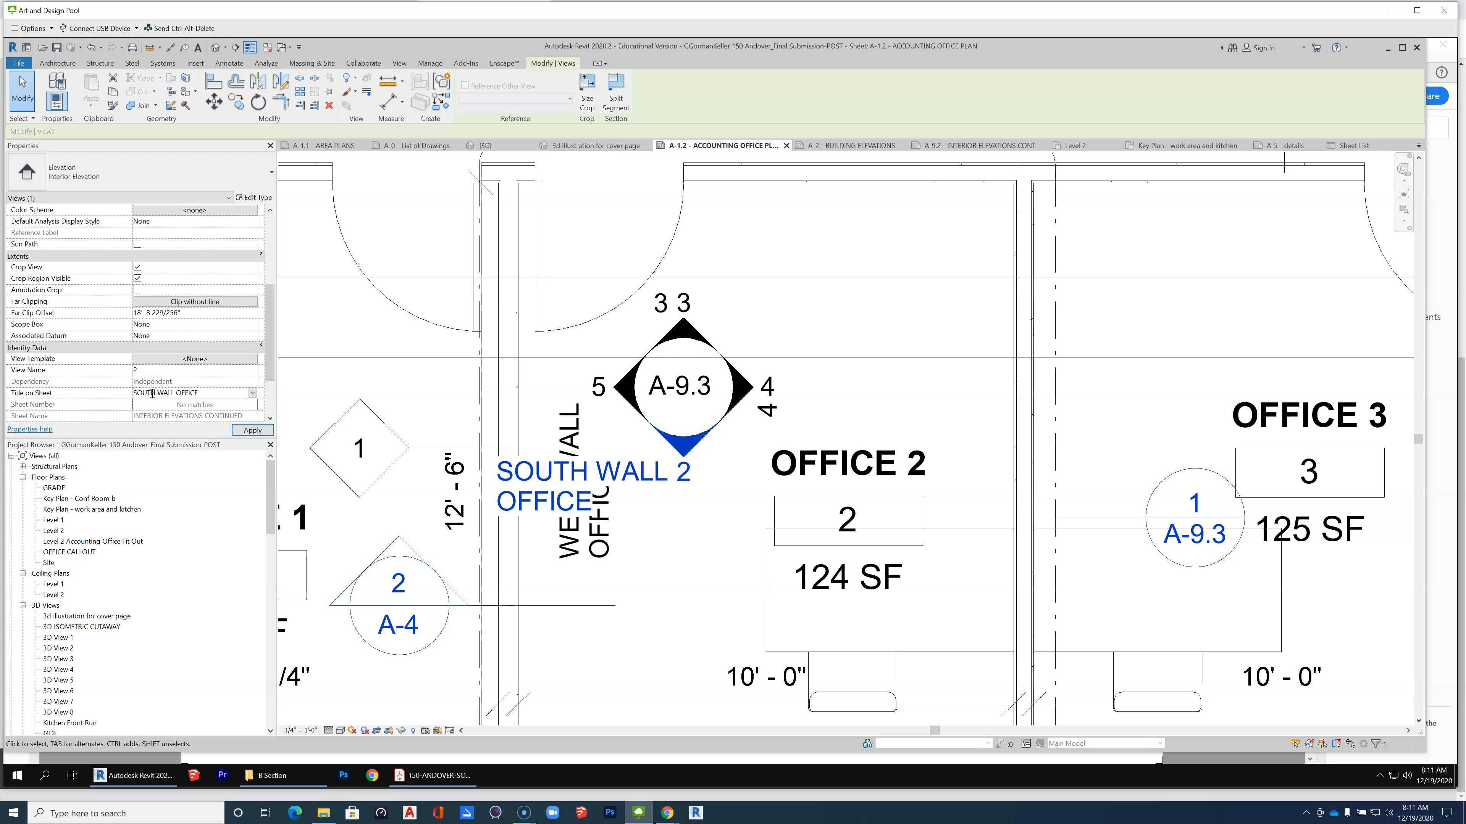
# Set the view name of Office 2's west elevation to 5 and its title on sheet to WEST WALL OFFICE.
pyautogui.click(628, 385)
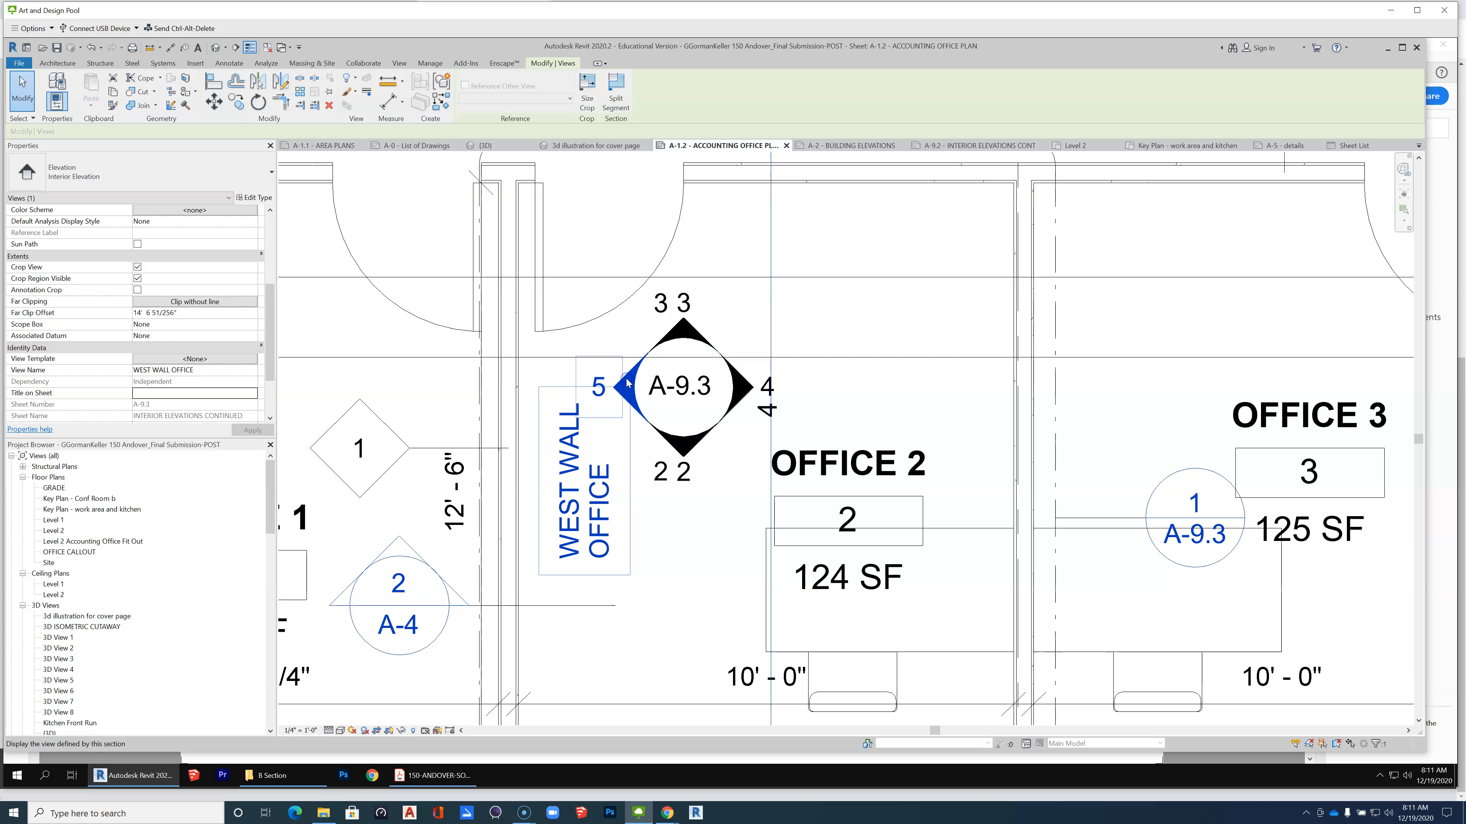
pyautogui.click(269, 338)
pyautogui.moveTo(268, 337); pyautogui.dragTo(278, 371)
pyautogui.click(194, 394)
pyautogui.hotkey('ctrl', 'c')
pyautogui.press('BackSpace')
pyautogui.click(194, 393)
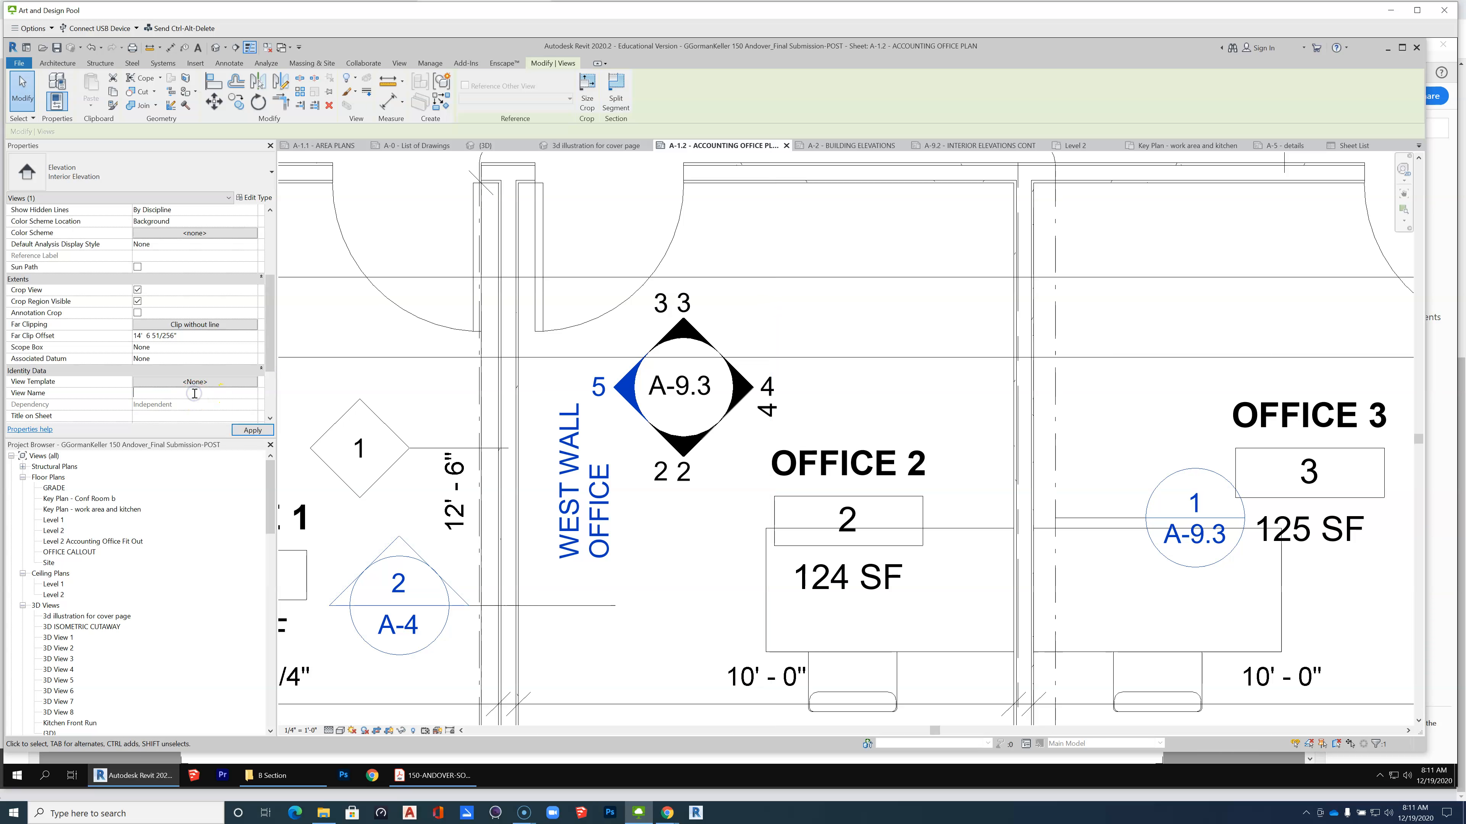
pyautogui.write('5')
pyautogui.click(164, 415)
pyautogui.hotkey('ctrl', 'v')
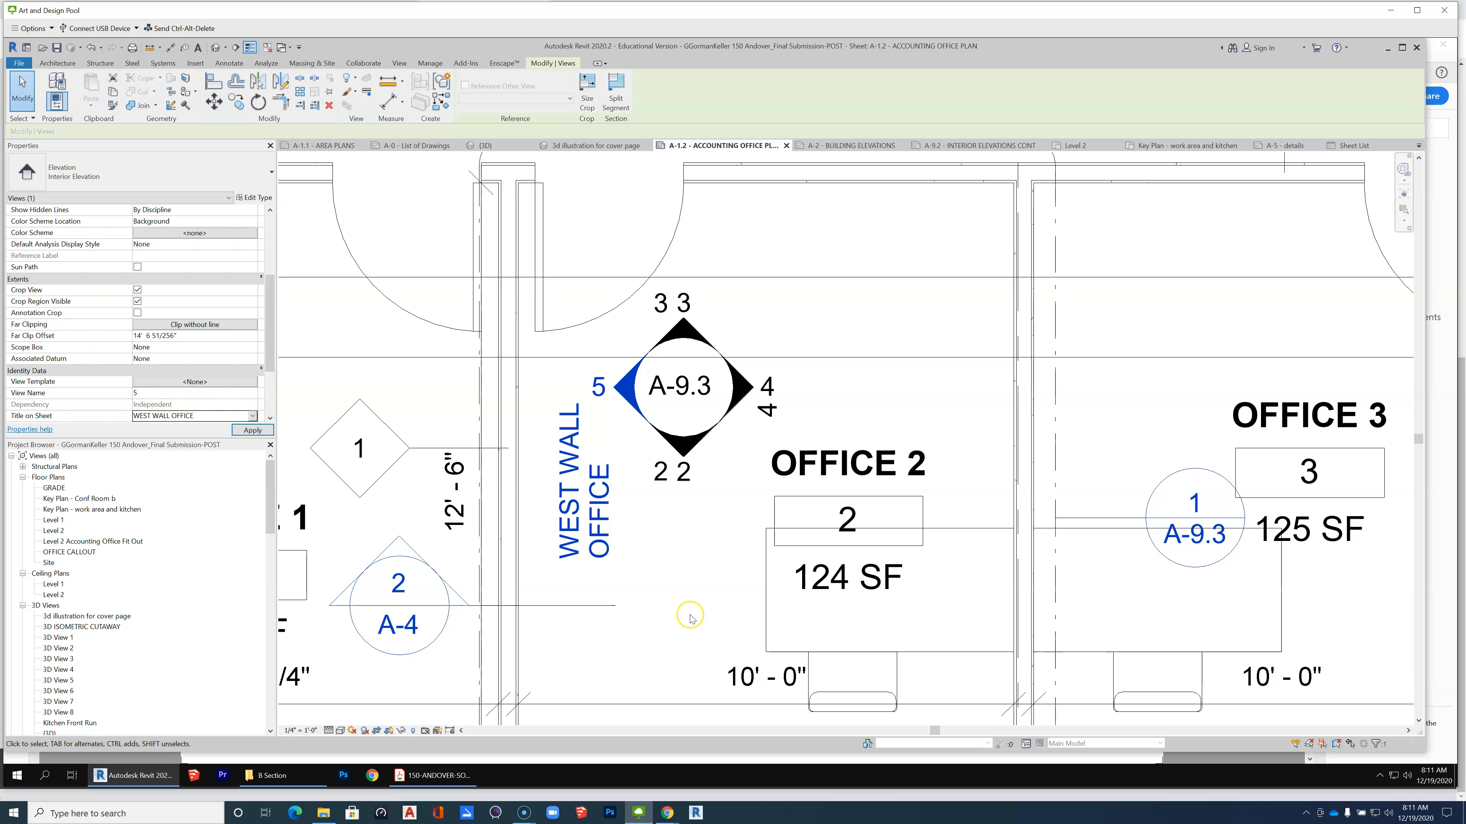
pyautogui.click(696, 552)
pyautogui.scroll(-2, 688, 492)
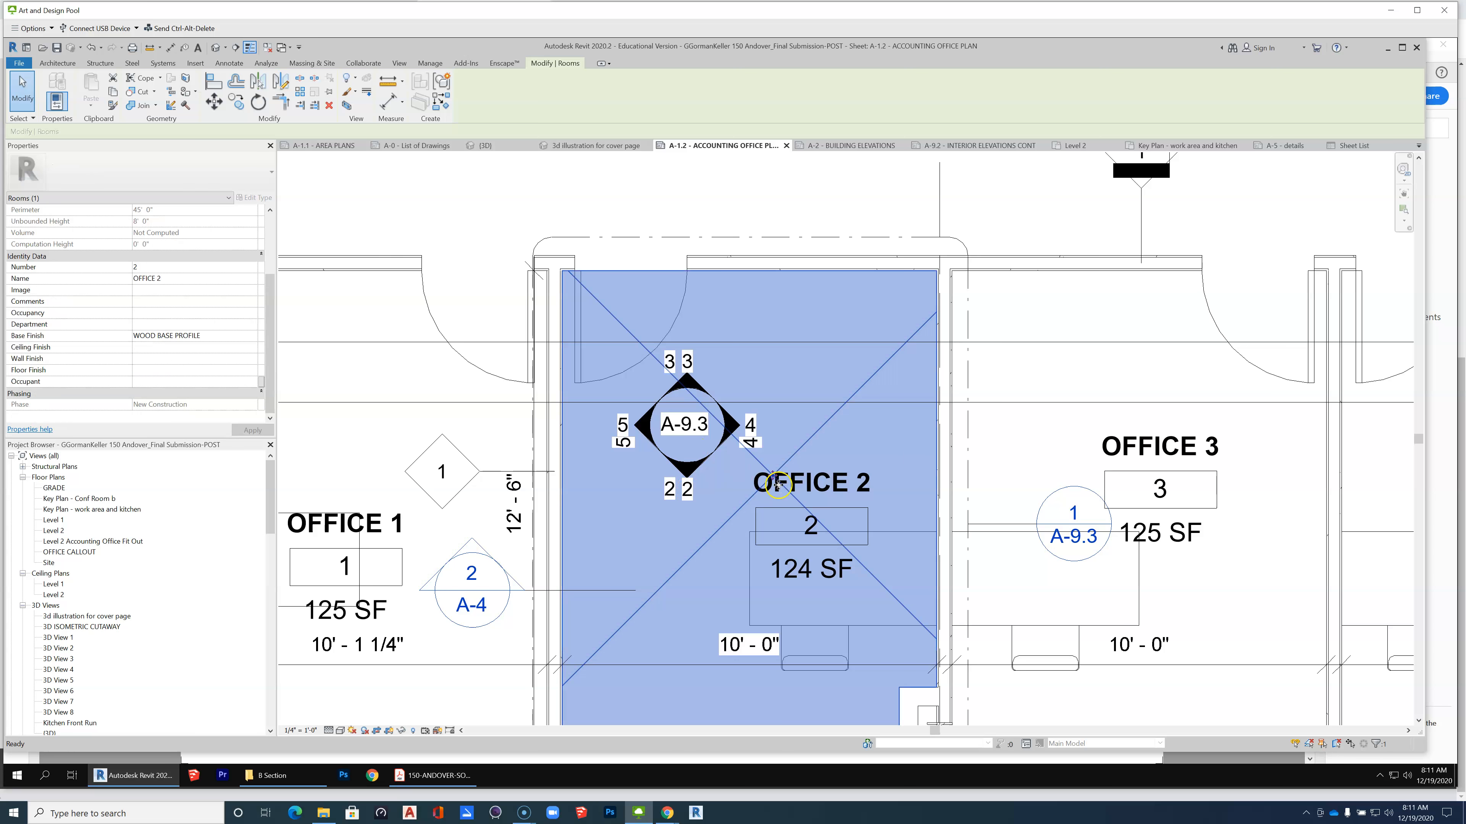
pyautogui.press('Escape')
# Check the type properties of Office 2's north elevation view, leaving them as they are.
pyautogui.click(700, 386)
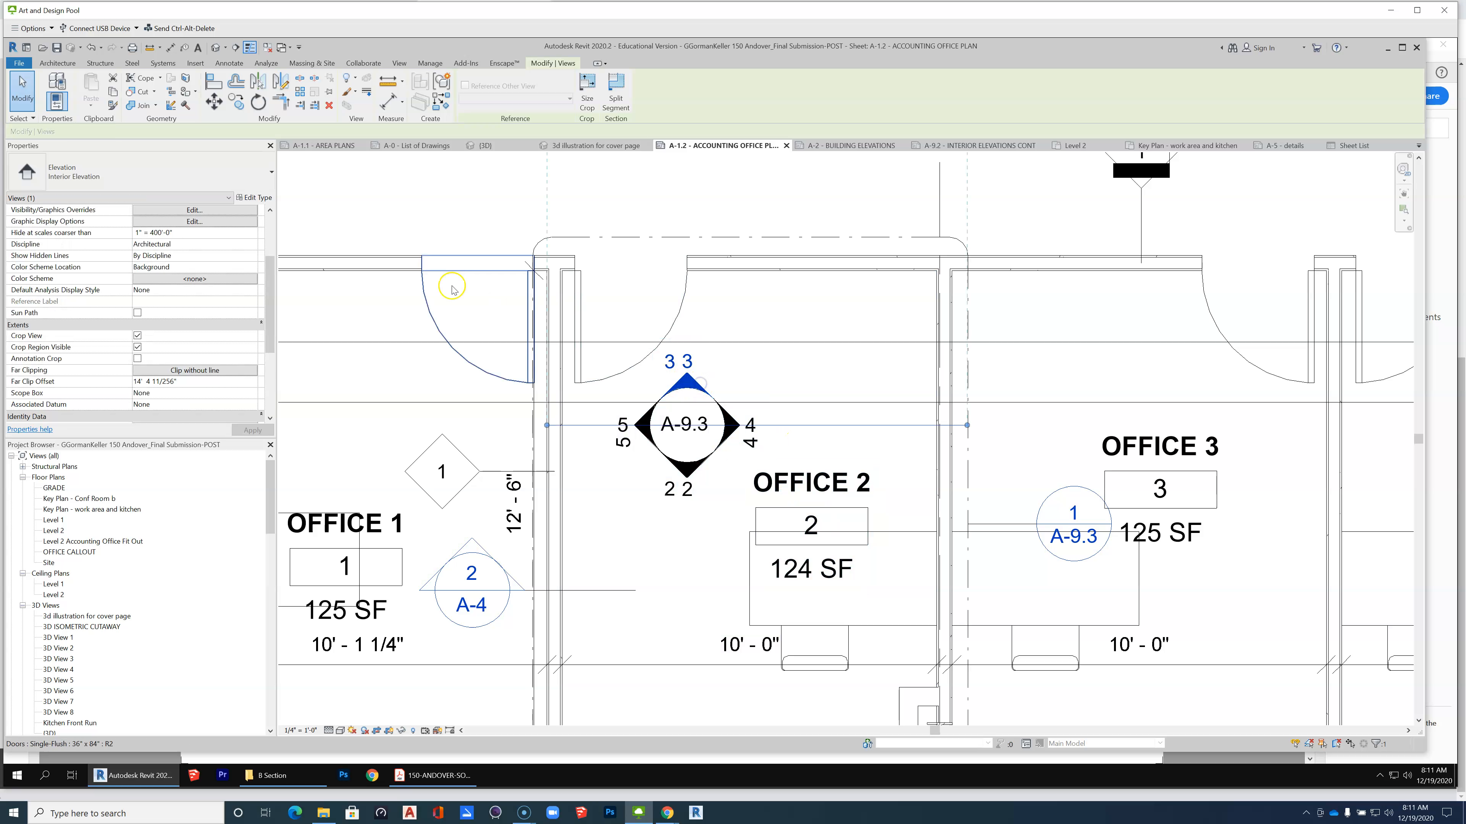
pyautogui.click(261, 201)
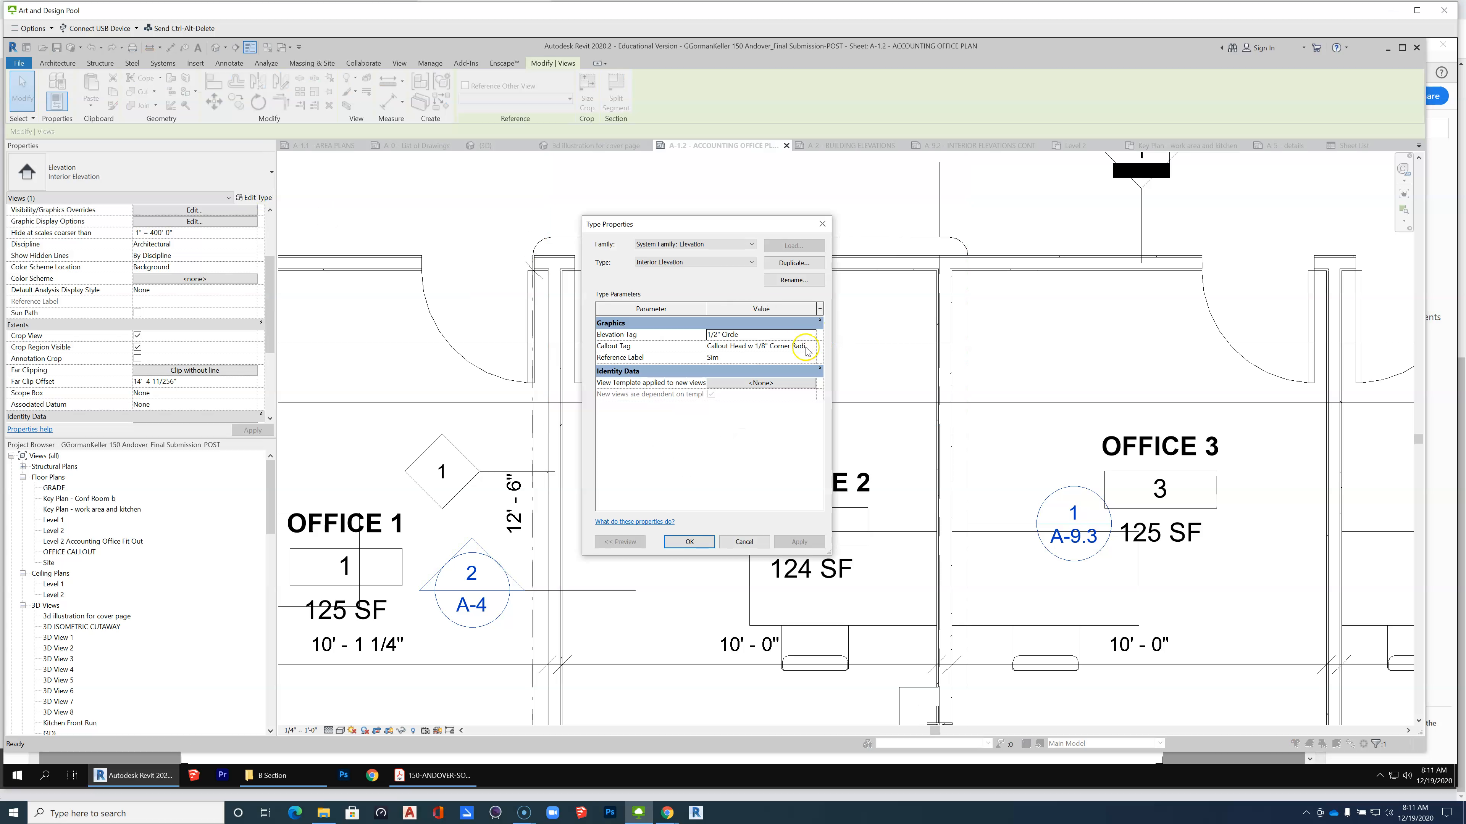
pyautogui.click(769, 393)
pyautogui.click(744, 541)
# Examine the paired labels around Office 2's elevation marker and the north elevation's instance properties.
pyautogui.scroll(2, 796, 395)
pyautogui.scroll(-1, 785, 404)
pyautogui.scroll(3, 716, 404)
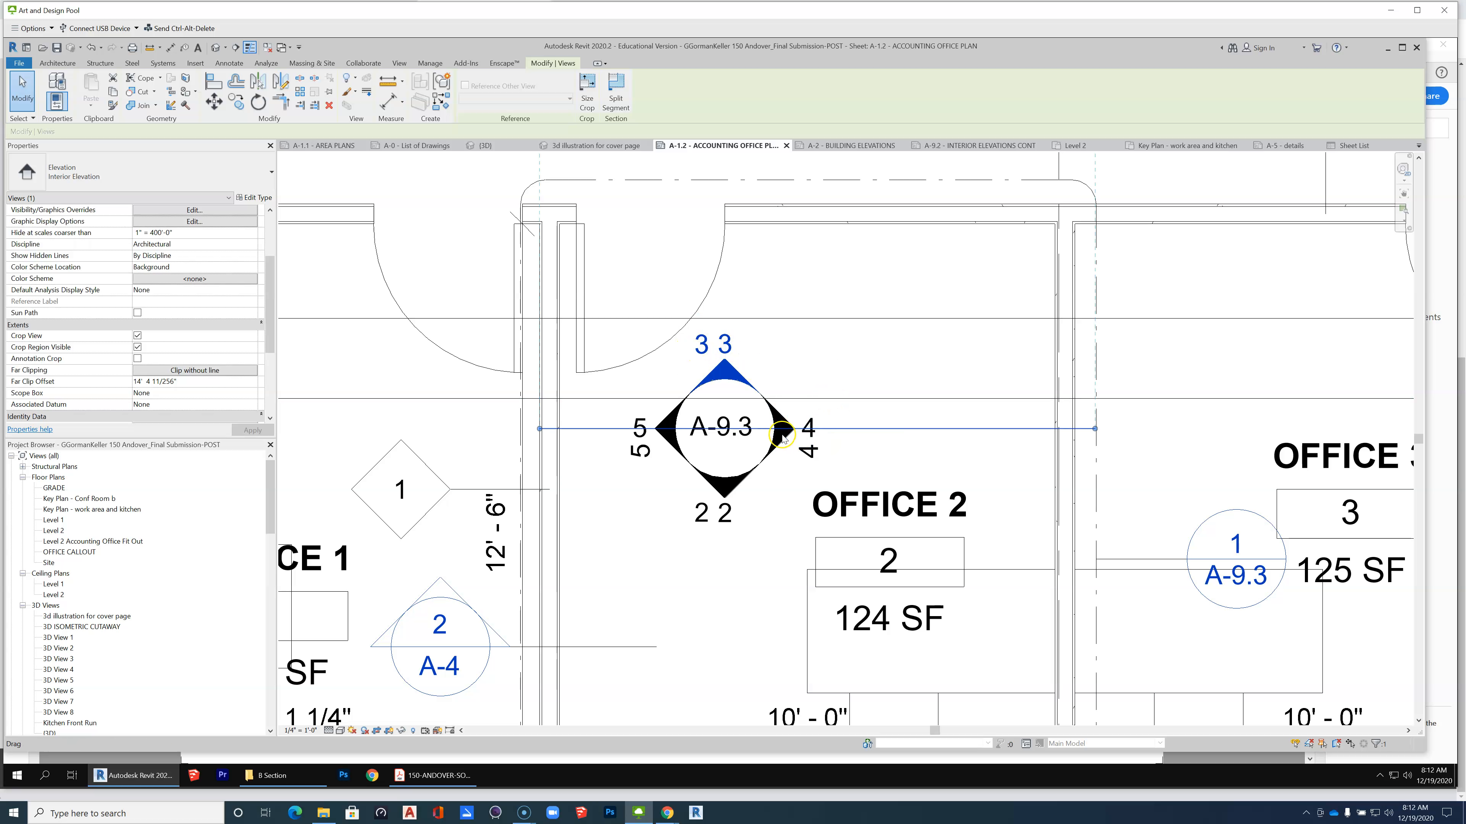
pyautogui.click(769, 455)
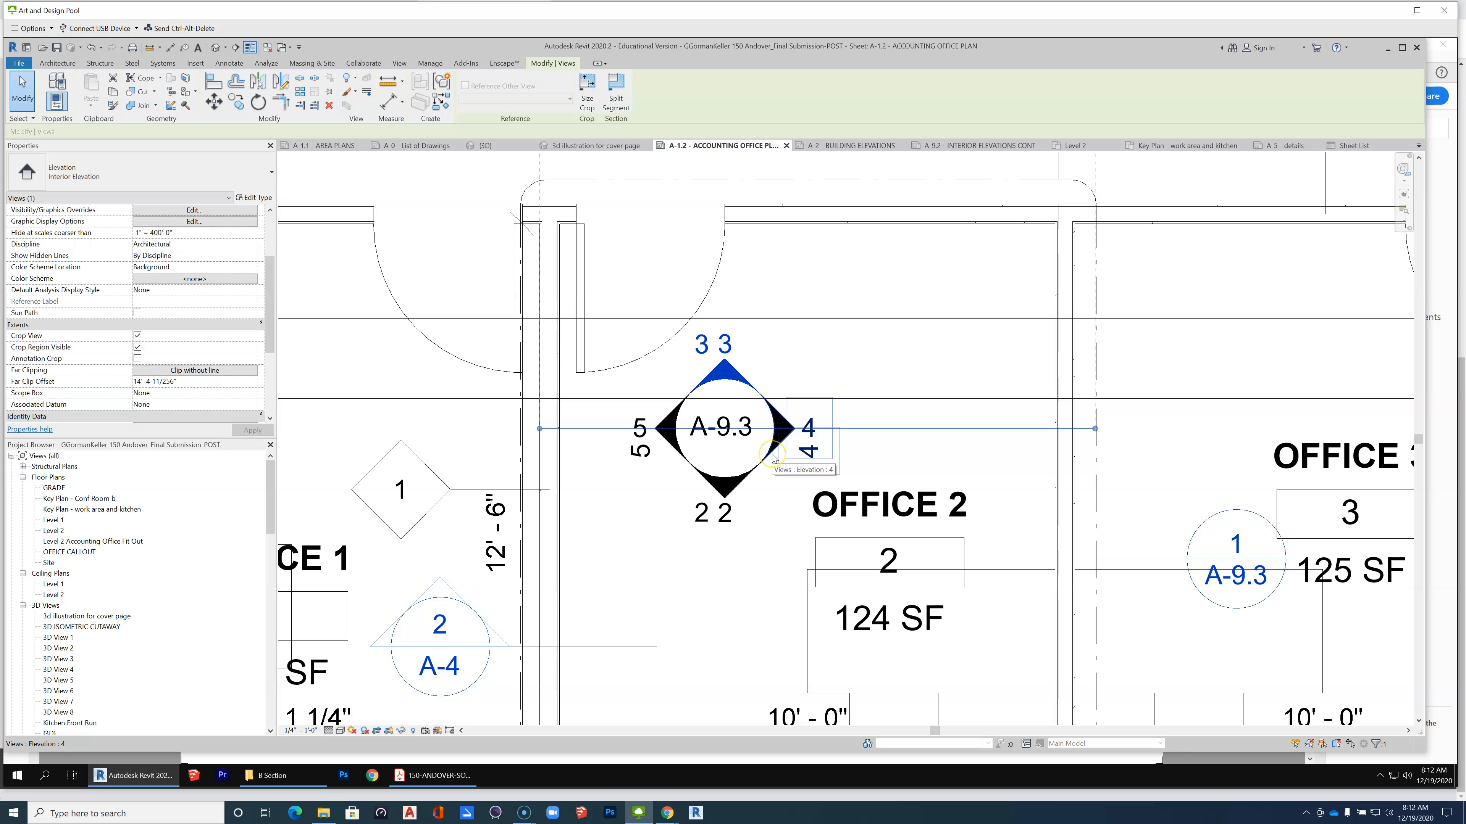
pyautogui.click(740, 500)
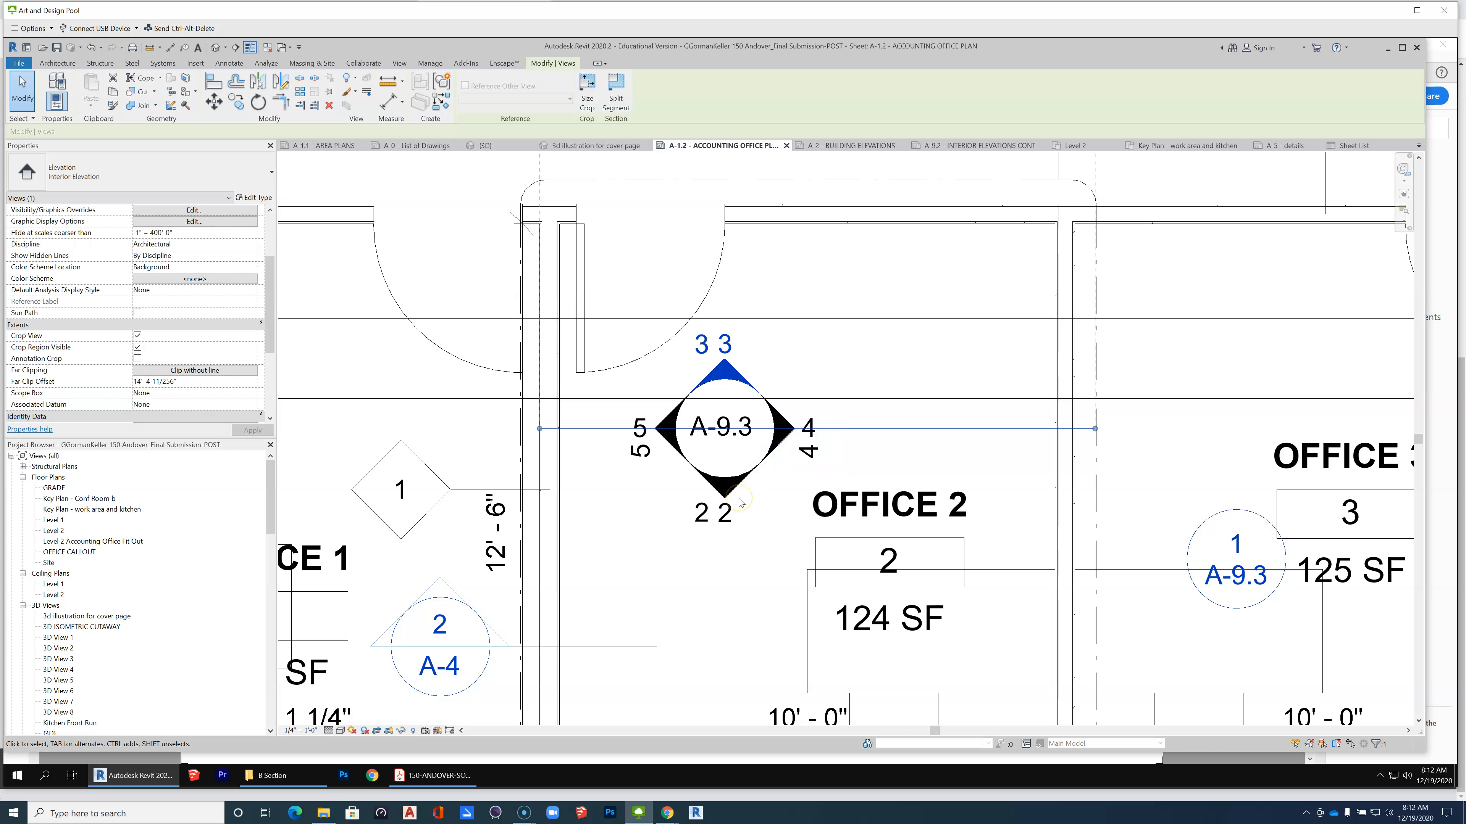
pyautogui.moveTo(270, 288); pyautogui.dragTo(274, 226)
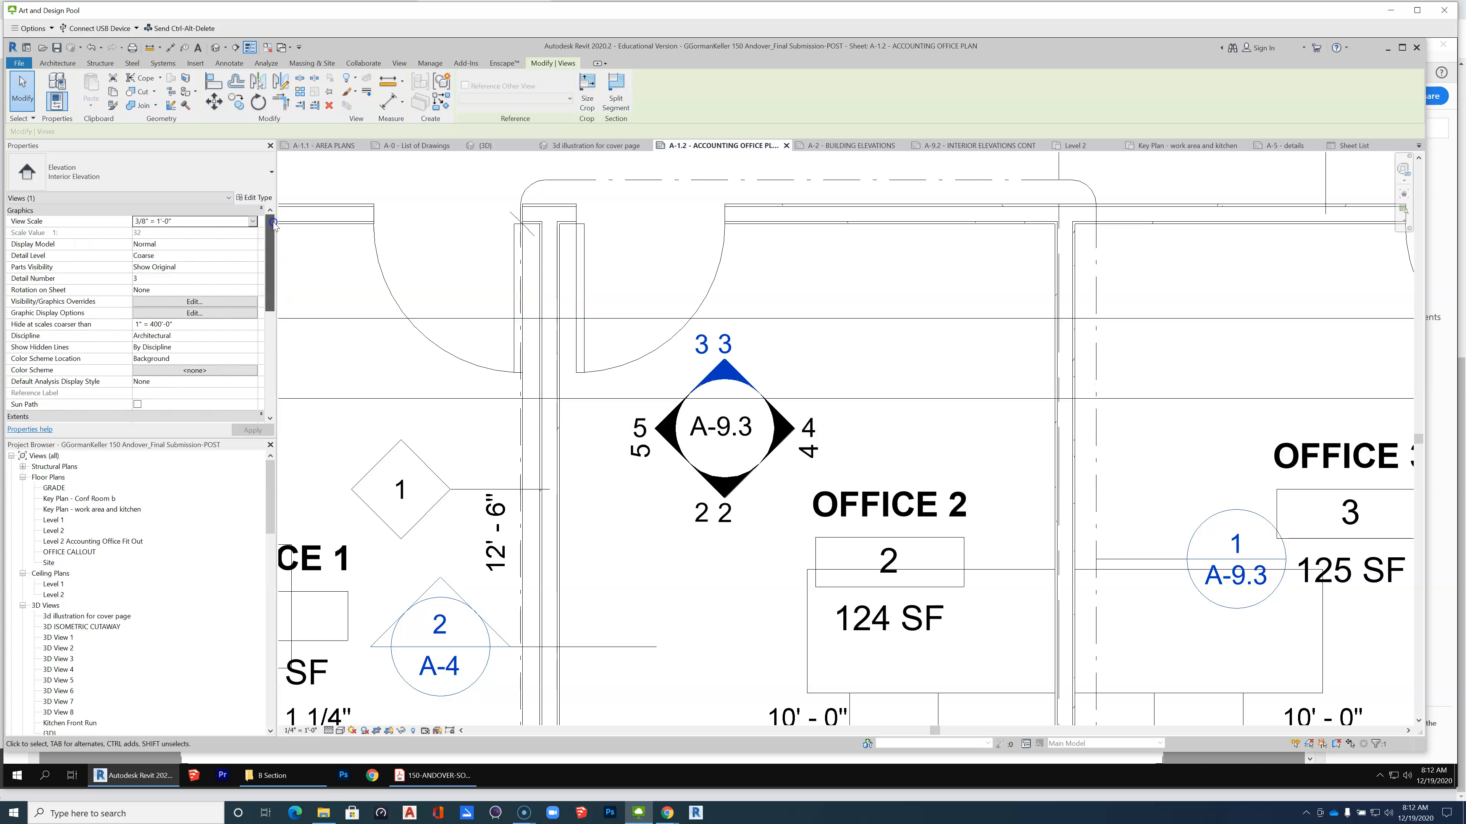
pyautogui.click(749, 500)
# Check the type properties of Office 2's elevation marker and its callout tag's head options, leaving them as they are.
pyautogui.scroll(-4, 645, 415)
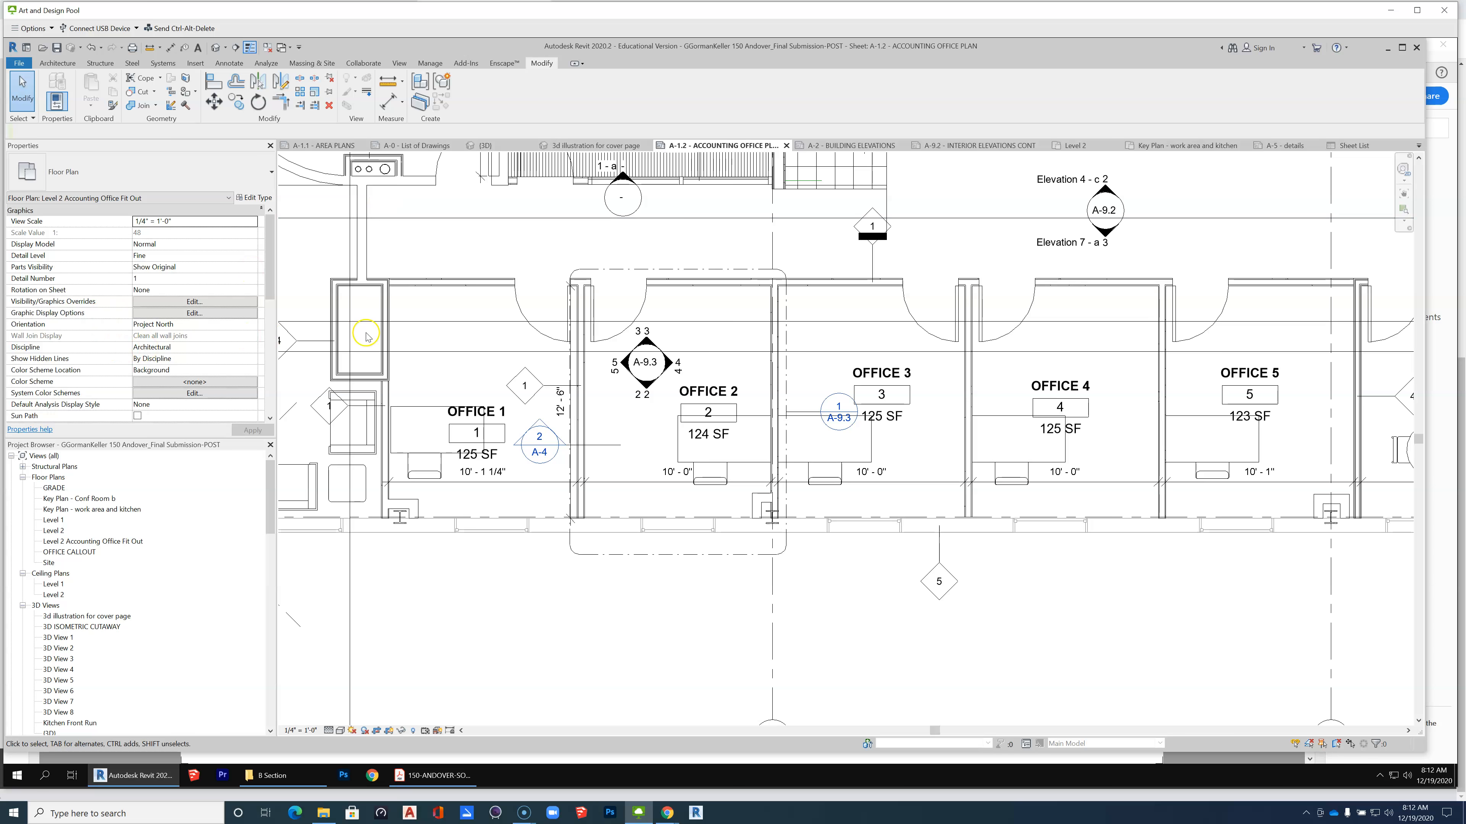
pyautogui.scroll(3, 616, 379)
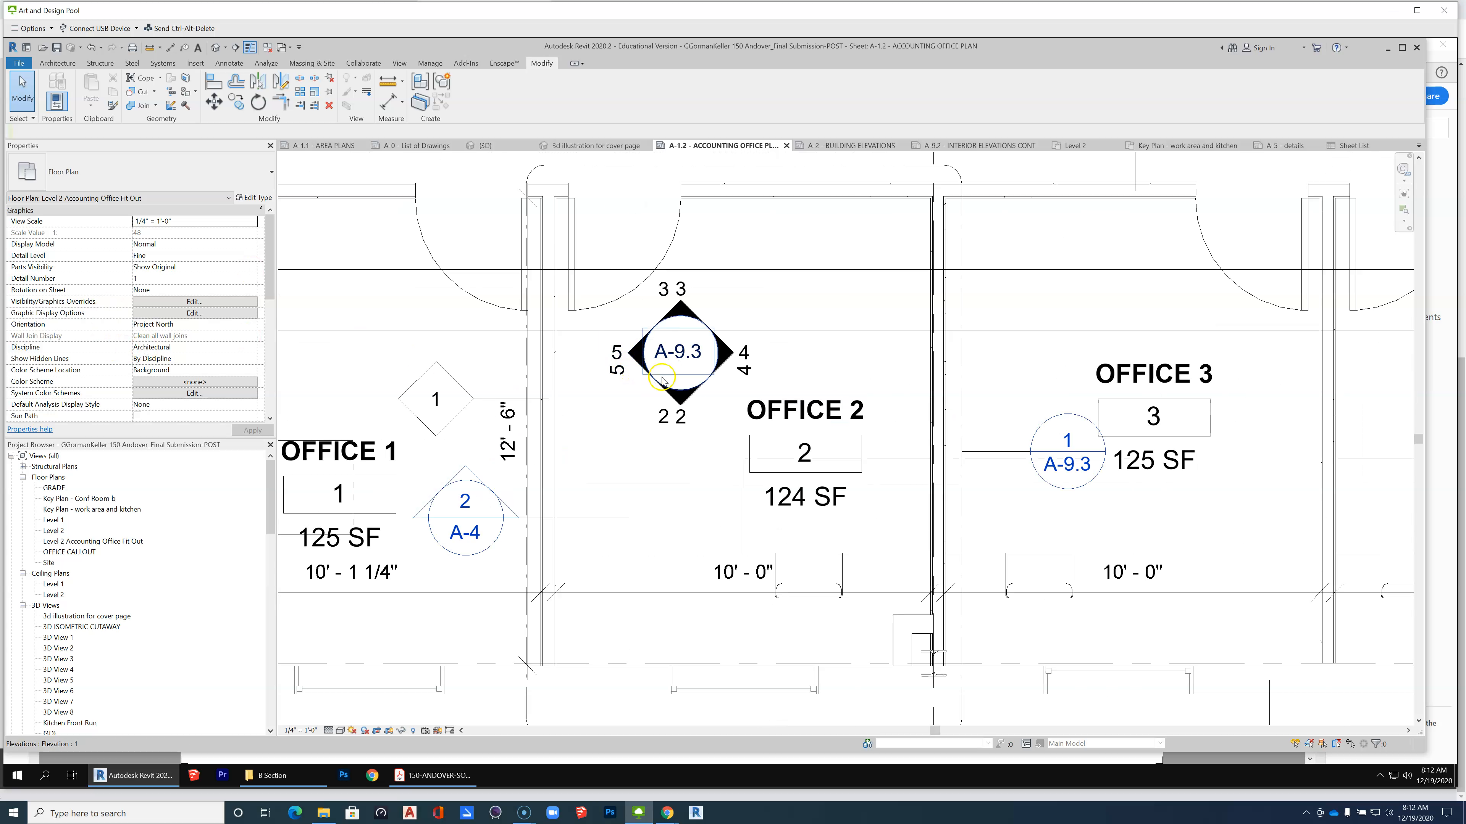
pyautogui.click(671, 391)
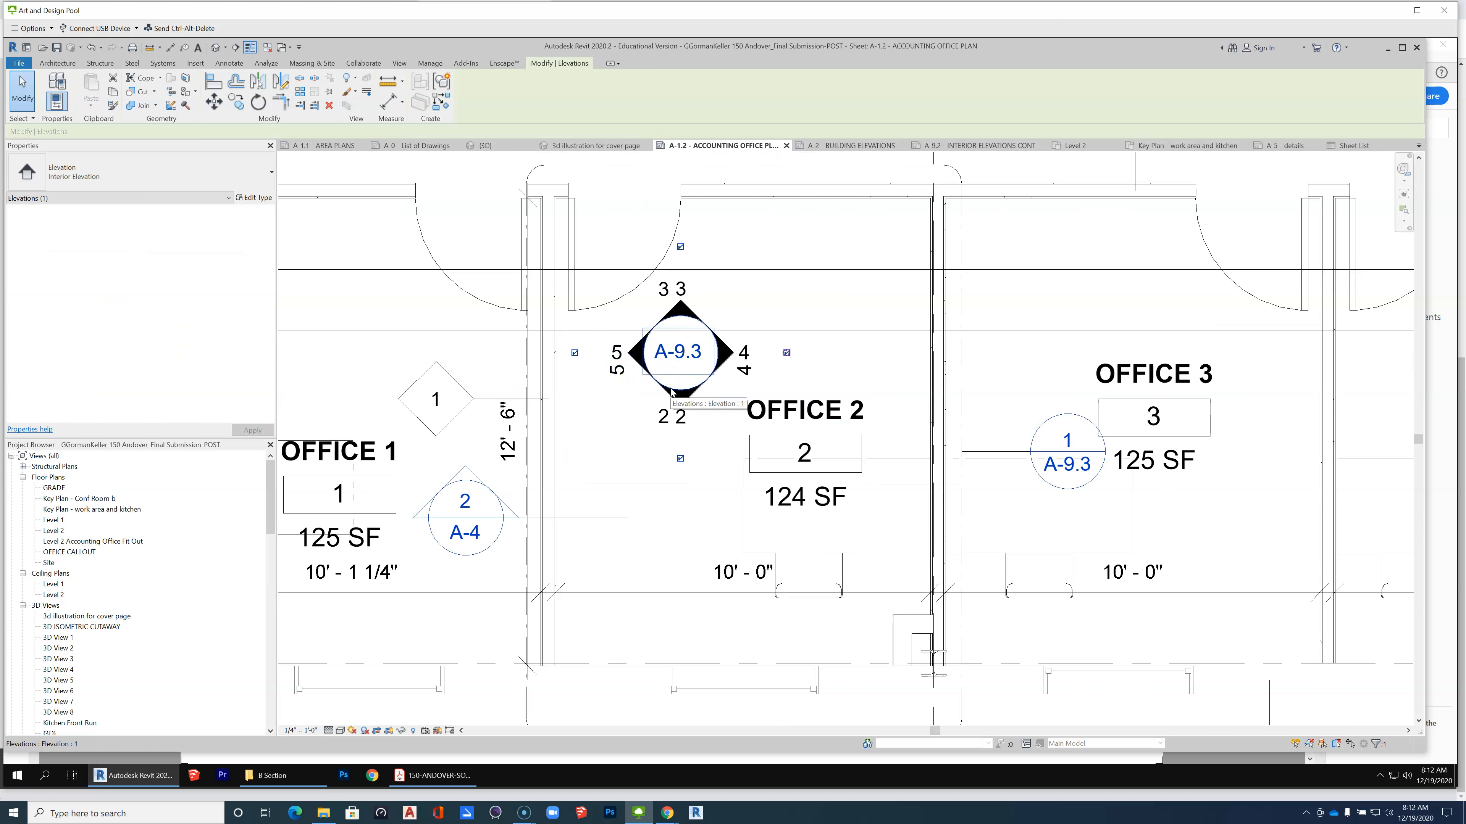
pyautogui.click(656, 372)
pyautogui.click(258, 198)
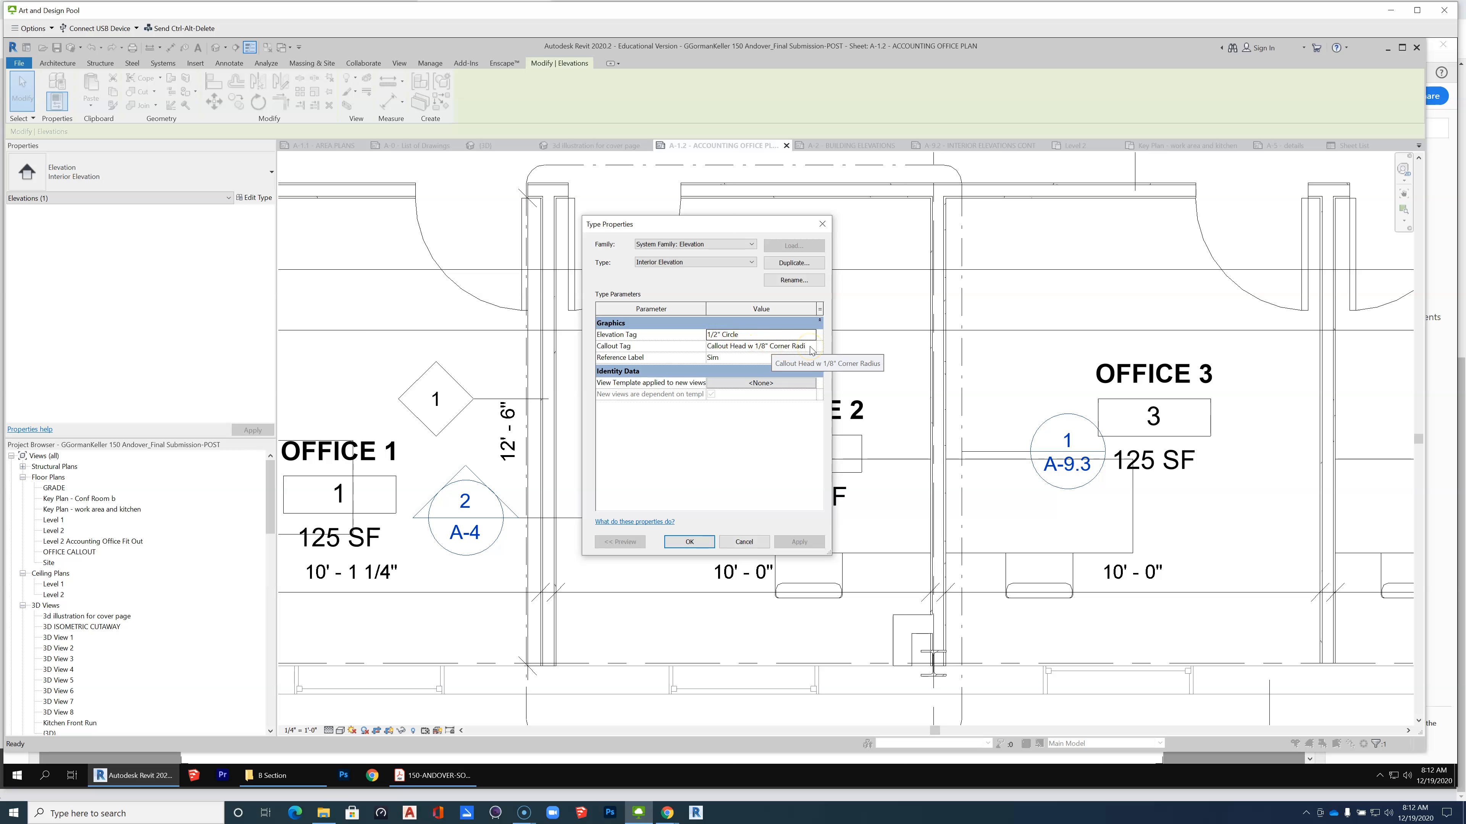
pyautogui.click(812, 348)
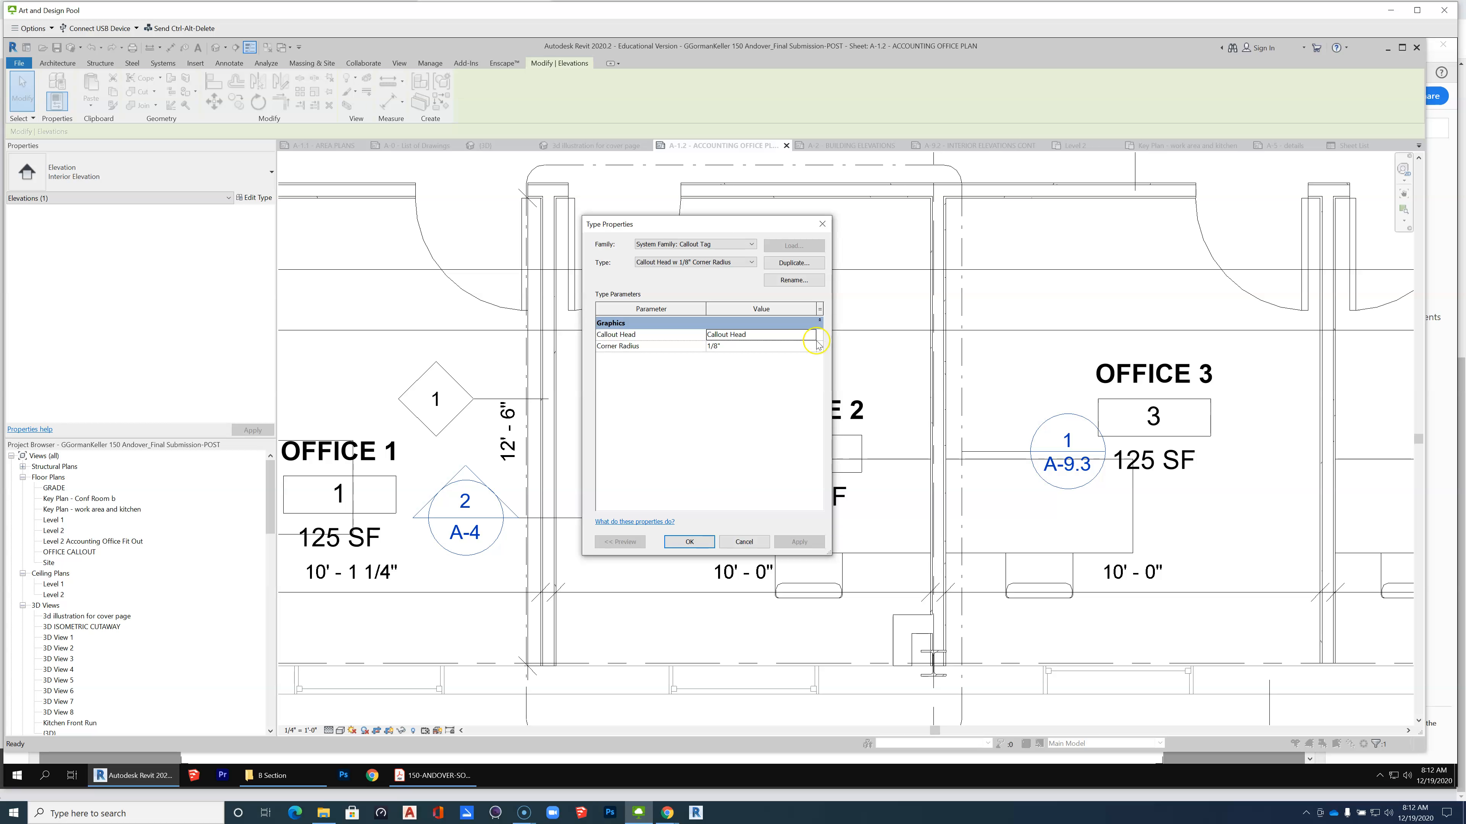
pyautogui.click(813, 336)
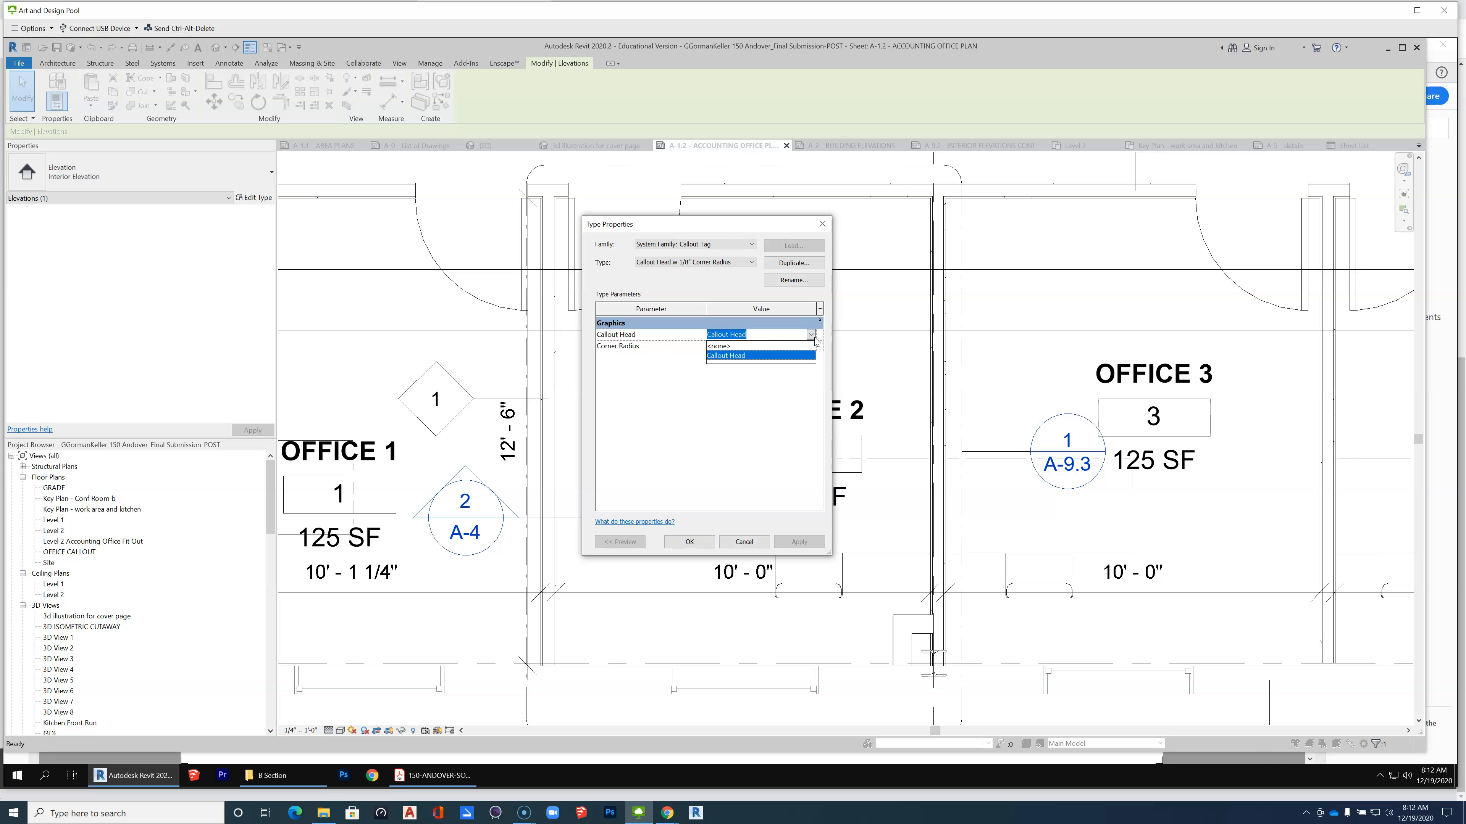
pyautogui.click(813, 337)
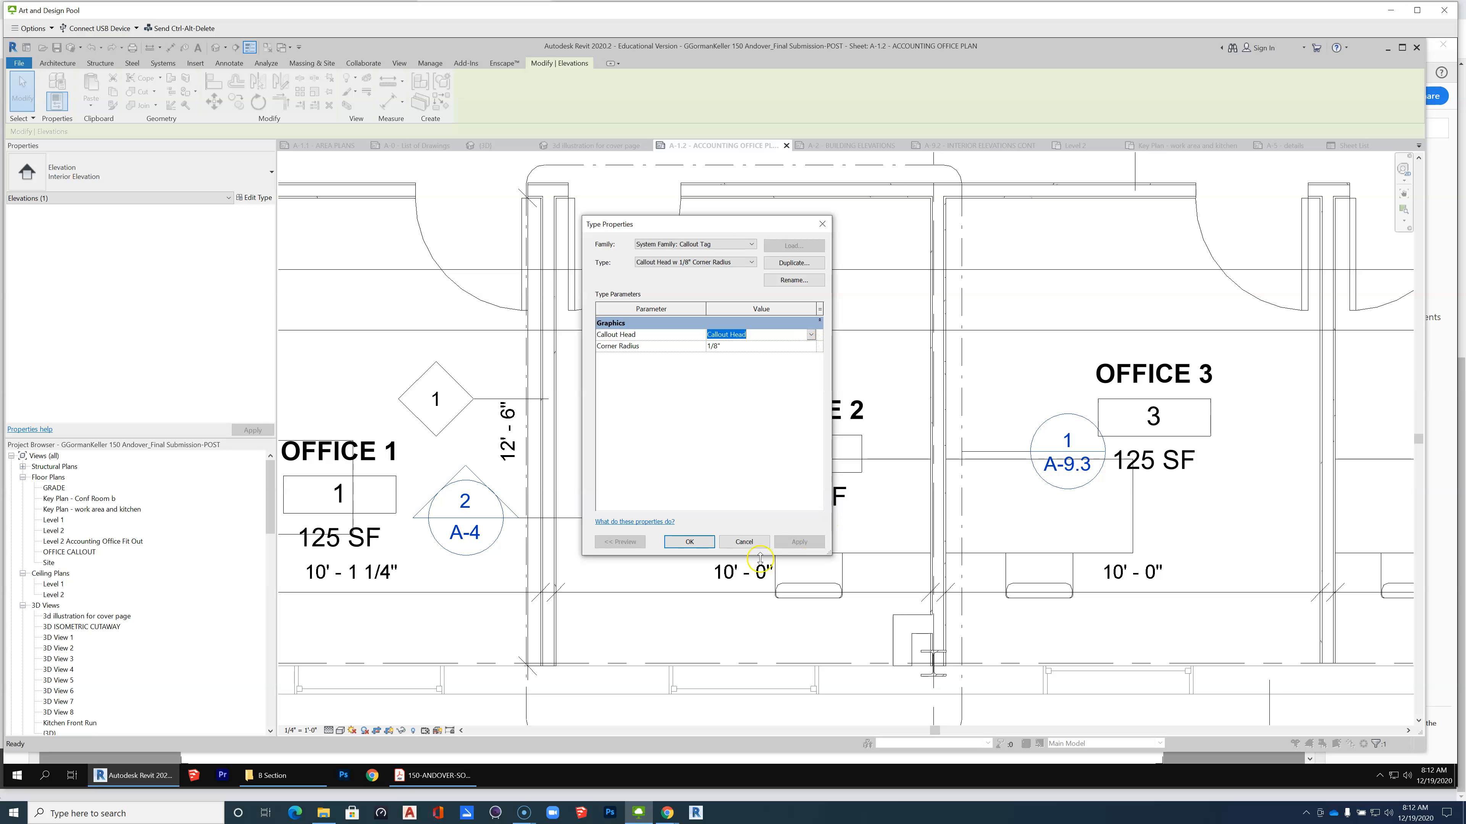
pyautogui.click(744, 541)
pyautogui.click(749, 544)
# Set the view name of Office 2's east elevation to E.
pyautogui.scroll(-2, 816, 499)
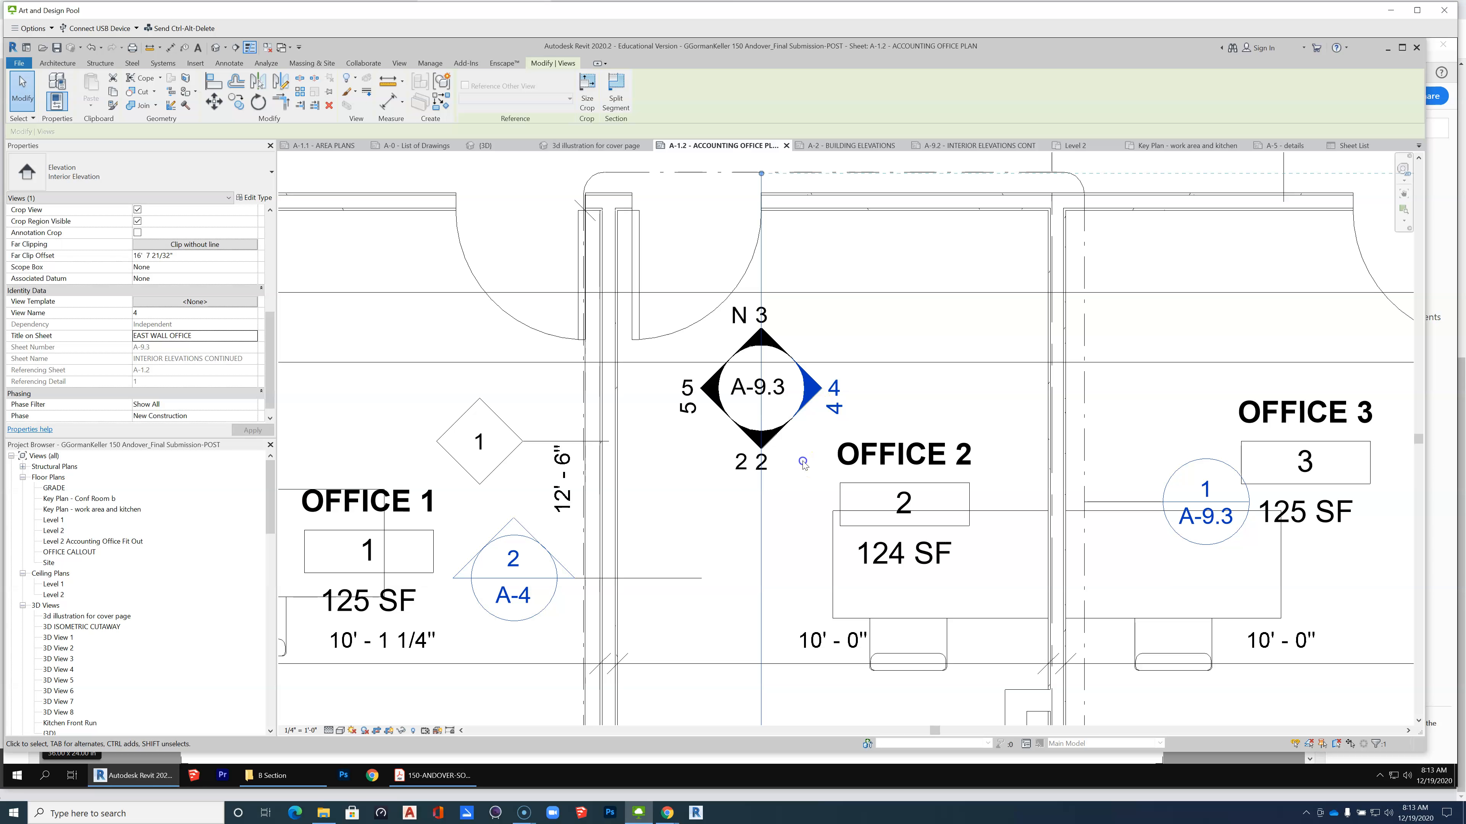
pyautogui.click(813, 397)
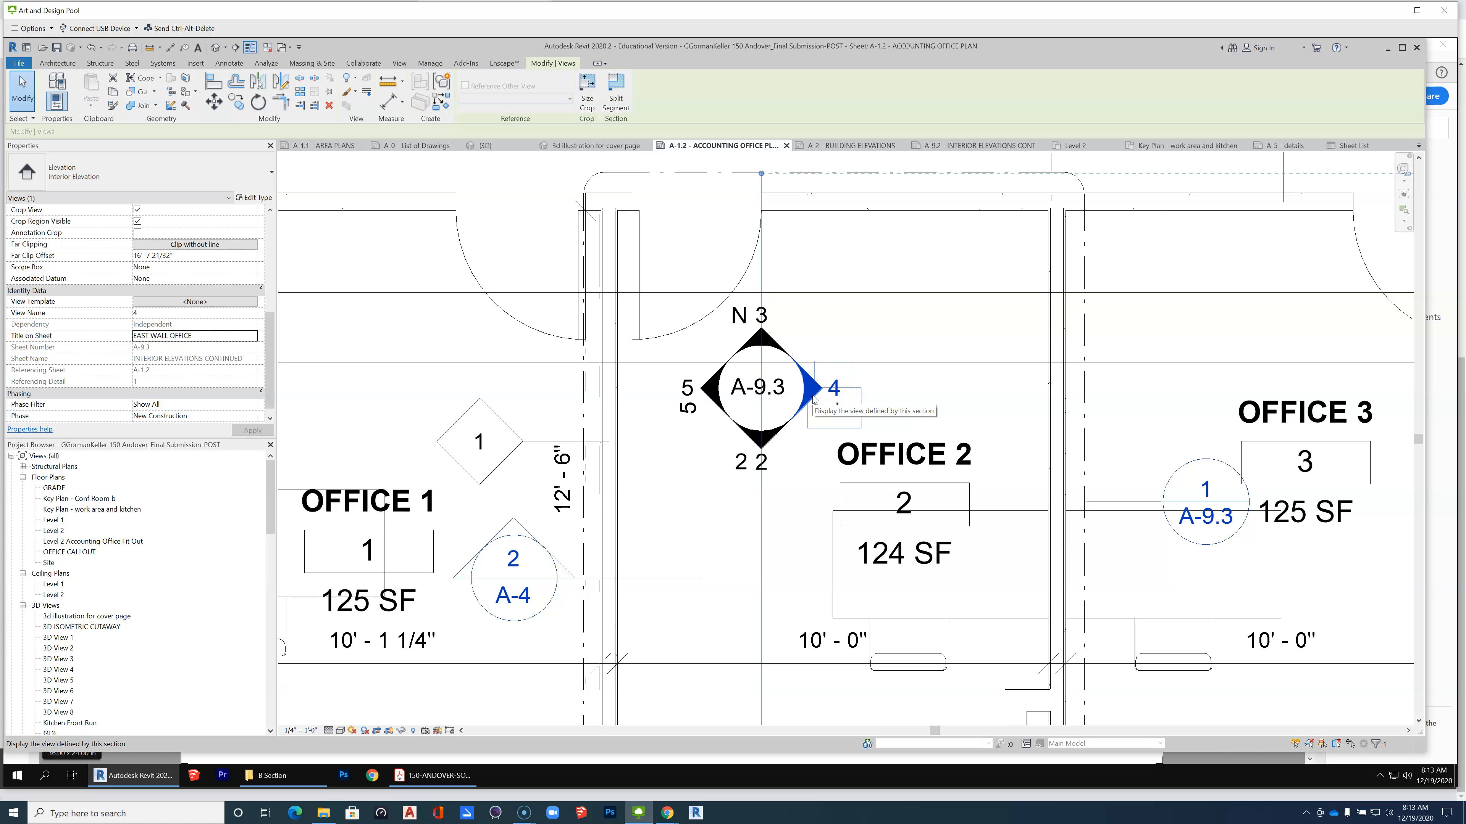
pyautogui.click(813, 396)
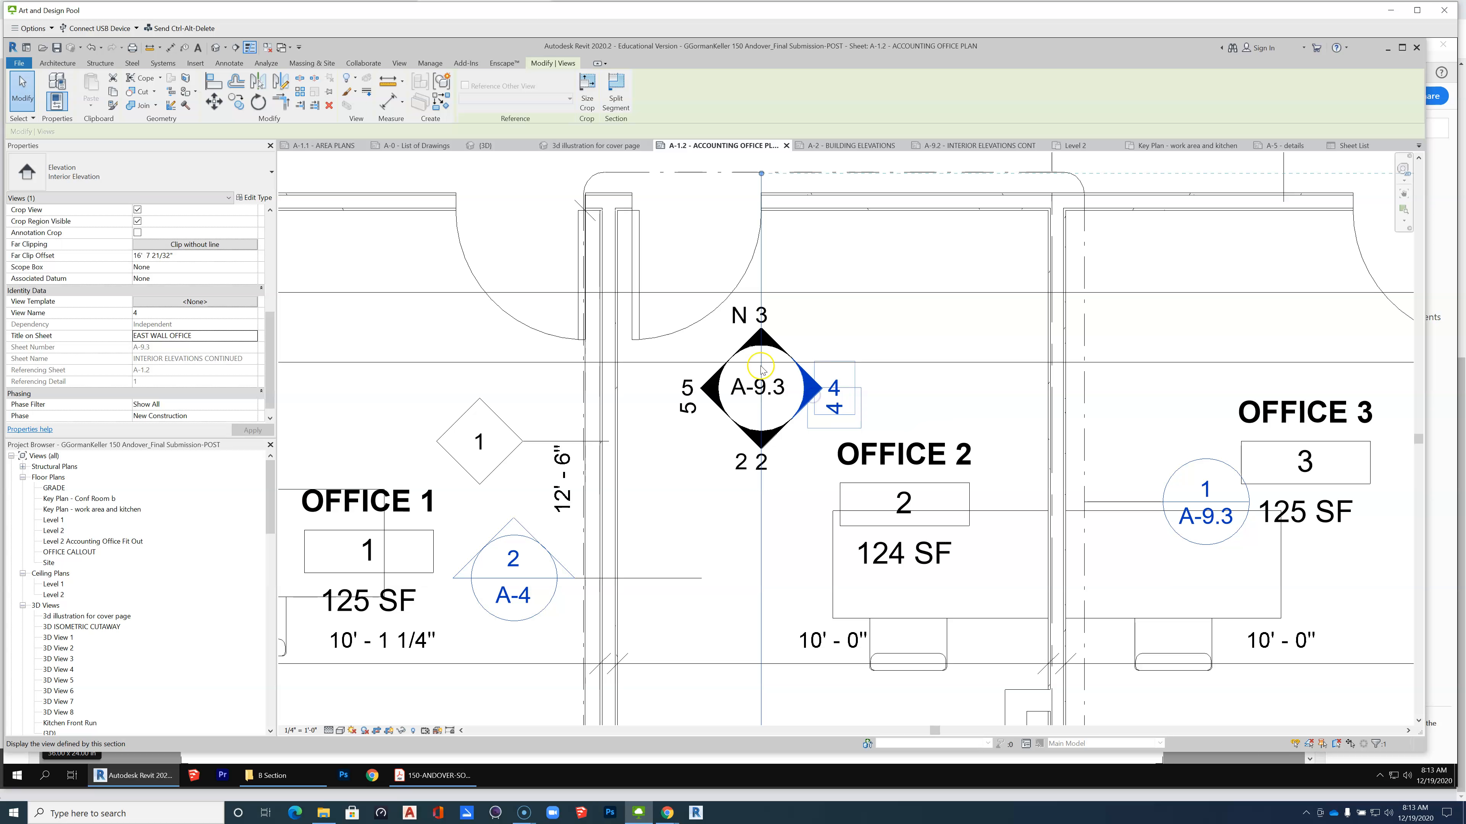
pyautogui.click(186, 313)
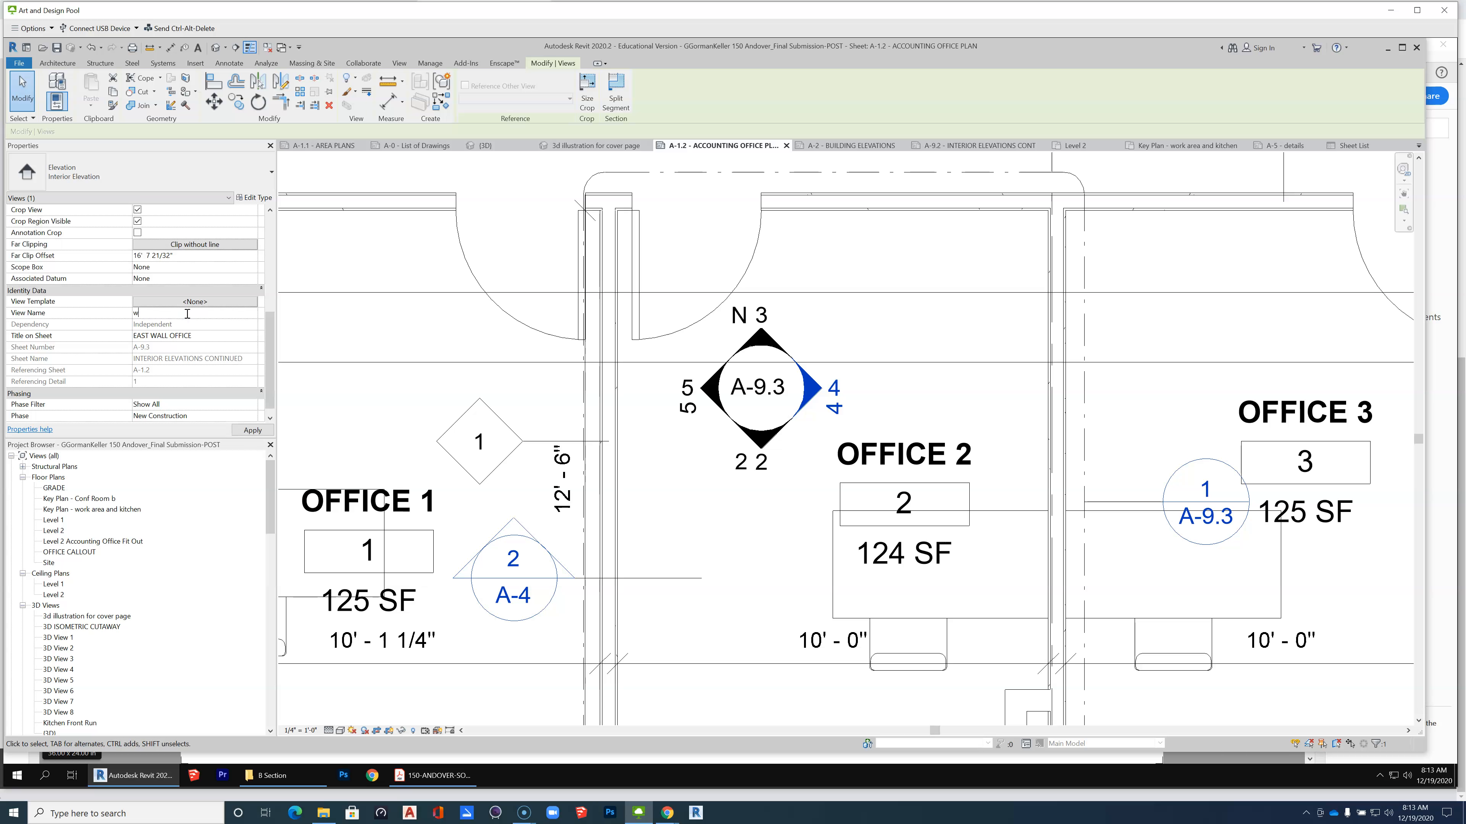
pyautogui.write('E')
pyautogui.click(603, 574)
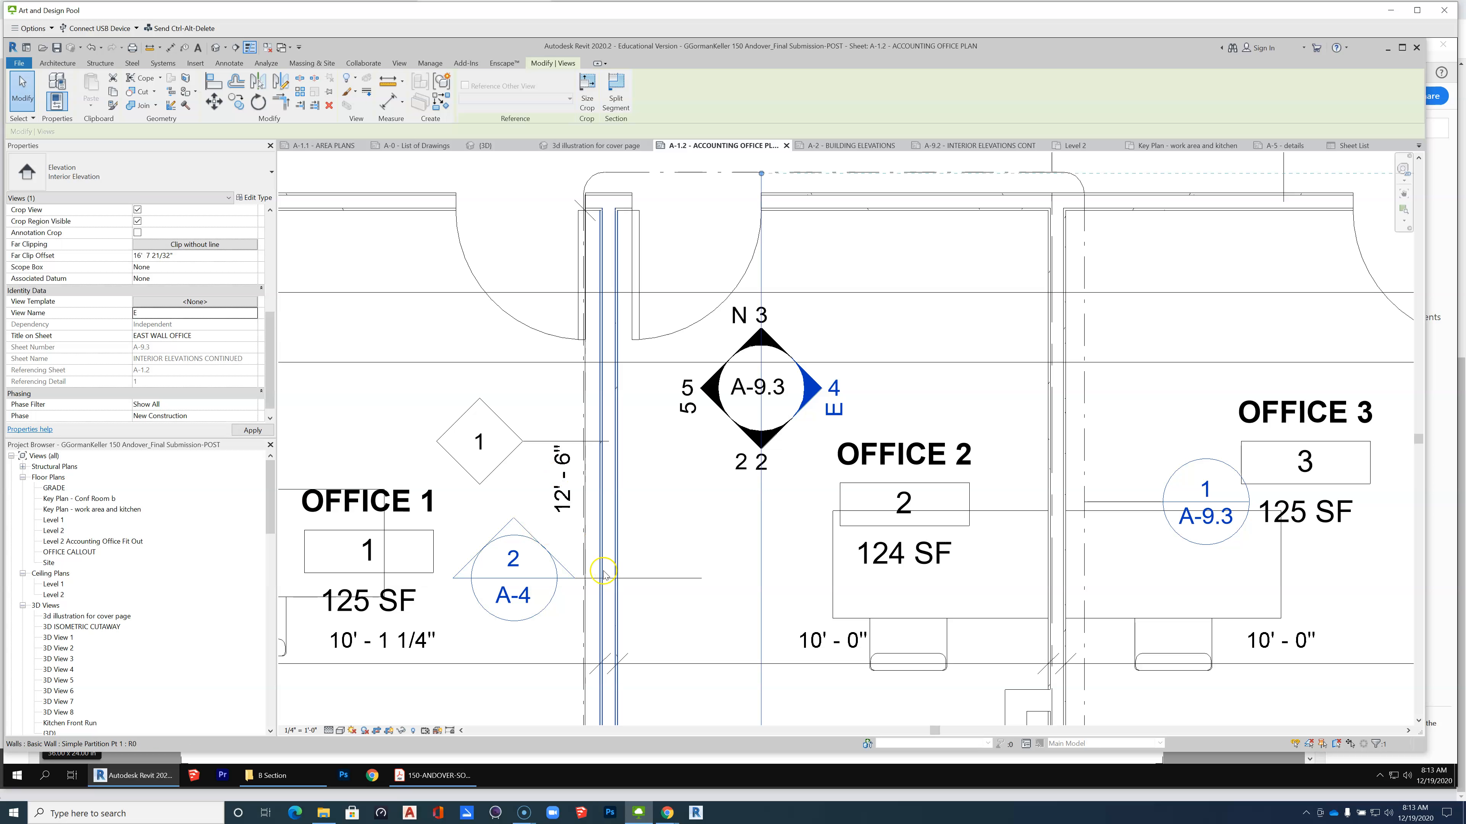
# Set the view name of Office 2's south elevation to S.
pyautogui.click(773, 448)
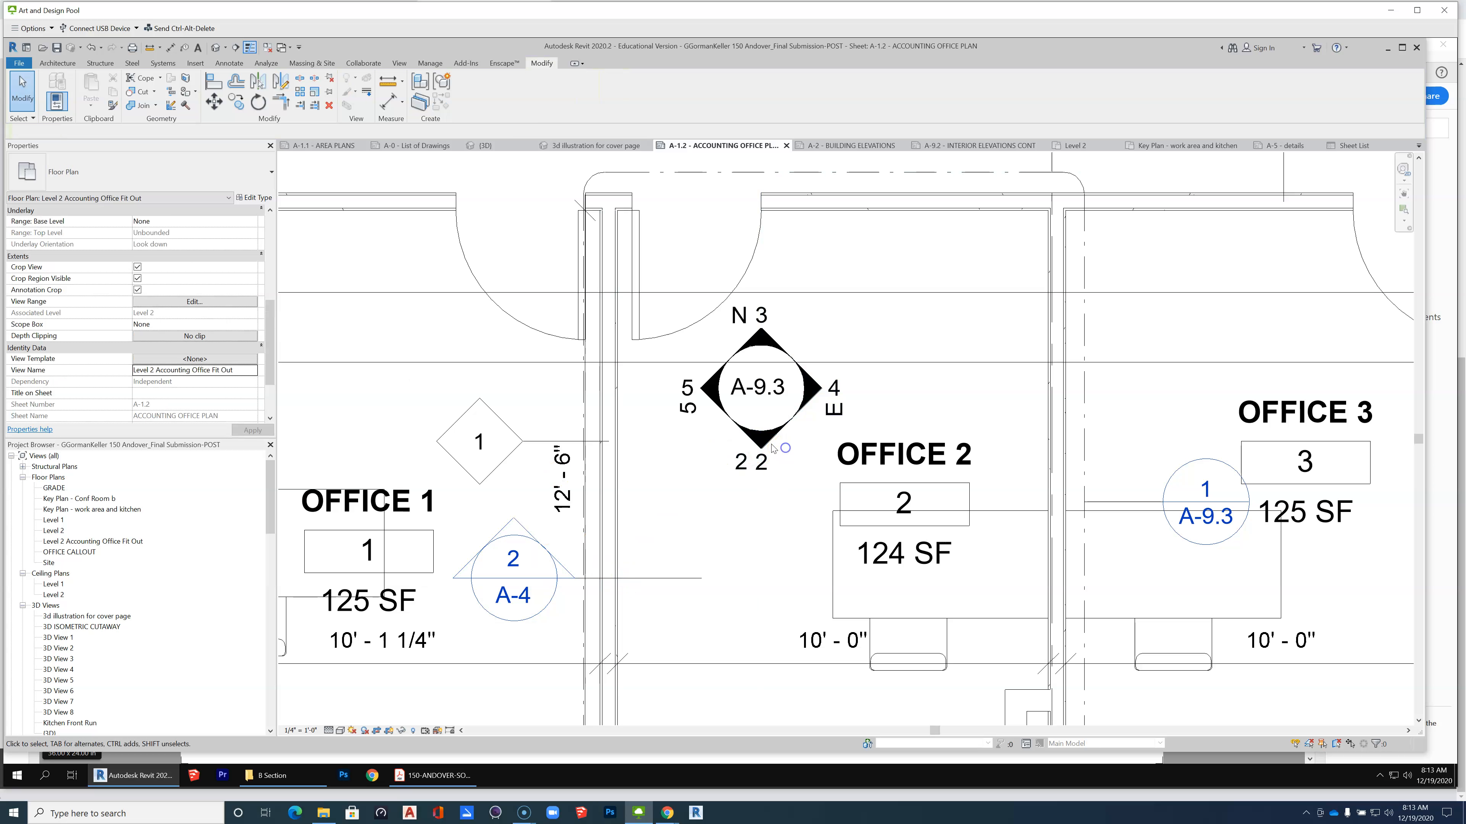
pyautogui.click(774, 442)
pyautogui.click(179, 320)
pyautogui.press('BackSpace')
pyautogui.write('S')
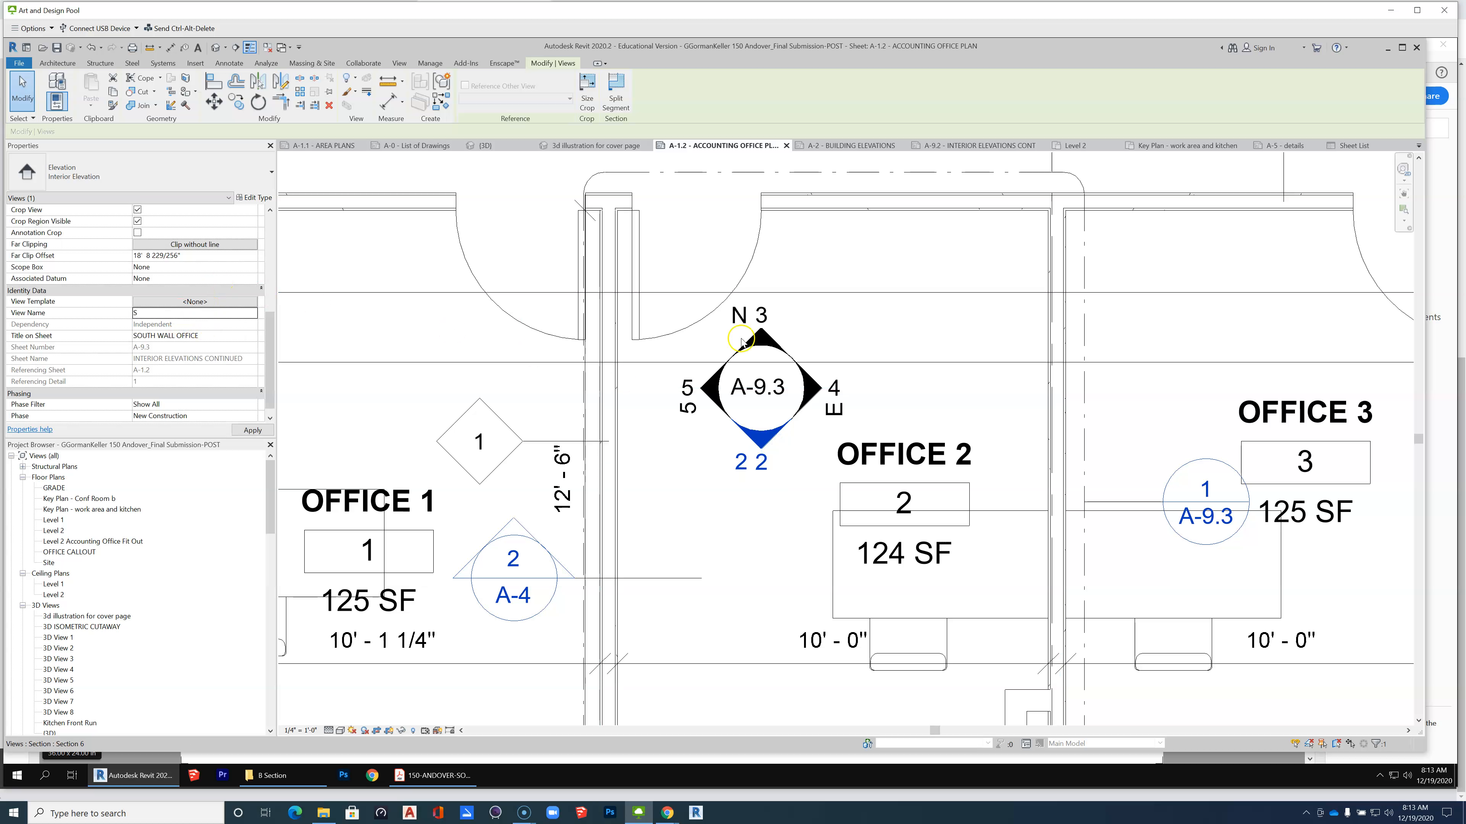
pyautogui.click(774, 520)
# Set the view name of Office 2's west elevation to W.
pyautogui.click(706, 388)
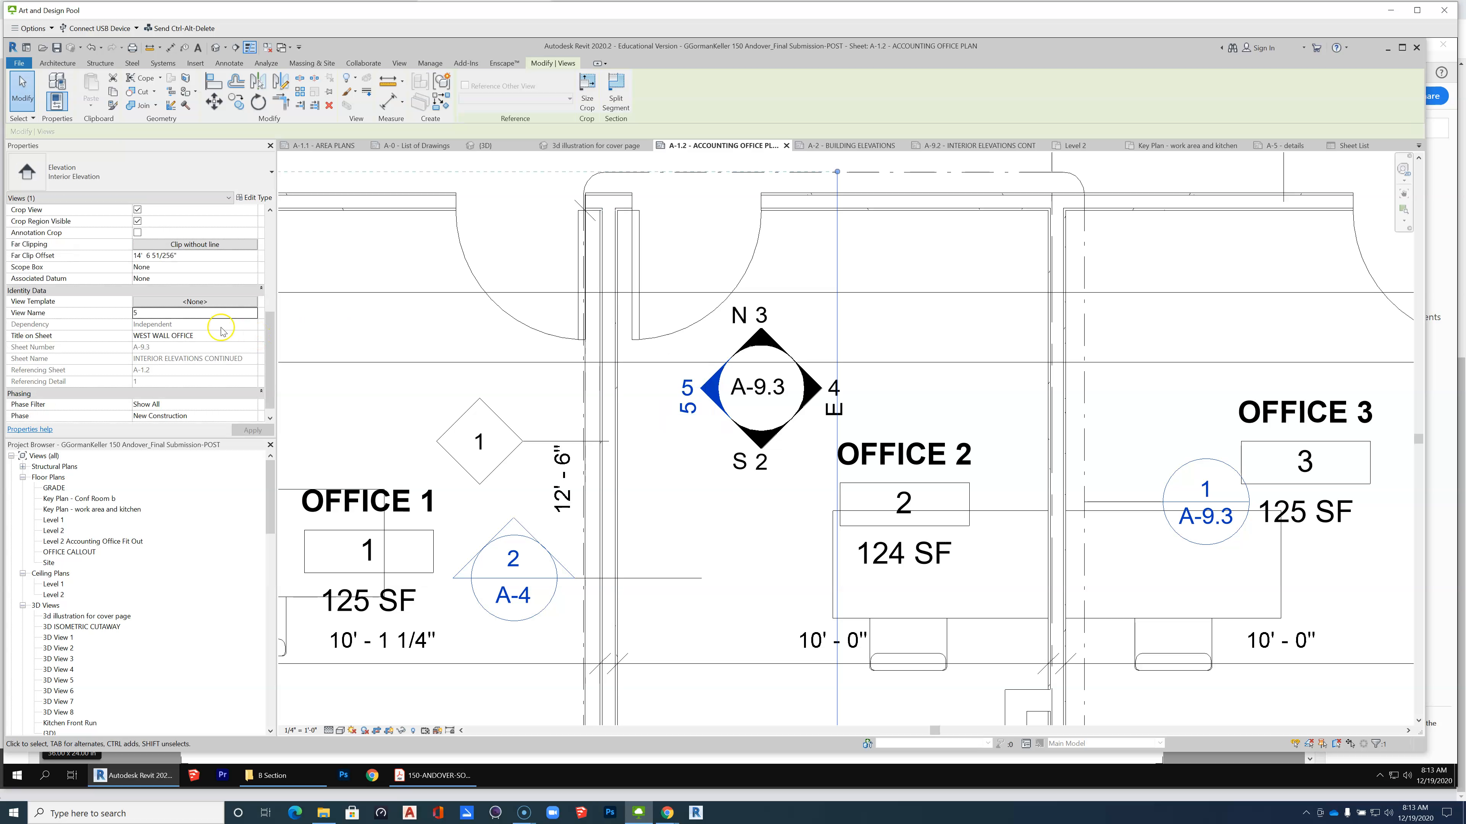
pyautogui.click(204, 313)
pyautogui.write('W')
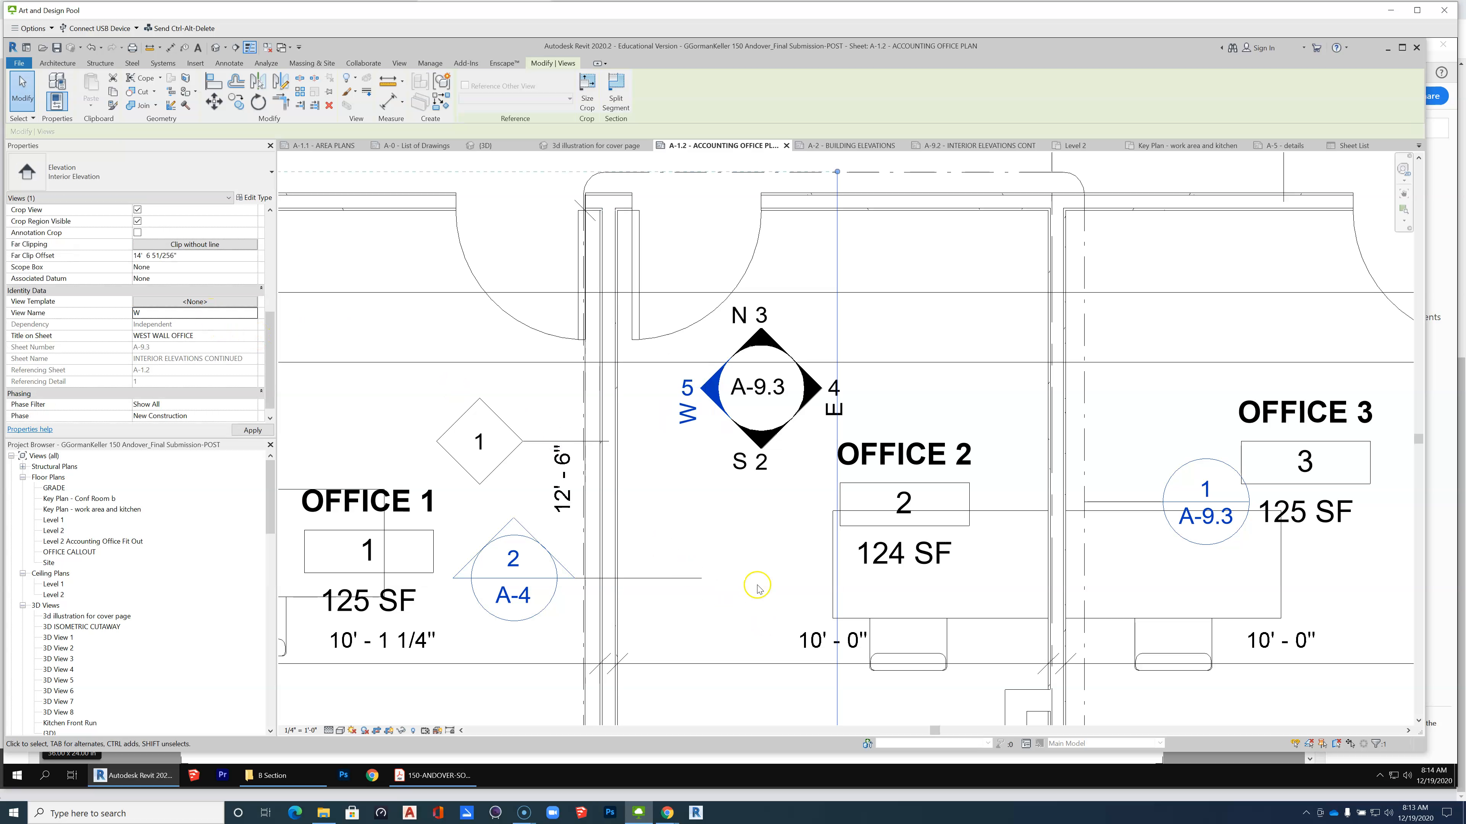
pyautogui.click(756, 564)
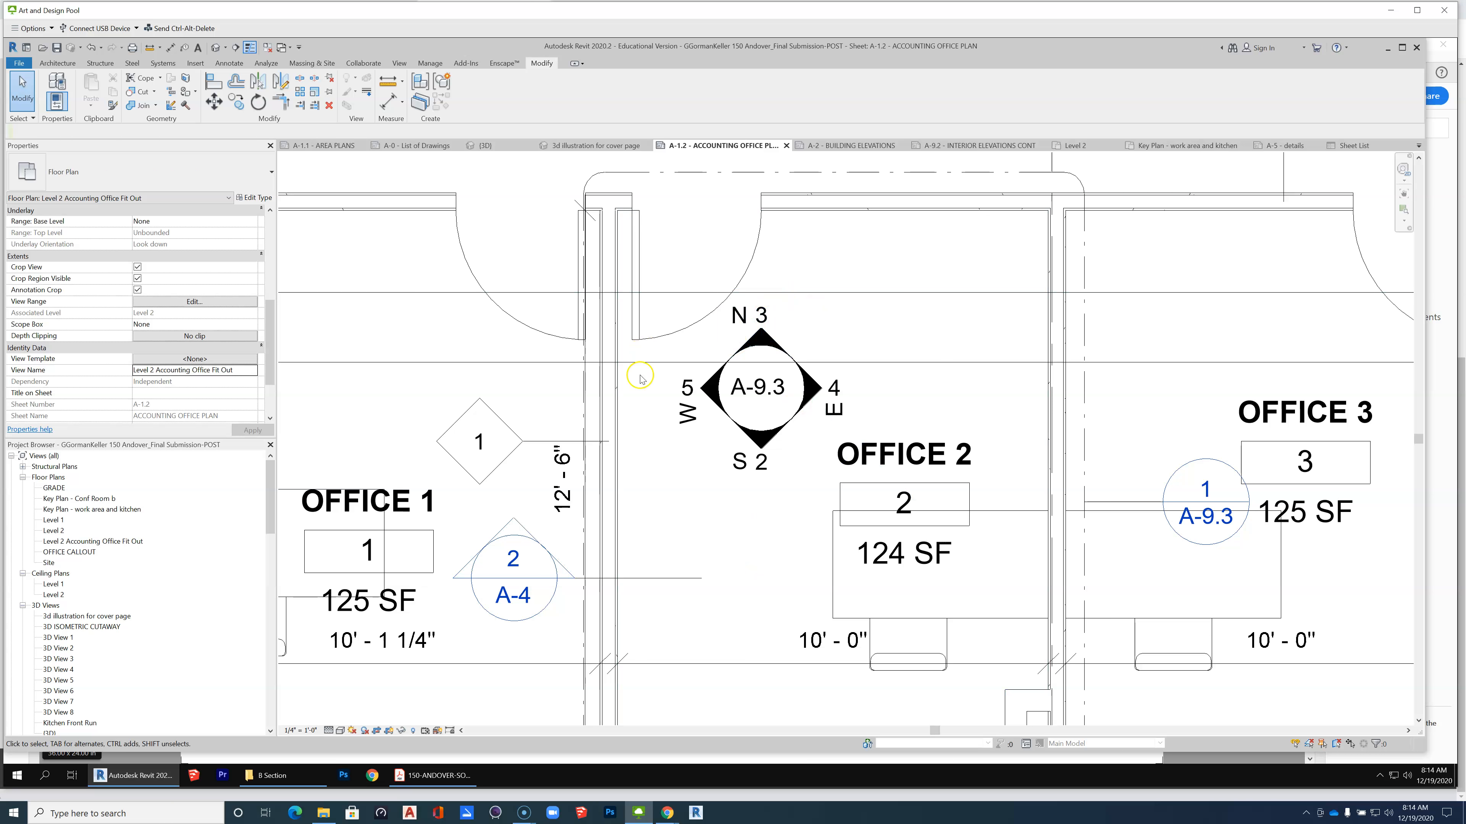
# Try to clear the view name of the WEST WALL CONF ROOM B elevation on Conf. Room B's marker.
pyautogui.scroll(-2, 638, 373)
pyautogui.scroll(-3, 716, 635)
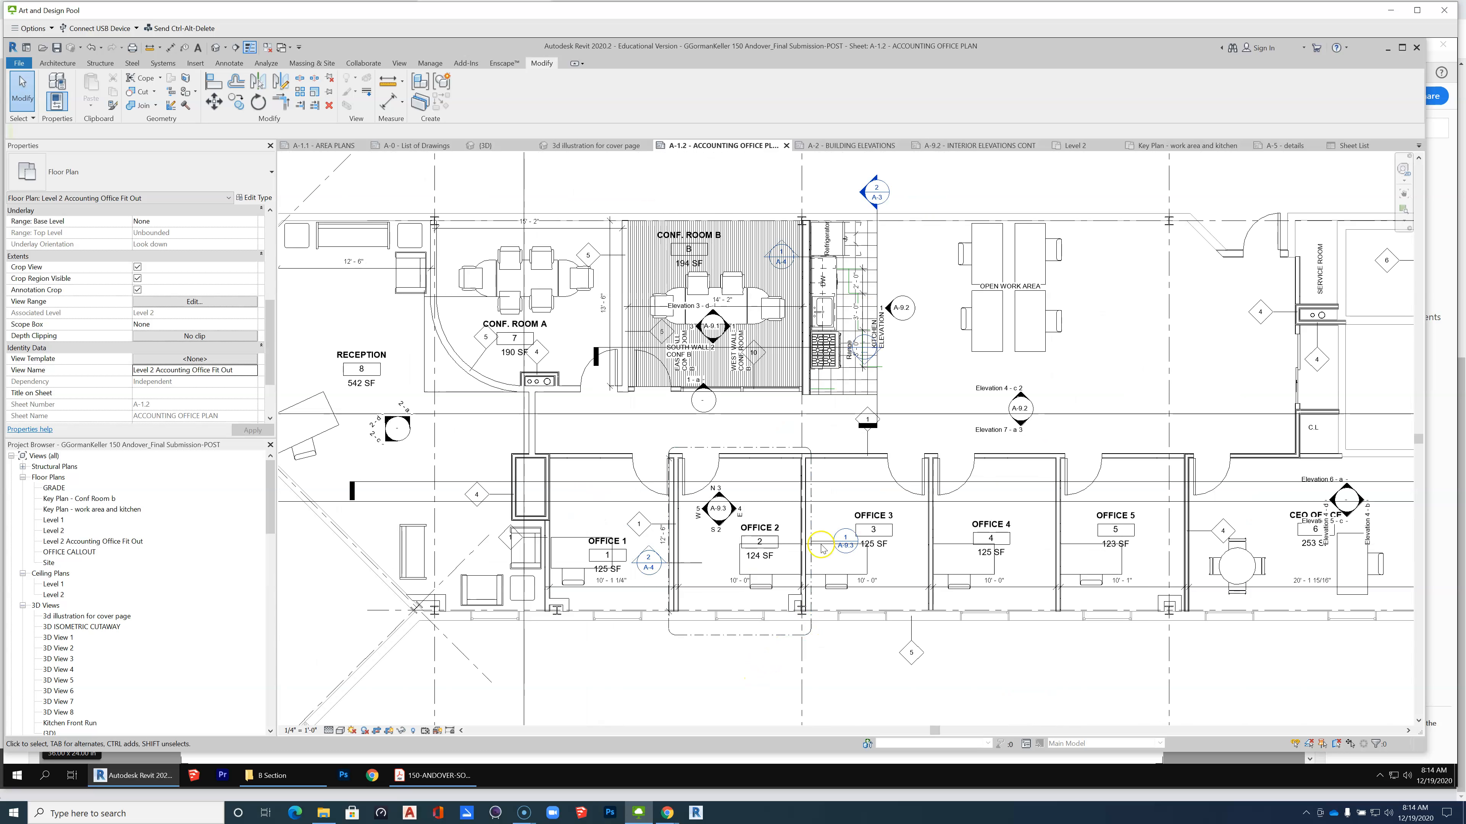
pyautogui.scroll(2, 694, 328)
pyautogui.scroll(4, 694, 328)
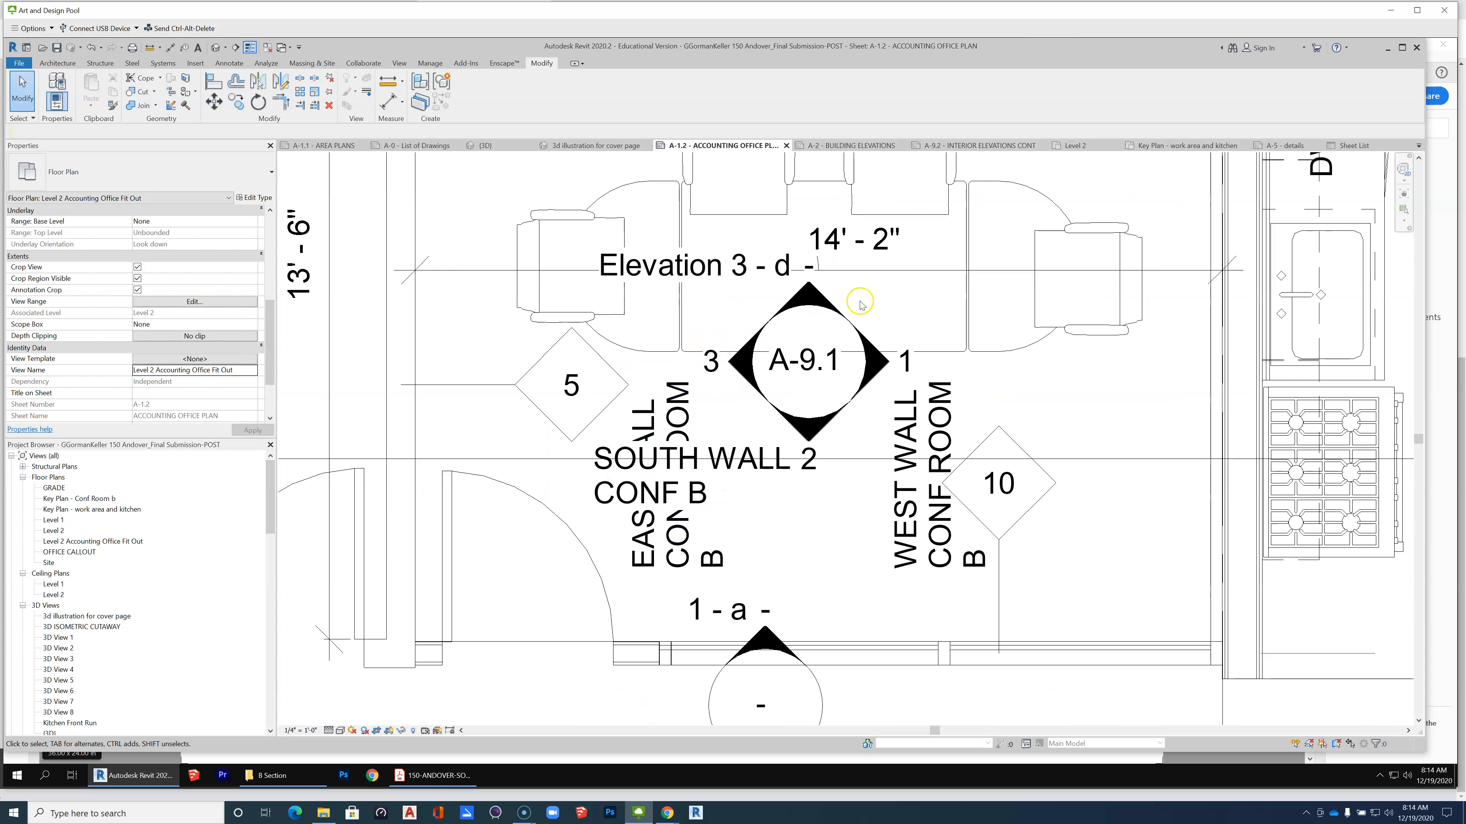
pyautogui.click(873, 345)
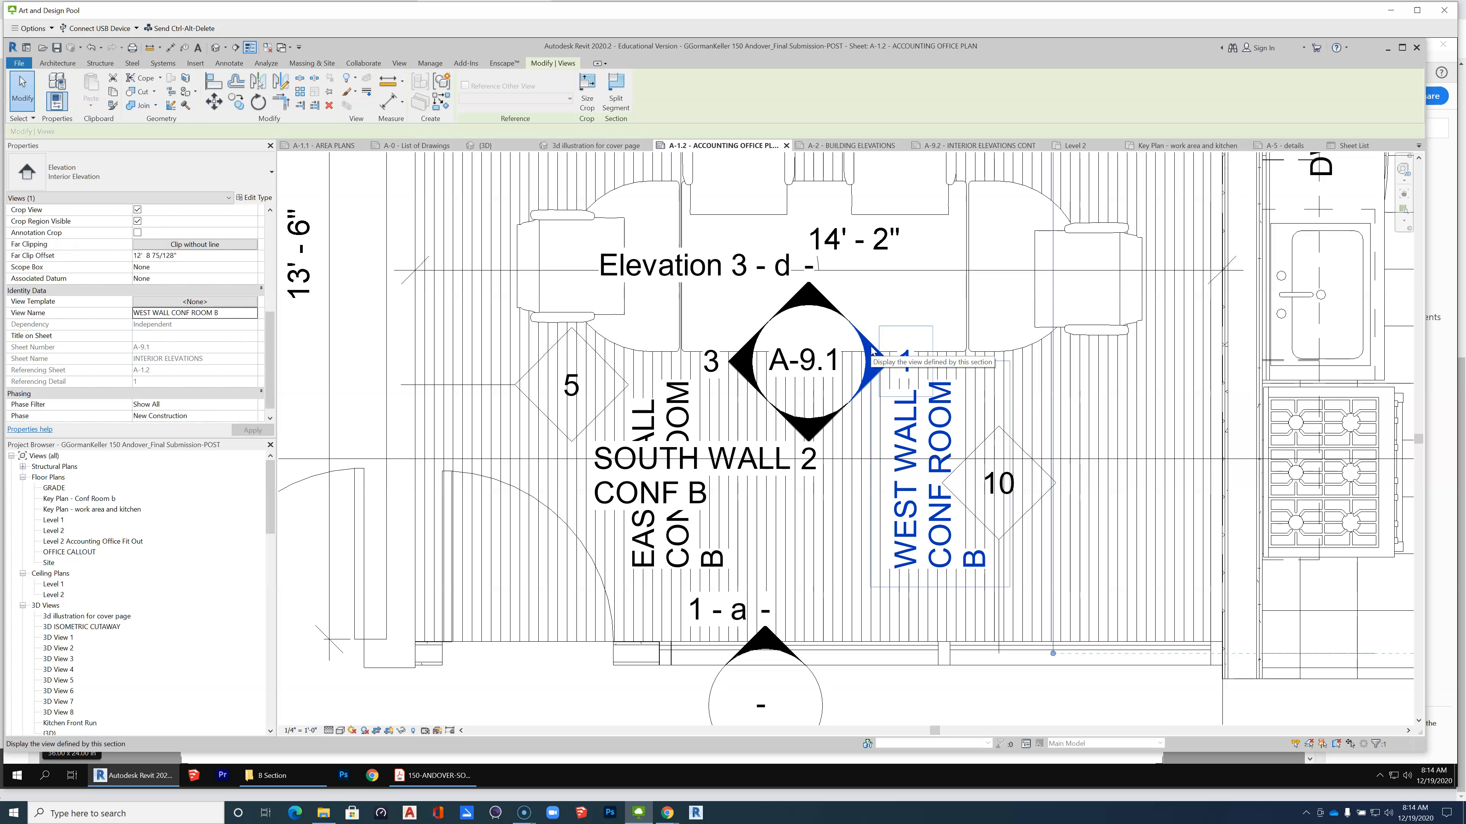
pyautogui.click(247, 312)
pyautogui.press('BackSpace')
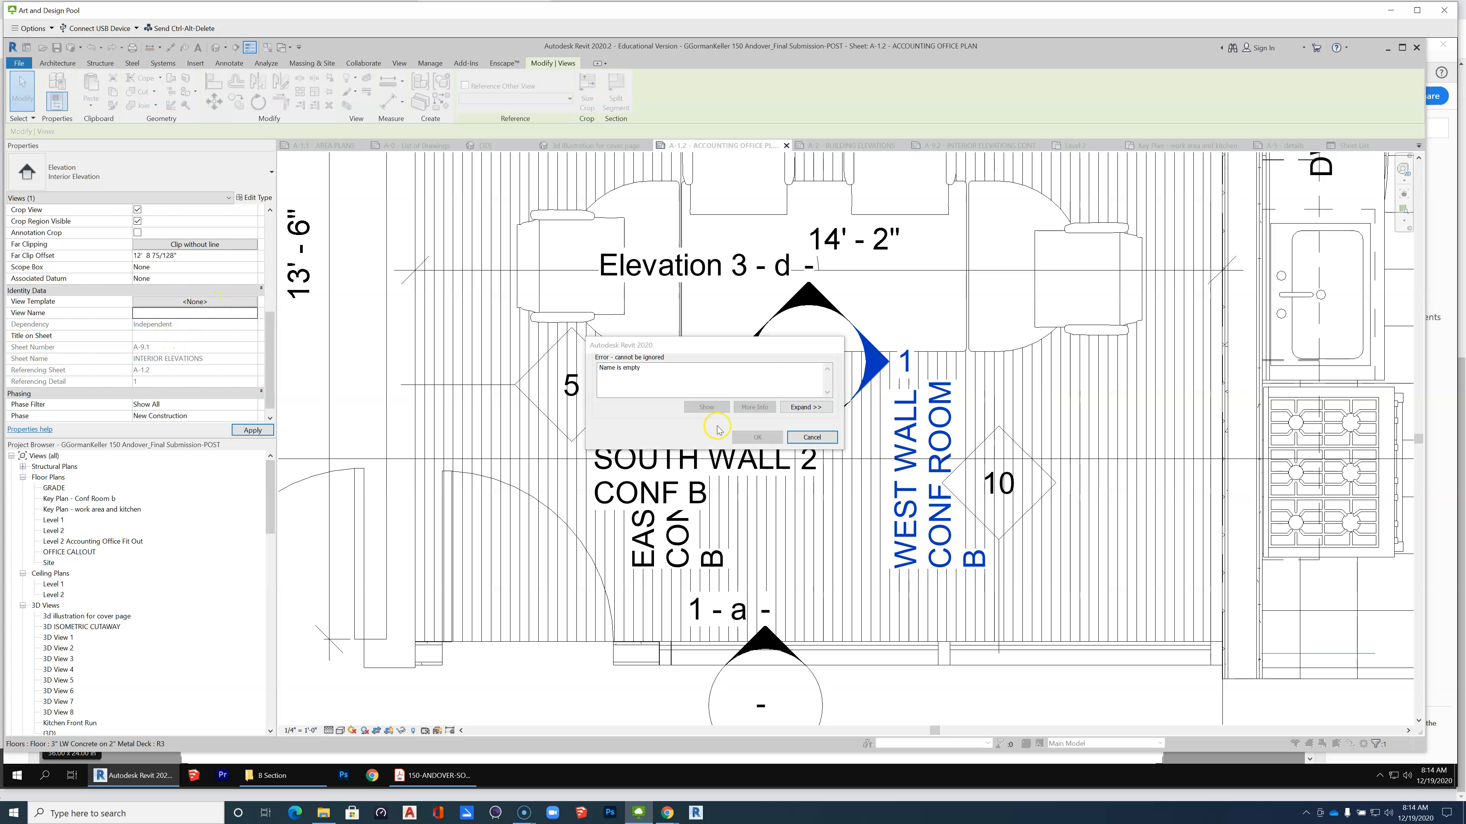
pyautogui.click(812, 437)
# Try to rename the WEST WALL CONF ROOM B elevation view as E, leaving its title on sheet blank.
pyautogui.press('BackSpace')
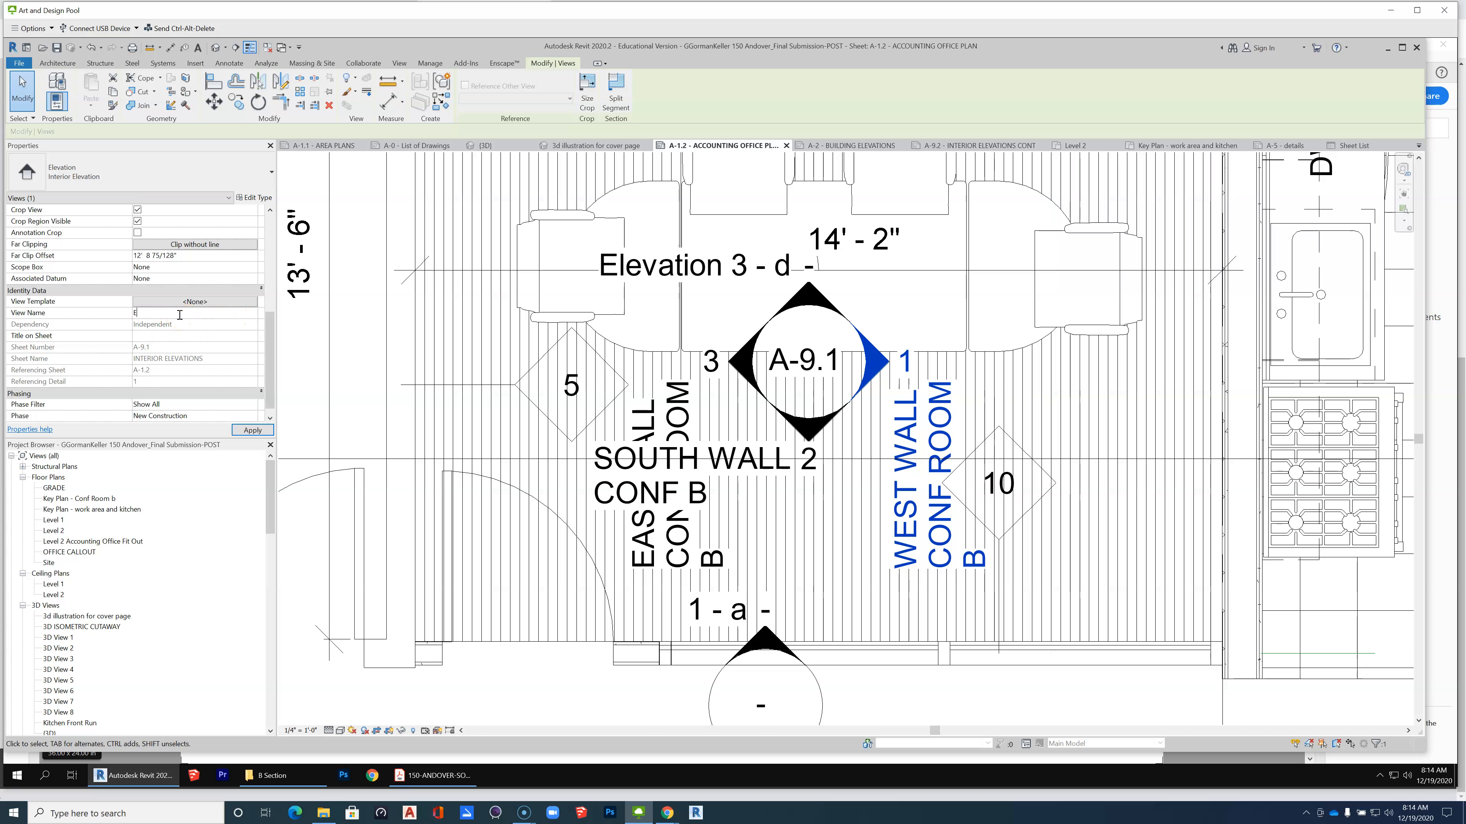
pyautogui.click(154, 341)
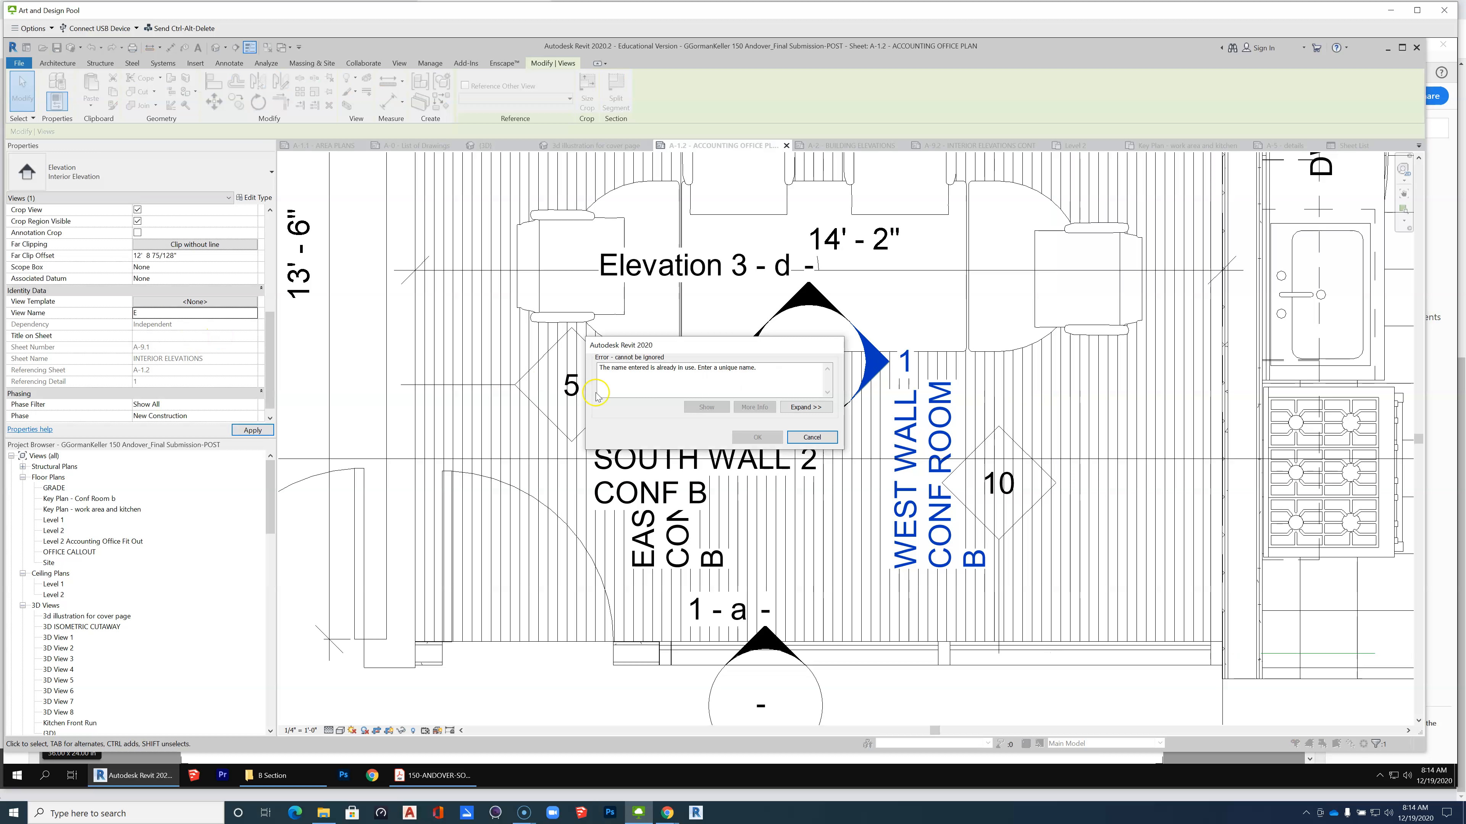
pyautogui.click(812, 438)
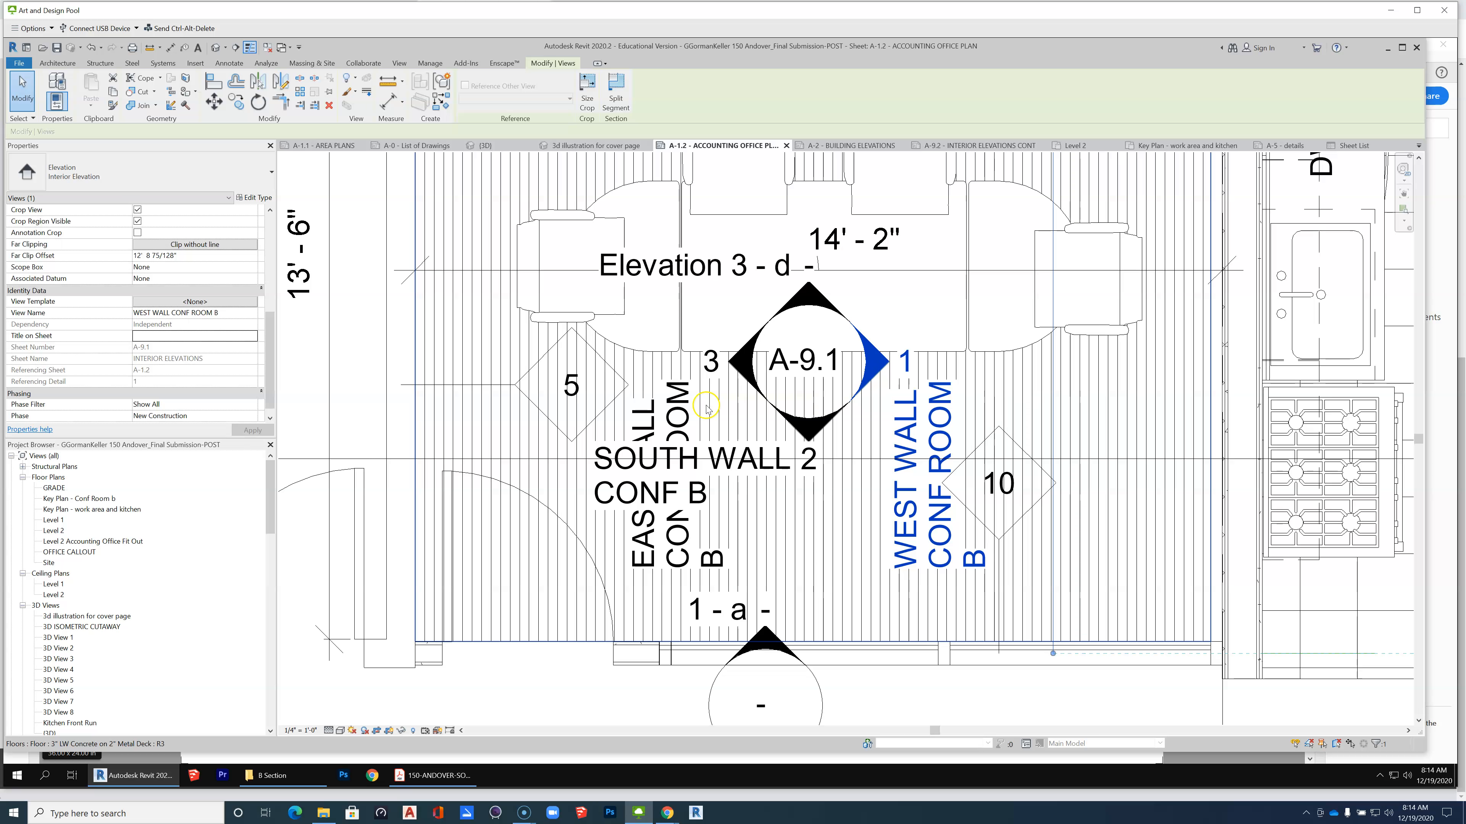
pyautogui.click(235, 312)
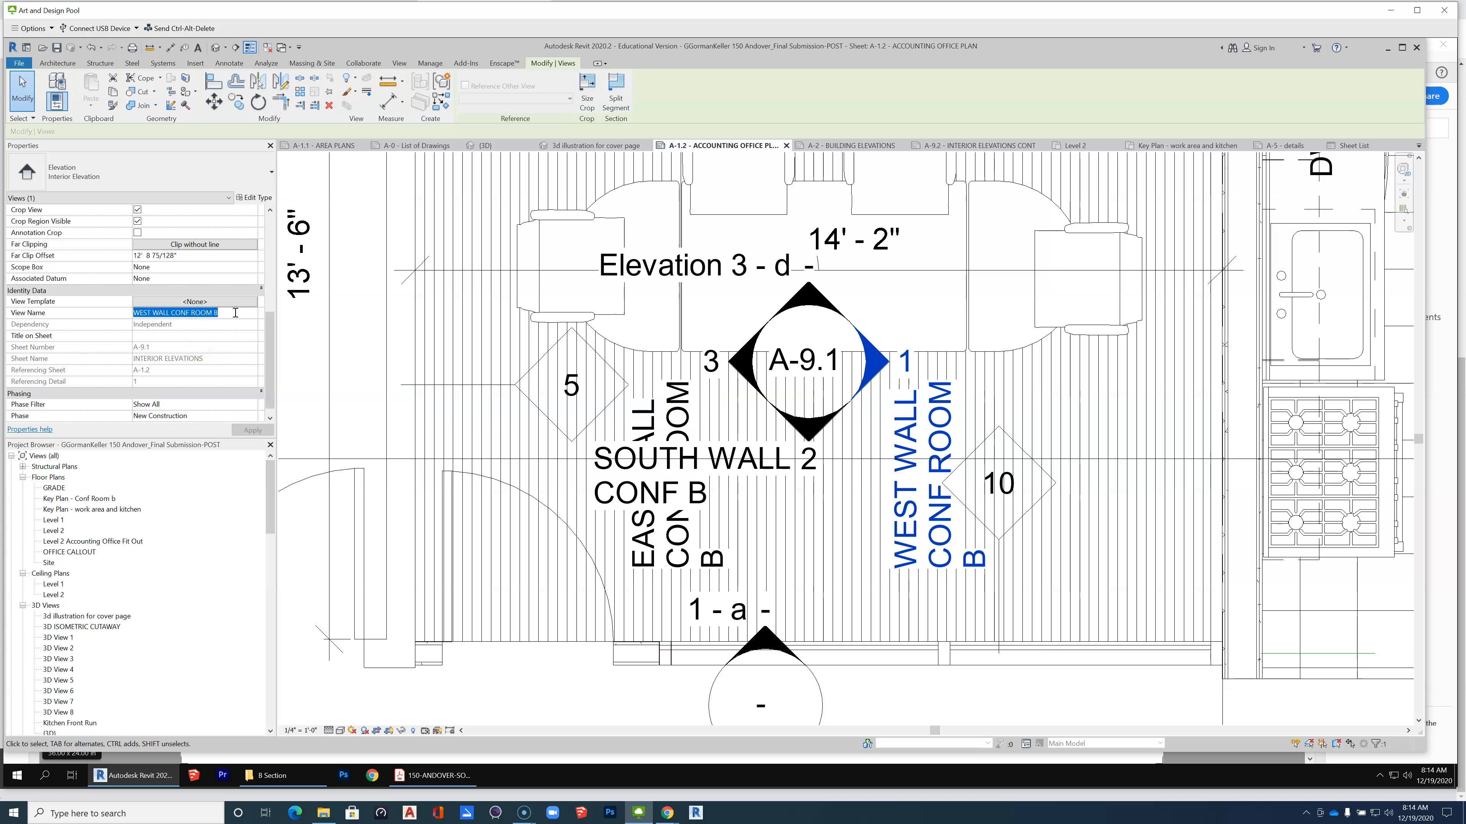
pyautogui.write('E')
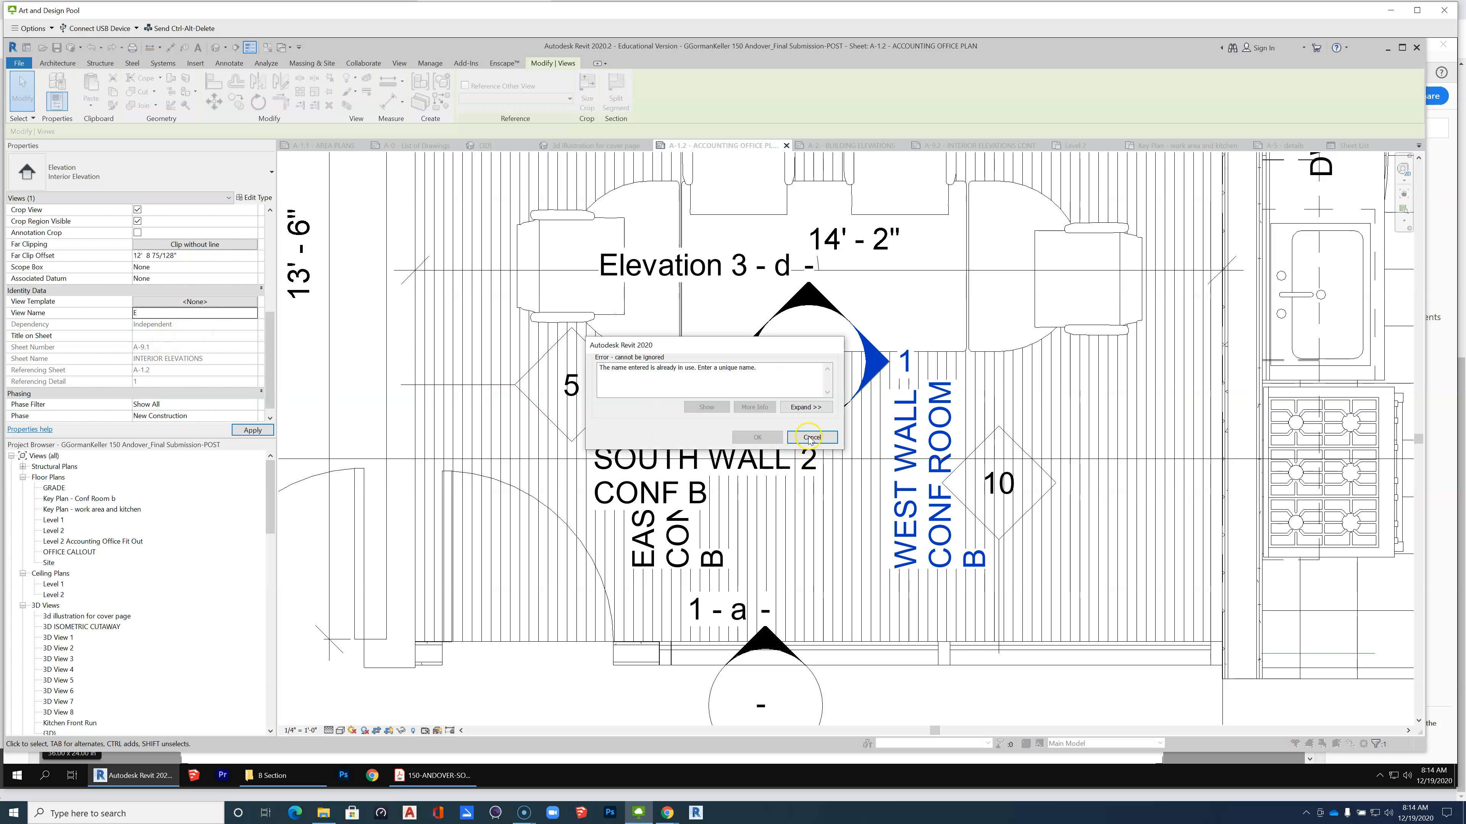
pyautogui.click(810, 437)
pyautogui.click(182, 337)
pyautogui.click(182, 338)
pyautogui.click(779, 536)
pyautogui.scroll(-5, 847, 474)
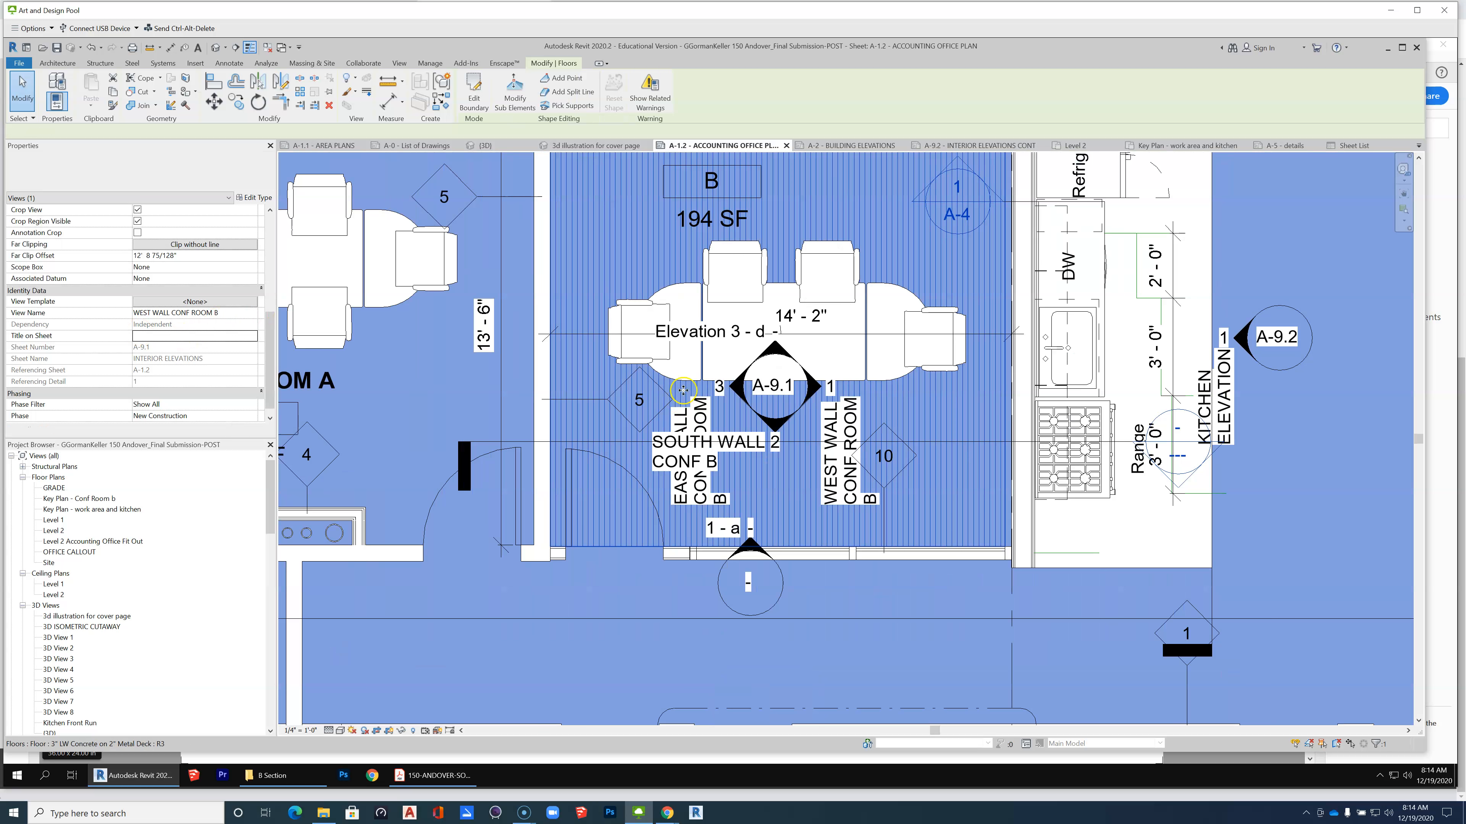
pyautogui.press('Escape')
# Review the elevation markers across the accounting office plan, and examine the kitchen elevation and Elevation 7 - a on sheet A-9.2.
pyautogui.scroll(-4, 870, 488)
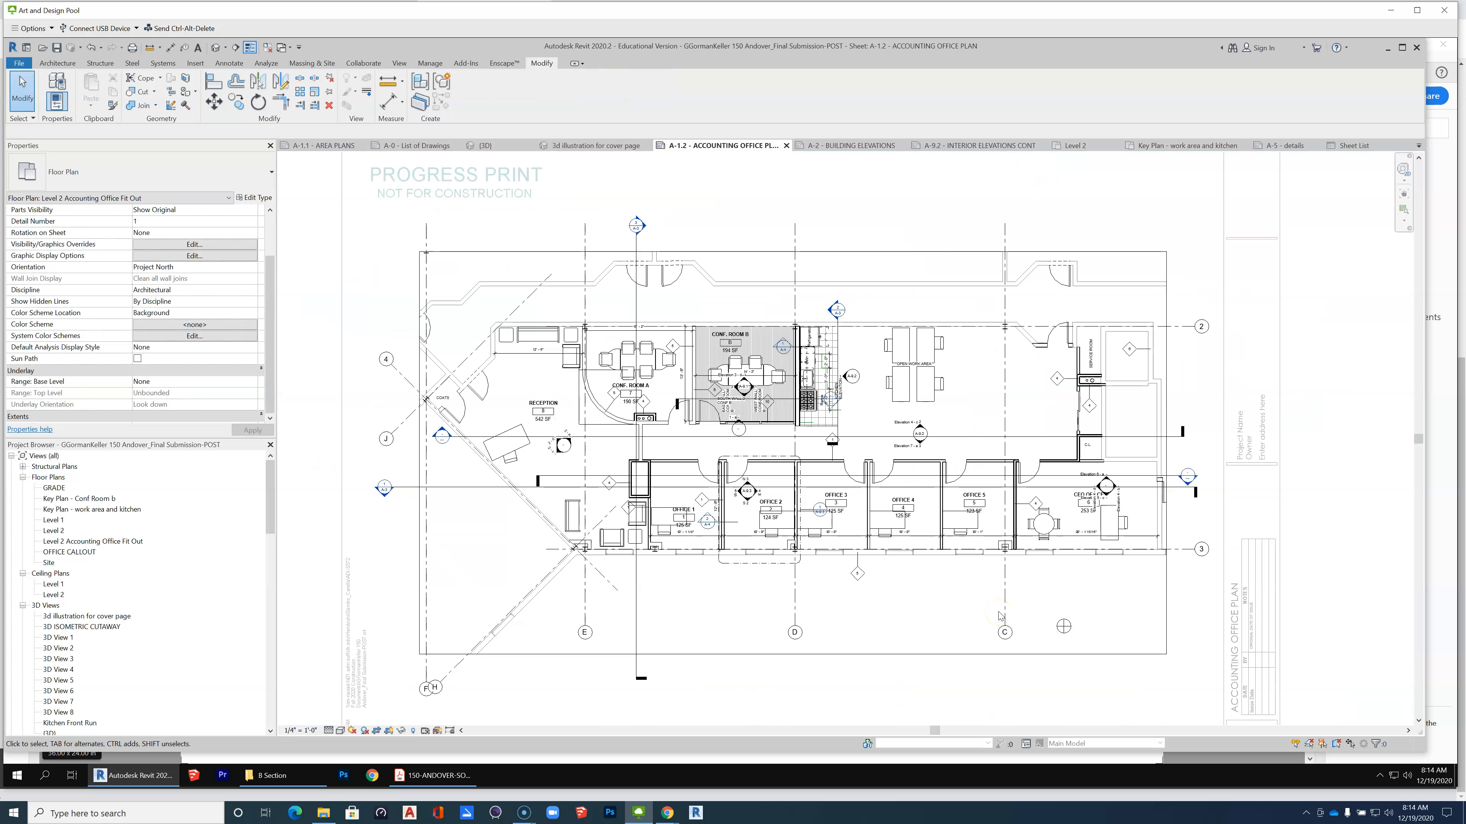
pyautogui.scroll(3, 893, 536)
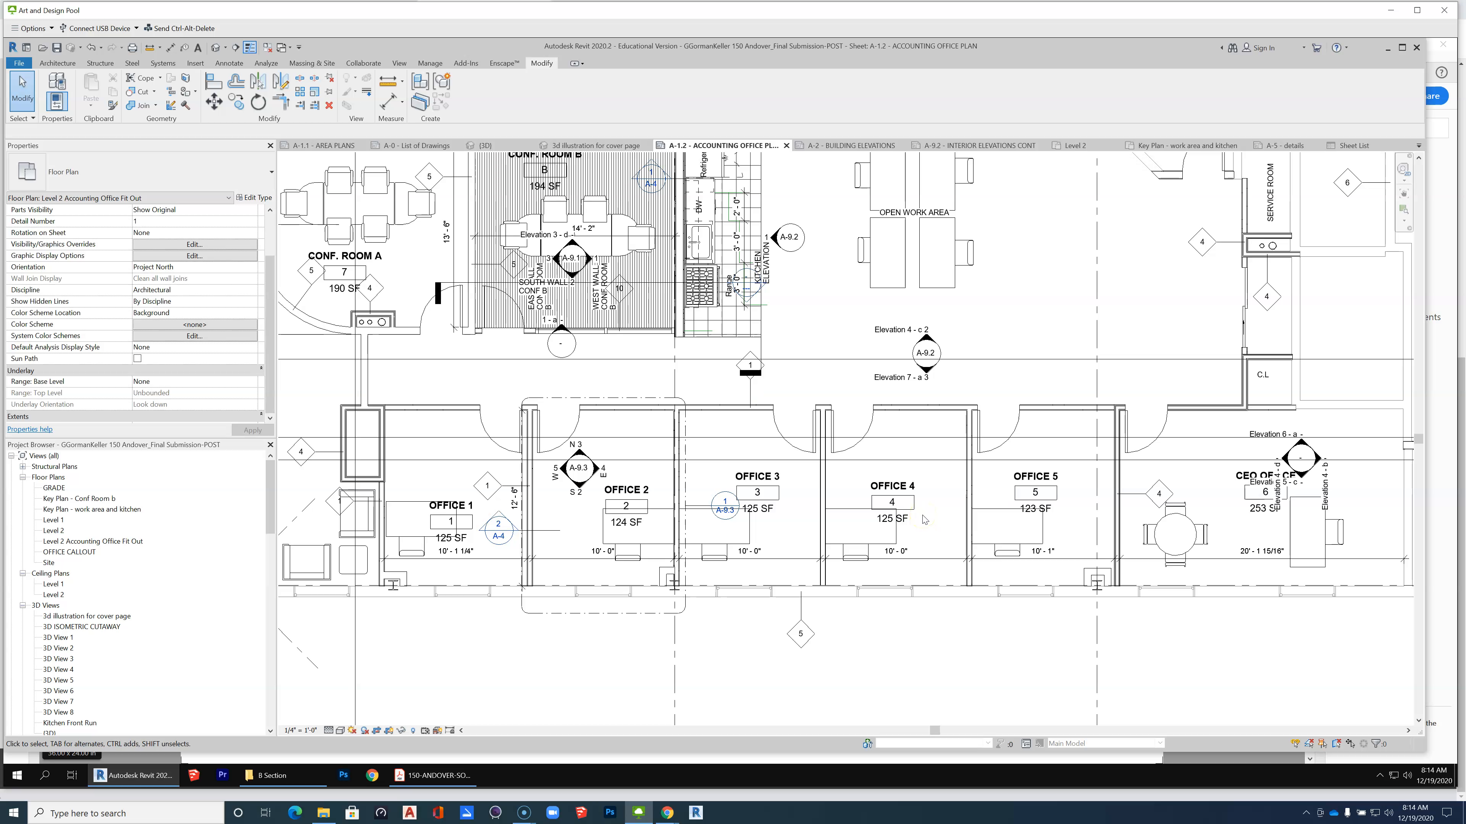
pyautogui.scroll(-2, 923, 520)
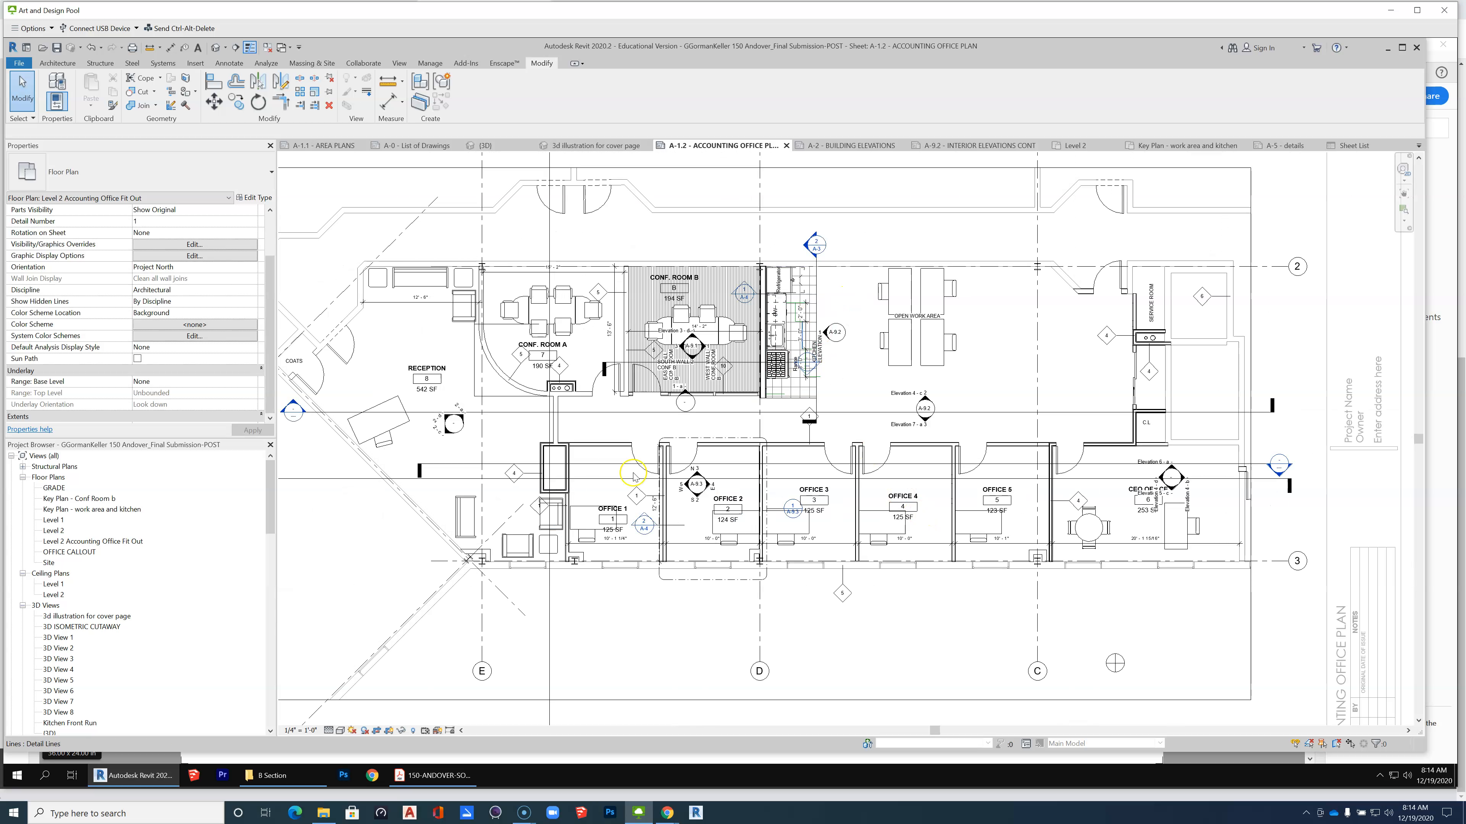
pyautogui.scroll(2, 815, 343)
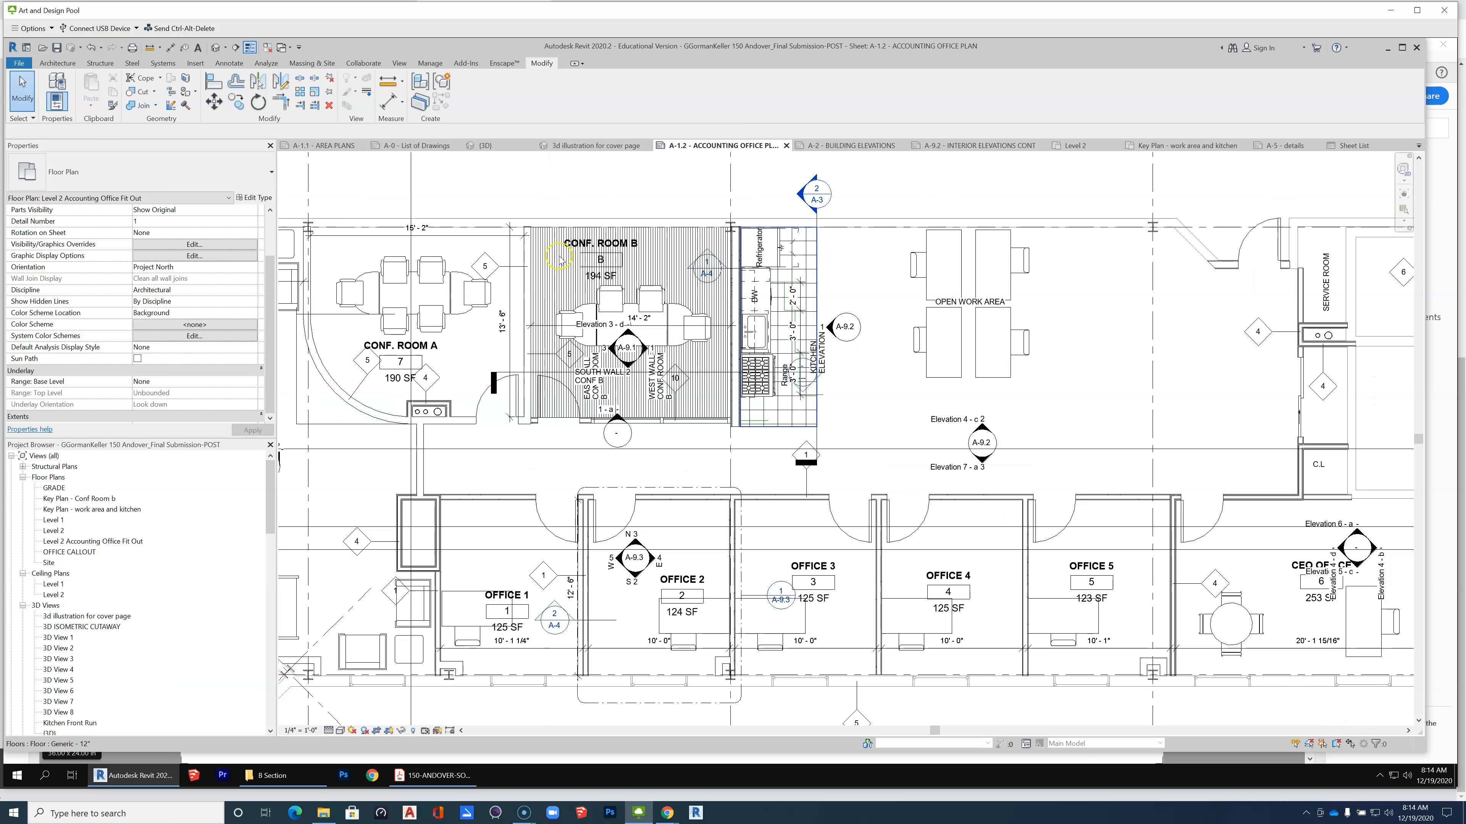
pyautogui.click(1009, 149)
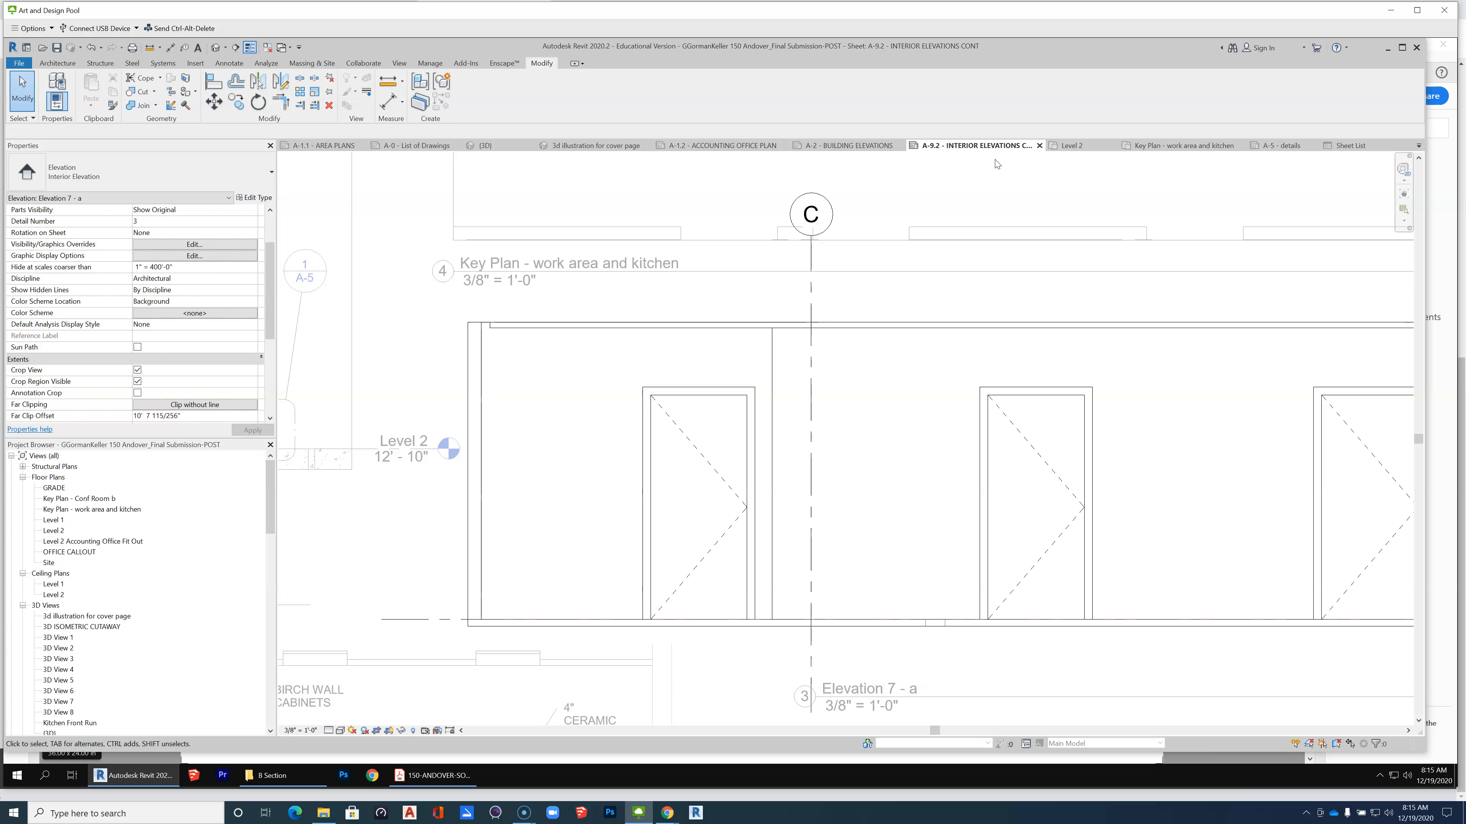
pyautogui.scroll(-6, 848, 512)
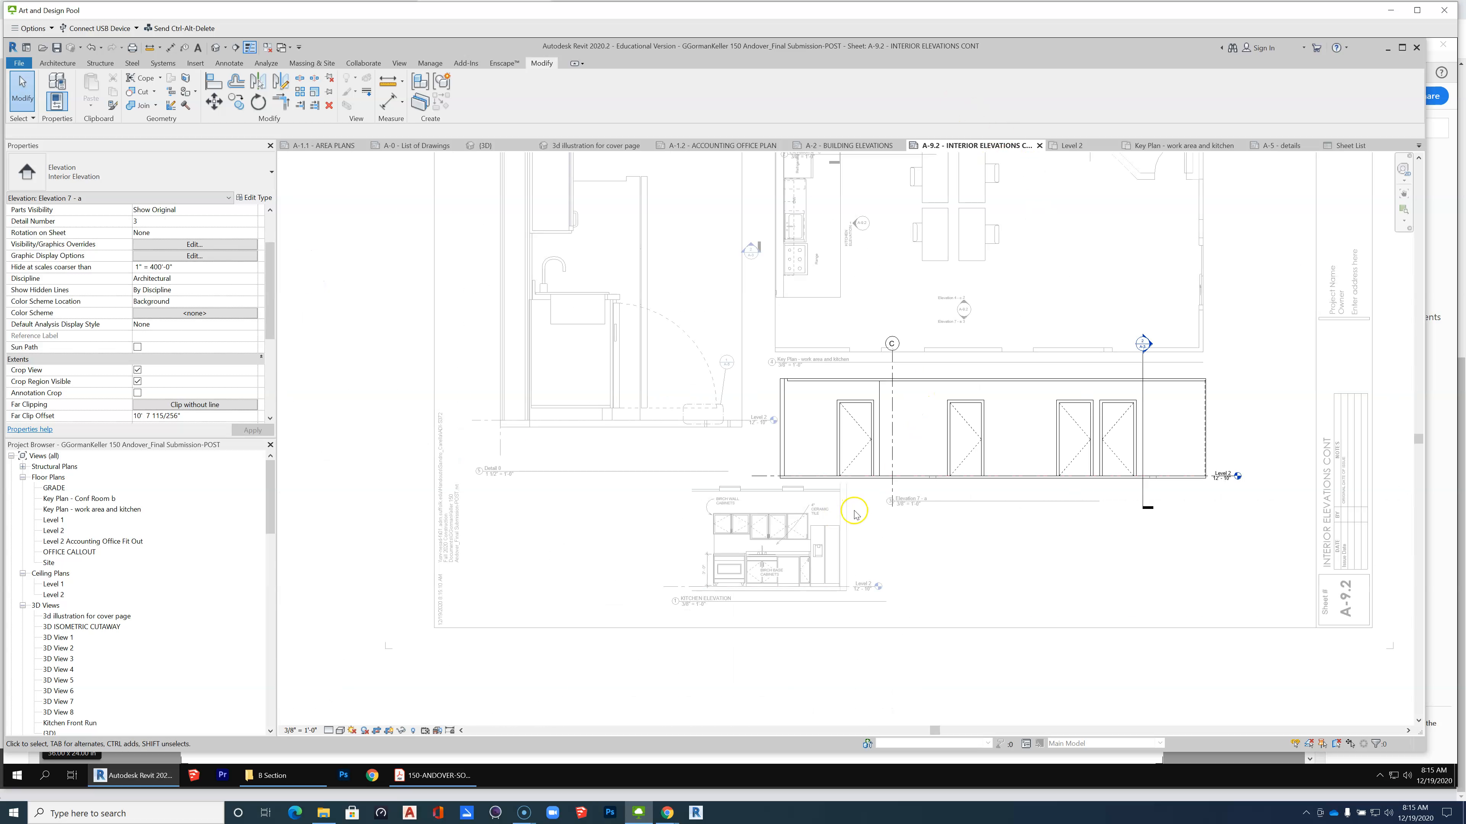
pyautogui.scroll(1, 867, 471)
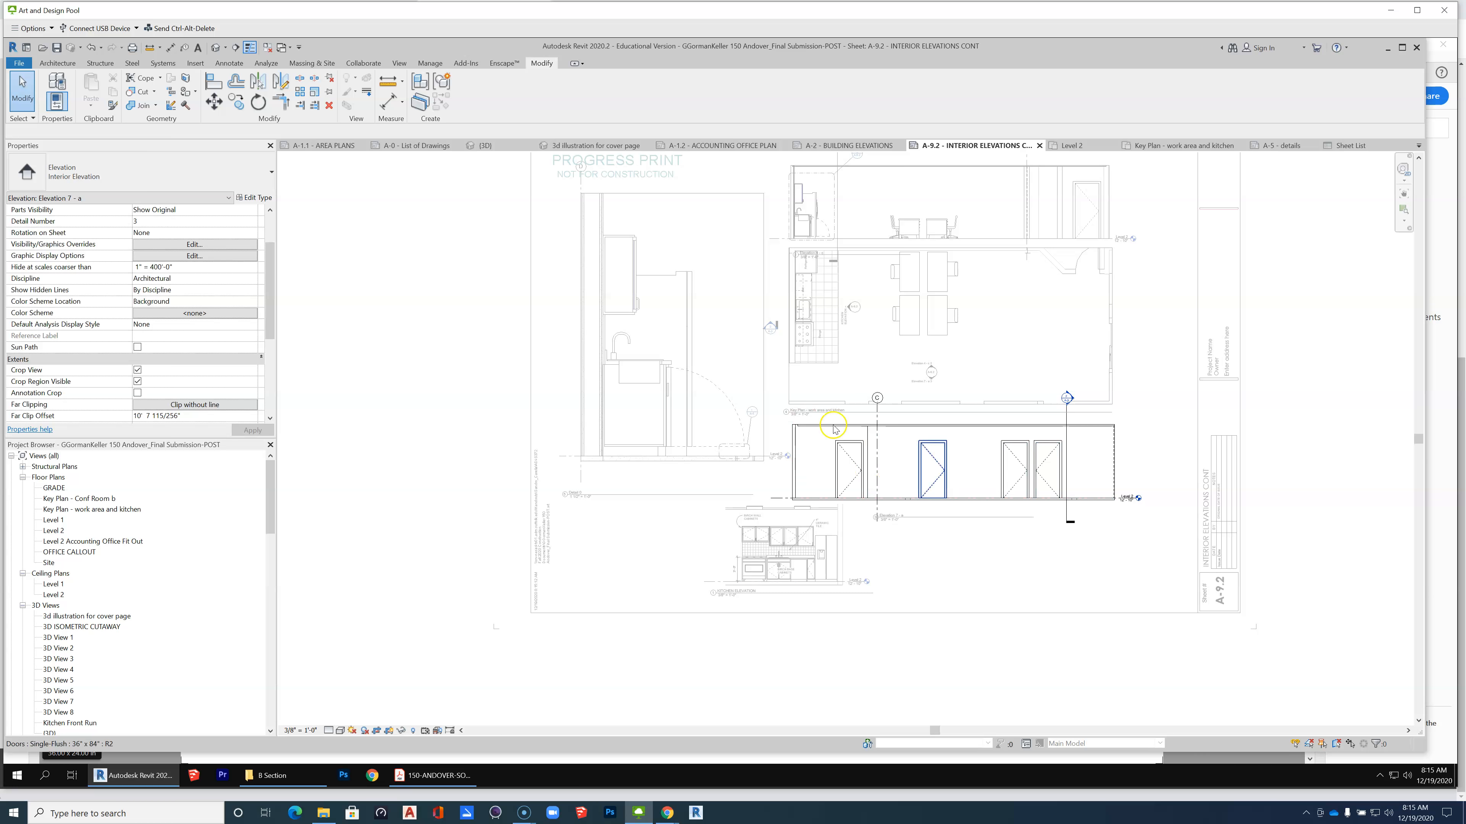
pyautogui.scroll(3, 698, 546)
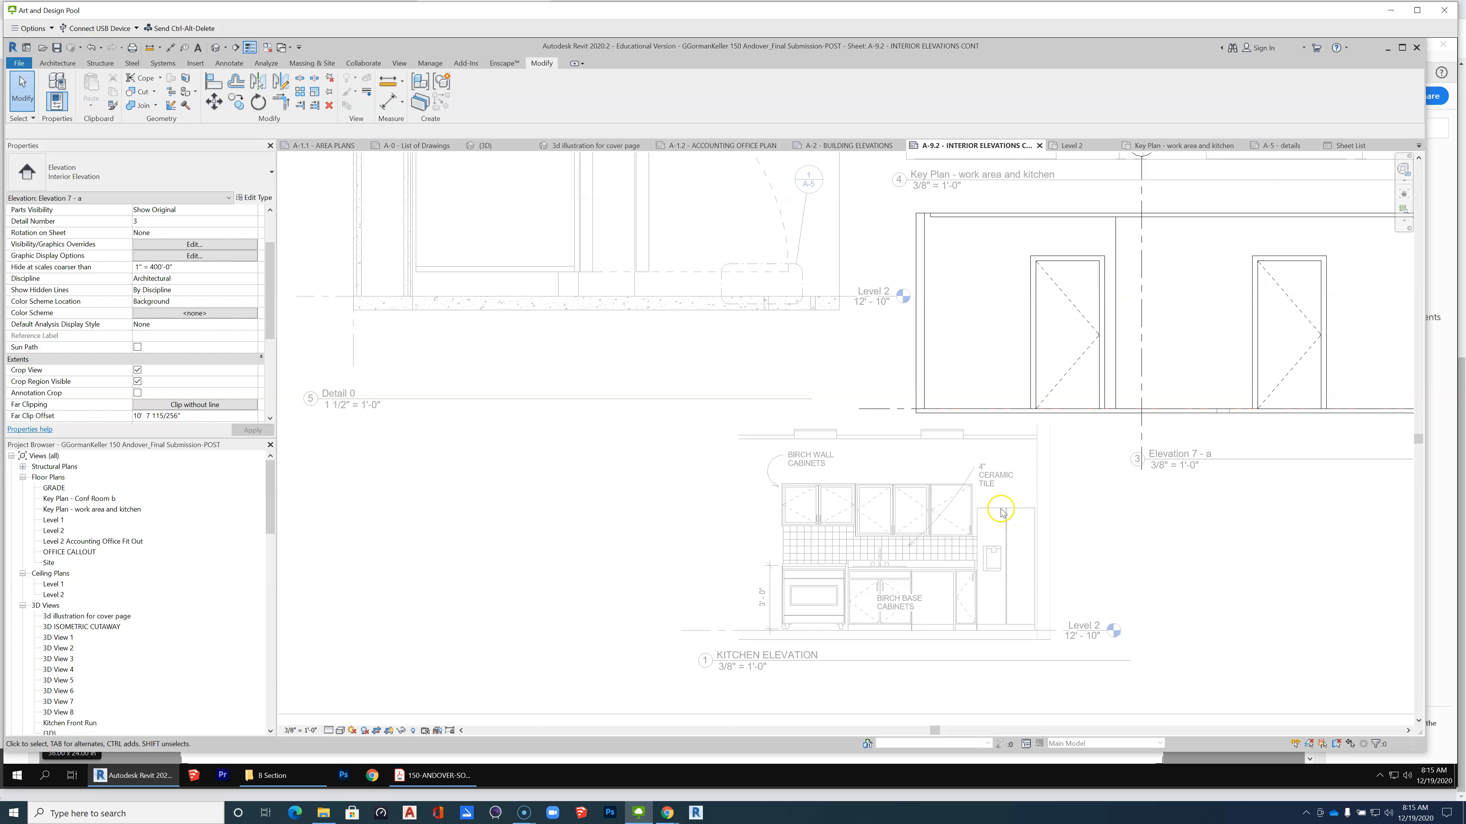
# Deactivate the Elevation 7 - a view and activate the KITCHEN ELEVATION view on the sheet.
pyautogui.rightClick(996, 496)
pyautogui.click(1032, 558)
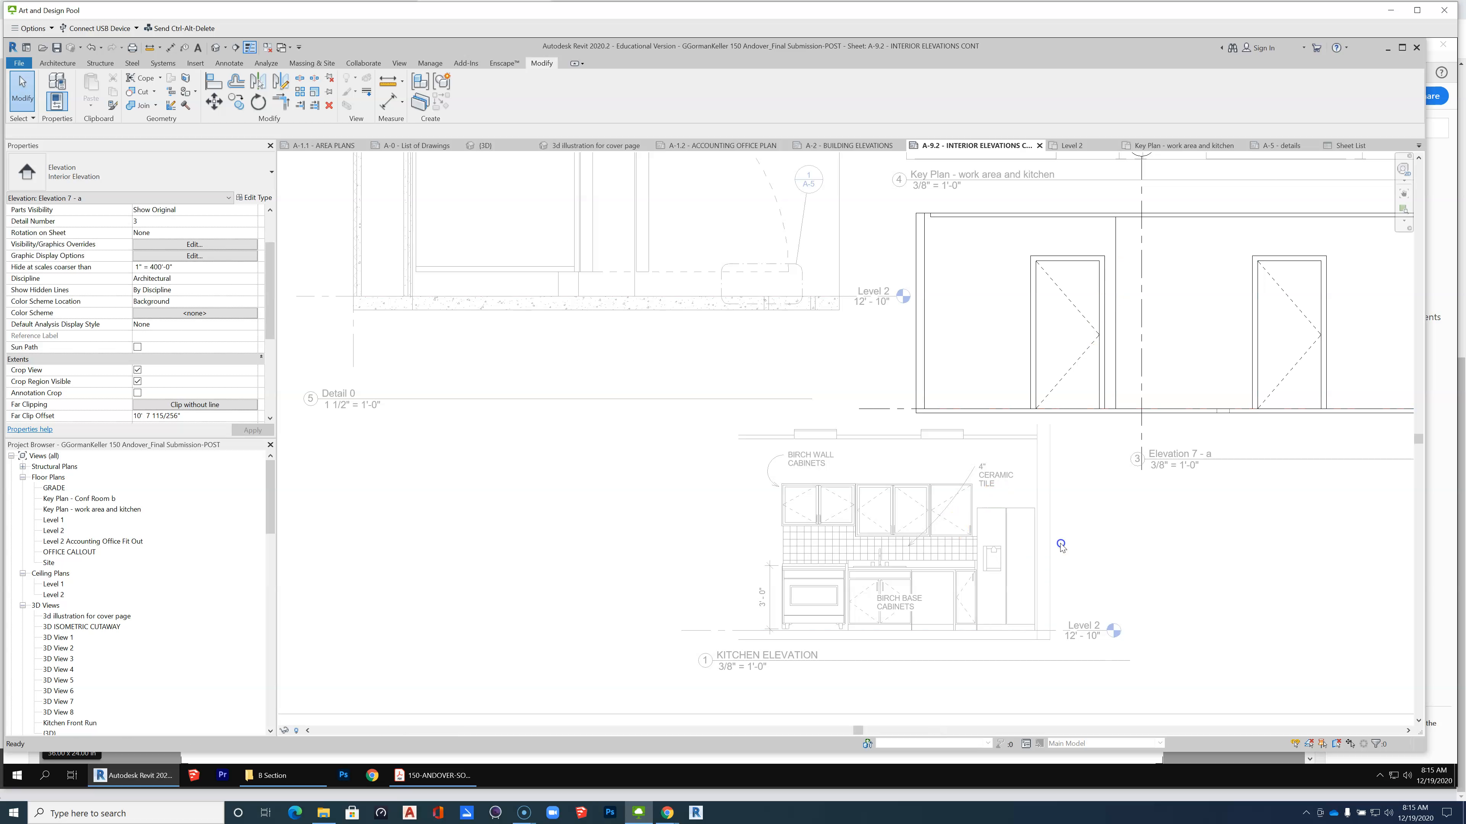
pyautogui.click(934, 552)
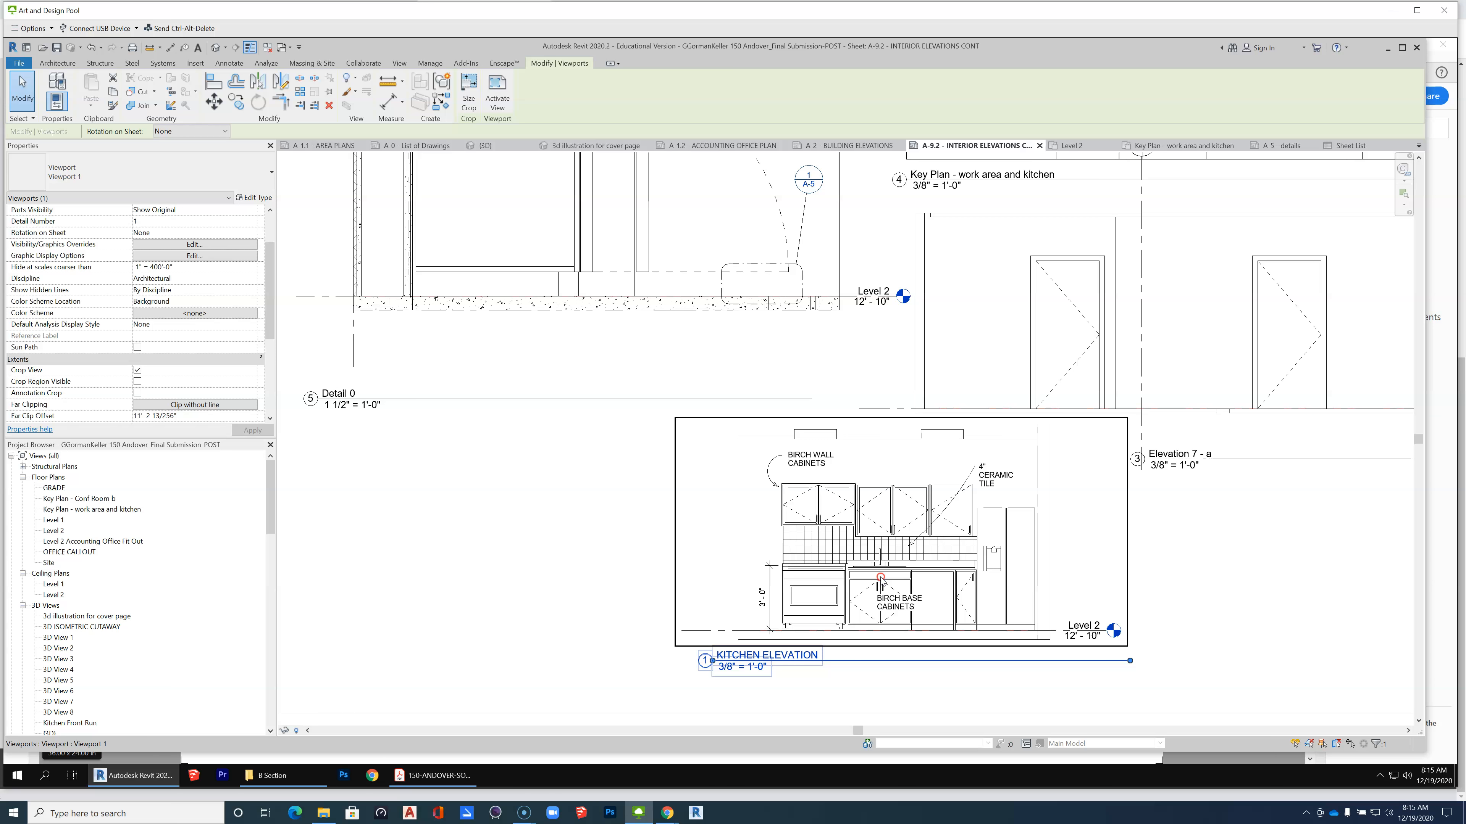
pyautogui.rightClick(880, 576)
pyautogui.click(934, 365)
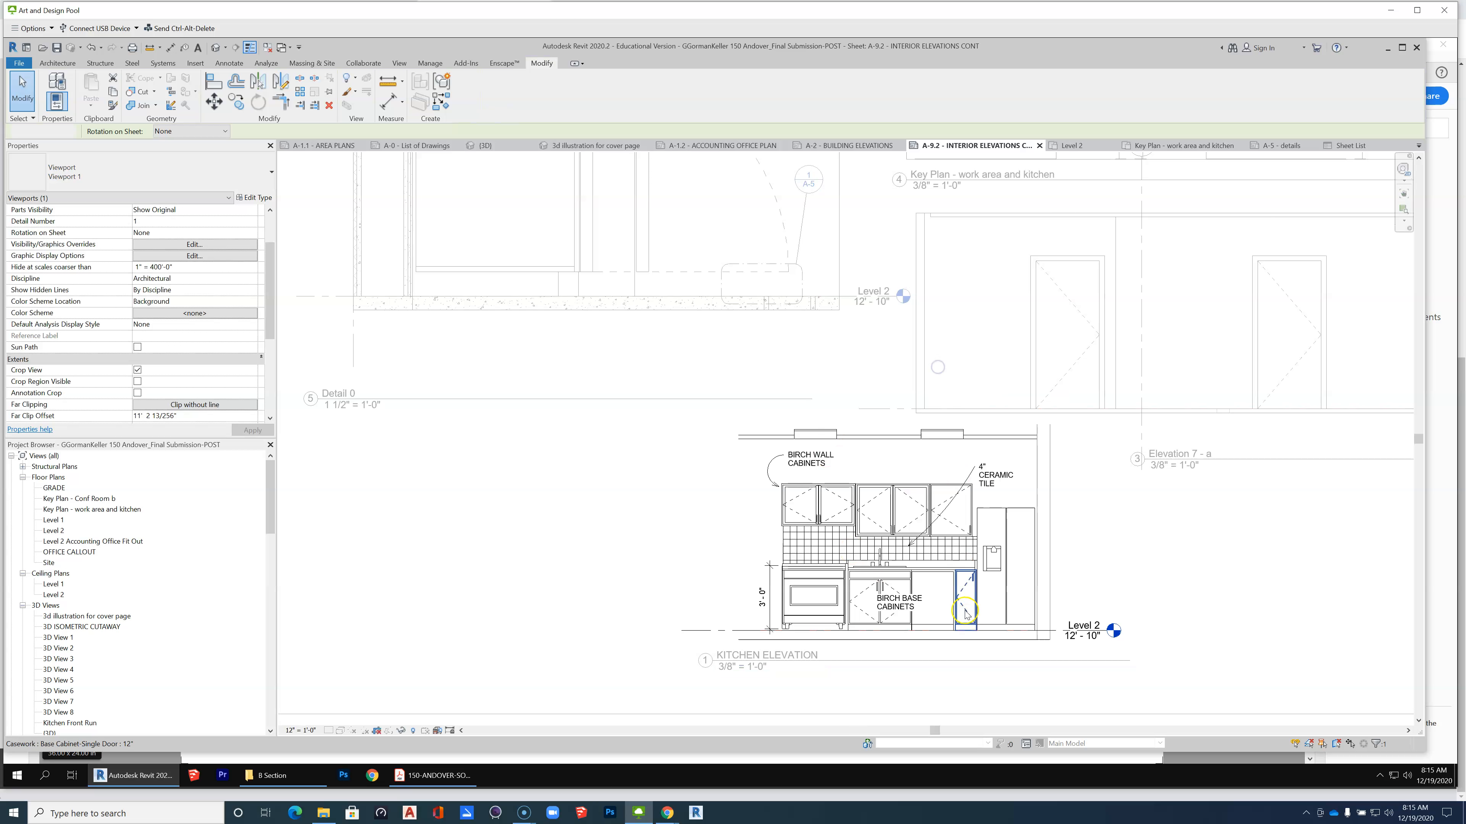
pyautogui.scroll(4, 926, 612)
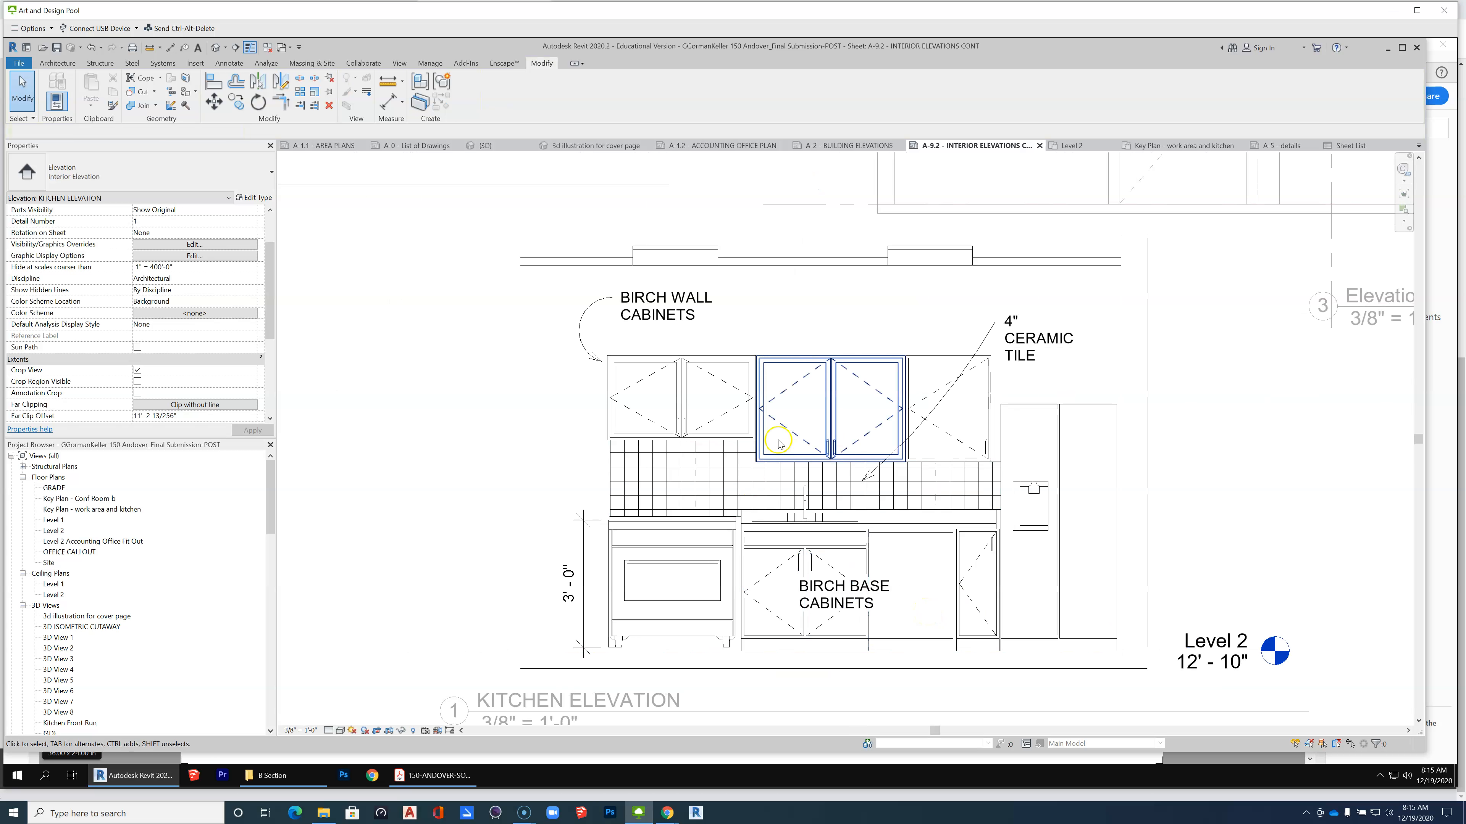
# Change the double-door glass wall cabinet above the sink to the 36" type.
pyautogui.click(719, 437)
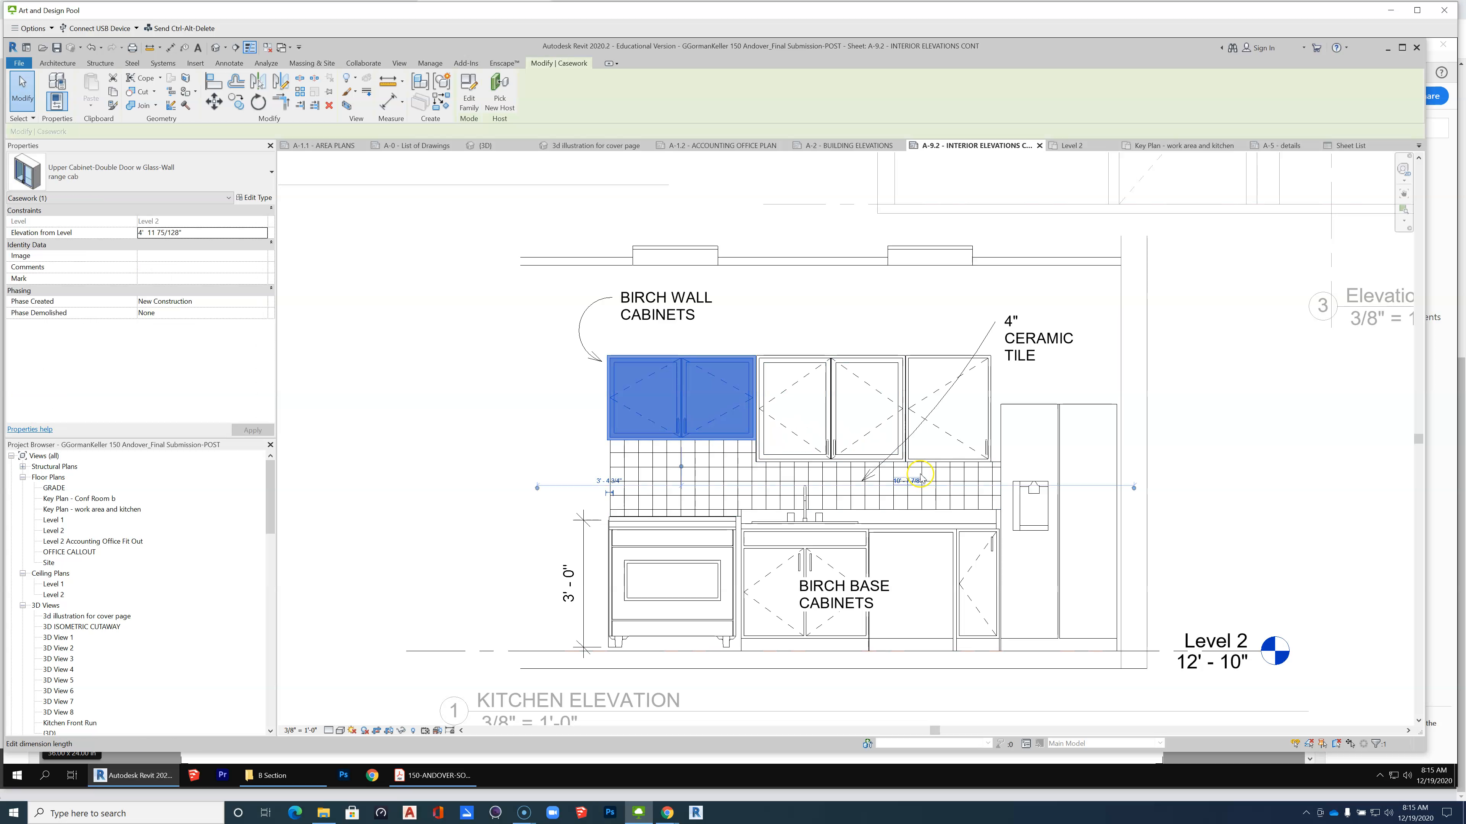
pyautogui.scroll(2, 1028, 564)
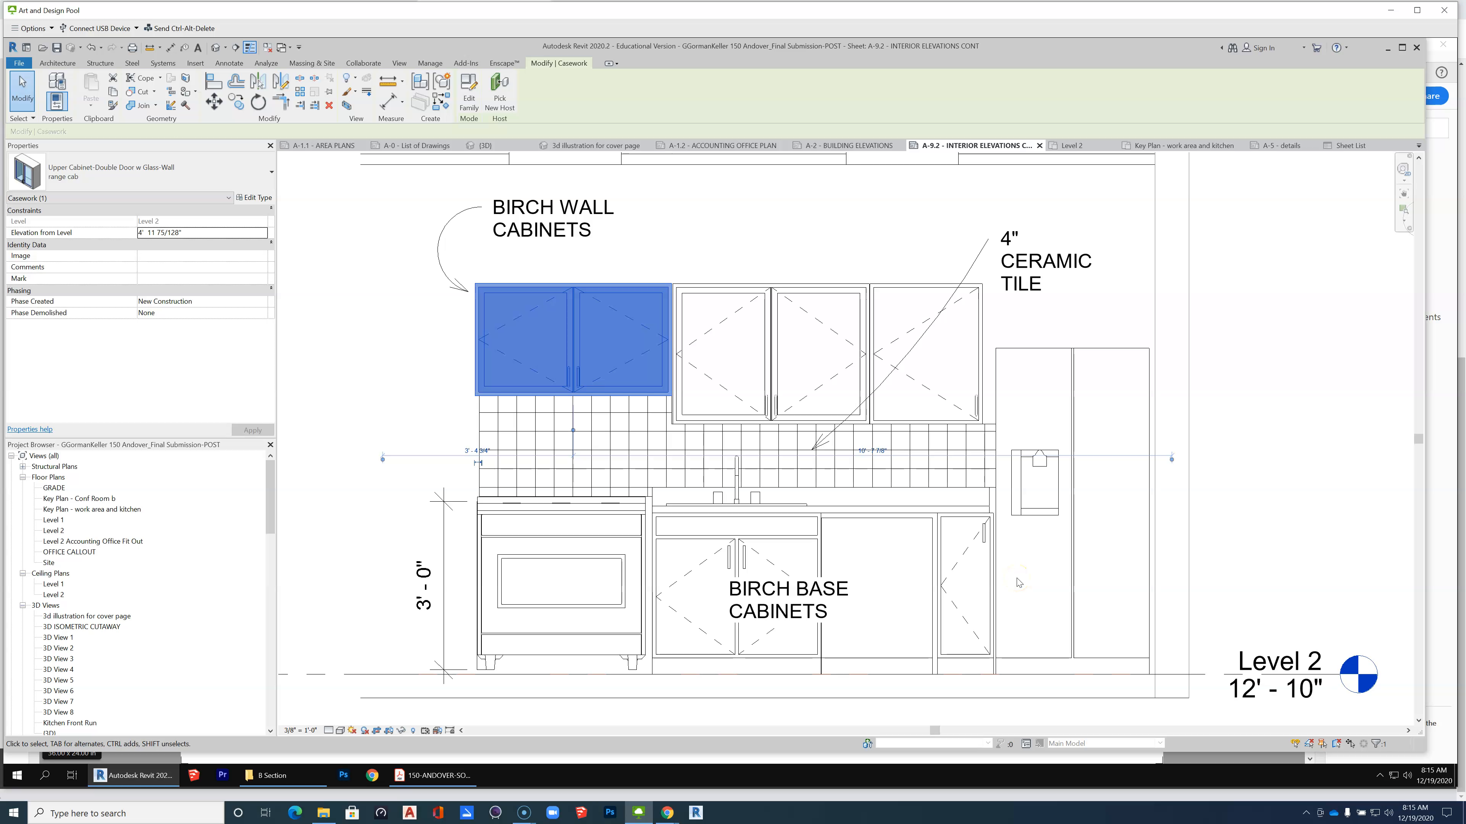
pyautogui.click(779, 540)
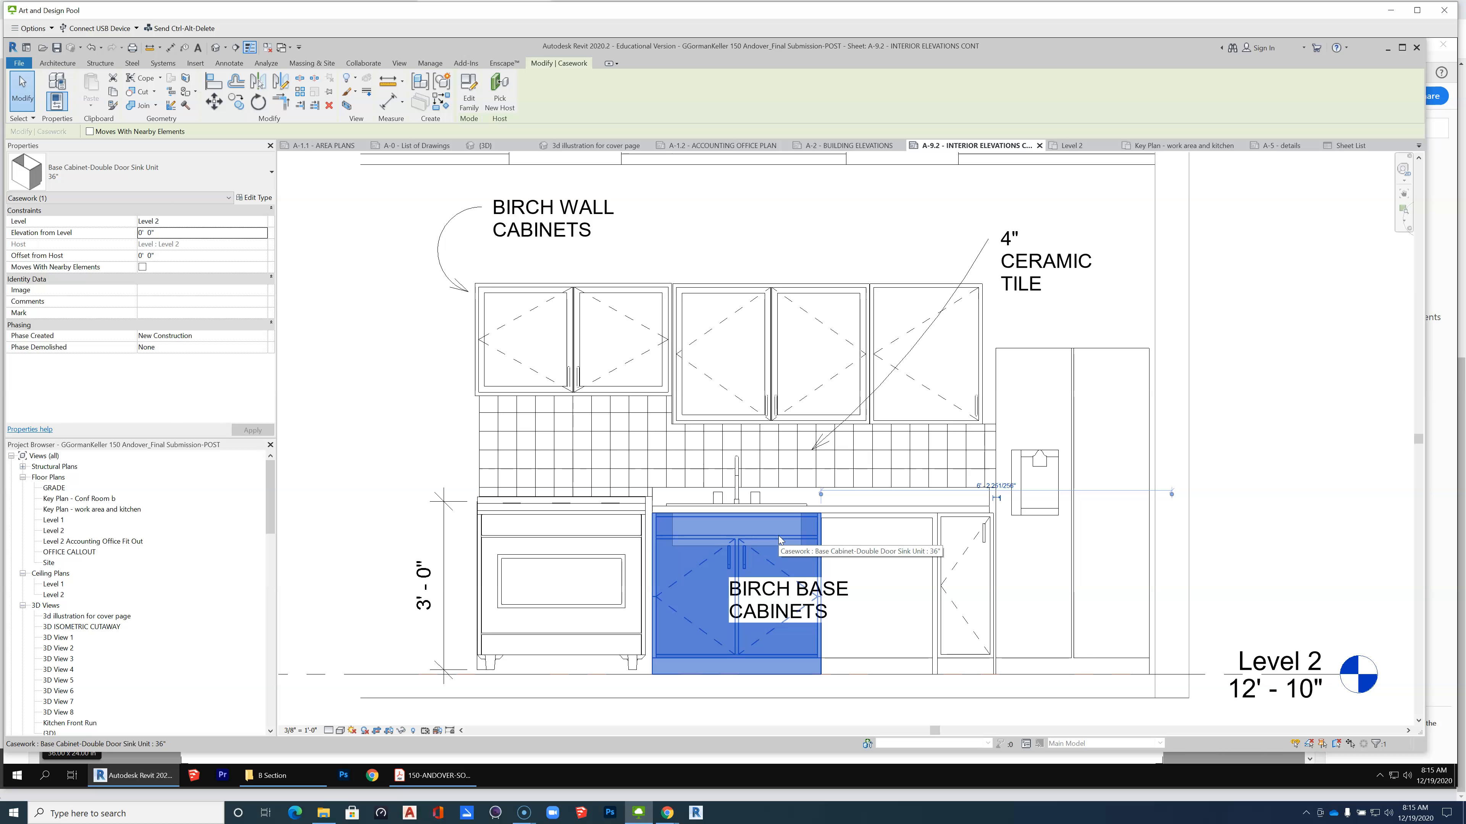
pyautogui.click(776, 359)
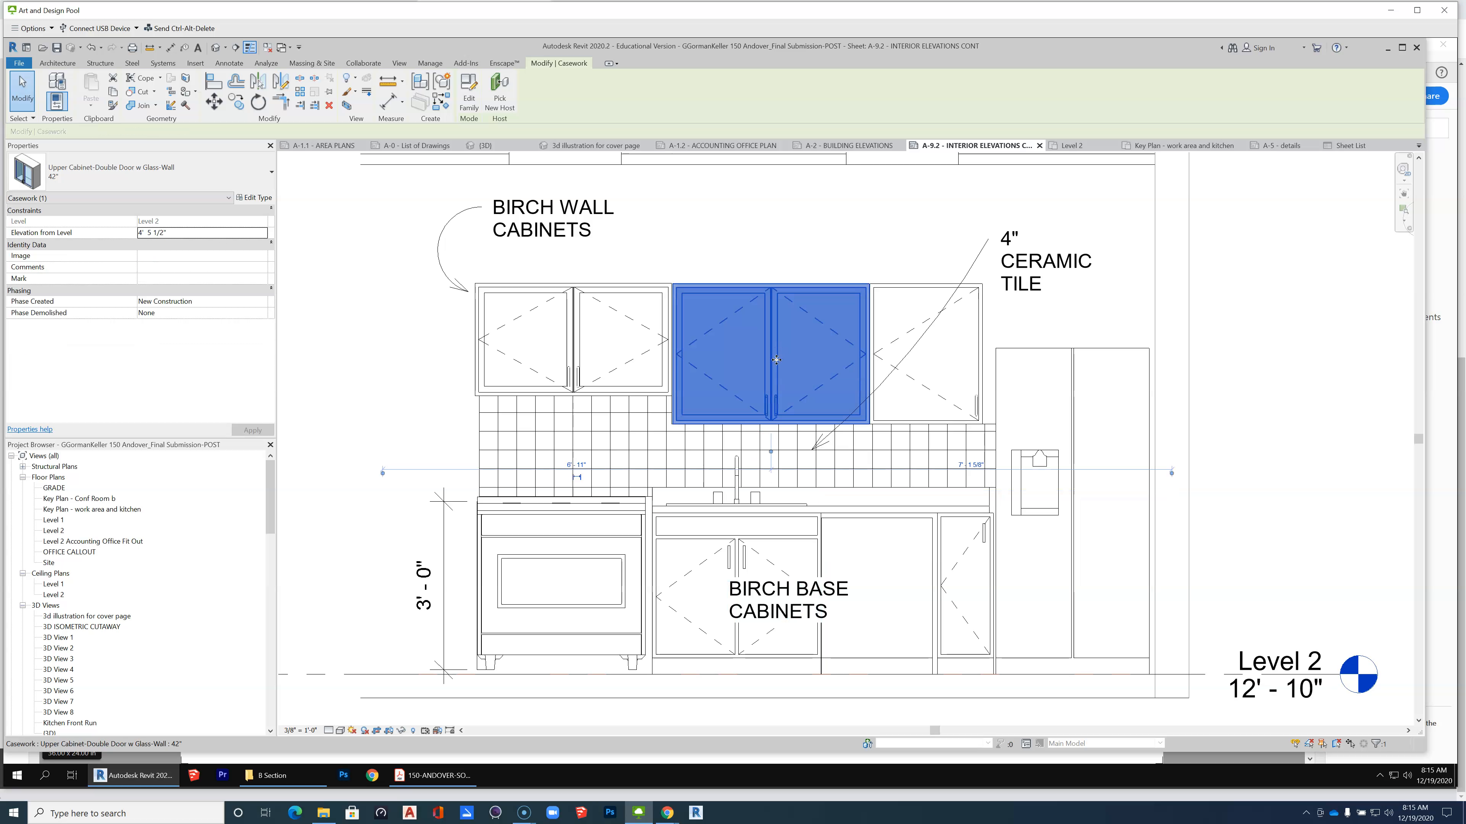
pyautogui.click(242, 169)
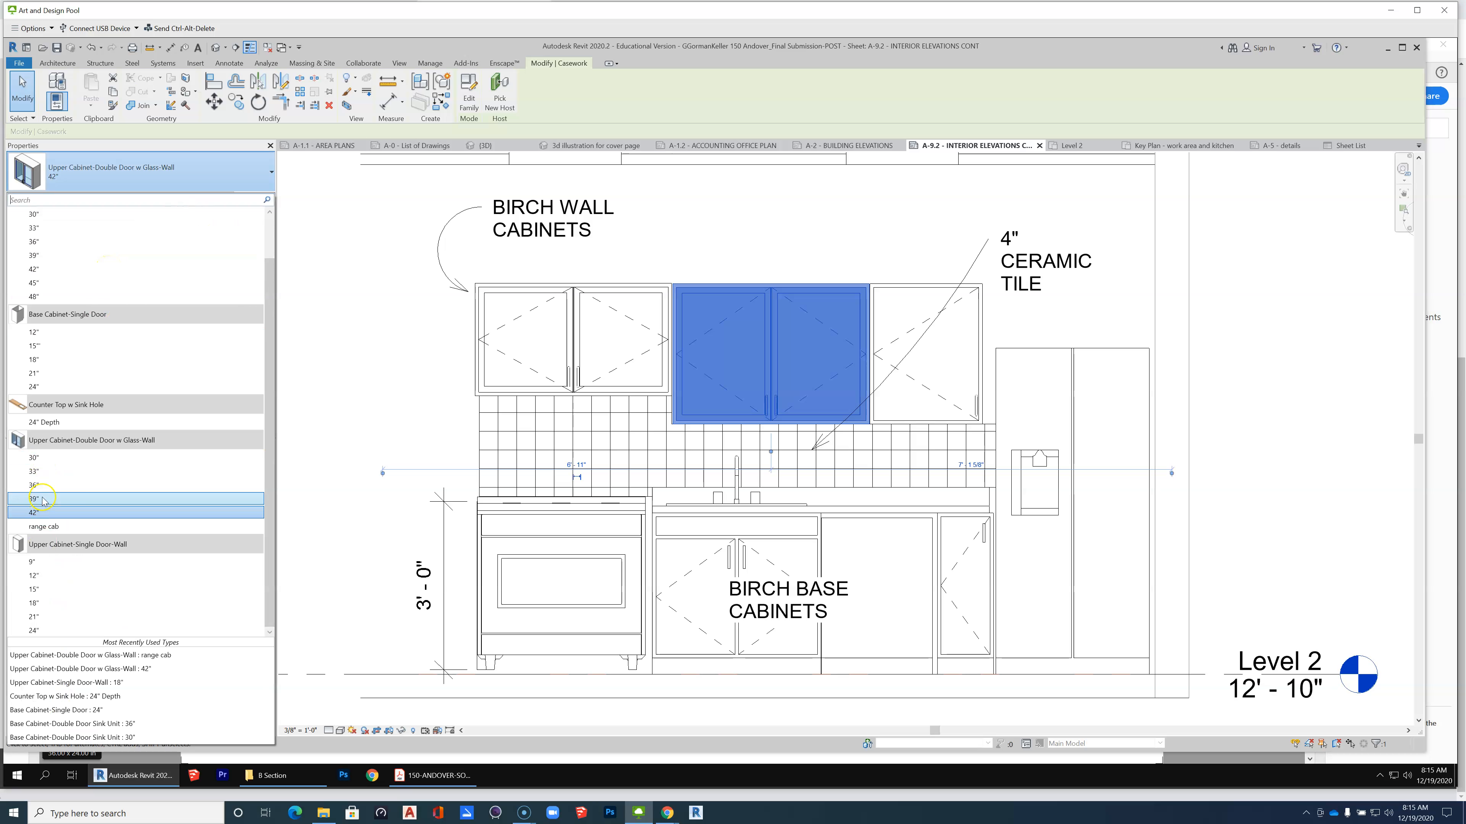
pyautogui.click(53, 490)
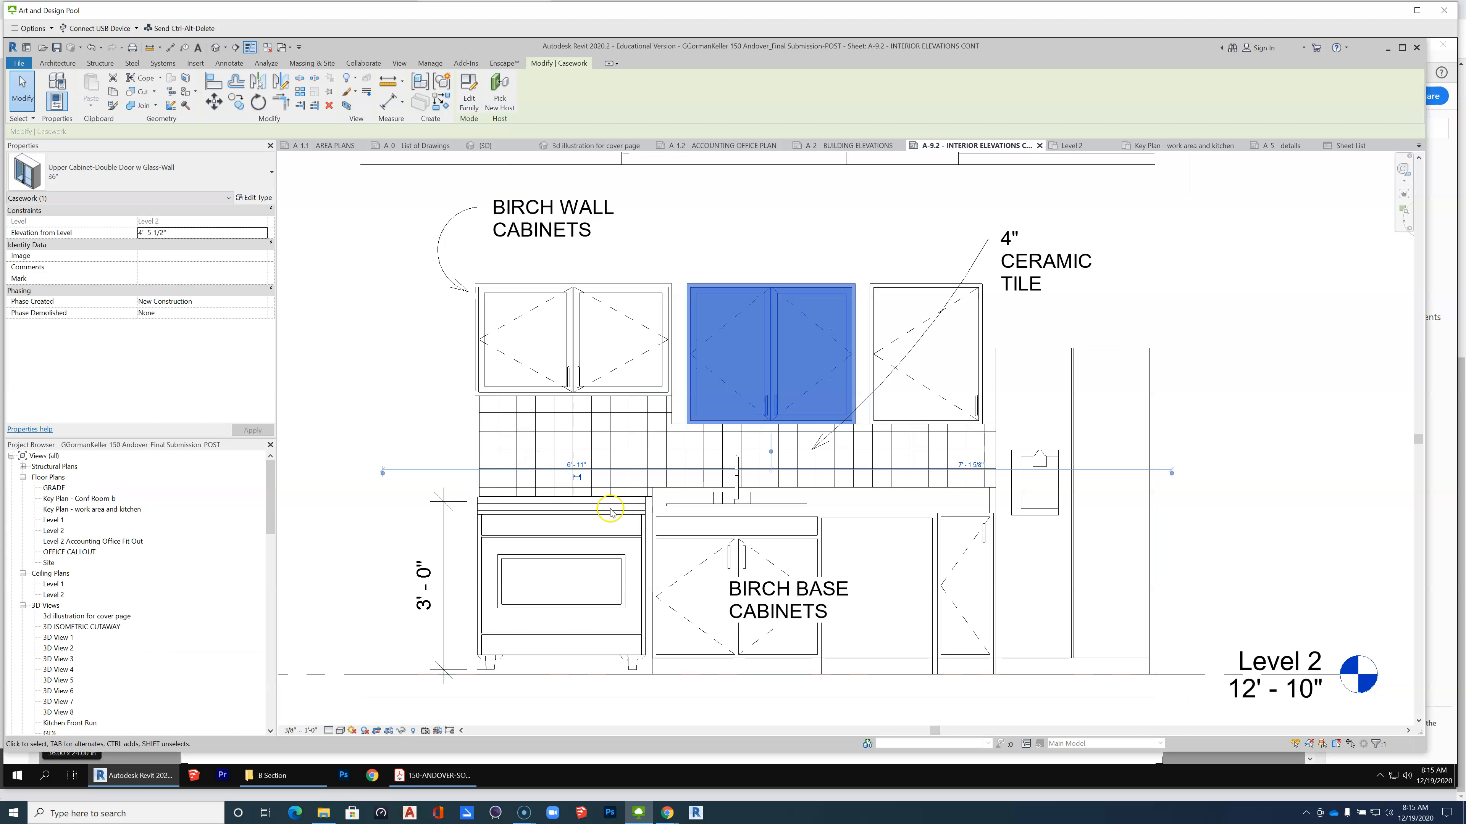
# Change the double-door wall cabinet above the range to the 36" type.
pyautogui.click(582, 539)
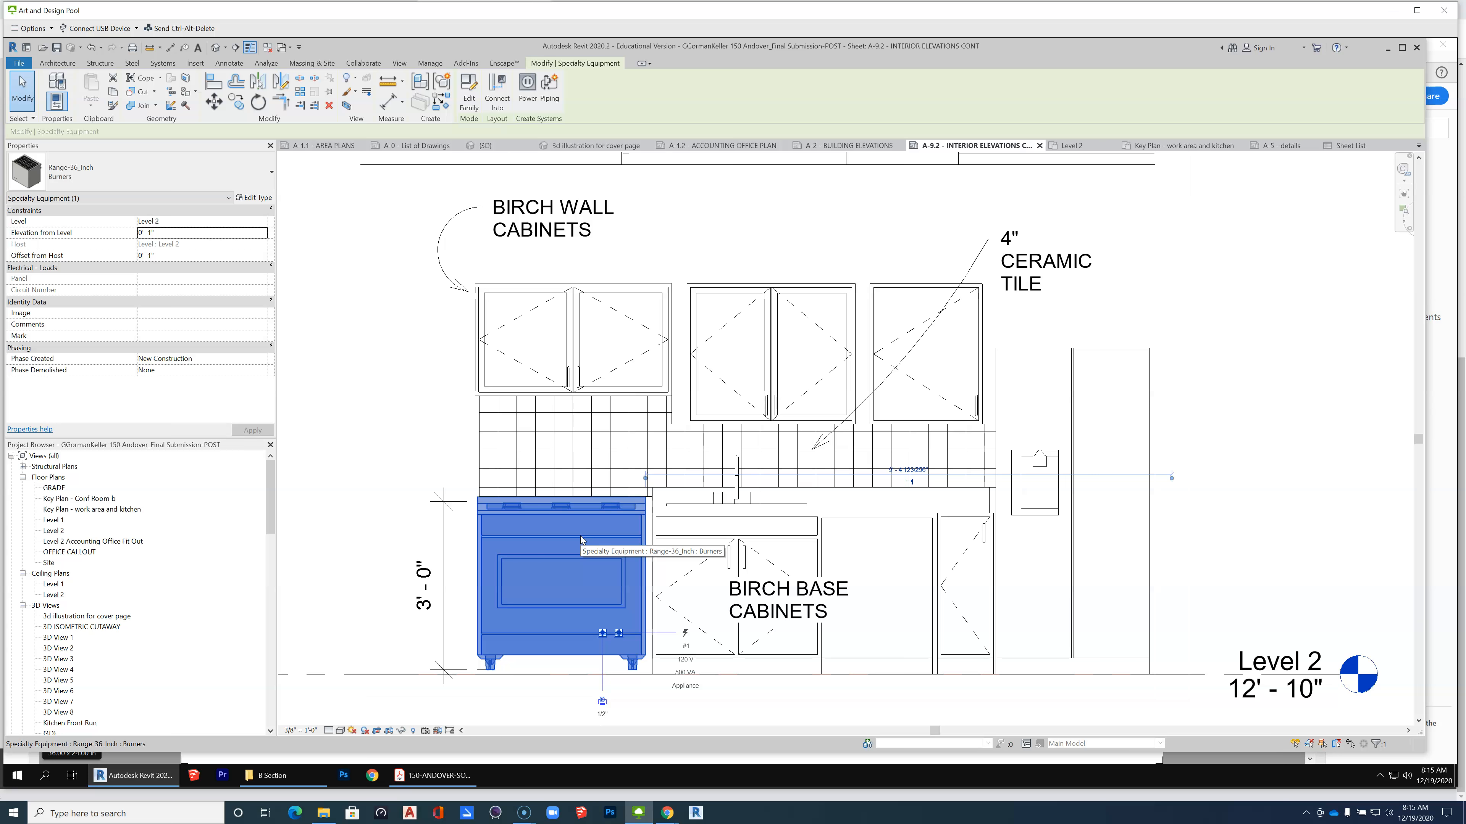
pyautogui.click(605, 305)
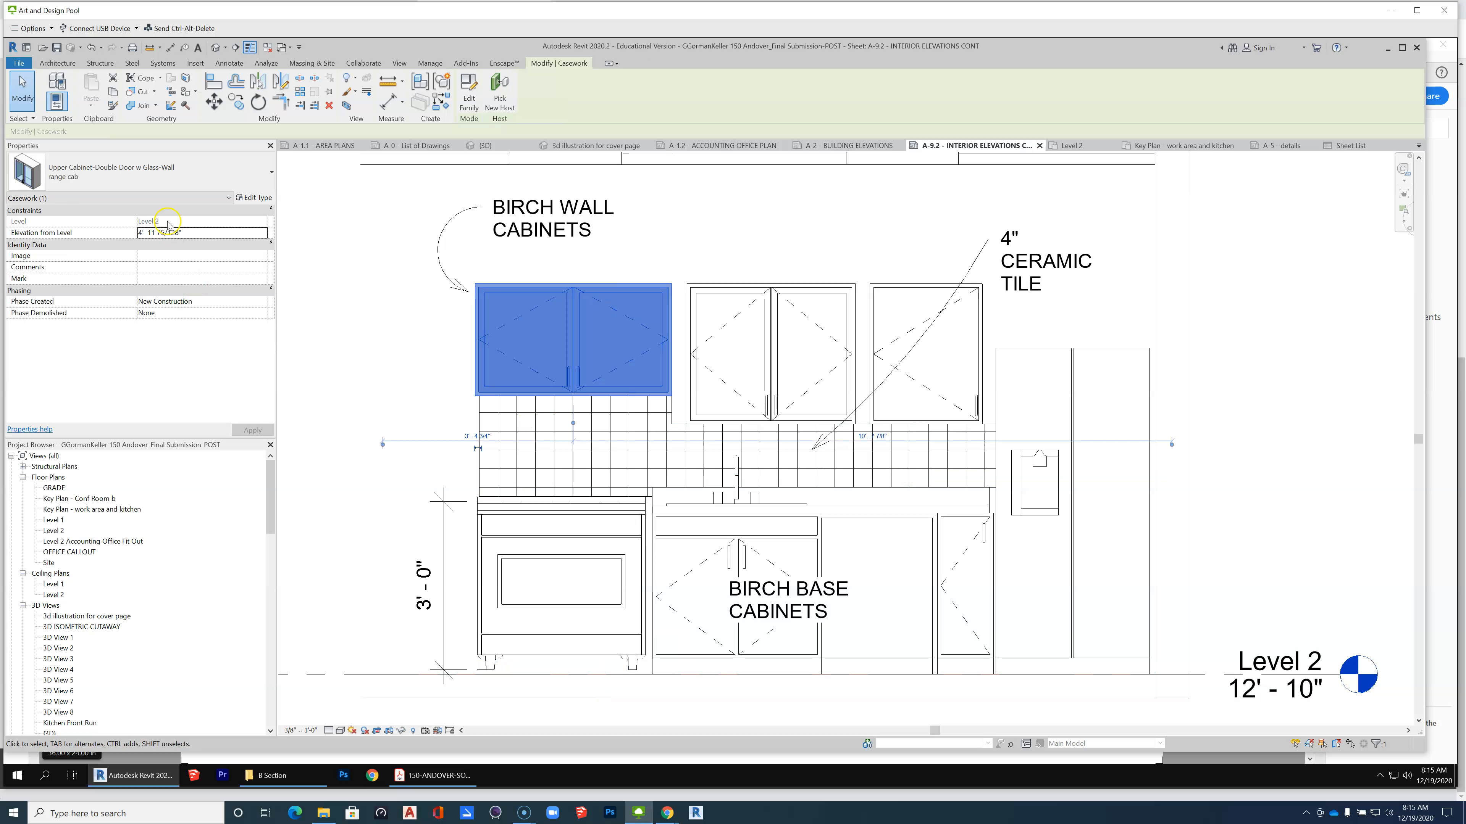
pyautogui.click(156, 176)
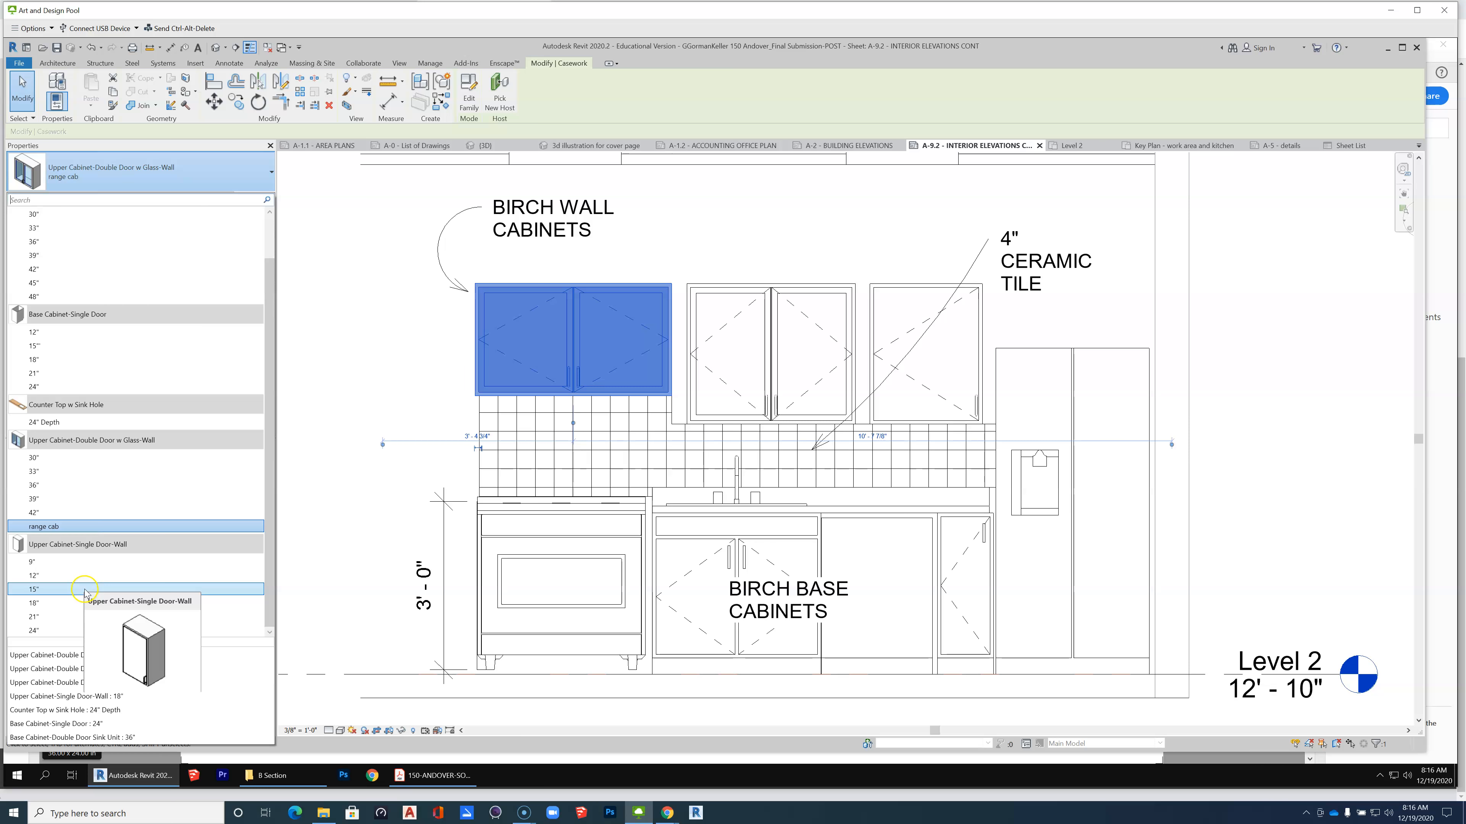
pyautogui.click(68, 486)
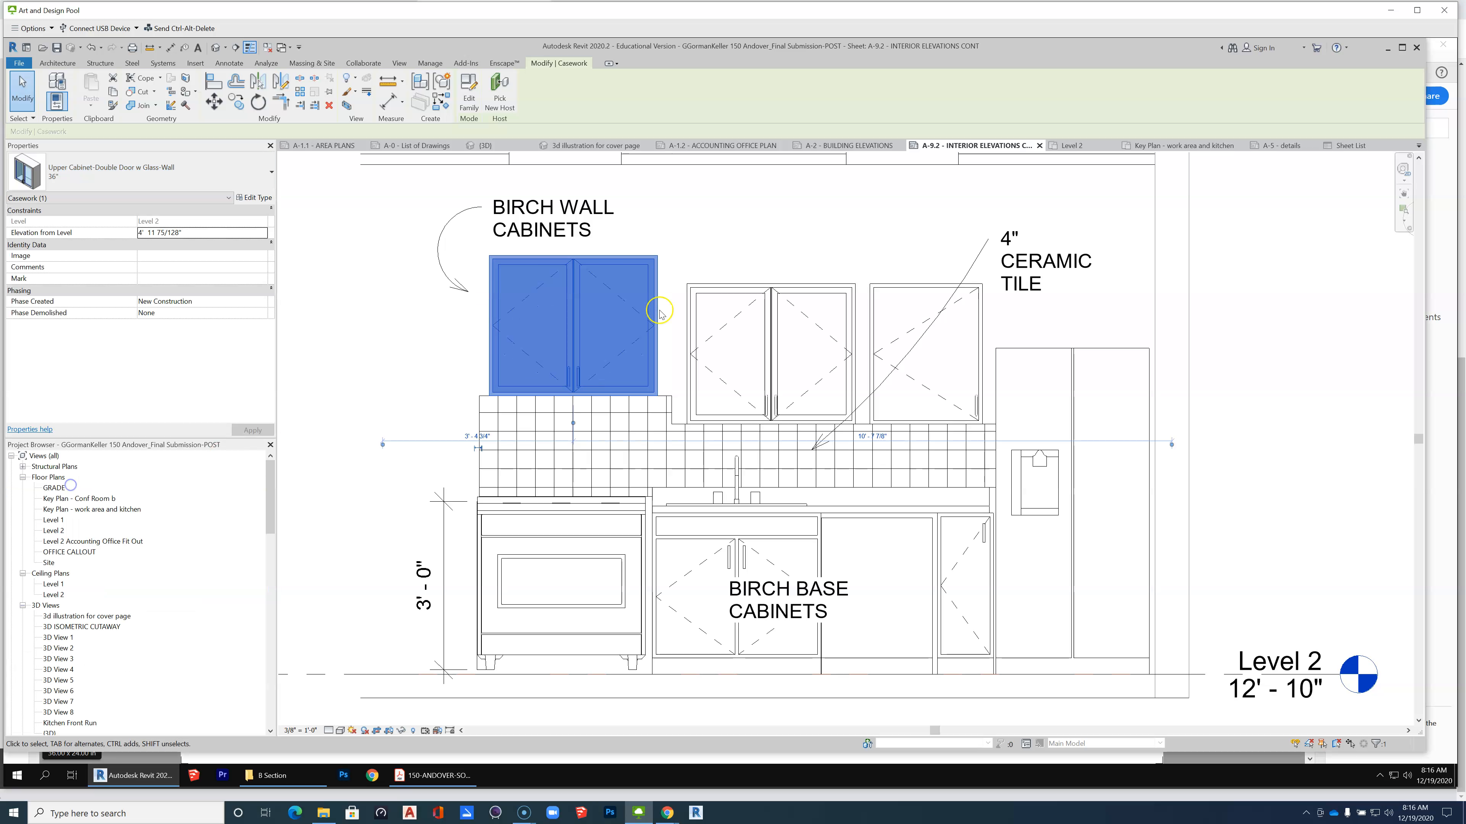
pyautogui.click(730, 237)
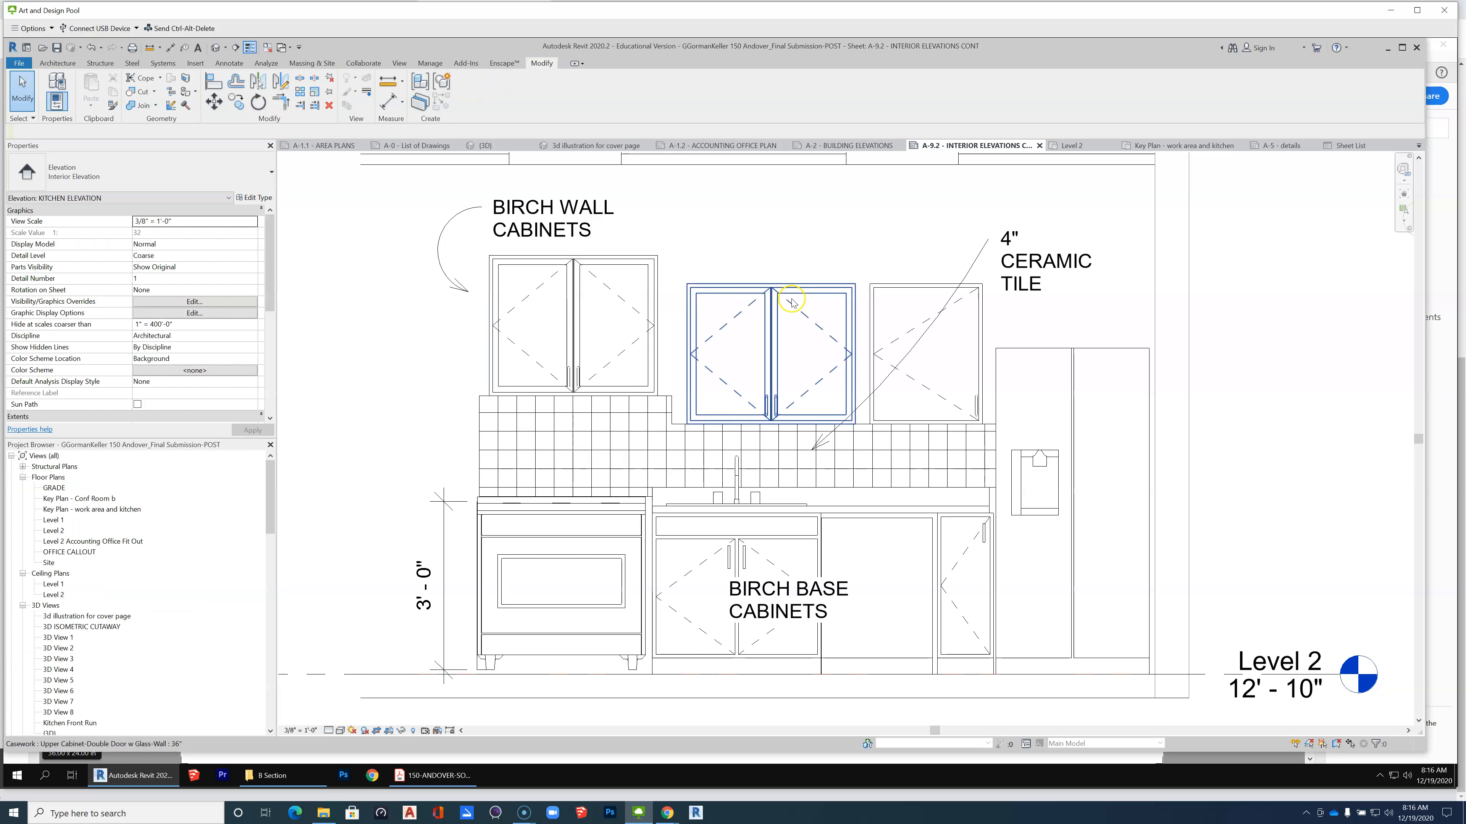
# Align the sink wall cabinet with the left side of the sink base cabinet, and the 24" single-door wall cabinet against its right side.
pyautogui.click(957, 303)
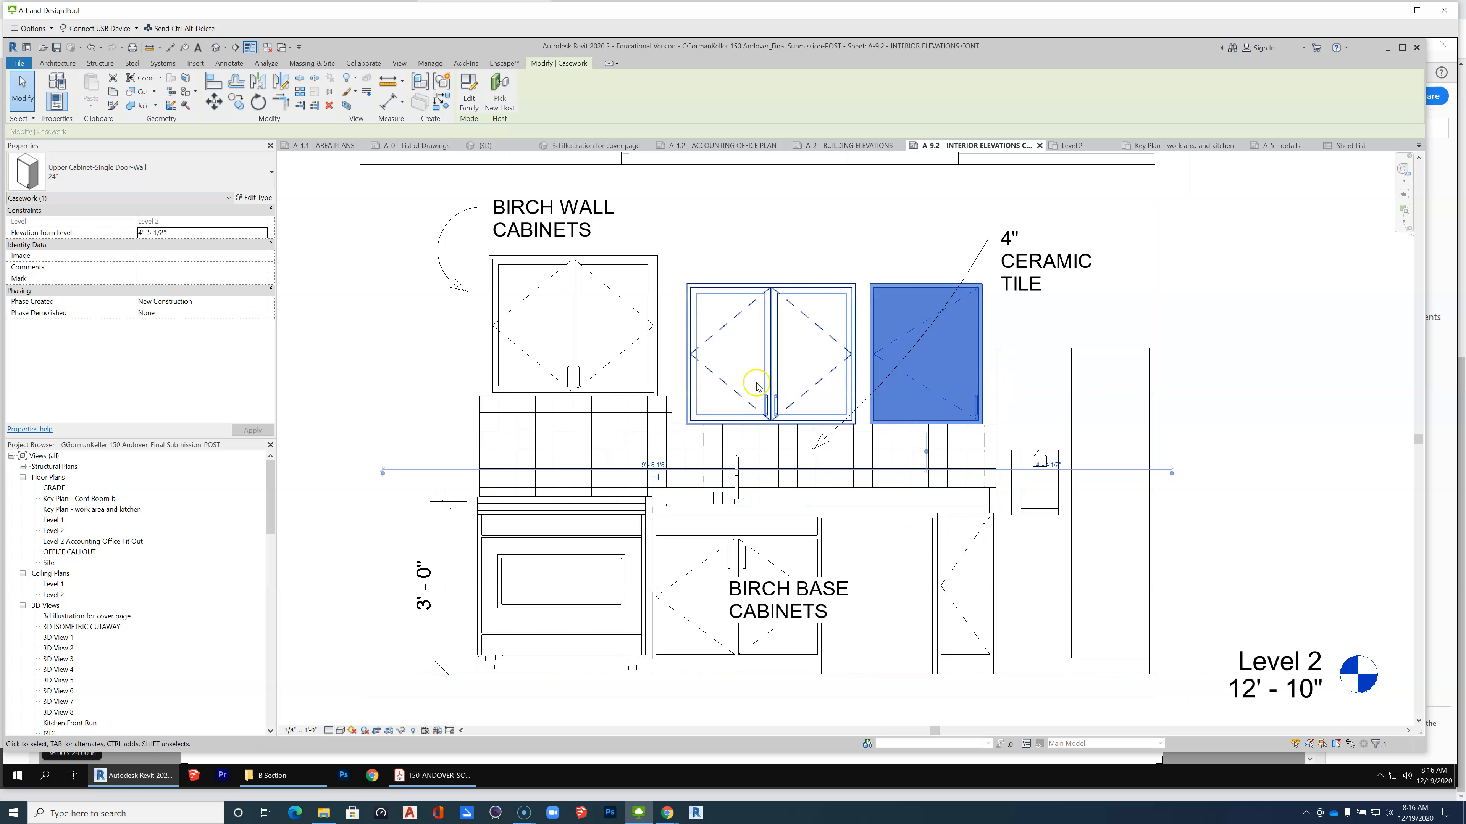
pyautogui.scroll(1, 635, 386)
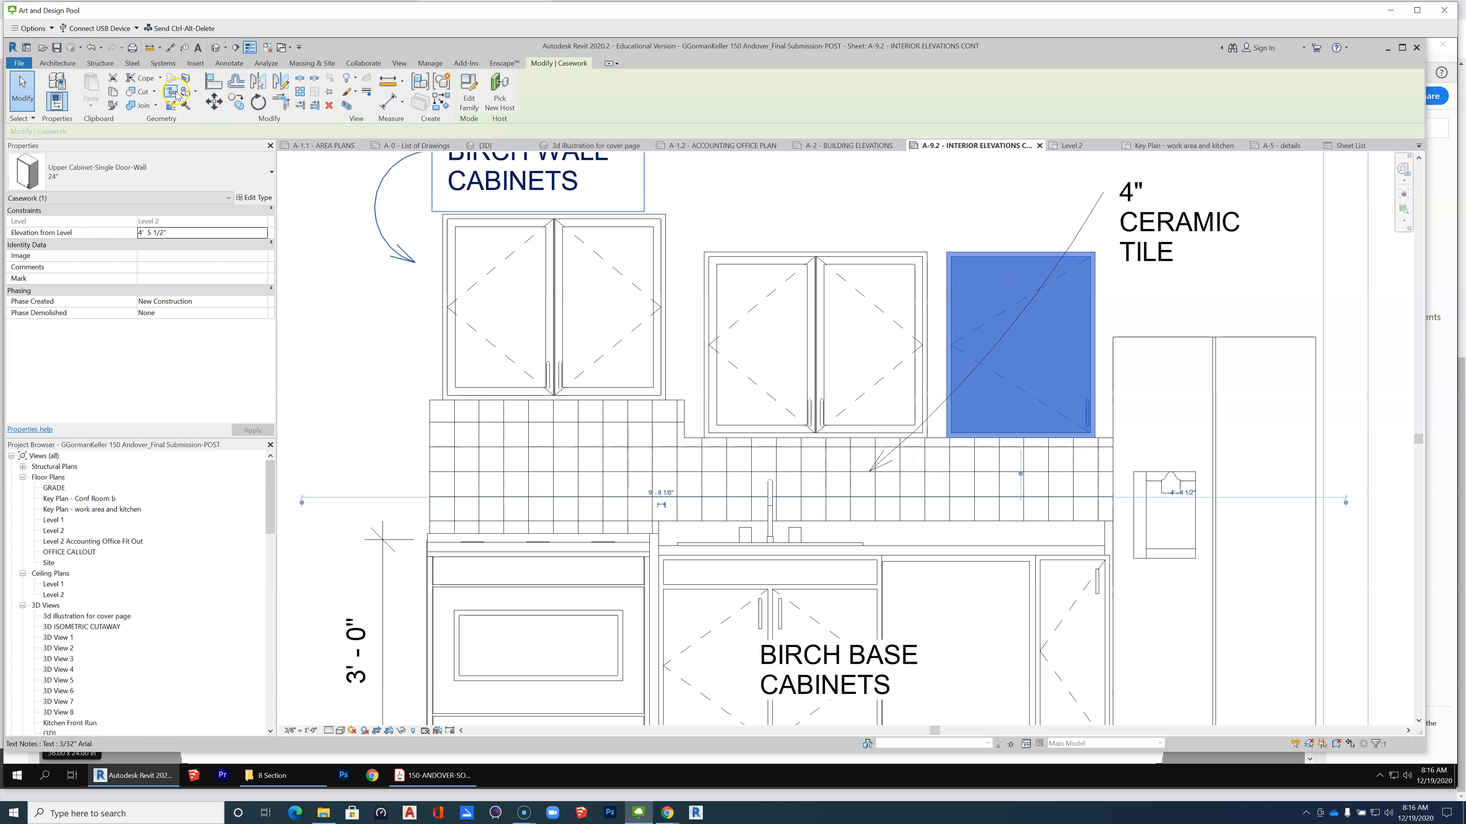
pyautogui.click(211, 85)
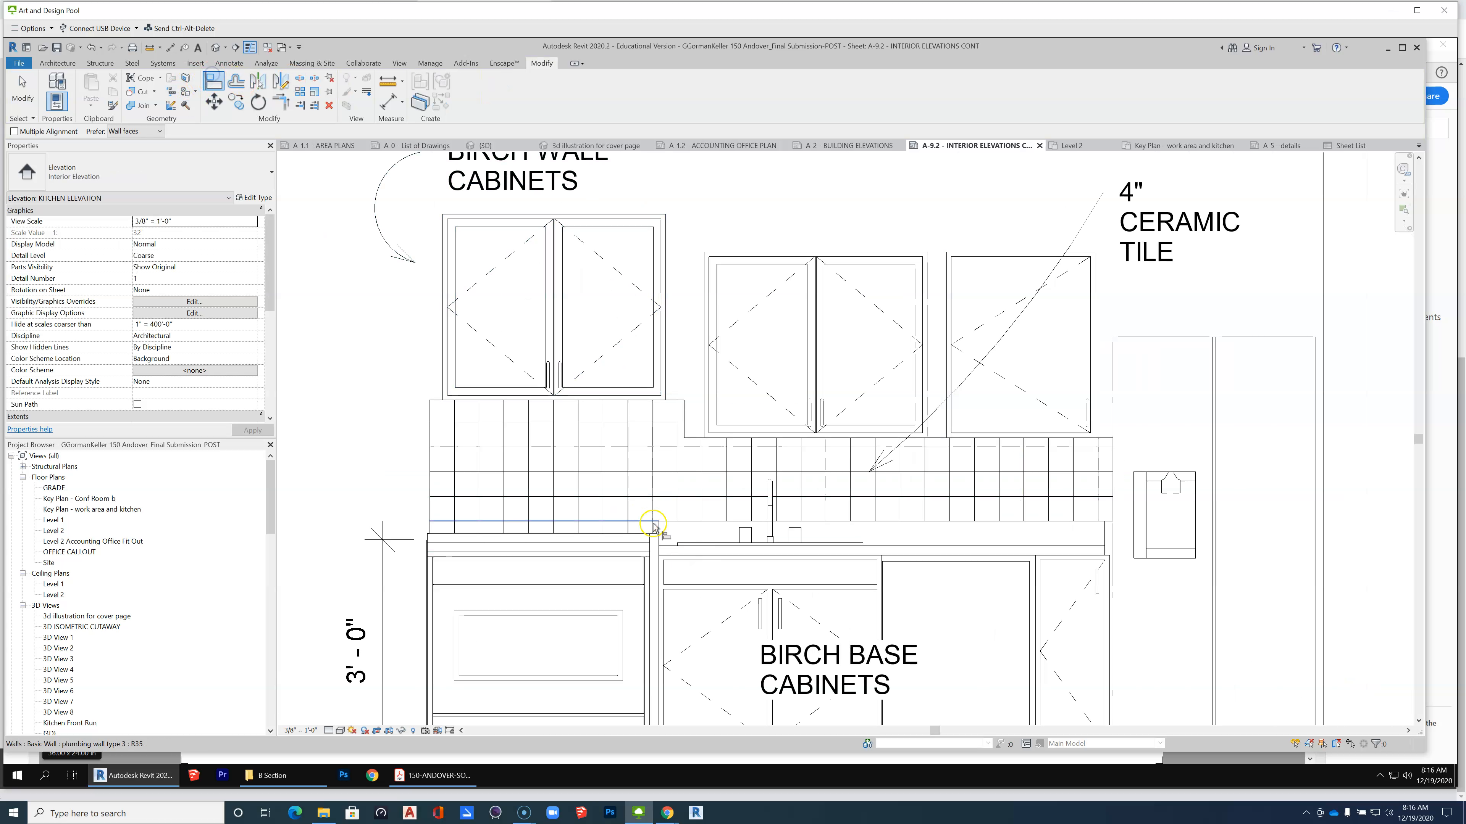
pyautogui.click(706, 415)
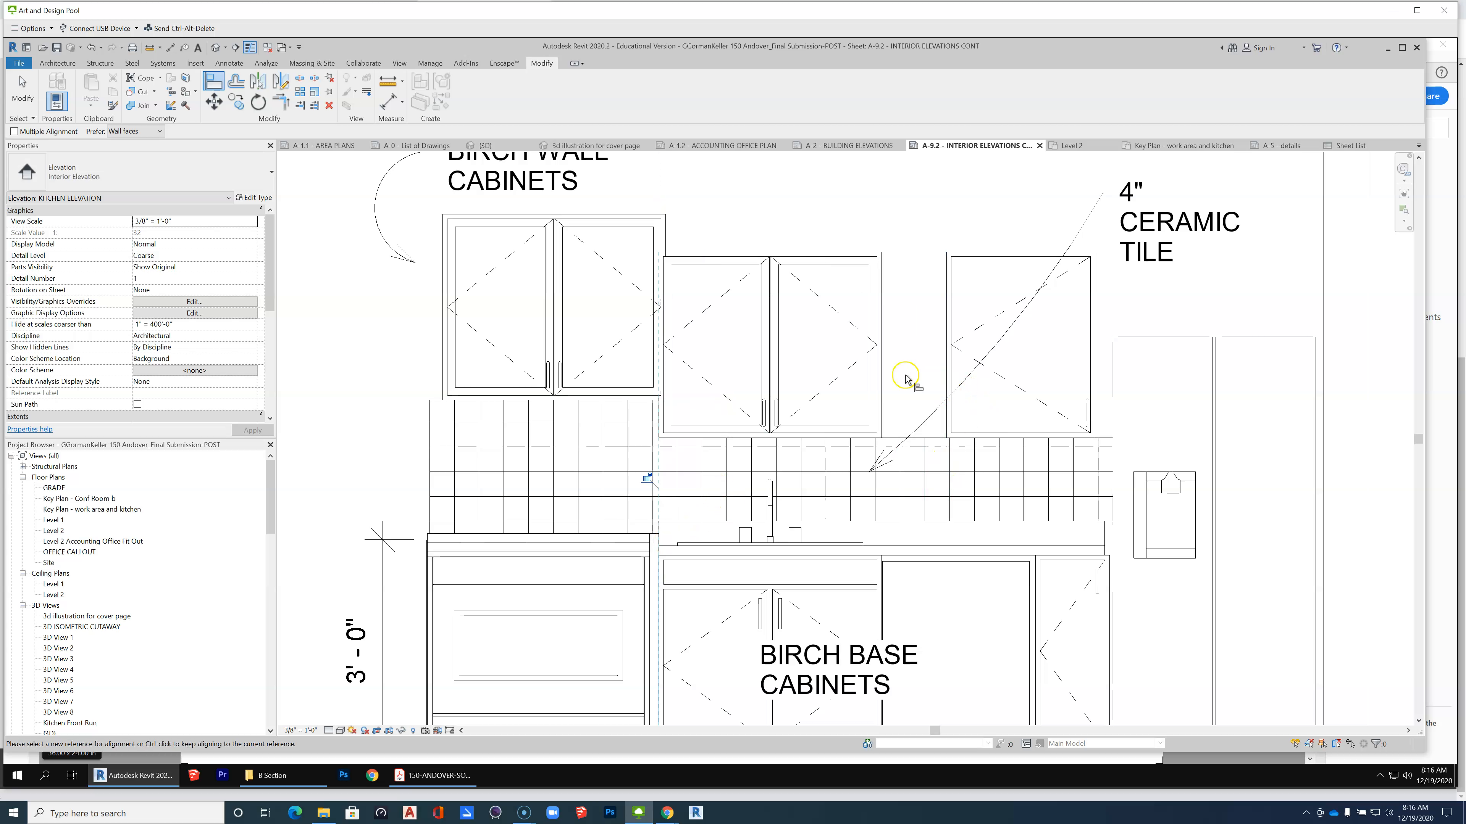
pyautogui.click(881, 385)
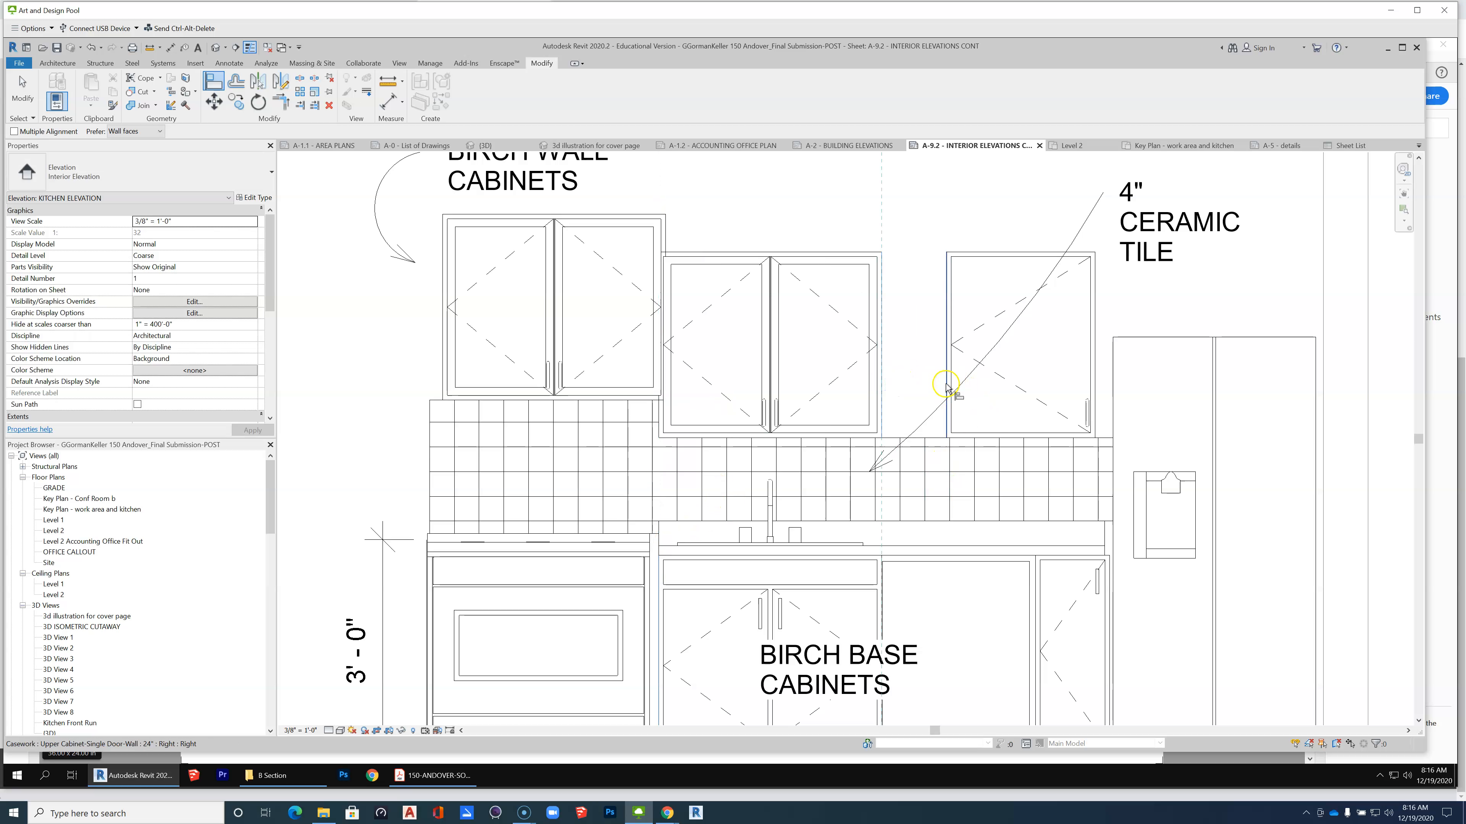
pyautogui.click(948, 383)
pyautogui.scroll(-2, 893, 482)
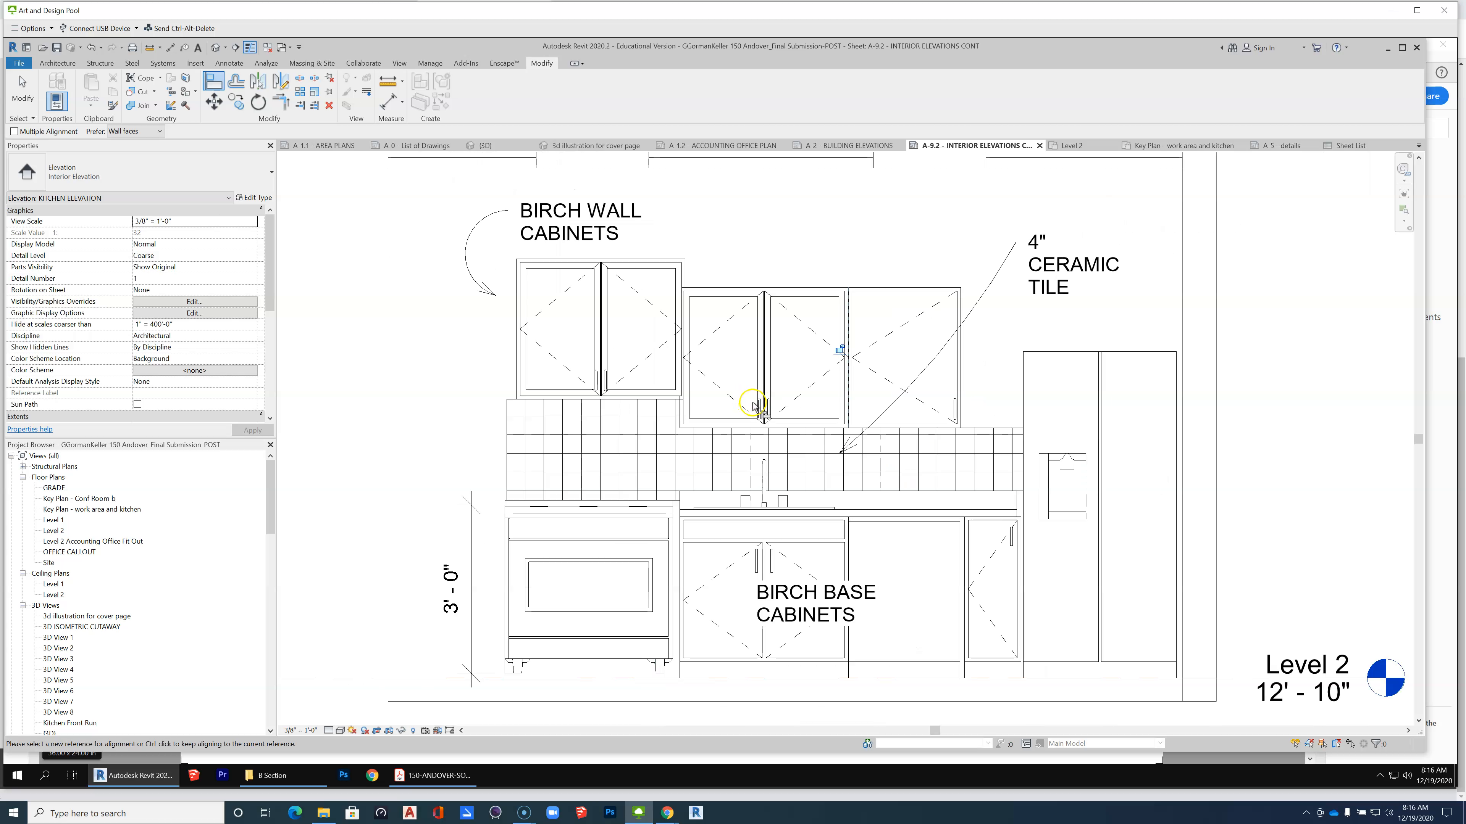
pyautogui.press('Escape')
pyautogui.press('Escape')
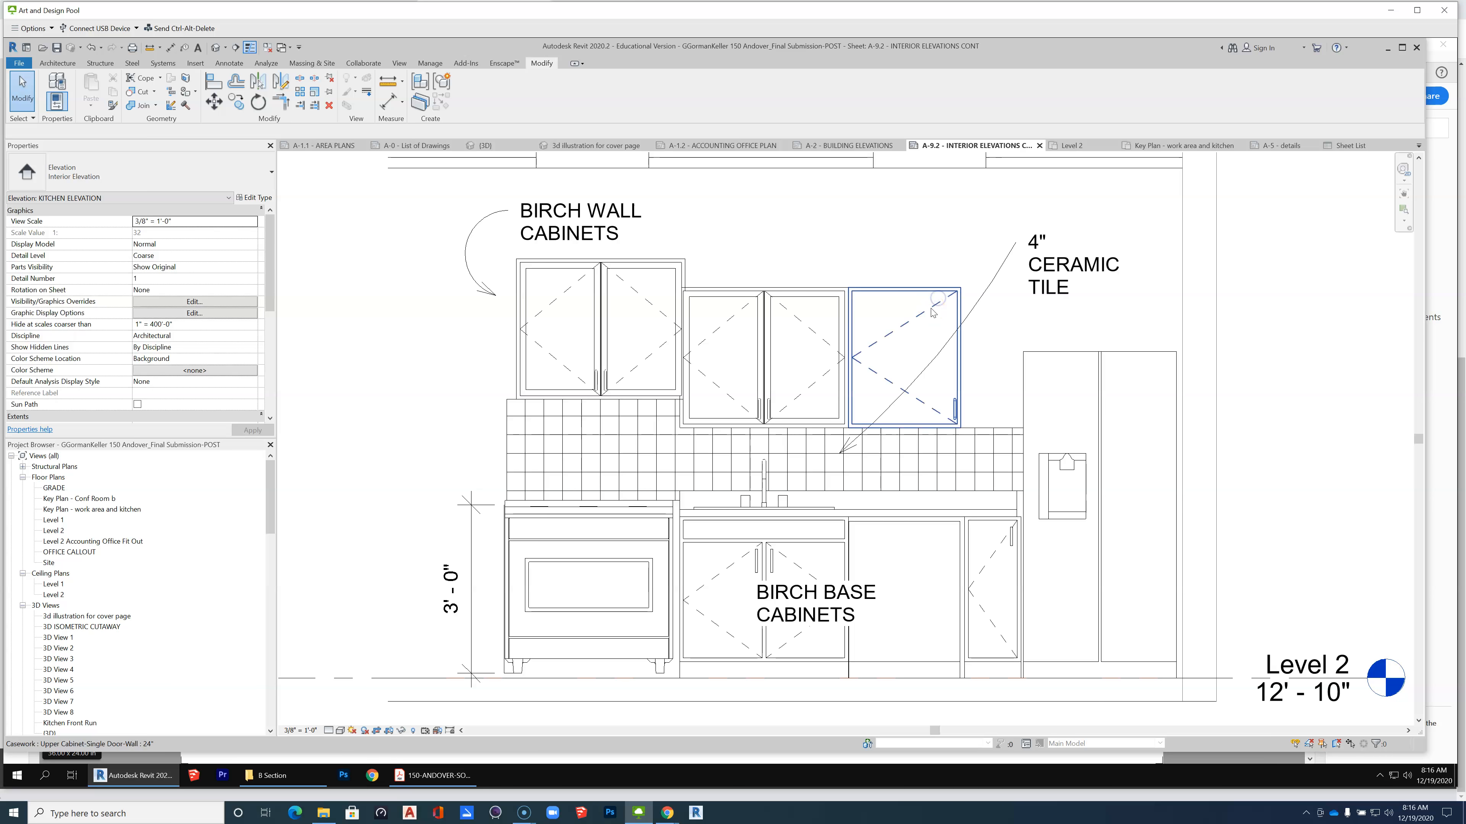
# Copy the 24" single-door wall cabinet in place, change the copy to the 12" type, and move it right beside the original.
pyautogui.click(943, 302)
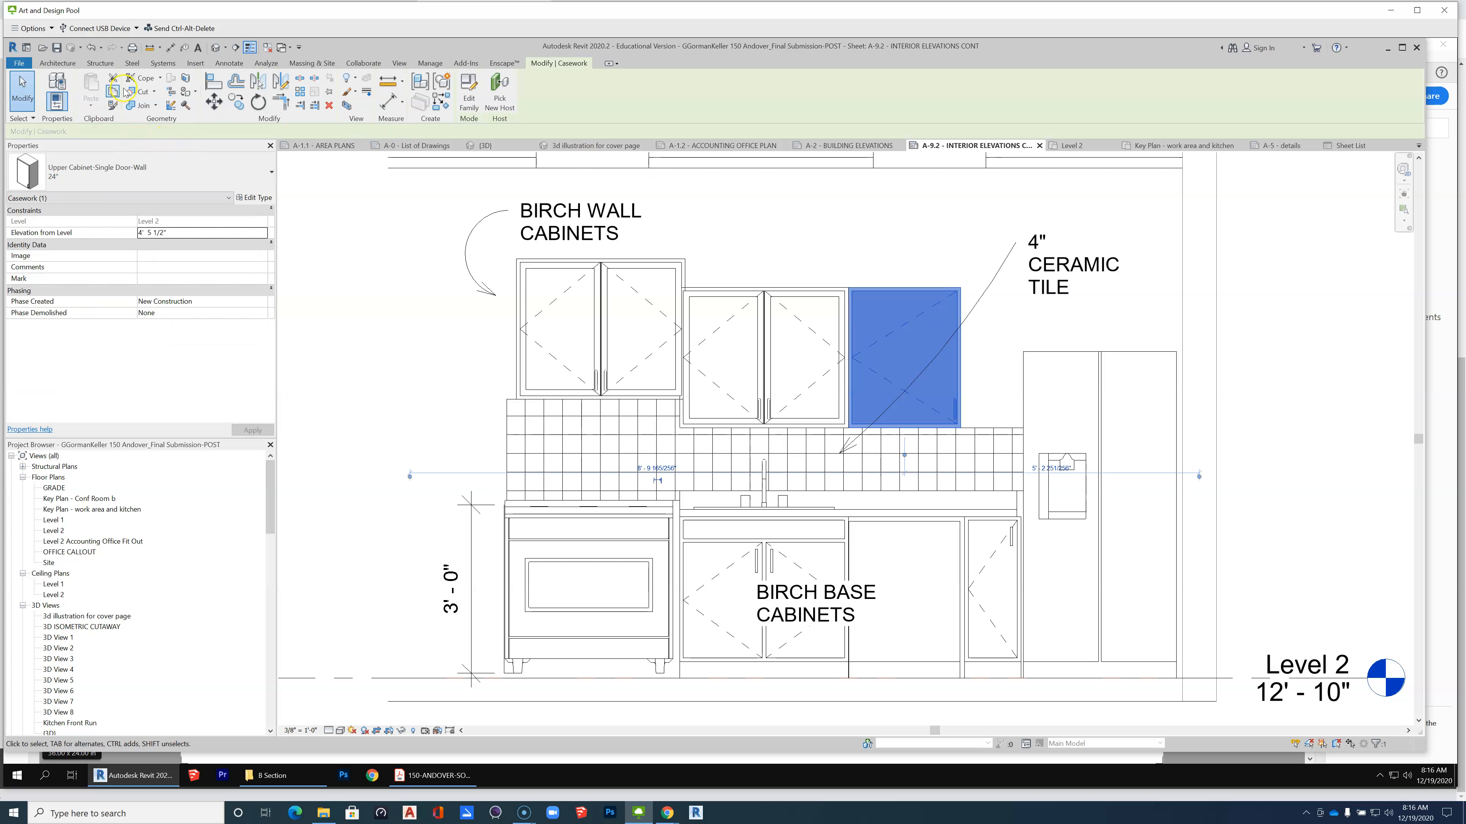
pyautogui.click(111, 92)
pyautogui.click(90, 107)
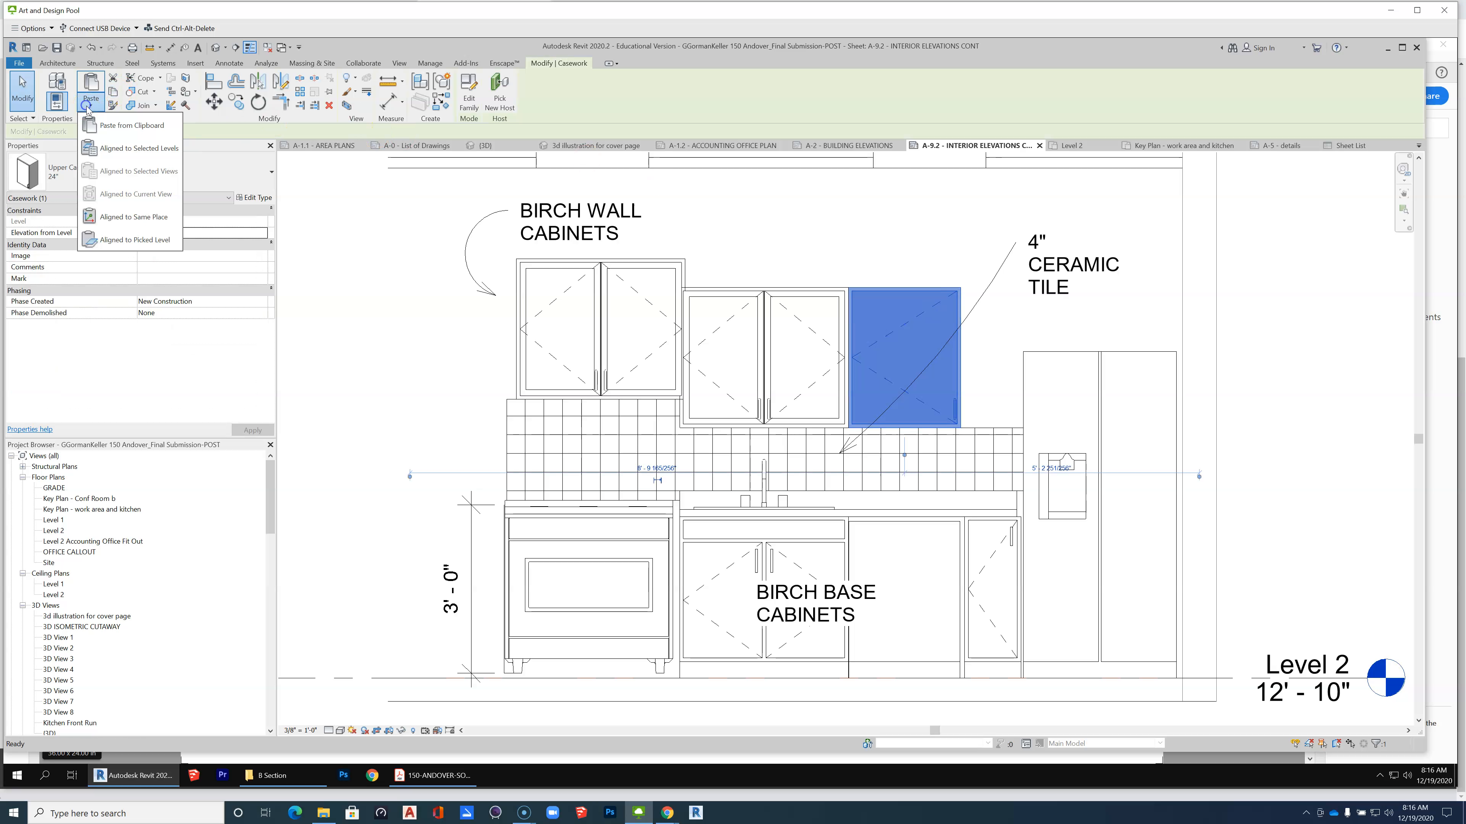
pyautogui.click(128, 225)
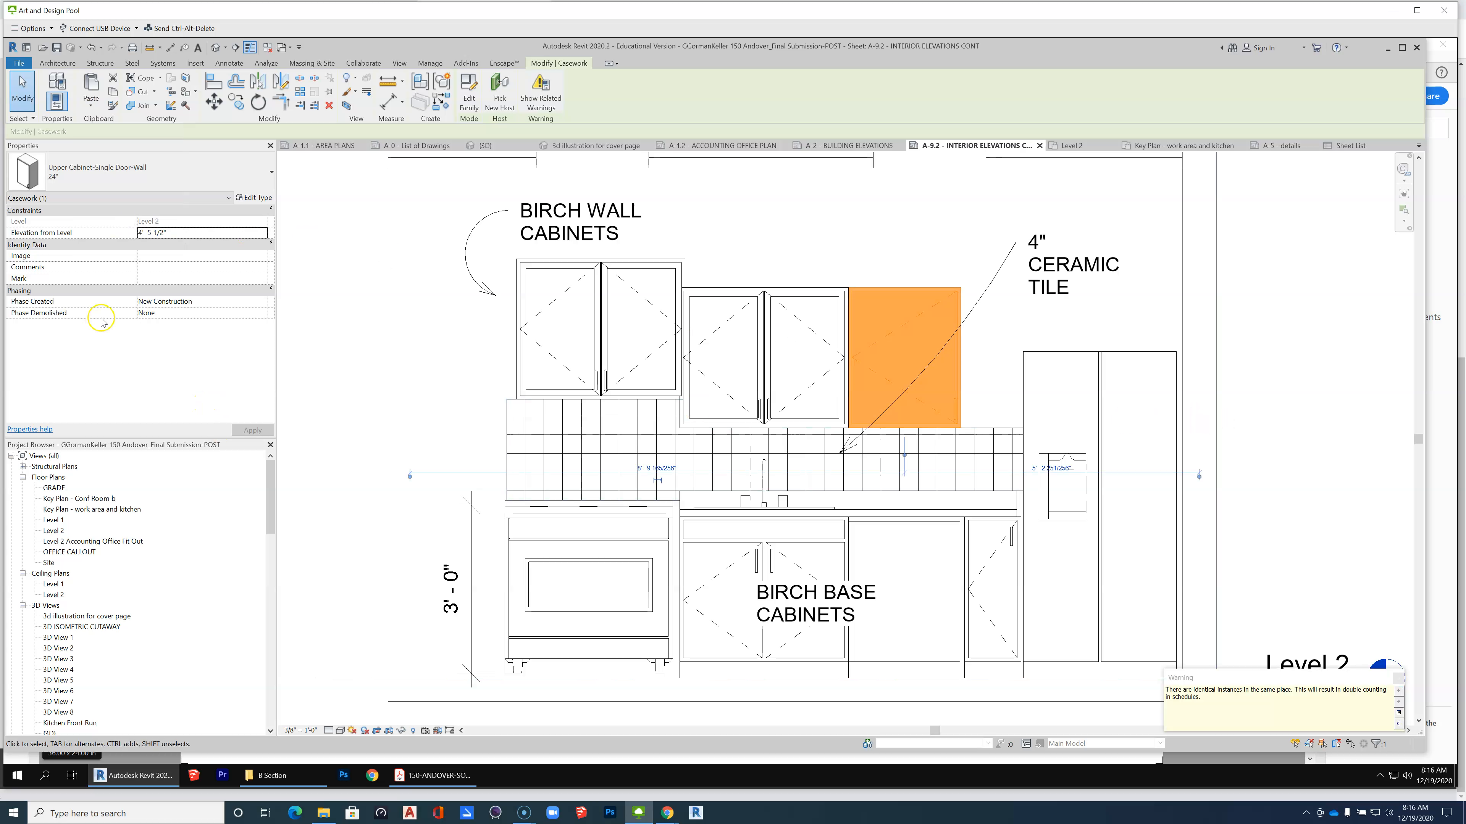
pyautogui.click(229, 173)
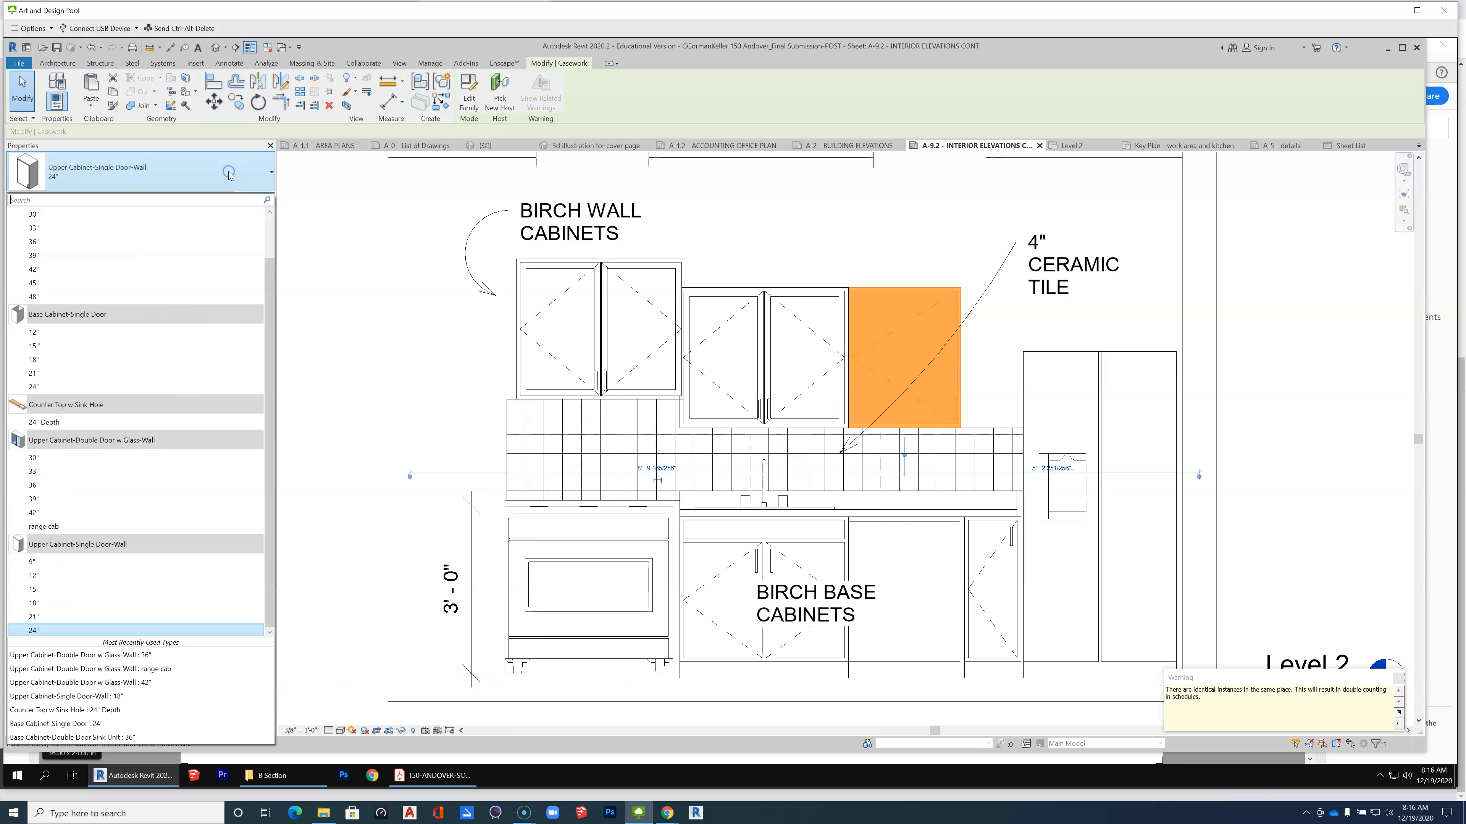
pyautogui.click(122, 577)
pyautogui.moveTo(927, 357); pyautogui.dragTo(1015, 358)
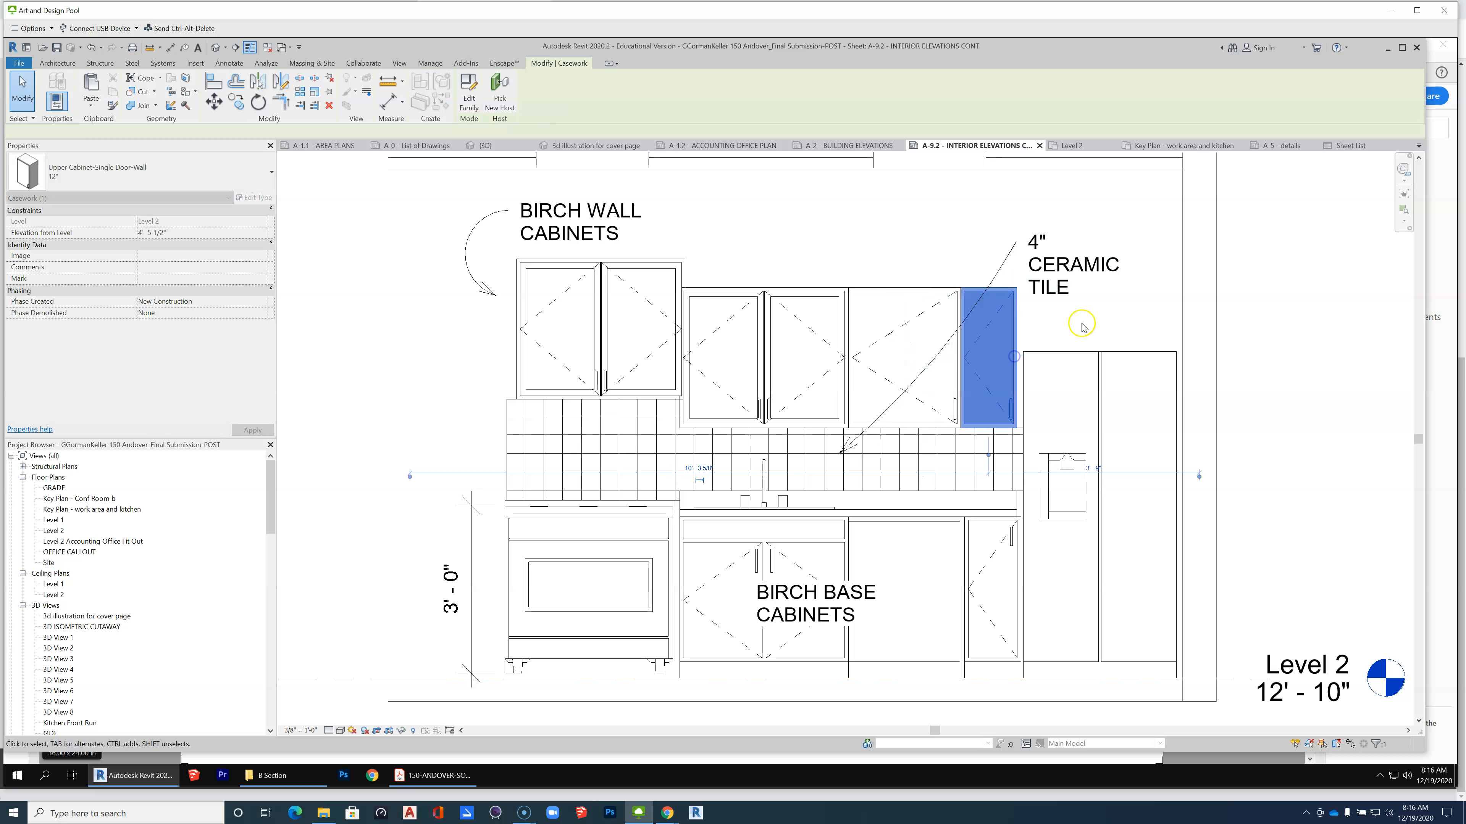
pyautogui.click(1083, 329)
pyautogui.scroll(1, 998, 546)
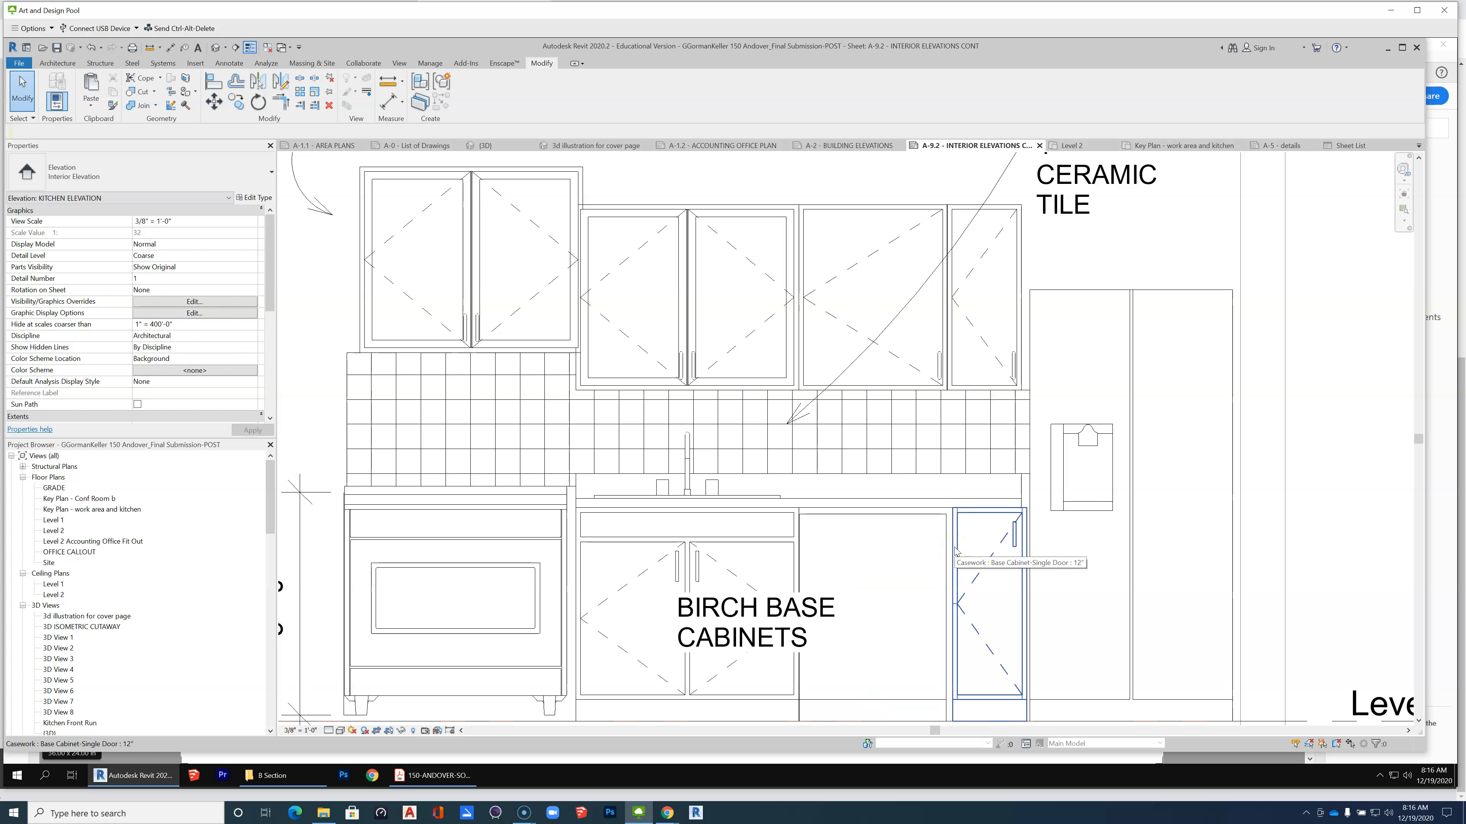
pyautogui.click(949, 387)
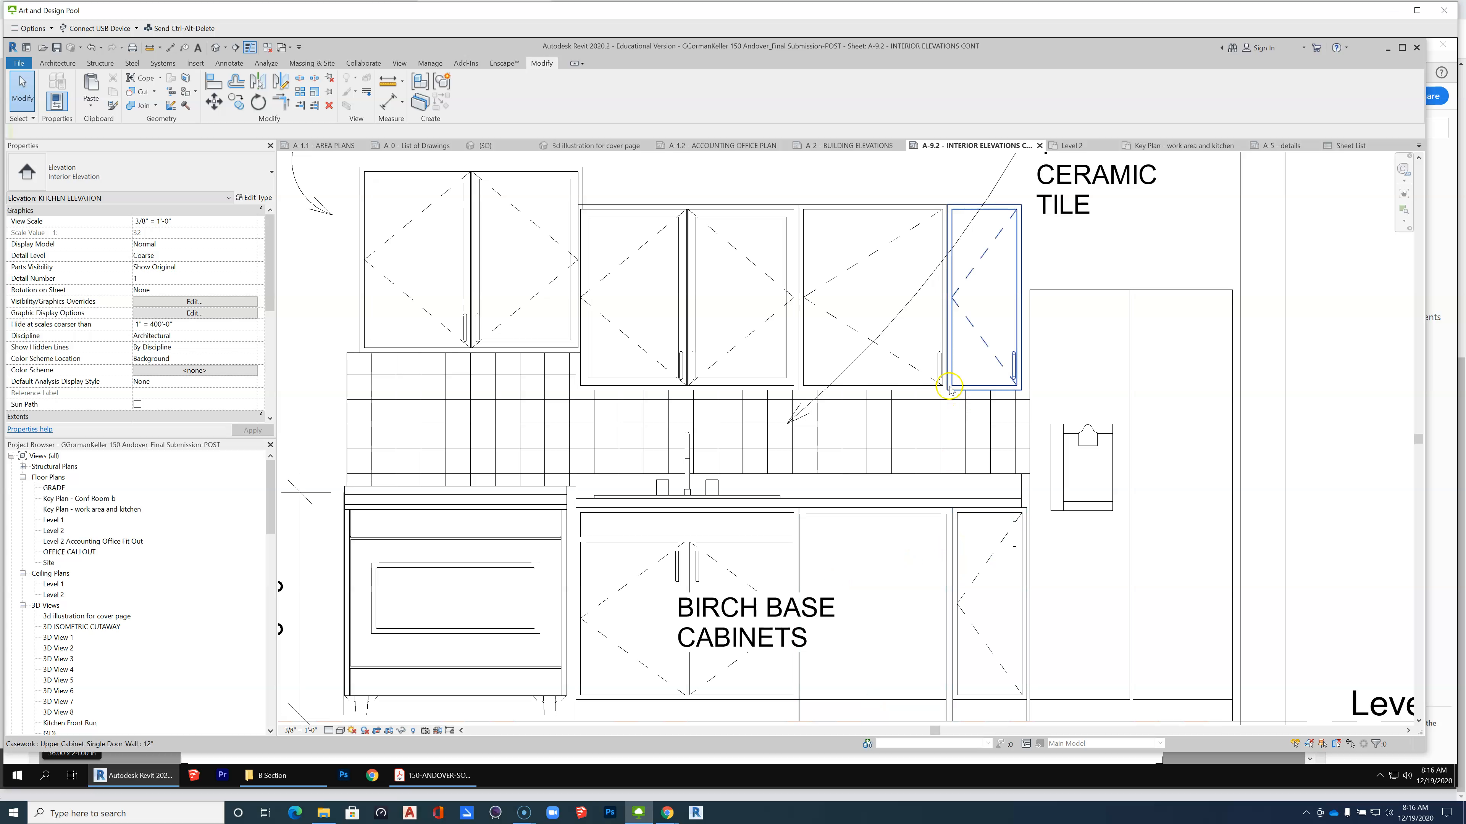
pyautogui.scroll(-2, 1074, 491)
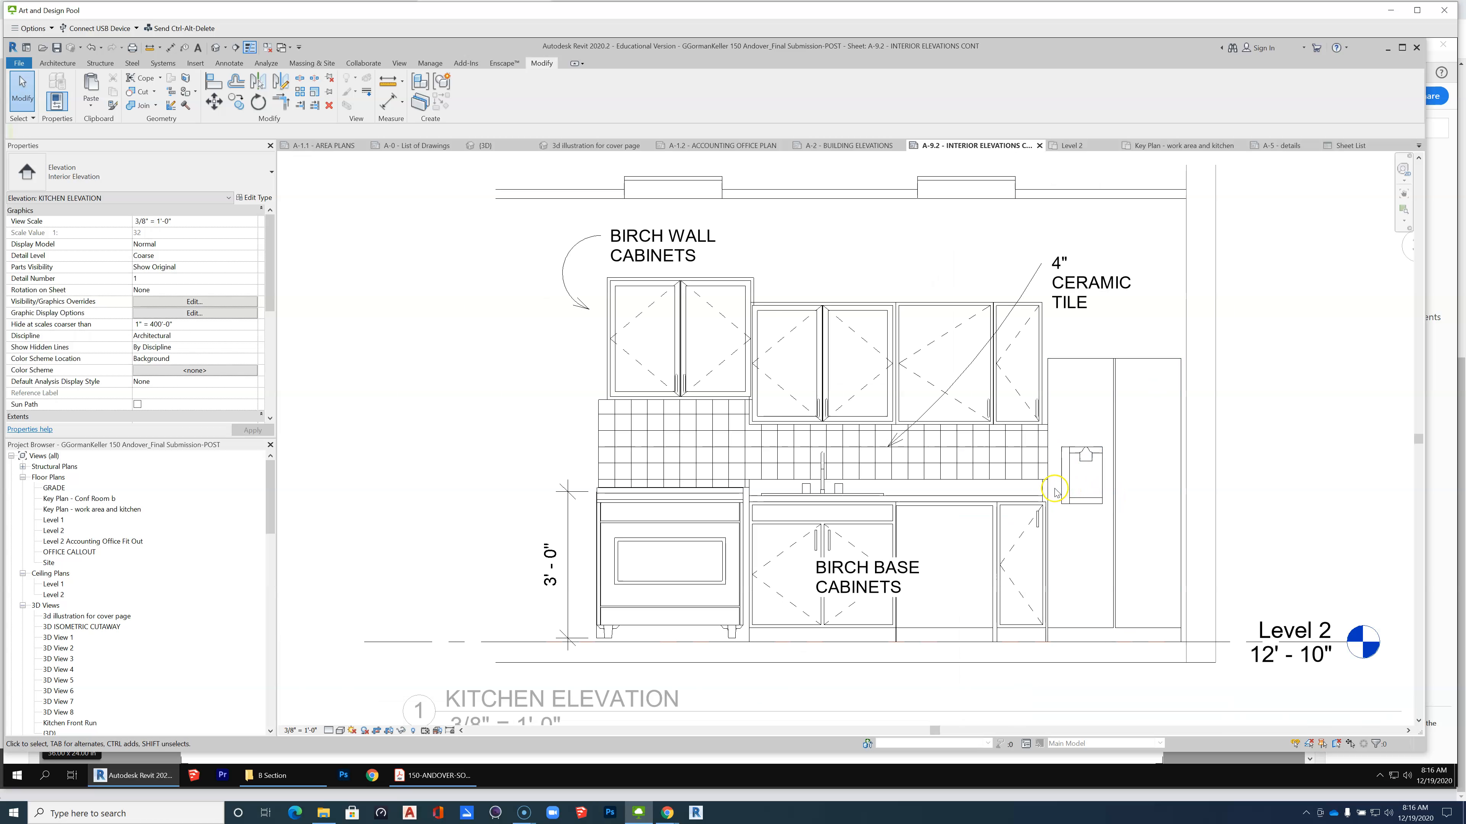
# Align the top of the wall cabinet above the range with the top of the neighbouring wall cabinets.
pyautogui.click(716, 288)
pyautogui.scroll(2, 604, 296)
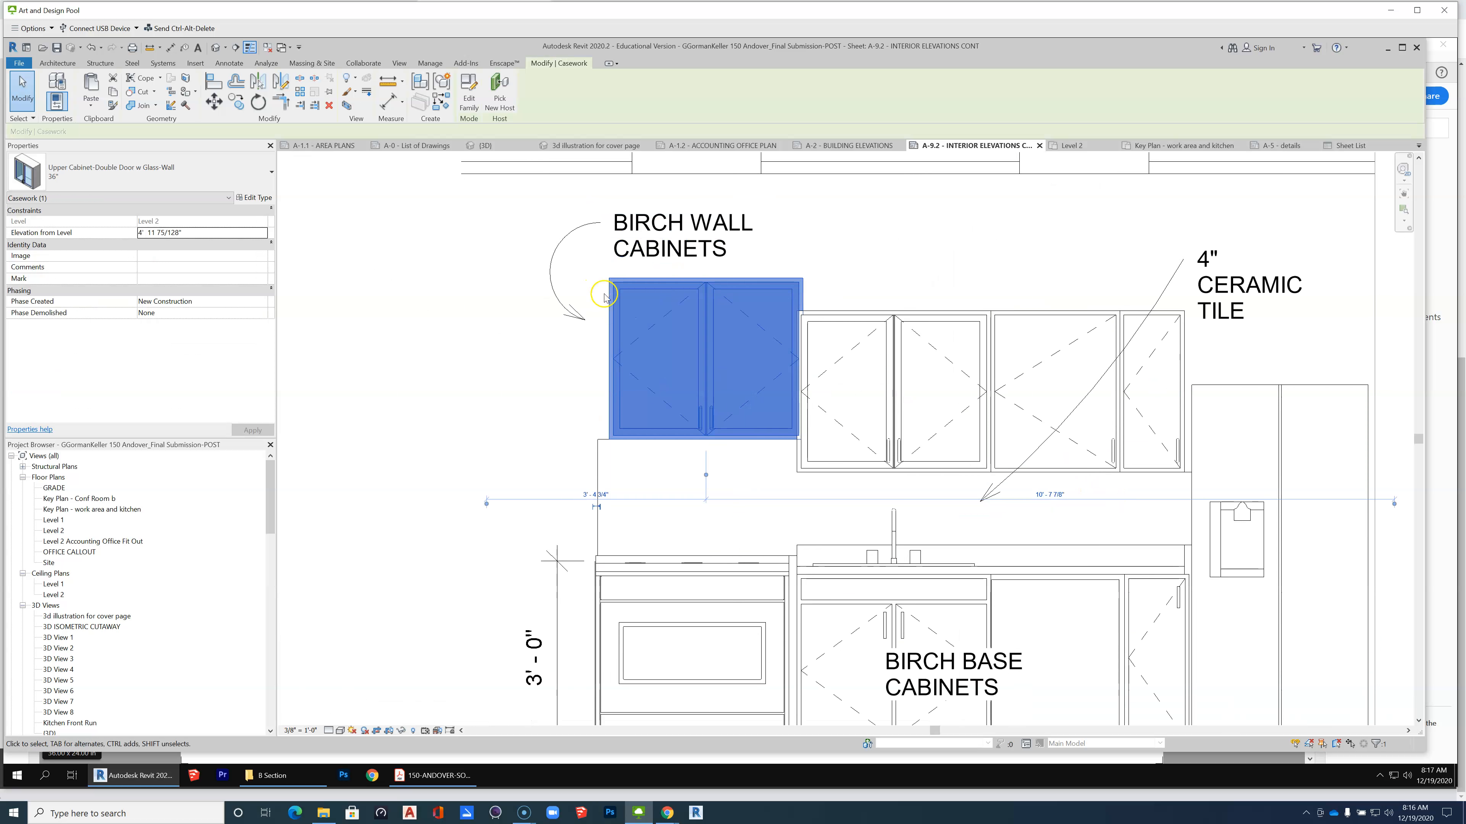
pyautogui.scroll(1, 604, 296)
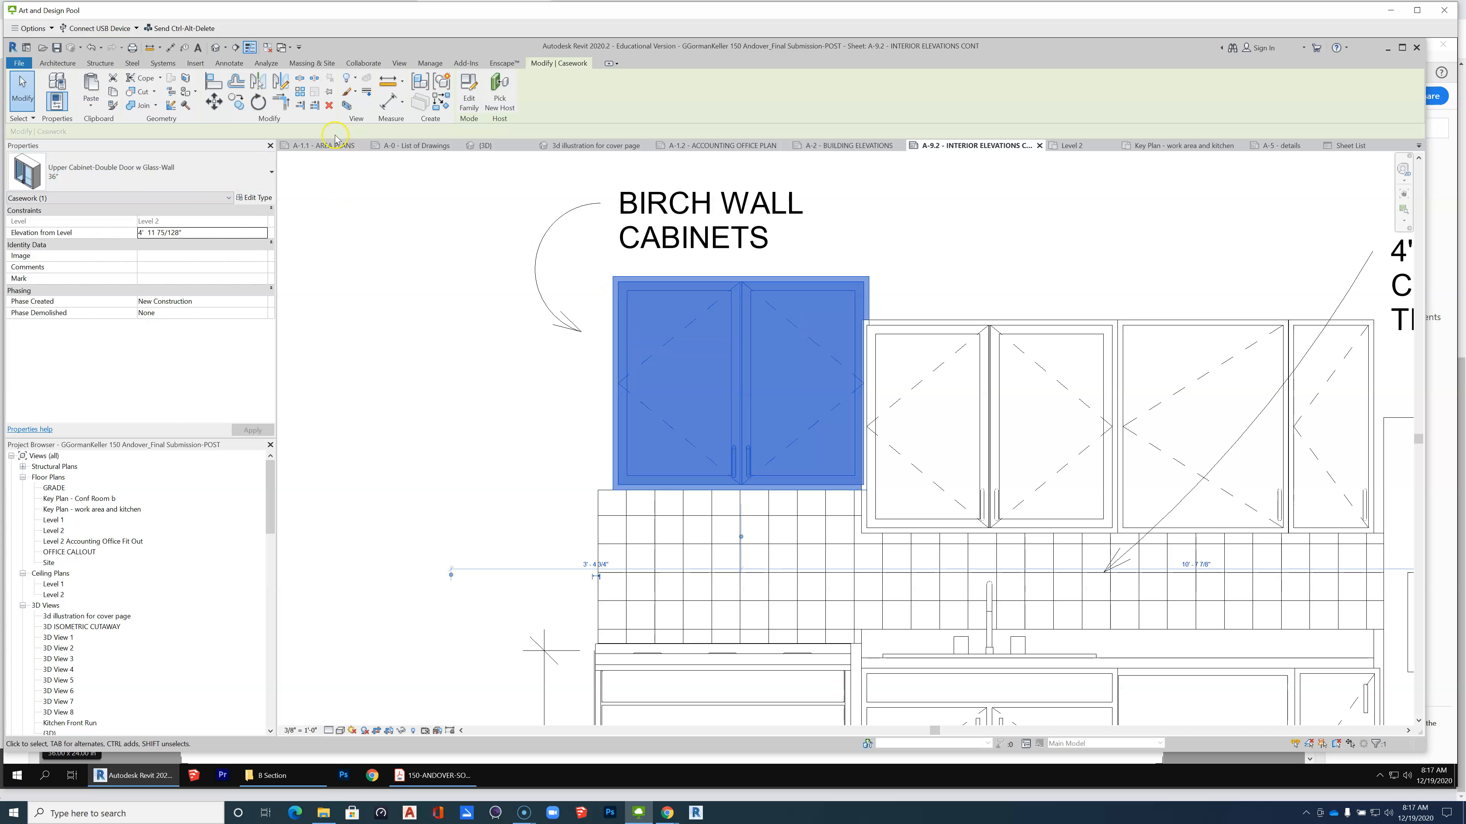
pyautogui.click(207, 81)
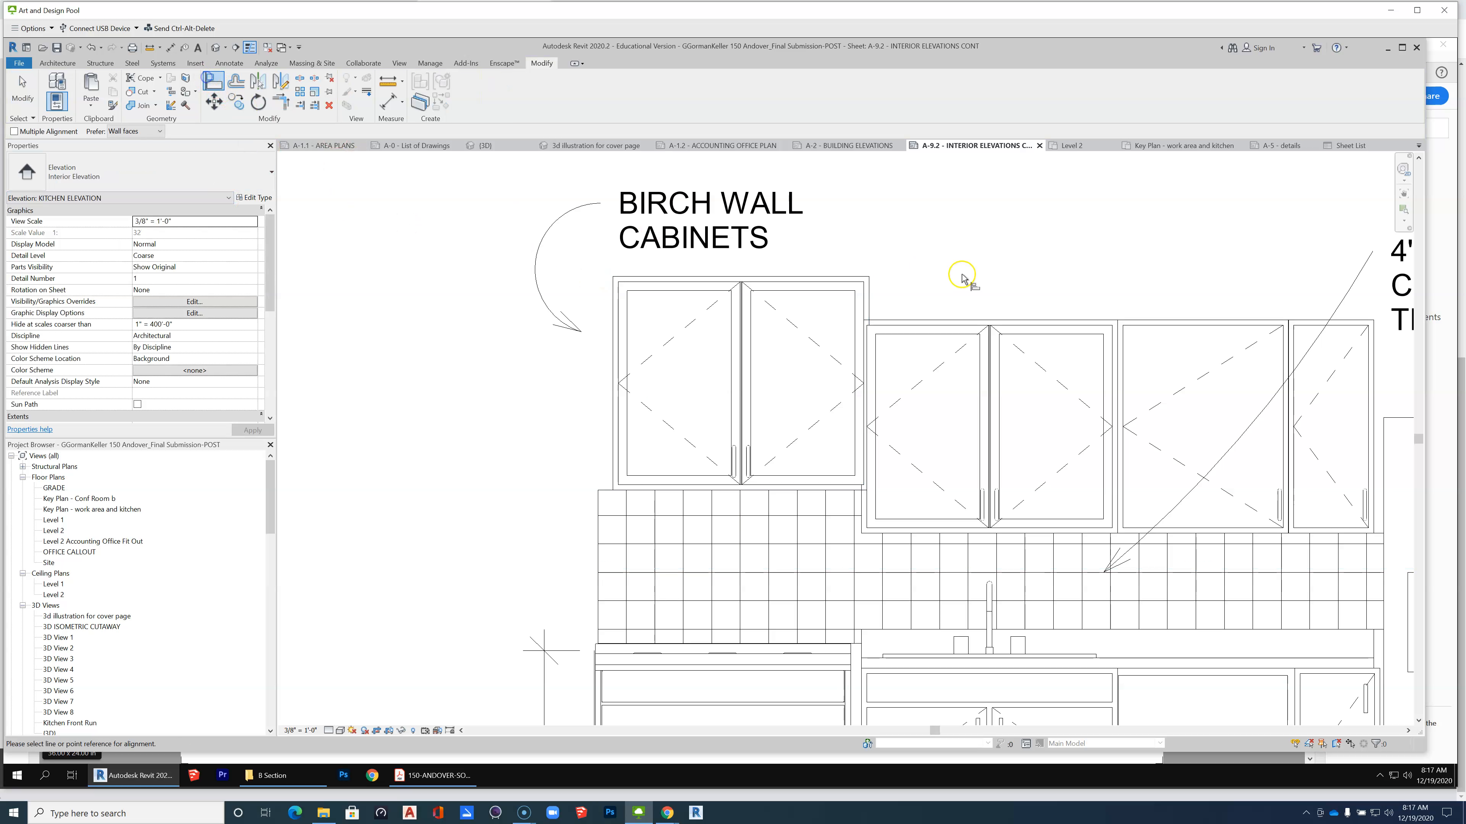
pyautogui.click(924, 321)
pyautogui.click(798, 281)
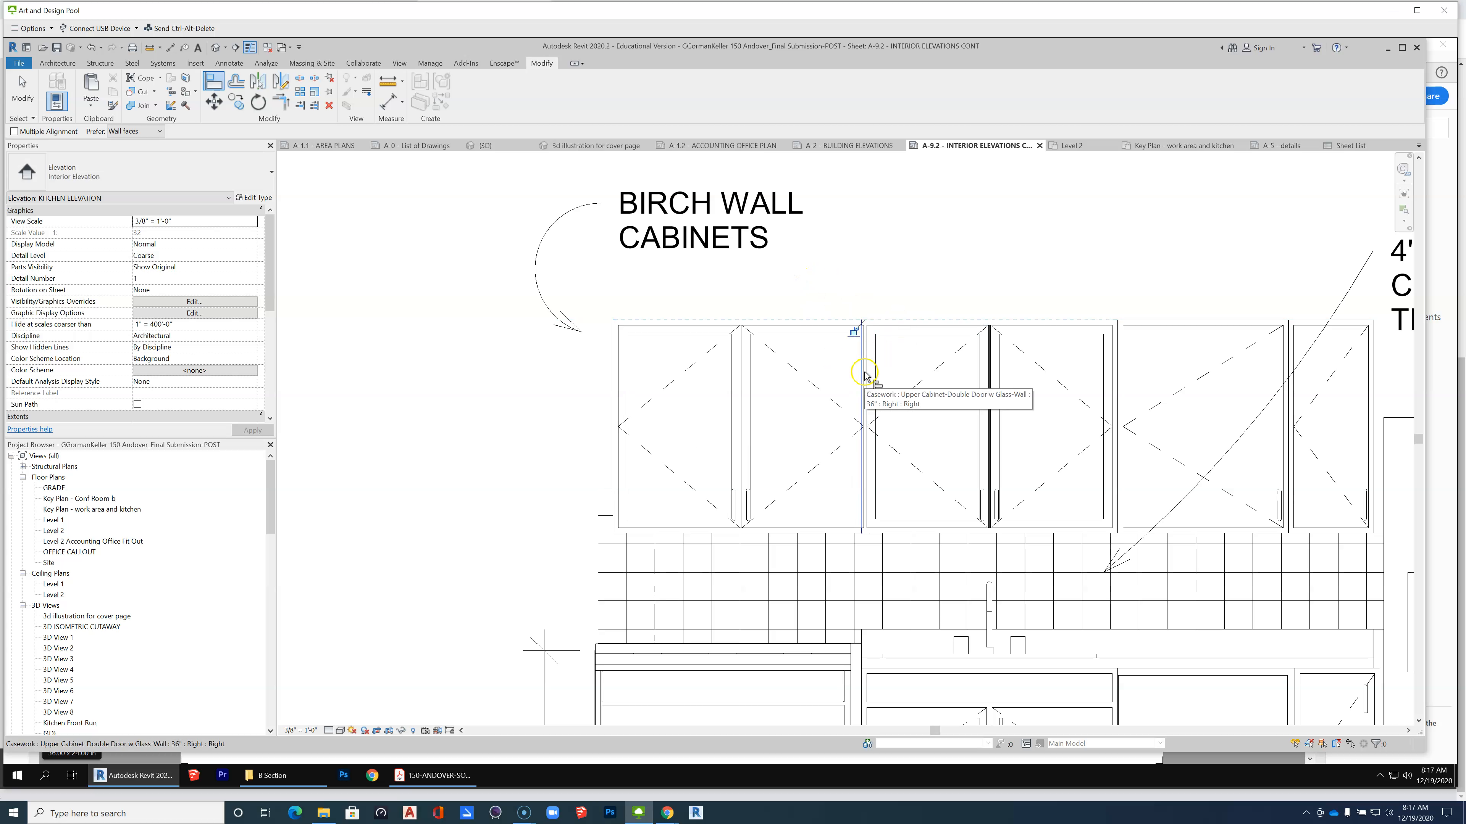
pyautogui.scroll(5, 865, 372)
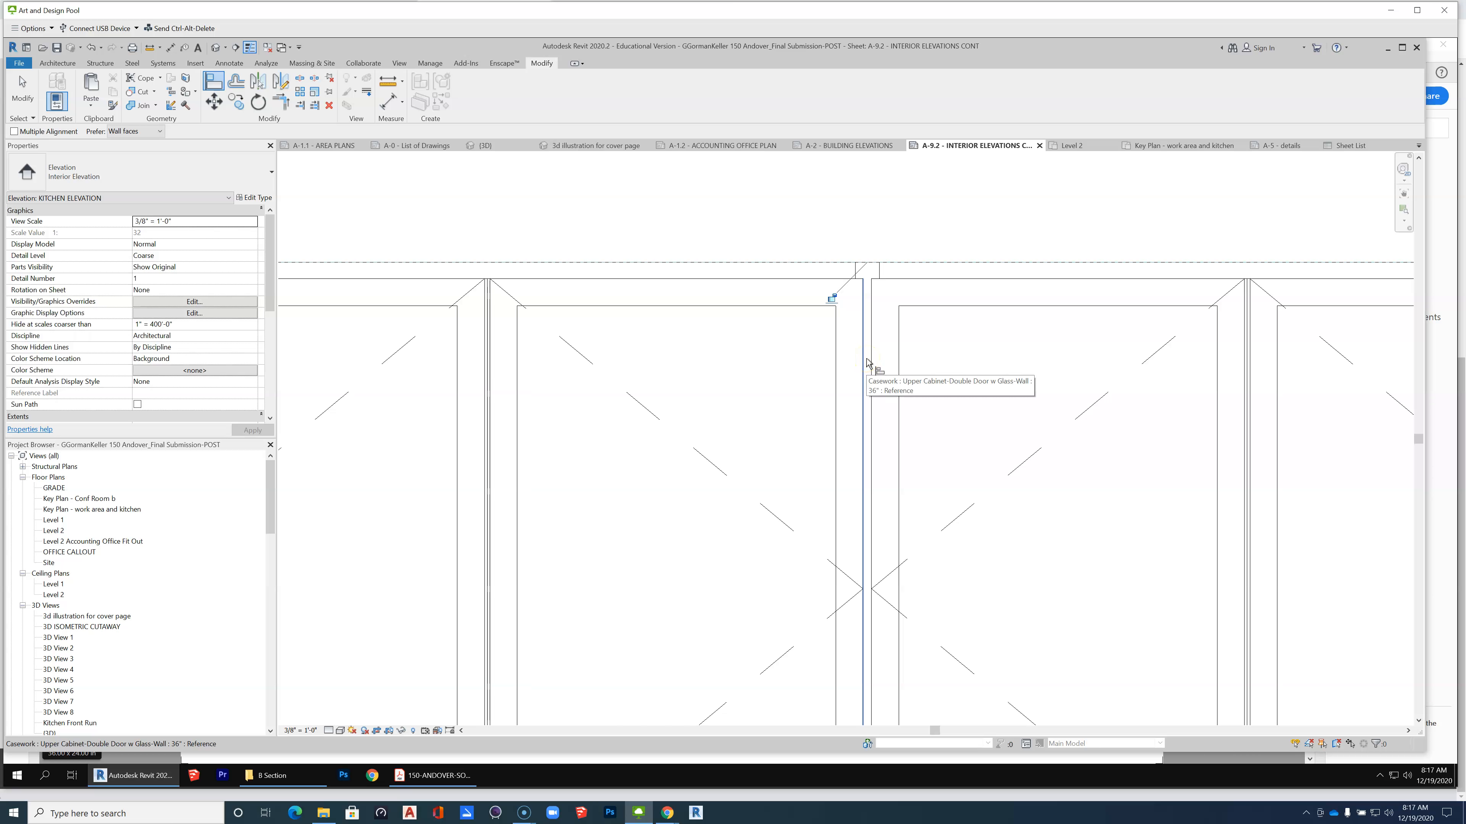
# Align the right side of the wall cabinet above the range with the left side of the sink wall cabinet.
pyautogui.click(859, 366)
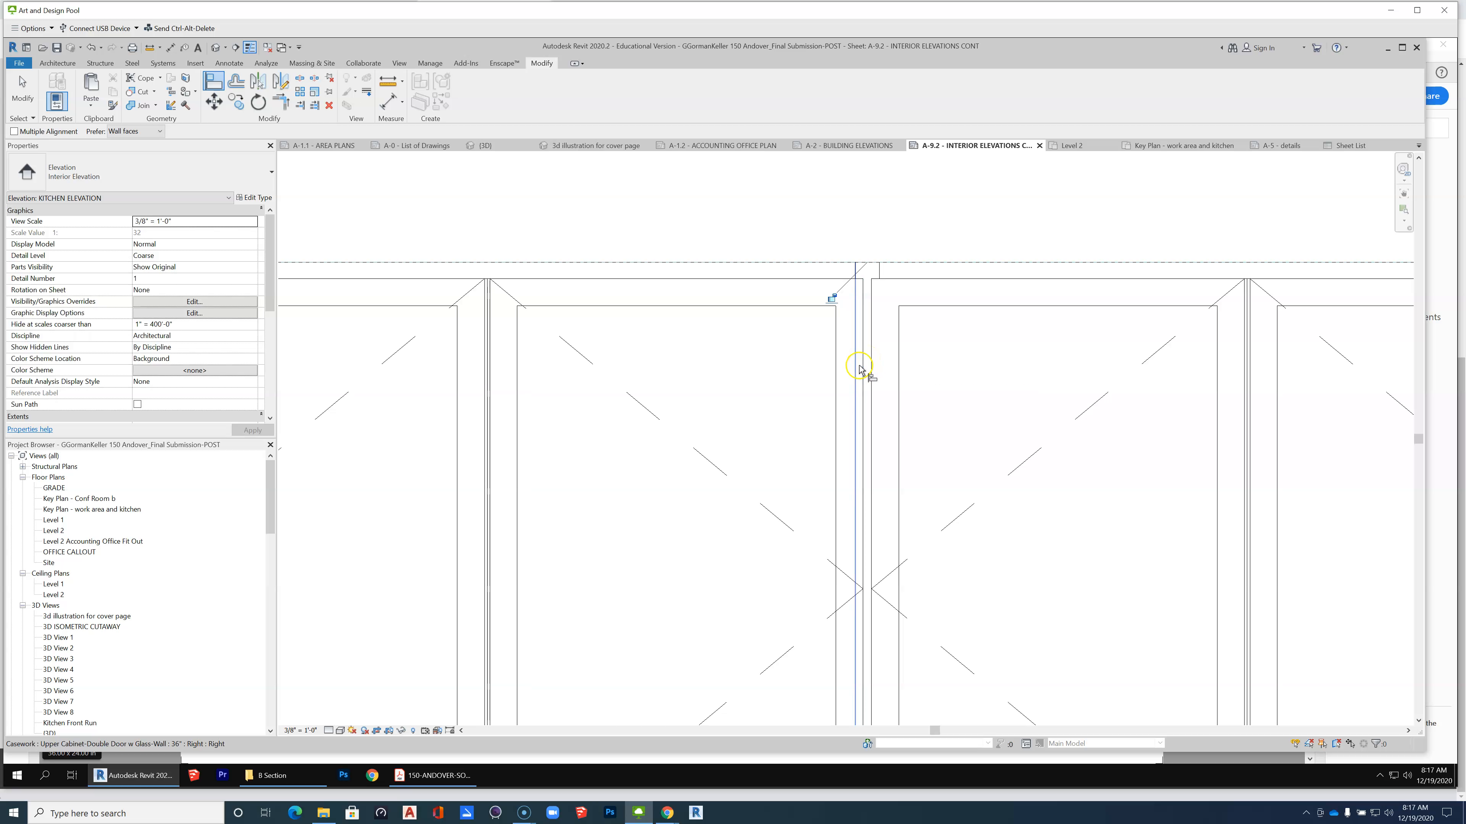
pyautogui.click(857, 340)
pyautogui.scroll(-2, 844, 231)
pyautogui.scroll(-5, 925, 350)
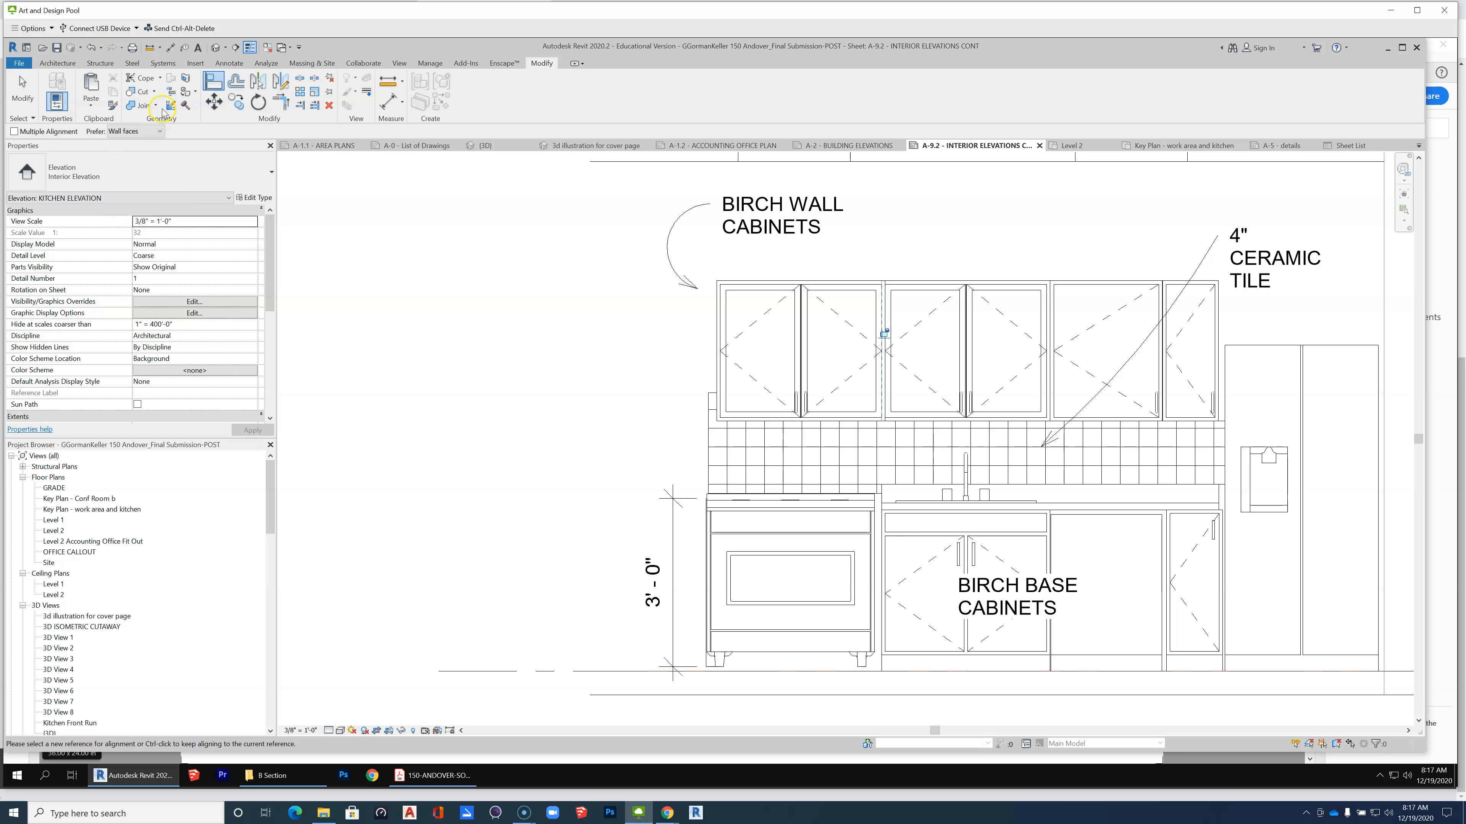
pyautogui.click(23, 89)
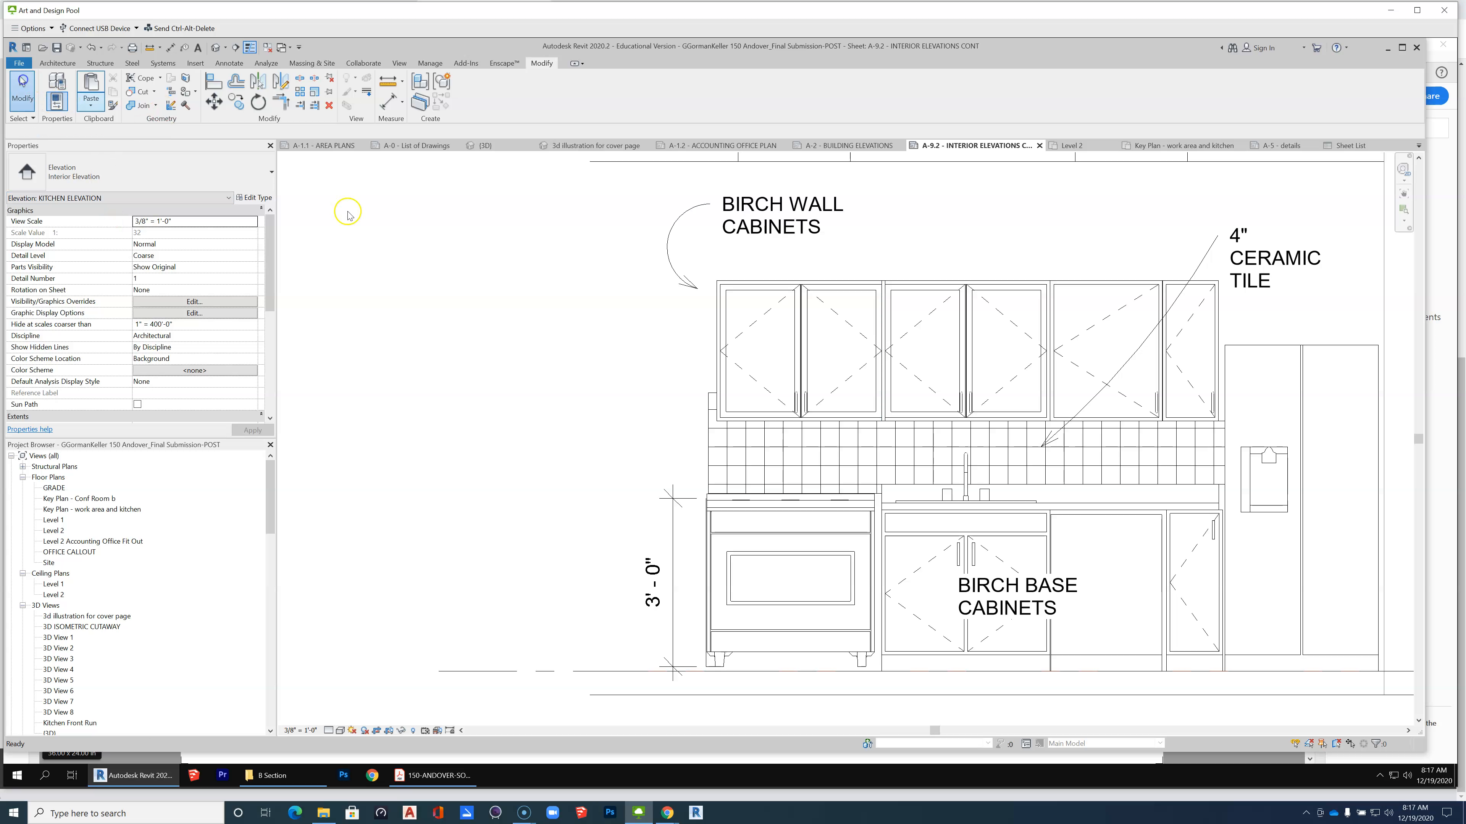
# Duplicate the range wall cabinet's type as 36" SHORTER FOR RANGE HOOD and set its height to 2'.
pyautogui.click(813, 401)
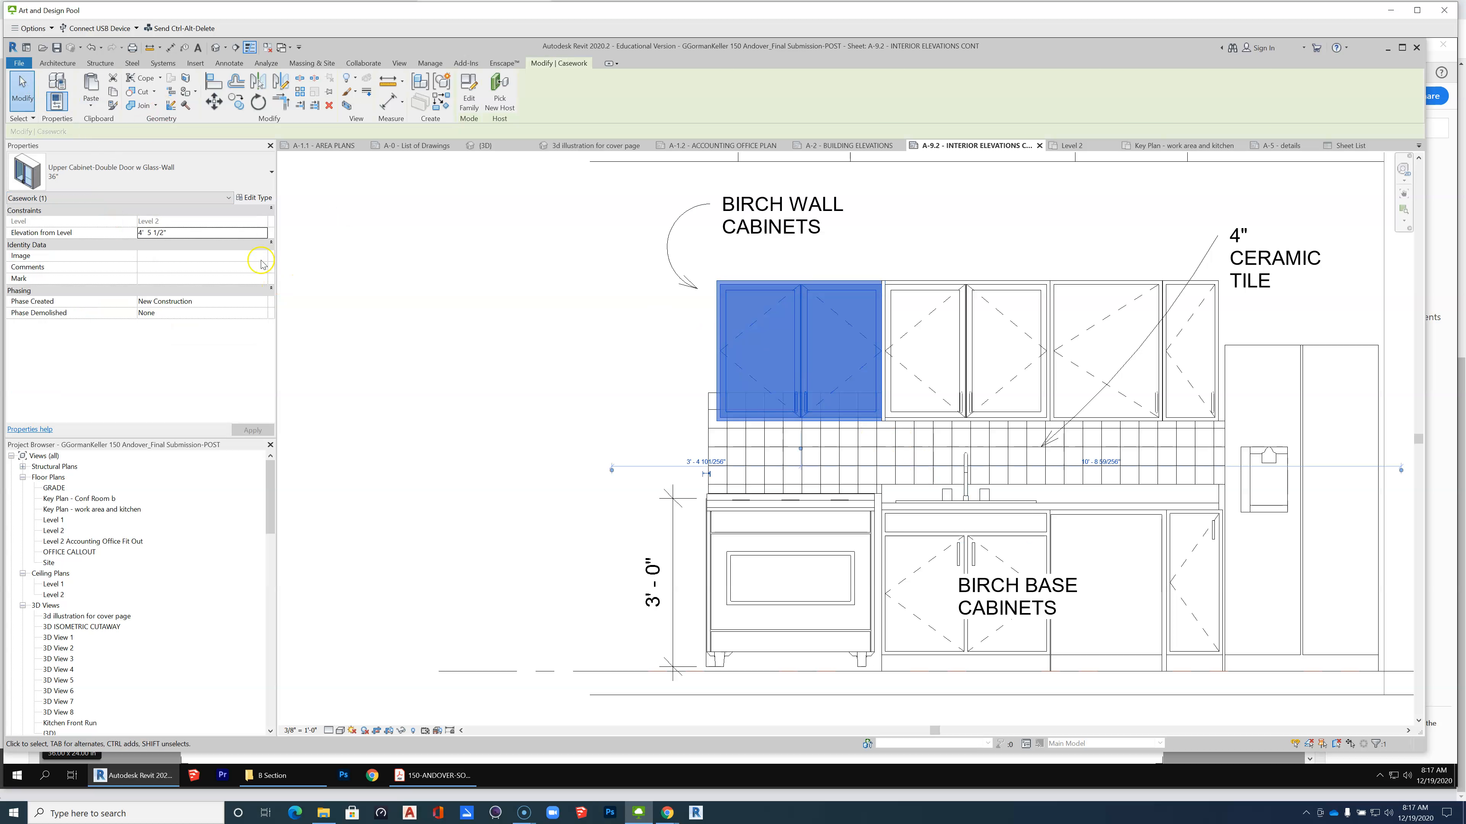
pyautogui.click(254, 198)
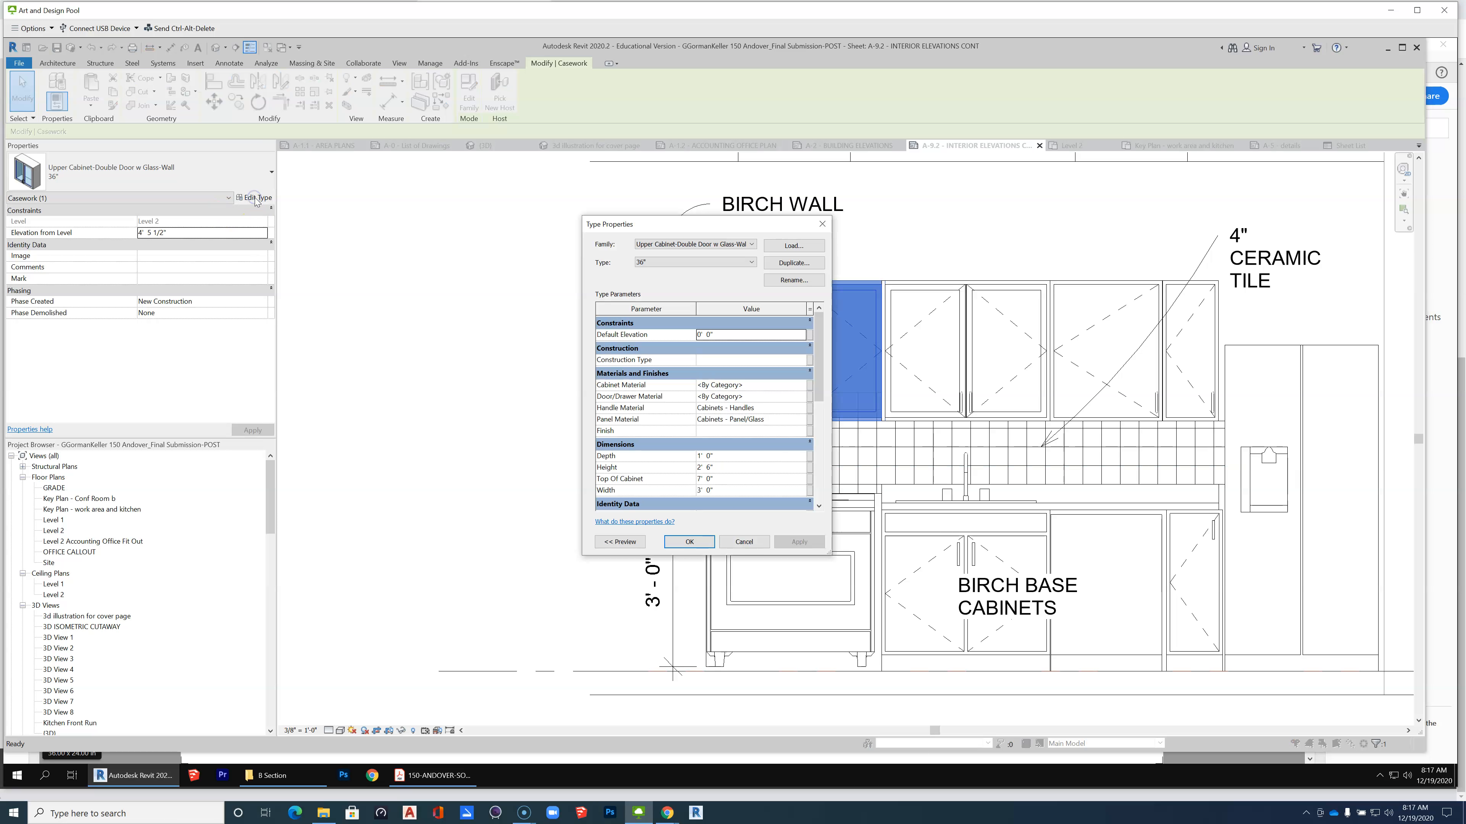
pyautogui.click(805, 265)
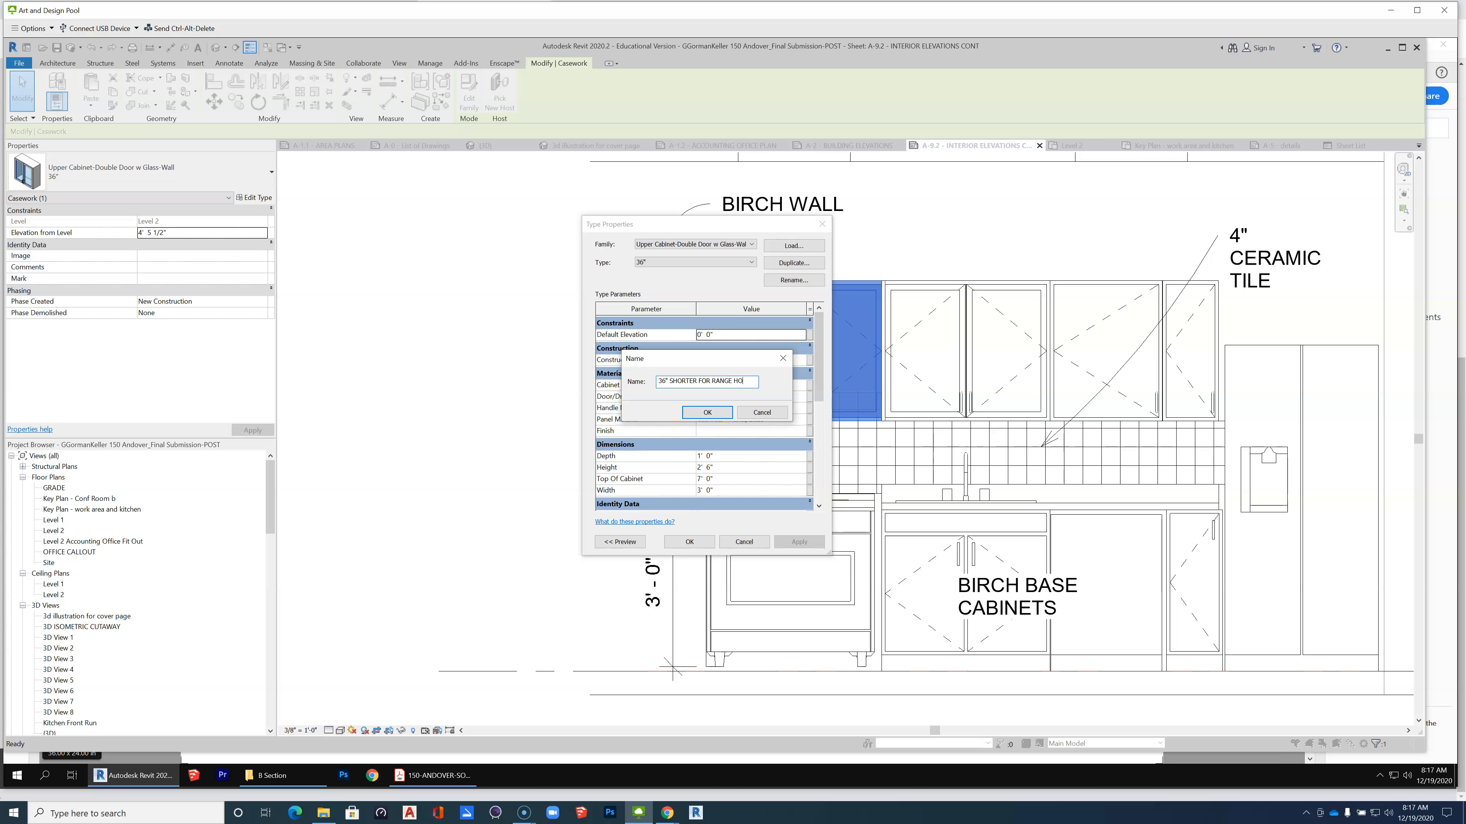
pyautogui.write('OD')
pyautogui.press('Return')
pyautogui.click(744, 466)
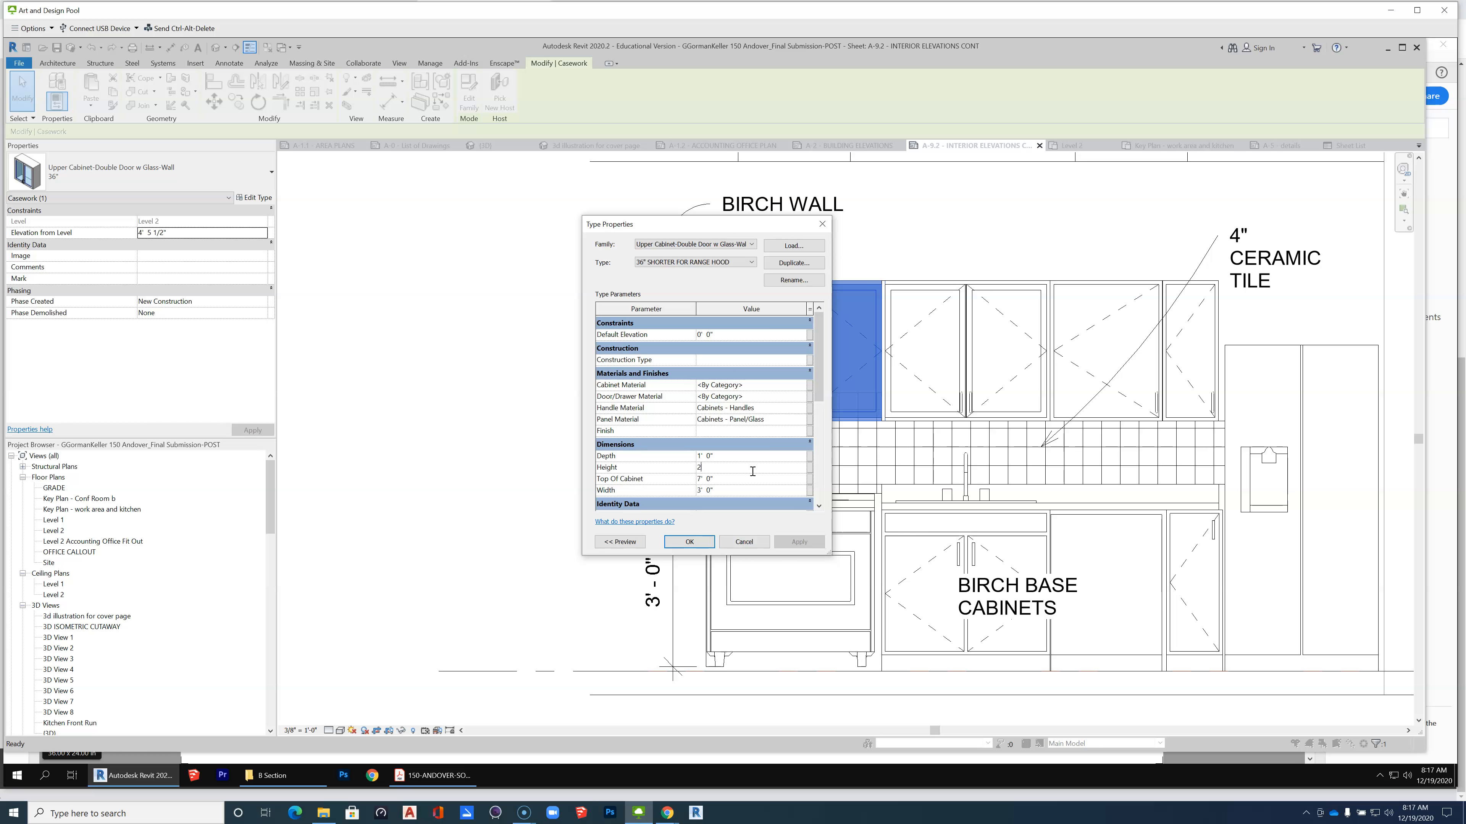
pyautogui.click(689, 542)
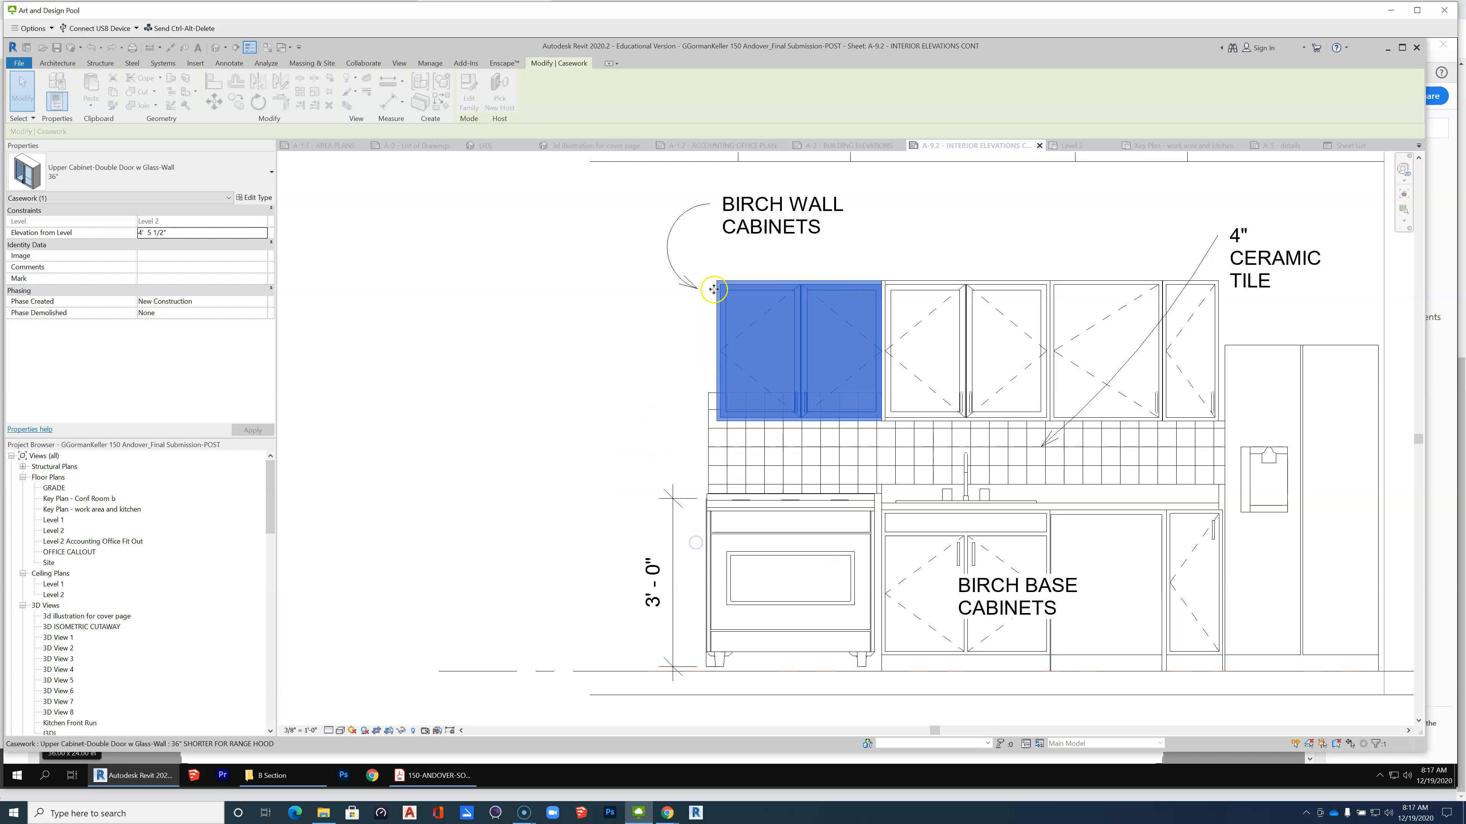
# Move the shortened range wall cabinet away from the sink wall cabinet, leaving a clear gap between them.
pyautogui.doubleClick(1033, 237)
pyautogui.scroll(2, 1033, 237)
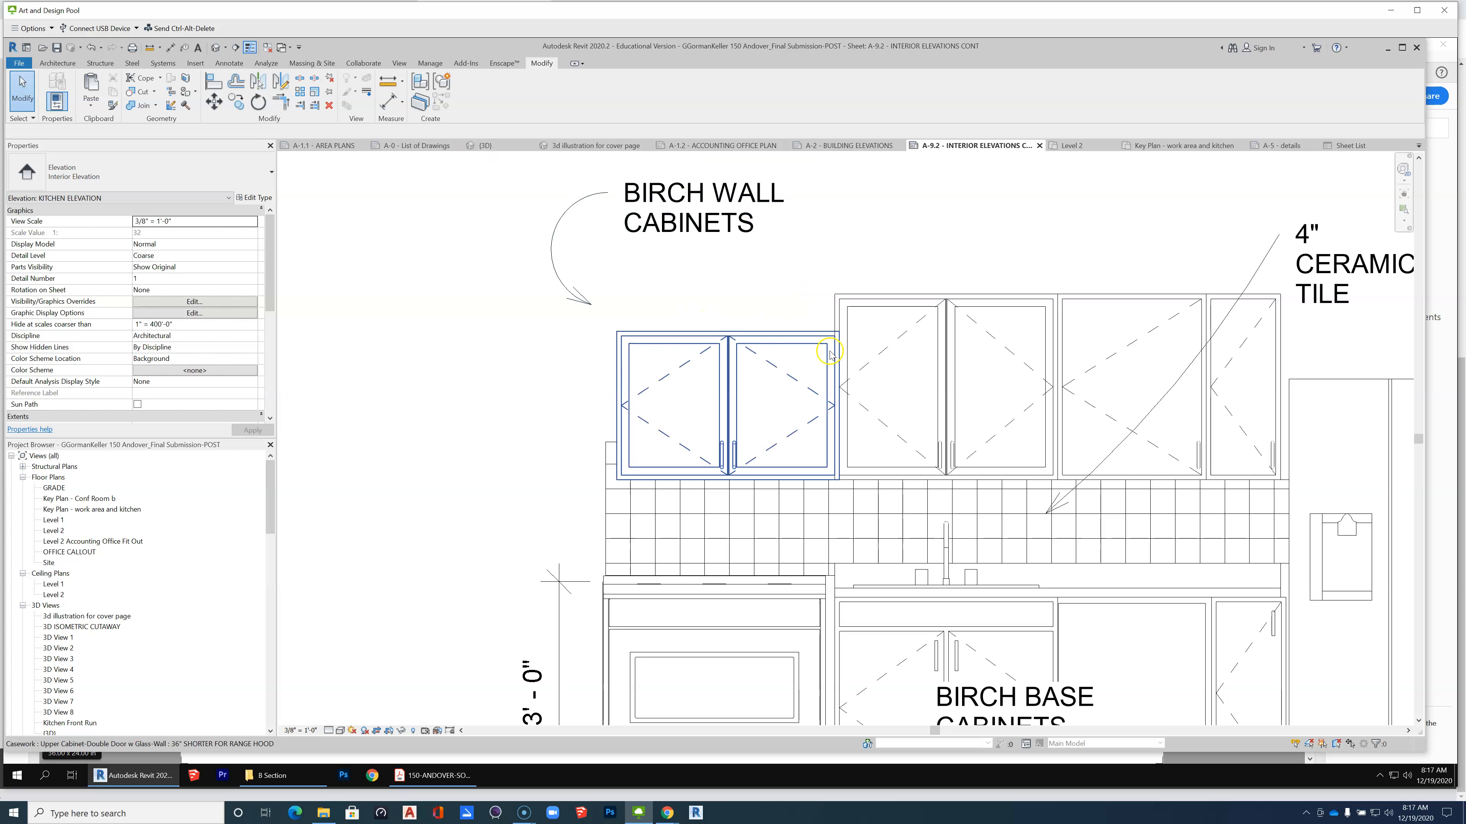
pyautogui.moveTo(816, 339); pyautogui.dragTo(746, 335)
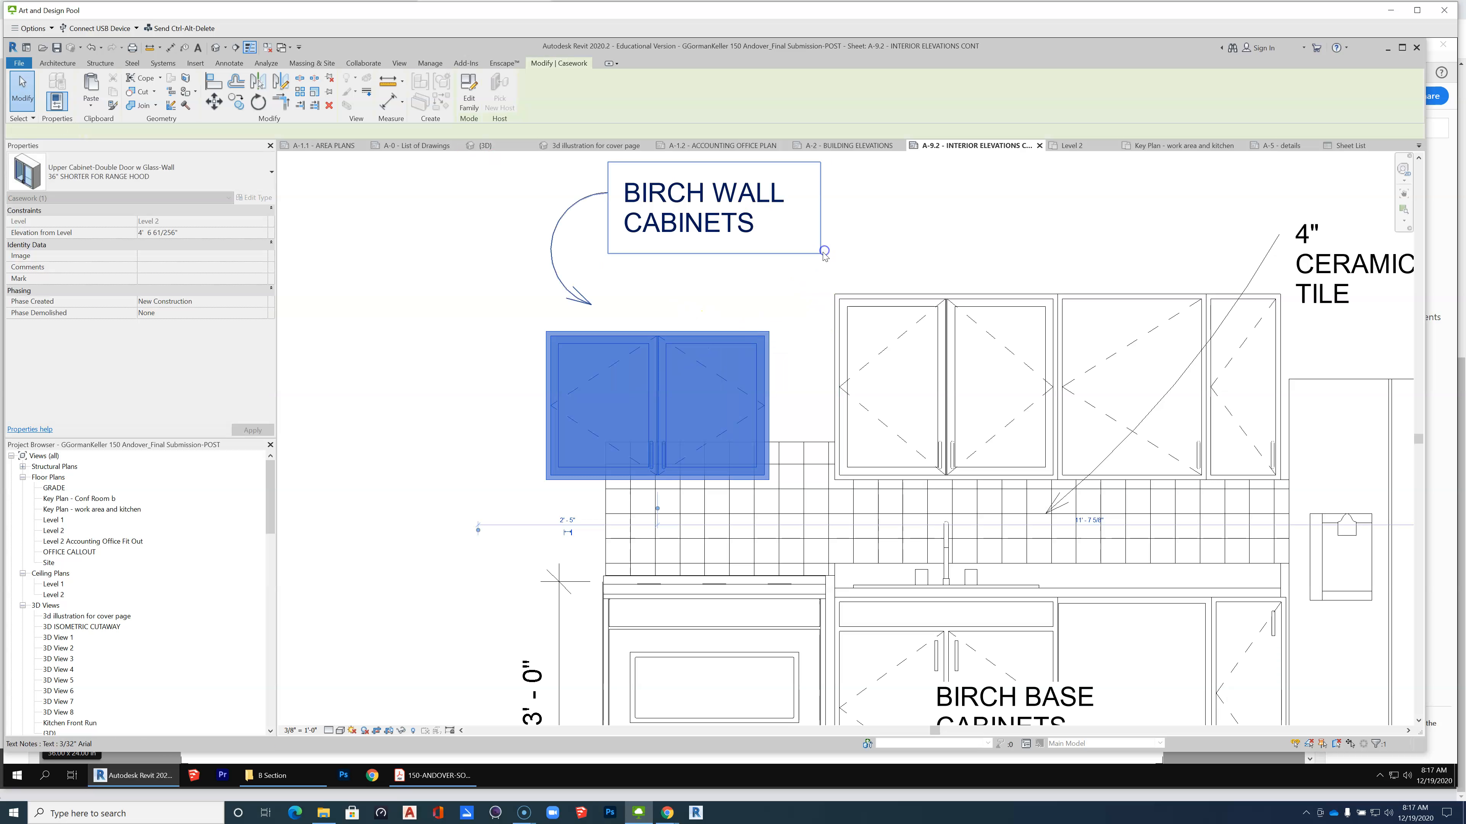
pyautogui.click(821, 253)
pyautogui.press('Escape')
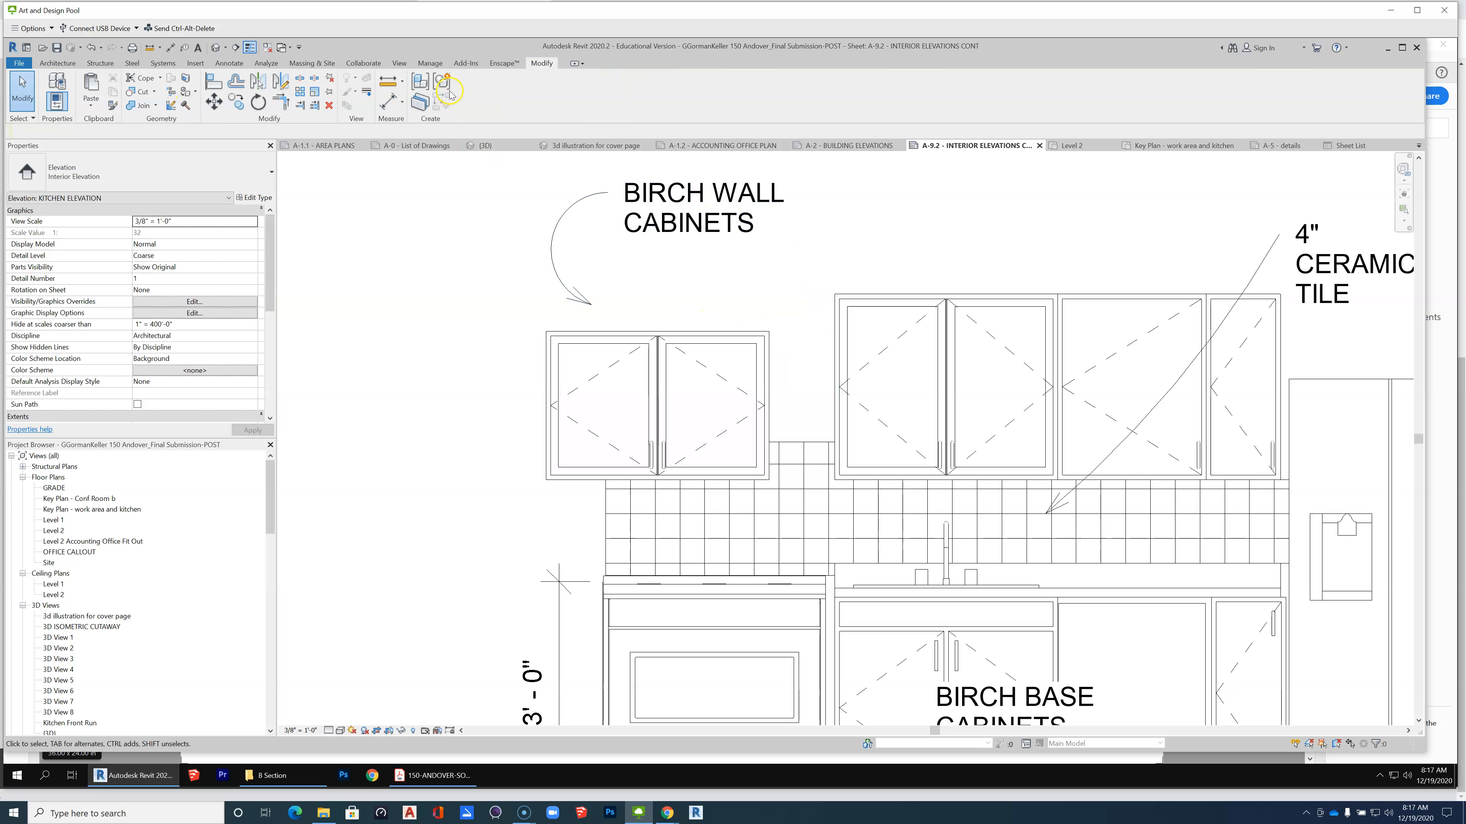
# Align the shortened cabinet's top with the top of the sink wall cabinet, and its right side with that cabinet's left side.
pyautogui.click(220, 84)
pyautogui.click(857, 294)
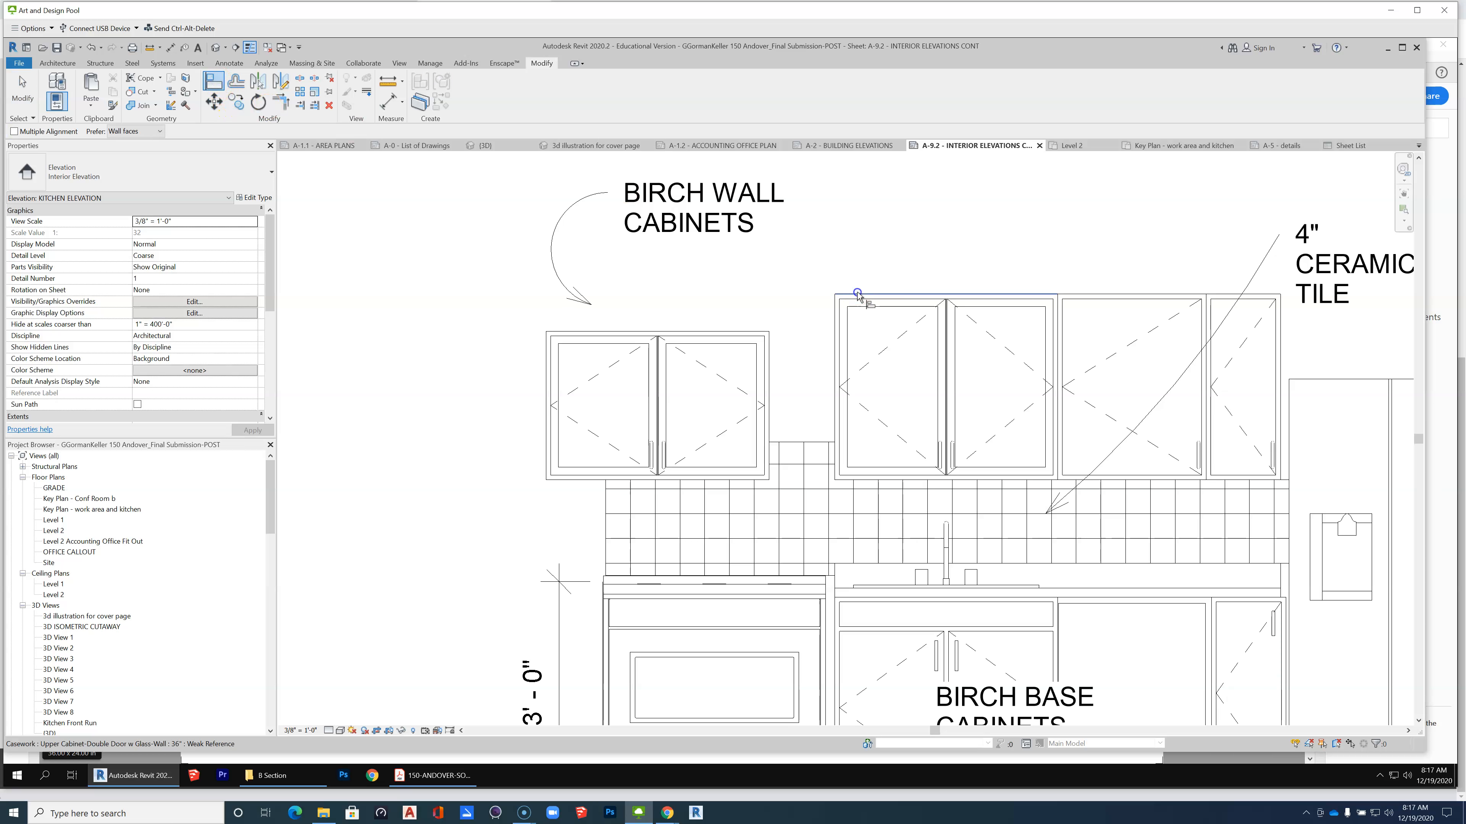
pyautogui.click(708, 331)
pyautogui.click(835, 329)
pyautogui.click(767, 359)
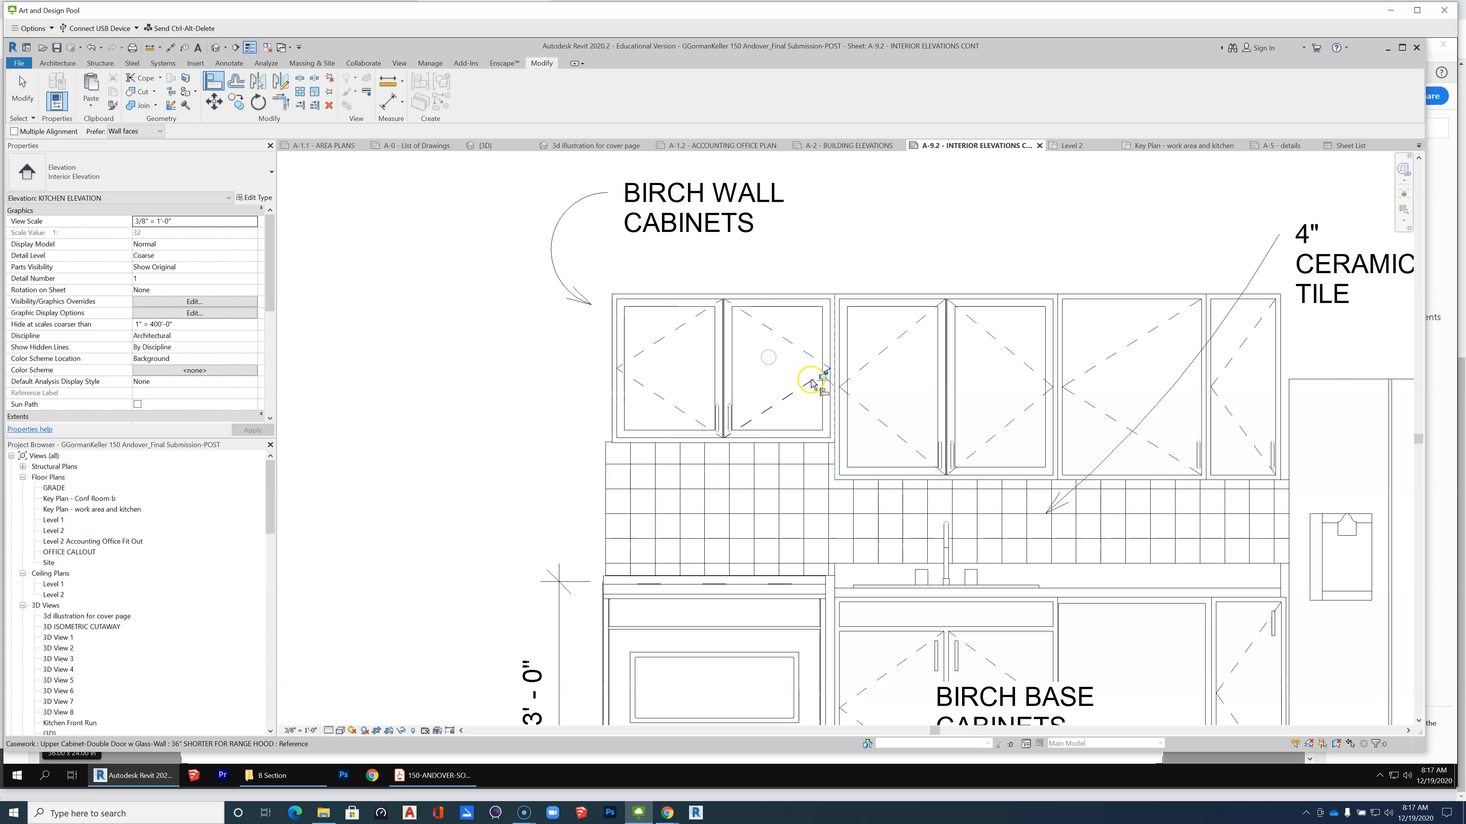
pyautogui.scroll(-2, 812, 383)
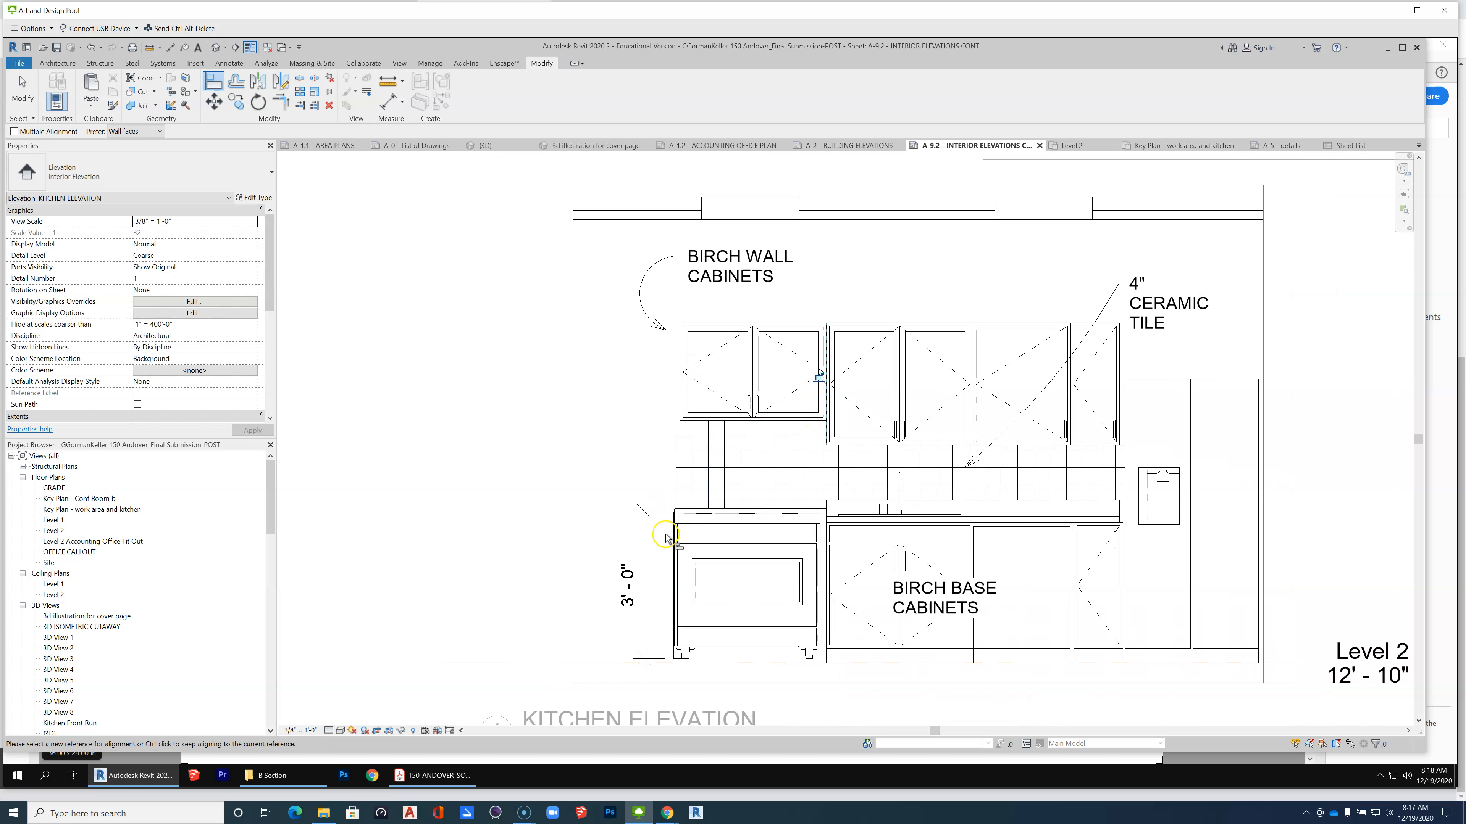
# Align the left side of the shortened wall cabinet with the left side of the range below.
pyautogui.scroll(2, 665, 538)
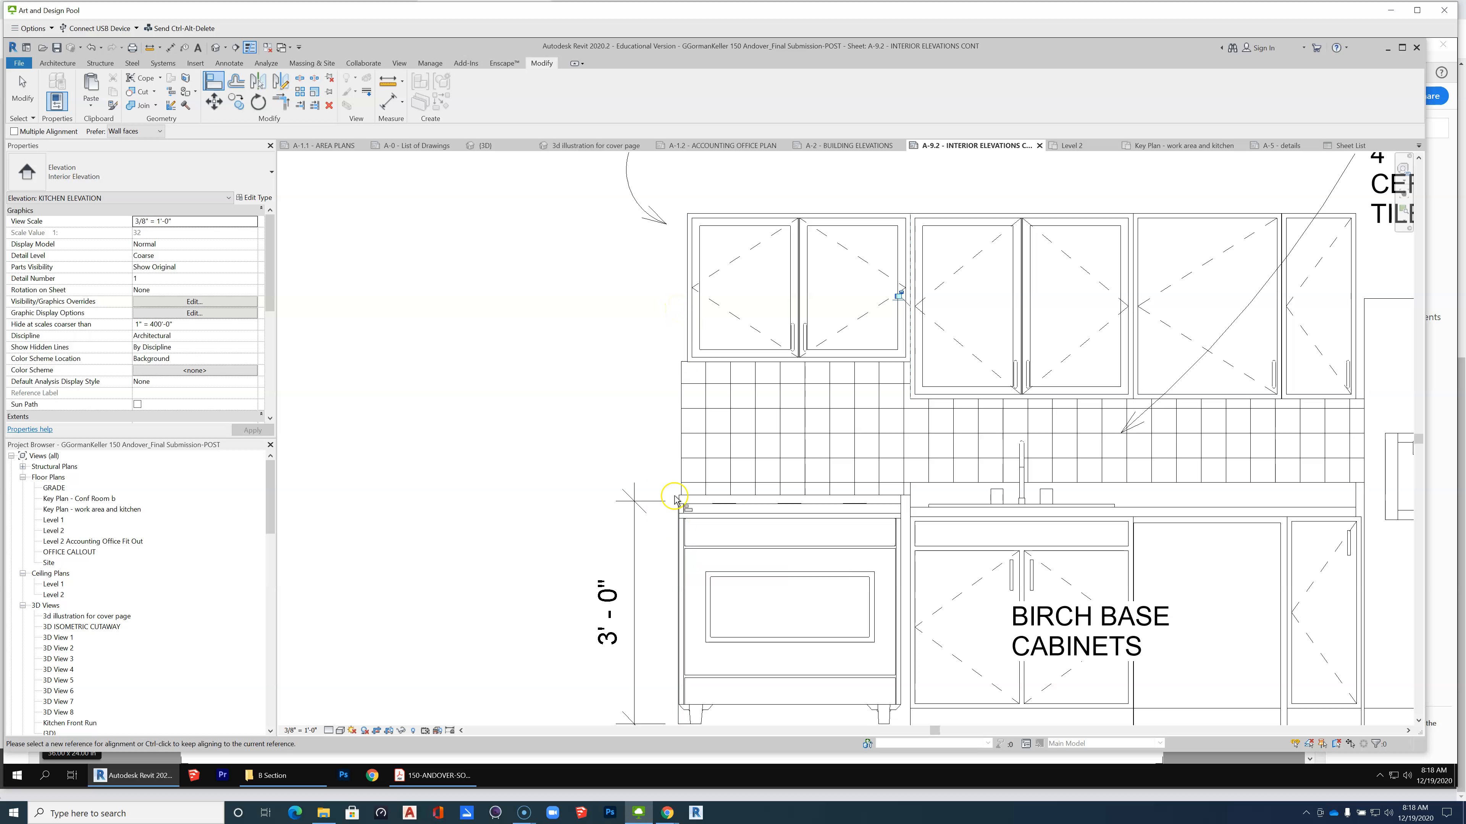
pyautogui.scroll(2, 682, 516)
pyautogui.click(678, 546)
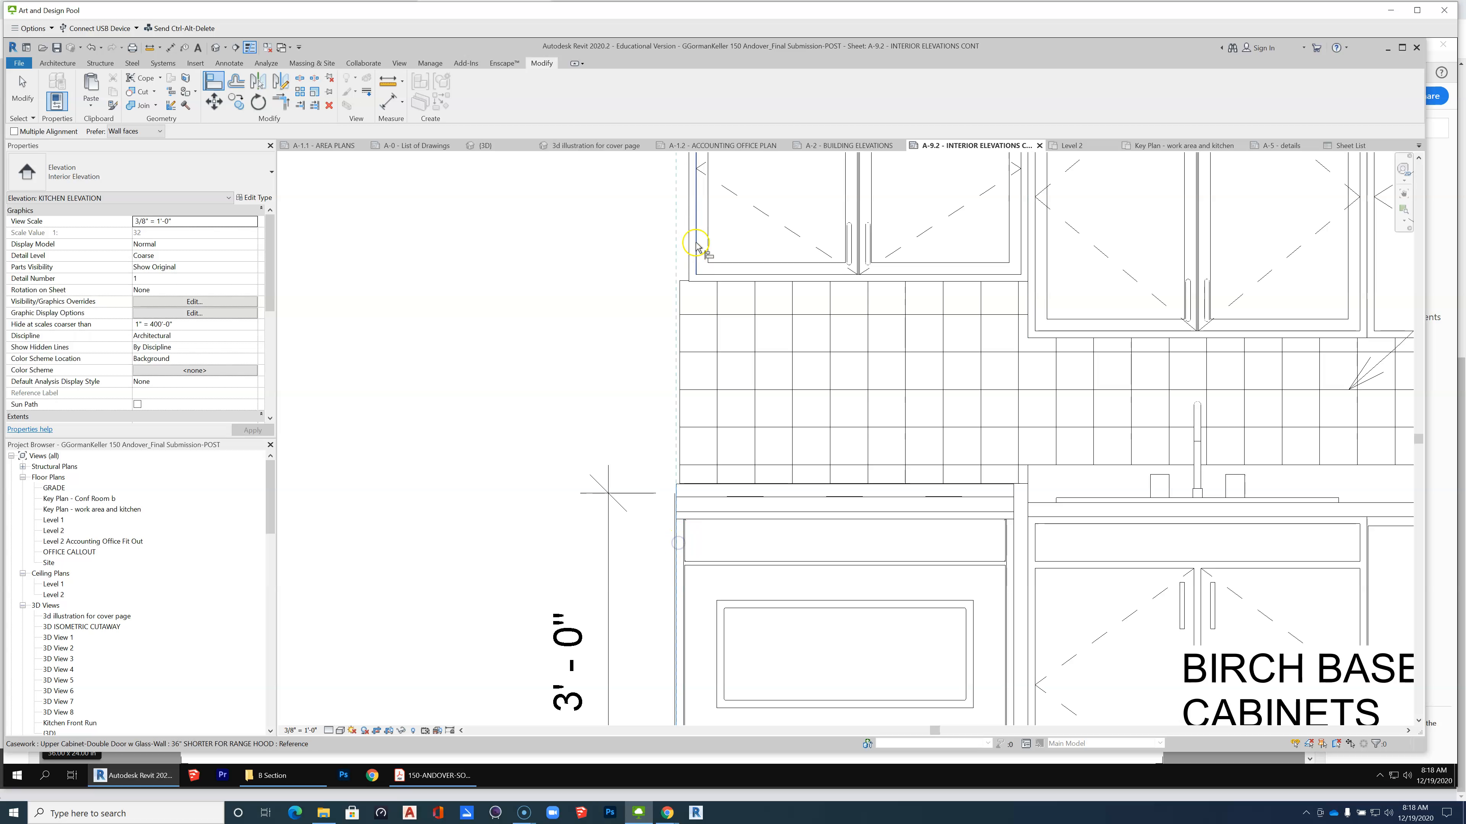
pyautogui.click(695, 254)
pyautogui.click(575, 424)
pyautogui.scroll(-1, 575, 424)
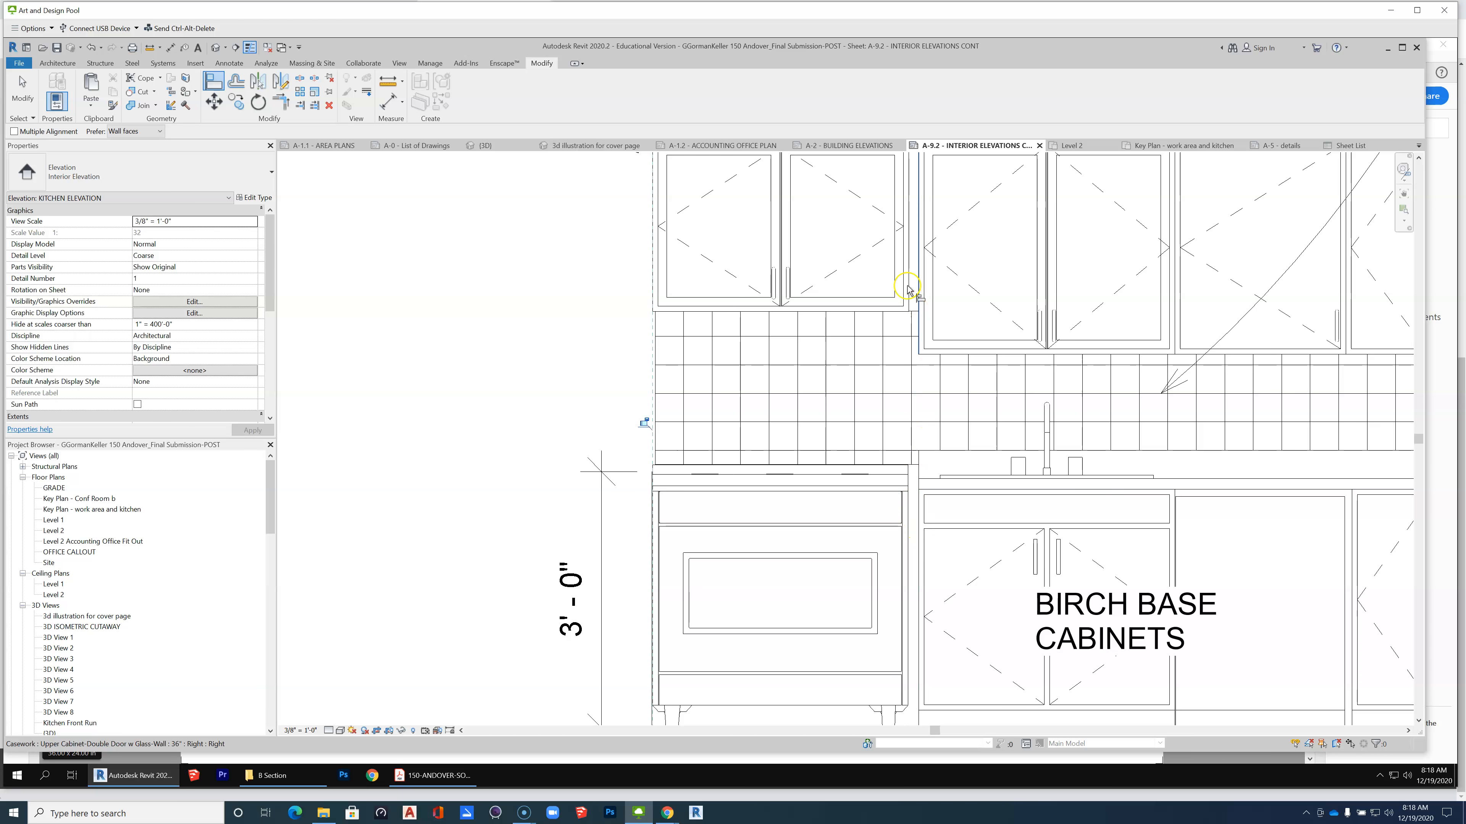
# Align the right side of the shortened range wall cabinet with the left side of the sink wall cabinet again.
pyautogui.scroll(1, 932, 554)
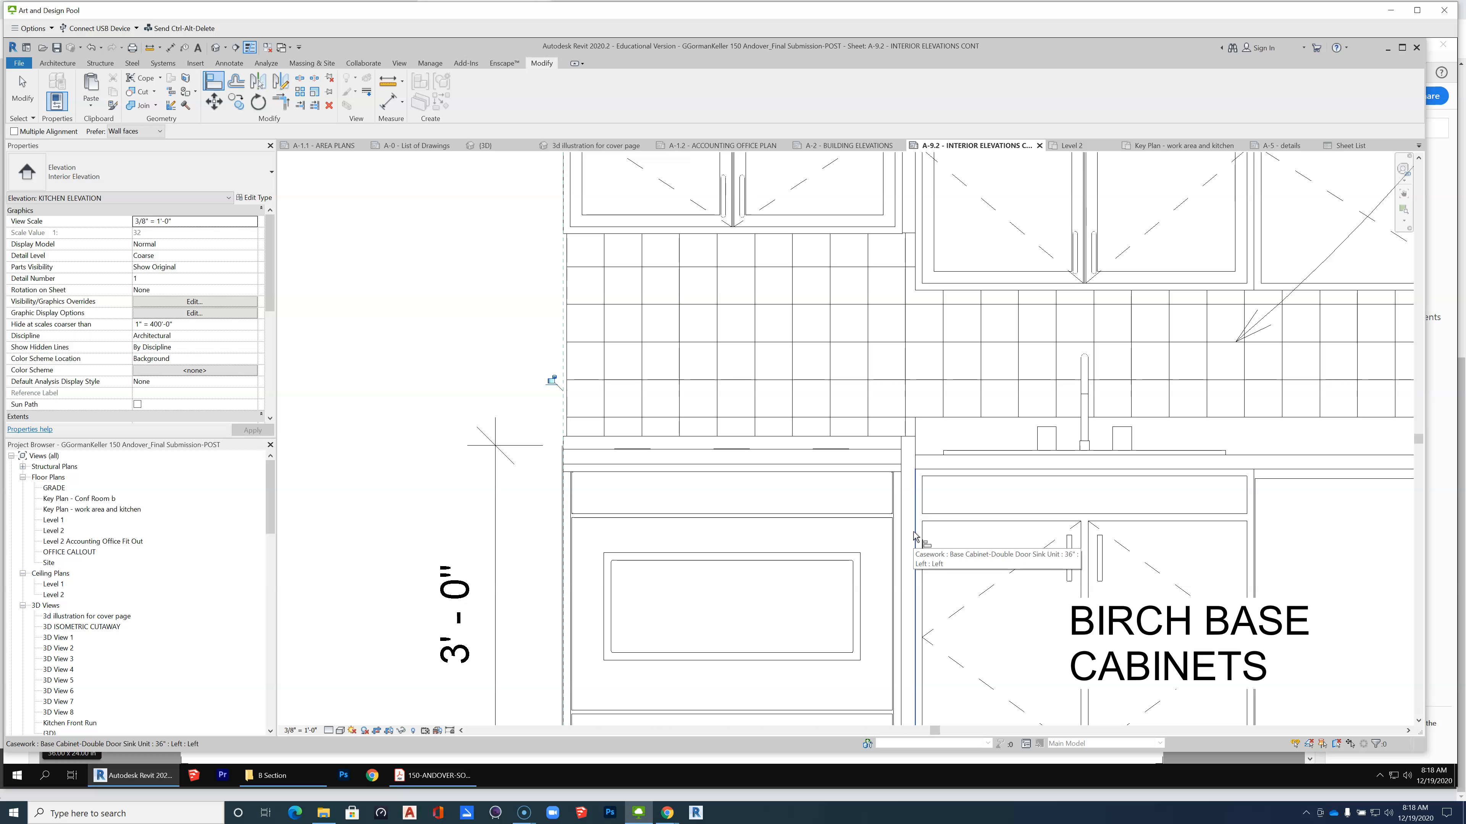
pyautogui.click(900, 539)
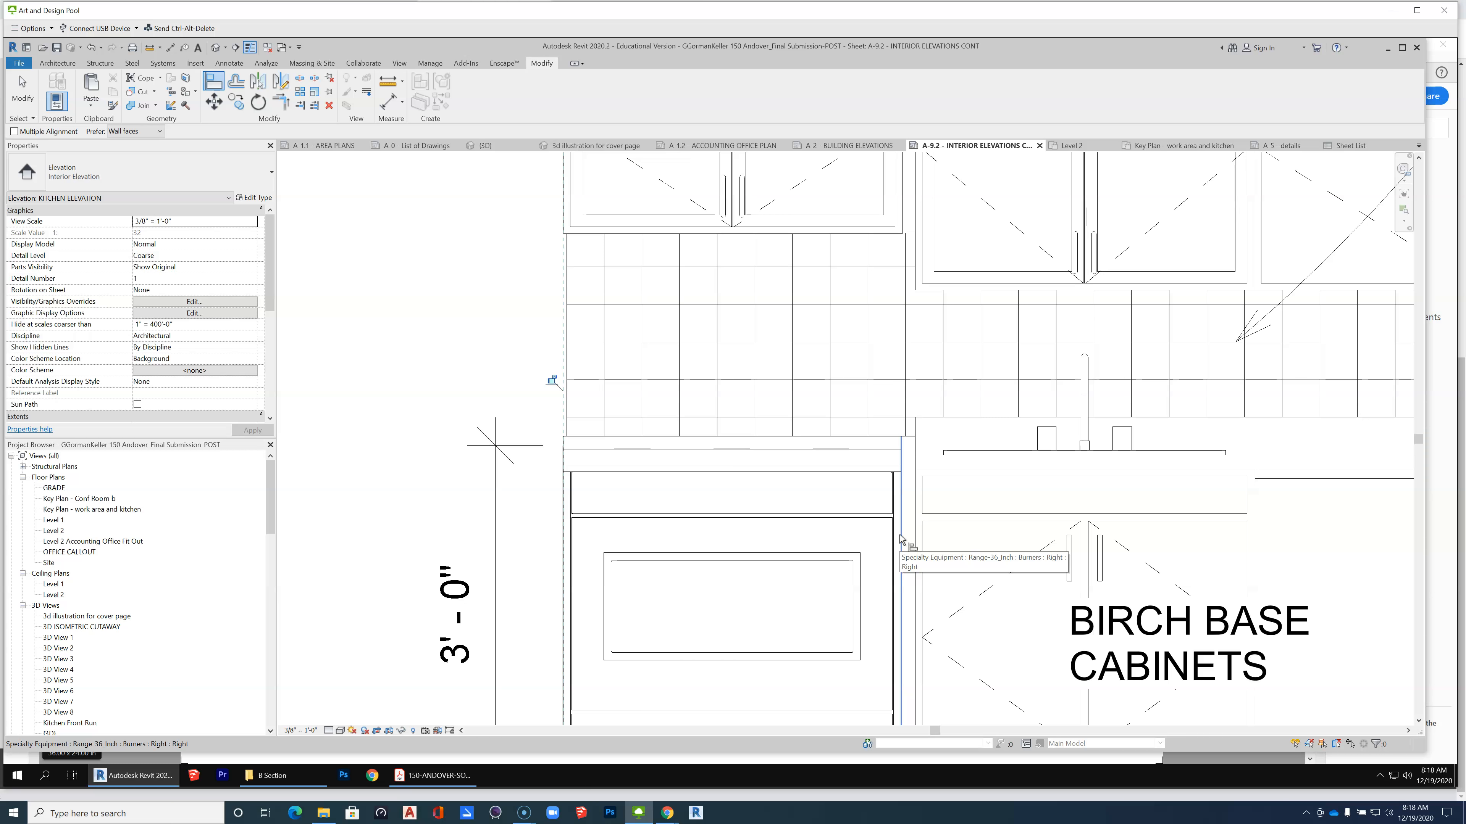
pyautogui.scroll(-1, 612, 462)
pyautogui.scroll(-1, 612, 478)
pyautogui.click(722, 471)
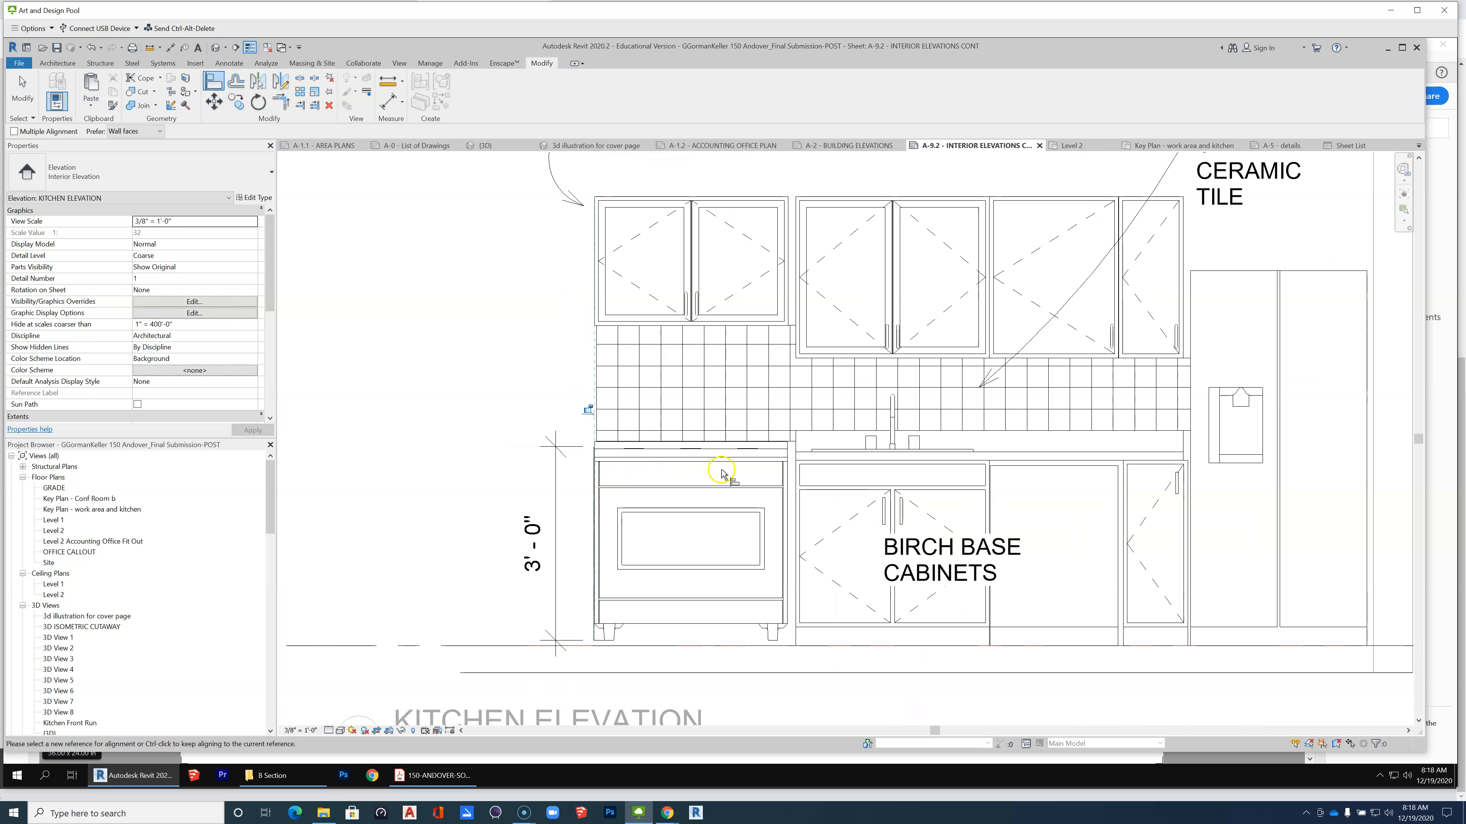
pyautogui.scroll(2, 805, 216)
pyautogui.click(798, 234)
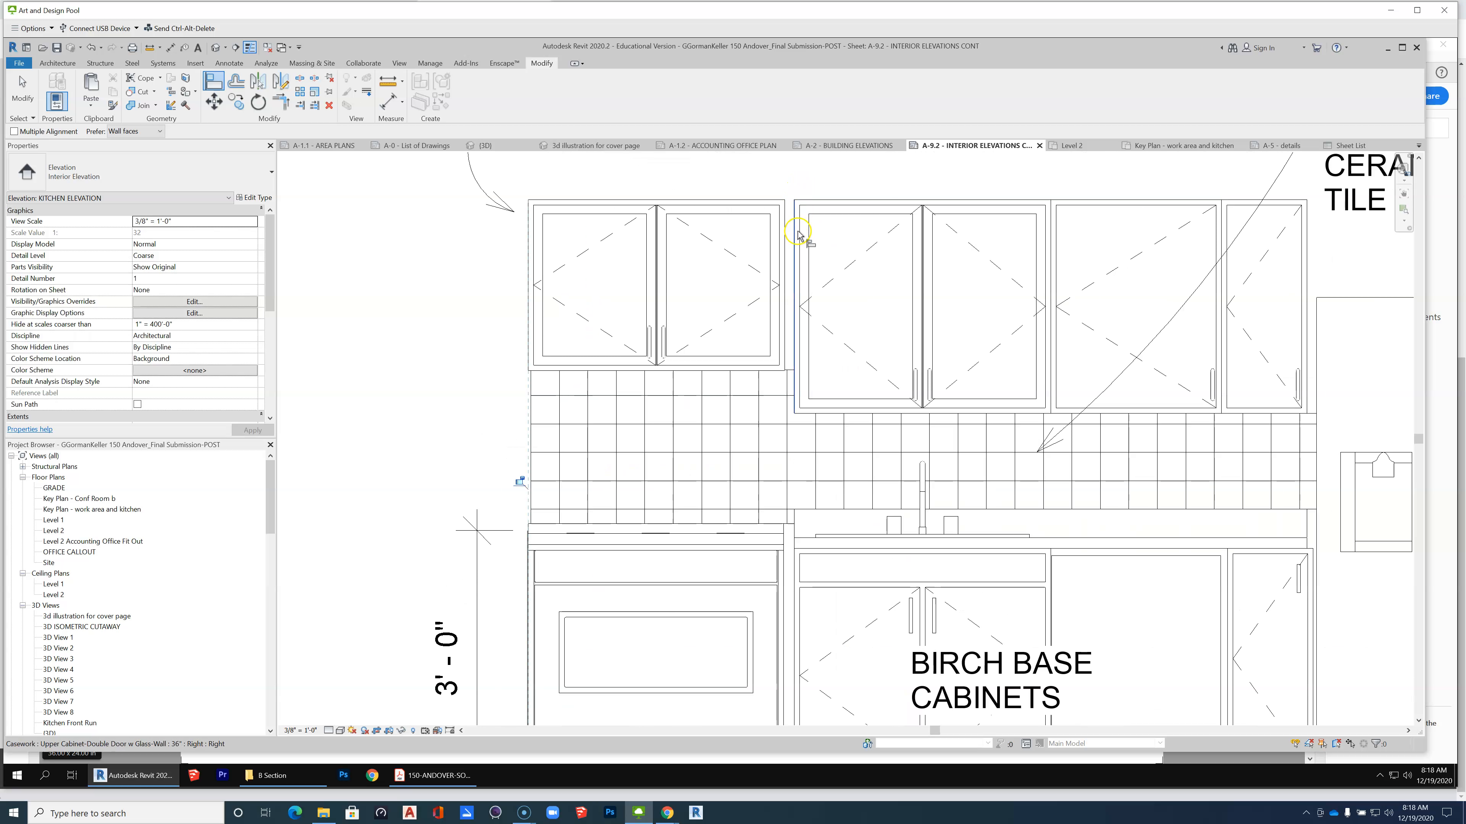
pyautogui.click(784, 234)
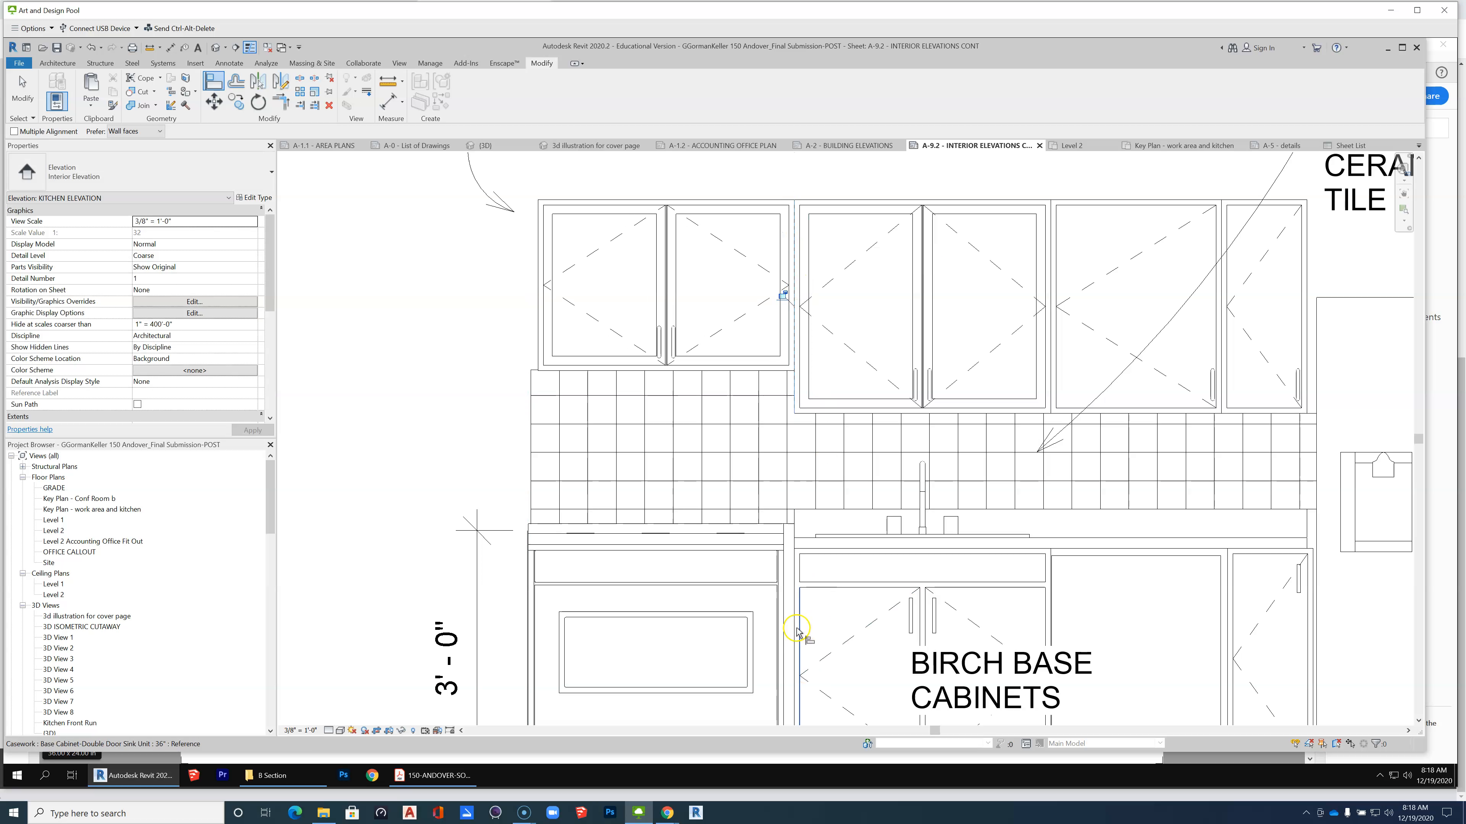
# Align the right side of the range with the left side of the sink base cabinet.
pyautogui.click(793, 614)
pyautogui.click(782, 620)
pyautogui.scroll(-2, 605, 477)
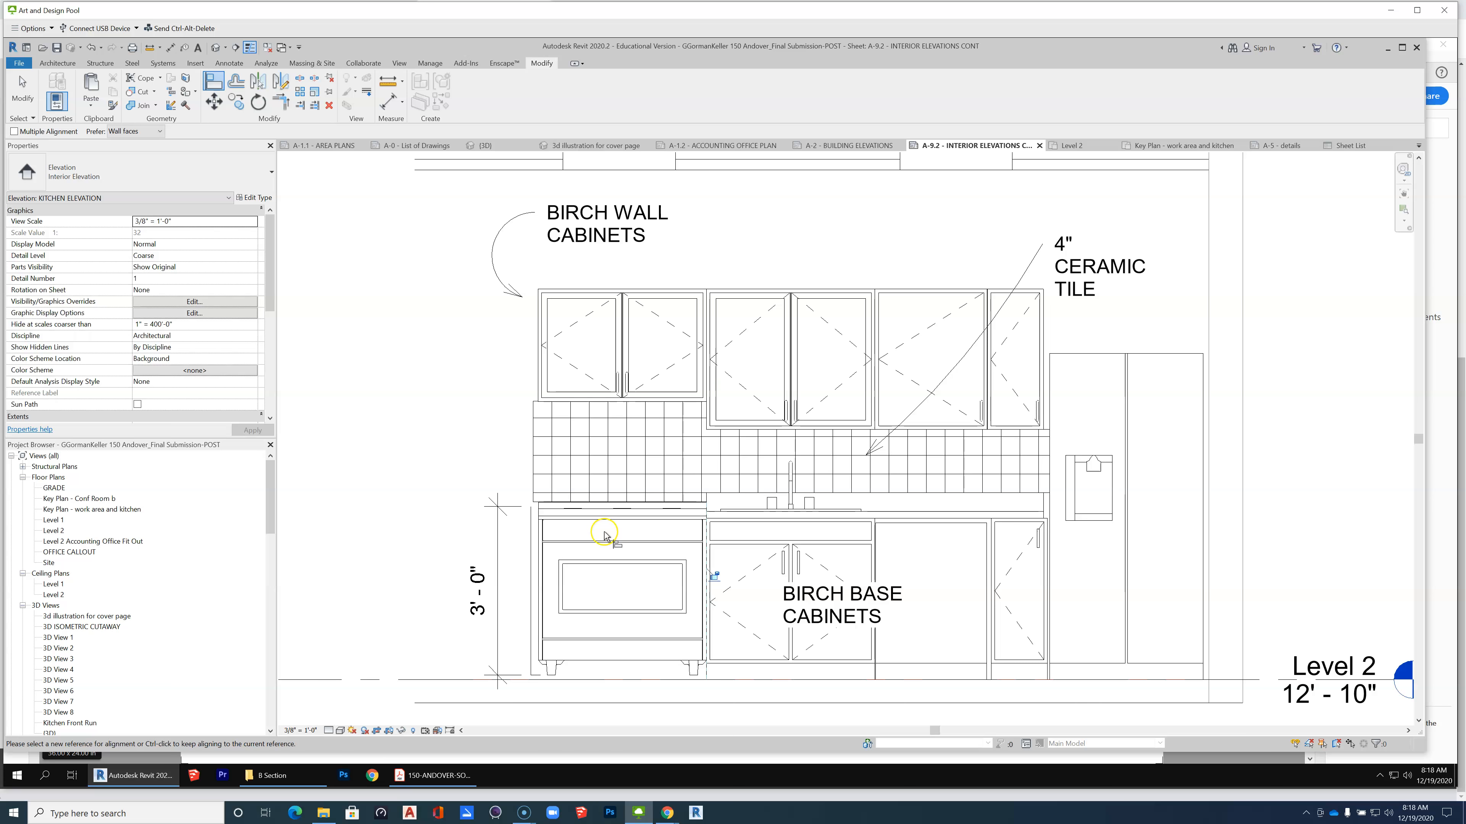
# Align the 12" wall cabinet's left side and the 24" wall cabinet's right side with the left side of the 12" base cabinet.
pyautogui.scroll(2, 970, 534)
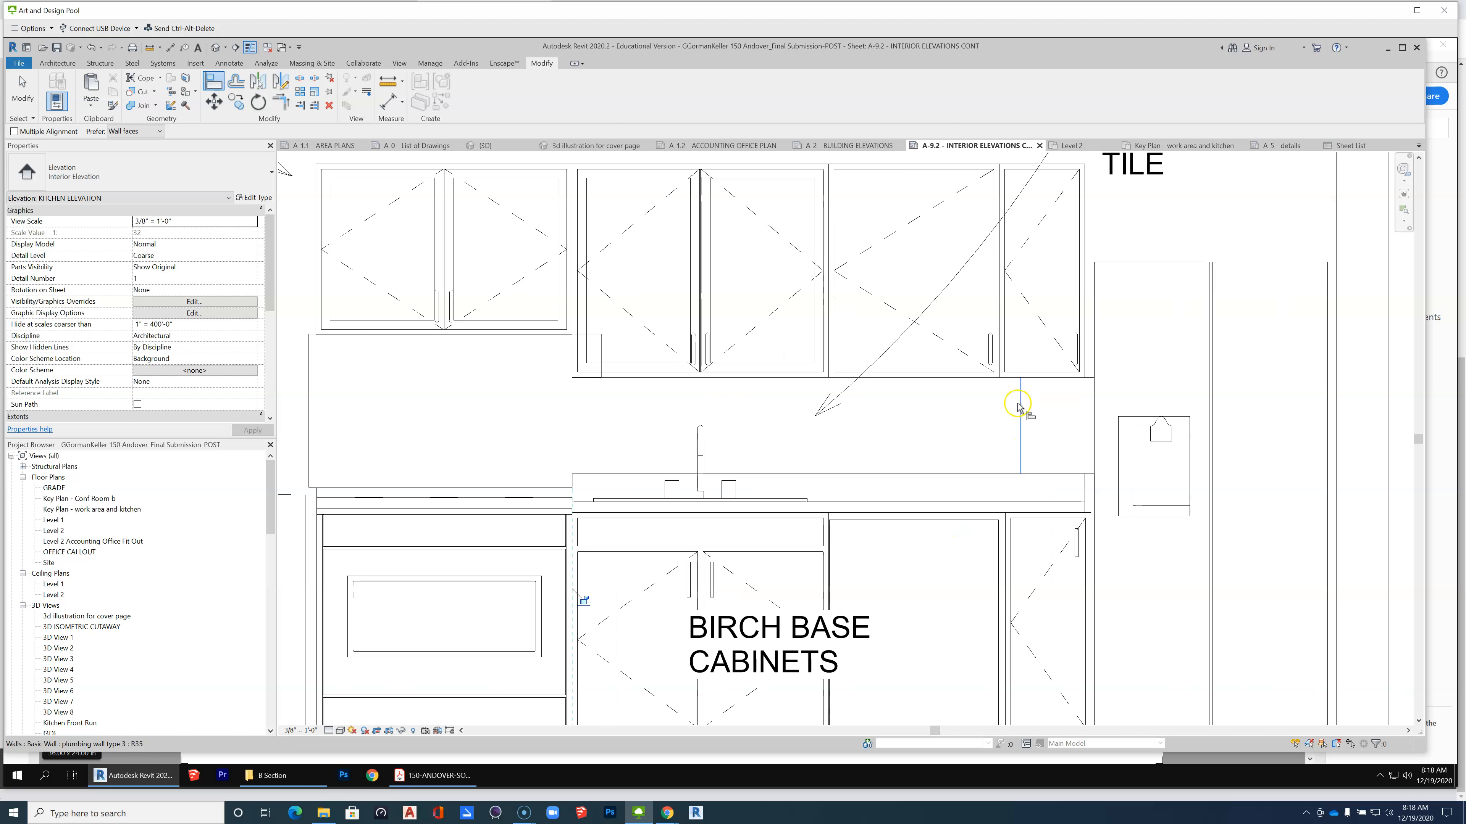
pyautogui.click(1007, 575)
pyautogui.click(1002, 346)
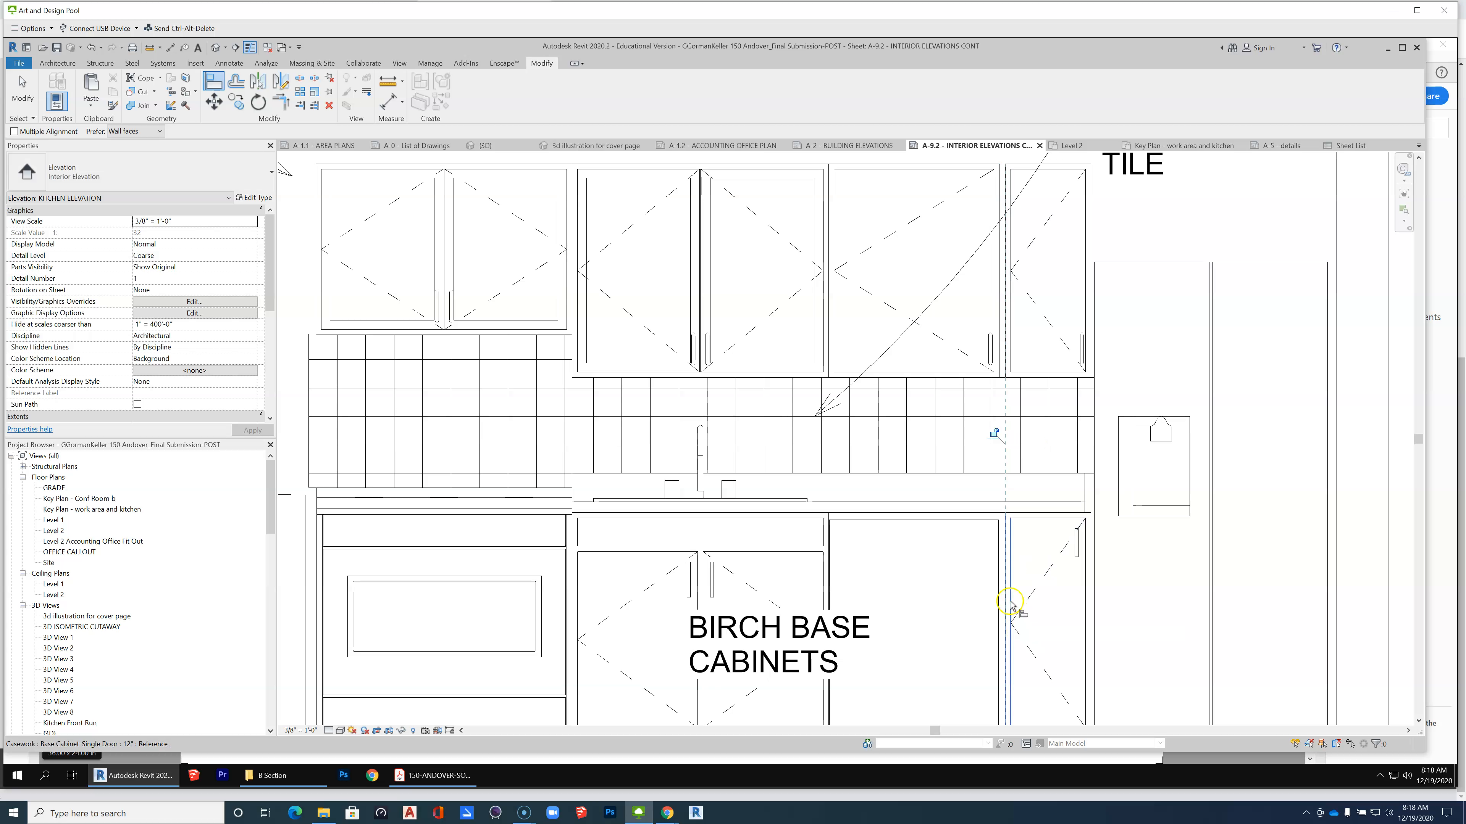
pyautogui.click(1008, 572)
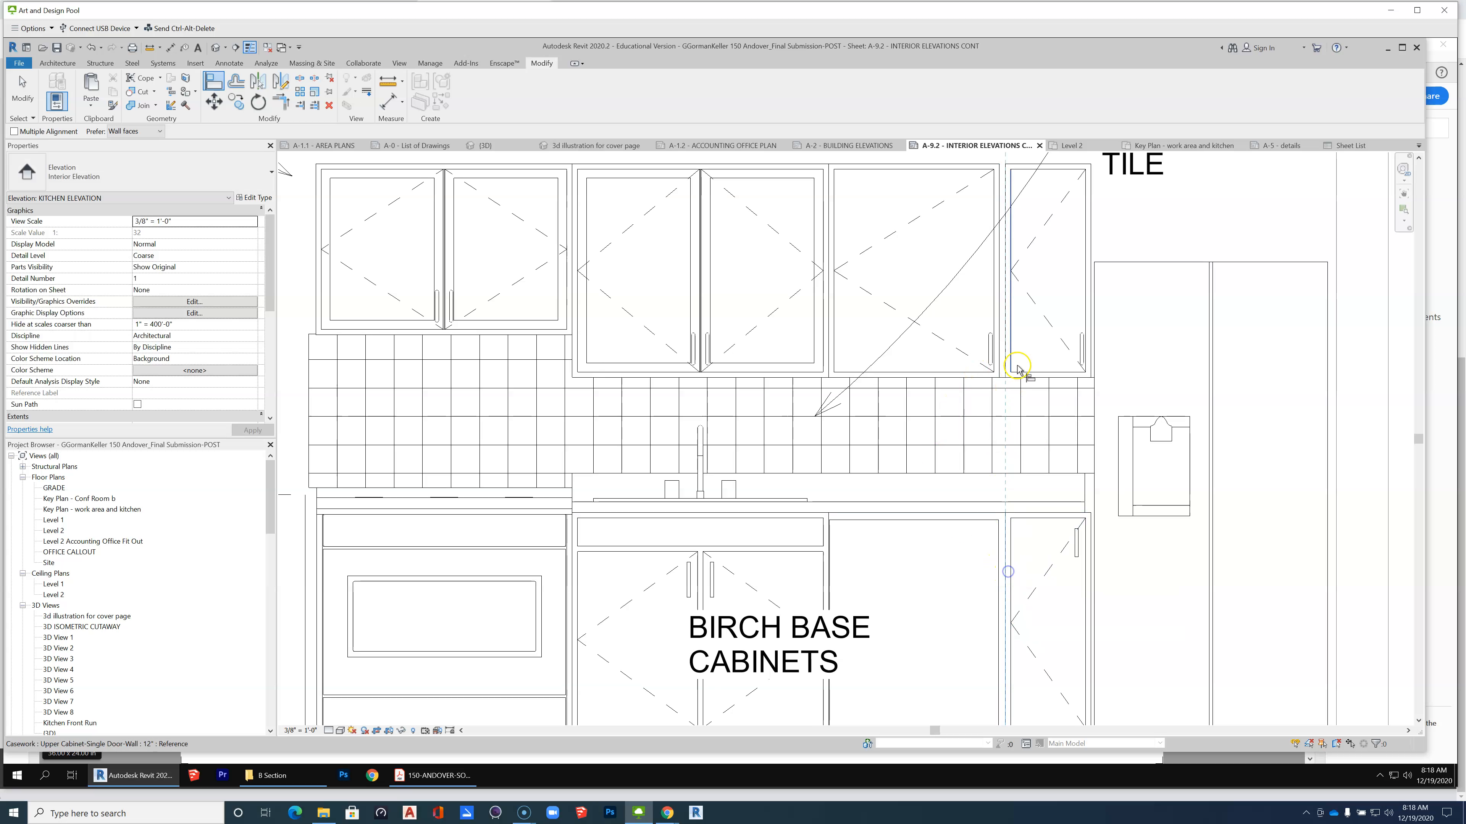
pyautogui.click(1002, 370)
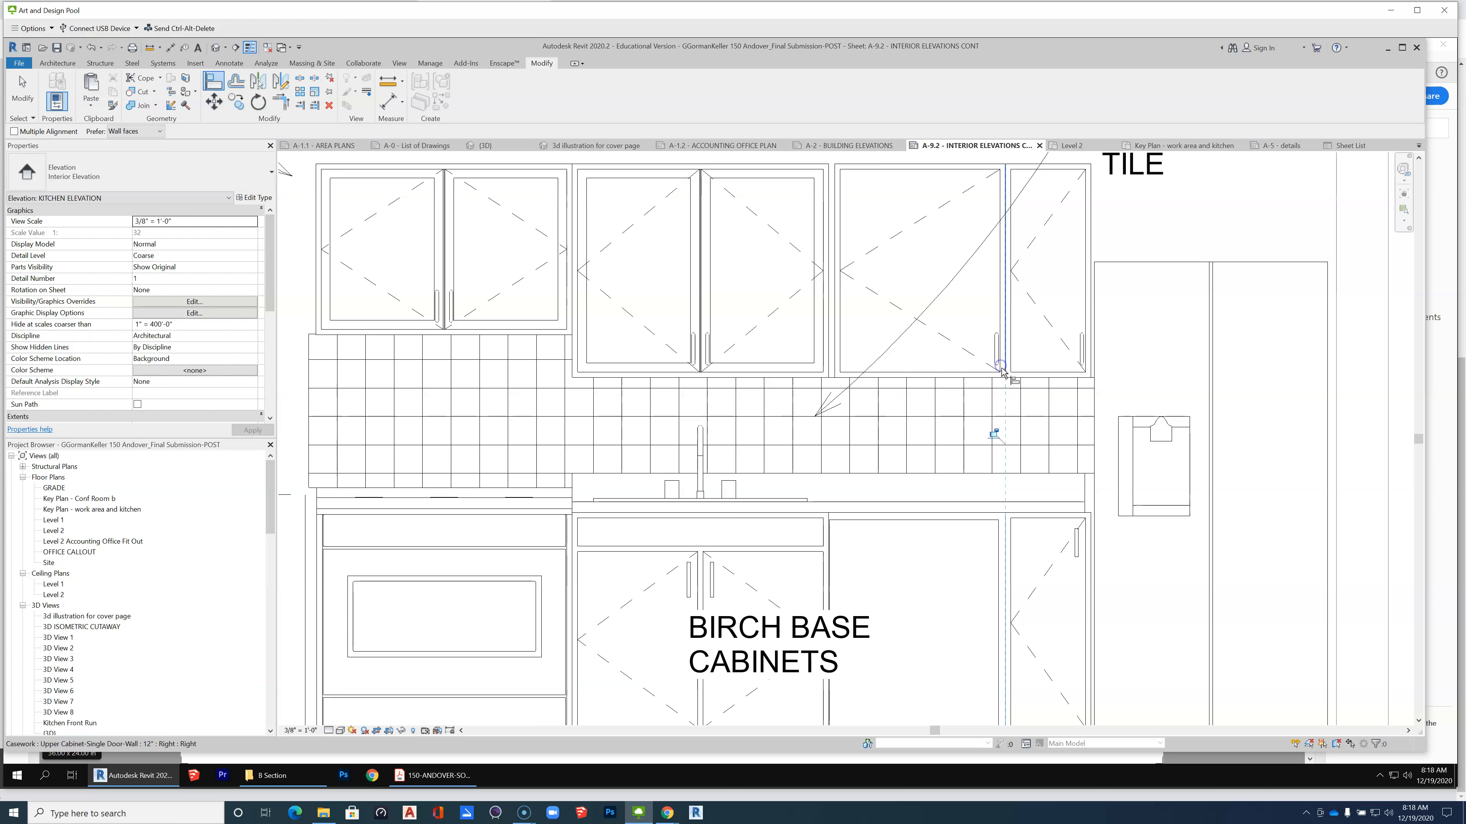
# Align the sink wall cabinet's right side with the 24" wall cabinet, and the range wall cabinet's right side with the sink wall cabinet.
pyautogui.click(829, 299)
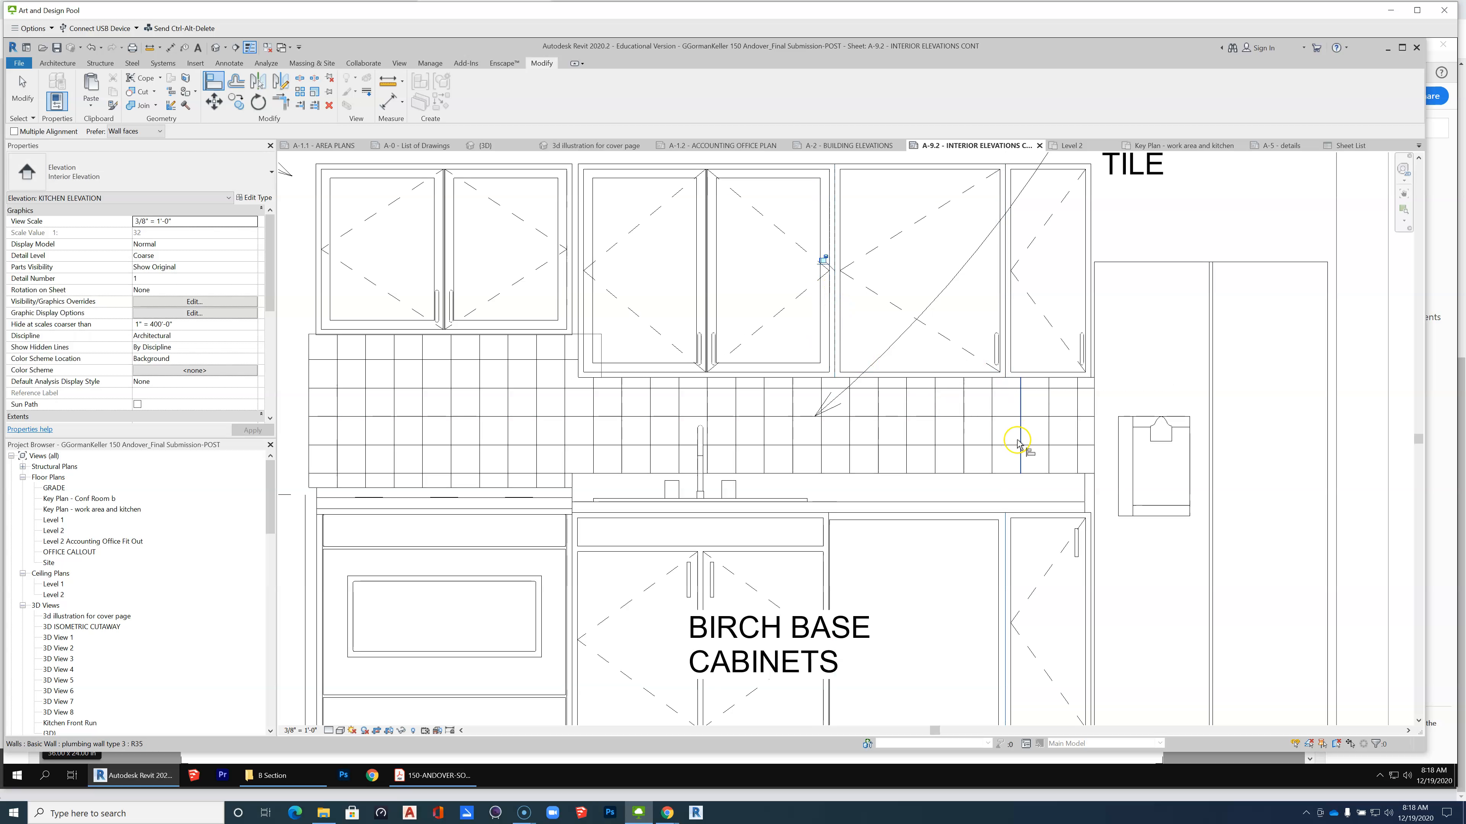
pyautogui.scroll(-3, 645, 246)
pyautogui.scroll(6, 710, 317)
pyautogui.click(687, 312)
pyautogui.click(676, 317)
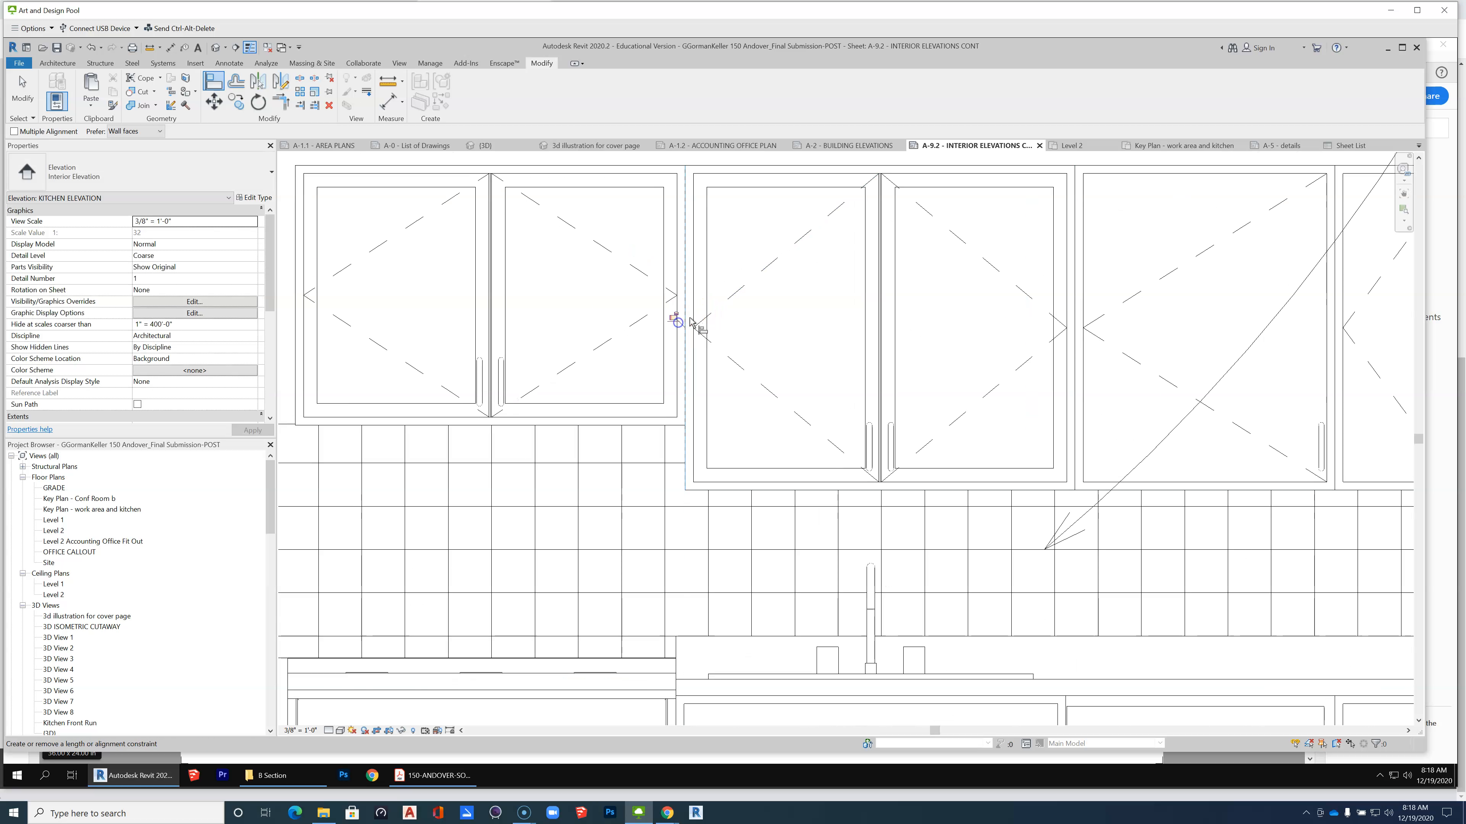
pyautogui.scroll(-5, 737, 311)
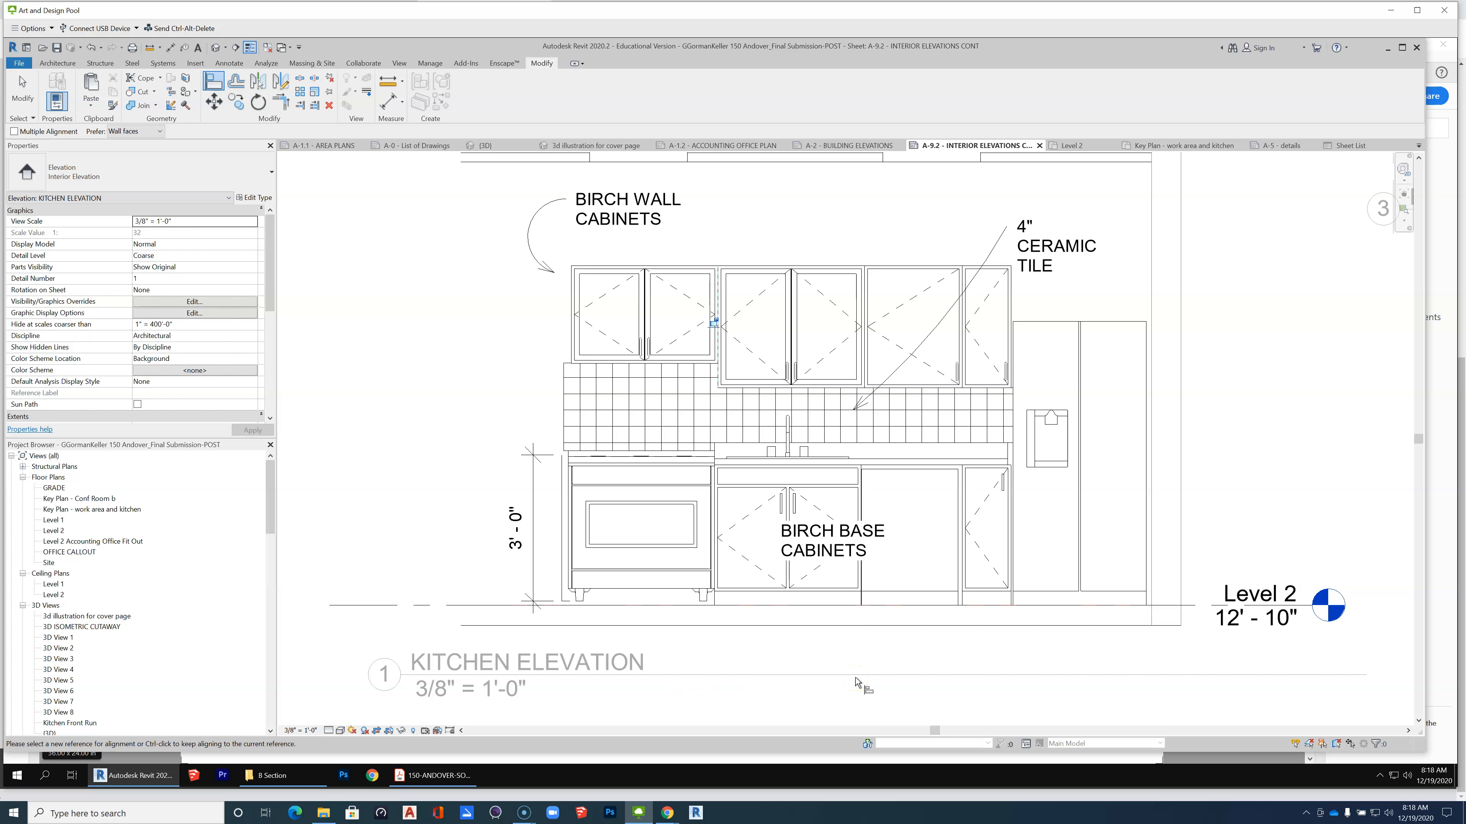
# Draw a vertical detail line in the Lines style from the floor at the range and sink base cabinet joint to above the wall cabinets.
pyautogui.scroll(1, 781, 660)
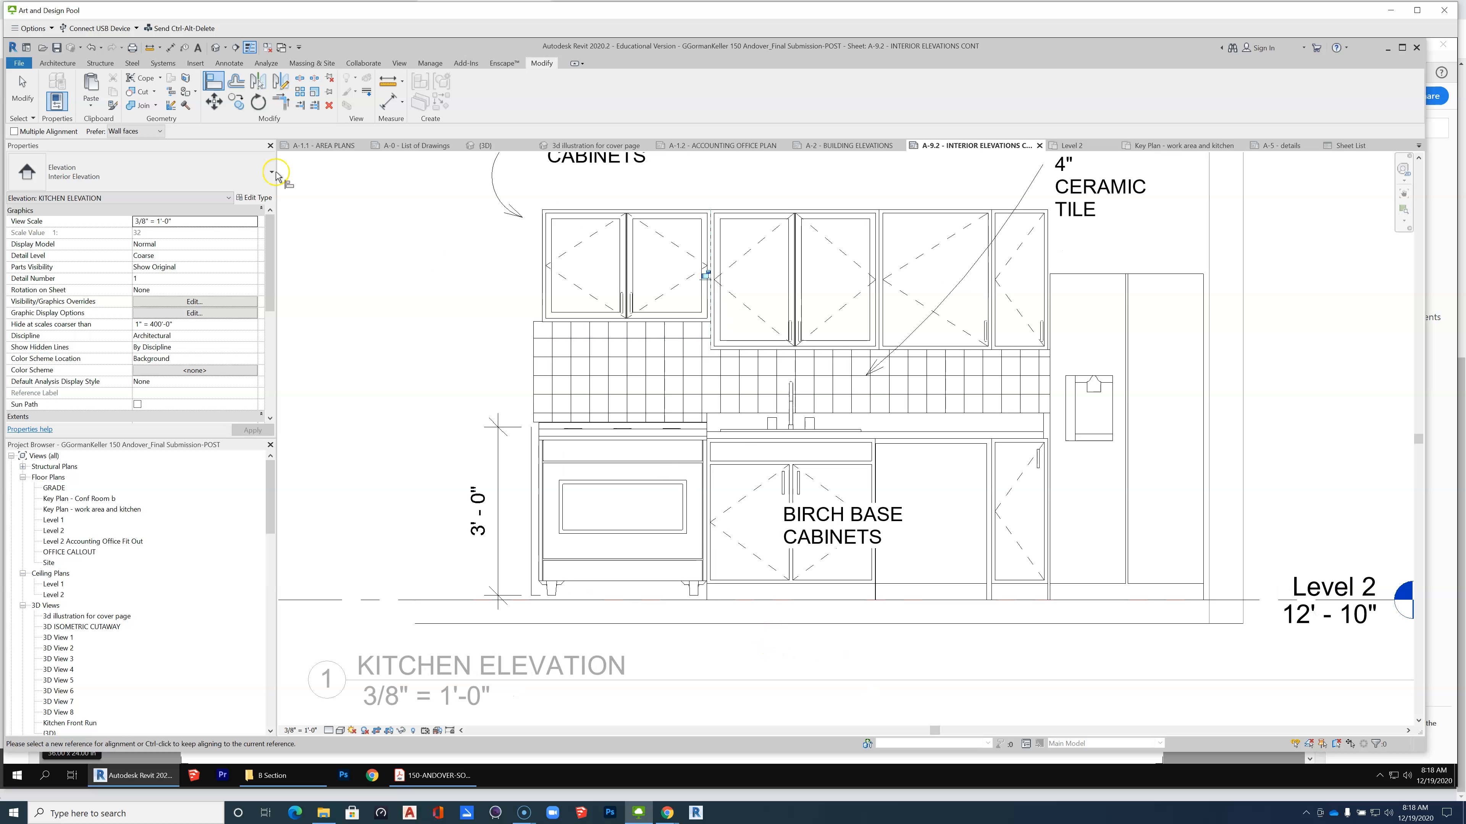
pyautogui.click(238, 63)
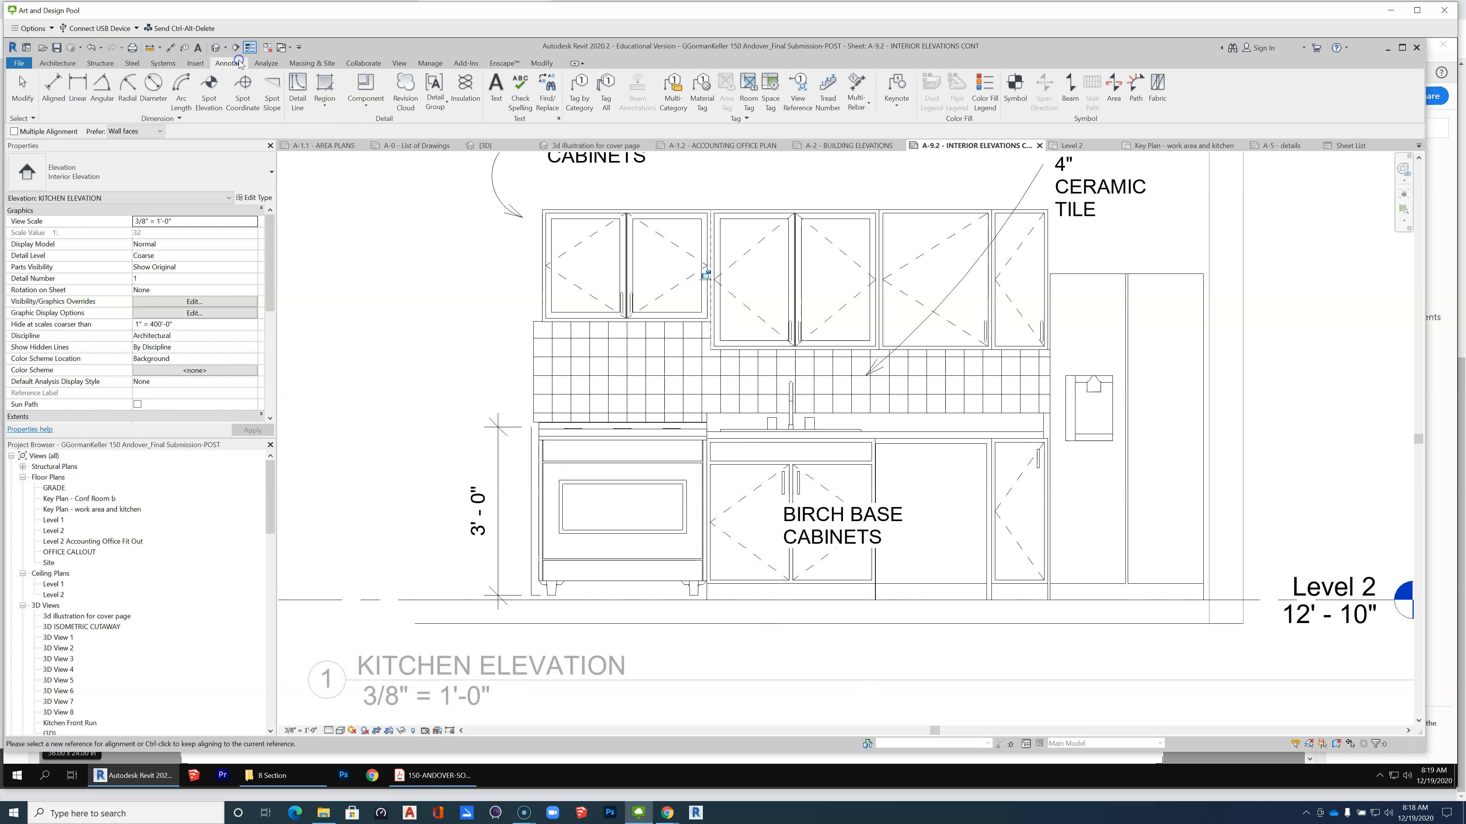
pyautogui.click(298, 88)
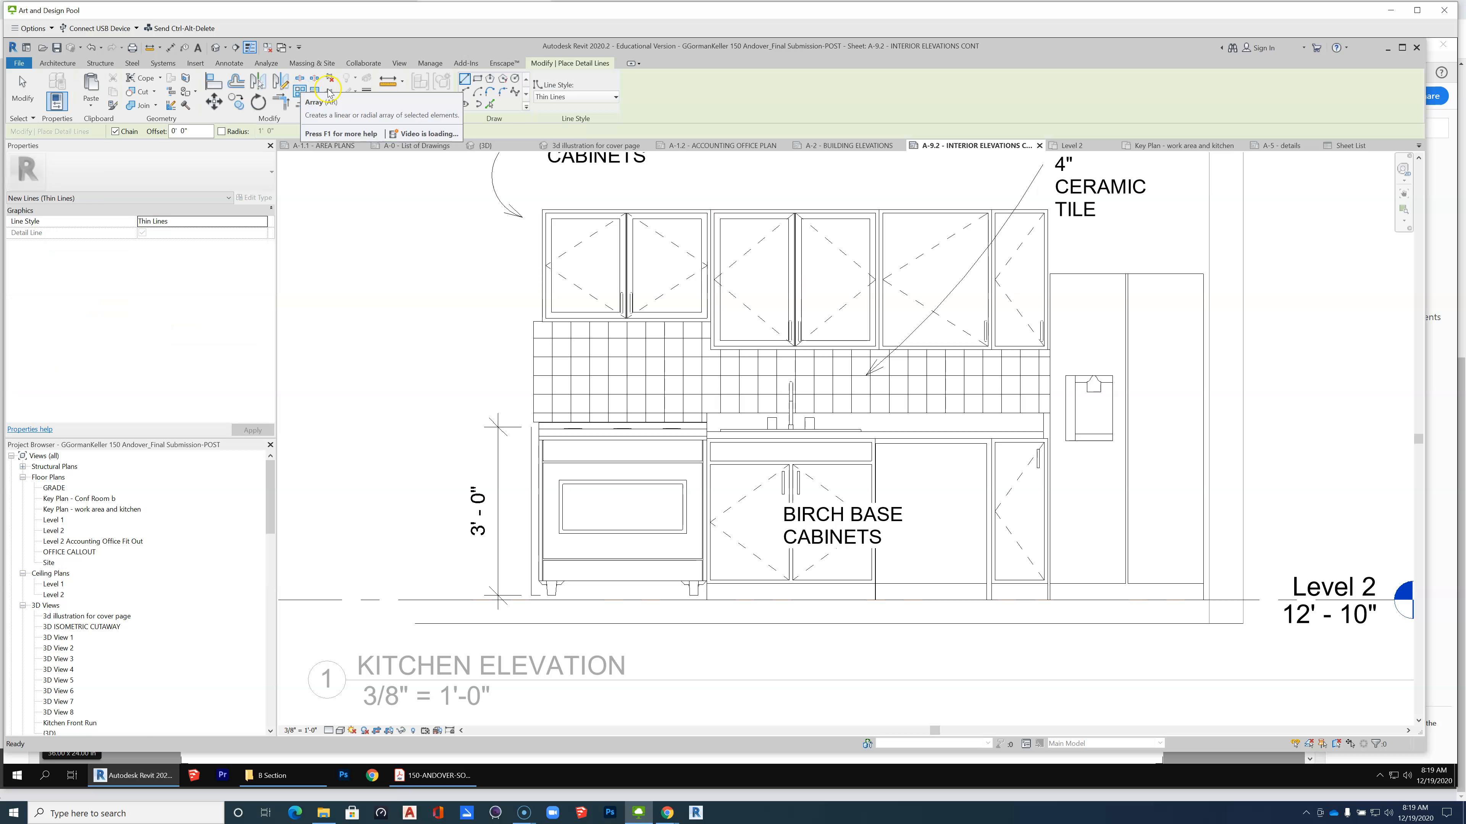
pyautogui.click(570, 98)
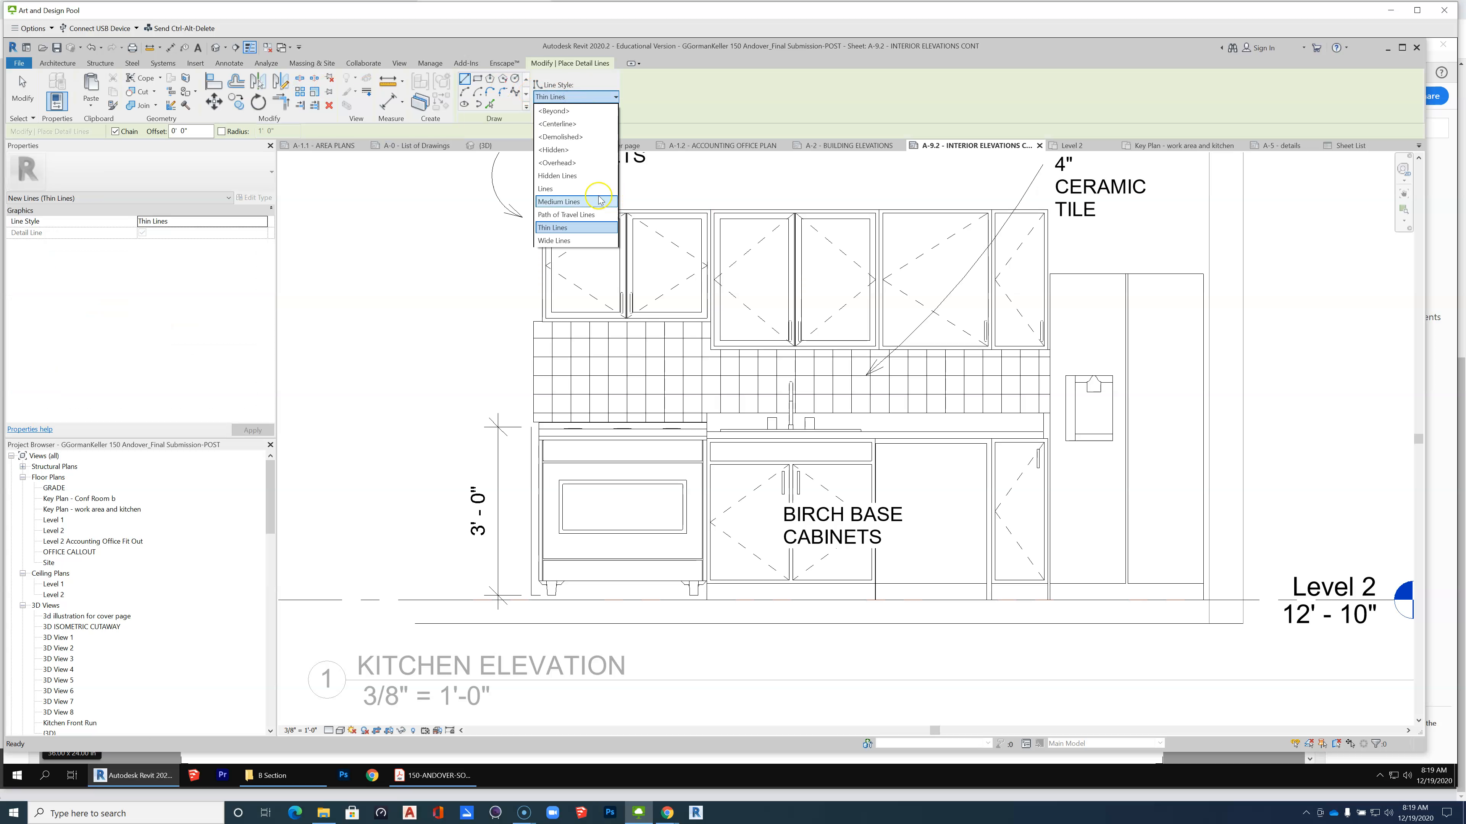
pyautogui.click(574, 187)
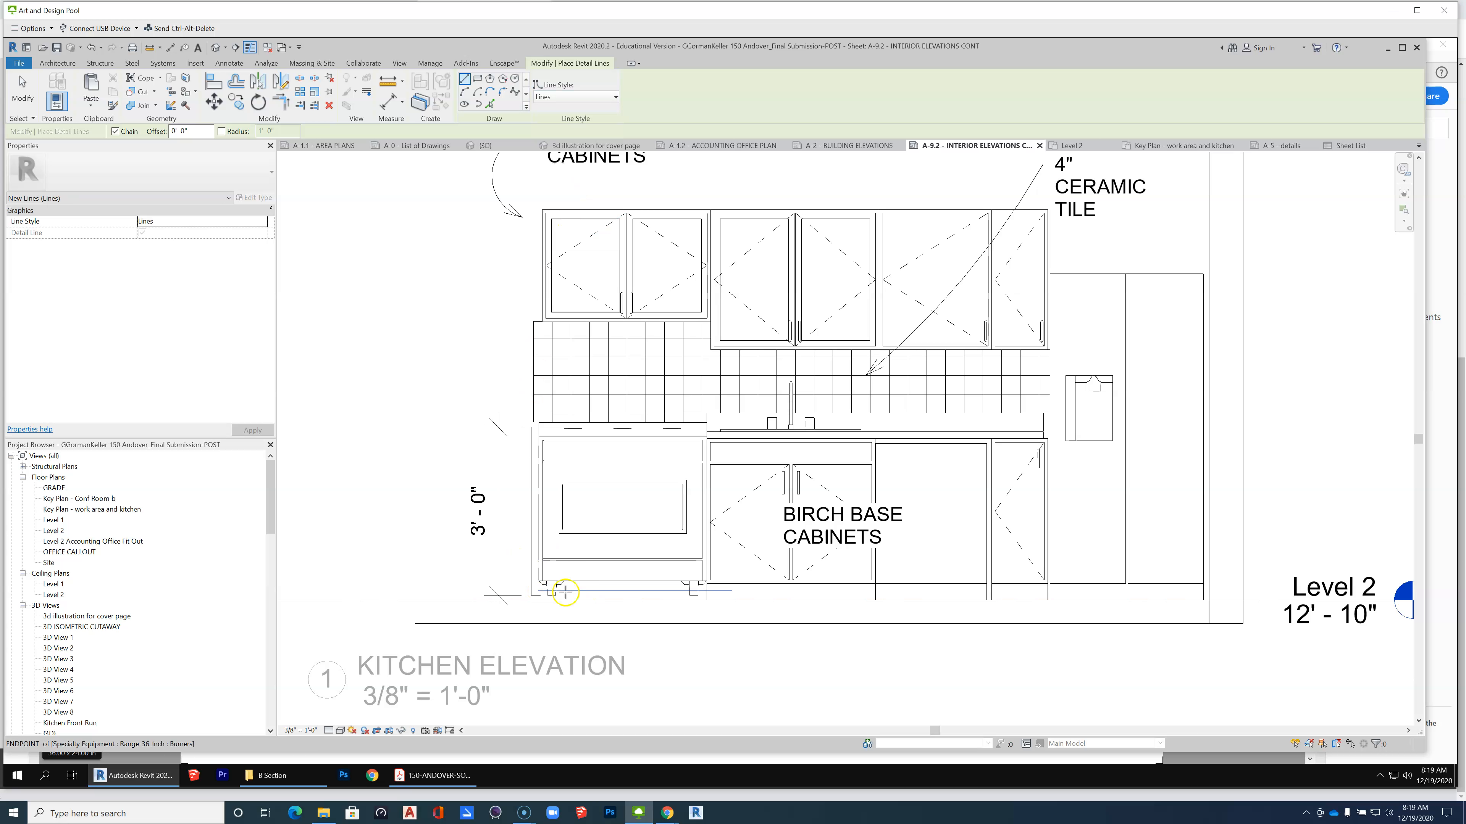
pyautogui.scroll(2, 563, 596)
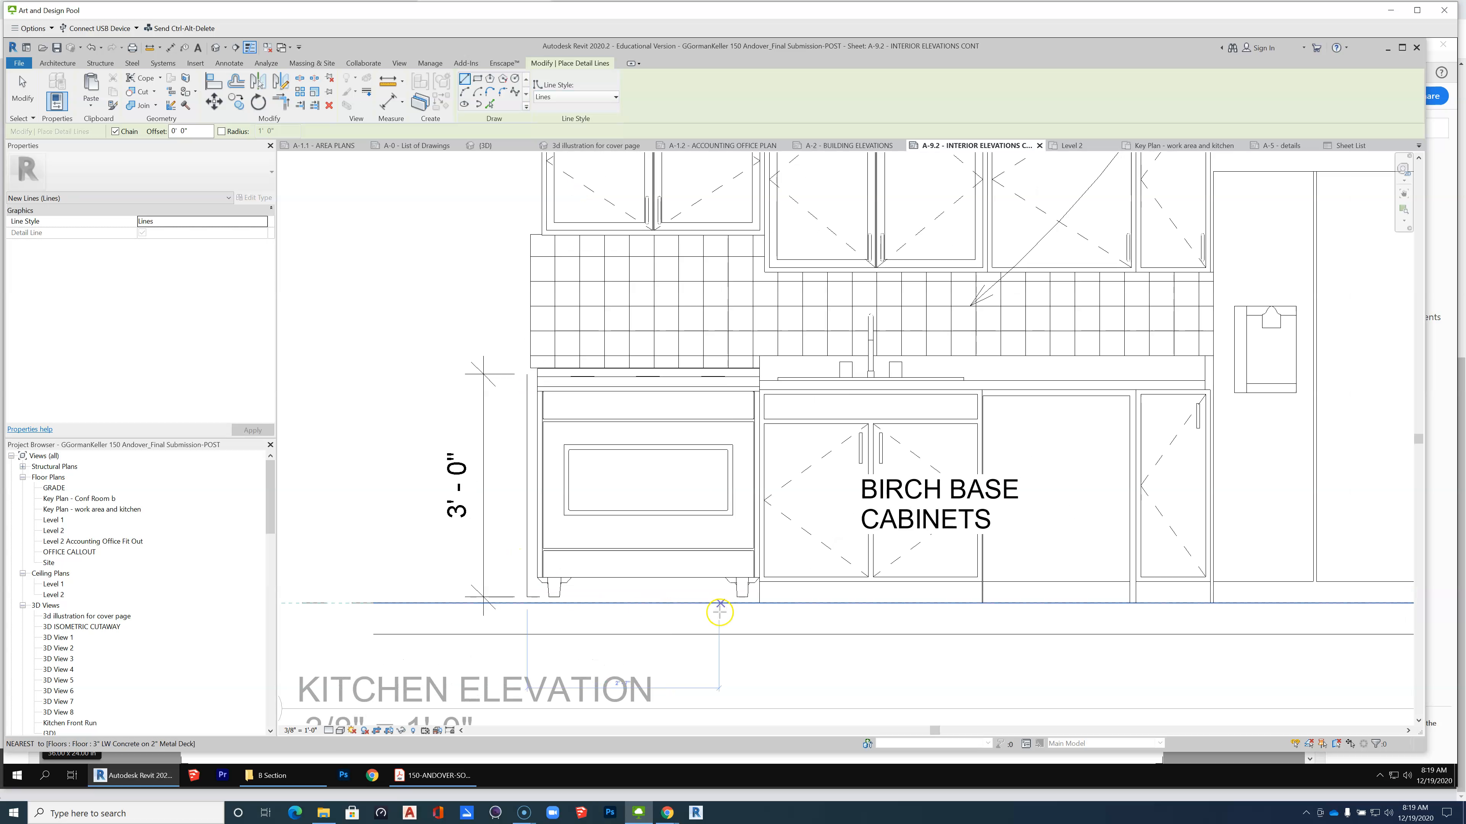
pyautogui.click(760, 598)
pyautogui.scroll(-3, 753, 598)
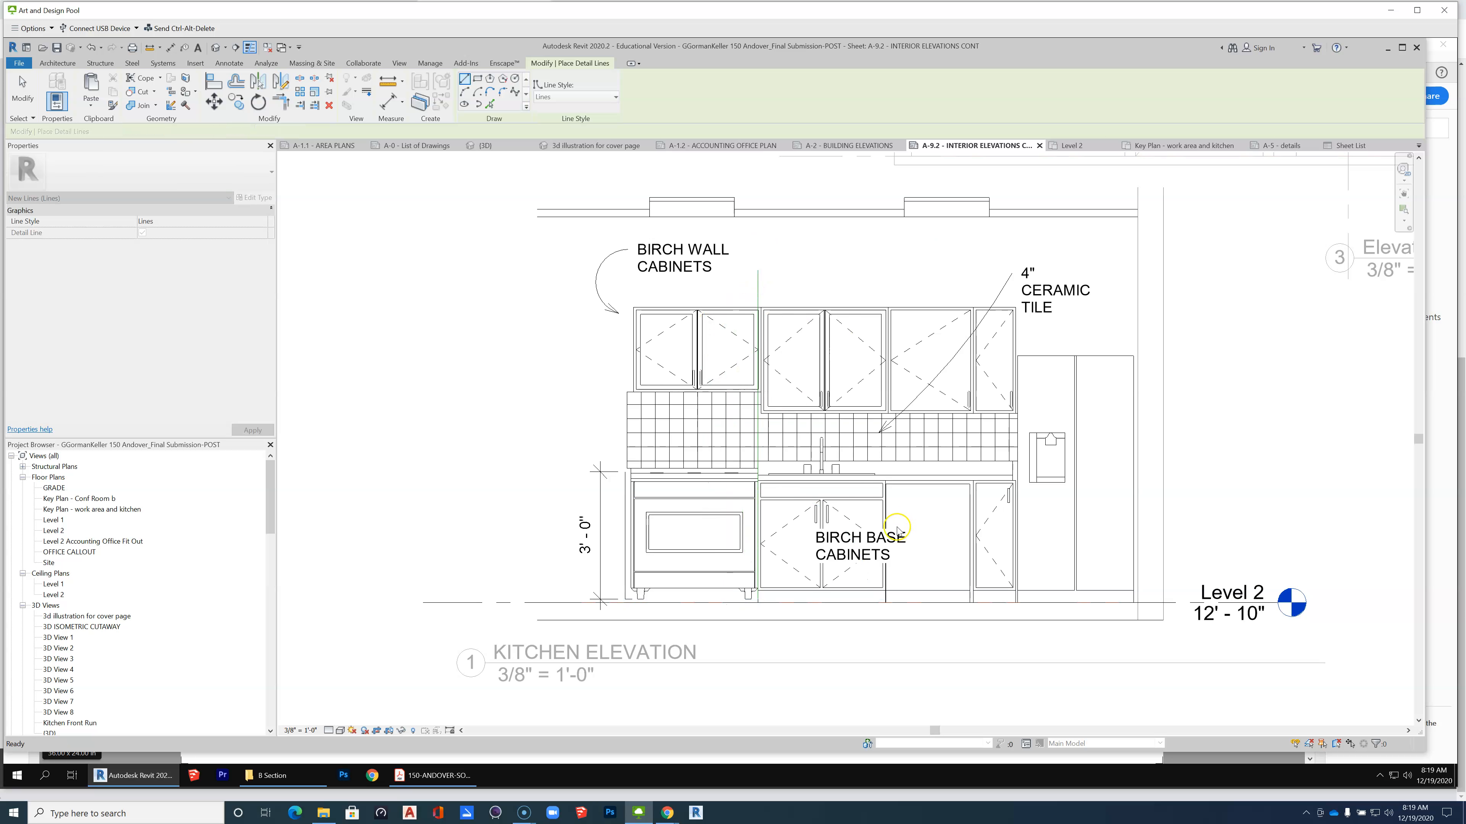
pyautogui.scroll(2, 886, 612)
pyautogui.press('Escape')
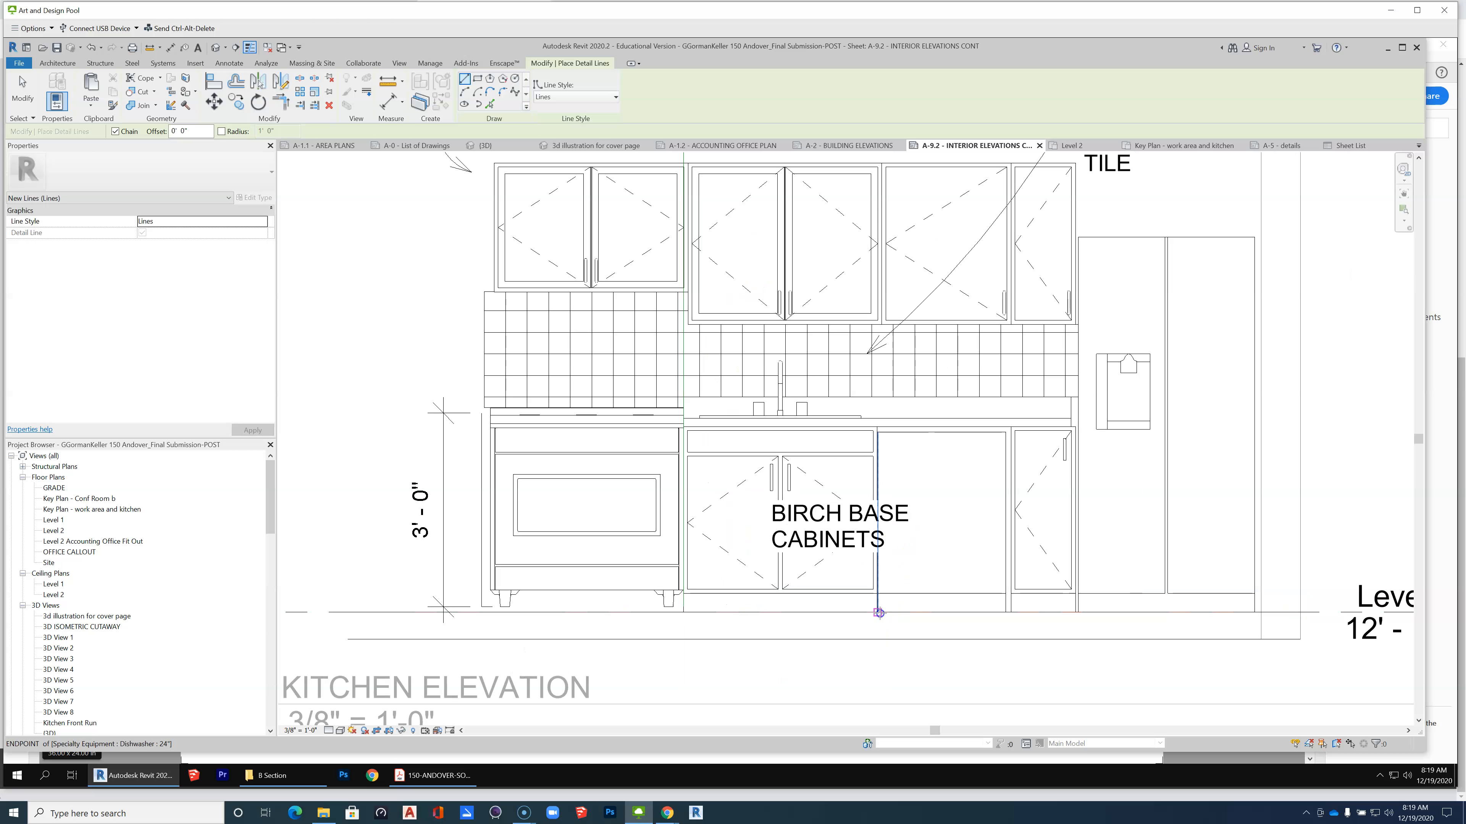
# Draw two more vertical detail lines from the floor at the dishwasher's left and right sides to above the wall cabinets.
pyautogui.click(879, 613)
pyautogui.scroll(-3, 848, 248)
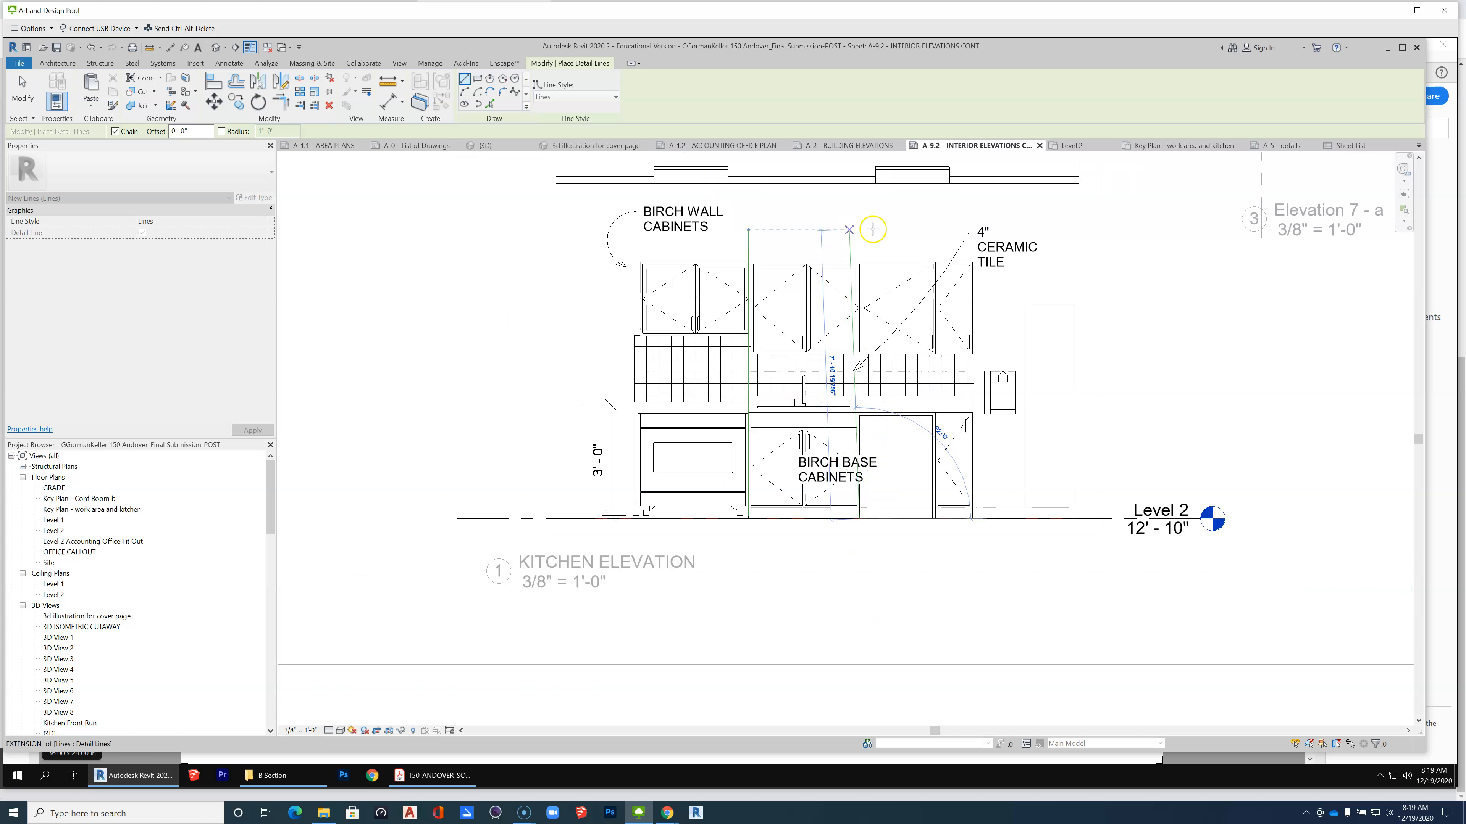
pyautogui.press('Escape')
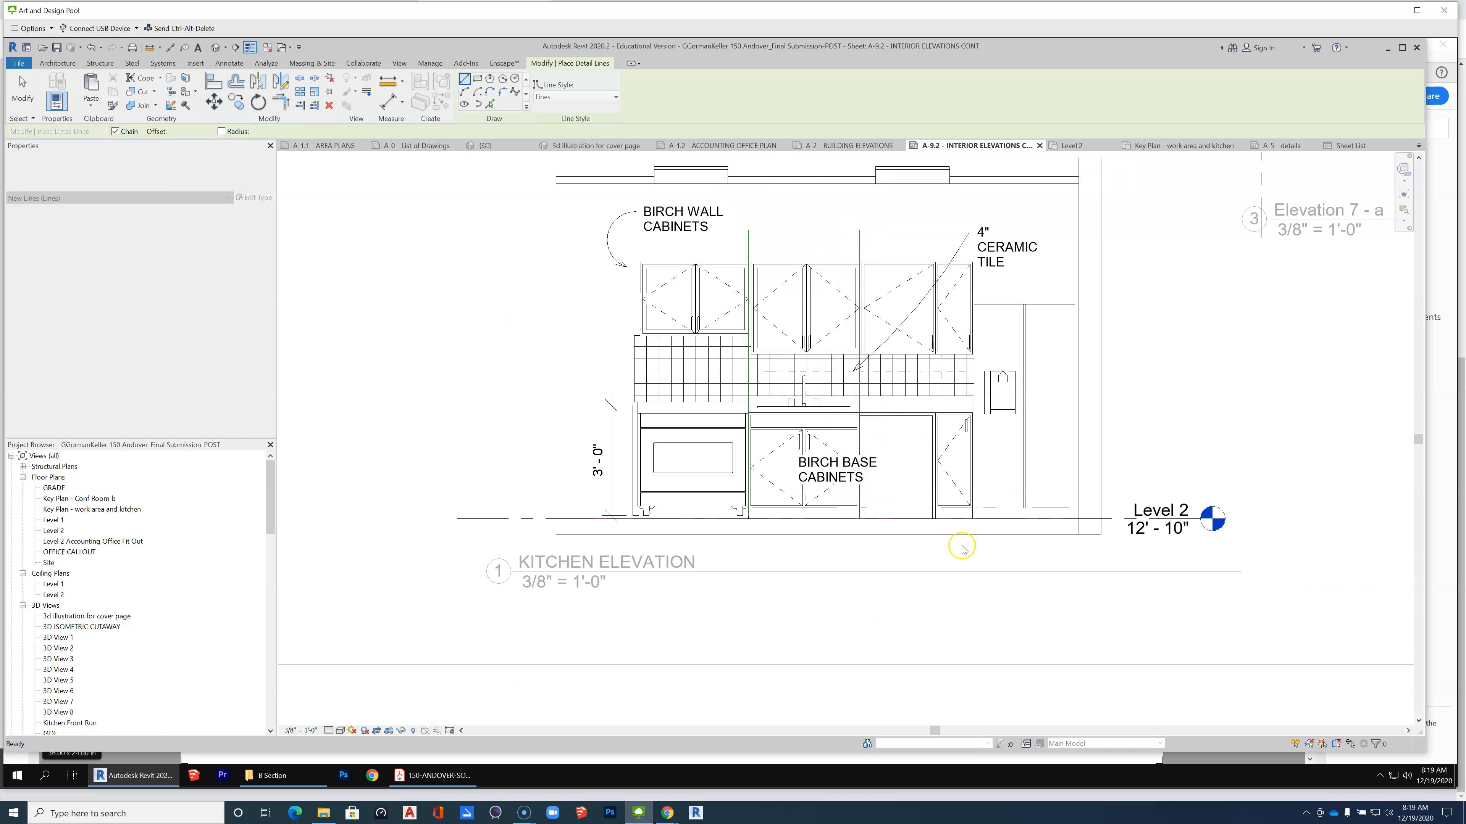
pyautogui.click(935, 518)
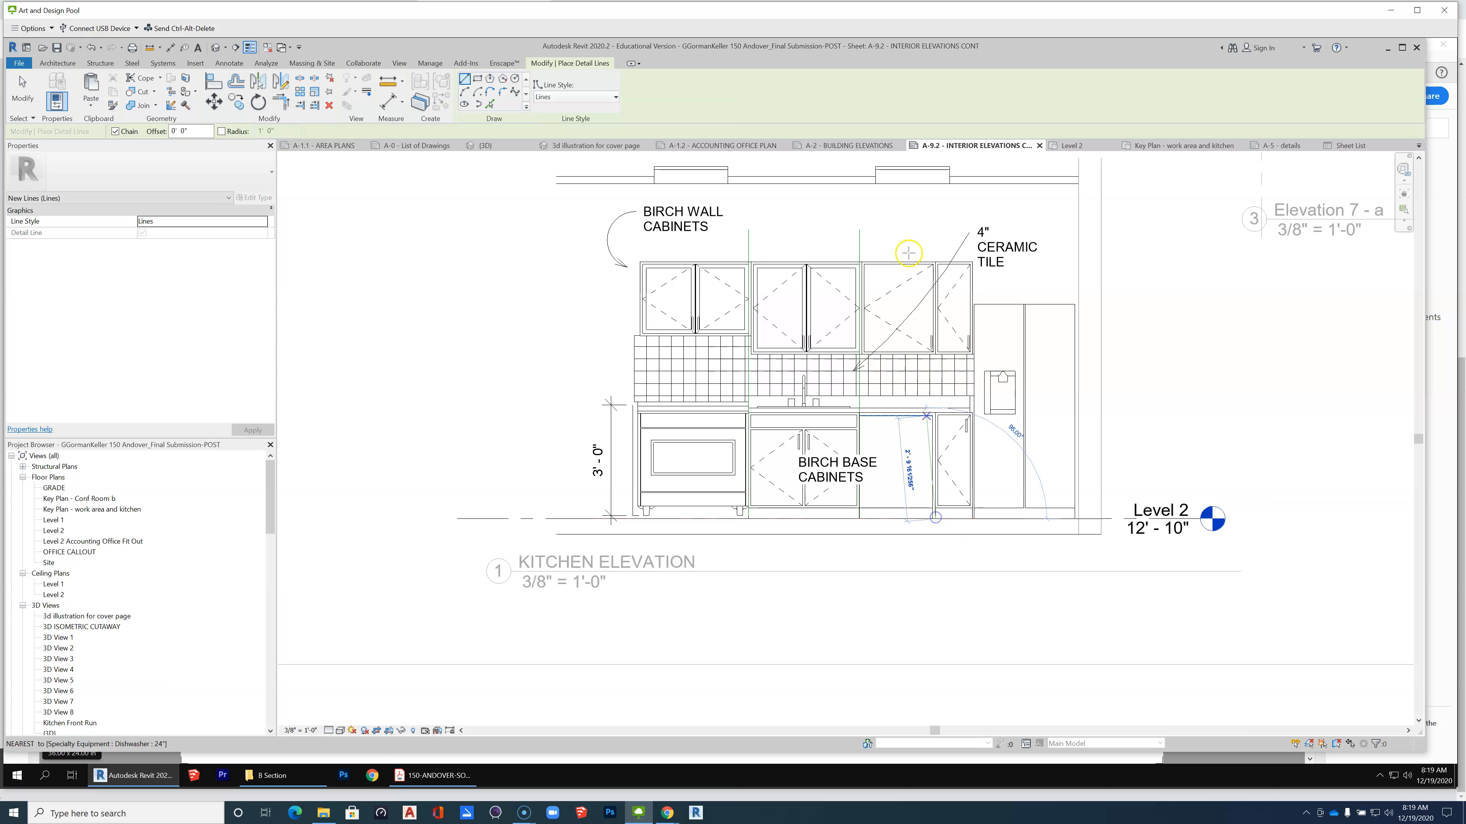
pyautogui.click(931, 213)
pyautogui.press('Escape')
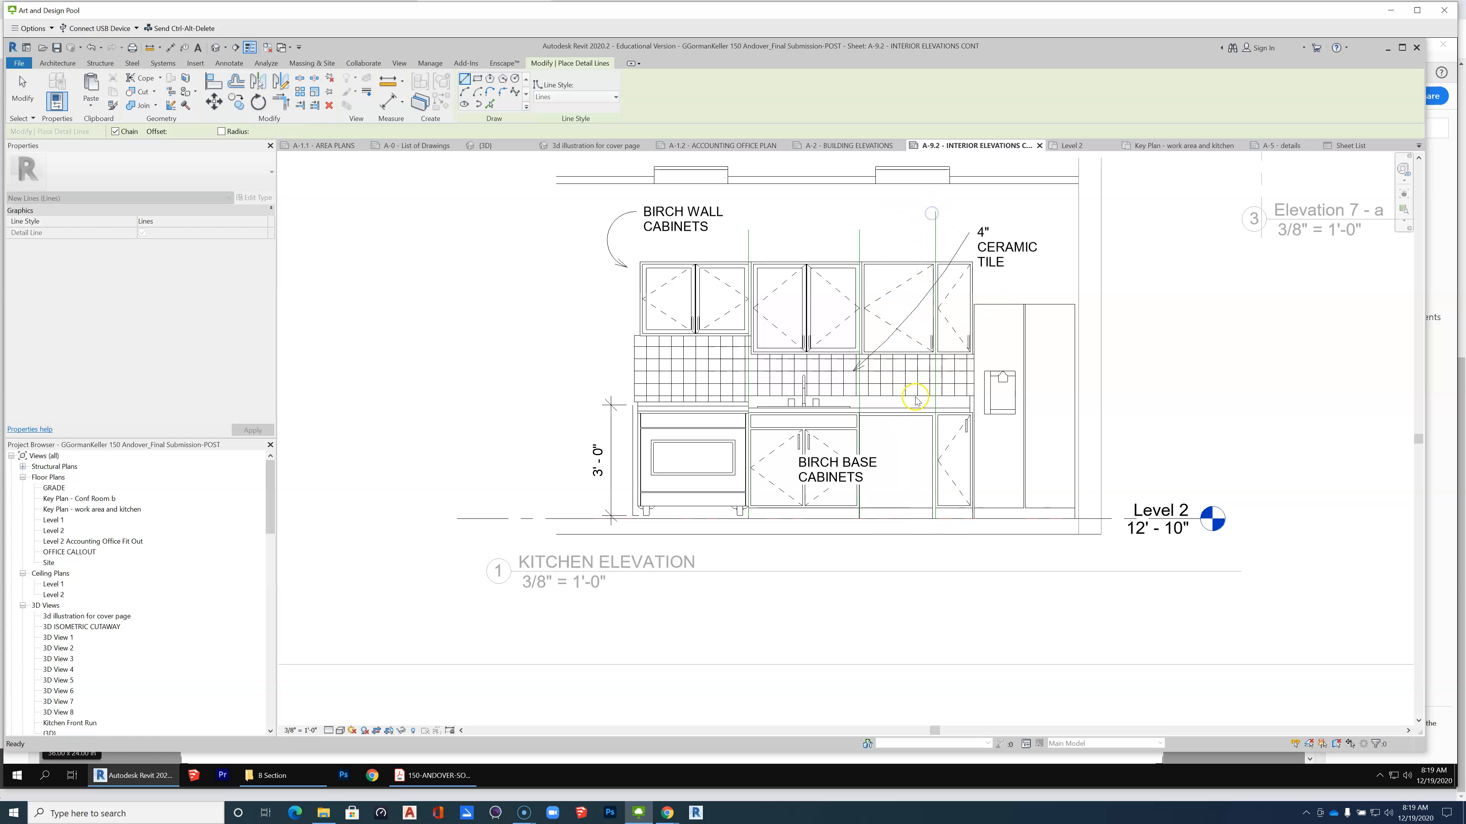
pyautogui.scroll(5, 923, 442)
pyautogui.scroll(-4, 1042, 561)
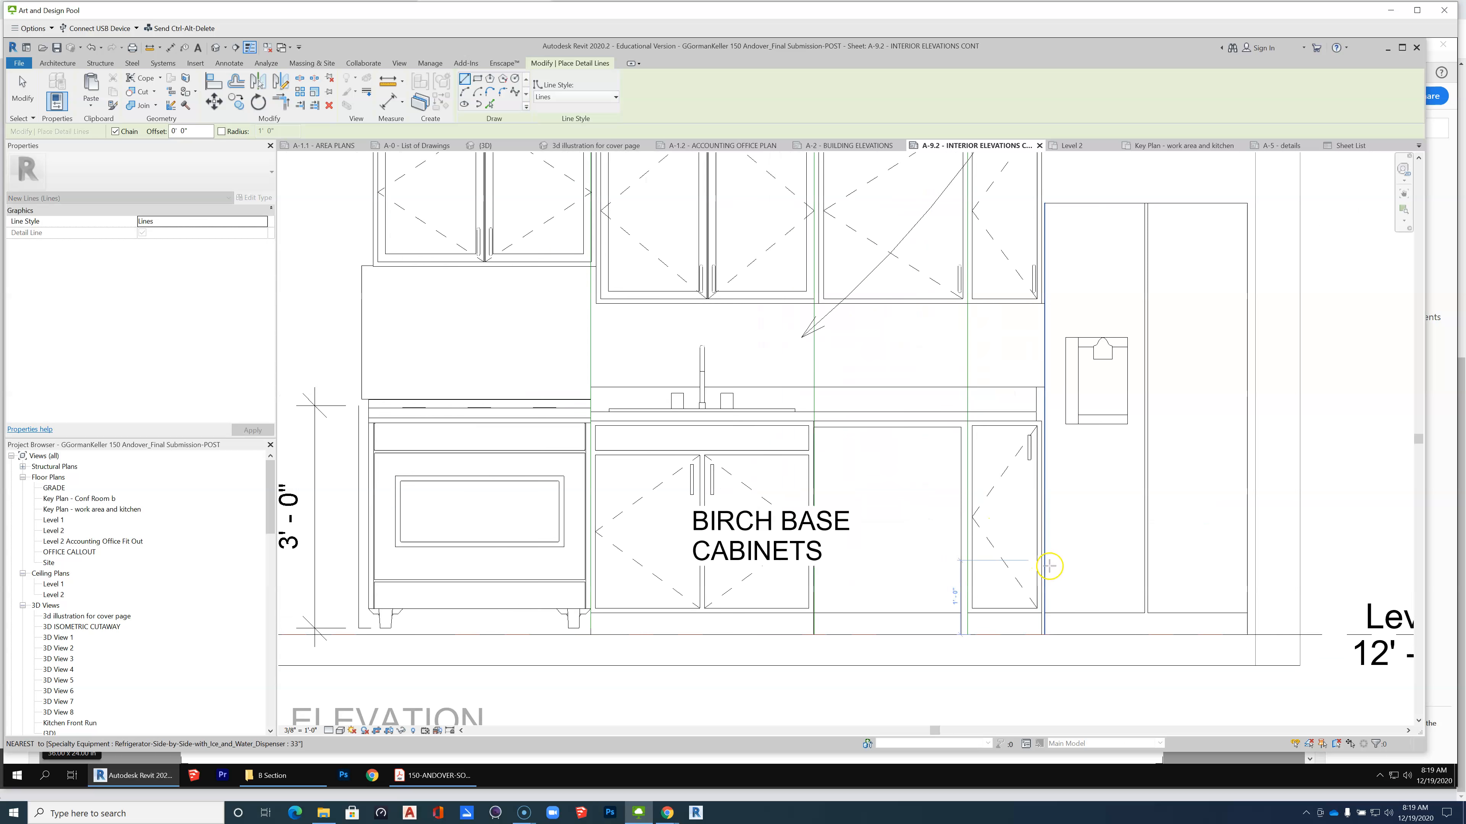
pyautogui.press('Escape')
pyautogui.press('Escape')
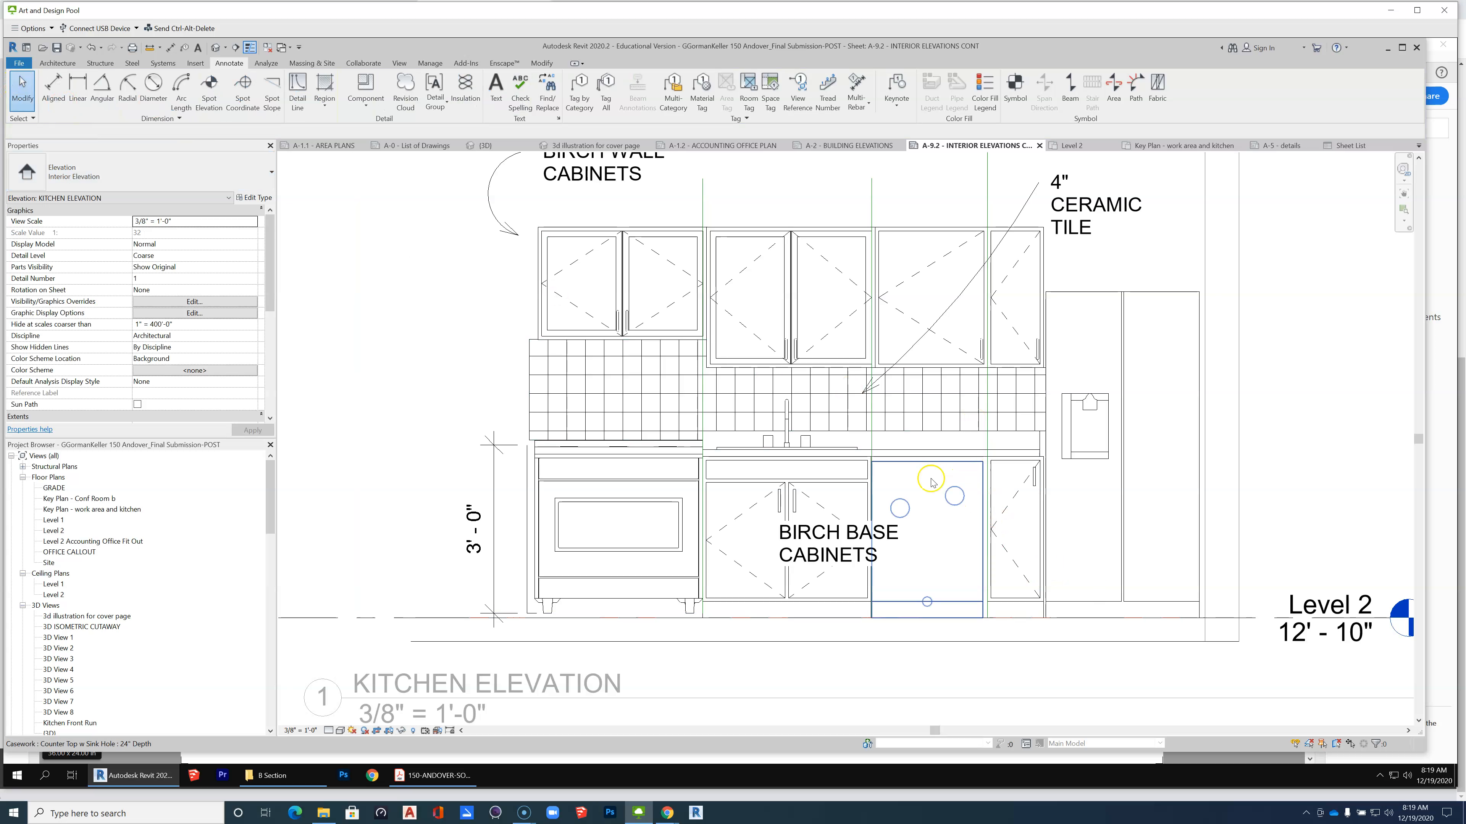
# Select the dishwasher and check its position on the A-1.2 accounting office plan against the kitchen elevation.
pyautogui.click(929, 465)
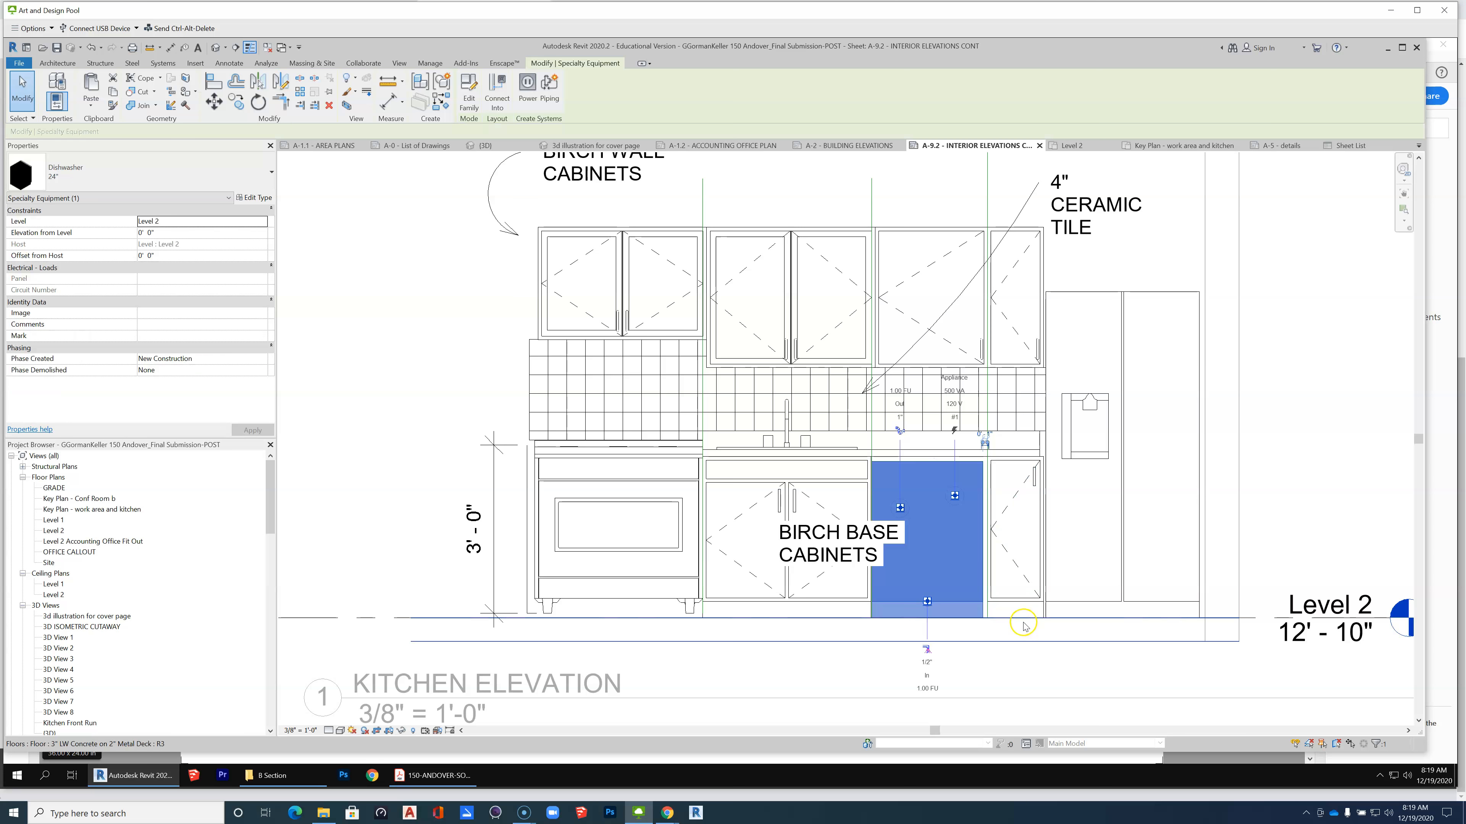
pyautogui.scroll(-1, 1025, 624)
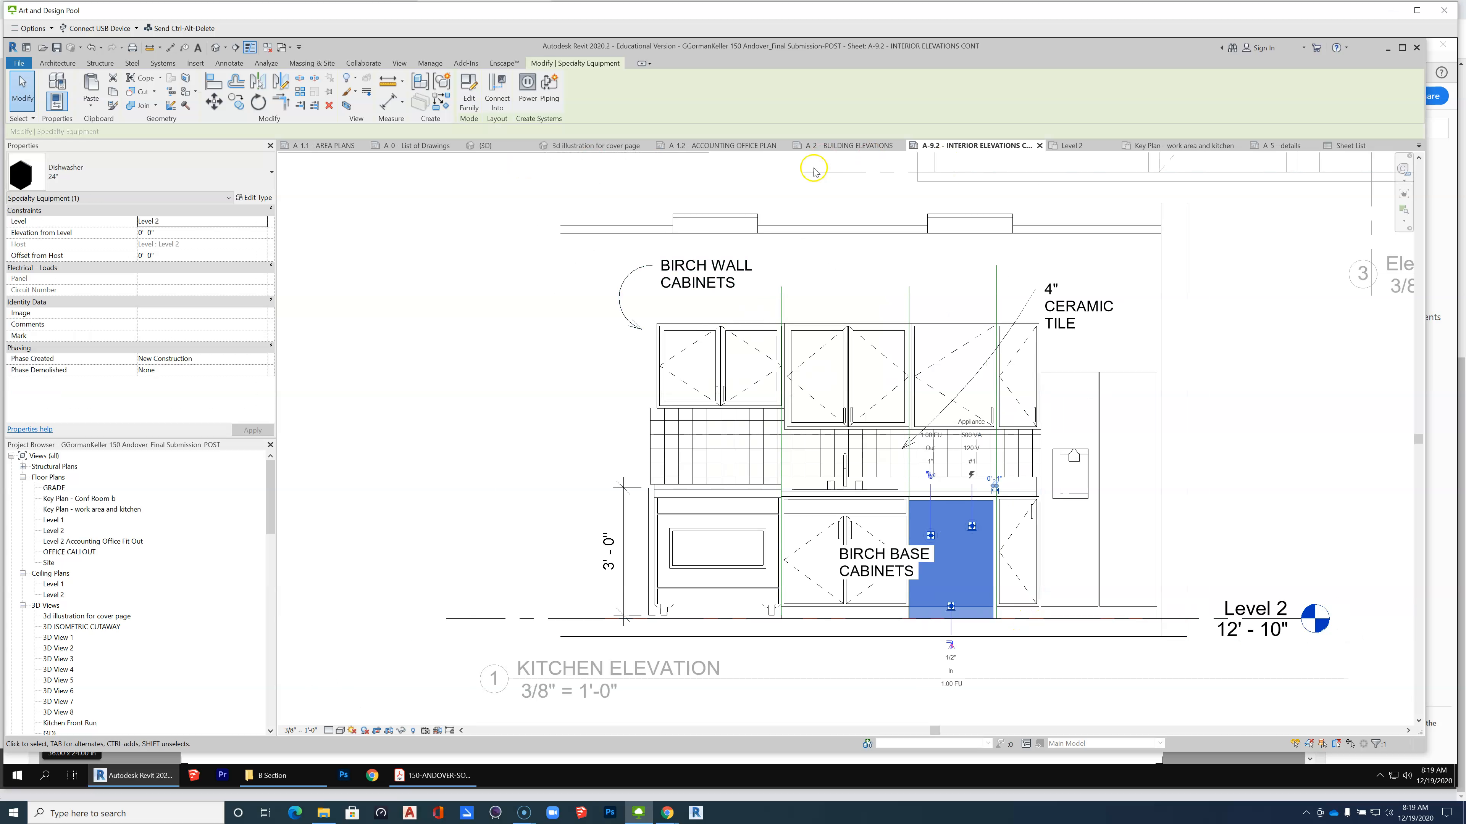
pyautogui.click(757, 152)
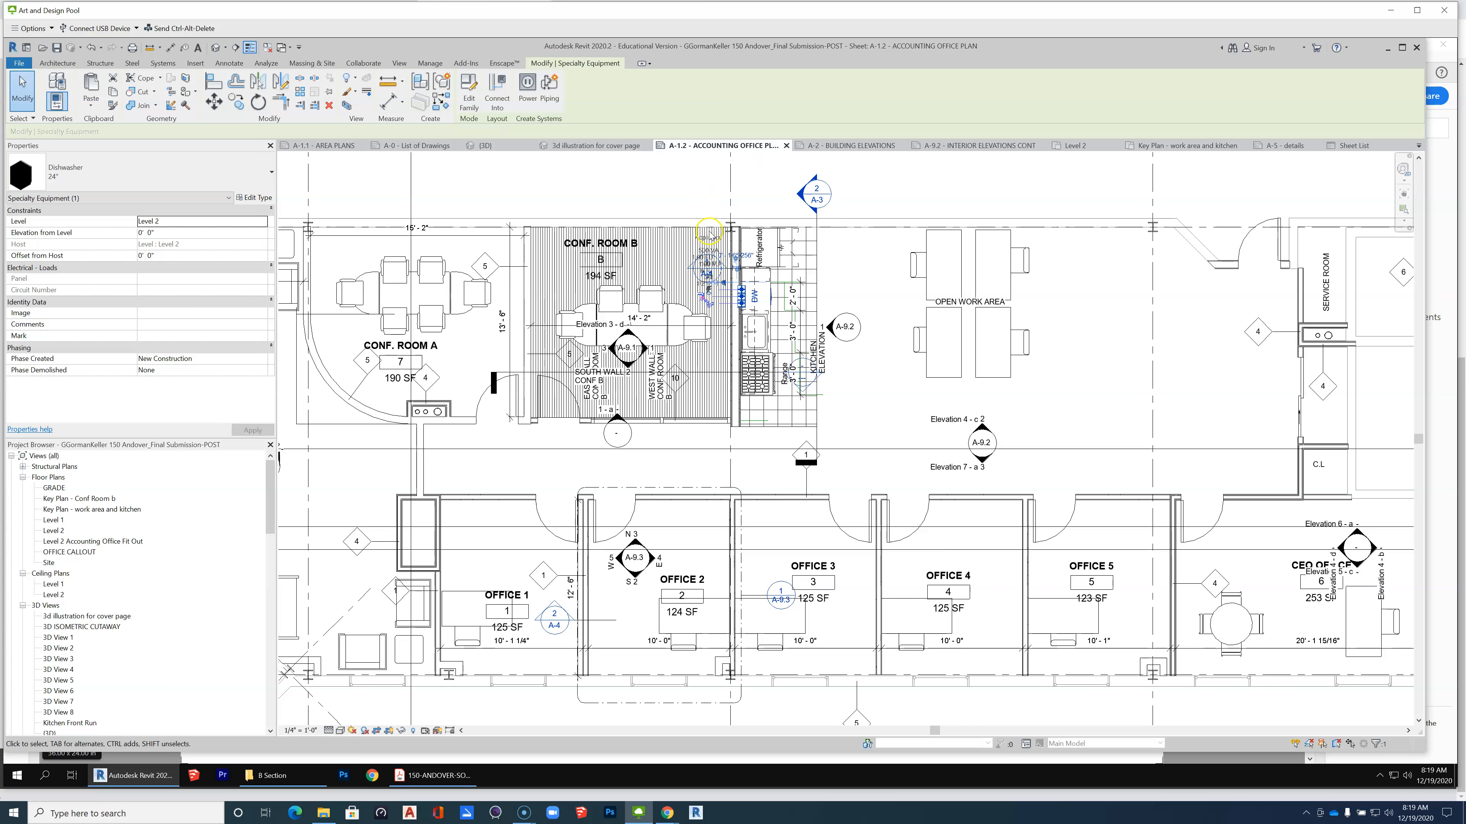
pyautogui.scroll(6, 754, 298)
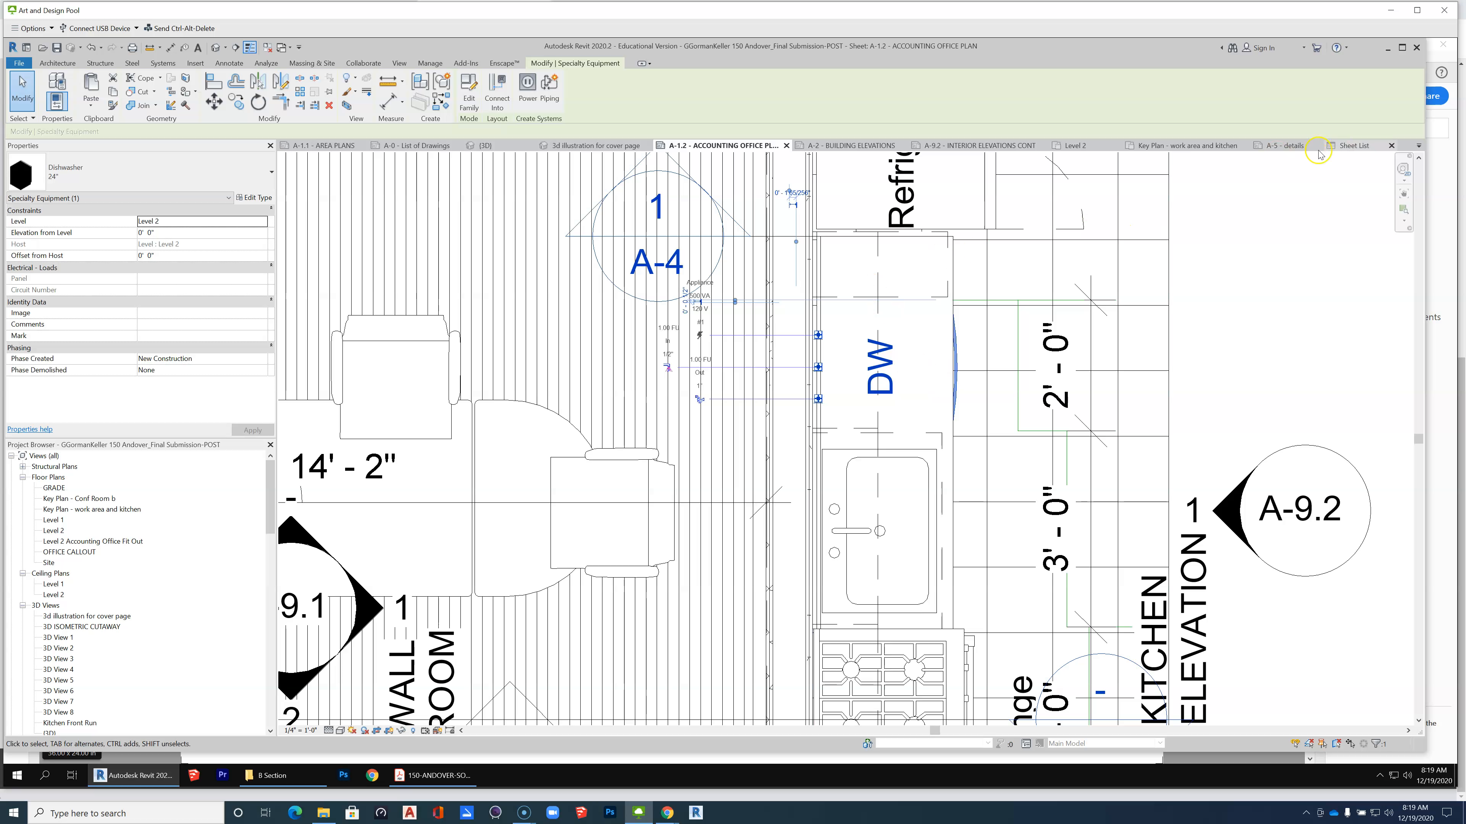
pyautogui.click(979, 146)
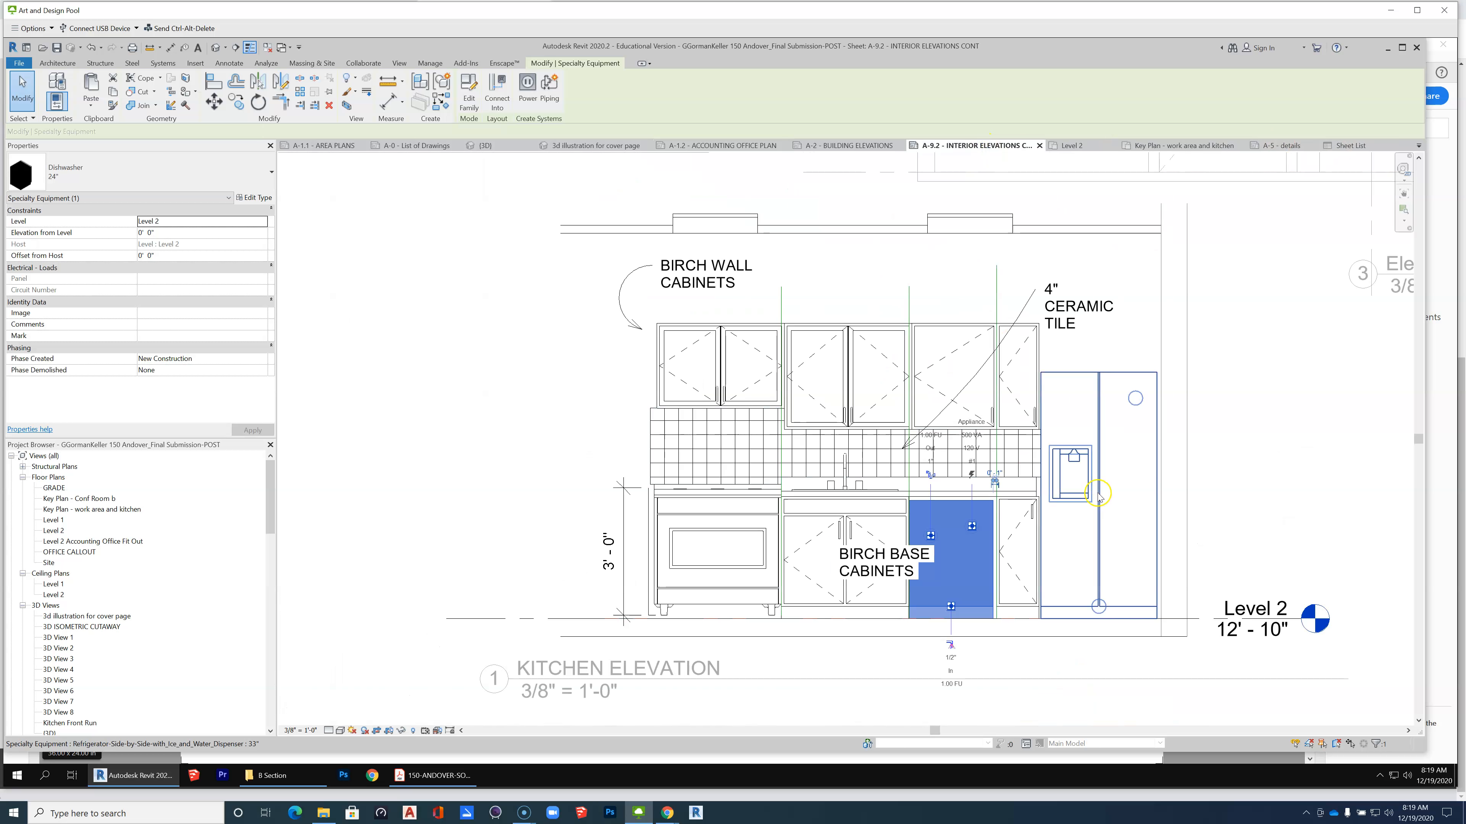
pyautogui.click(294, 255)
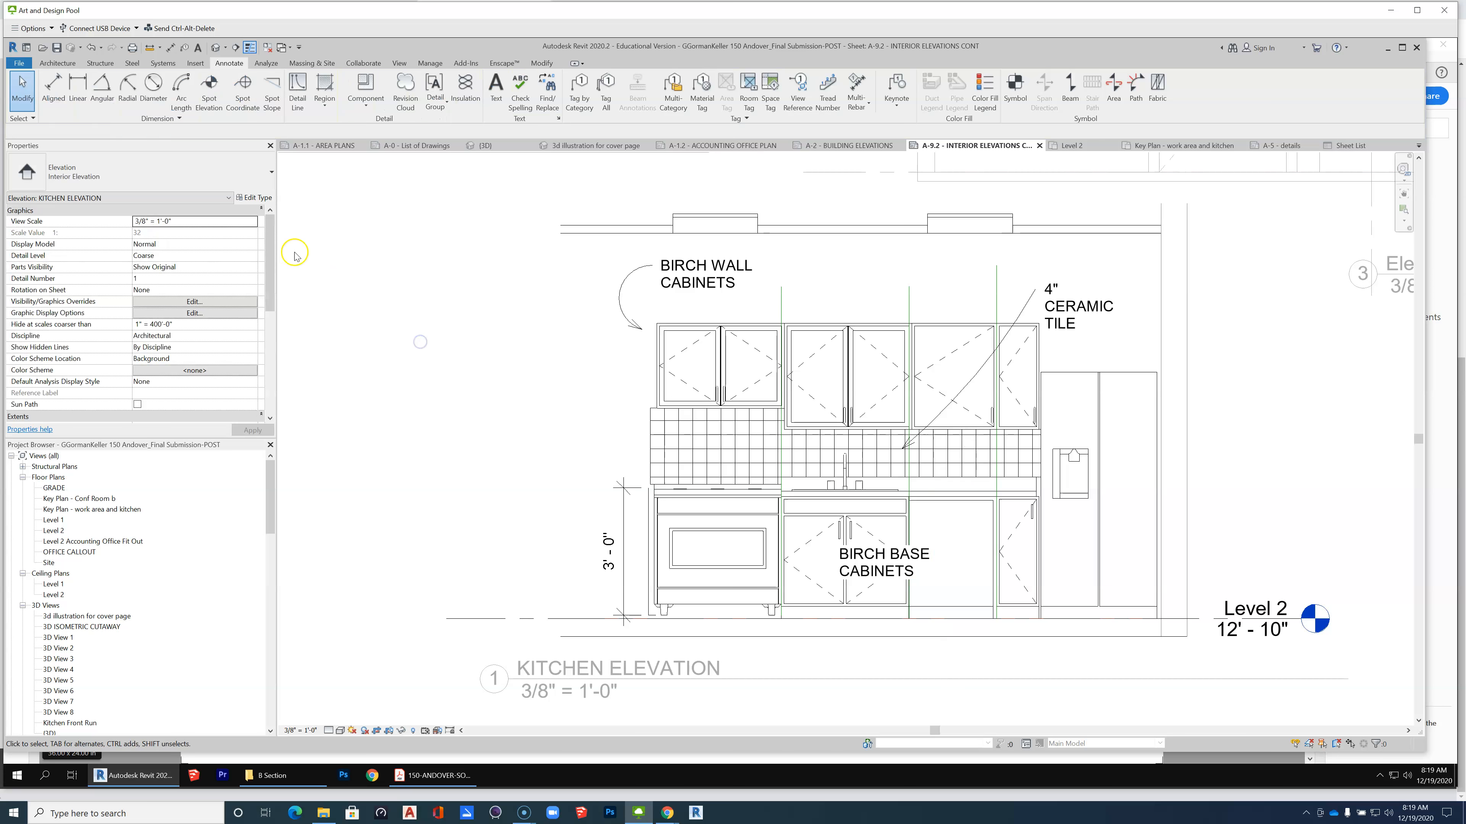
# Set the kitchen elevation's detail level to Fine and inspect the appliances.
pyautogui.click(248, 256)
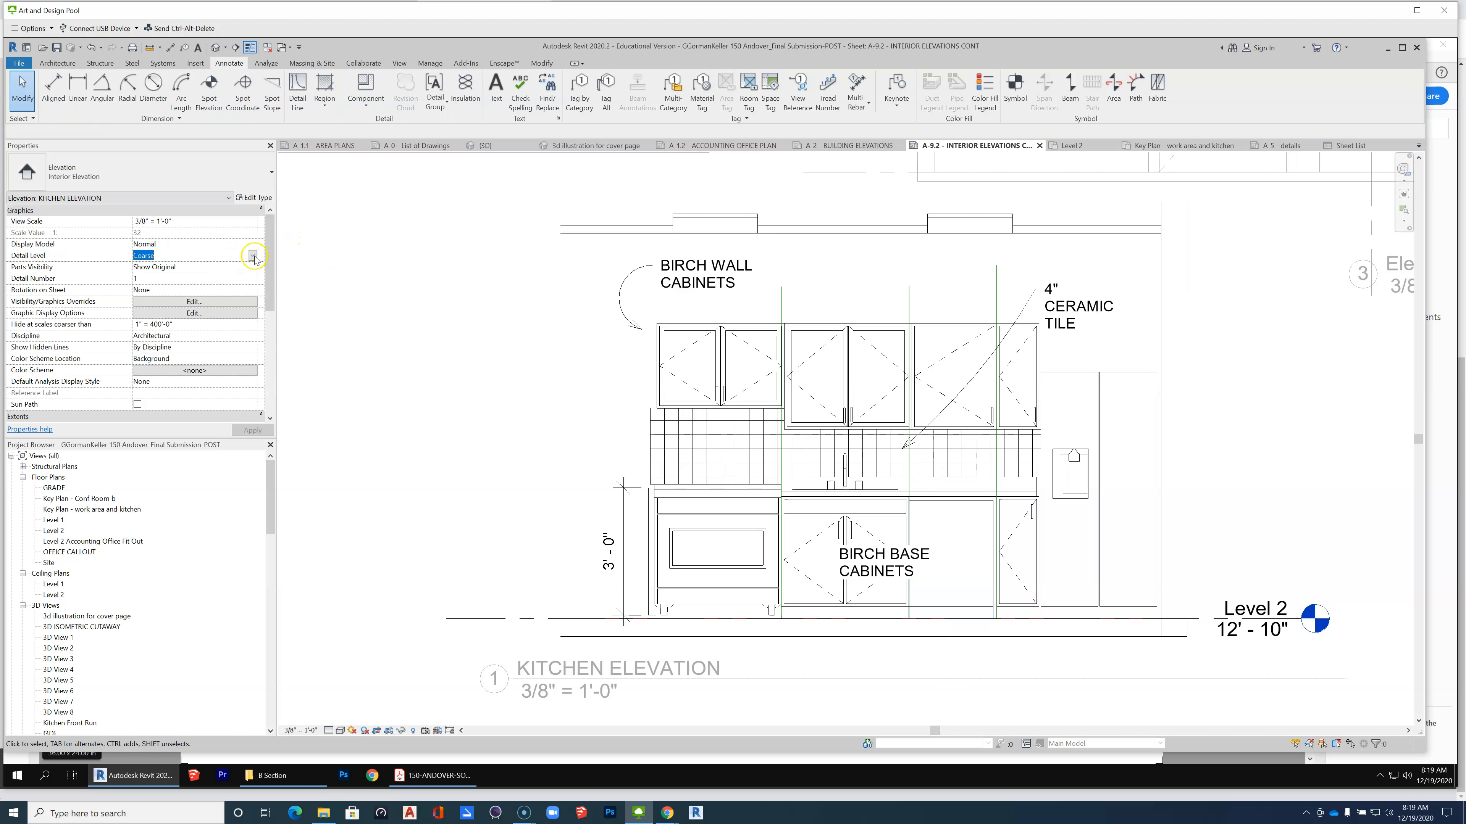
pyautogui.click(254, 255)
pyautogui.click(164, 287)
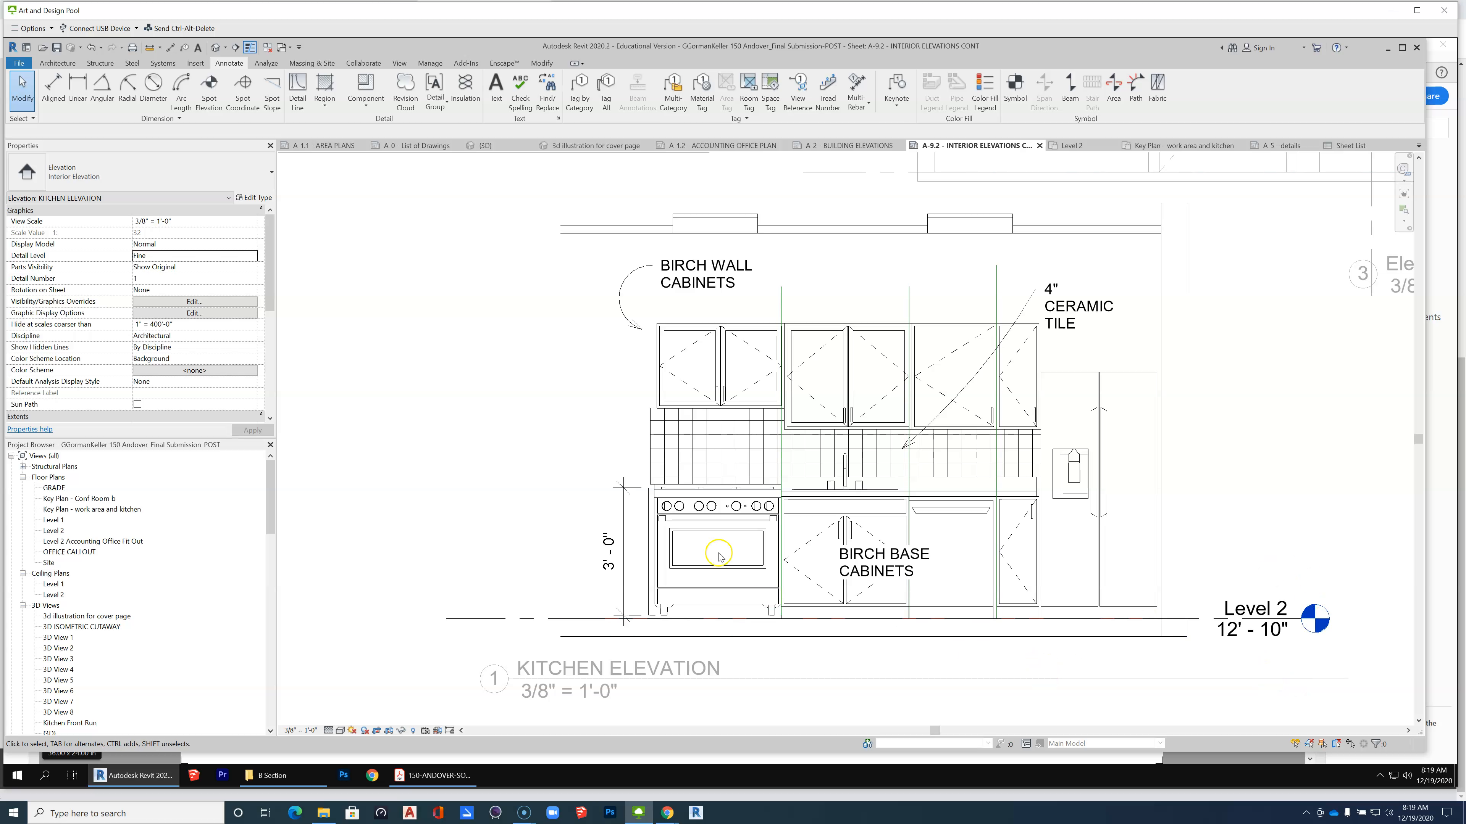
pyautogui.scroll(3, 720, 556)
pyautogui.scroll(-3, 736, 550)
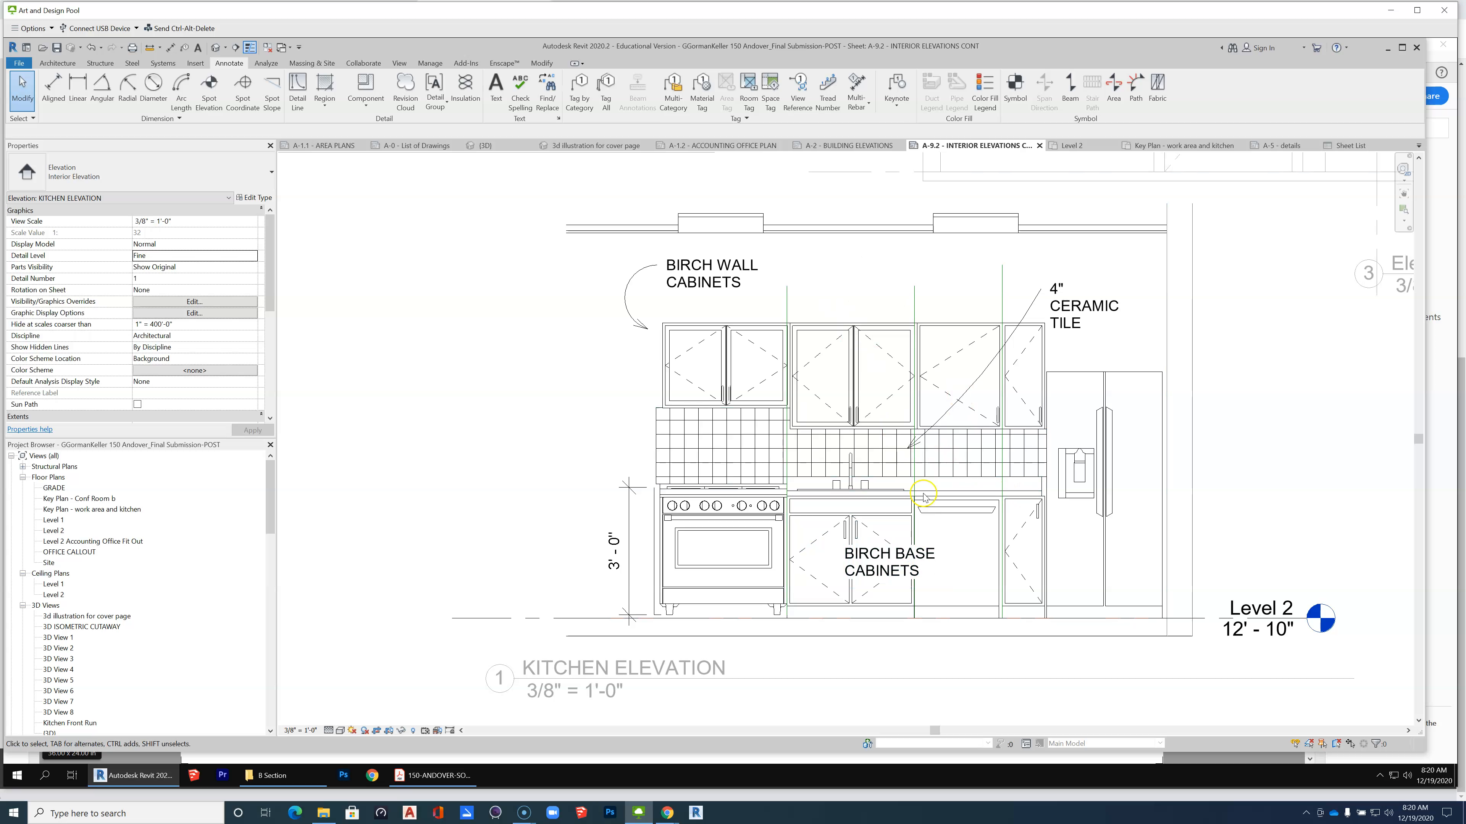
pyautogui.scroll(-3, 920, 488)
pyautogui.scroll(-1, 969, 558)
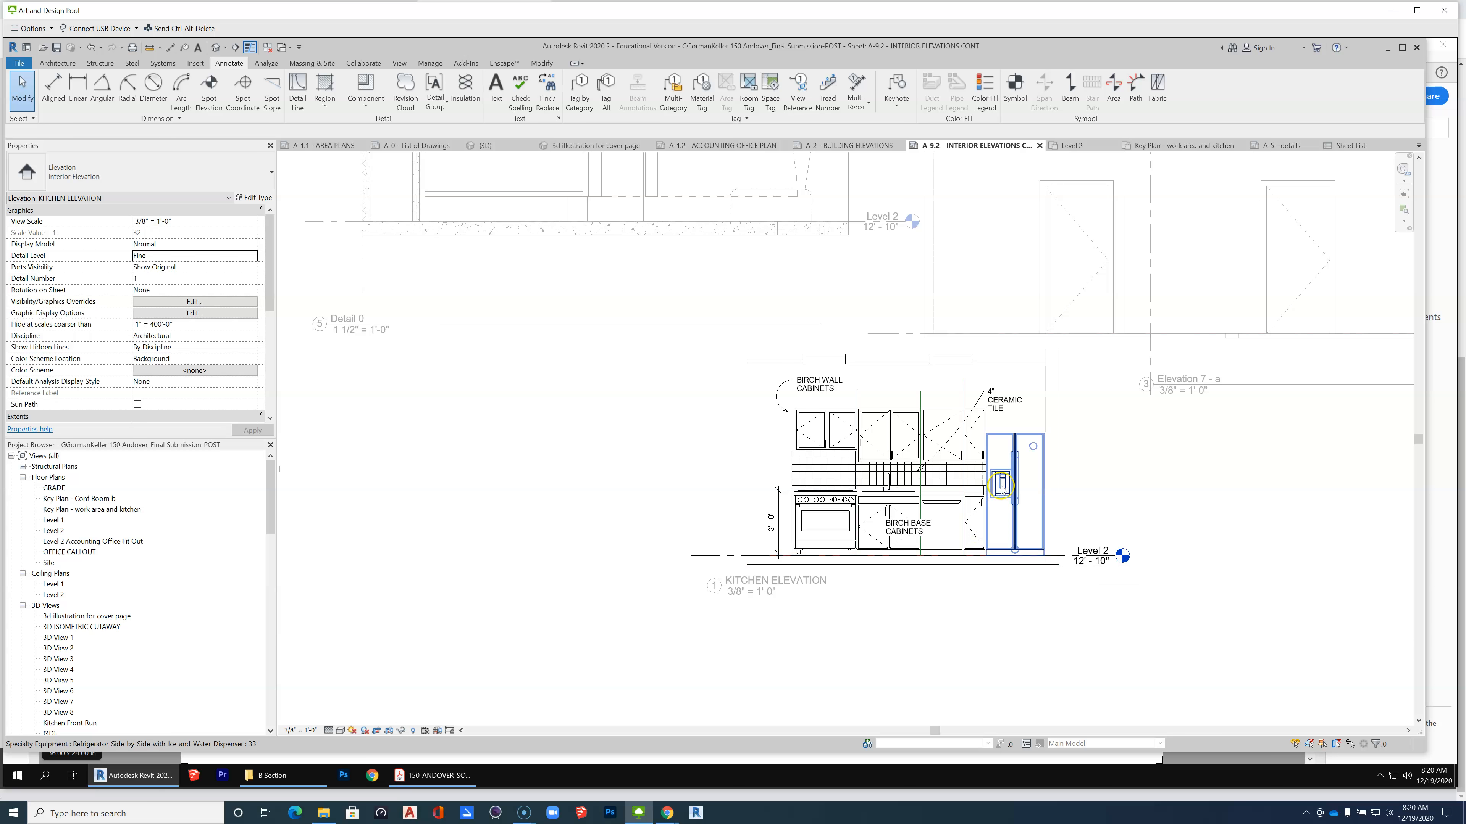
pyautogui.scroll(2, 1001, 490)
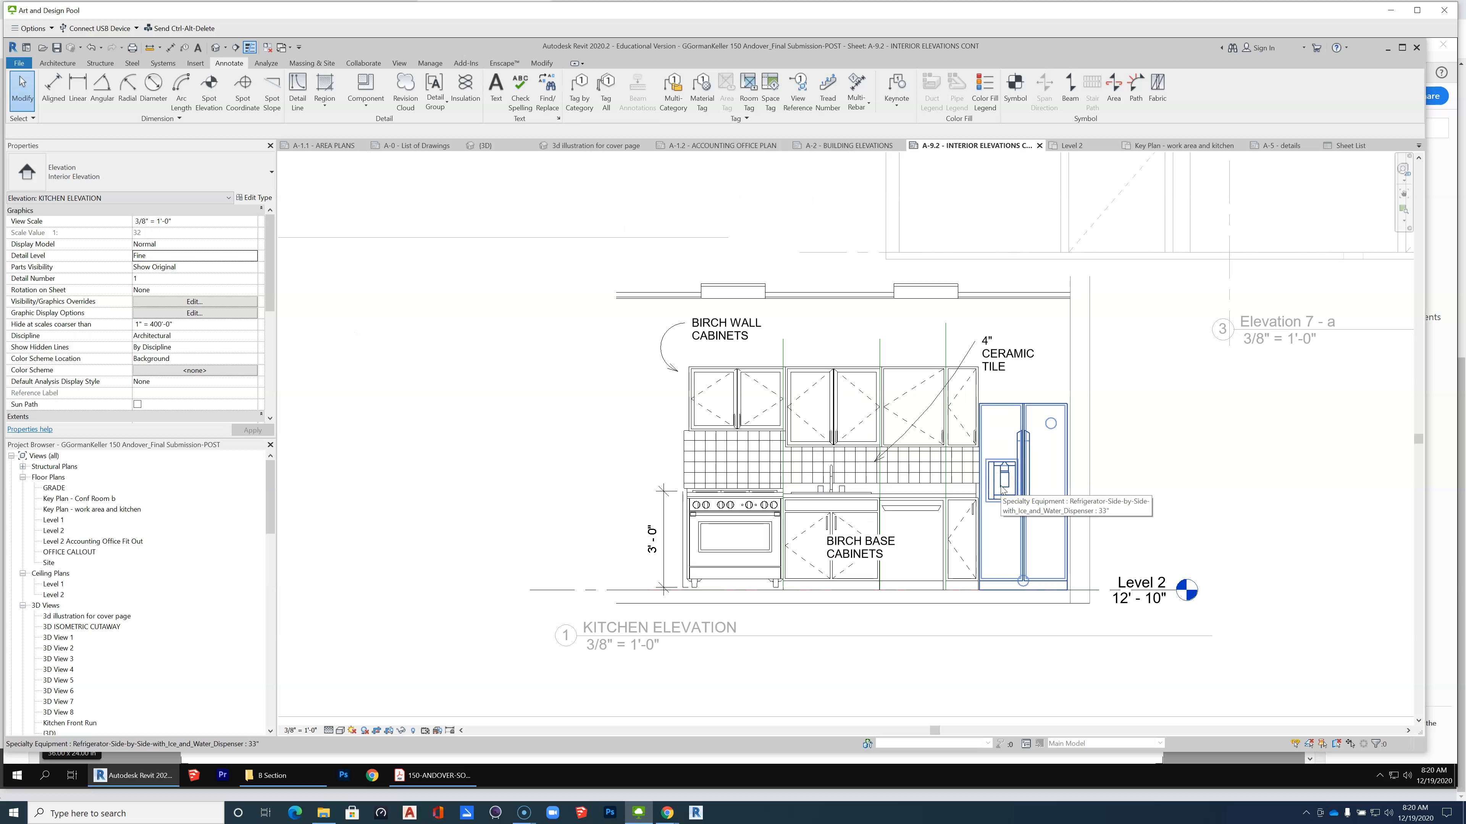
pyautogui.click(860, 555)
pyautogui.scroll(-1, 940, 630)
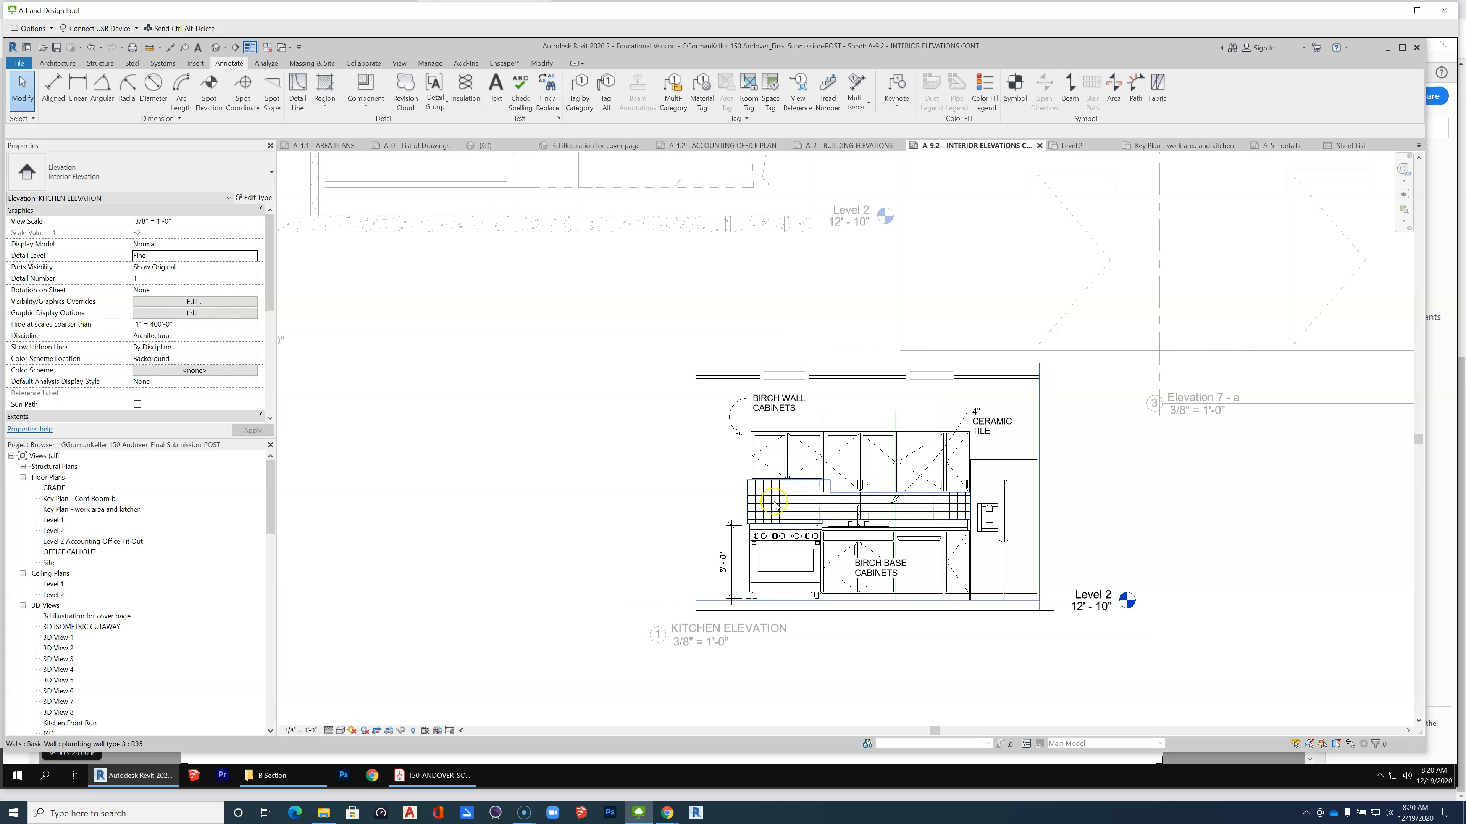
pyautogui.click(528, 321)
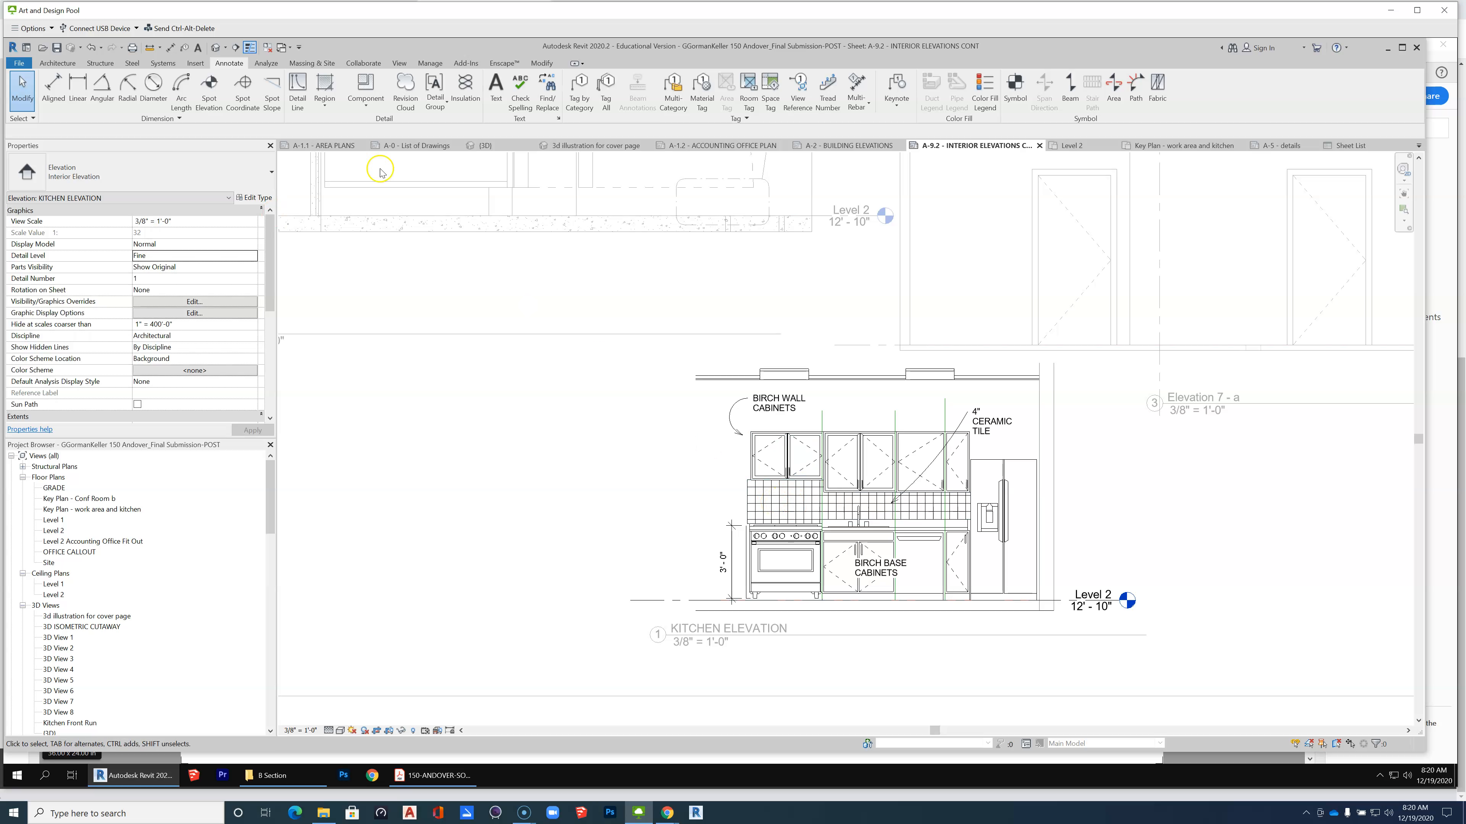
# Add an aligned vertical dimension from the bottom of the sink wall cabinet to the range top, in line with the 3'-0" dimension.
pyautogui.click(53, 90)
pyautogui.scroll(2, 629, 429)
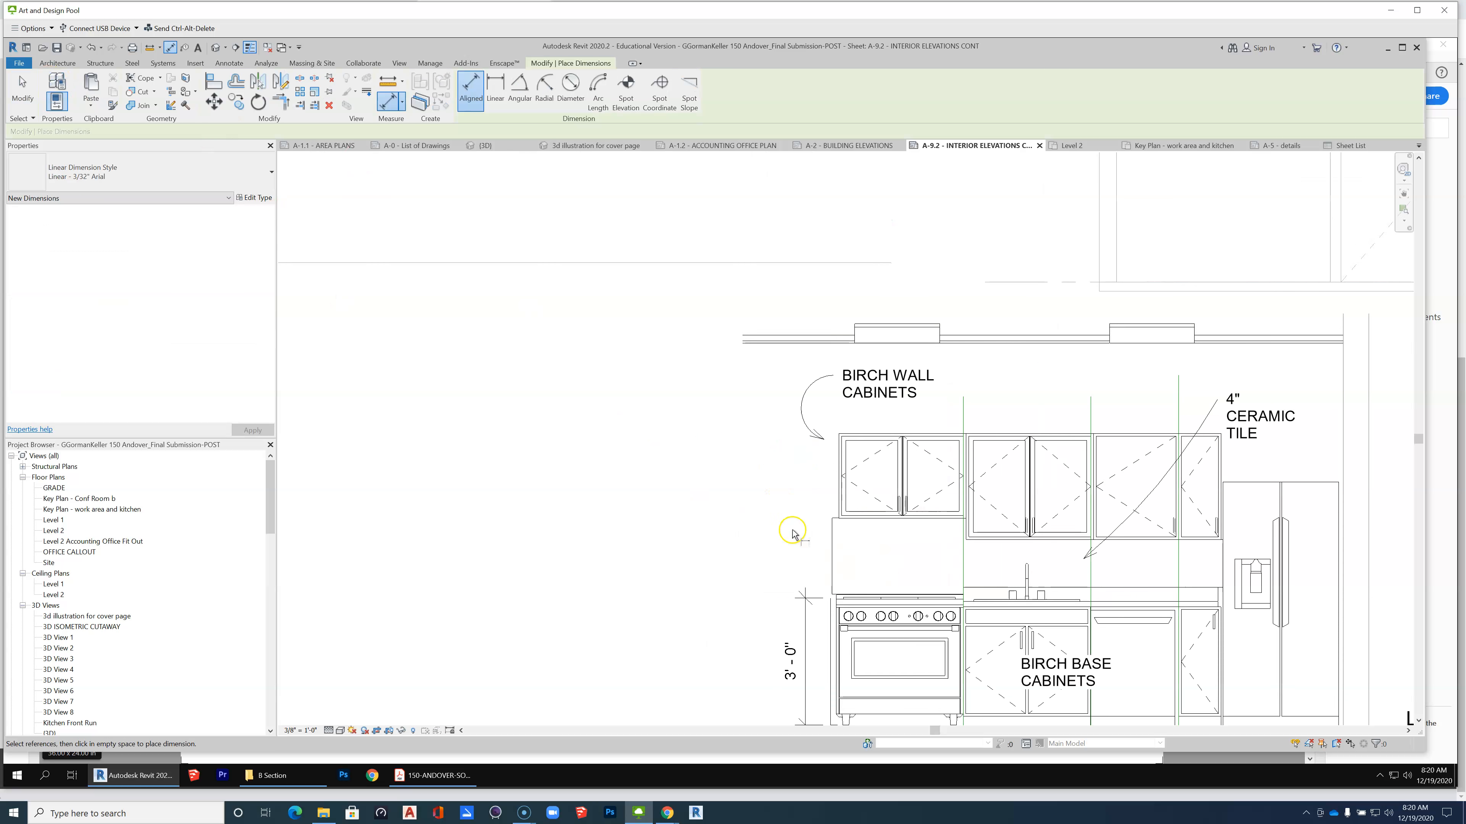
pyautogui.scroll(1, 808, 532)
pyautogui.click(1008, 548)
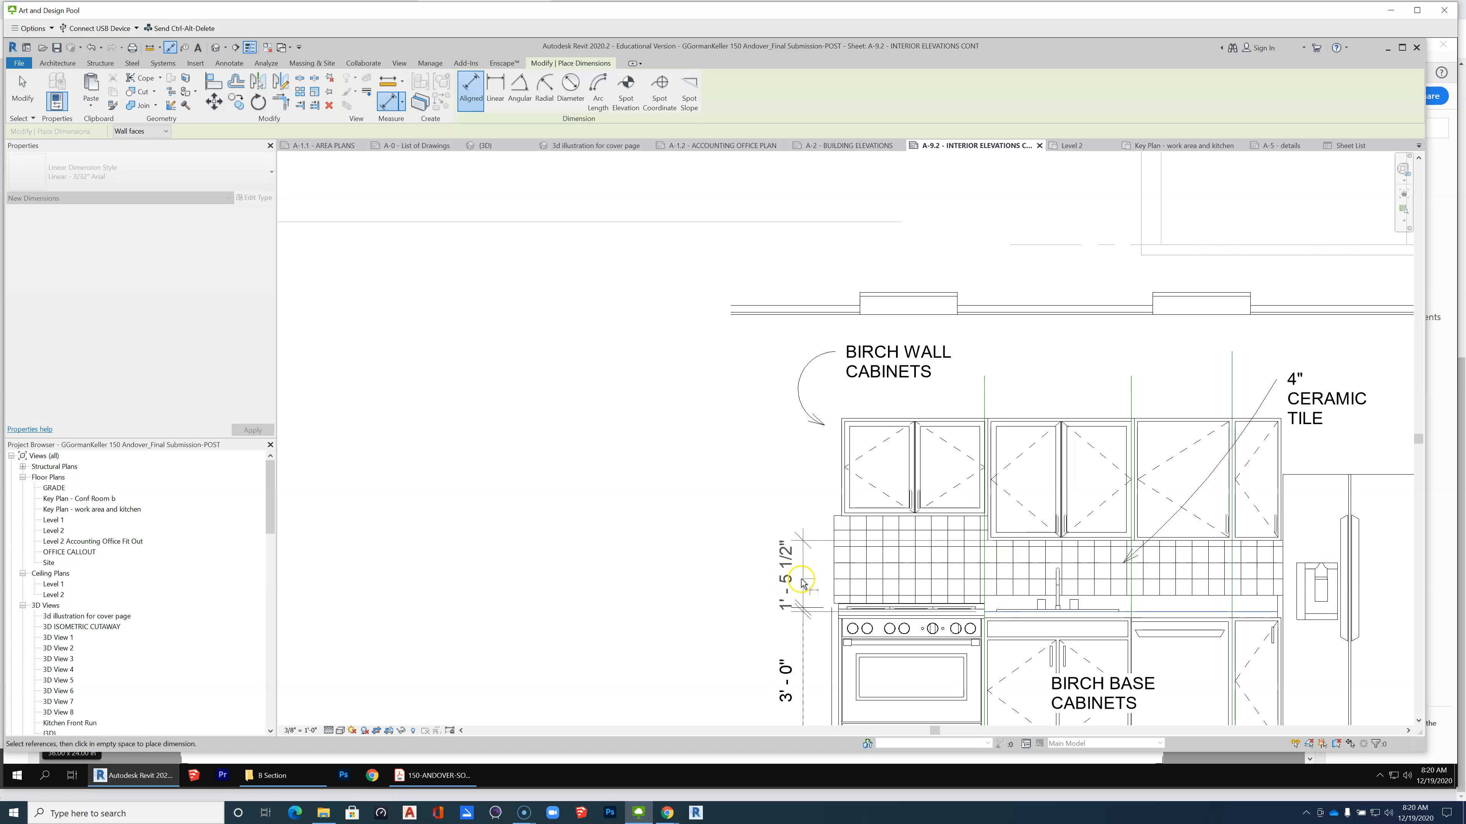
pyautogui.click(804, 581)
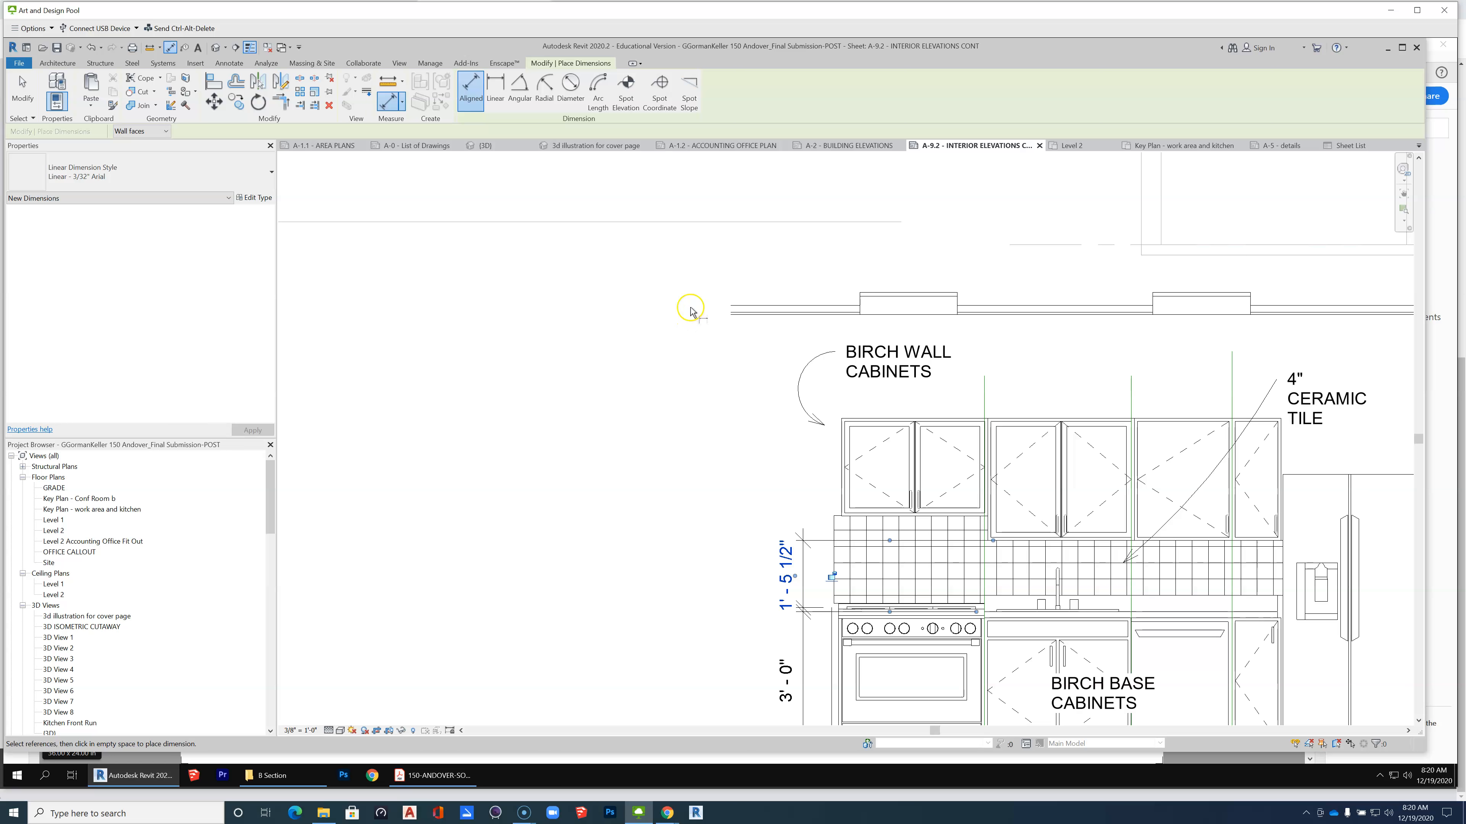
pyautogui.click(23, 86)
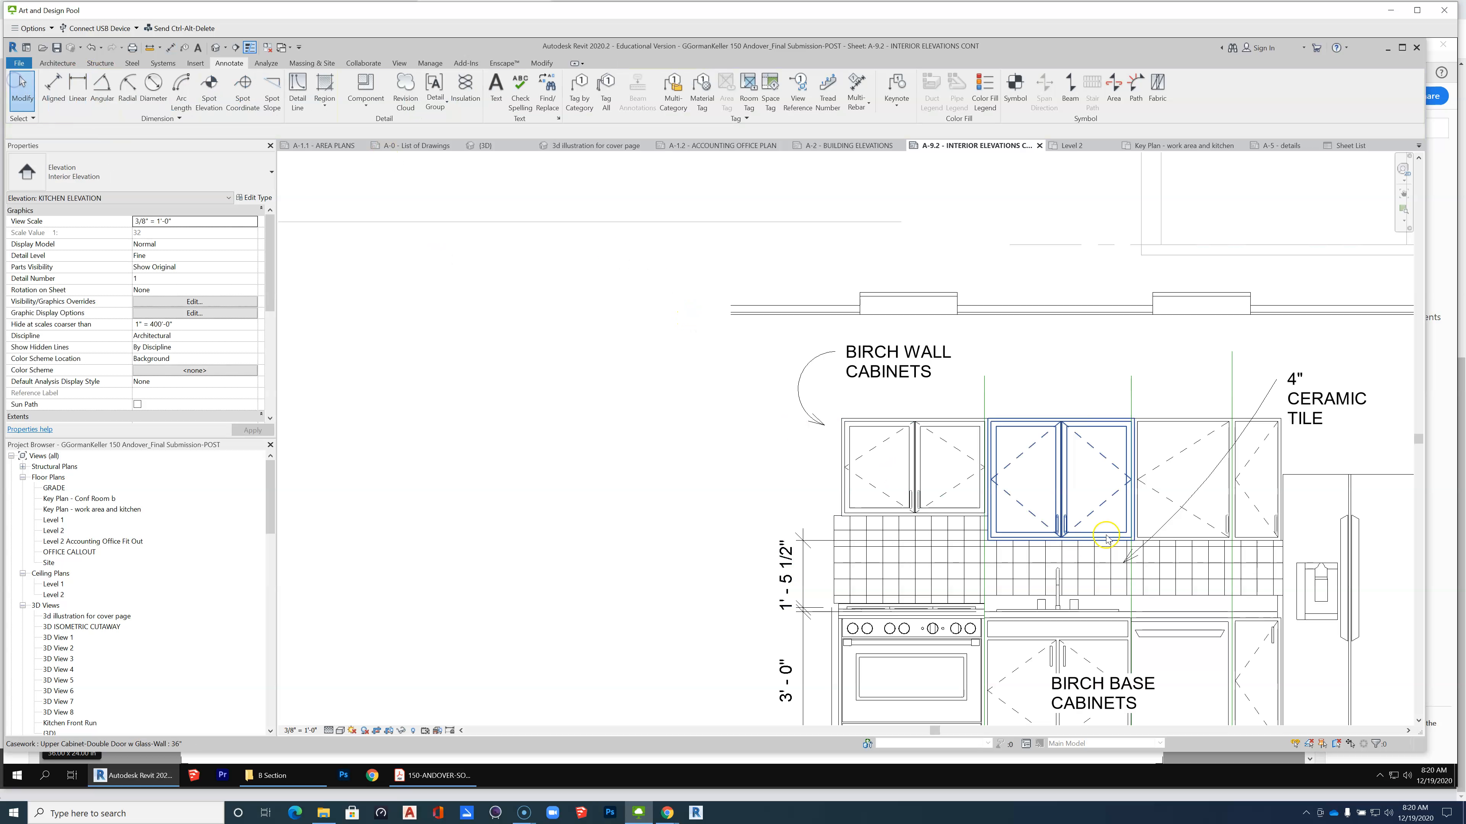
# Try to move the 1'-5 1/2" dimension's witness lines to the countertop and the underside of the sink wall cabinet.
pyautogui.click(1077, 505)
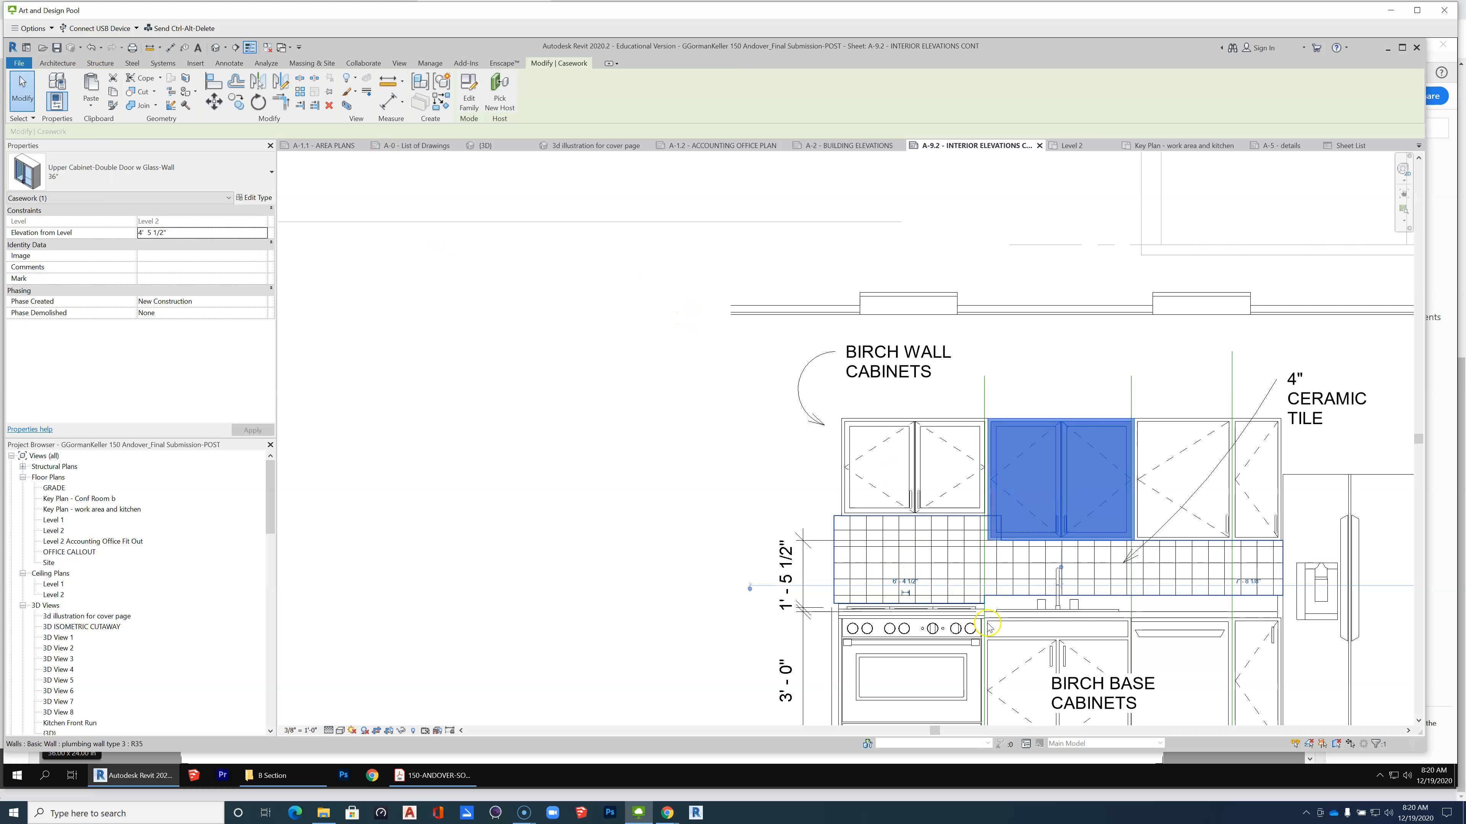
pyautogui.scroll(2, 1053, 628)
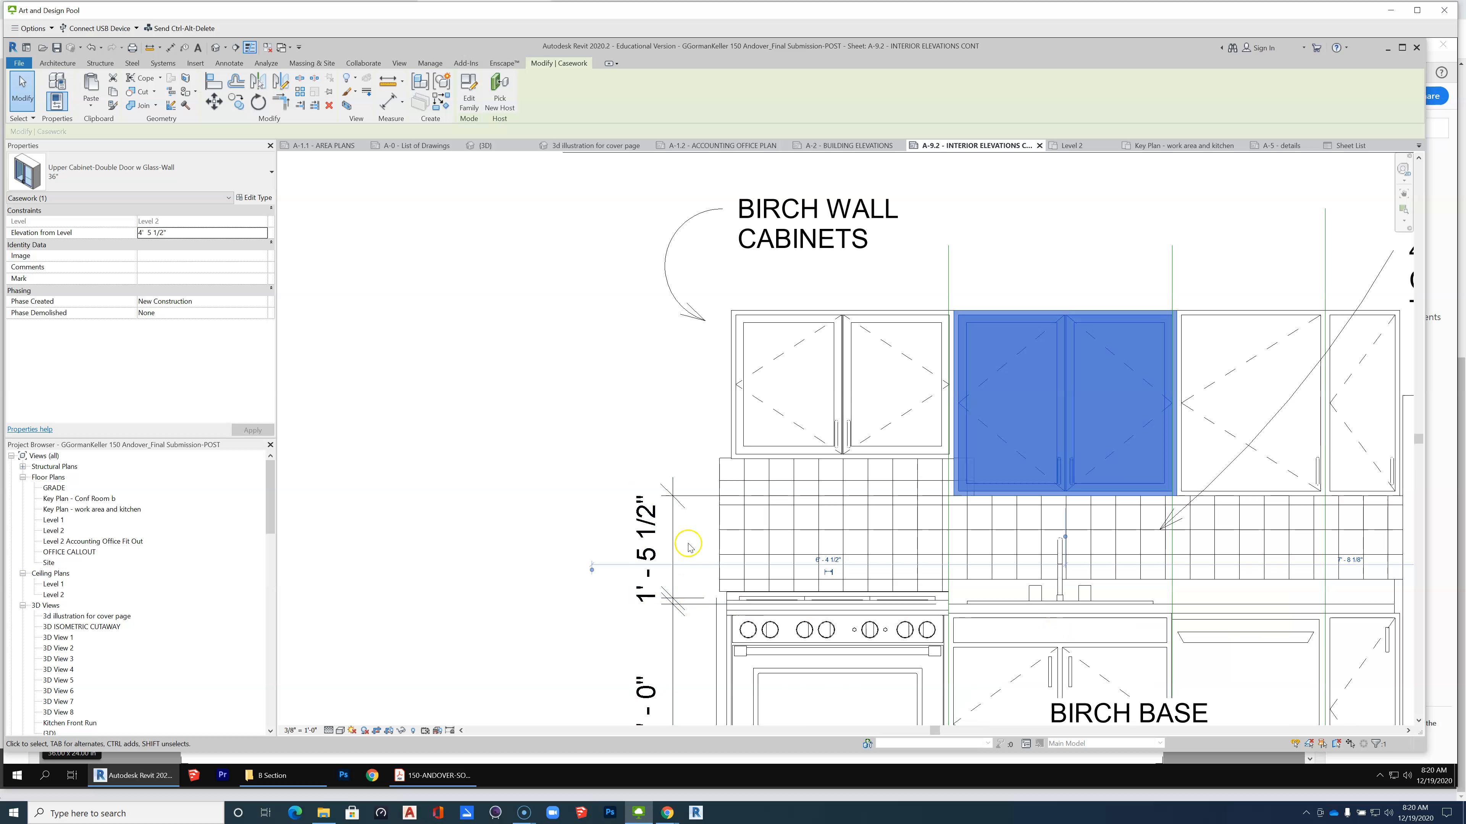
pyautogui.click(676, 541)
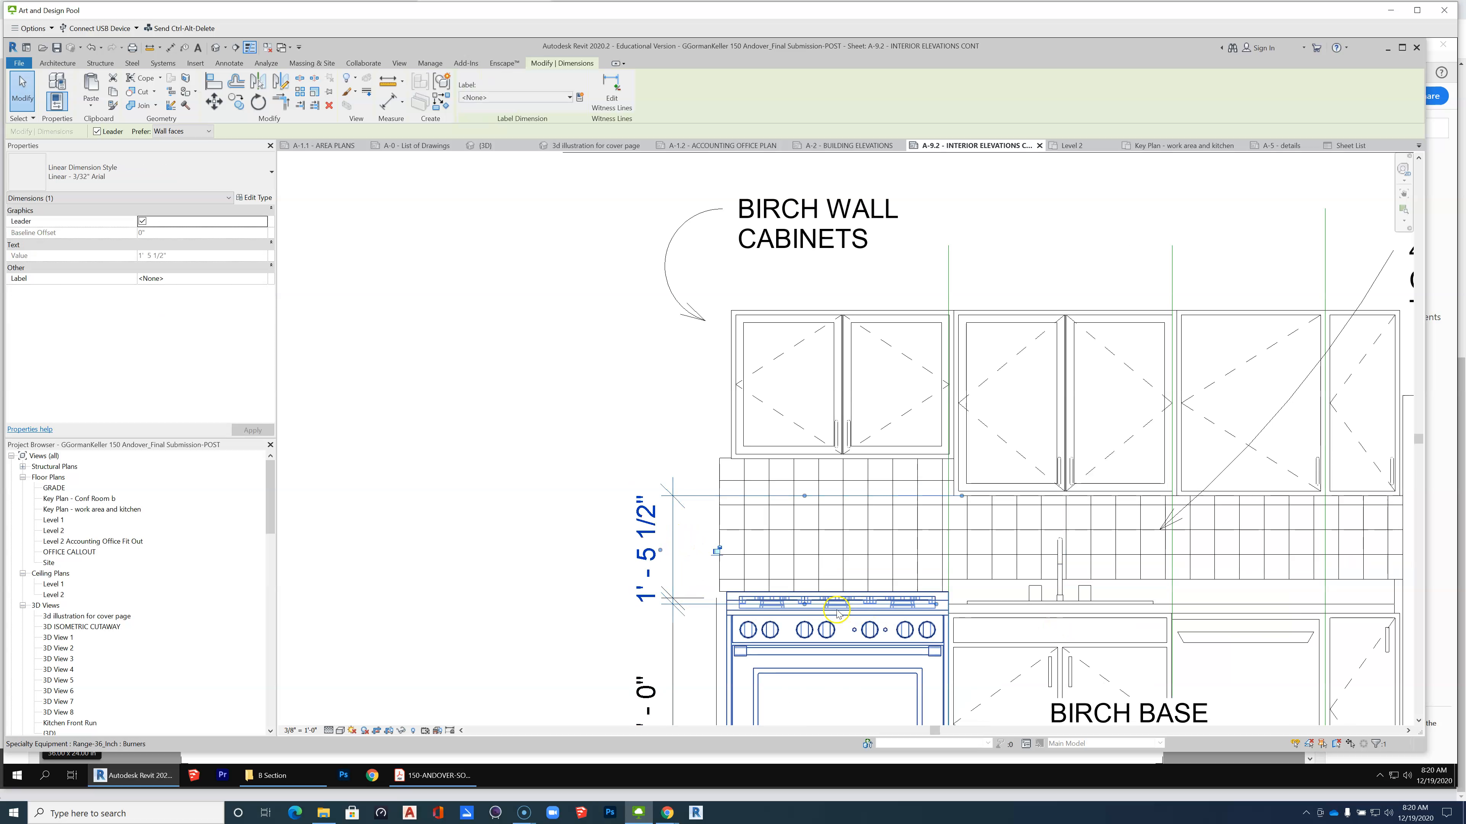
pyautogui.moveTo(806, 608); pyautogui.dragTo(1182, 606)
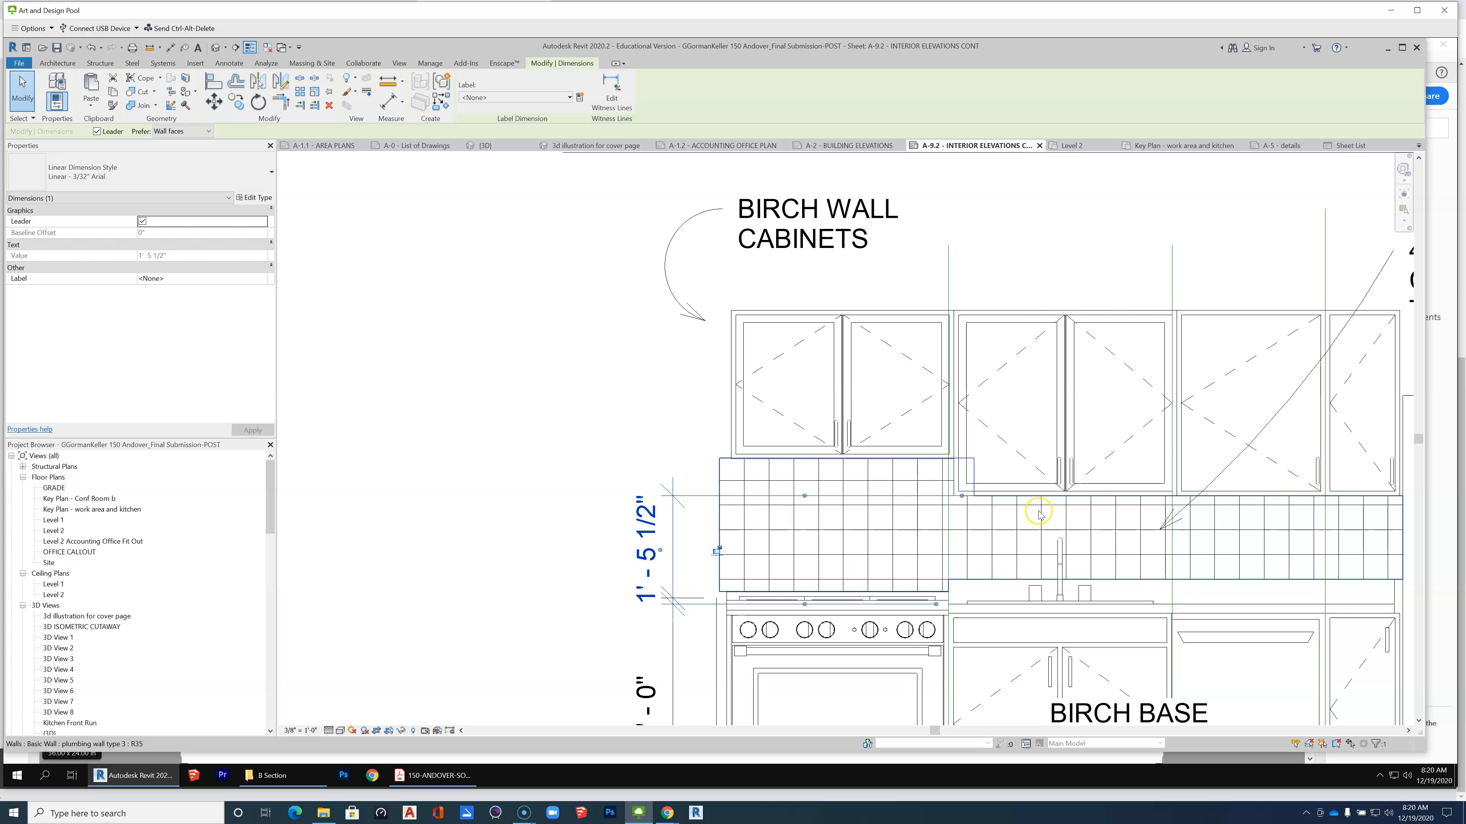
pyautogui.click(1078, 452)
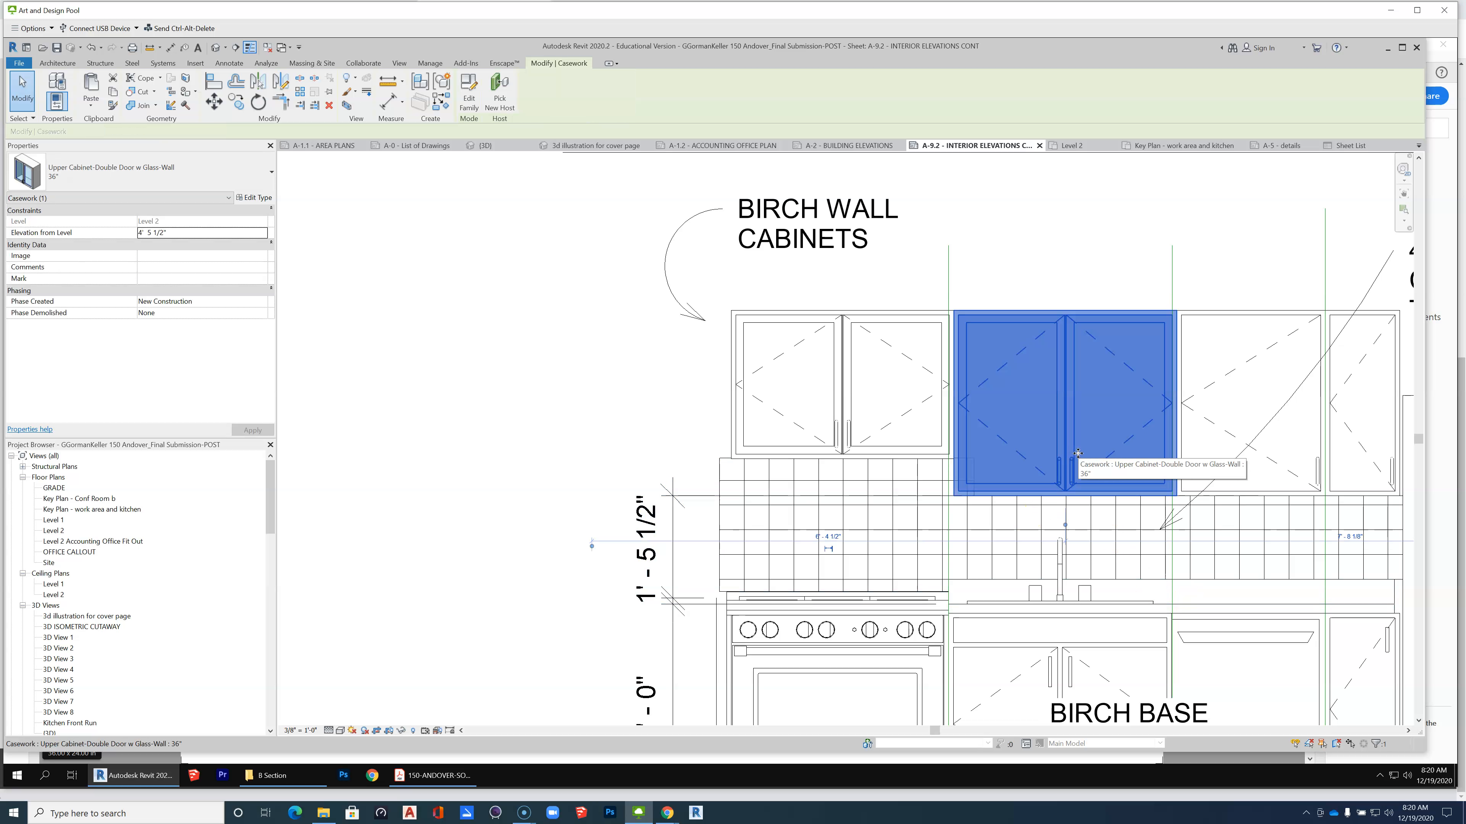
pyautogui.click(573, 398)
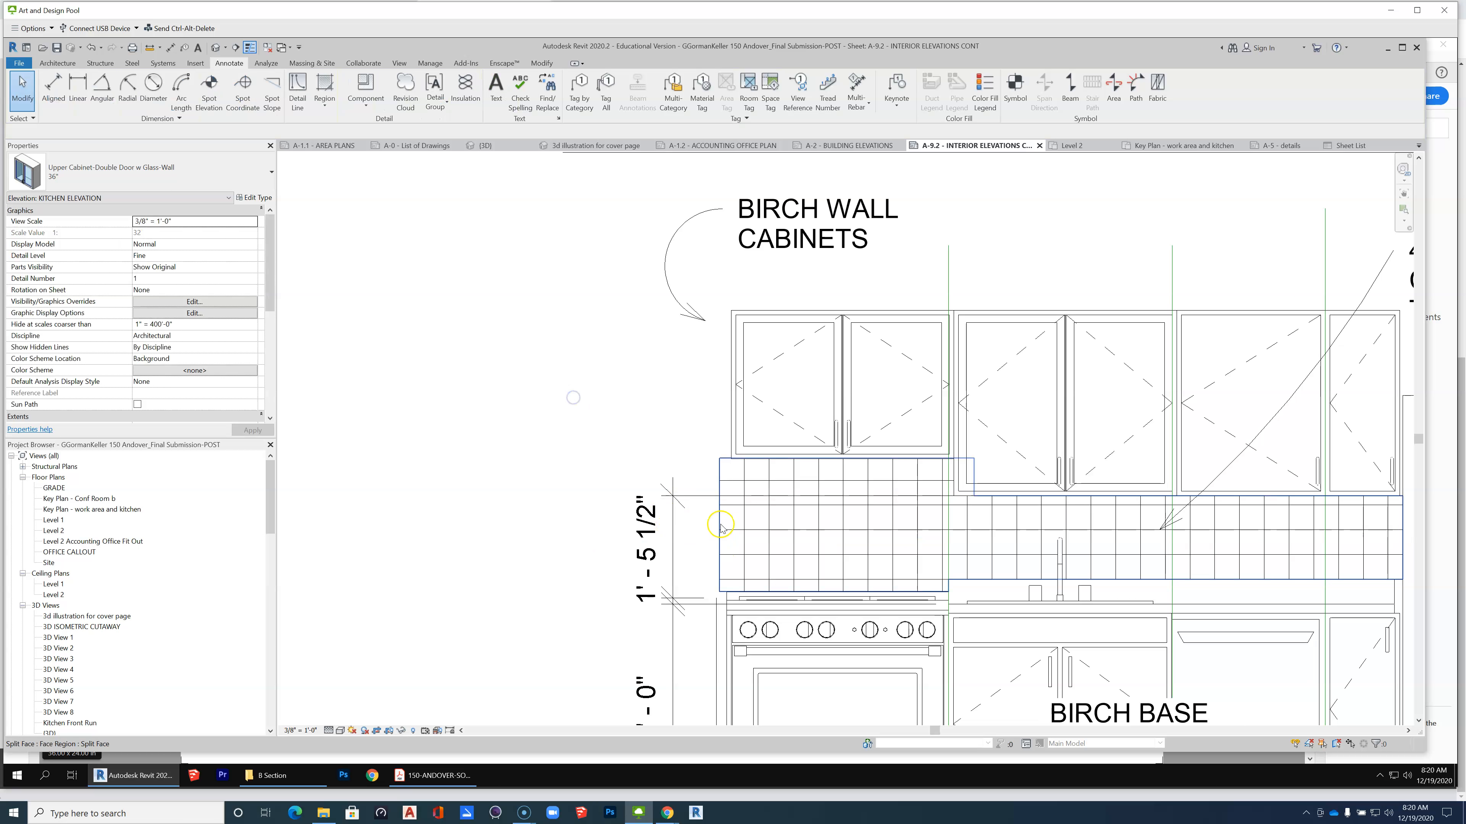
pyautogui.click(699, 497)
pyautogui.moveTo(804, 496); pyautogui.dragTo(990, 501)
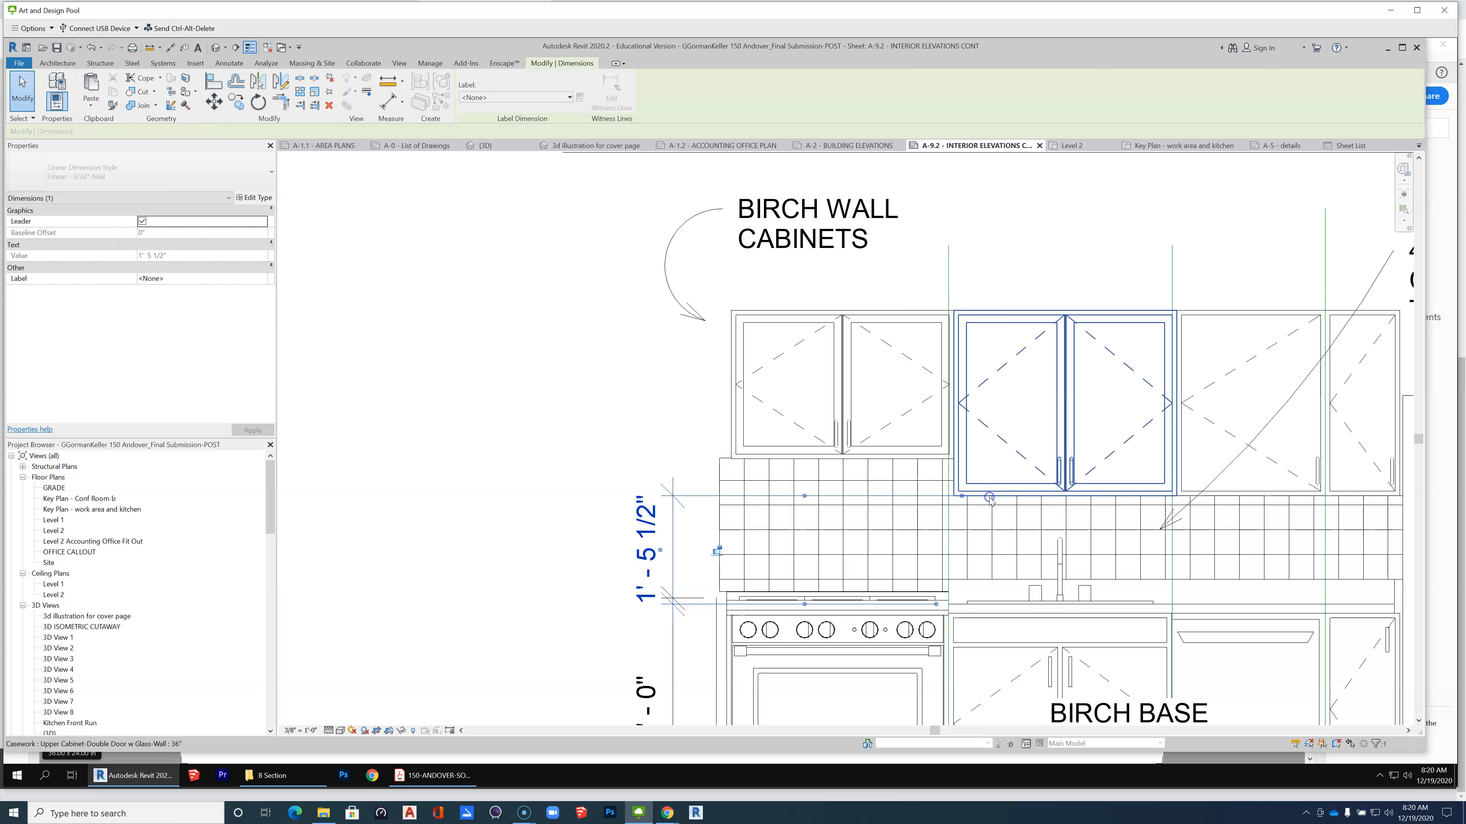
pyautogui.press('Escape')
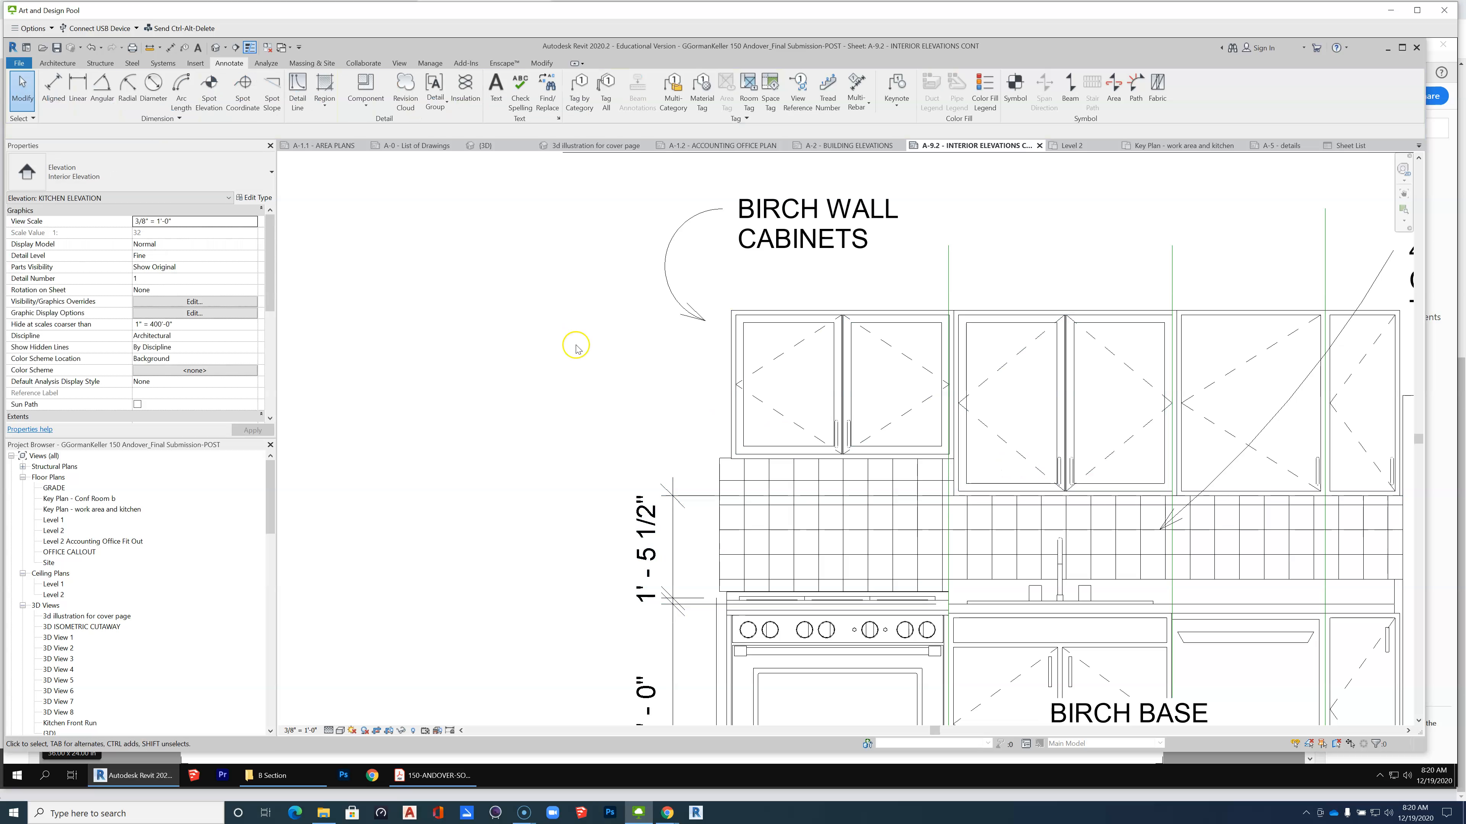
# Check the properties of the wall cabinet above the sink and of the tiled backsplash wall.
pyautogui.scroll(-2, 574, 340)
pyautogui.click(908, 348)
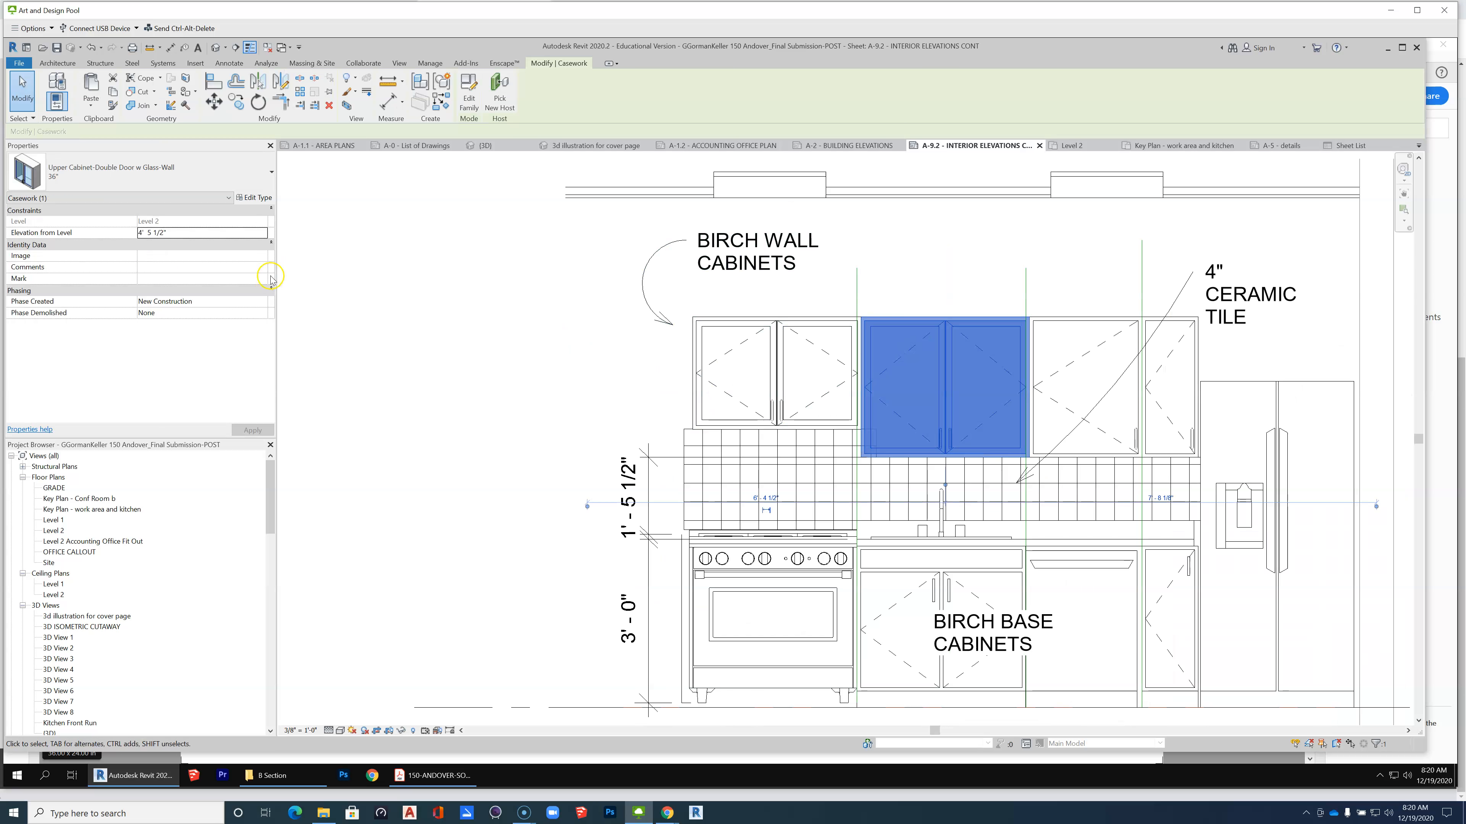
pyautogui.click(433, 399)
pyautogui.scroll(1, 1046, 482)
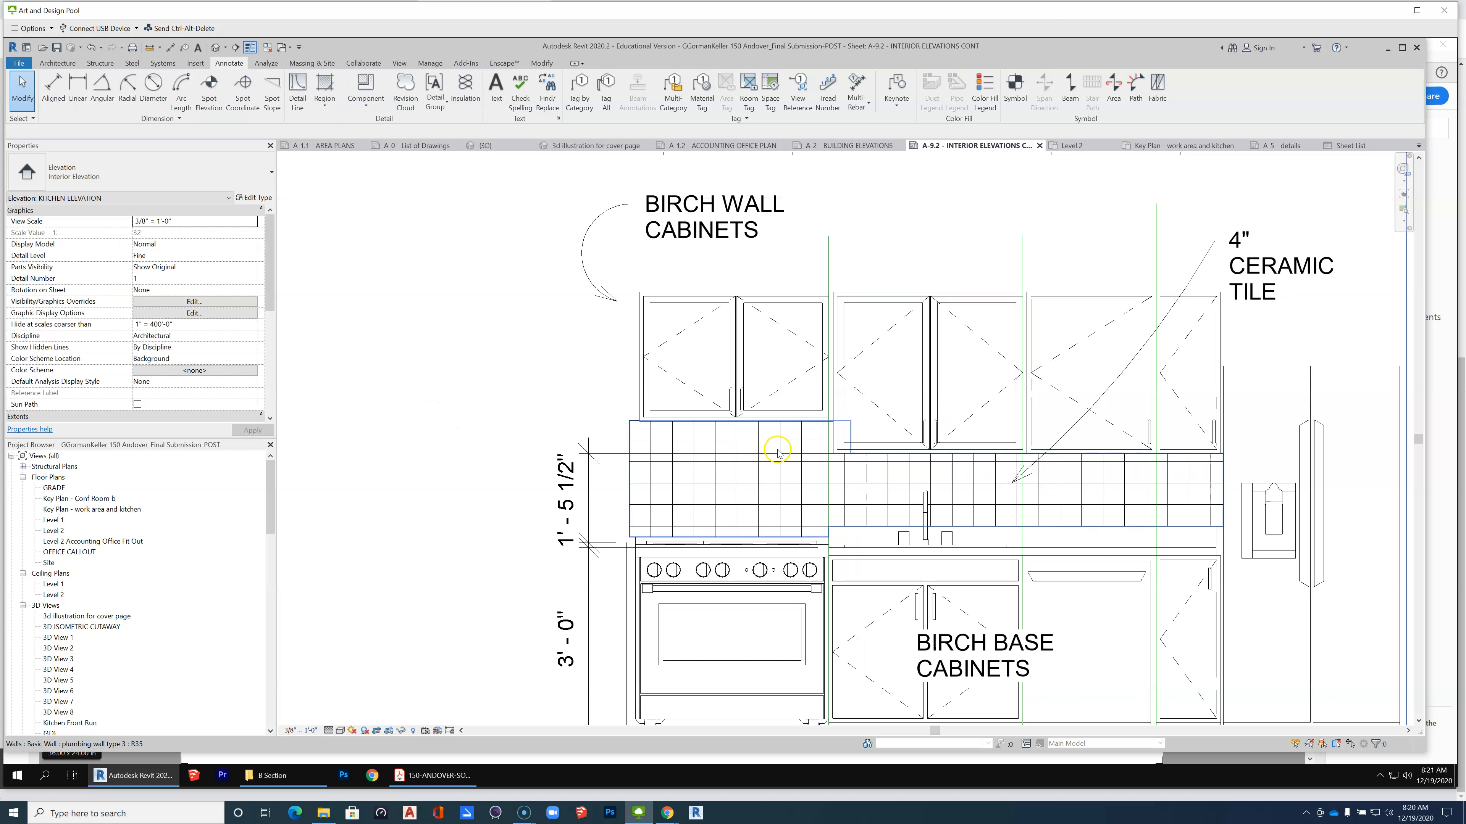
pyautogui.click(776, 454)
pyautogui.press('Escape')
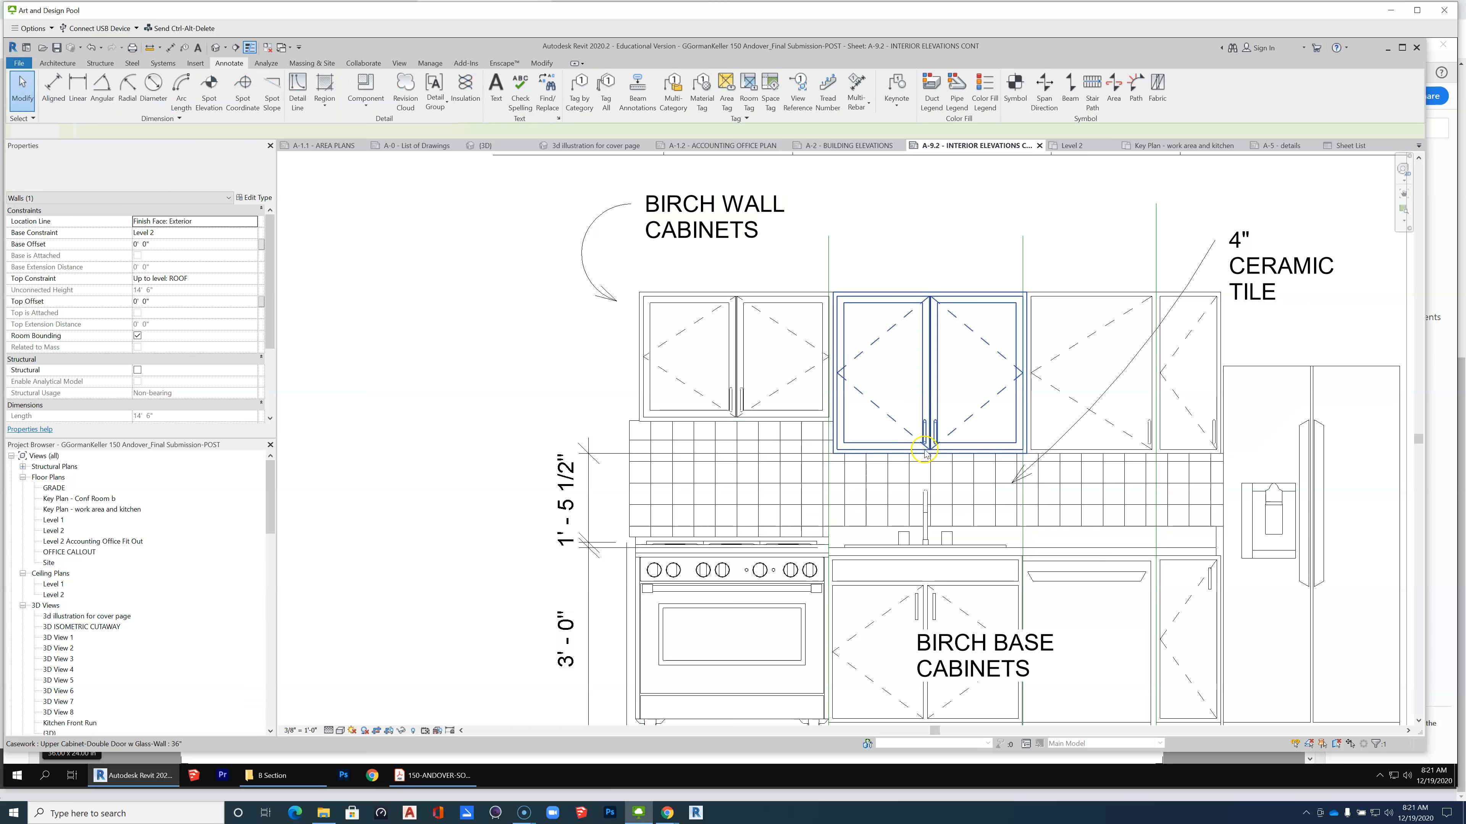
pyautogui.scroll(-3, 722, 452)
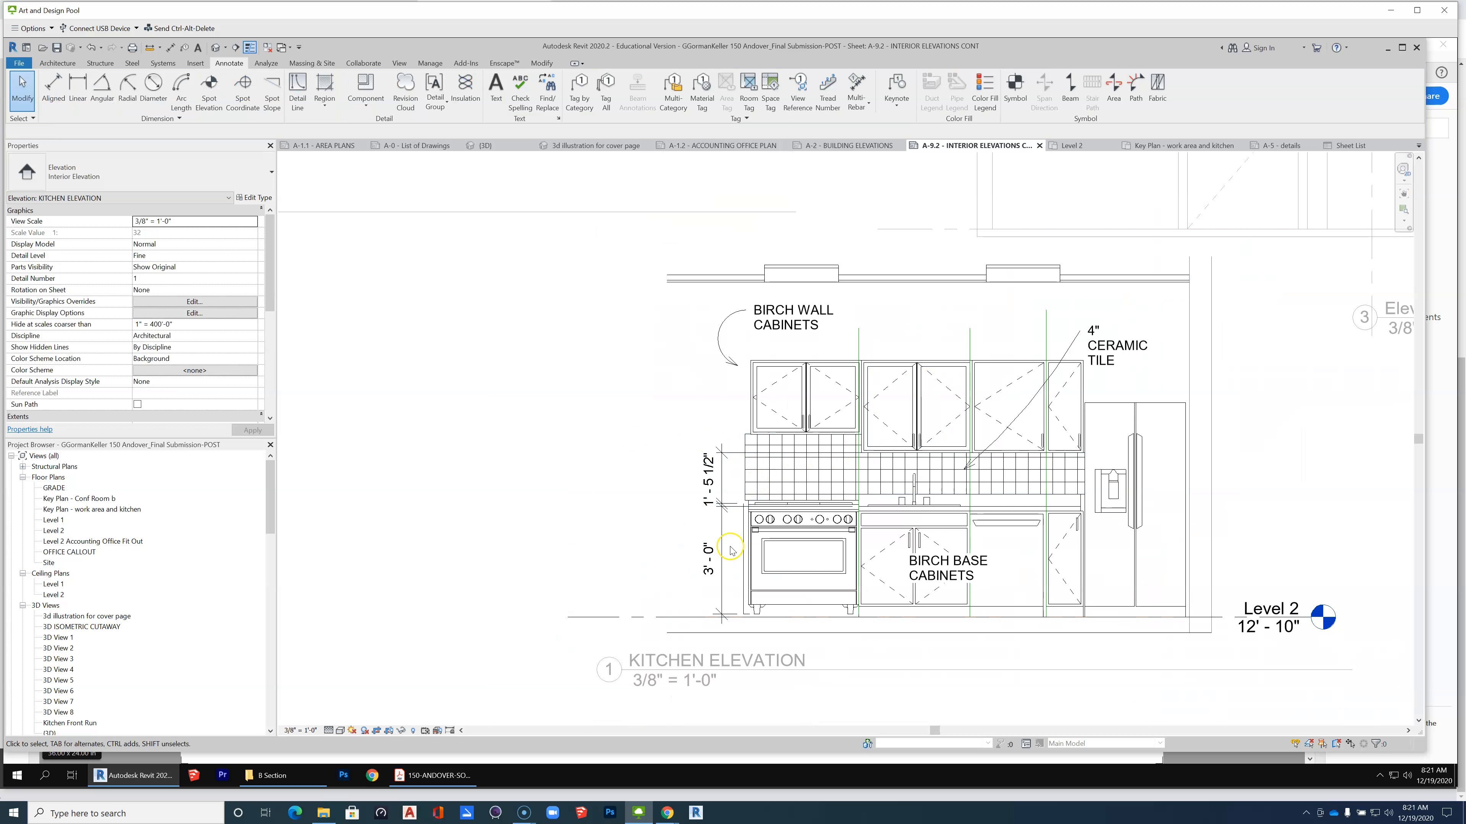
# Add an aligned vertical dimension from the wall cabinets' top to the sink wall cabinet's underside, in line with the 1'-5 1/2" dimension.
pyautogui.click(63, 86)
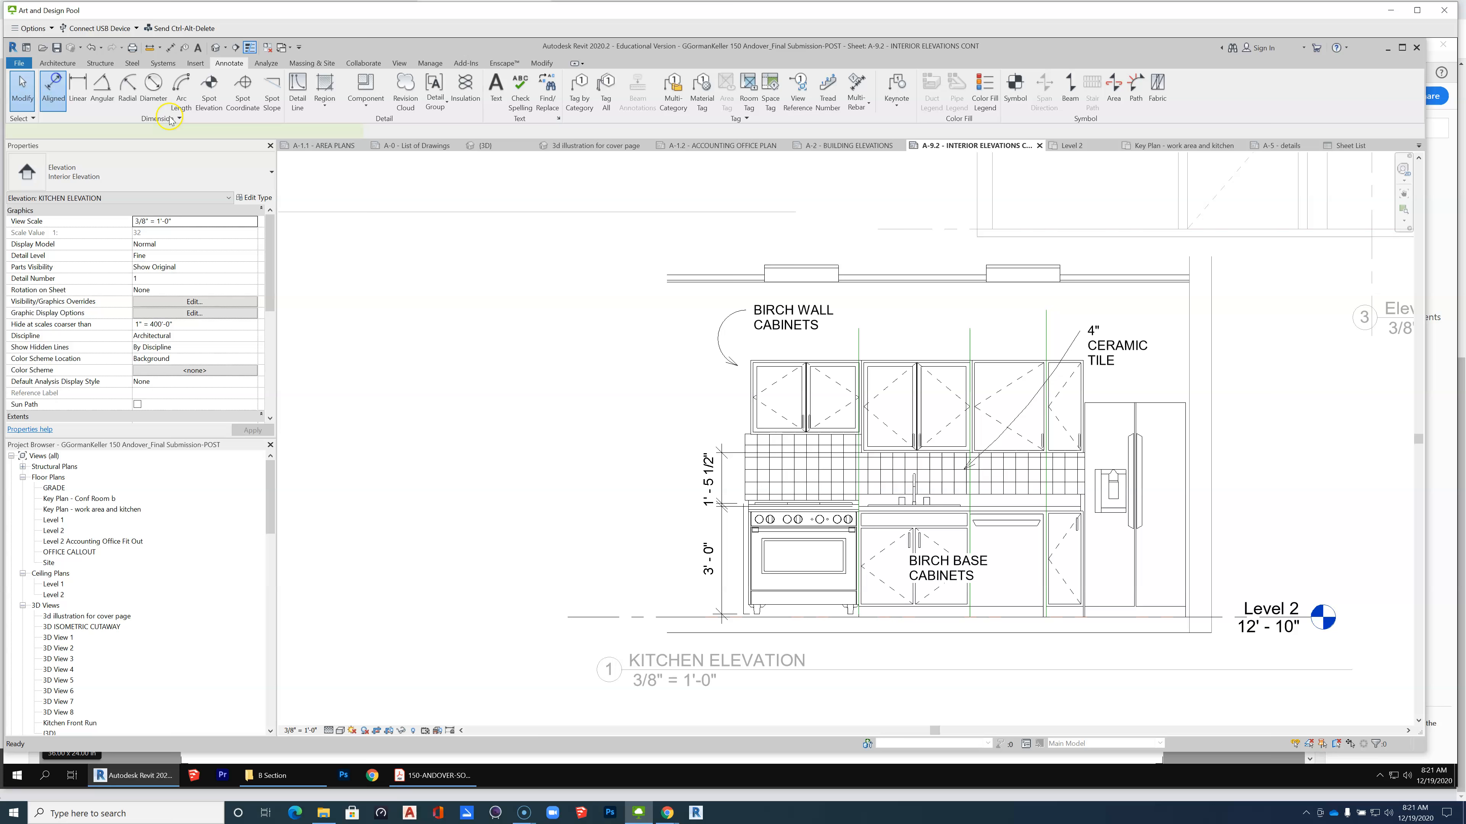
pyautogui.click(761, 361)
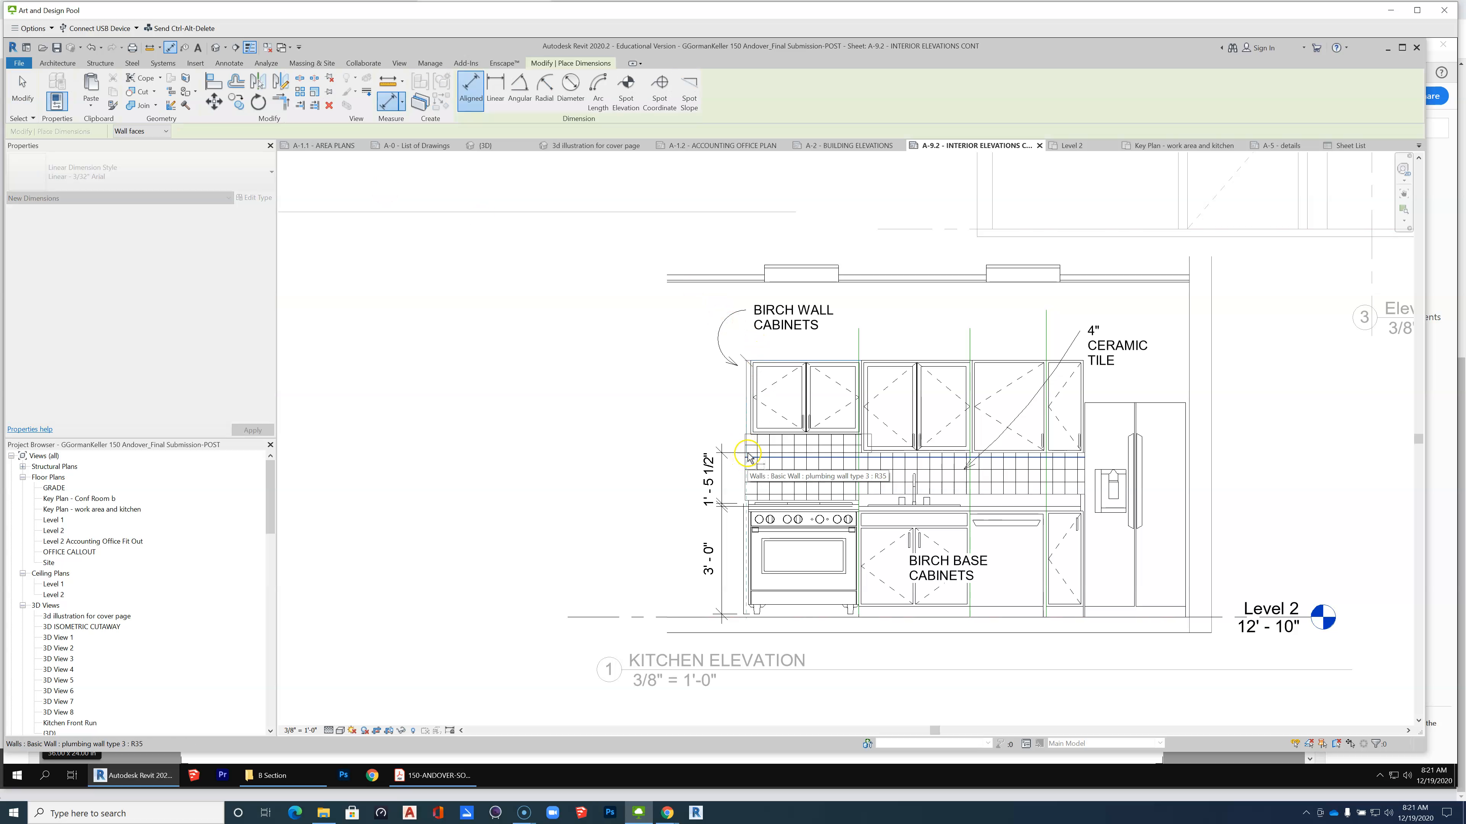
pyautogui.click(881, 454)
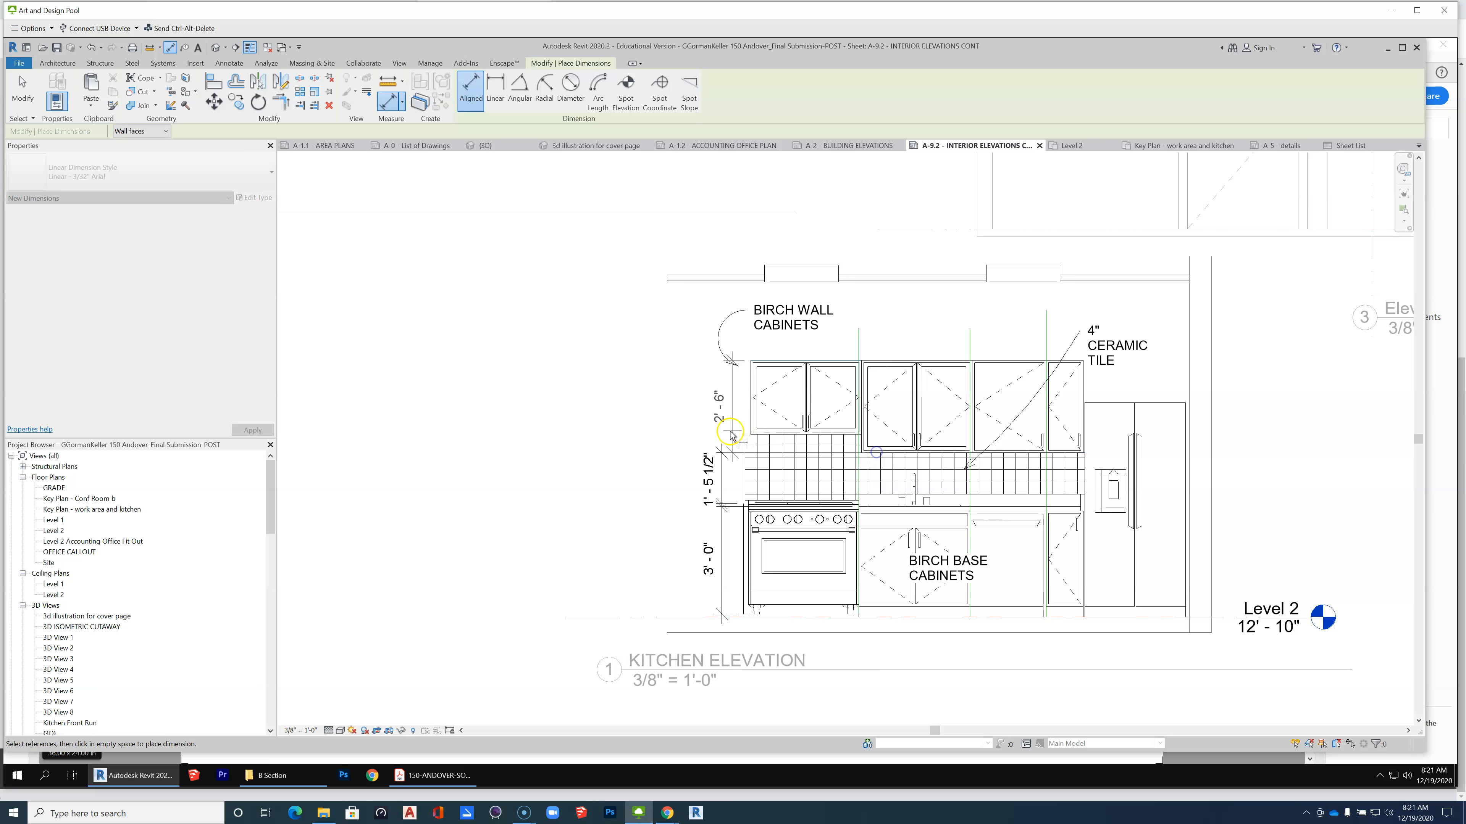
pyautogui.click(721, 437)
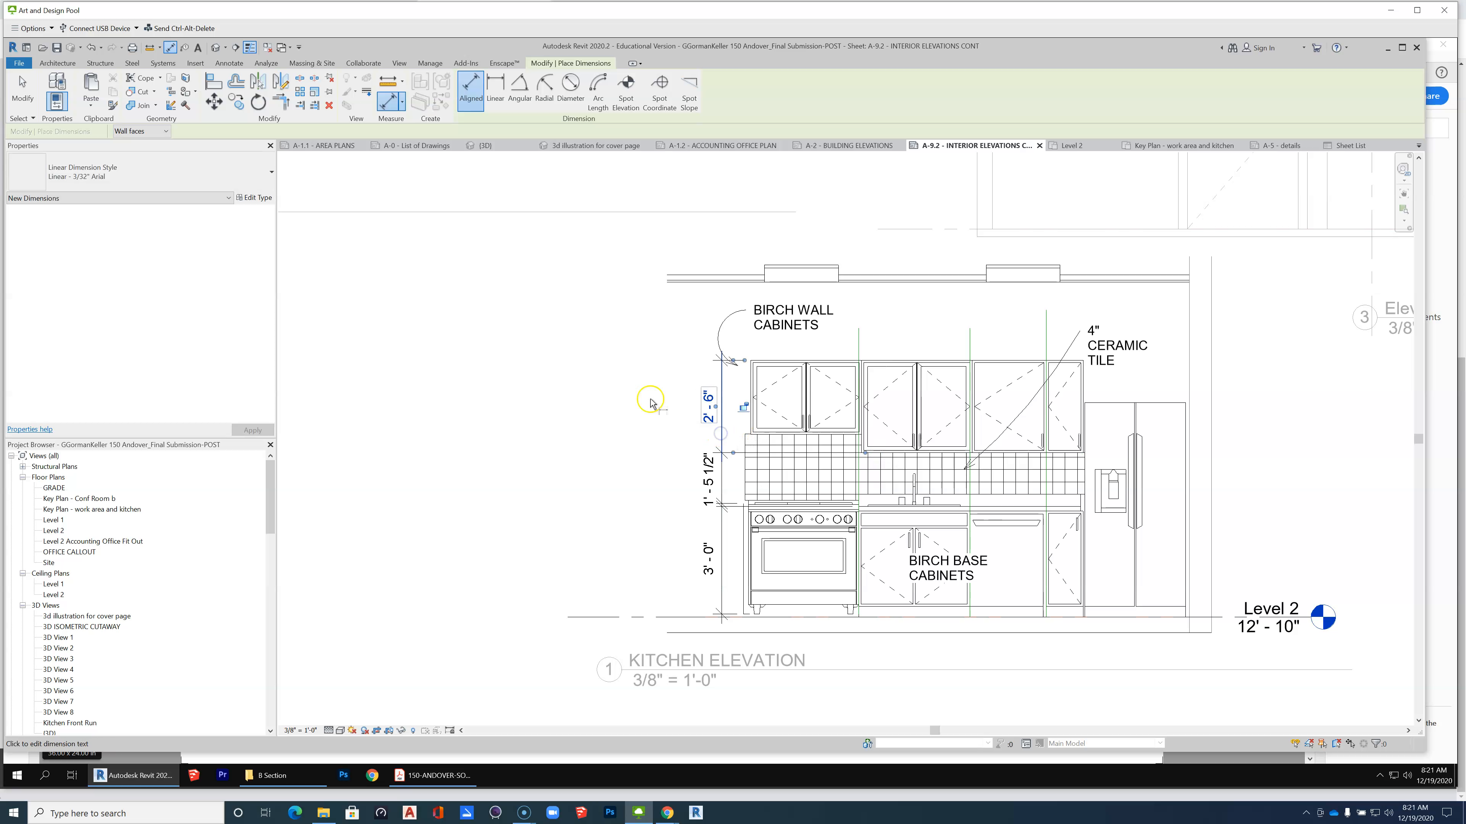
pyautogui.click(21, 80)
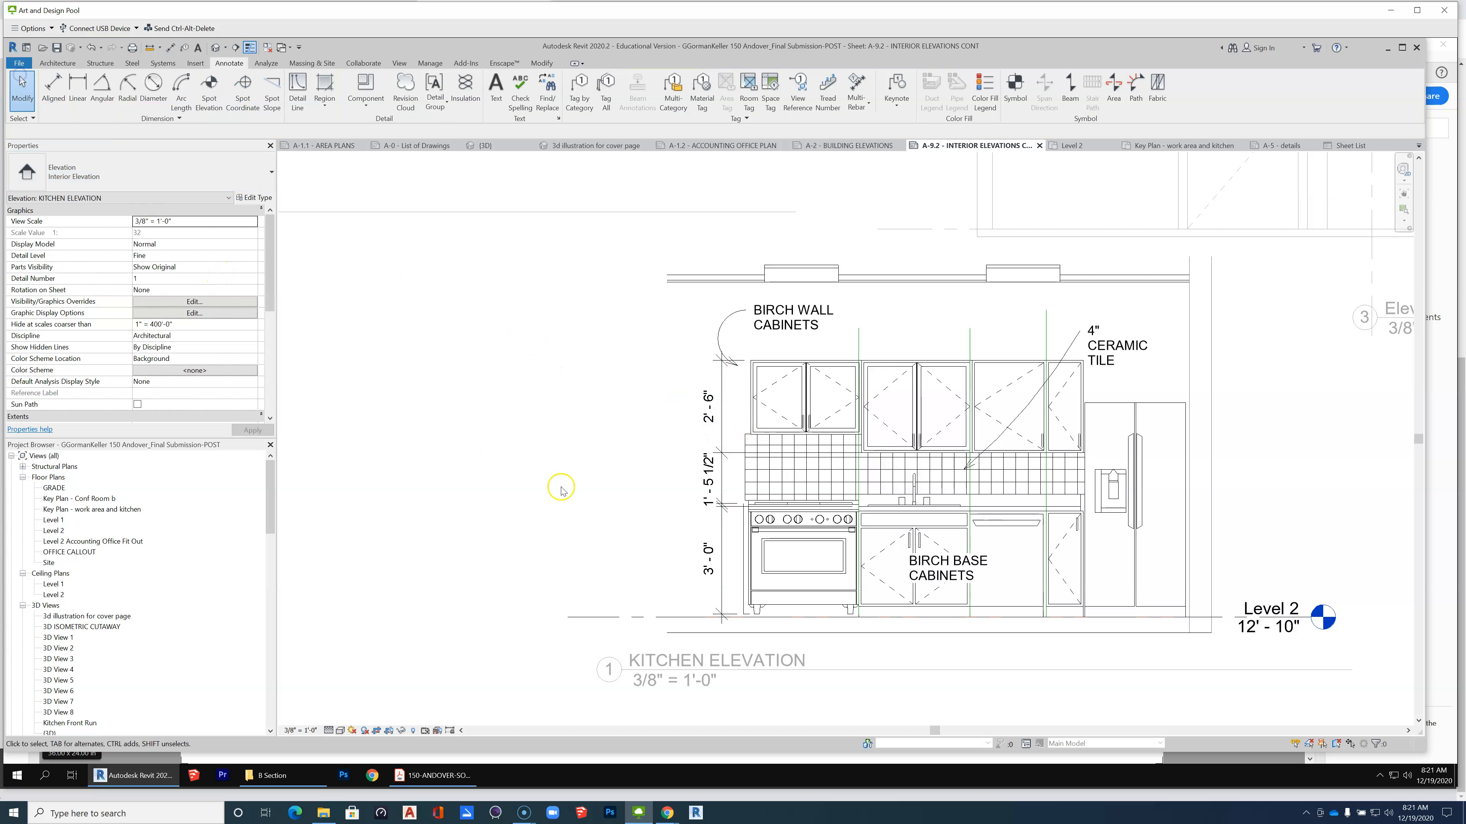
# Move the lower witness line of the 3'-0" range dimension down to the Level 2 floor line.
pyautogui.scroll(2, 687, 563)
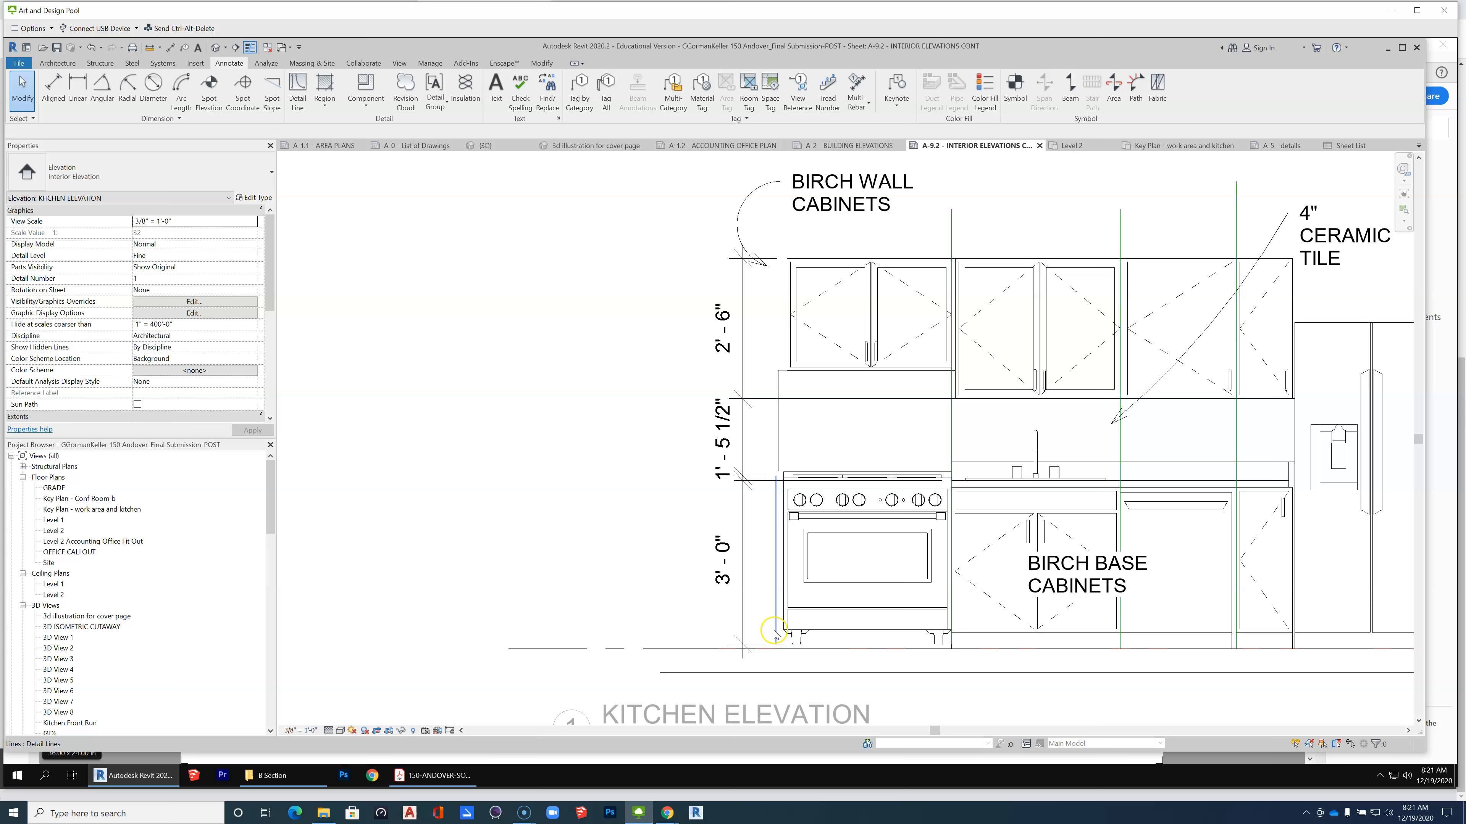
pyautogui.click(742, 604)
pyautogui.moveTo(802, 650); pyautogui.dragTo(804, 649)
pyautogui.click(850, 621)
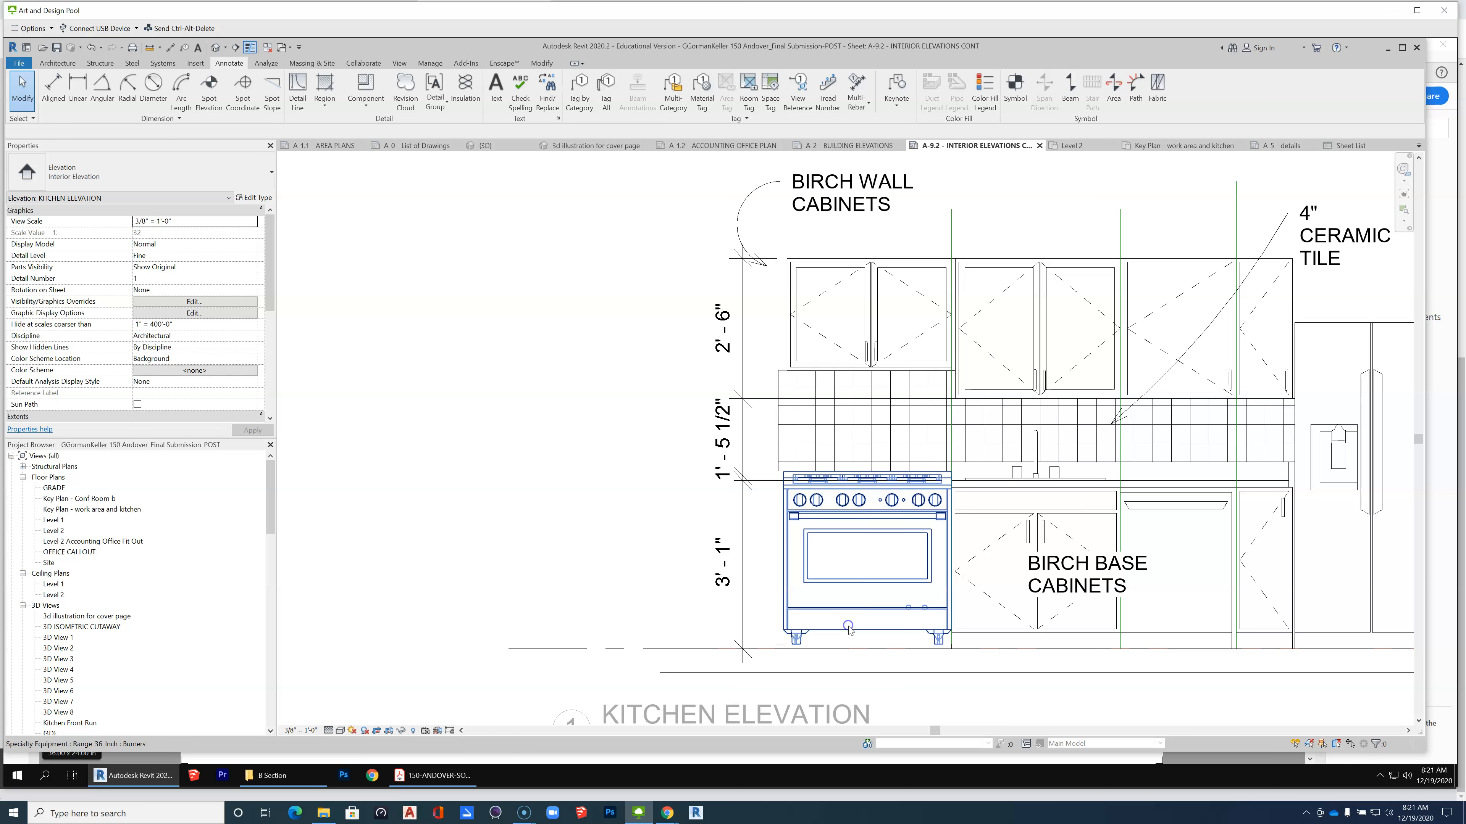
# Set the range's elevation from Level 2 to 0.
pyautogui.click(851, 631)
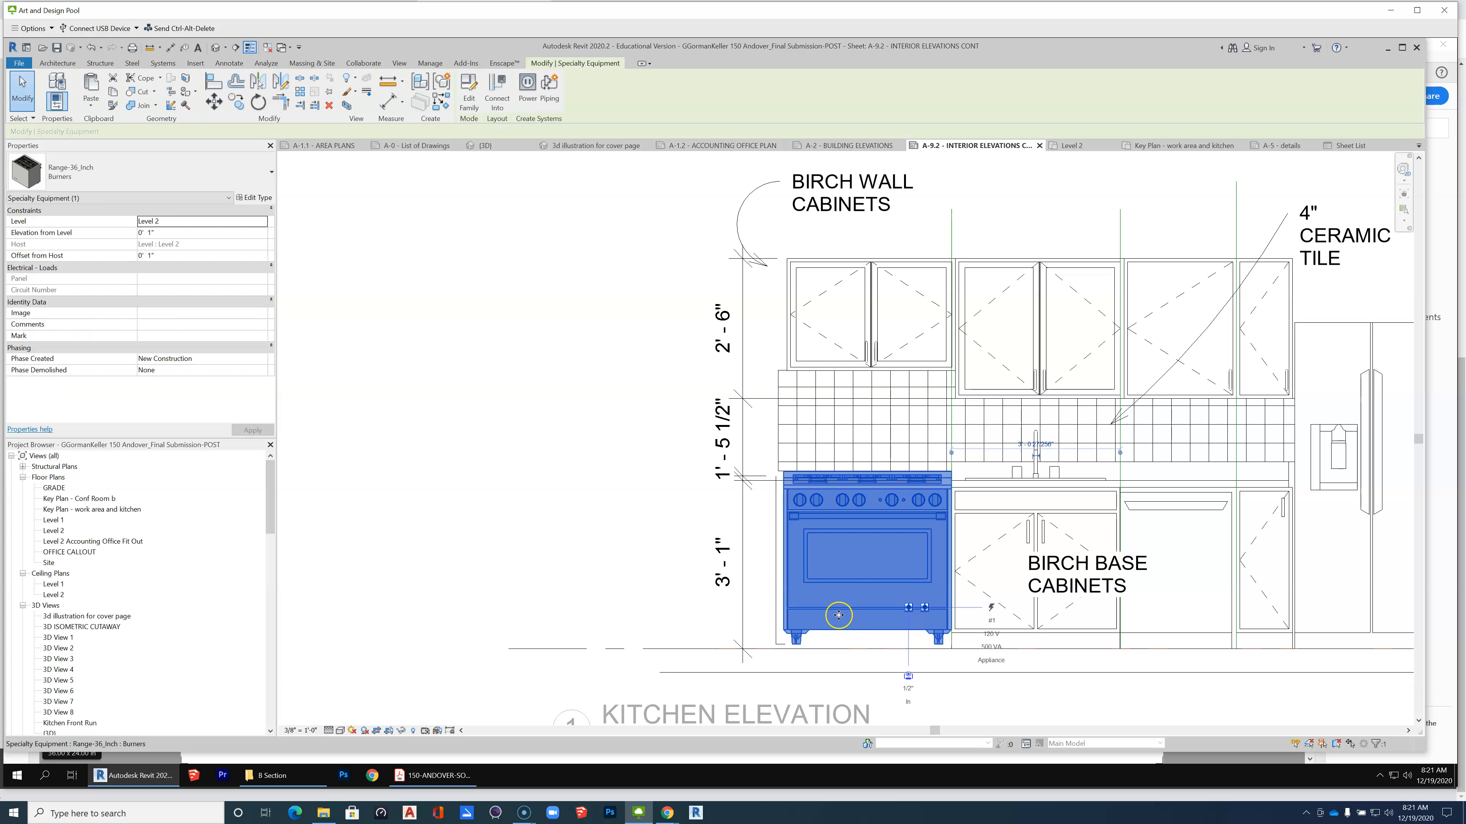
pyautogui.click(203, 257)
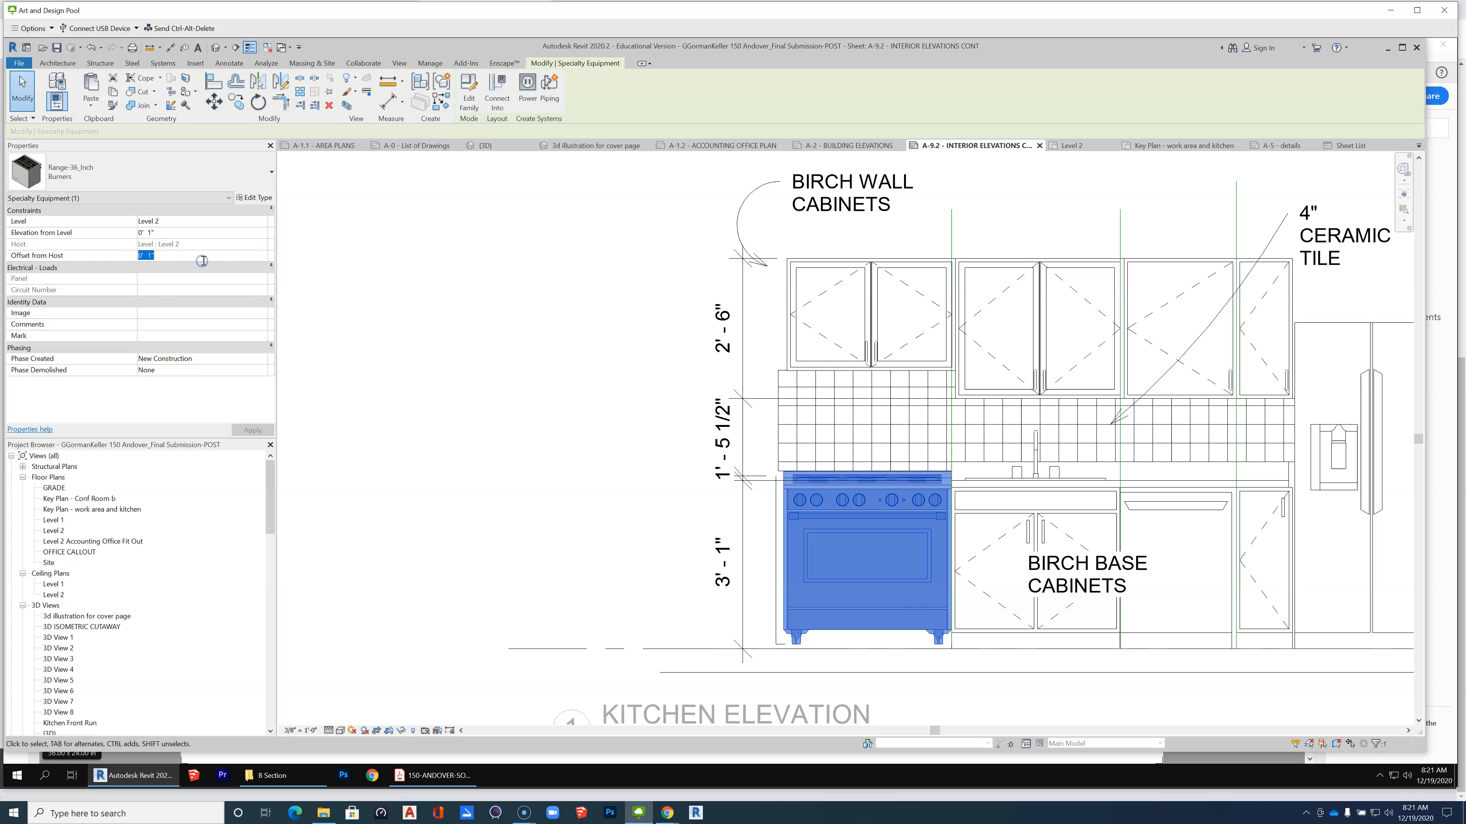
pyautogui.click(201, 235)
pyautogui.write('0')
pyautogui.press('Return')
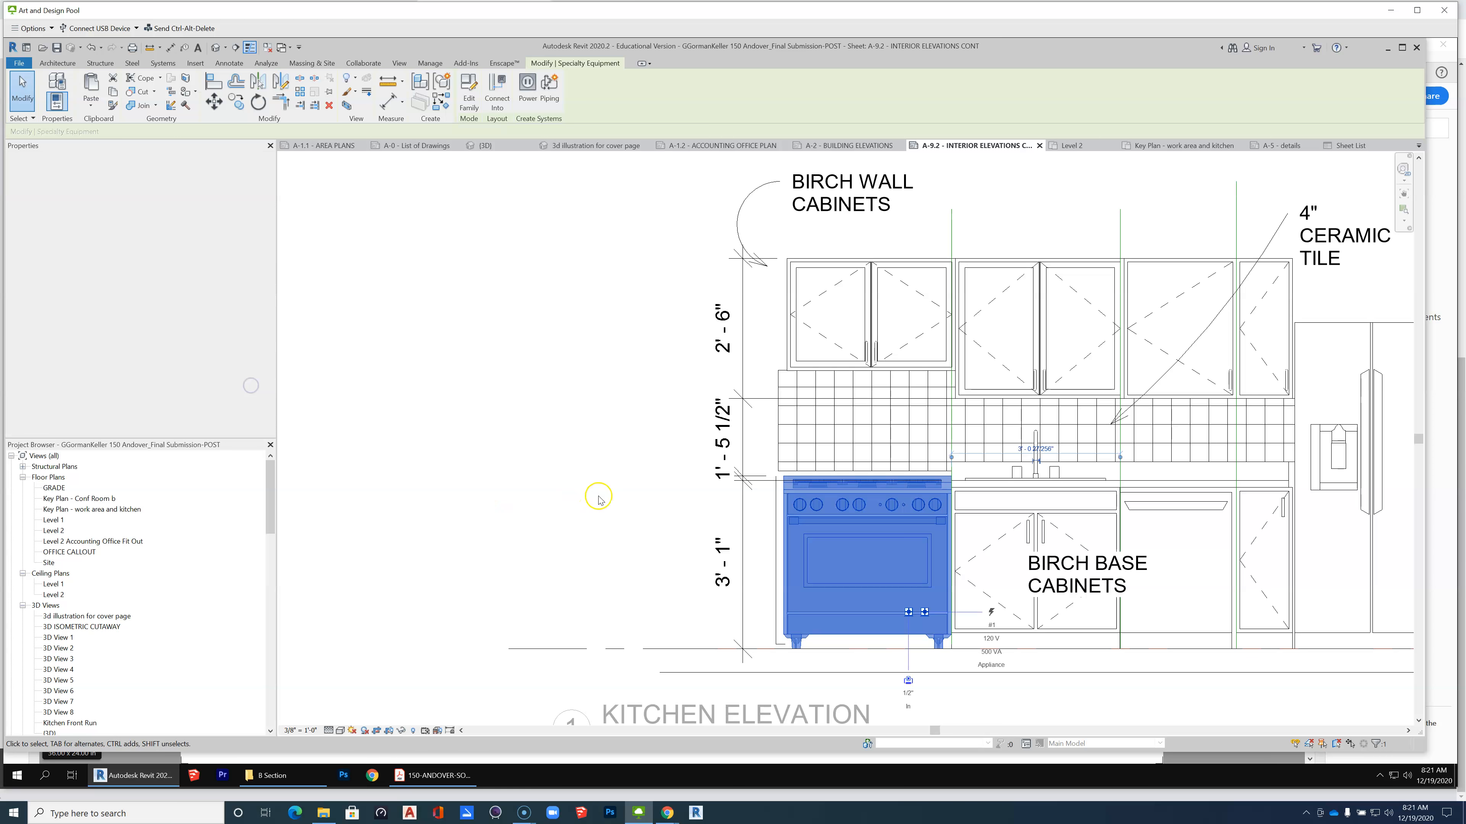
# Move the upper witness line of the lowest vertical dimension from the range to the countertop's top edge.
pyautogui.scroll(1, 816, 502)
pyautogui.click(732, 528)
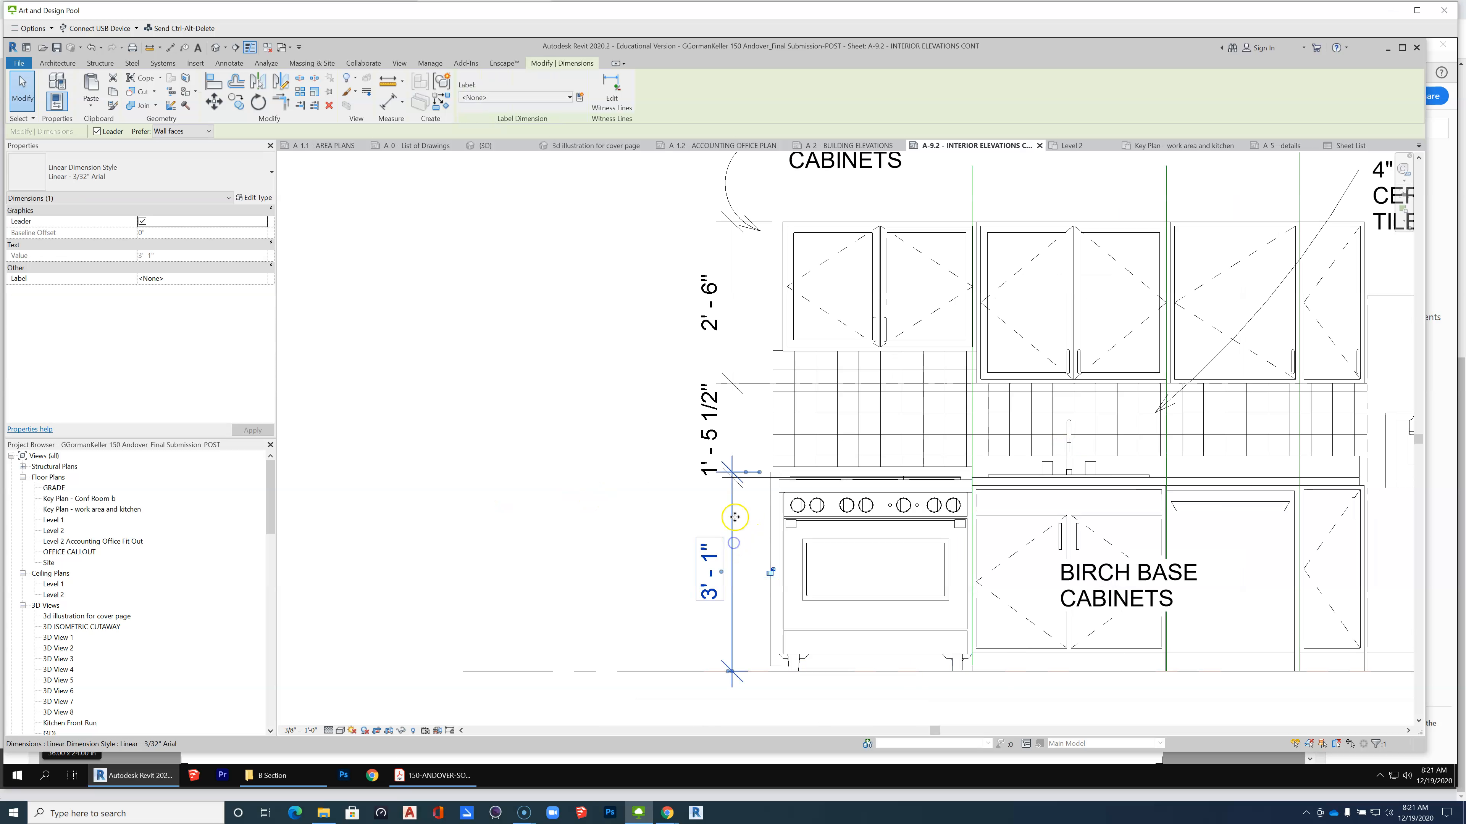
pyautogui.moveTo(746, 481); pyautogui.dragTo(749, 481)
pyautogui.click(622, 555)
pyautogui.scroll(1, 744, 486)
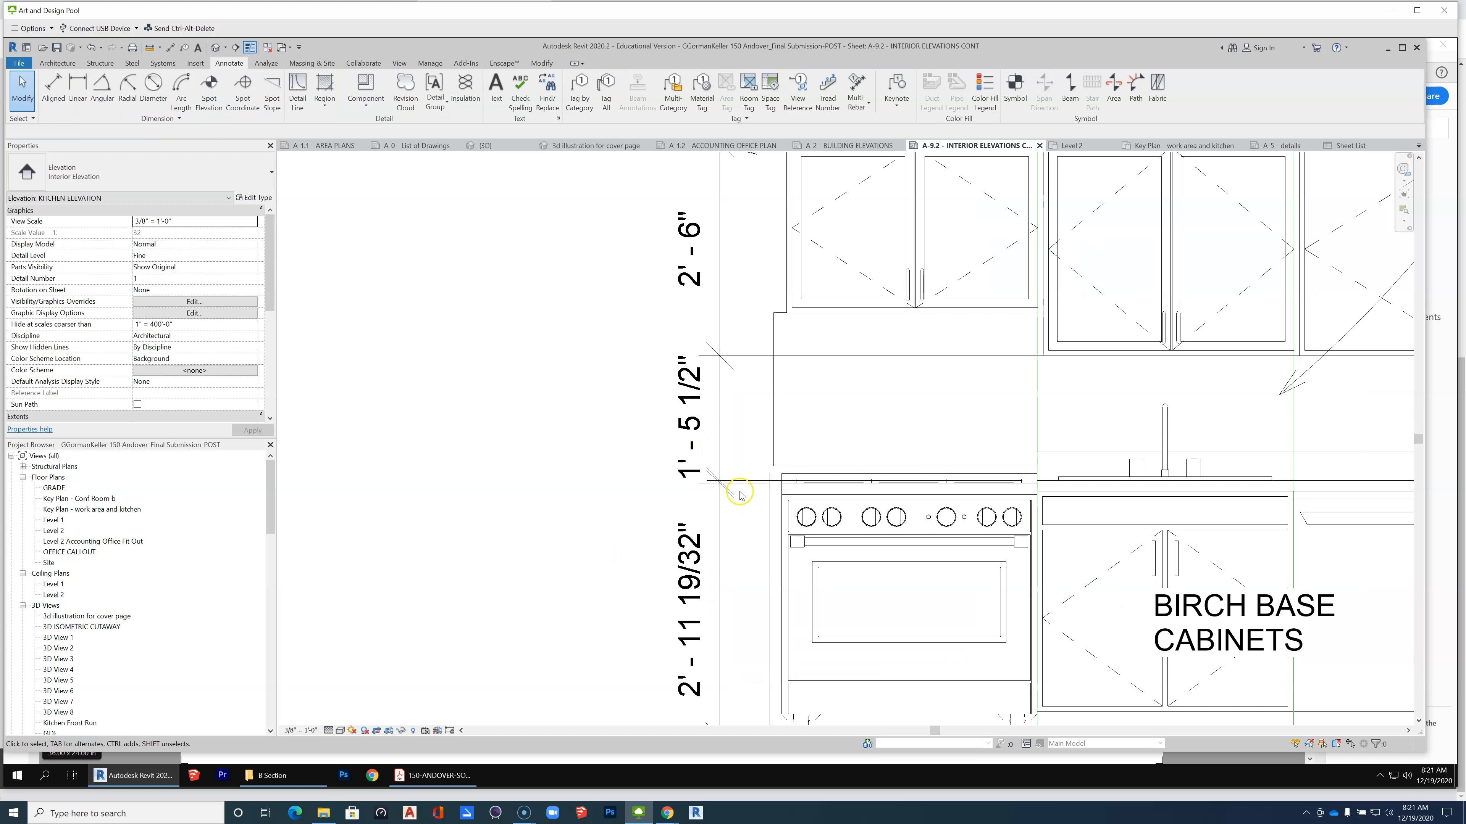
pyautogui.click(742, 490)
pyautogui.moveTo(801, 484); pyautogui.dragTo(1045, 484)
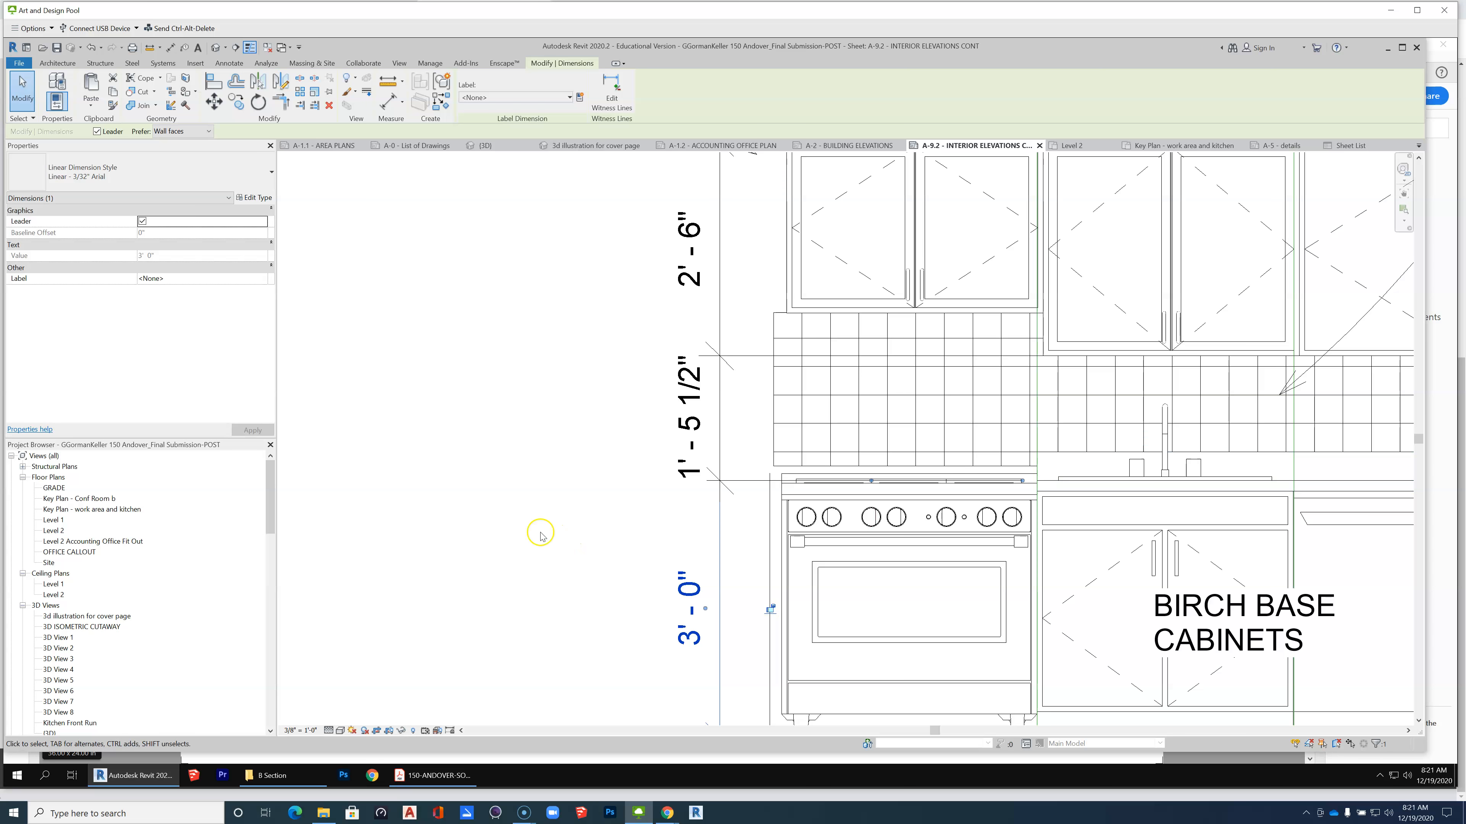
pyautogui.click(713, 544)
# Reposition the 1'-5 1/2" dimension's witness lines on the countertop's top edge and the underside of the sink wall cabinet.
pyautogui.scroll(-1, 721, 549)
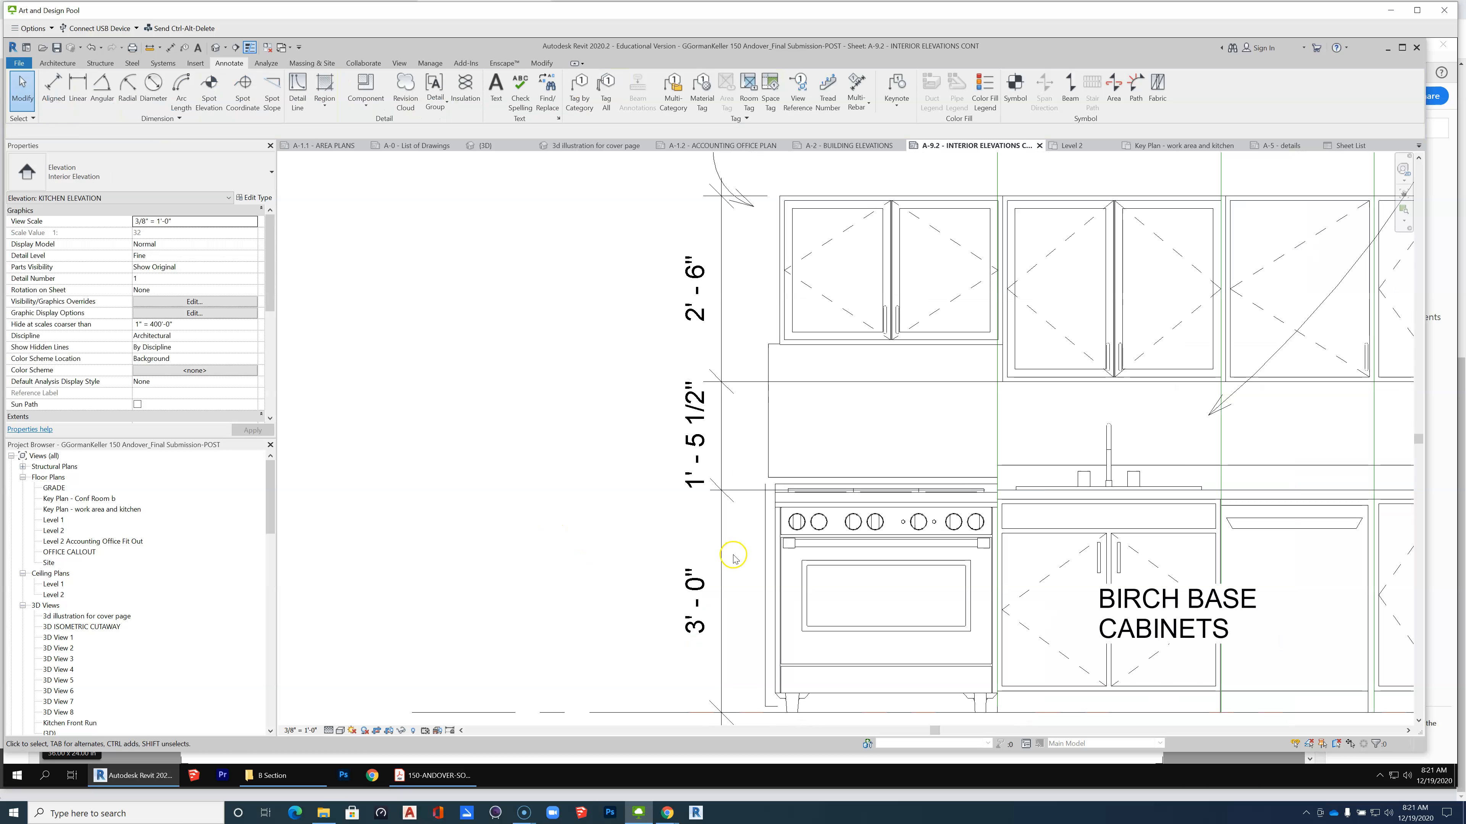
pyautogui.click(720, 446)
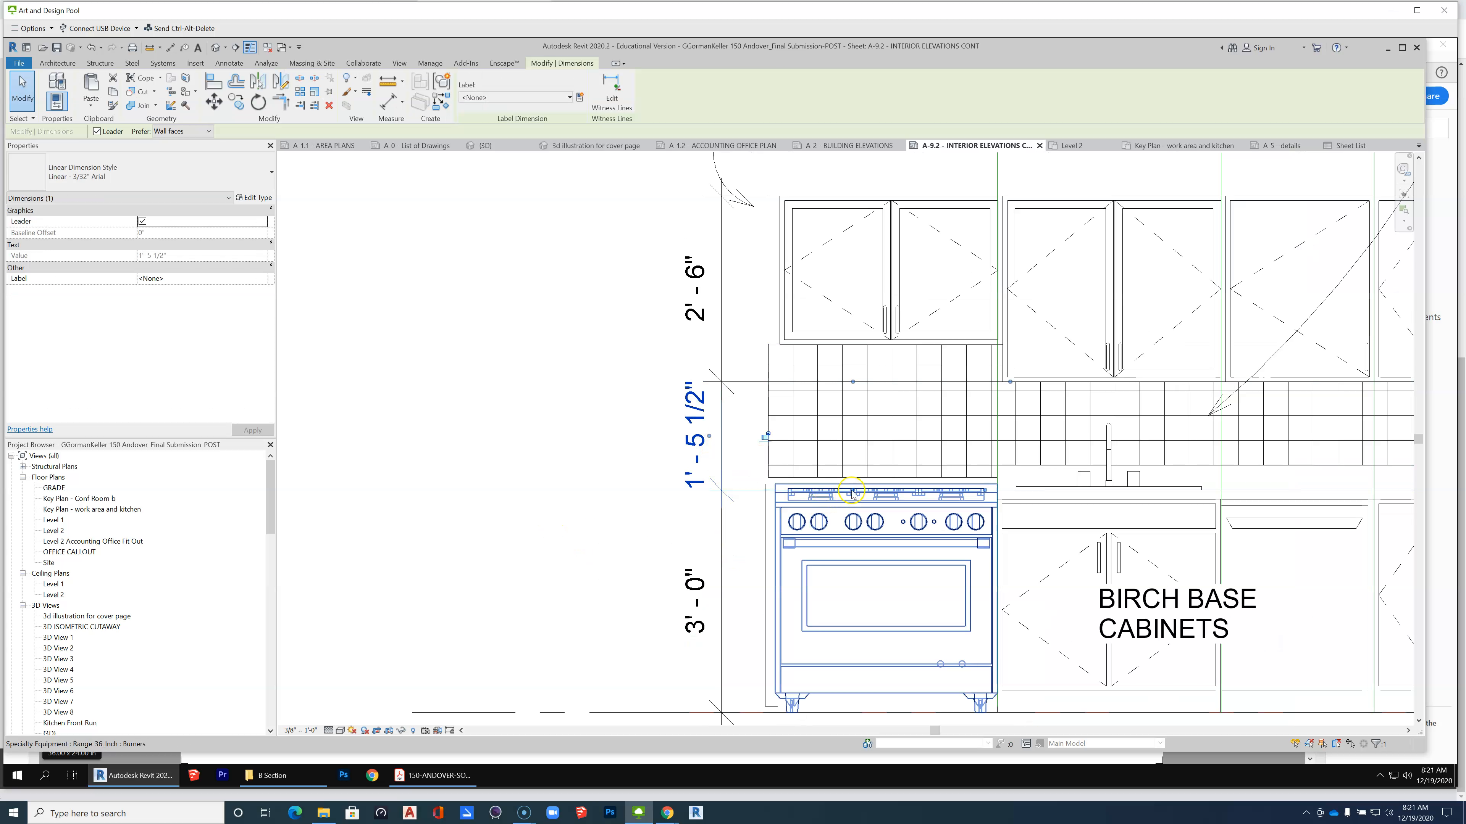
pyautogui.moveTo(957, 489); pyautogui.dragTo(1014, 491)
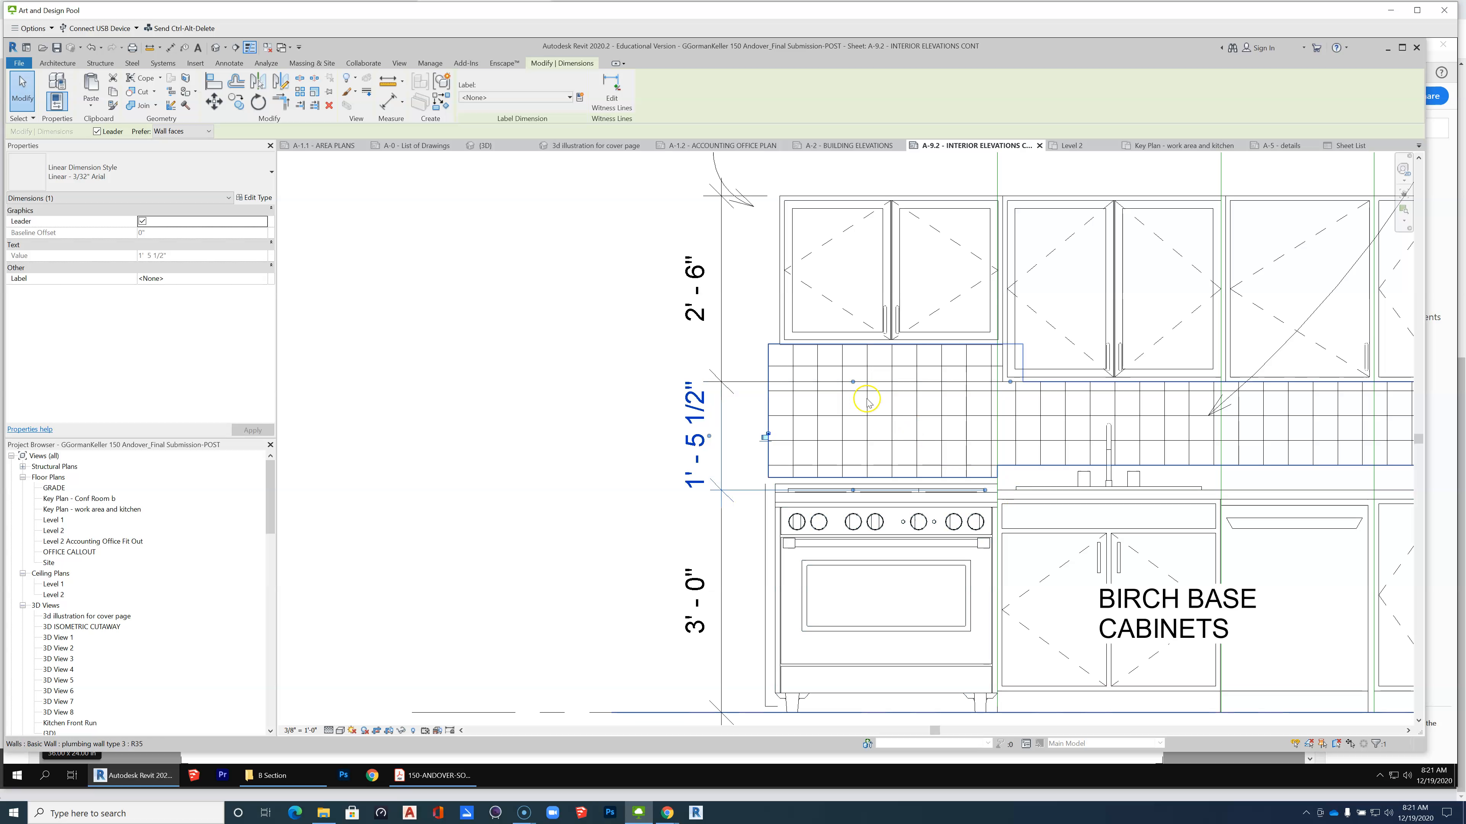
pyautogui.moveTo(855, 388); pyautogui.dragTo(1036, 385)
pyautogui.click(500, 436)
pyautogui.scroll(-3, 501, 429)
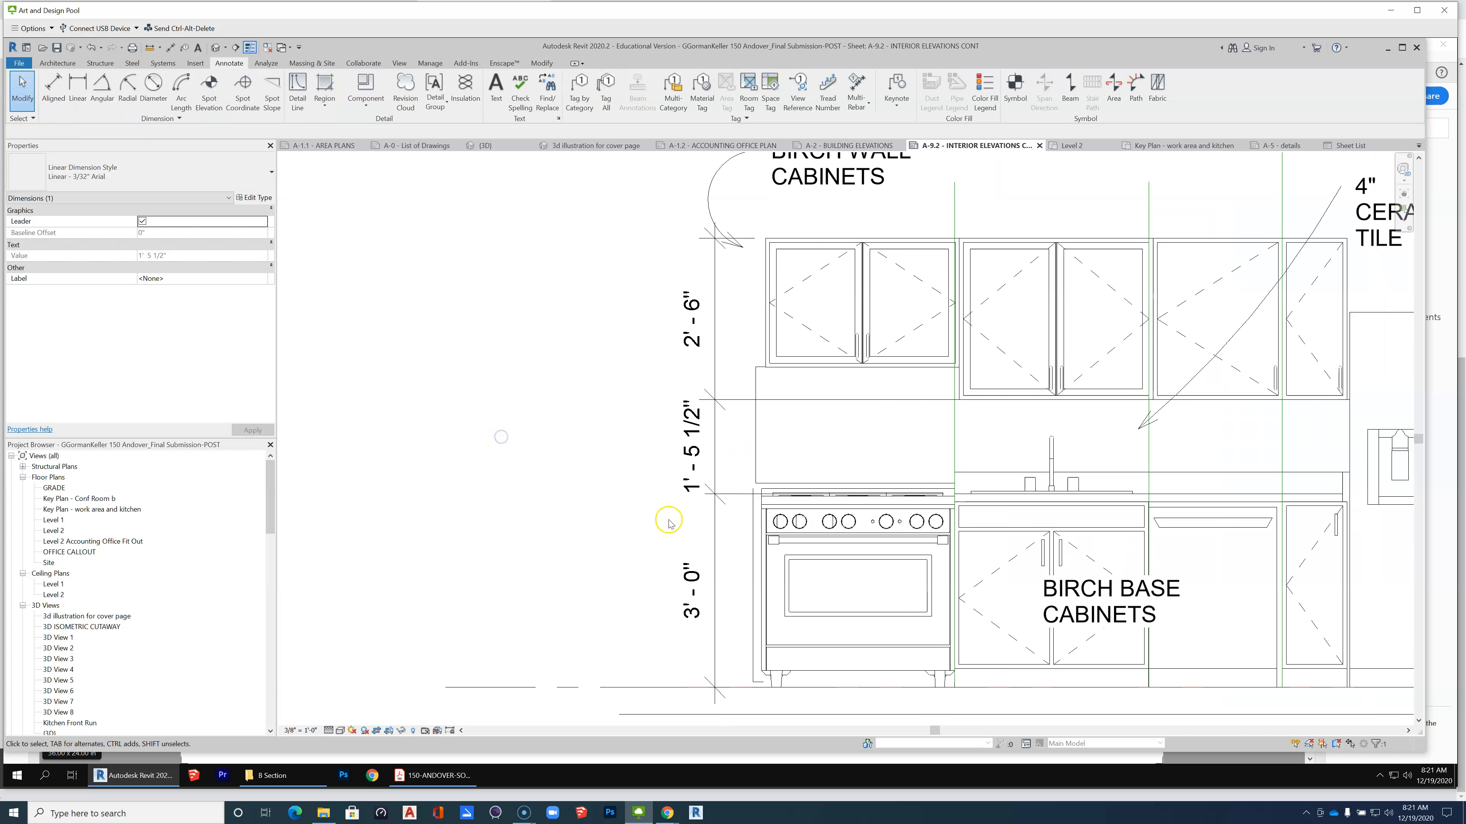
pyautogui.click(965, 386)
pyautogui.click(566, 479)
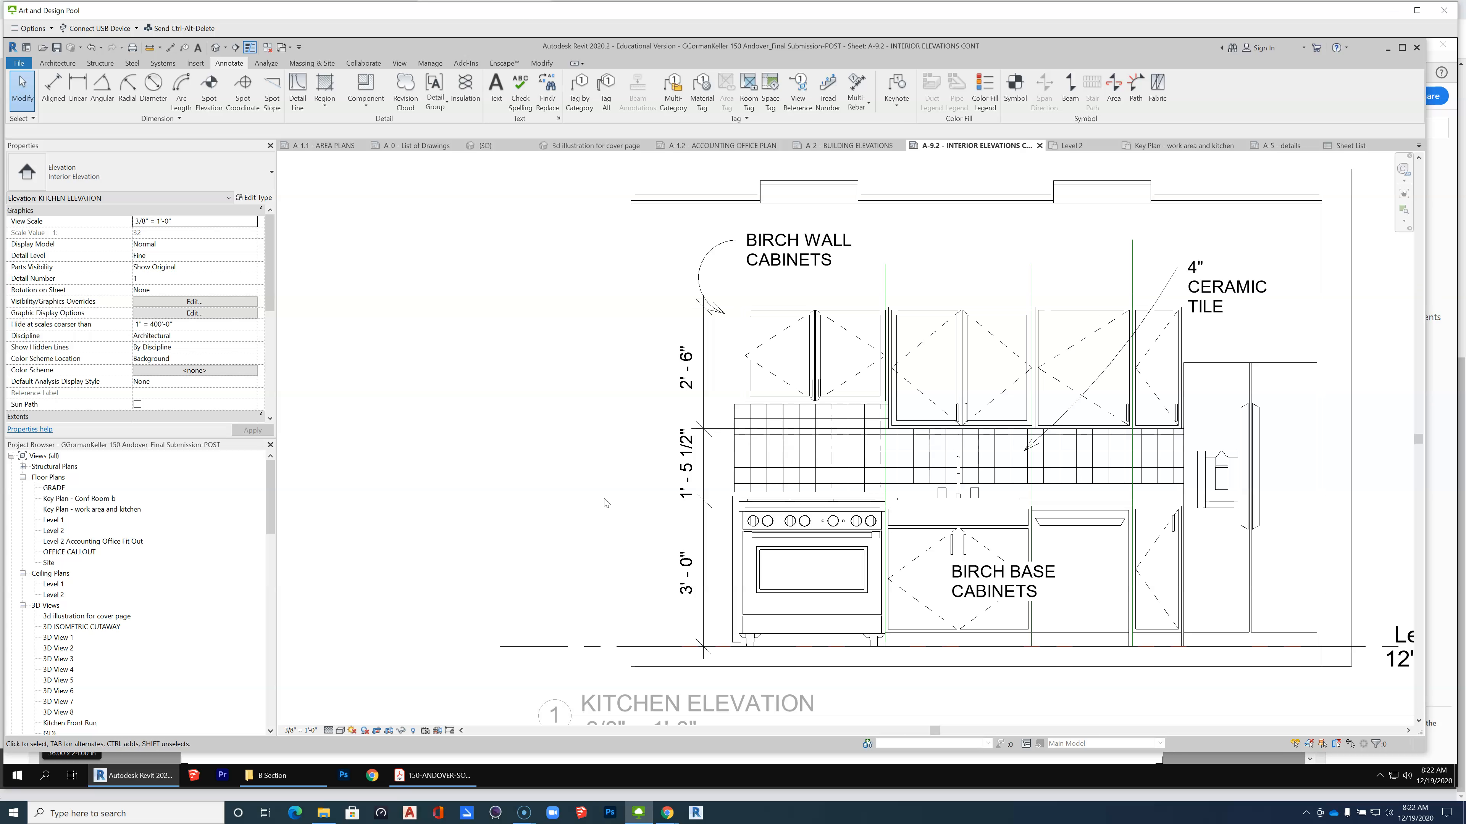
# Save the project.
pyautogui.click(22, 63)
pyautogui.click(60, 181)
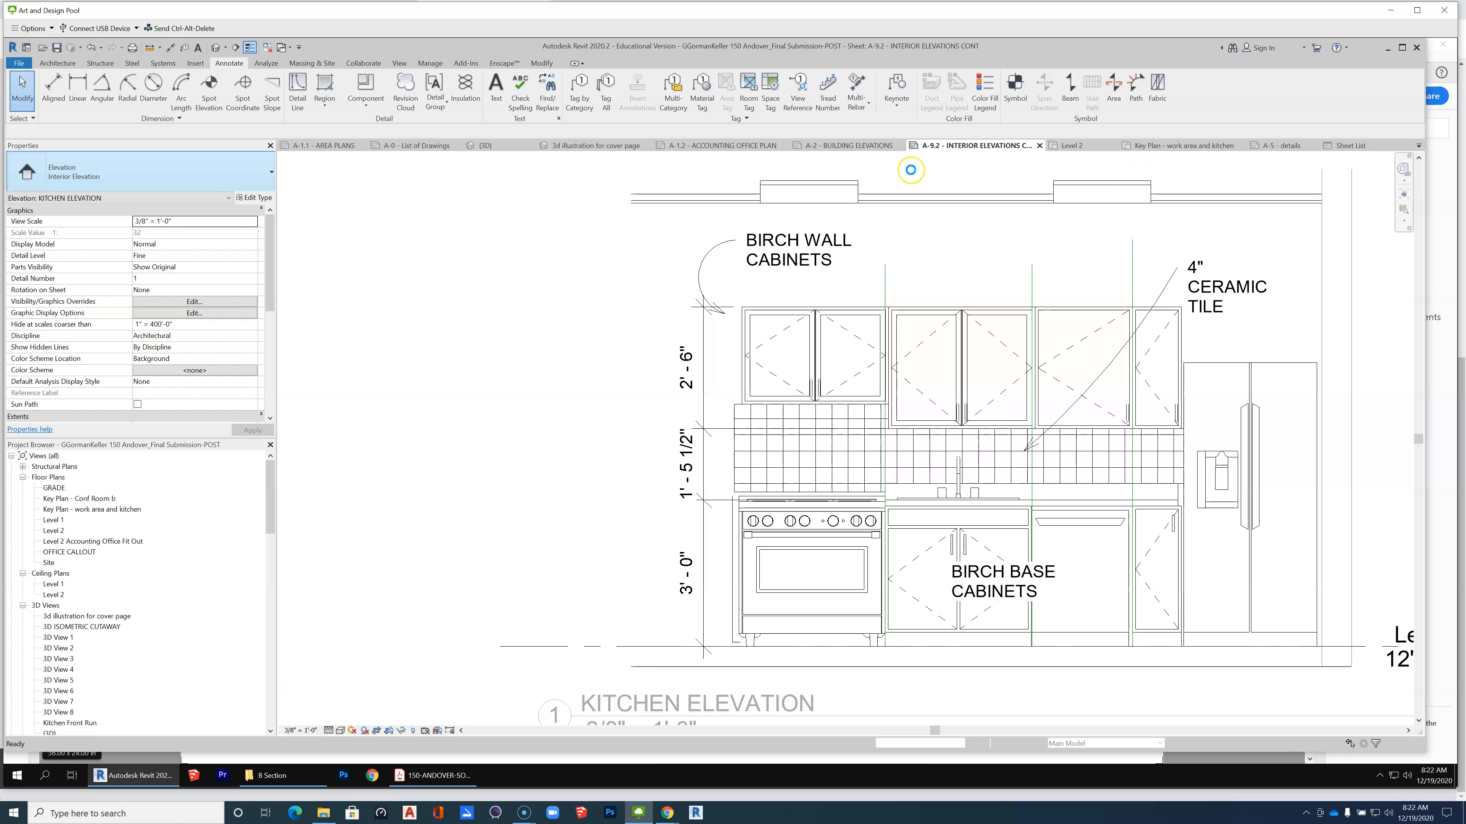
pyautogui.scroll(-2, 952, 167)
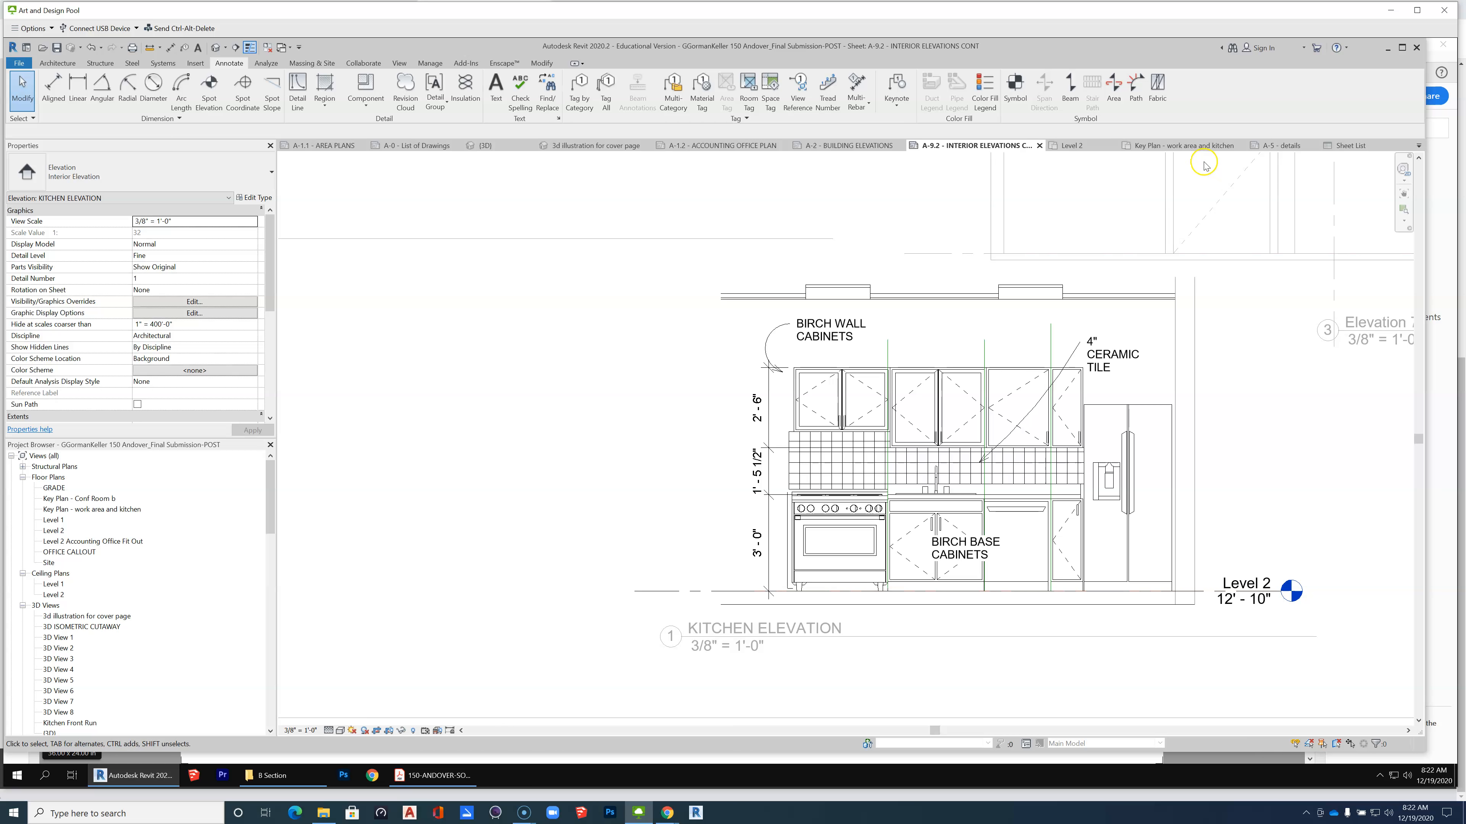
# Close the Key Plan - work area and kitchen view and the Sheet List schedule.
pyautogui.click(1174, 147)
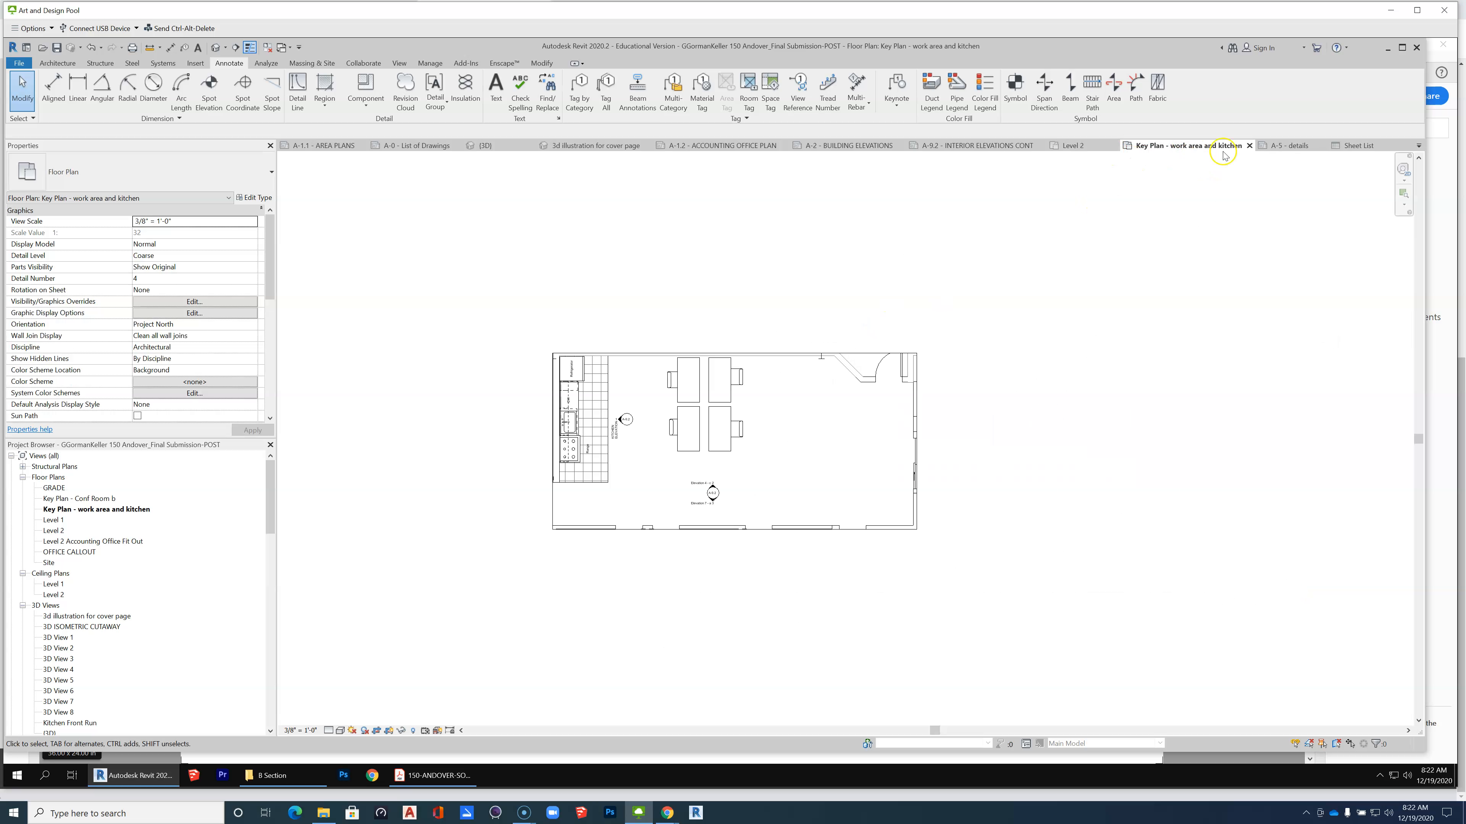
pyautogui.click(1249, 146)
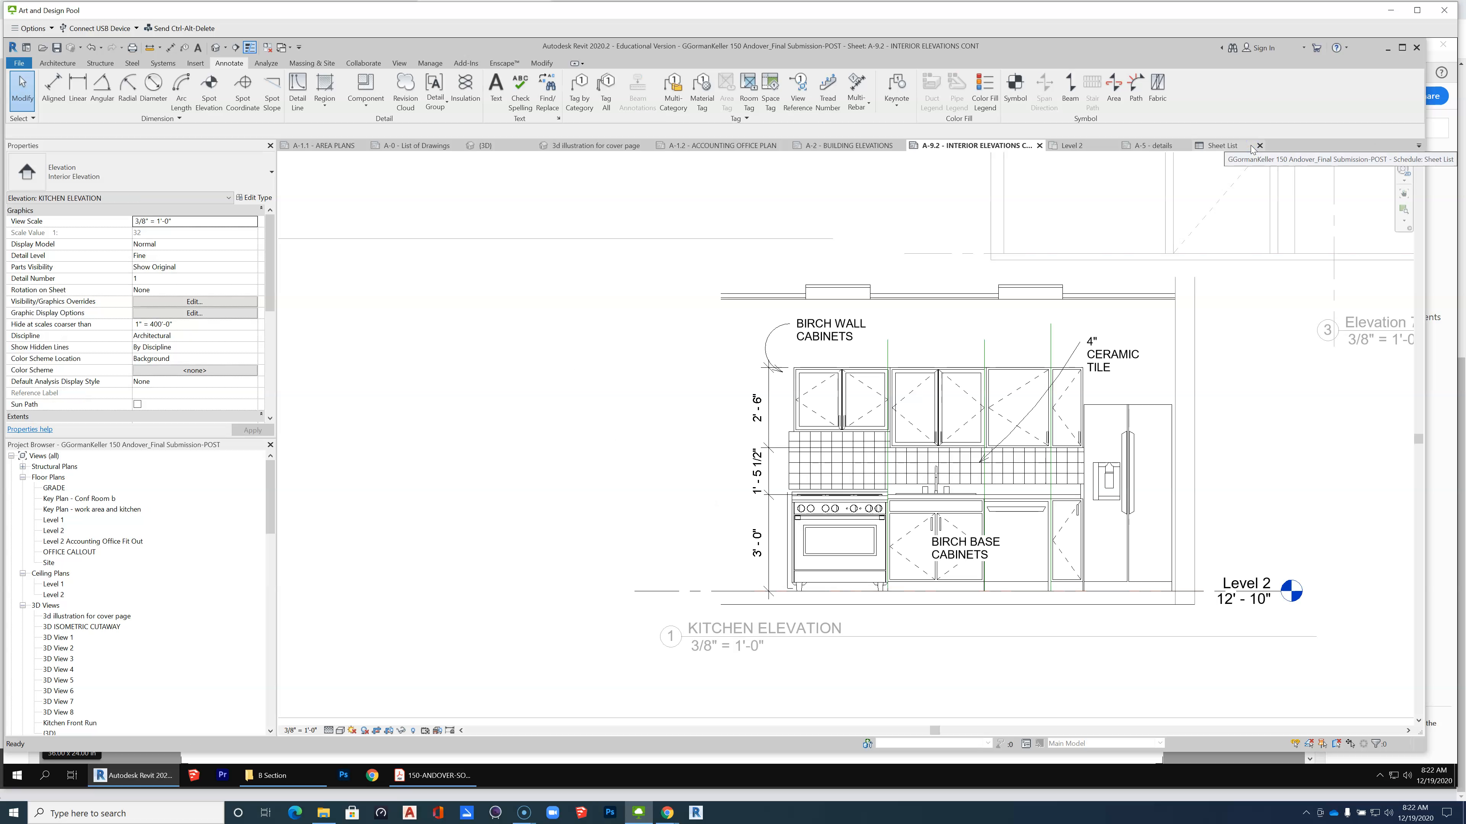
pyautogui.click(1257, 146)
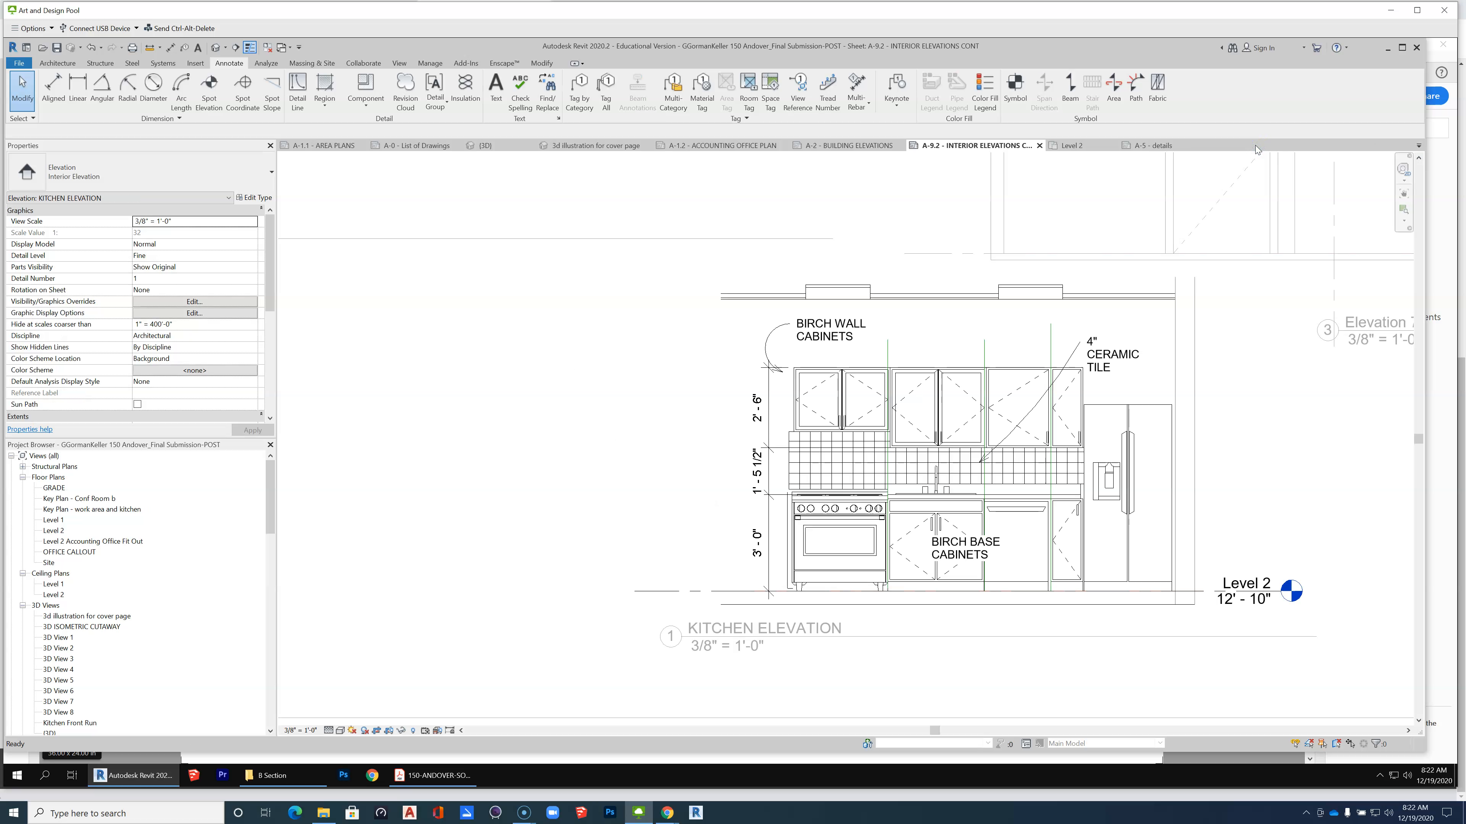
# Close the A-2 Building Elevations sheet and switch to the A-1.2 Accounting Office Plan sheet.
pyautogui.click(906, 147)
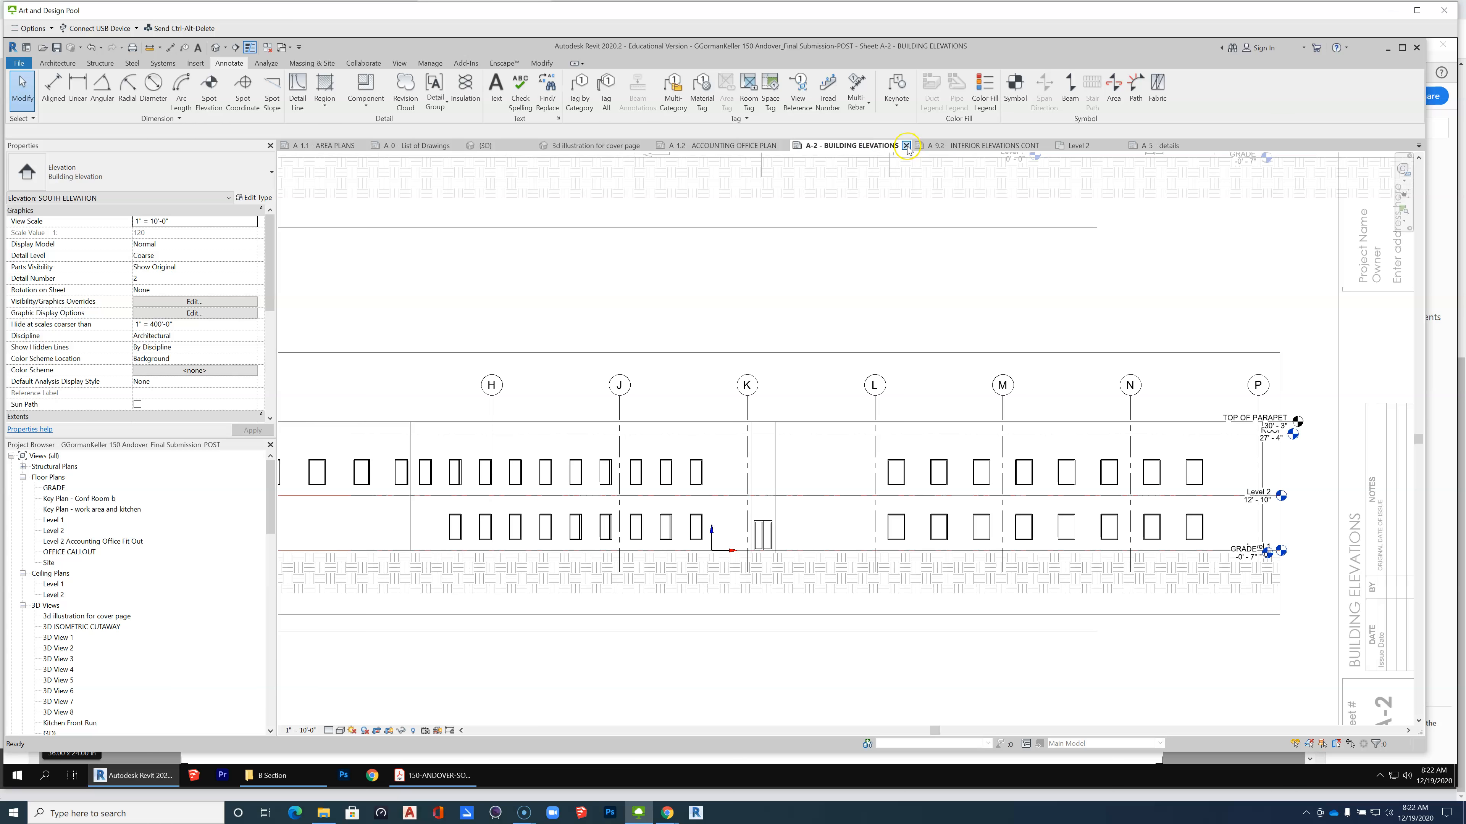
pyautogui.click(906, 146)
pyautogui.click(715, 148)
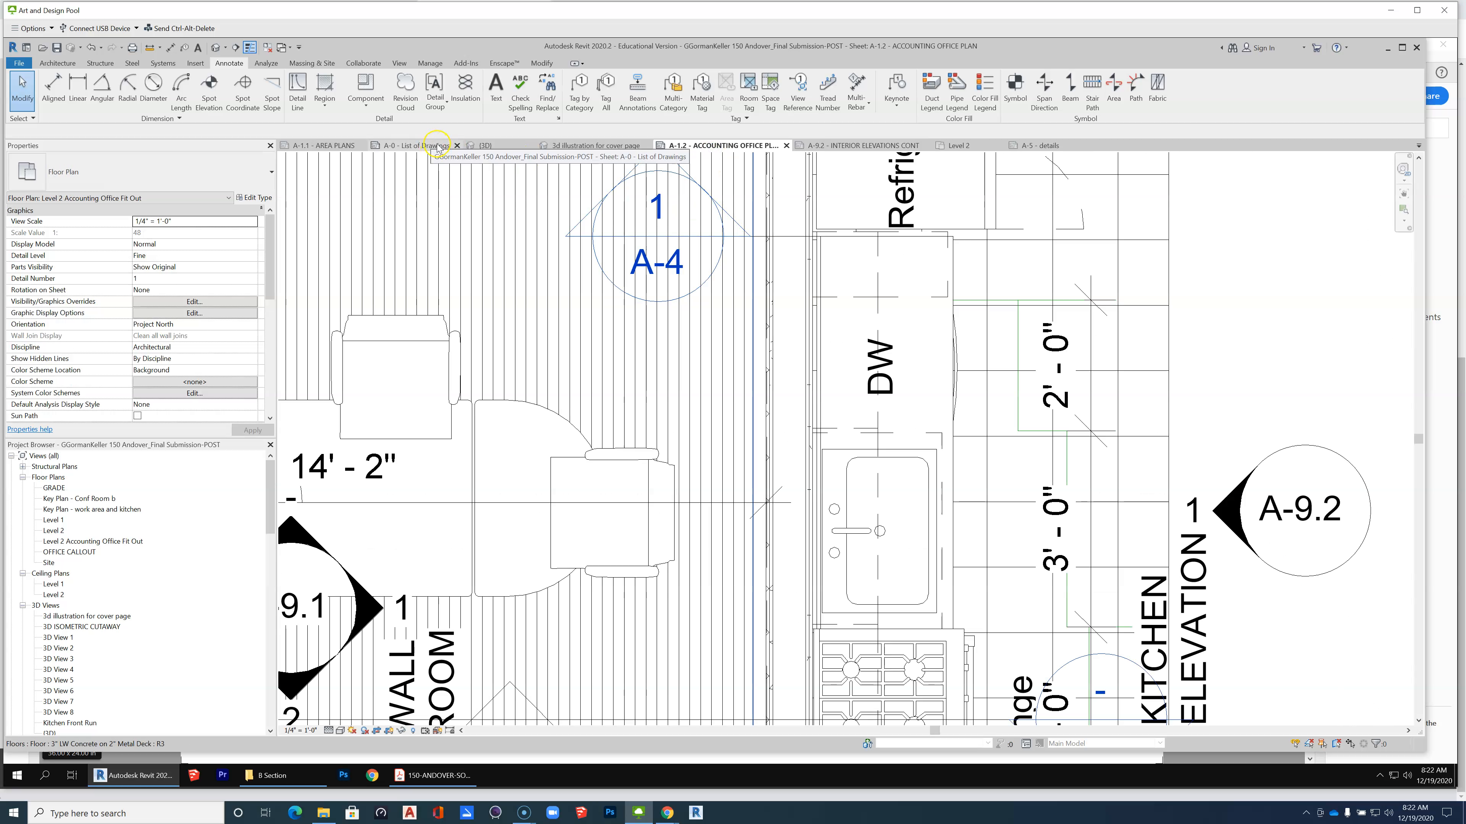
# Open sheet A-9.2 Interior Elevations Cont and review its overall layout, key plan and kitchen elevation.
pyautogui.moveTo(270, 512); pyautogui.dragTo(272, 693)
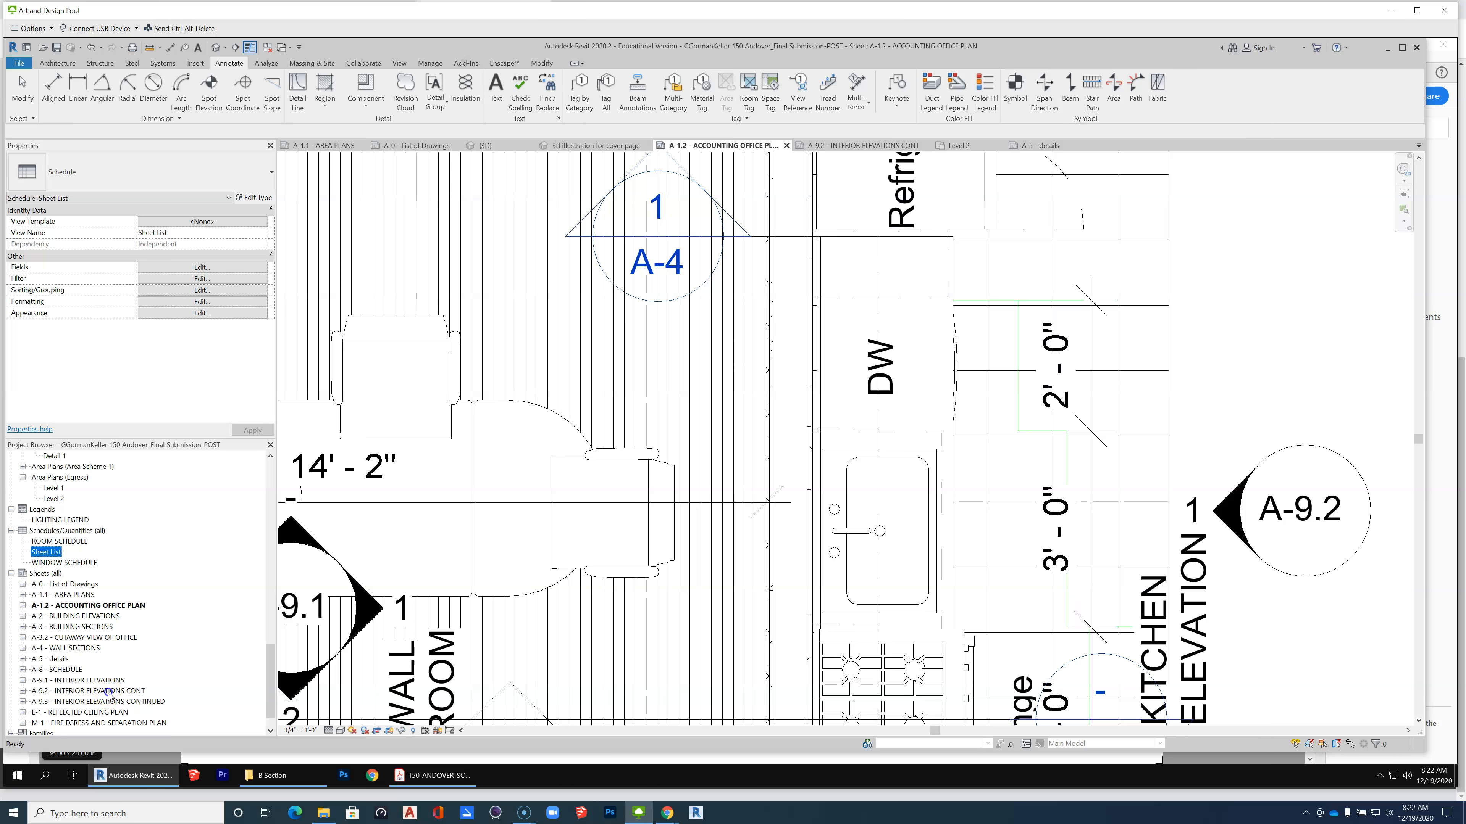
pyautogui.doubleClick(108, 691)
pyautogui.scroll(-5, 762, 534)
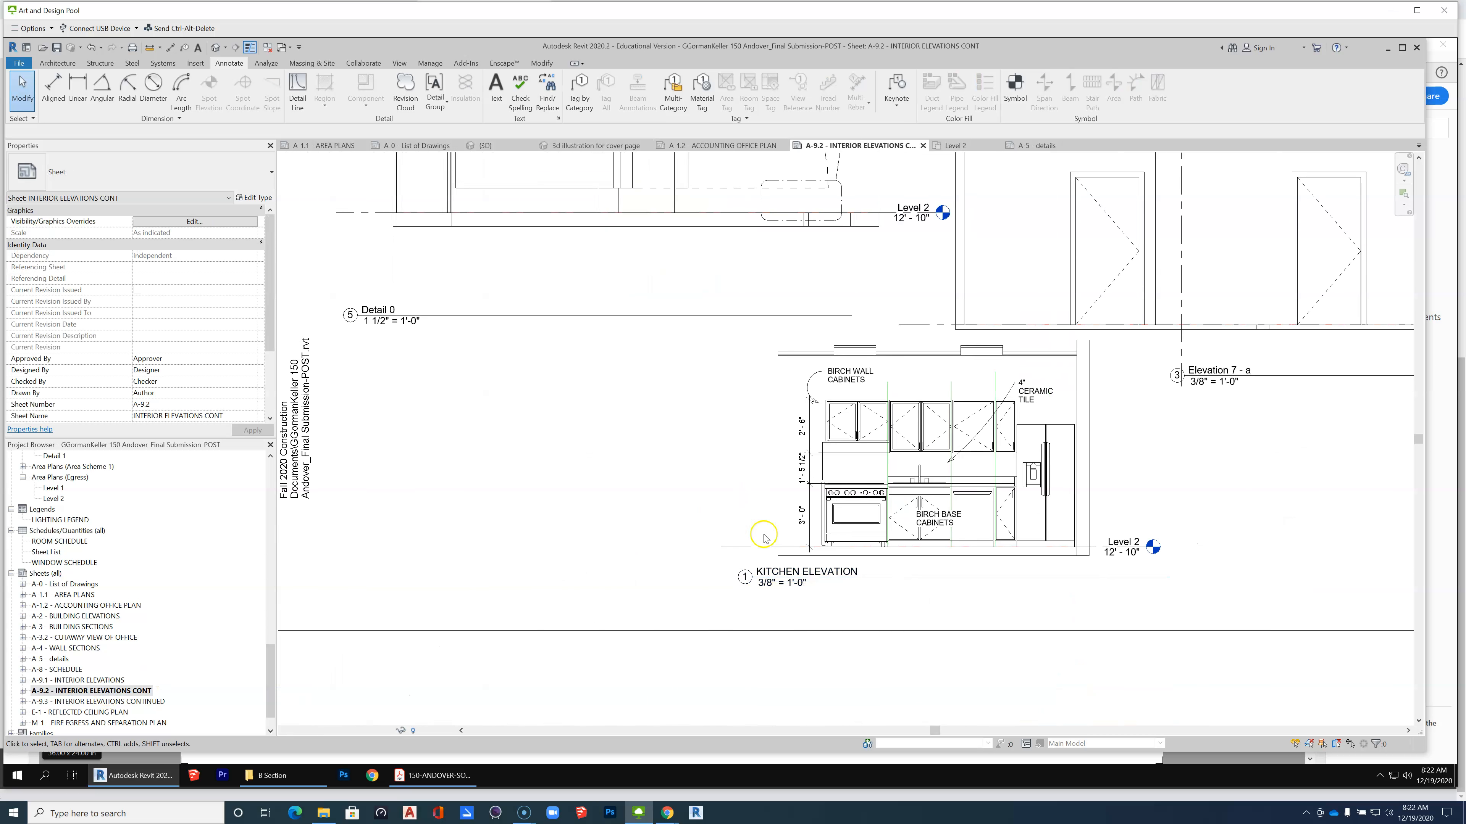
pyautogui.scroll(-2, 886, 592)
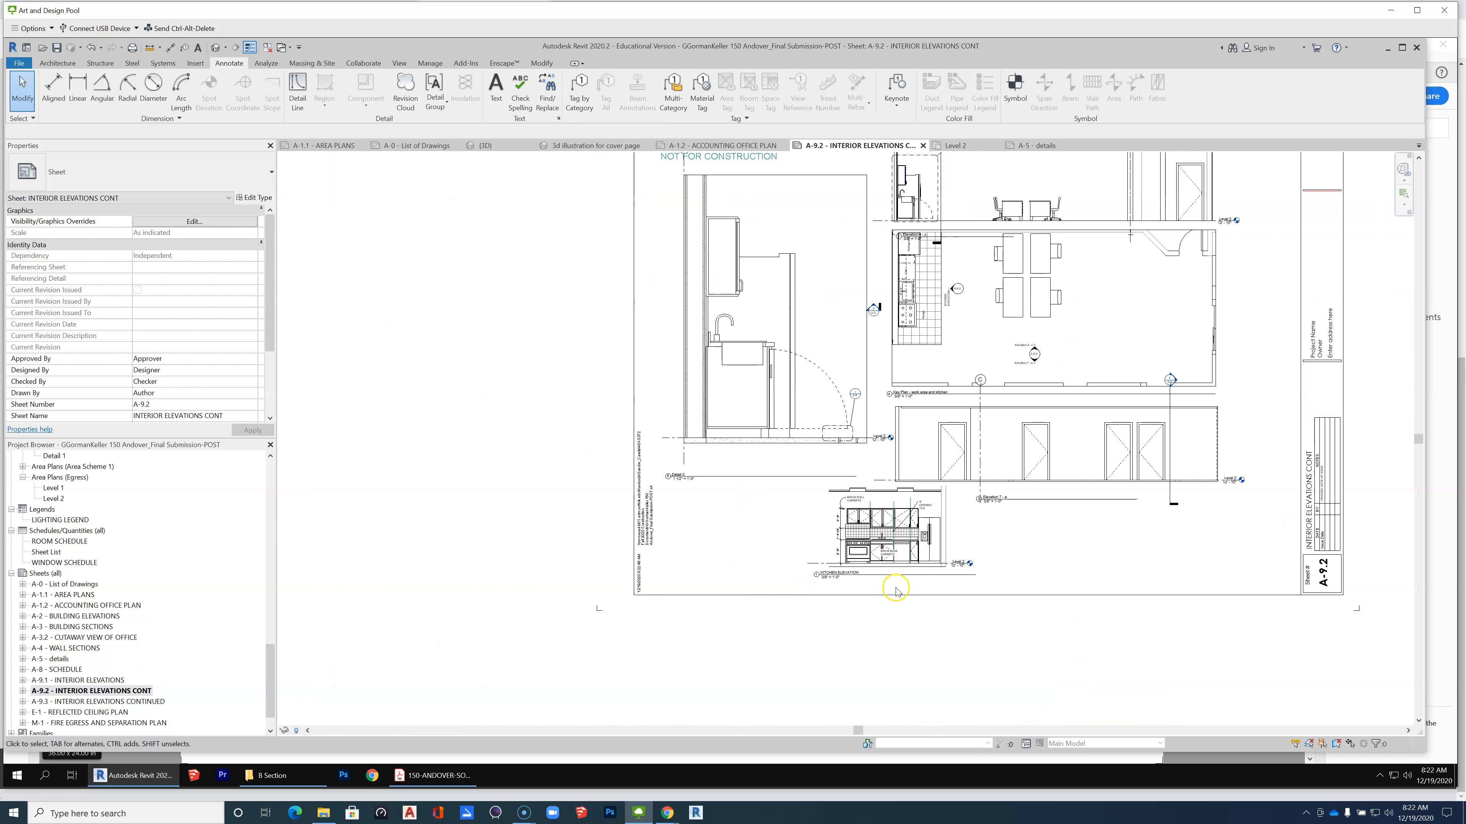
pyautogui.scroll(-1, 896, 590)
pyautogui.scroll(1, 926, 274)
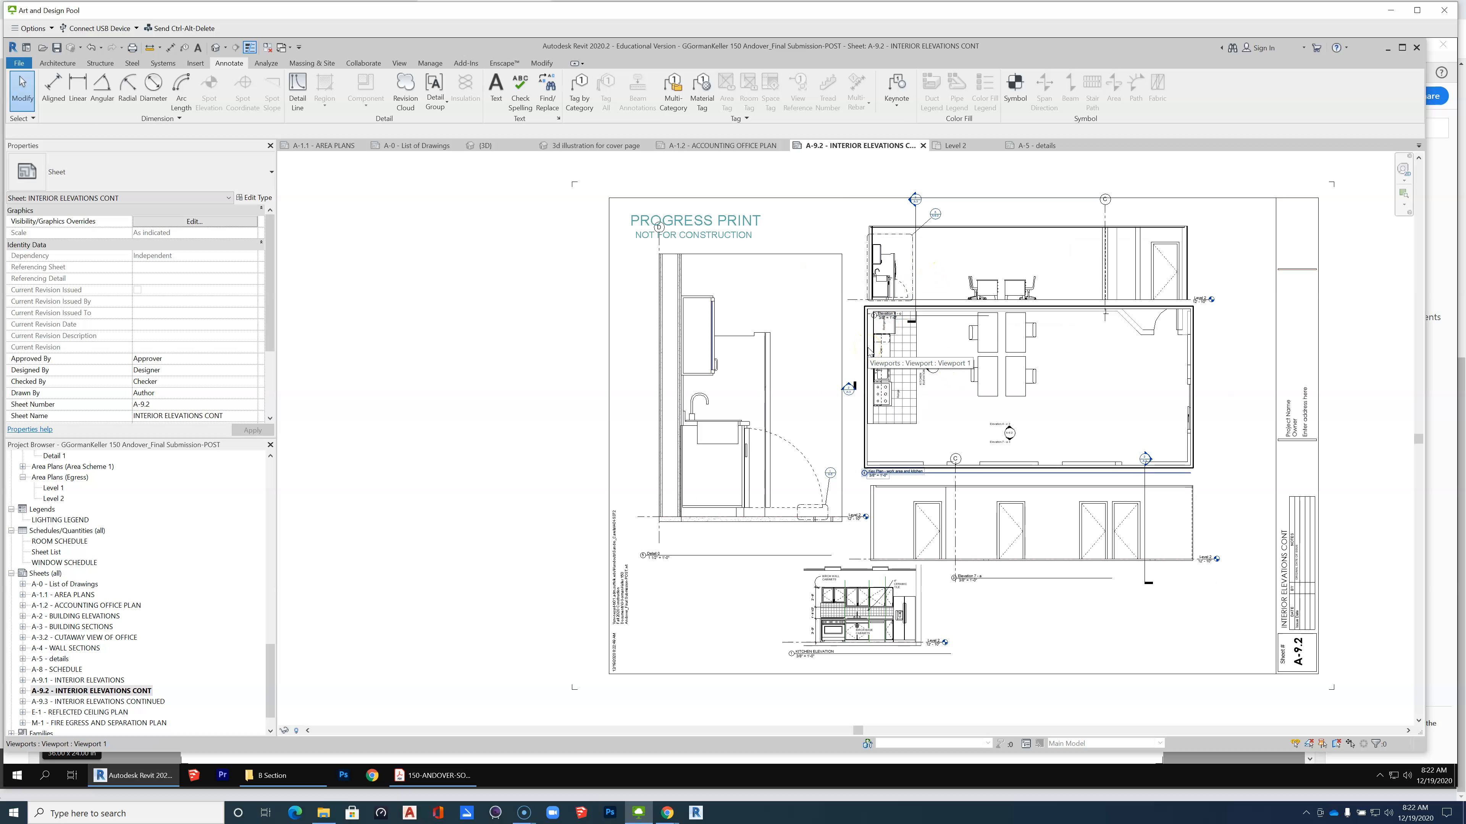
pyautogui.scroll(3, 953, 389)
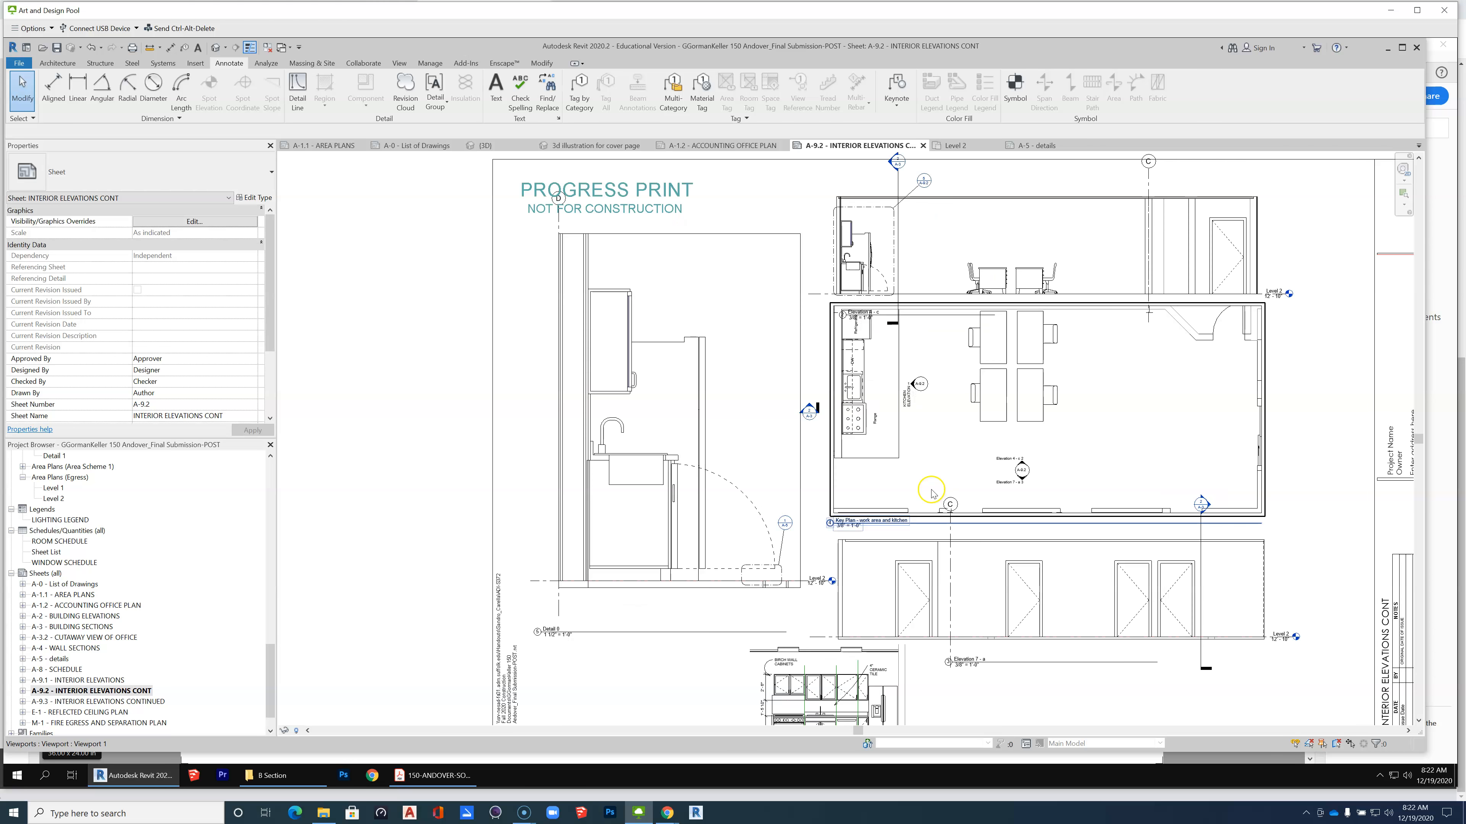
pyautogui.scroll(-2, 932, 492)
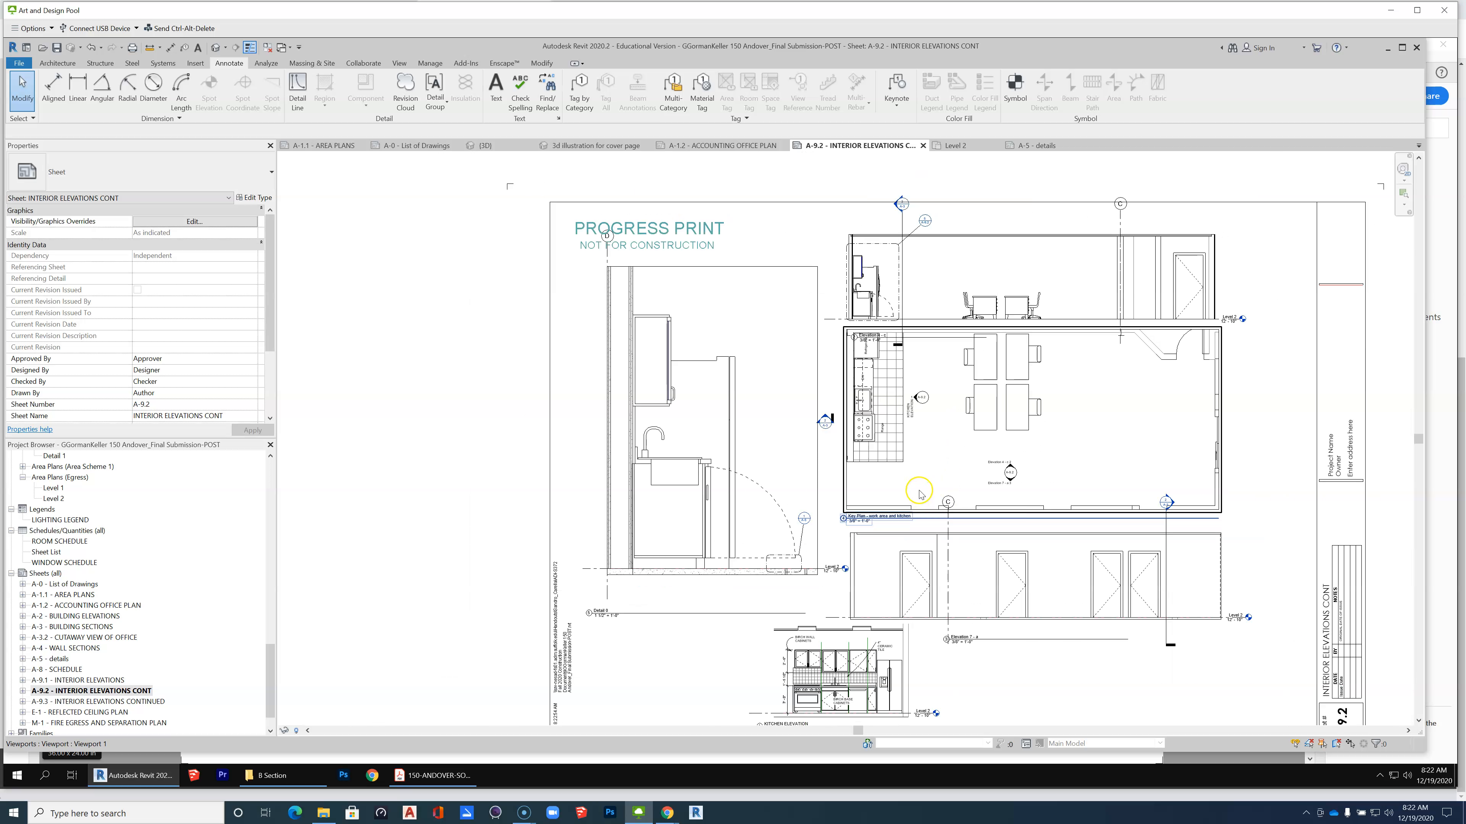
pyautogui.scroll(-1, 924, 493)
pyautogui.scroll(2, 848, 687)
pyautogui.scroll(3, 841, 687)
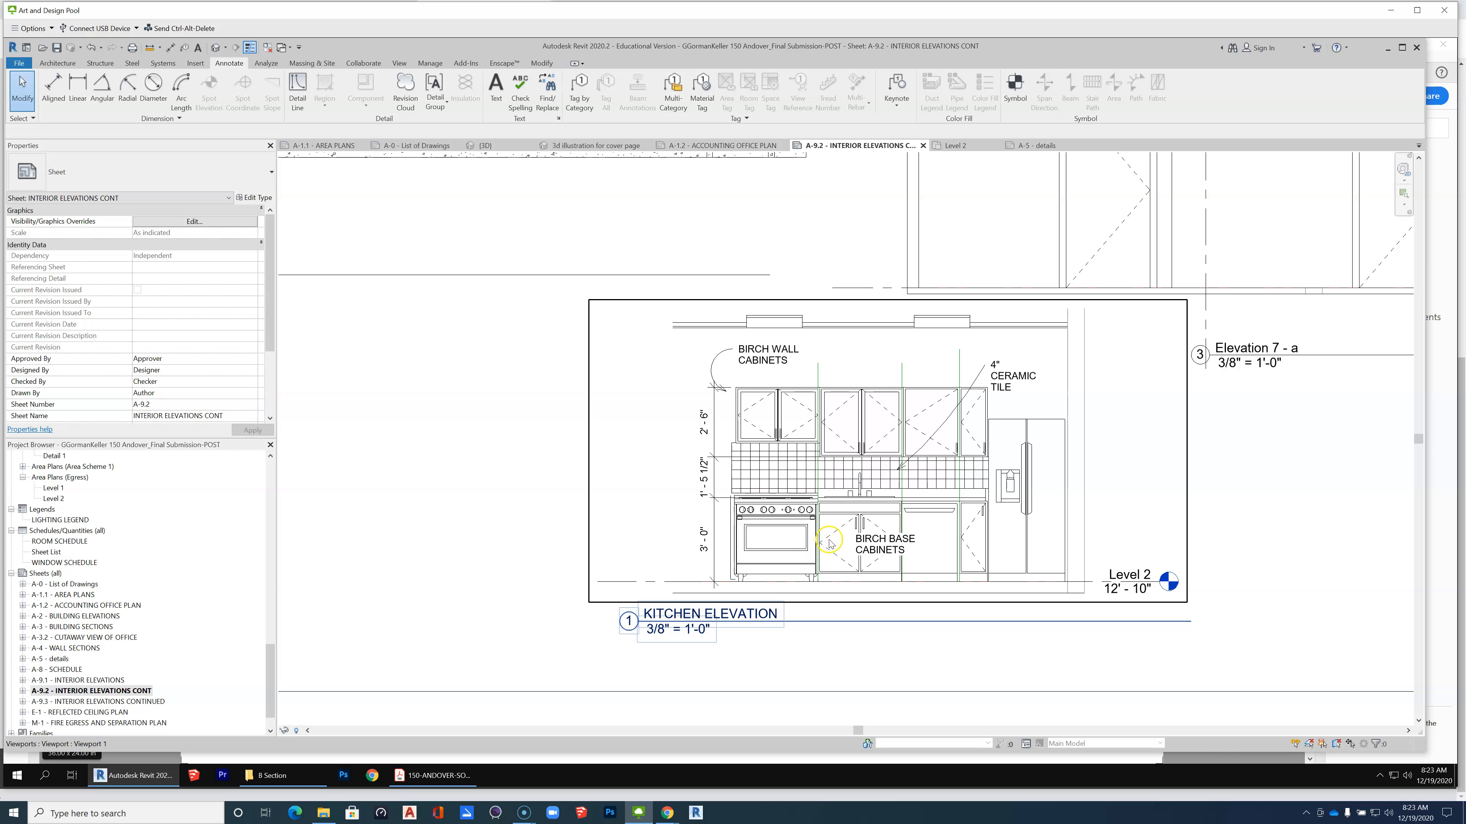
pyautogui.scroll(-2, 840, 590)
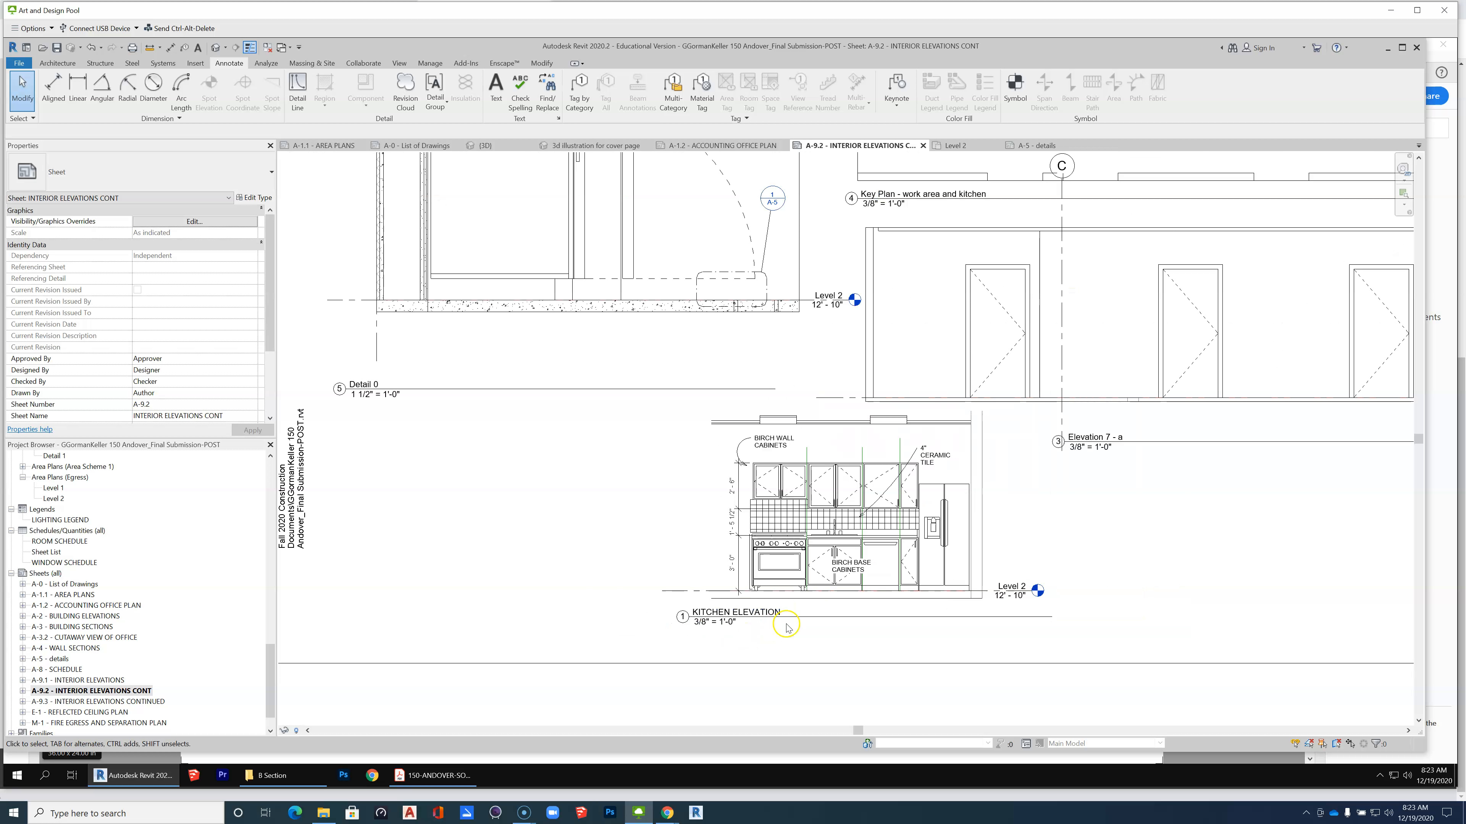
pyautogui.scroll(-2, 789, 628)
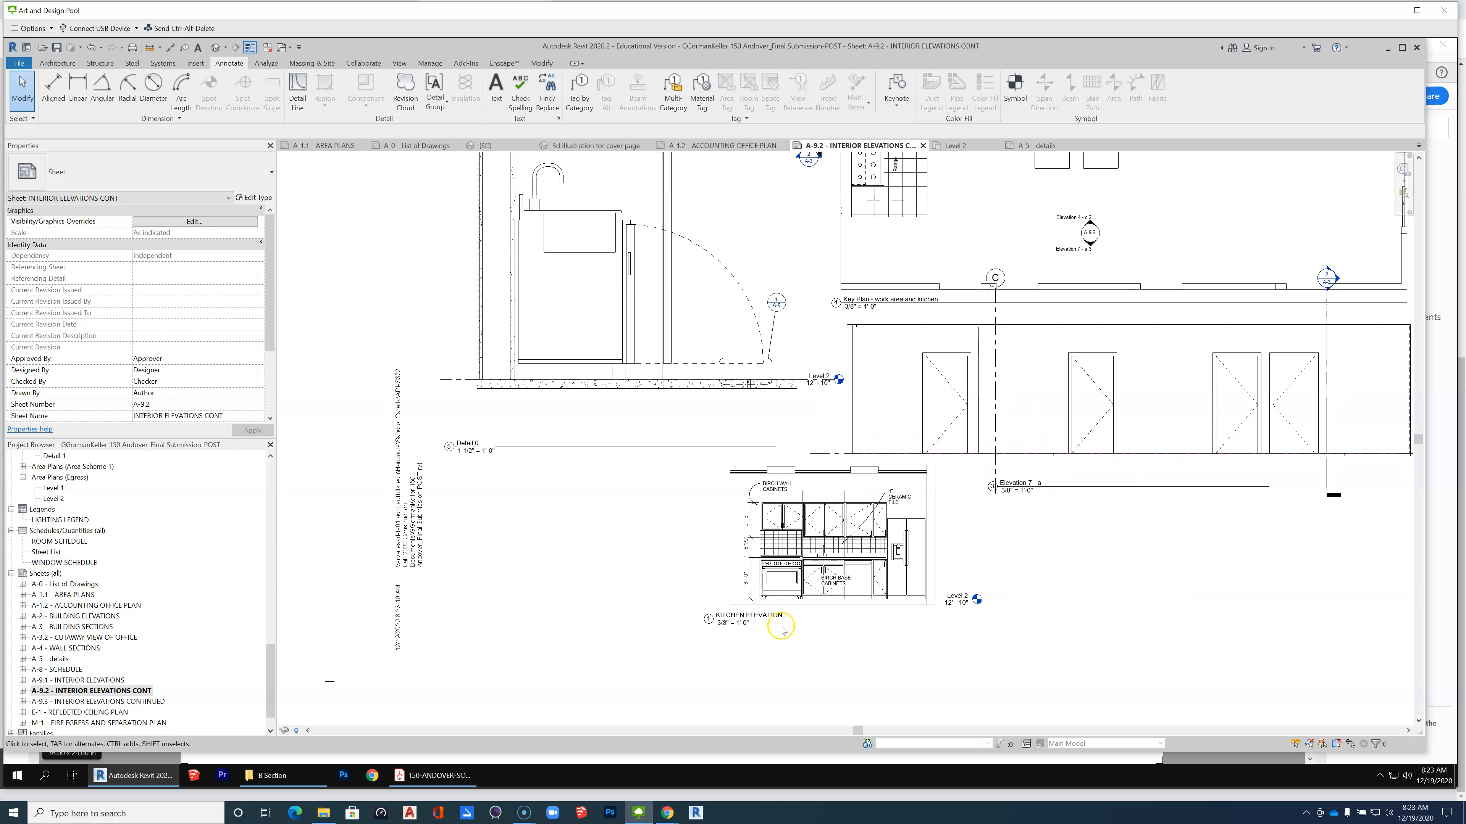
pyautogui.scroll(2, 1120, 381)
pyautogui.click(1114, 388)
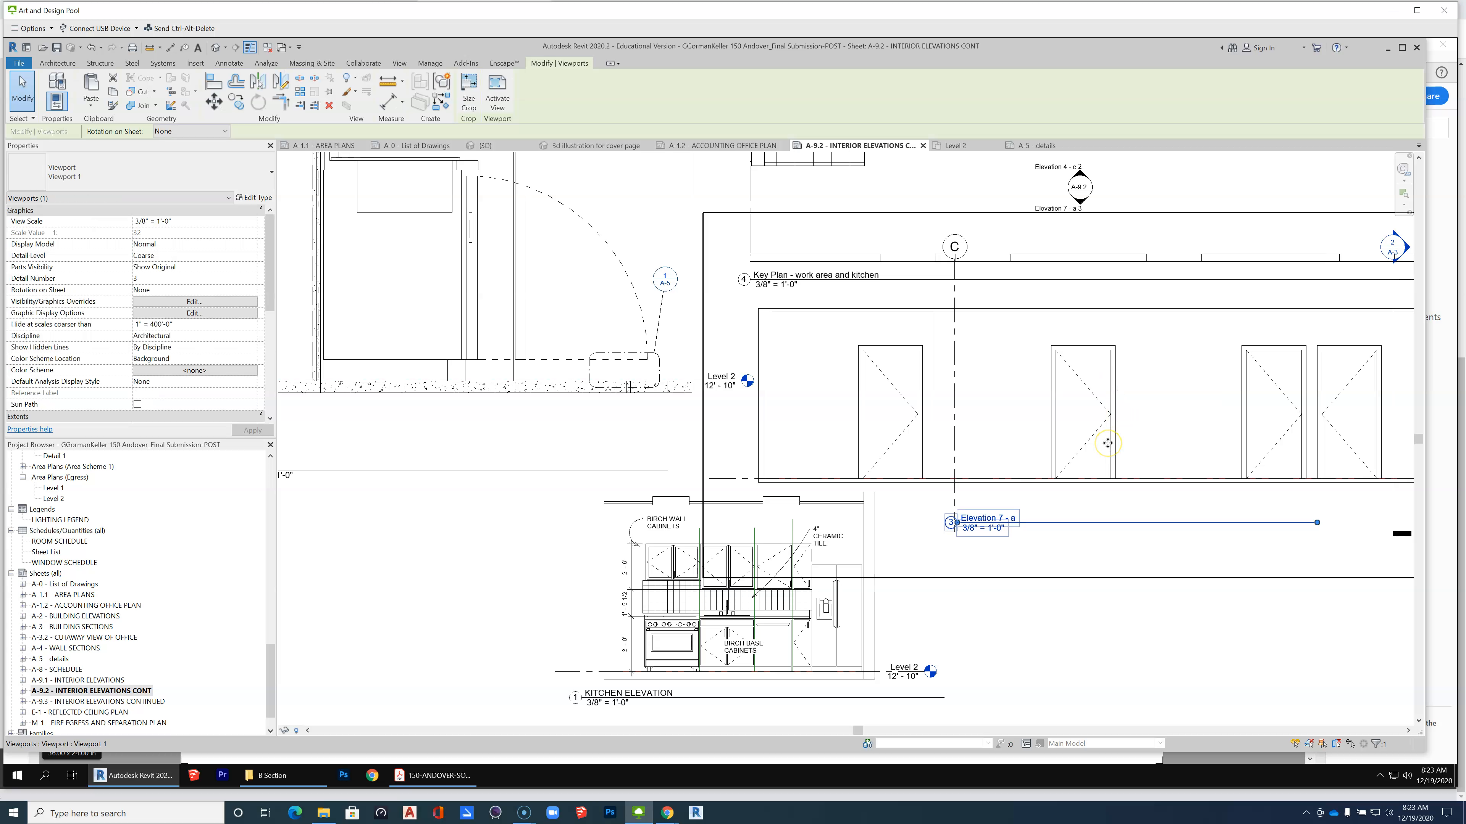
# Return to the A-1.2 plan sheet, start loading a family and open the instructor's own folder within the Instructor Handouts.
pyautogui.doubleClick(752, 305)
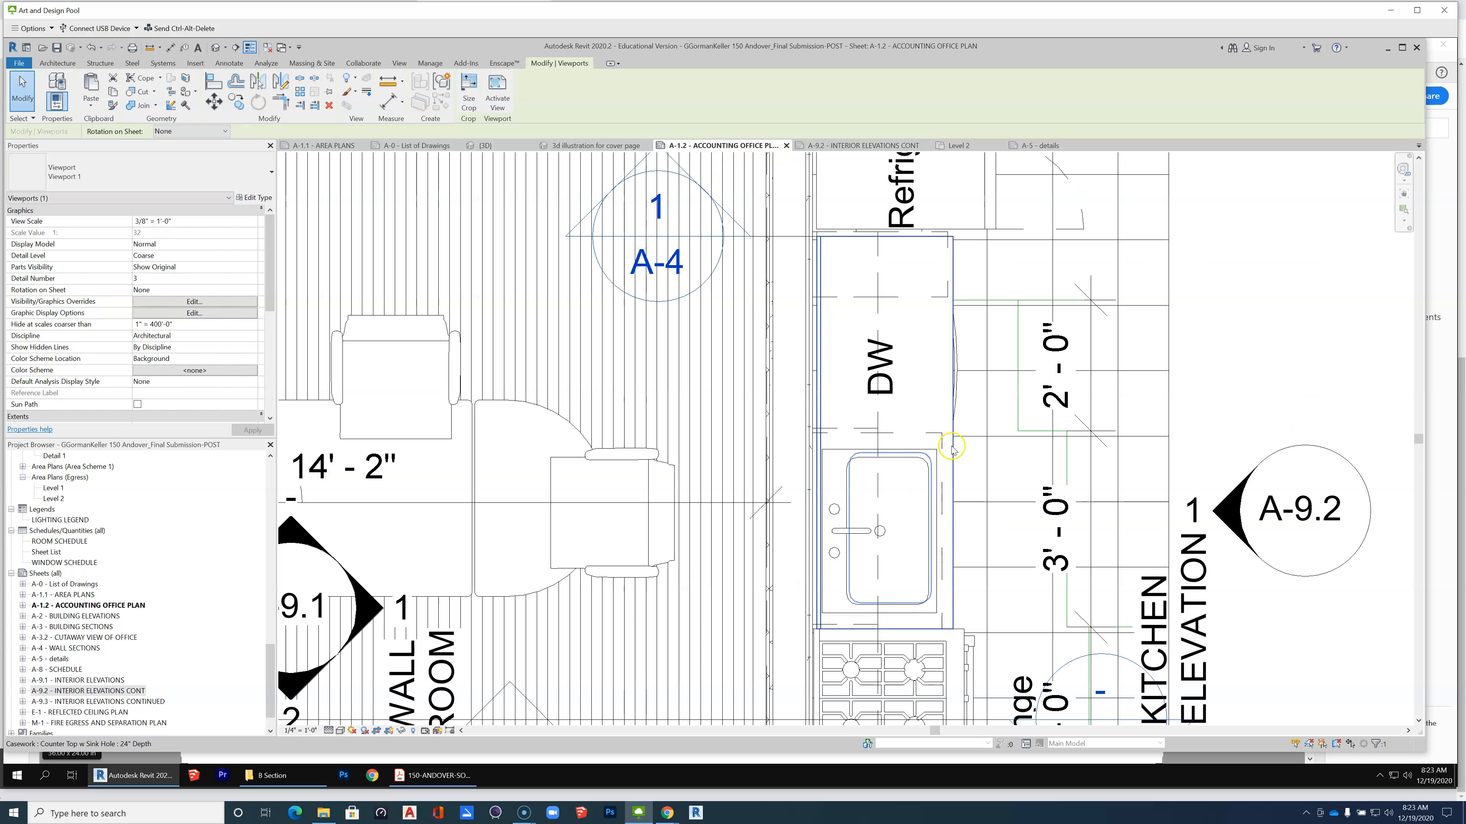
pyautogui.scroll(-5, 940, 439)
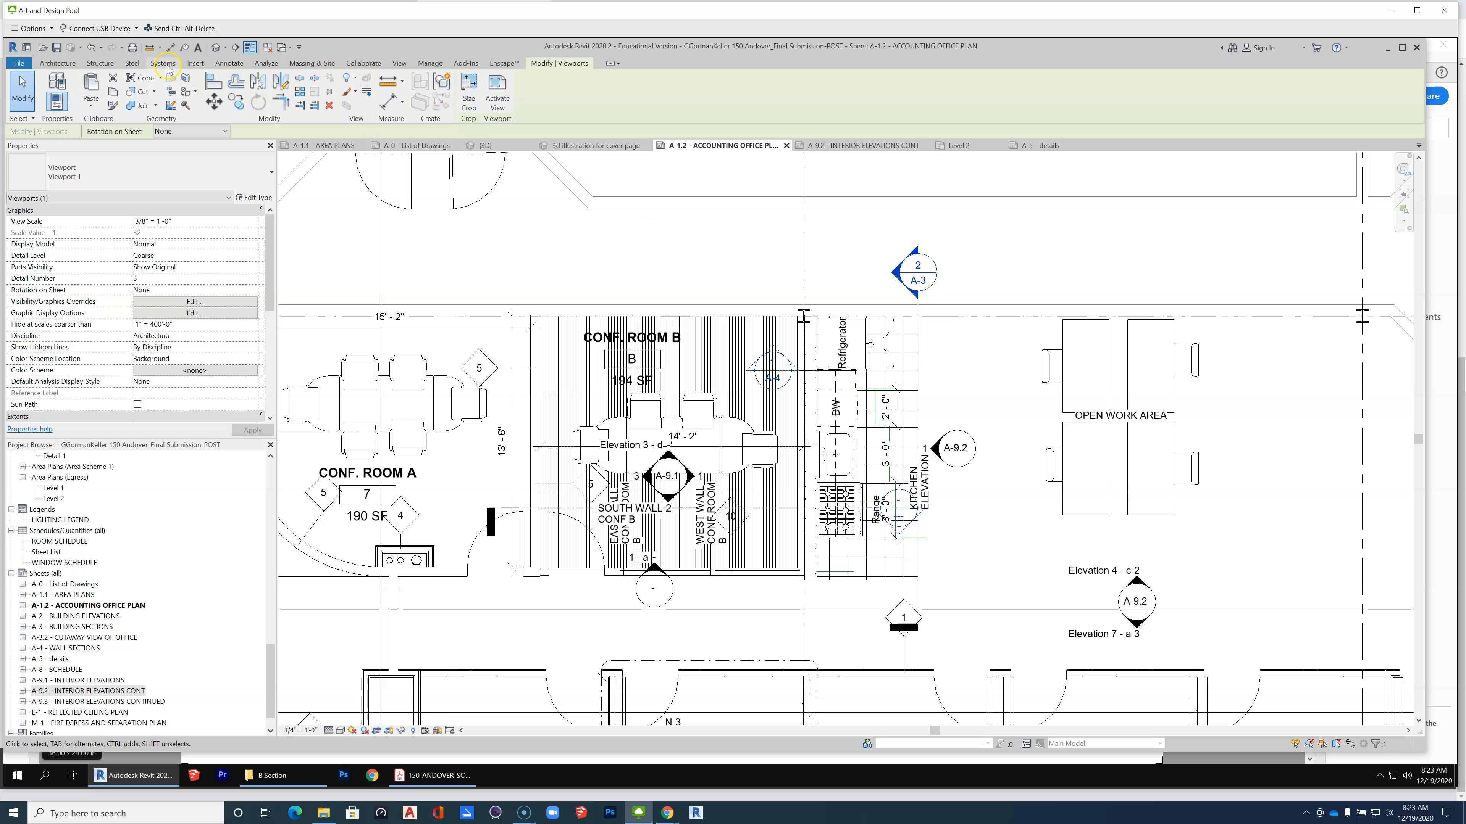
pyautogui.click(195, 63)
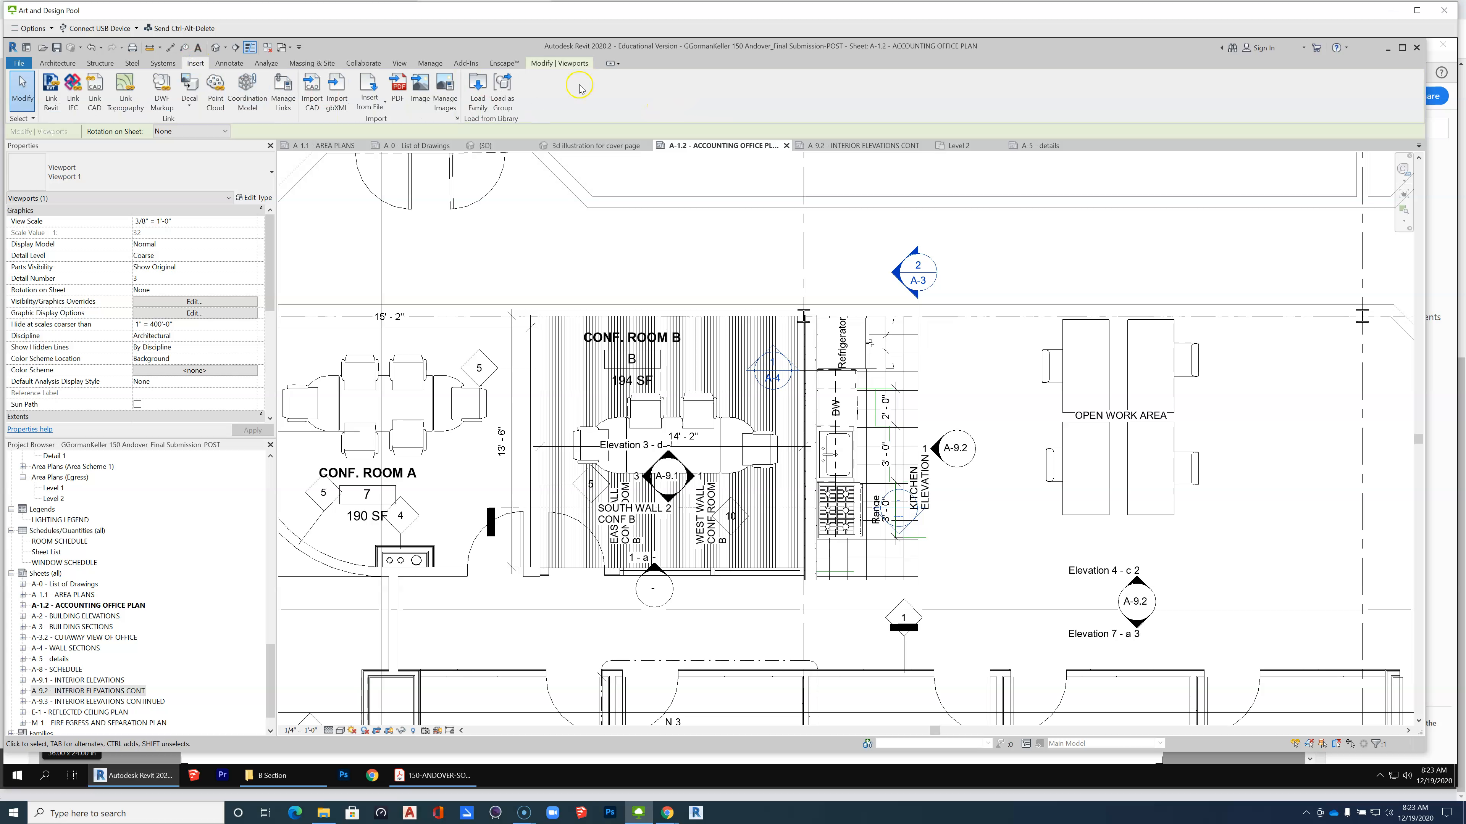
pyautogui.click(478, 87)
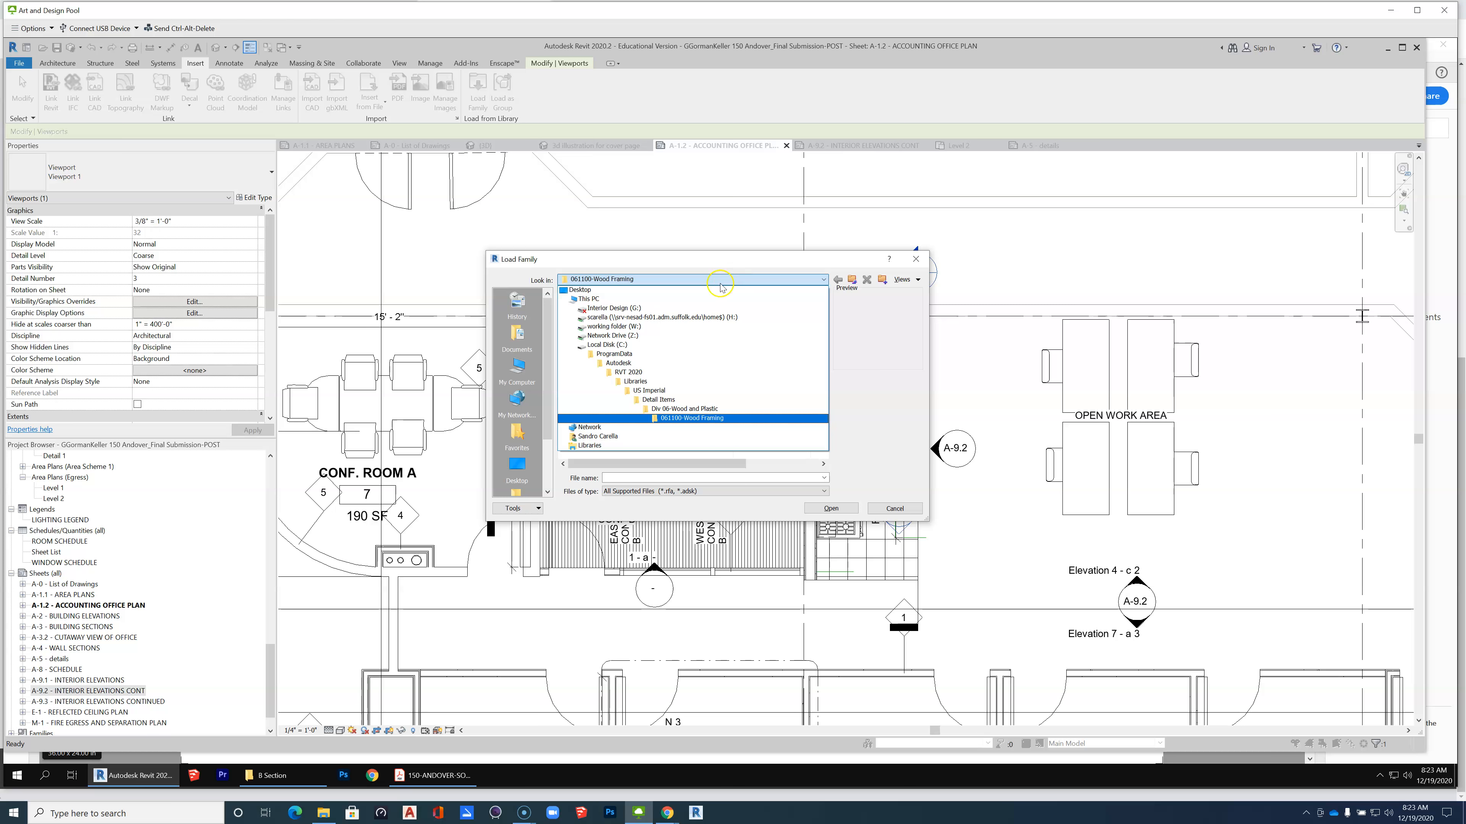
pyautogui.click(620, 290)
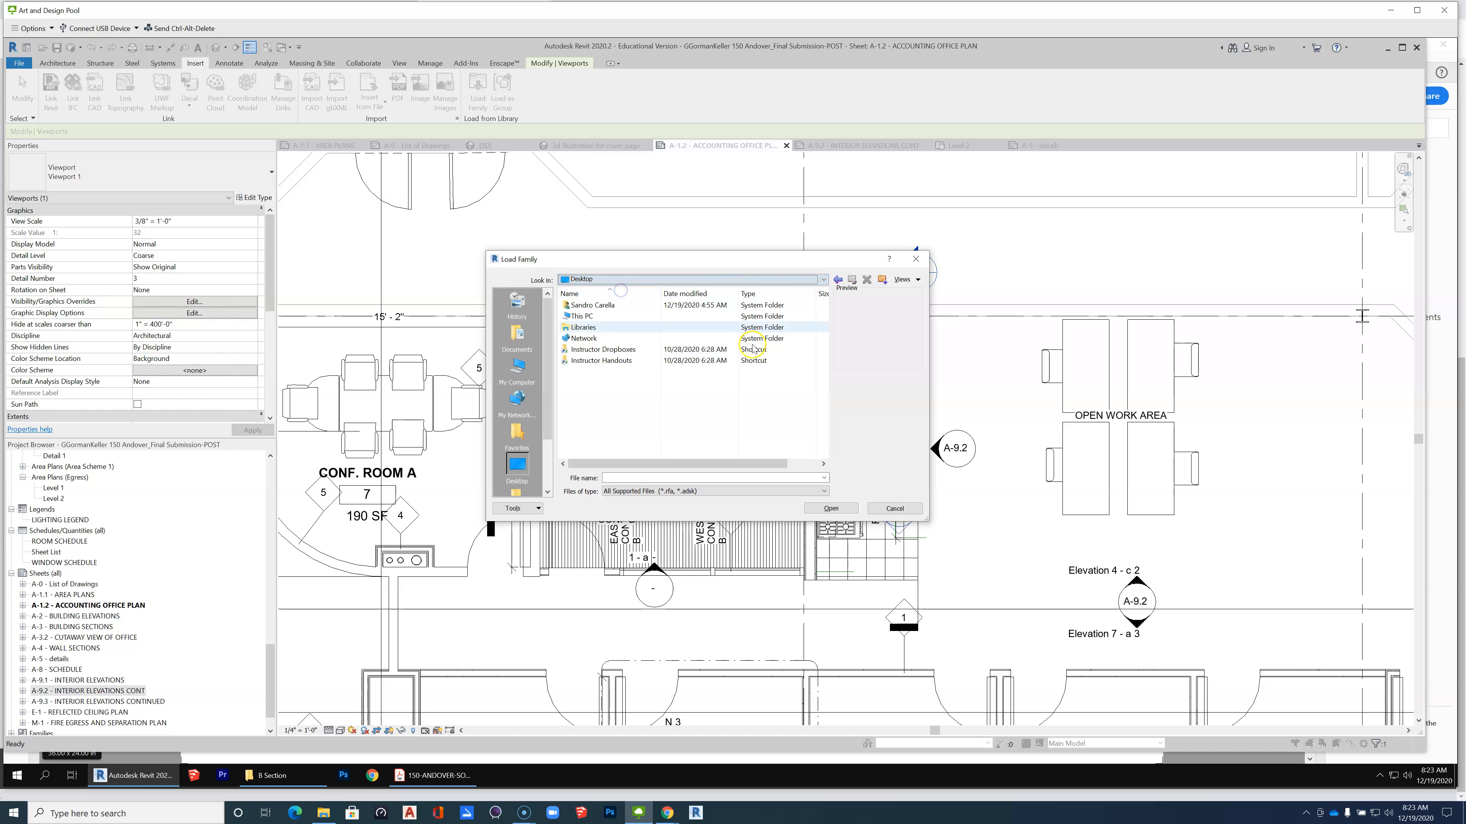
pyautogui.doubleClick(617, 361)
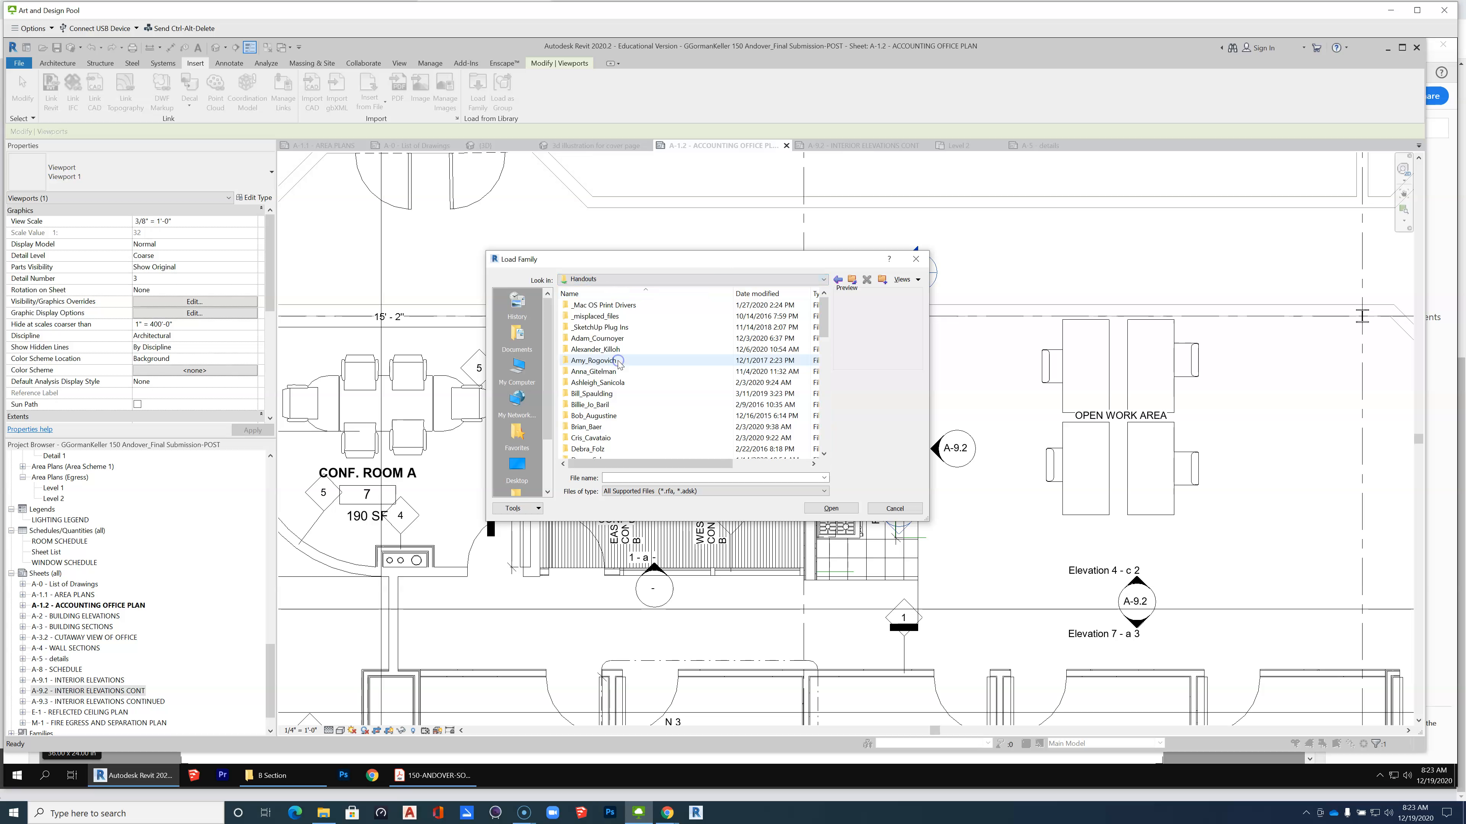
pyautogui.scroll(-13, 618, 362)
pyautogui.click(619, 361)
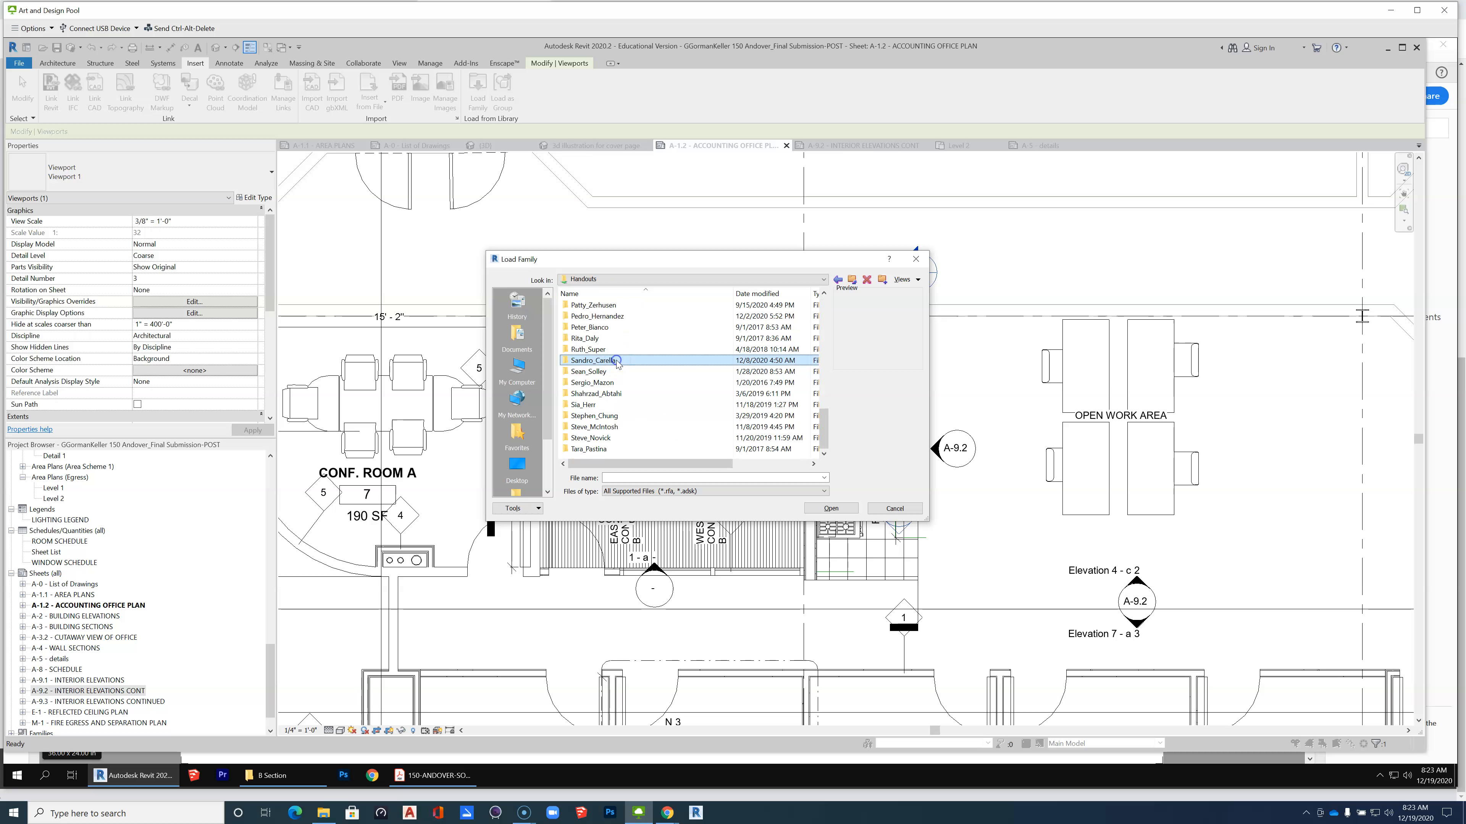
pyautogui.click(696, 437)
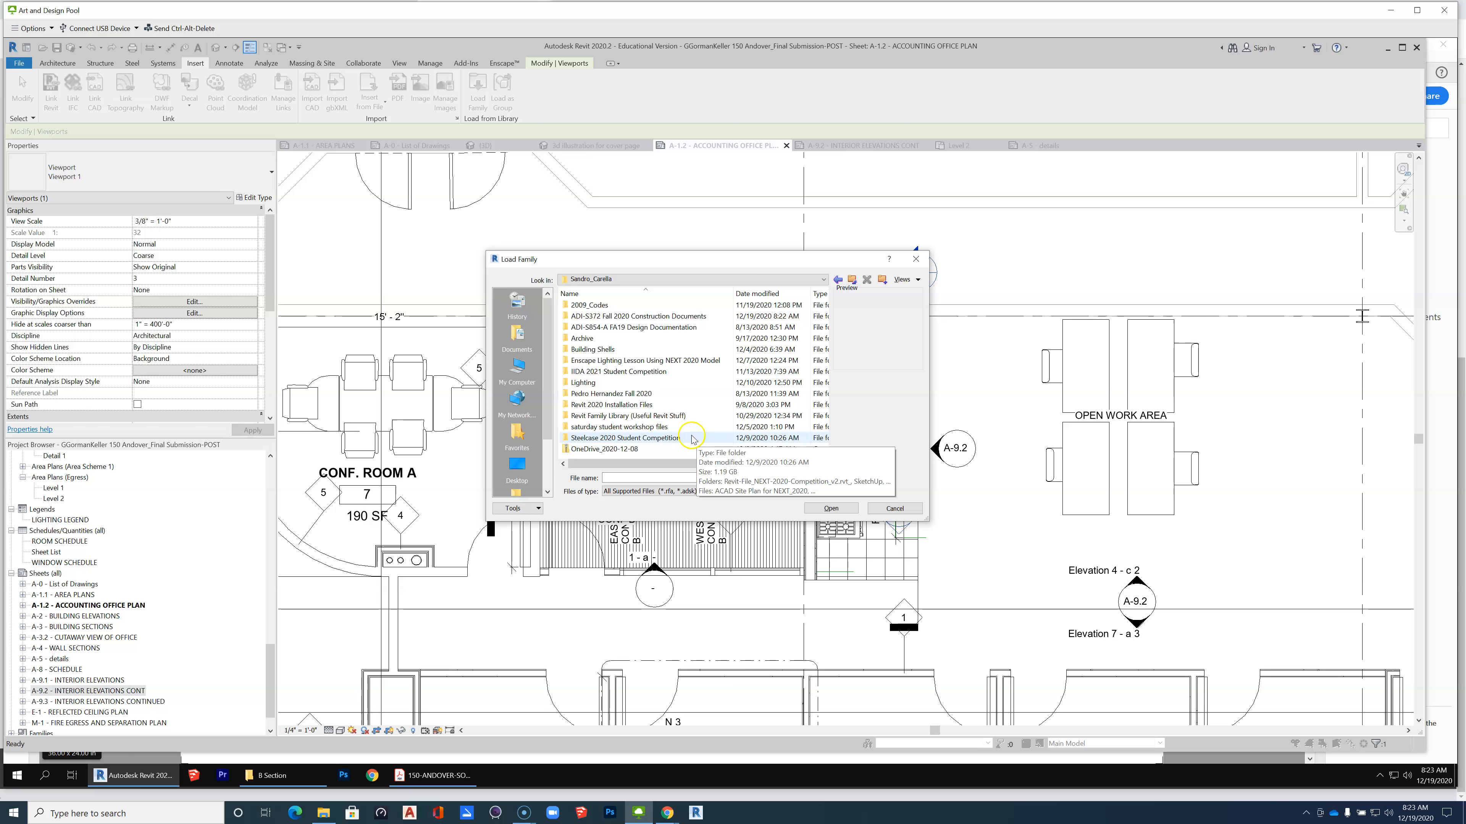
pyautogui.doubleClick(694, 318)
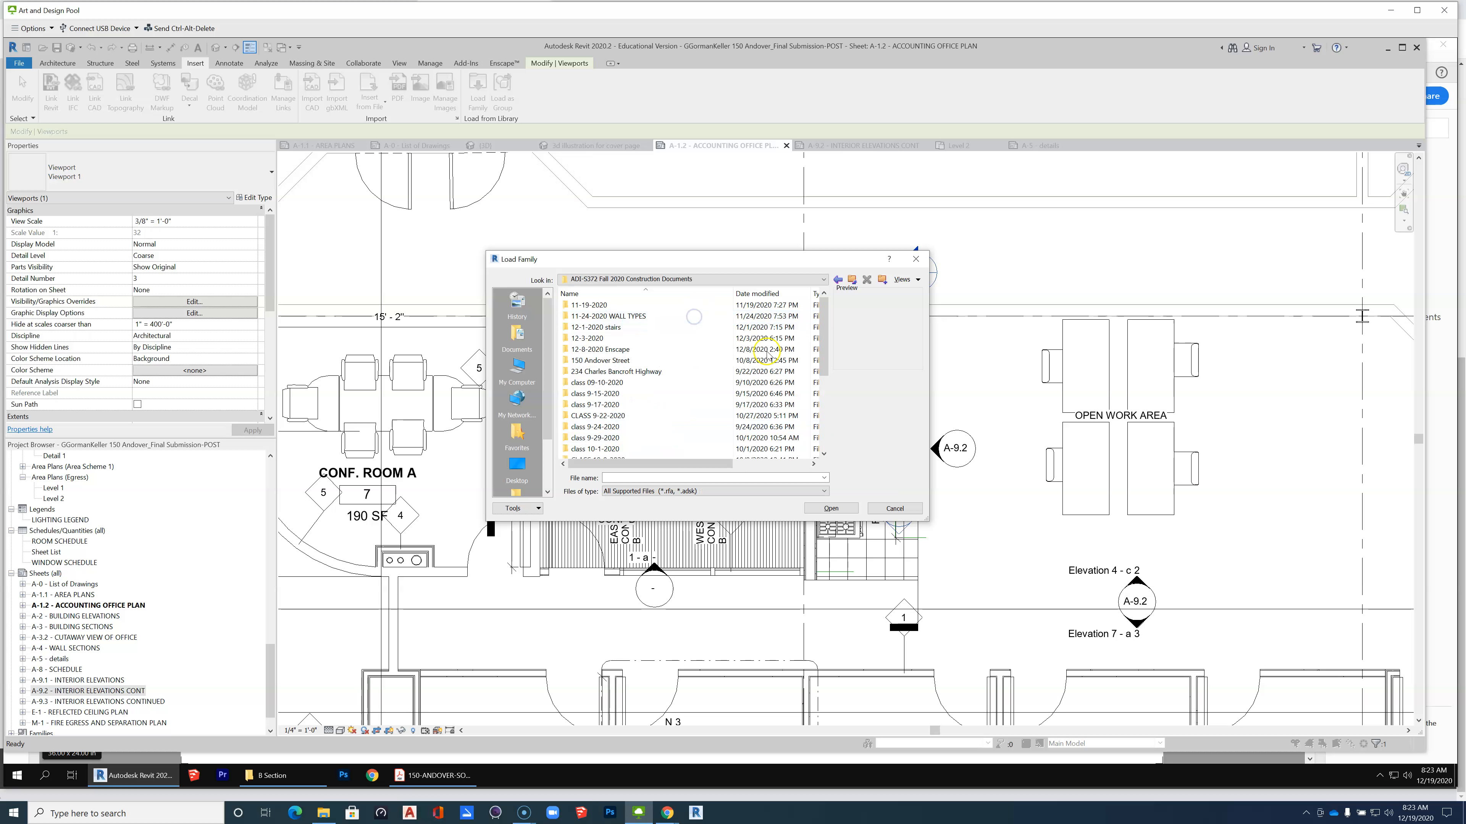
pyautogui.moveTo(821, 335)
pyautogui.mouseDown()
pyautogui.moveTo(836, 421)
pyautogui.moveTo(826, 332)
pyautogui.mouseUp()
pyautogui.click(825, 280)
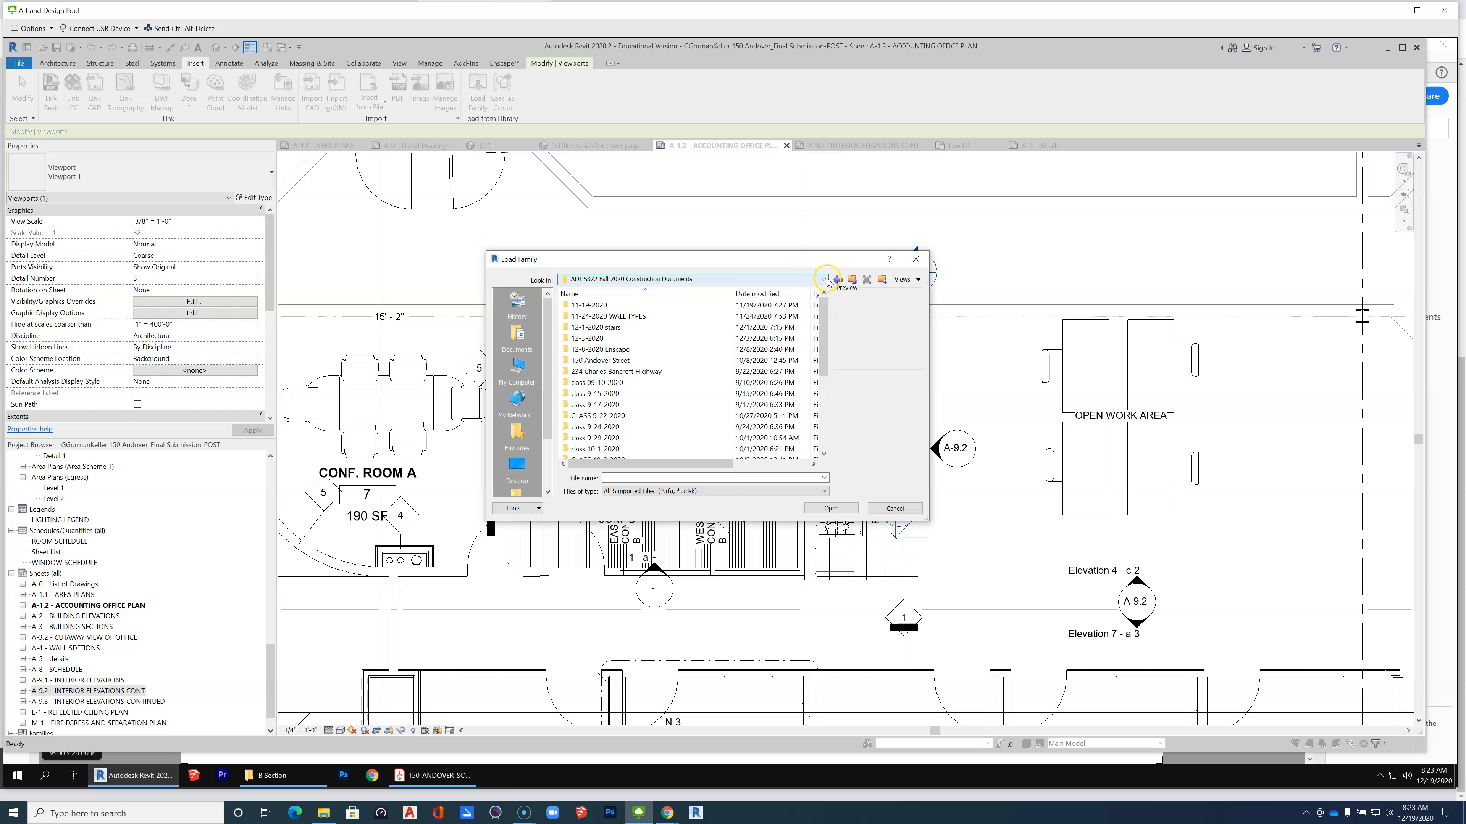
pyautogui.click(851, 281)
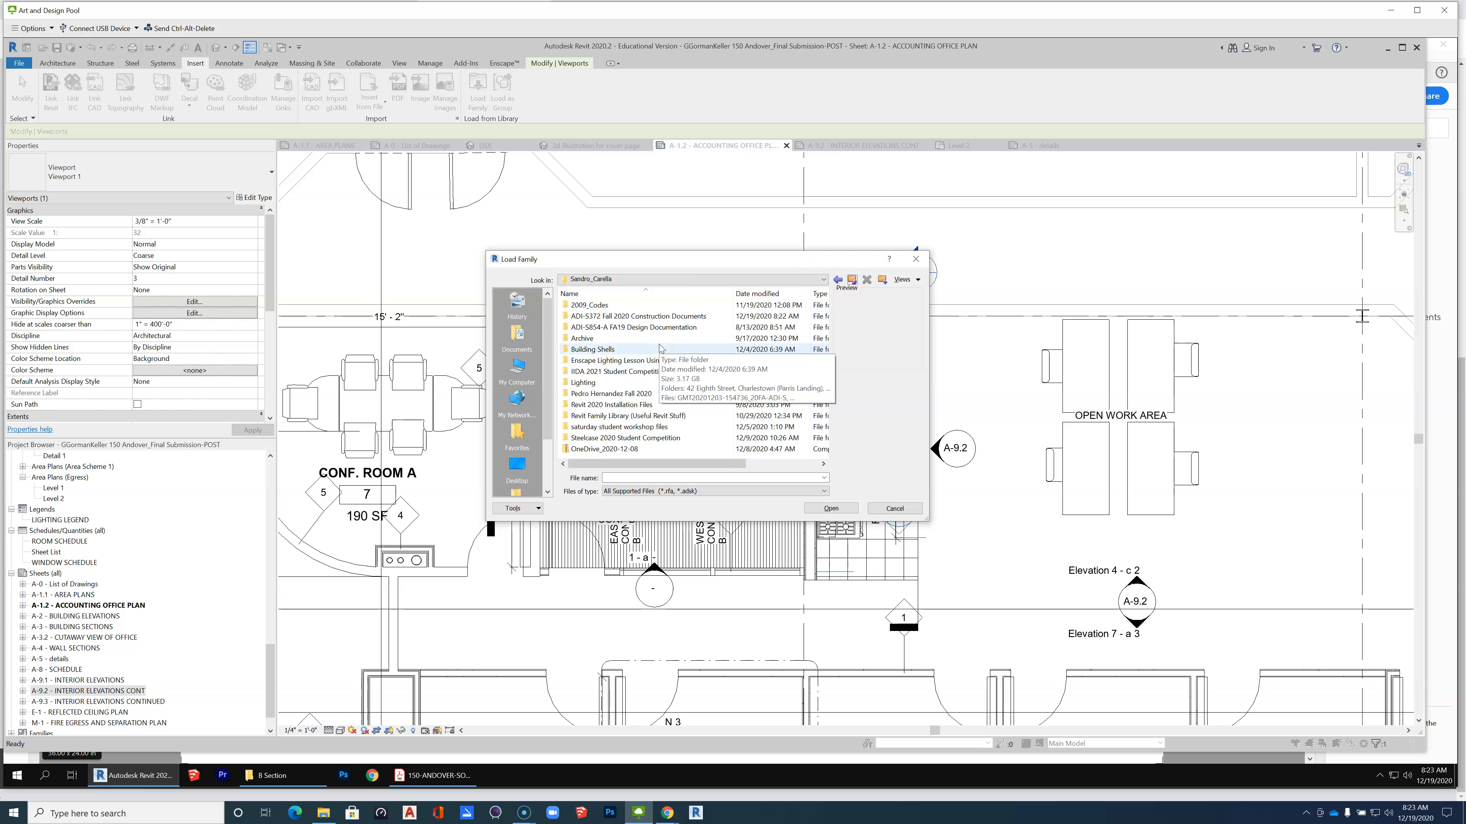
# Load the Sidelights family from the Revit Family Library (Useful Revit Stuff) folder.
pyautogui.doubleClick(641, 417)
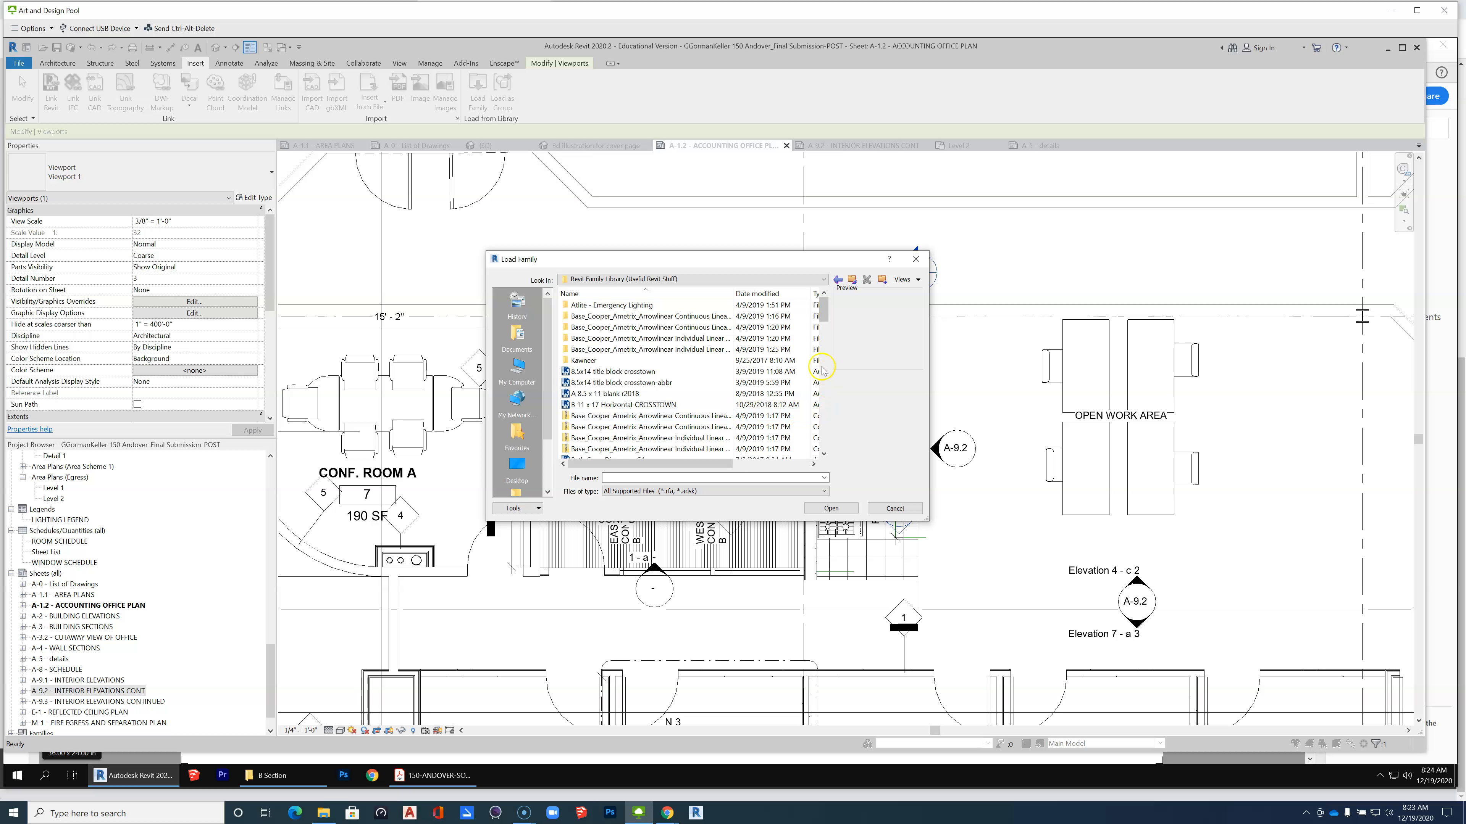
pyautogui.moveTo(824, 312); pyautogui.dragTo(827, 361)
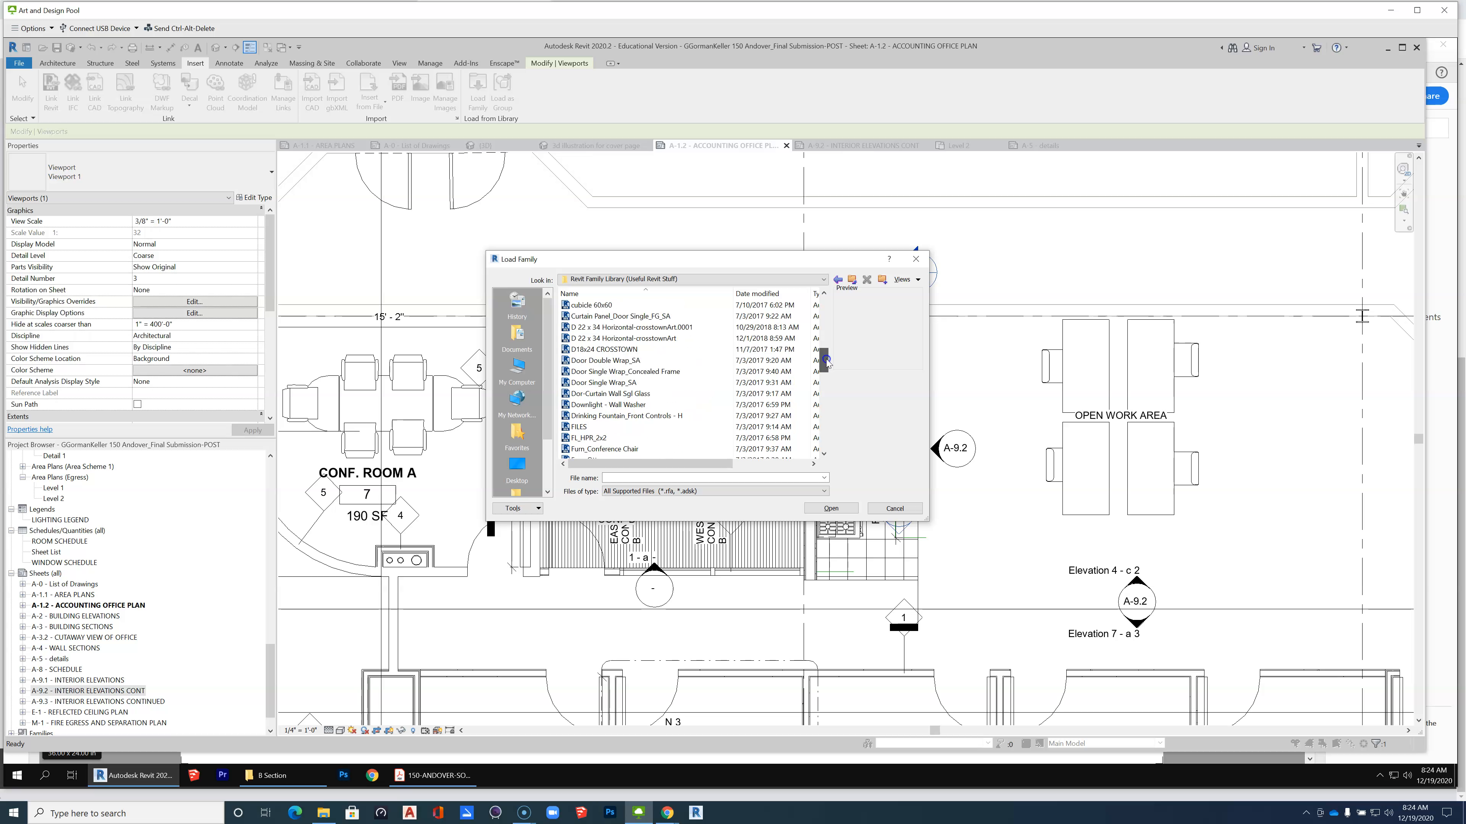
pyautogui.moveTo(827, 361); pyautogui.dragTo(829, 399)
pyautogui.click(599, 395)
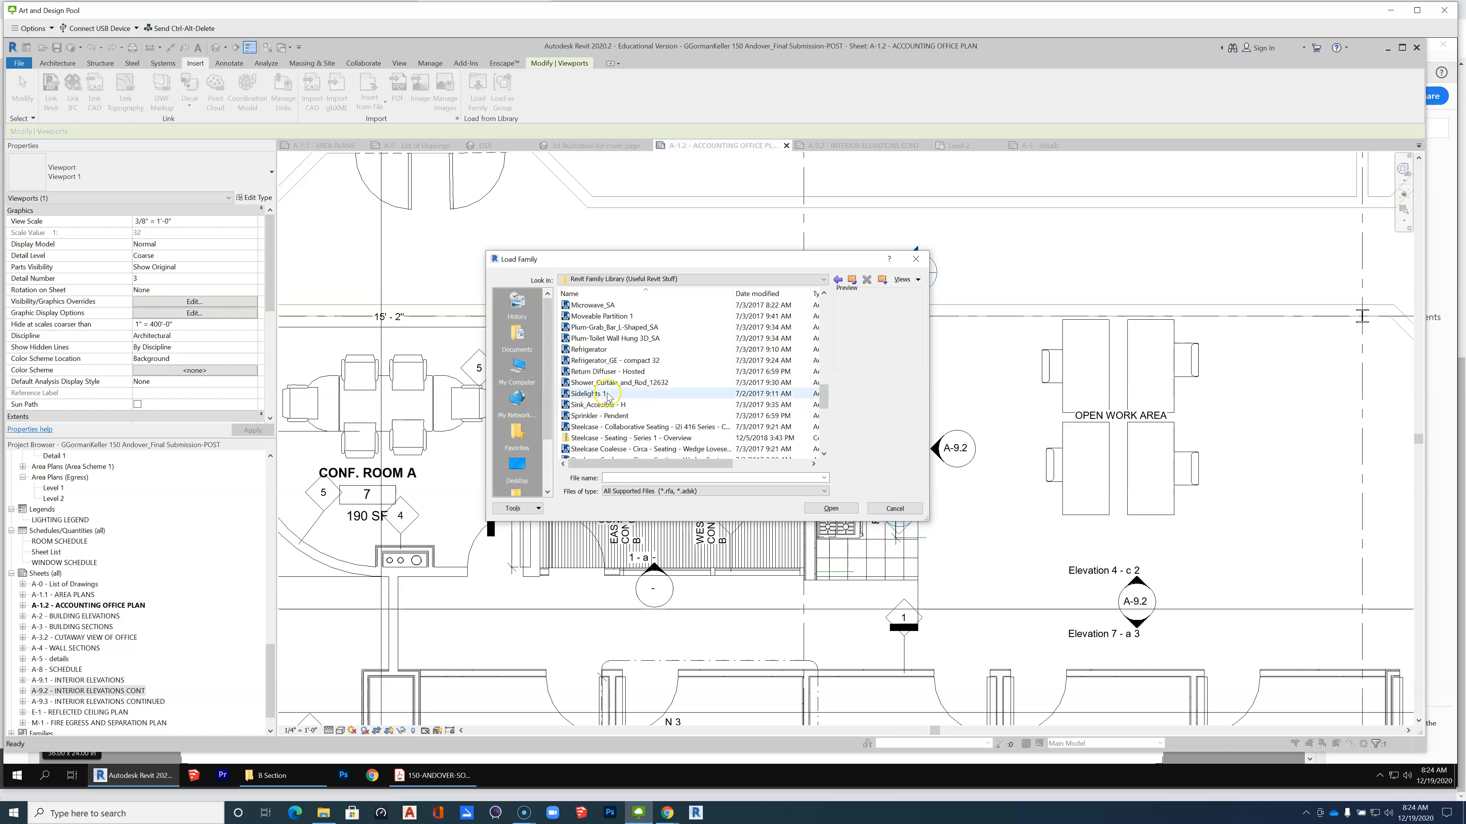
pyautogui.click(831, 508)
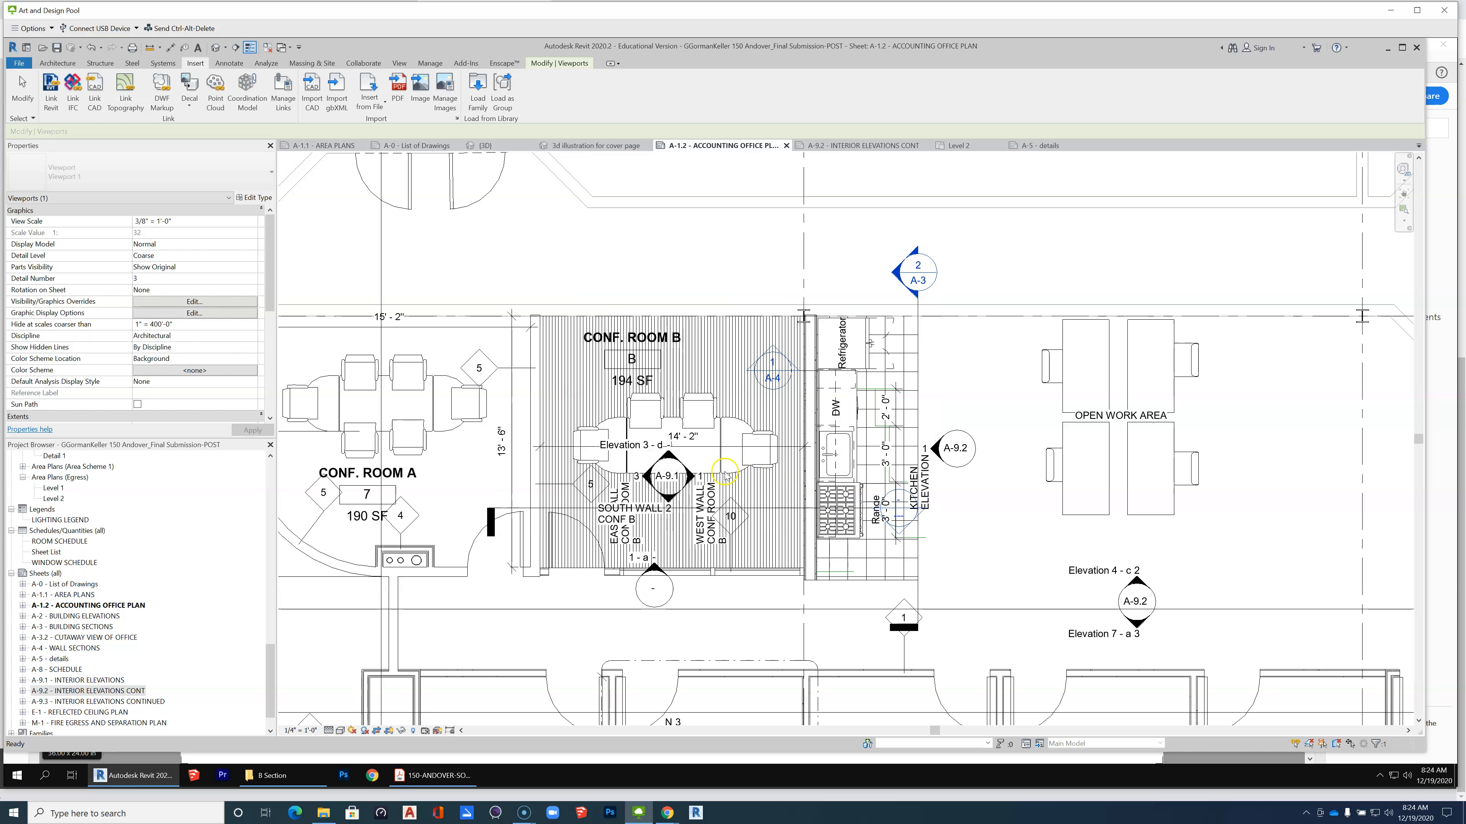
# Activate the Level 2 Accounting Office Fit Out plan view on the sheet and look for the sidelight among the loaded door families.
pyautogui.click(698, 430)
pyautogui.scroll(-2, 726, 377)
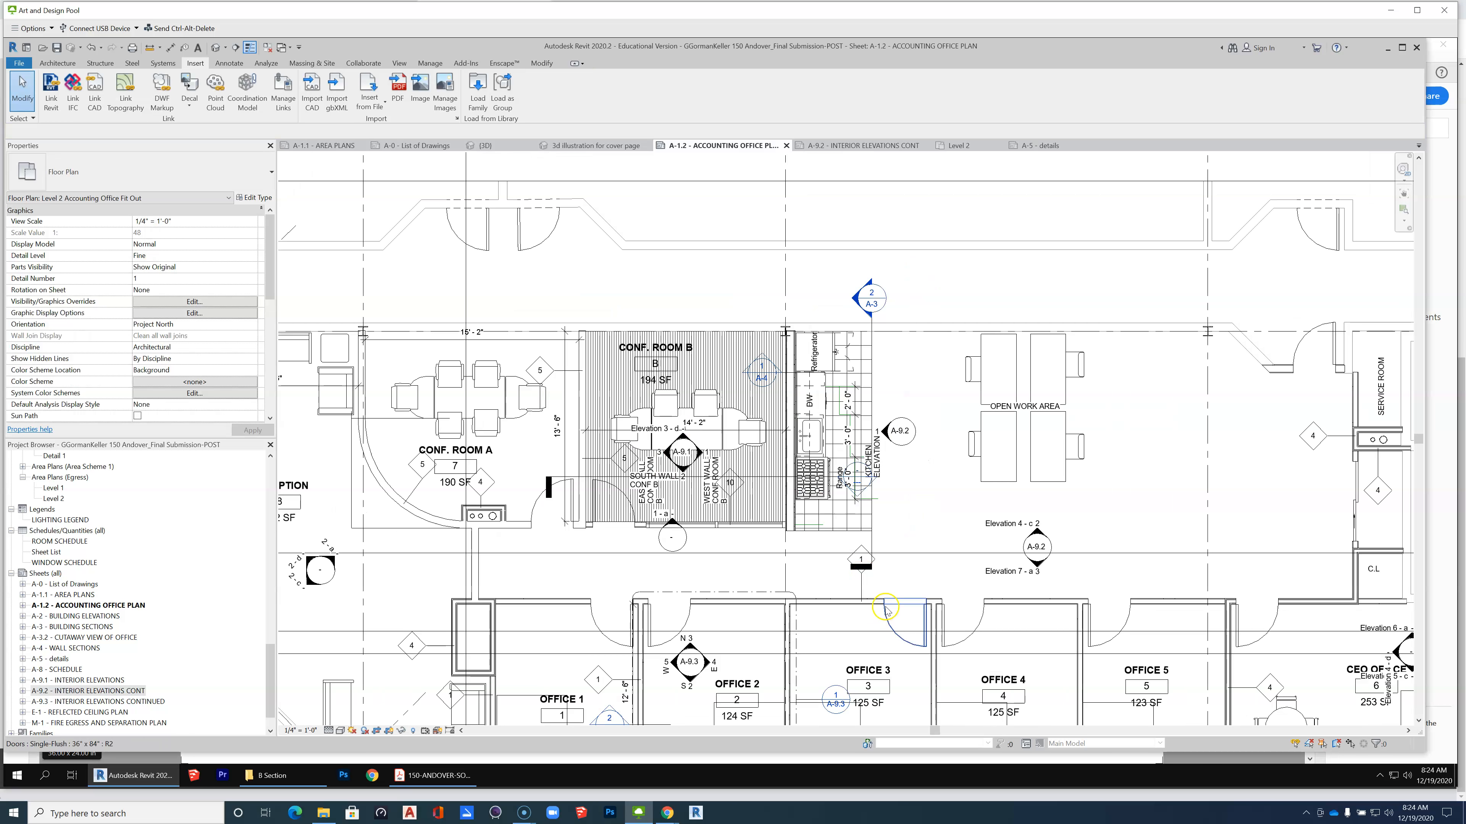
pyautogui.click(568, 332)
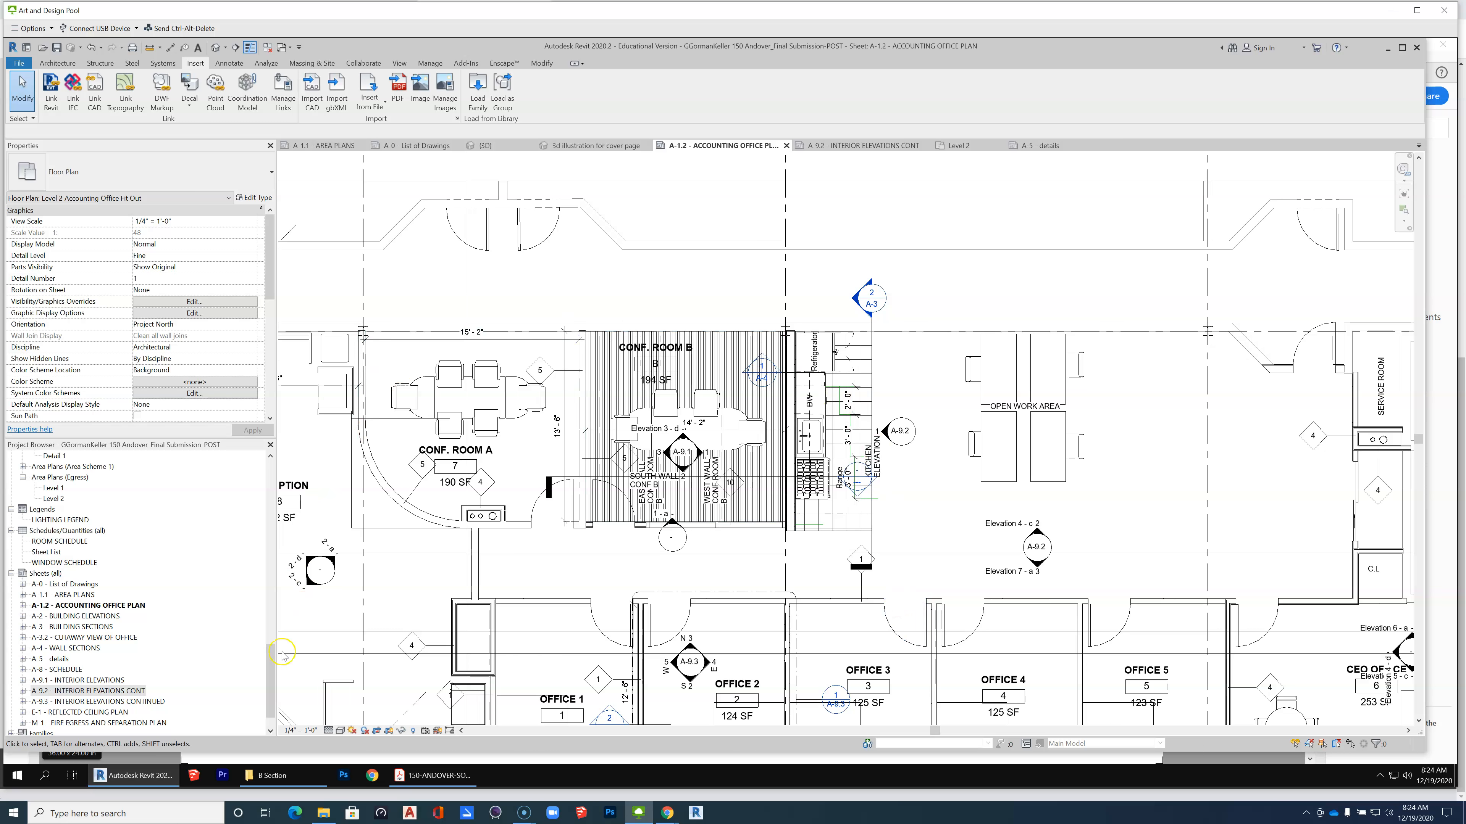
pyautogui.click(275, 675)
pyautogui.scroll(-1, 275, 674)
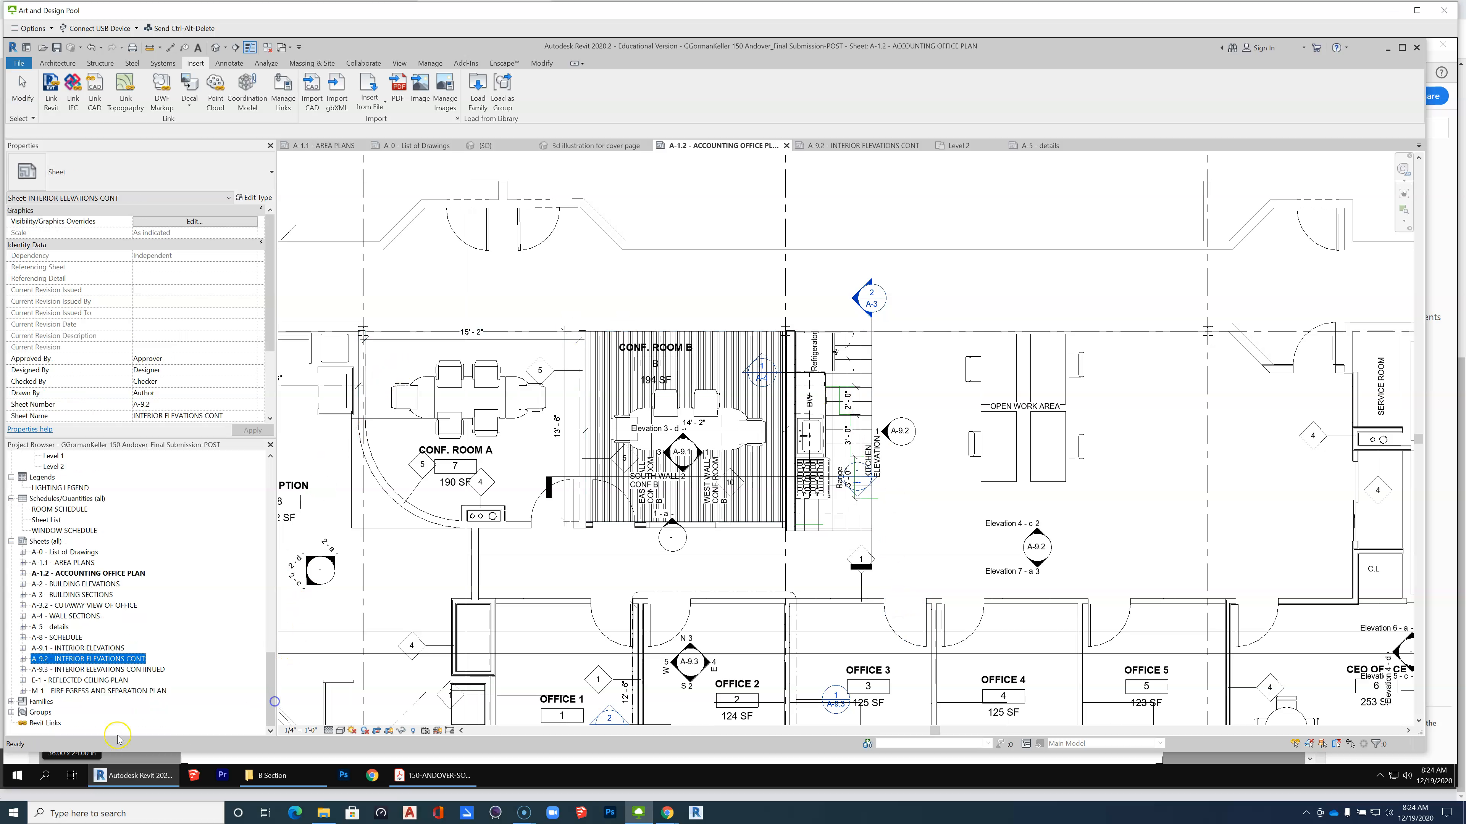
pyautogui.click(10, 703)
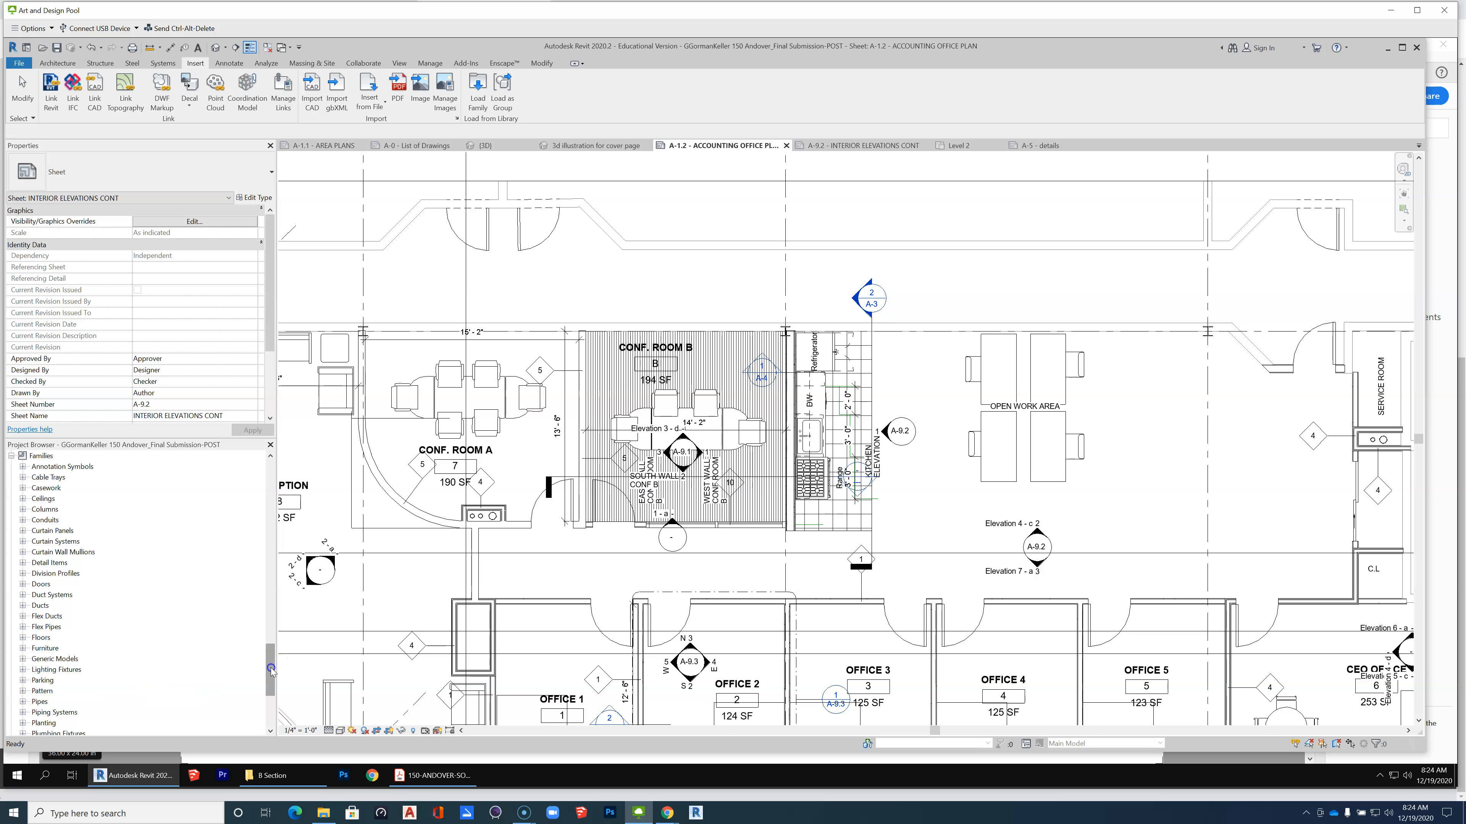
pyautogui.moveTo(271, 670); pyautogui.dragTo(271, 681)
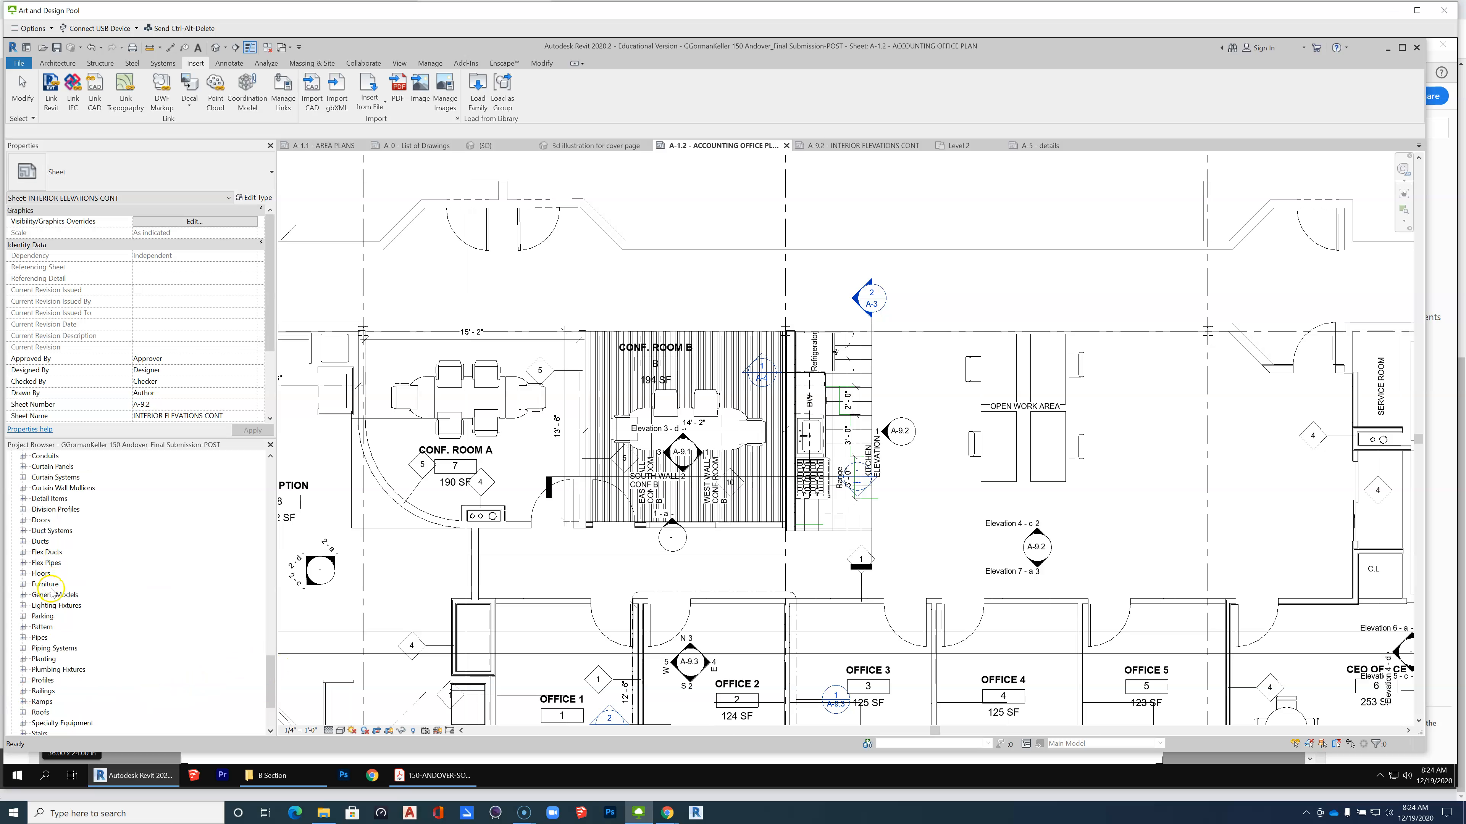
pyautogui.scroll(1, 49, 578)
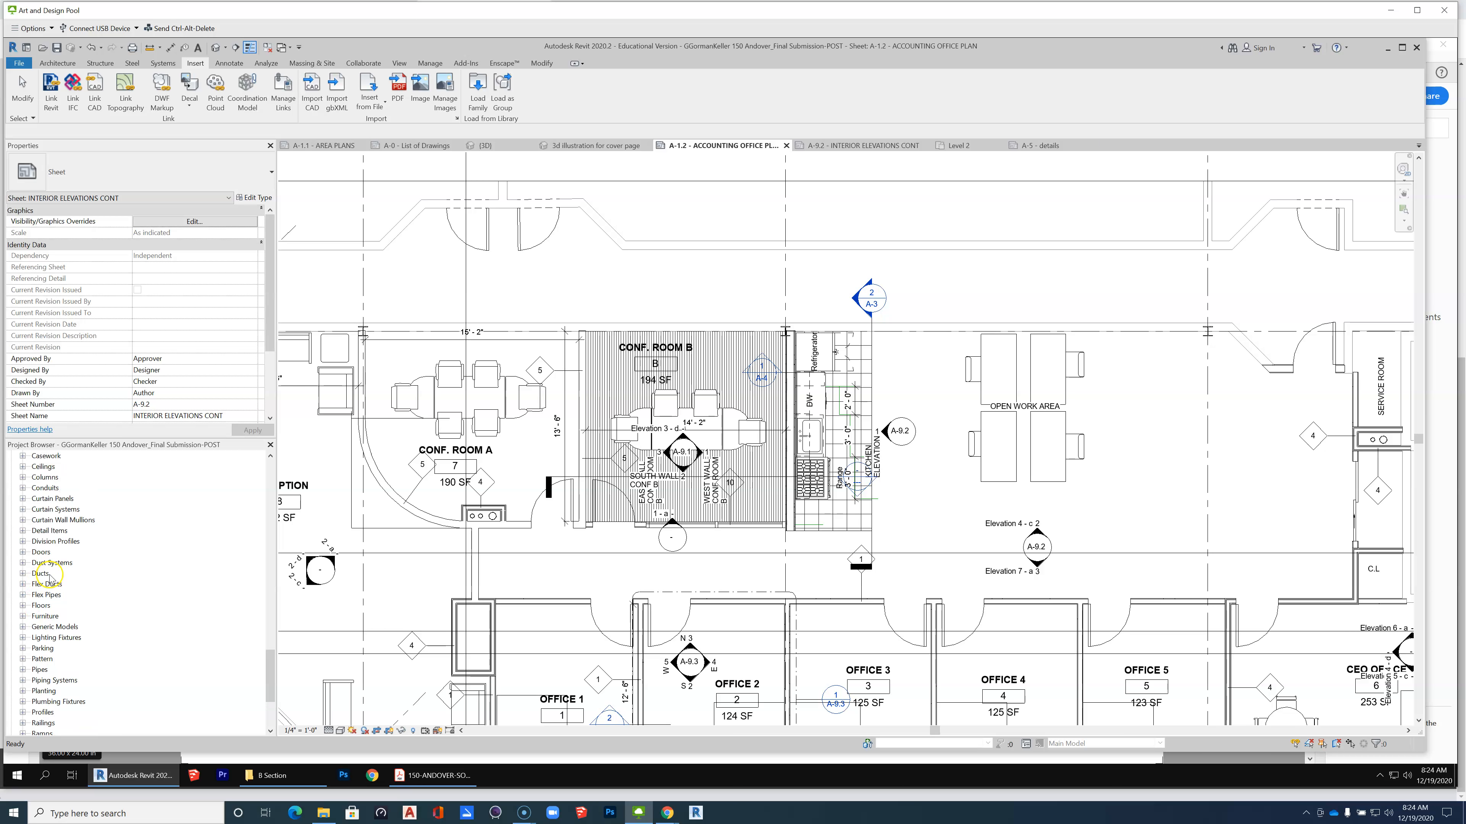
pyautogui.click(23, 553)
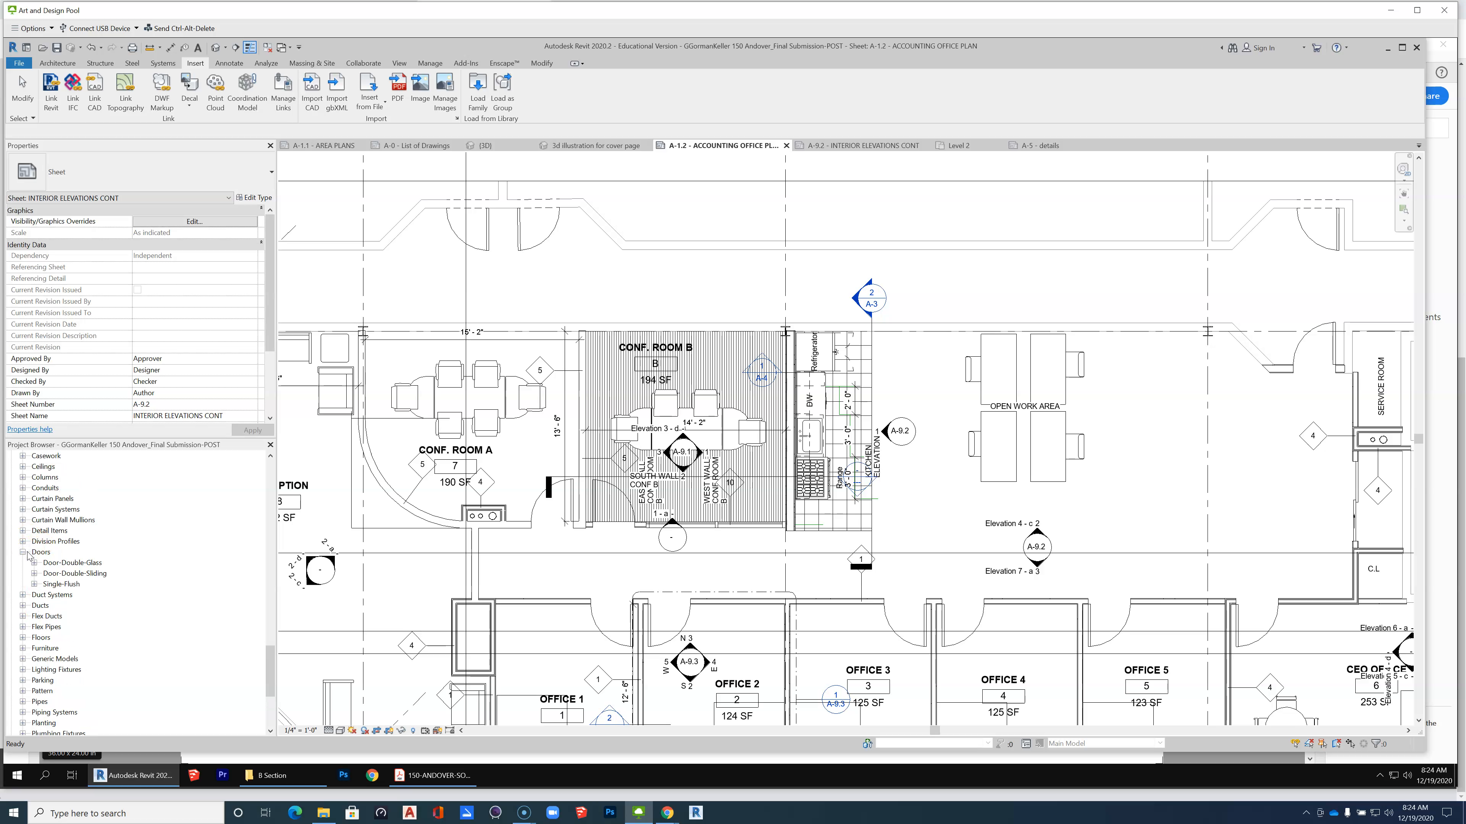
pyautogui.scroll(-5, 156, 569)
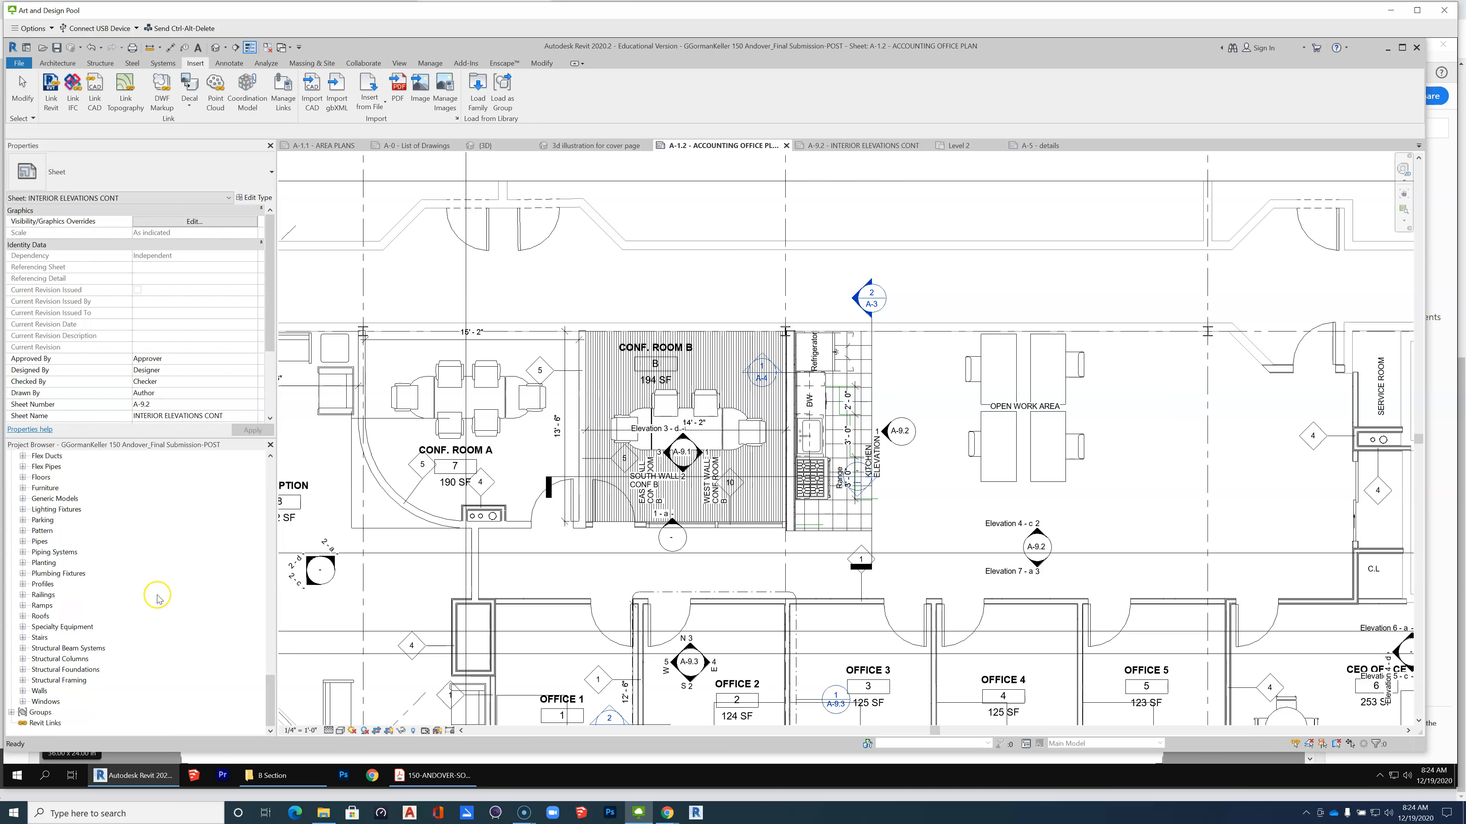
# Find Sidelights 1 among the window families and place its 16" x 84" type beside the Office 4 door.
pyautogui.click(23, 702)
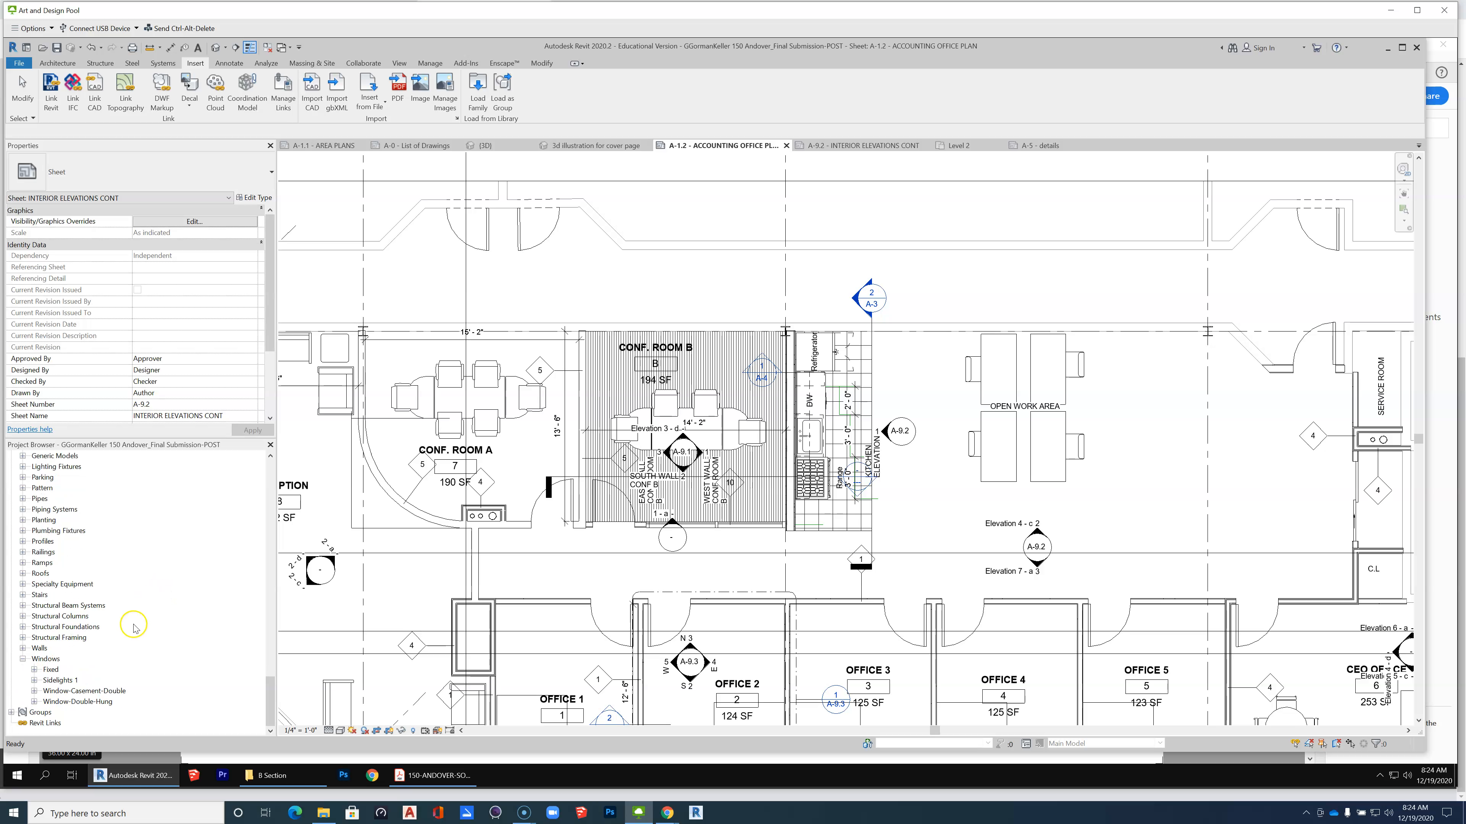
pyautogui.click(34, 680)
pyautogui.click(67, 691)
pyautogui.moveTo(885, 403); pyautogui.dragTo(998, 608)
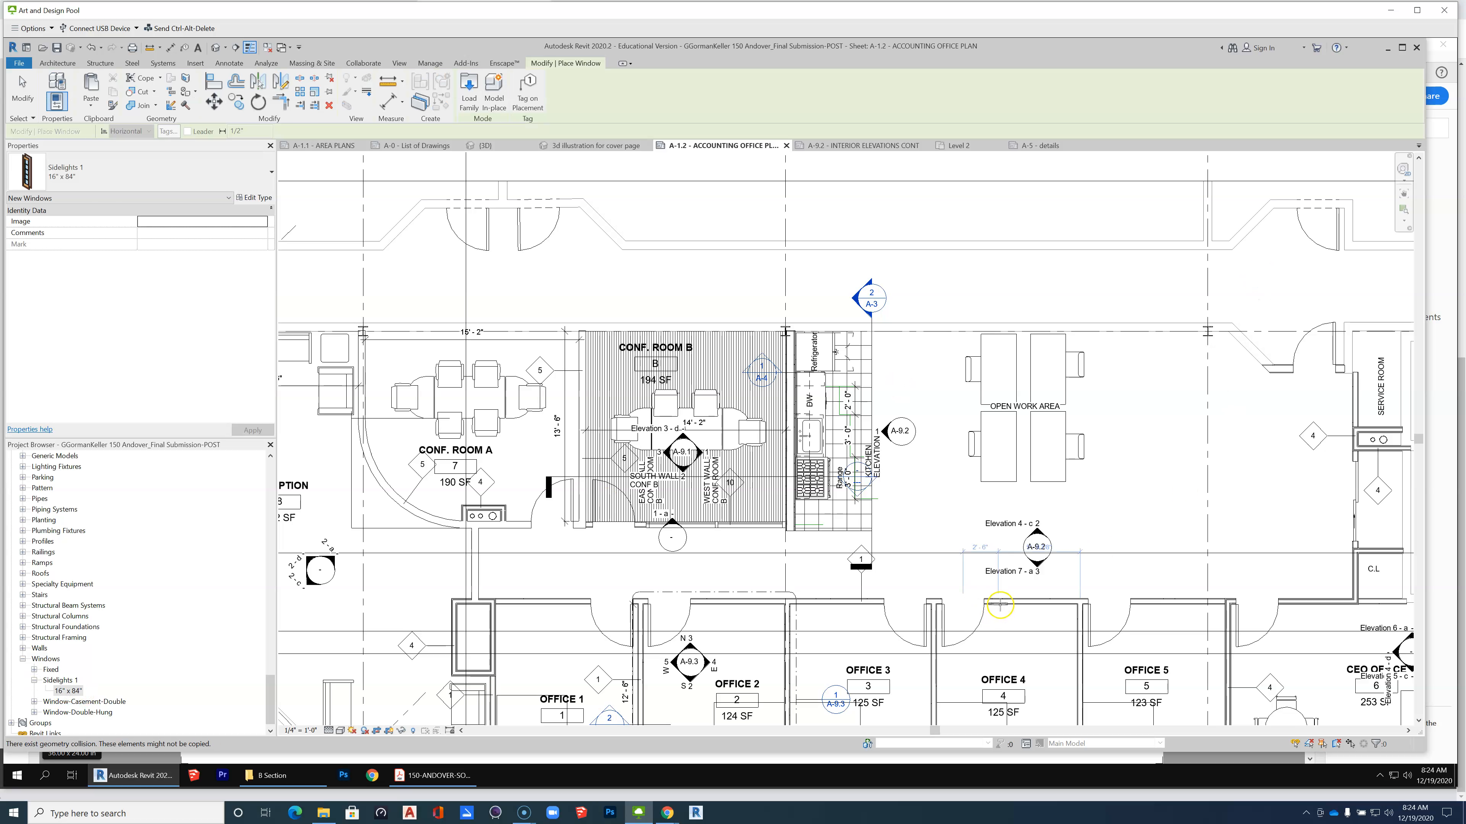
pyautogui.scroll(3, 999, 605)
pyautogui.click(999, 624)
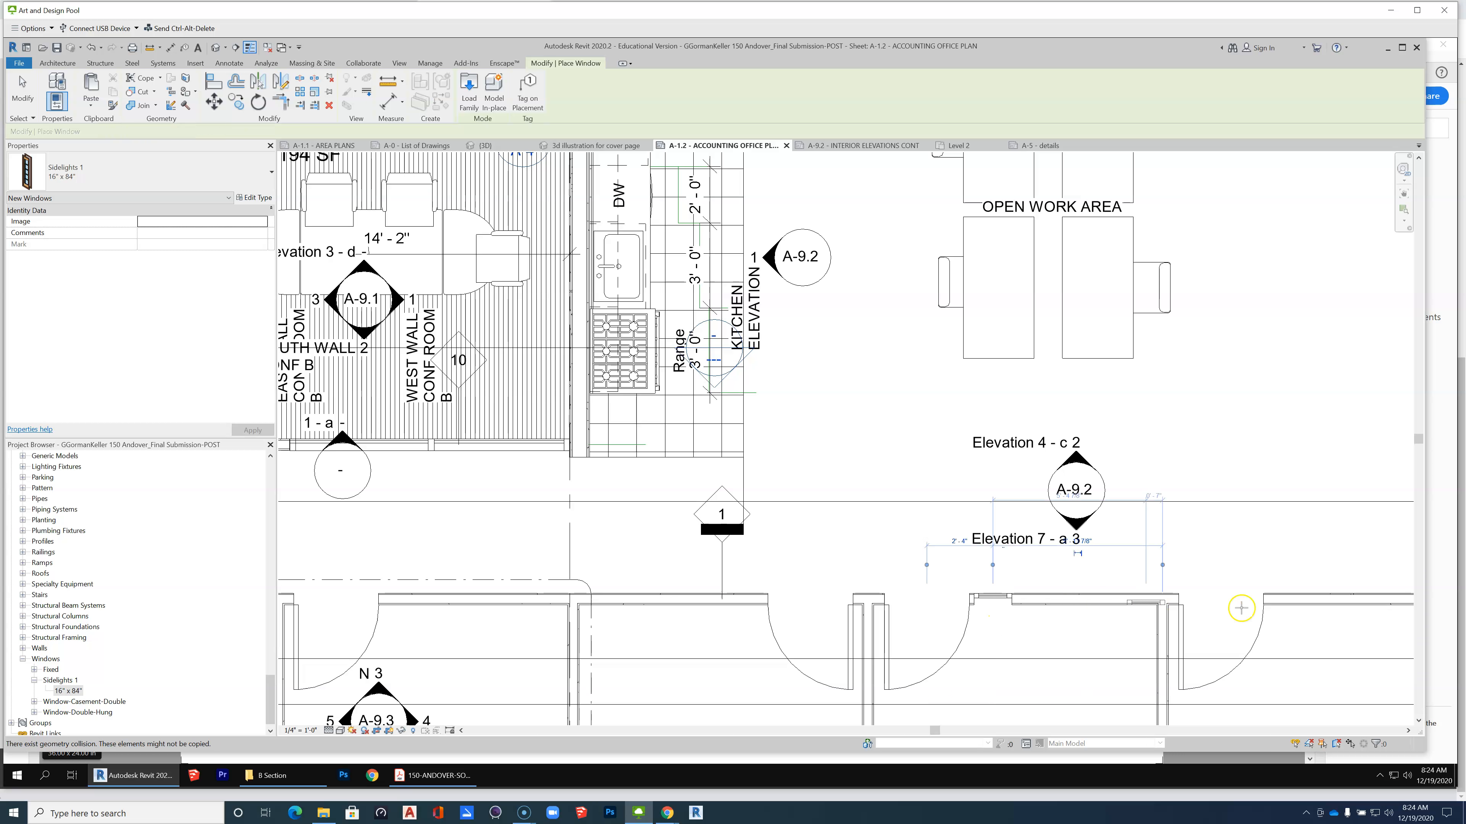
# Place 16" x 84" sidelights in the corridor wall beside the doors of Offices 5, 3, 2 and 1.
pyautogui.click(1284, 601)
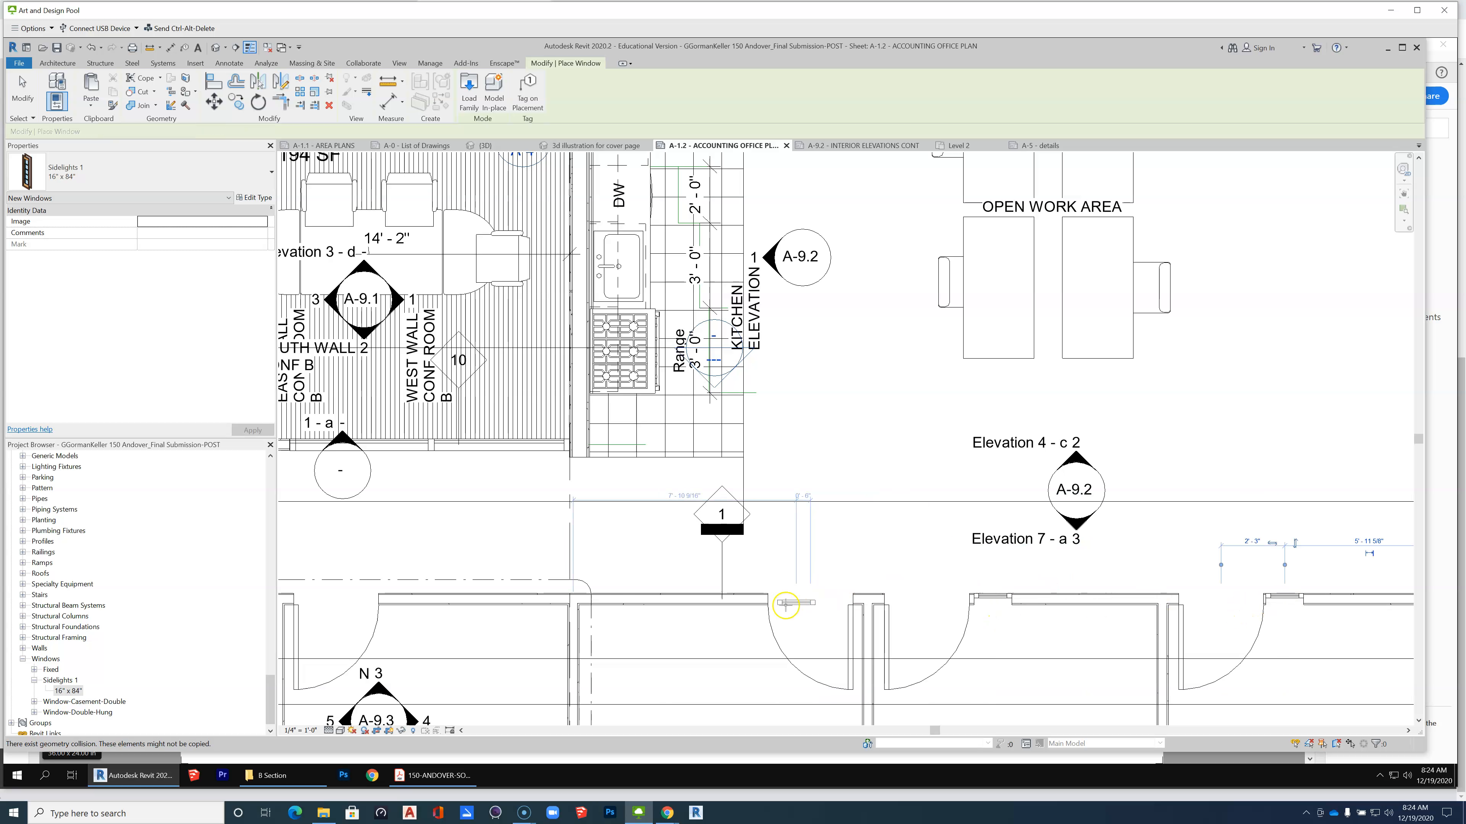
pyautogui.click(738, 600)
pyautogui.scroll(-3, 1212, 505)
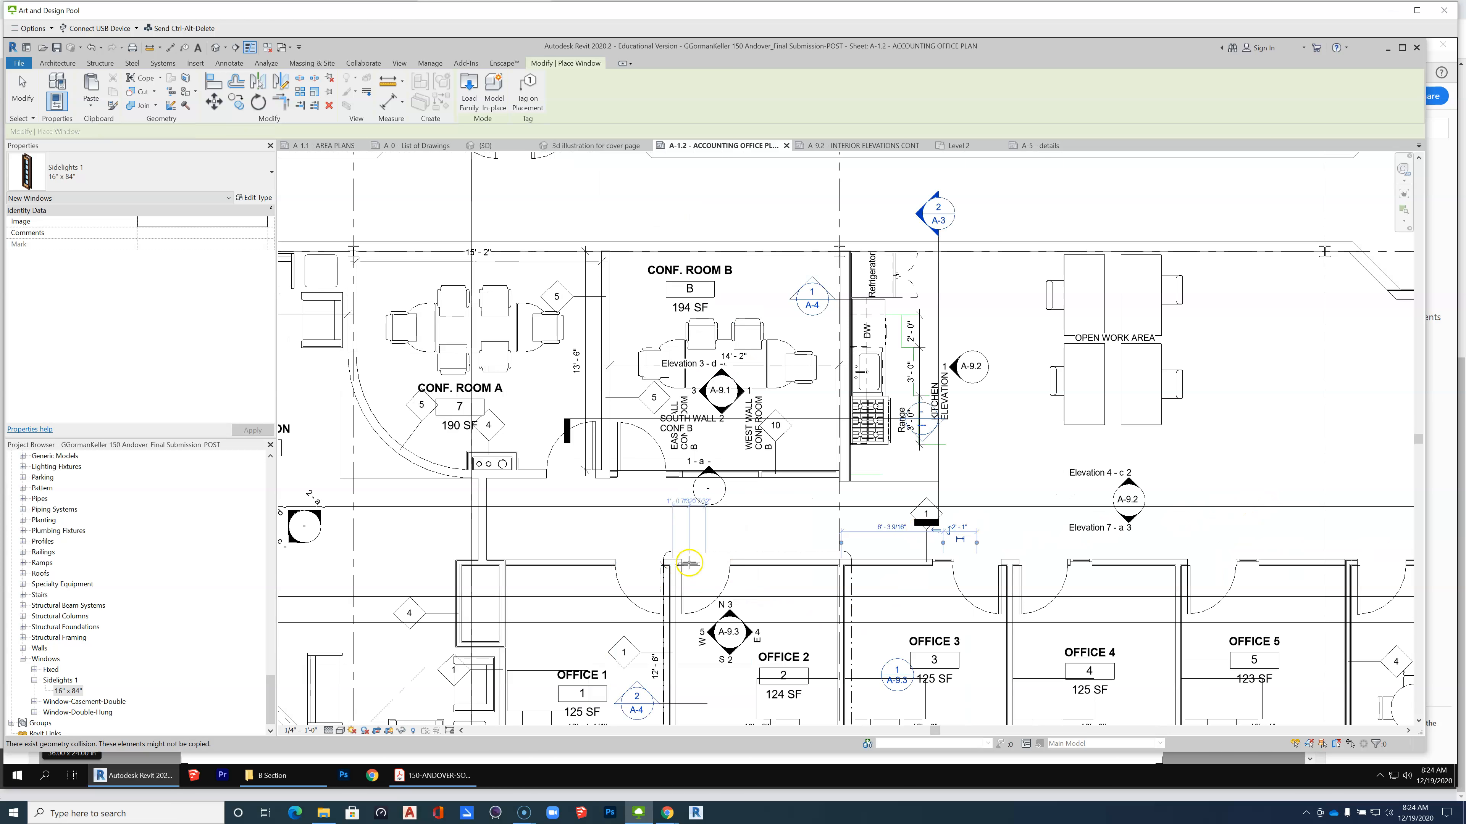
pyautogui.scroll(2, 689, 563)
pyautogui.click(772, 559)
pyautogui.click(559, 558)
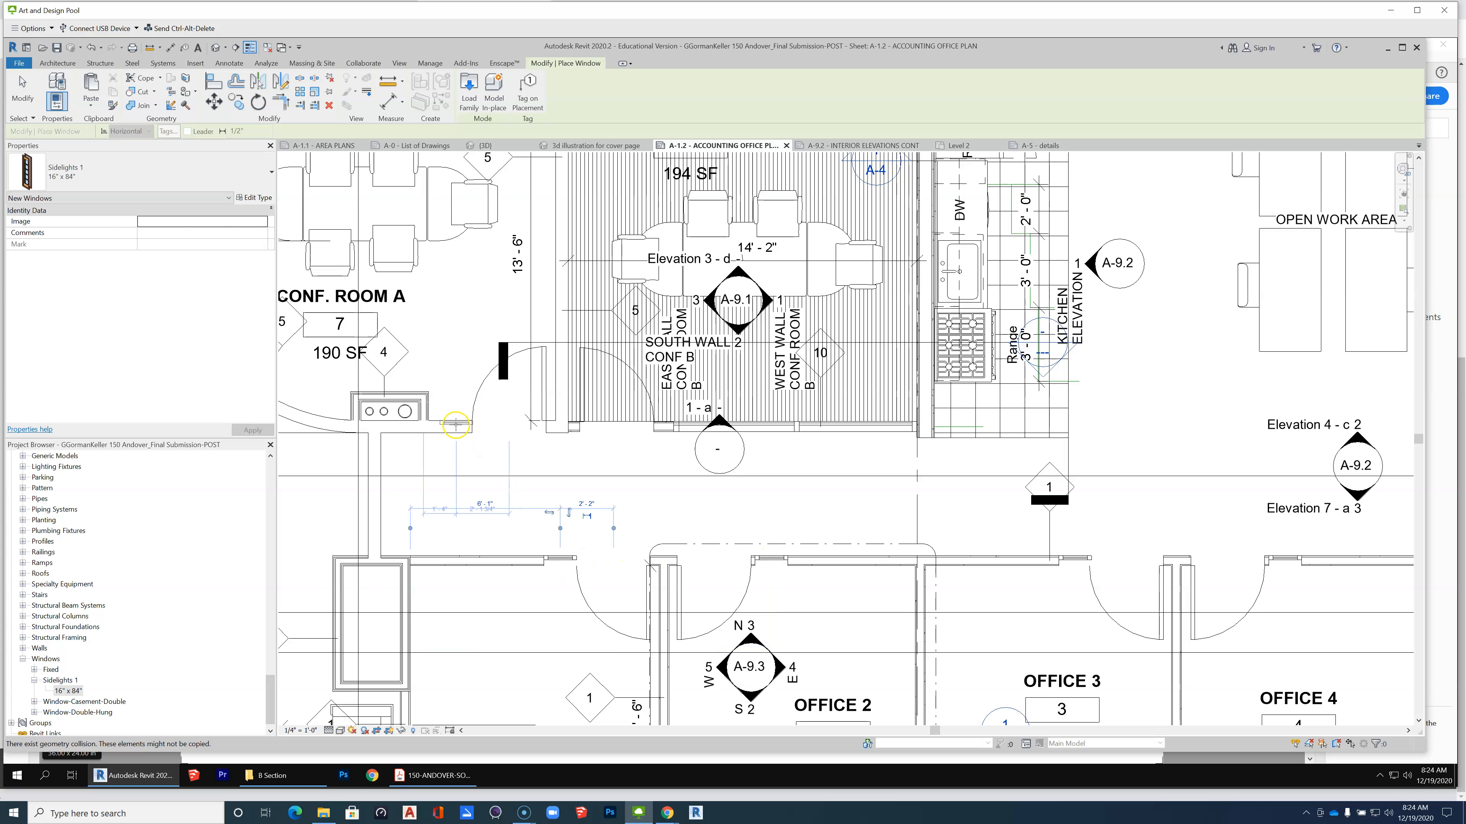
# Place 16" x 84" sidelights beside the Conference Room A door and the CEO office door.
pyautogui.scroll(-2, 437, 322)
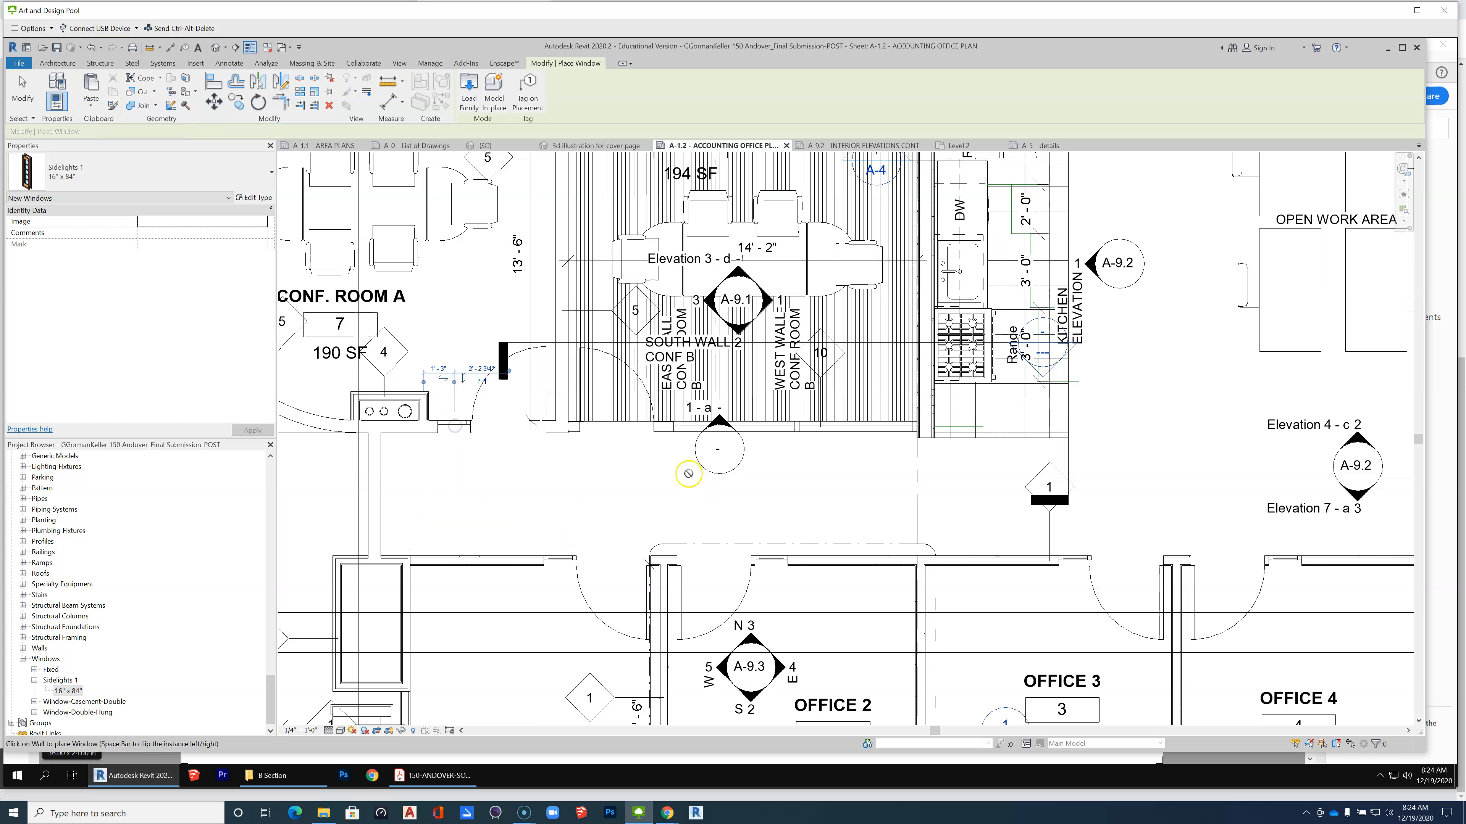
pyautogui.scroll(-2, 884, 442)
pyautogui.scroll(4, 971, 436)
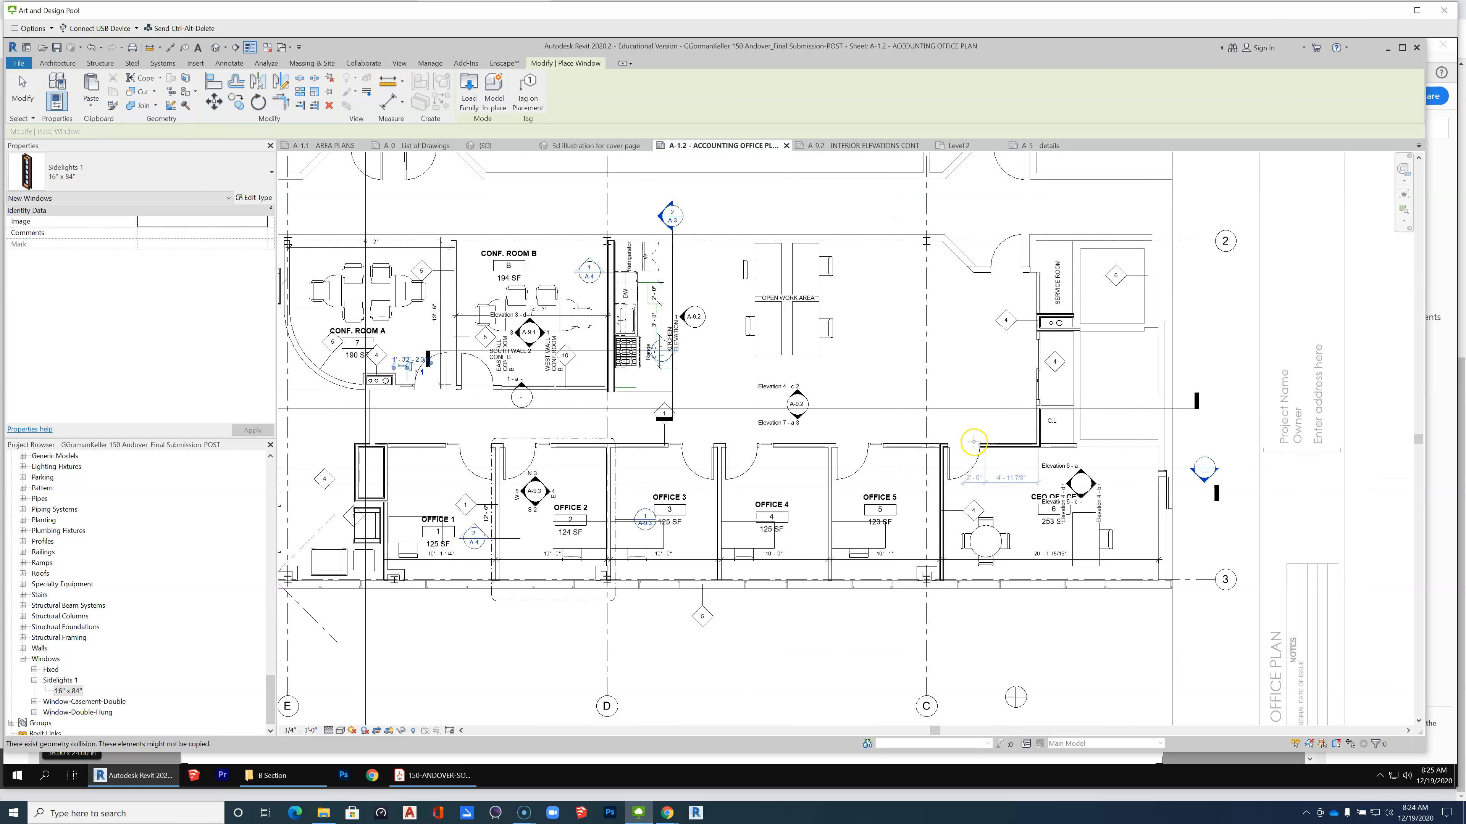
pyautogui.click(996, 449)
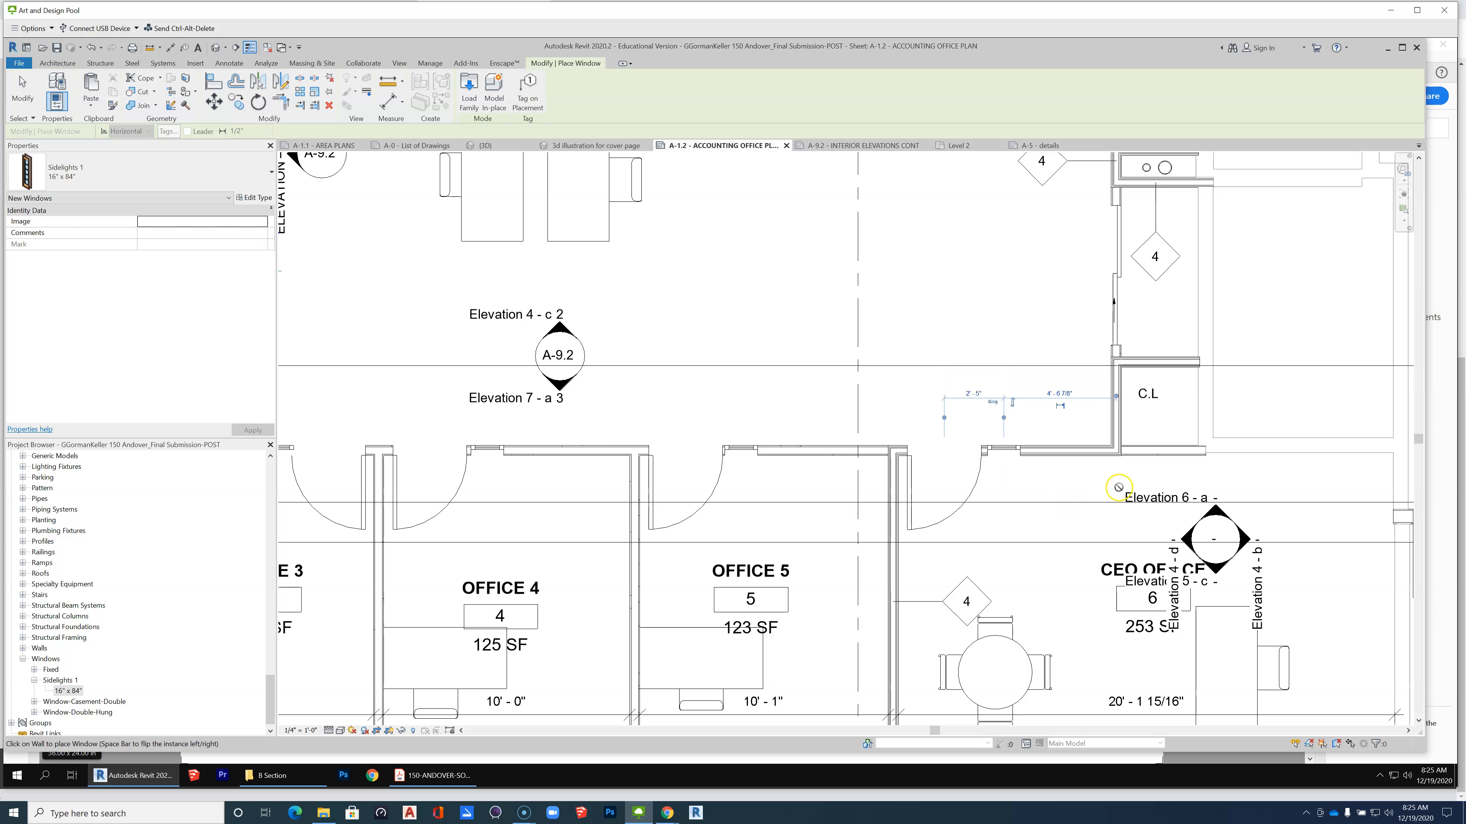
pyautogui.scroll(-2, 1125, 492)
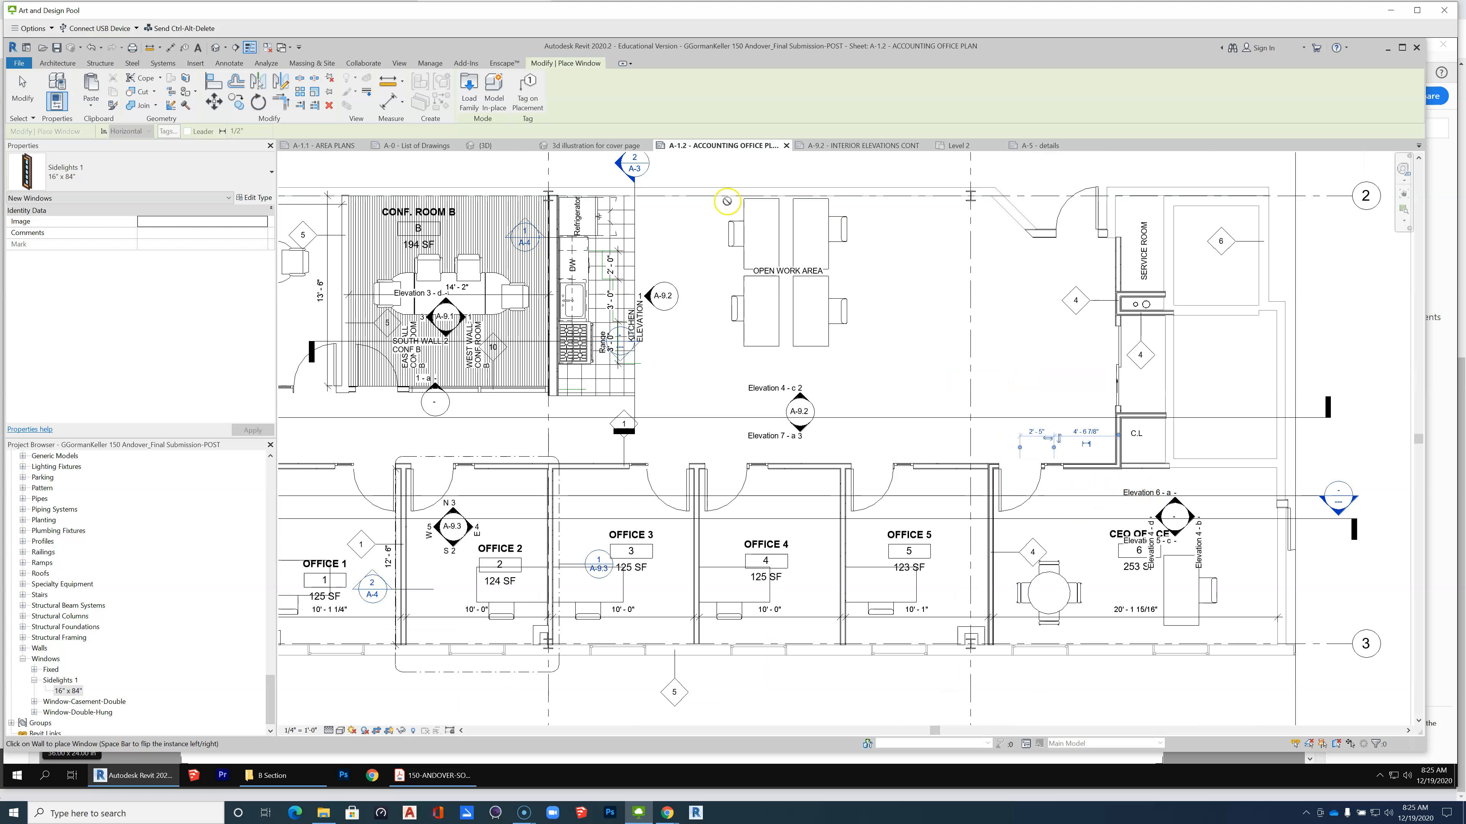
# On sheet A-9.2, activate Elevation 7 - a and align the sidelight just right of grid C with its door frame.
pyautogui.click(852, 146)
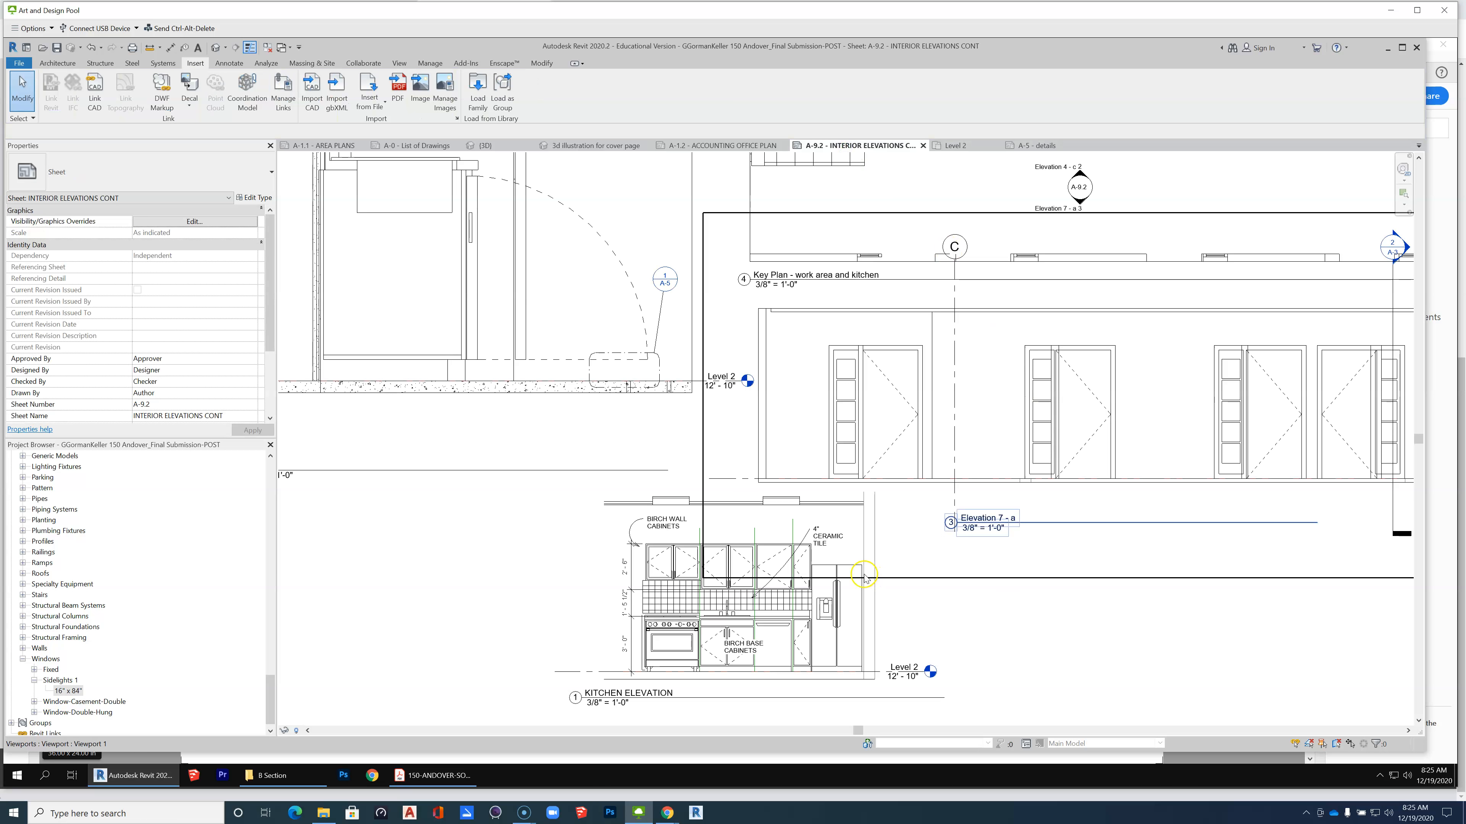
pyautogui.scroll(3, 1040, 386)
pyautogui.doubleClick(1040, 387)
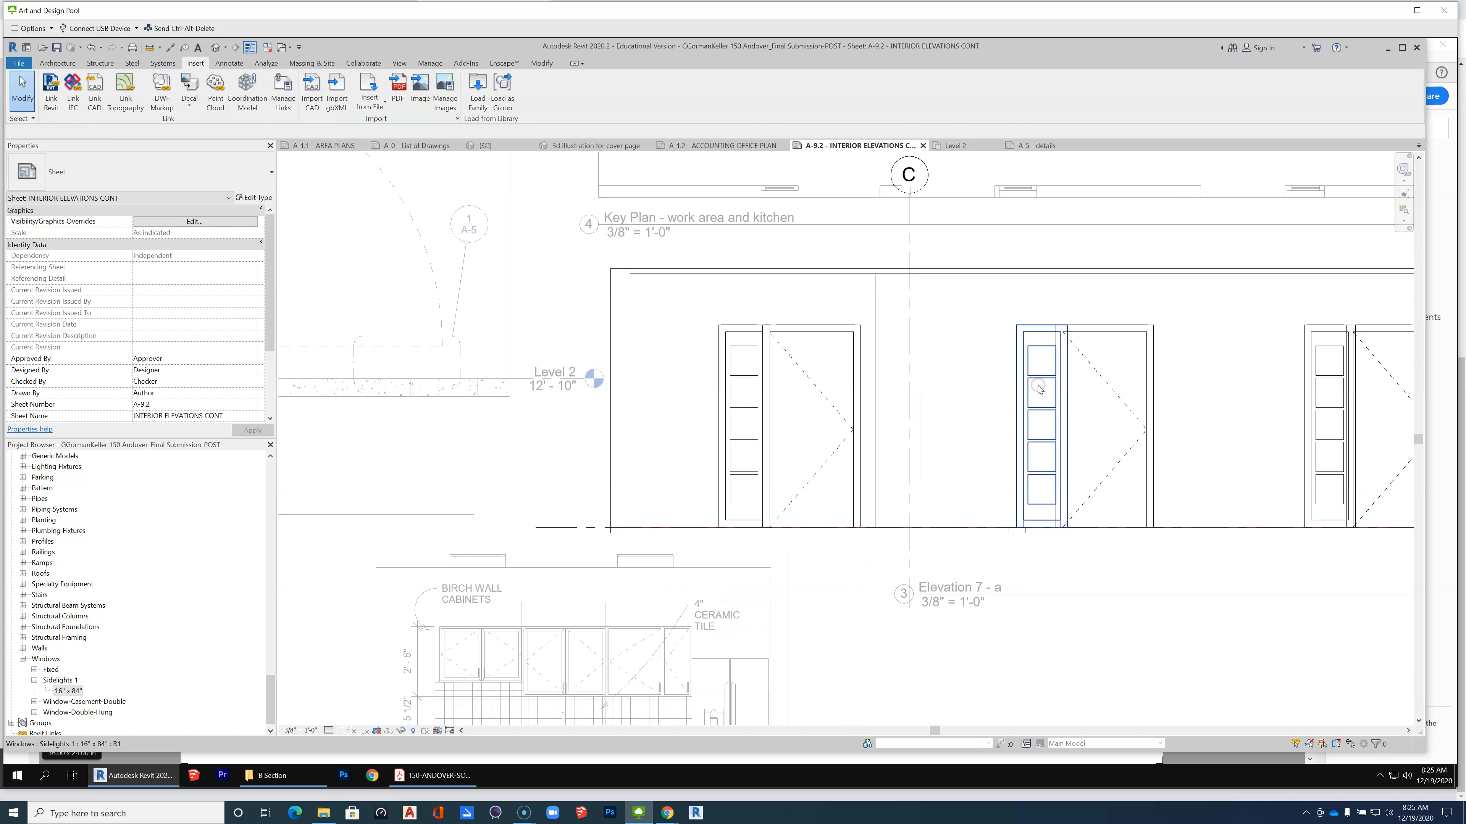
pyautogui.click(1038, 386)
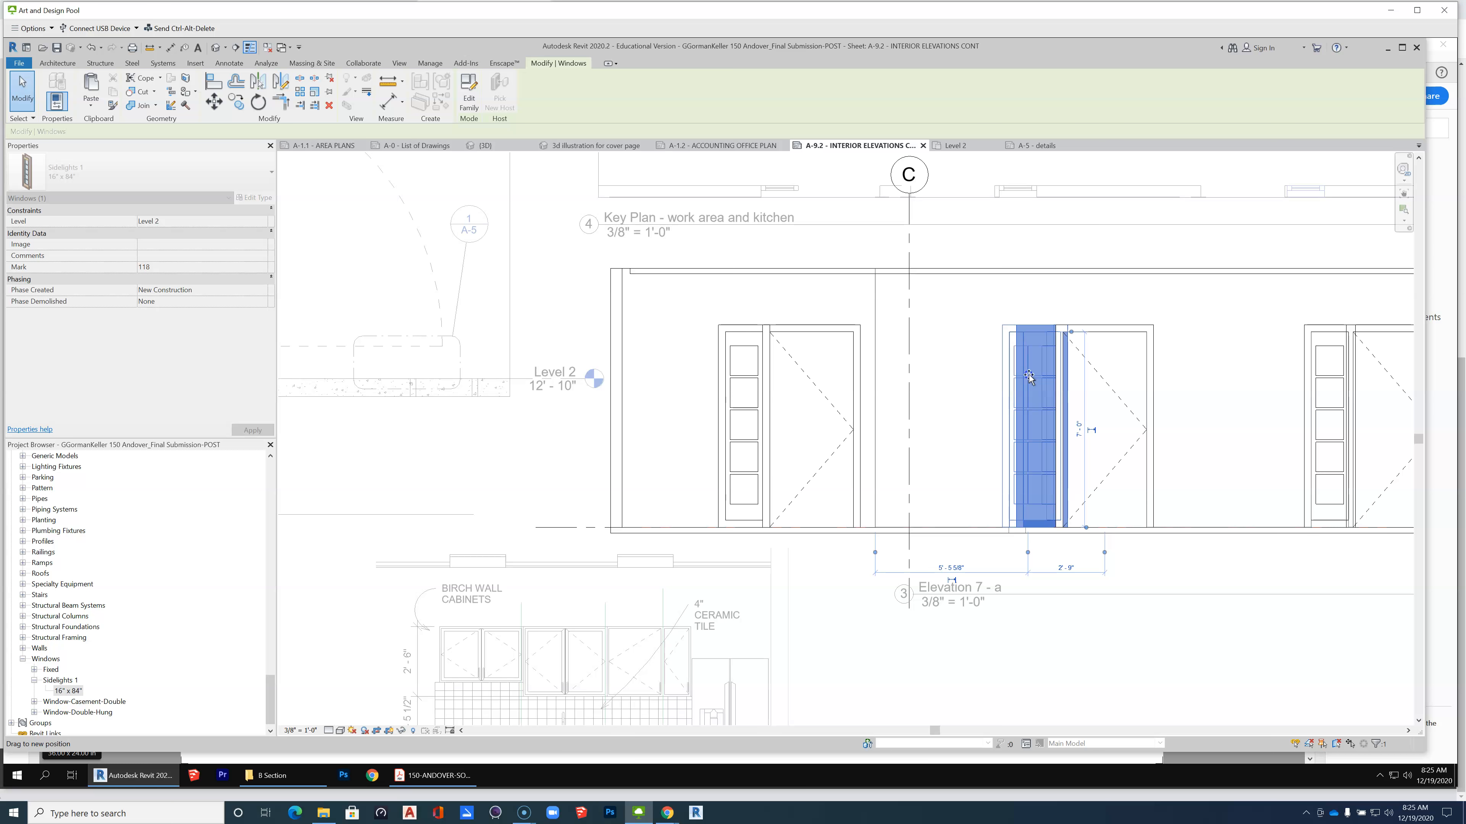
pyautogui.scroll(2, 1057, 399)
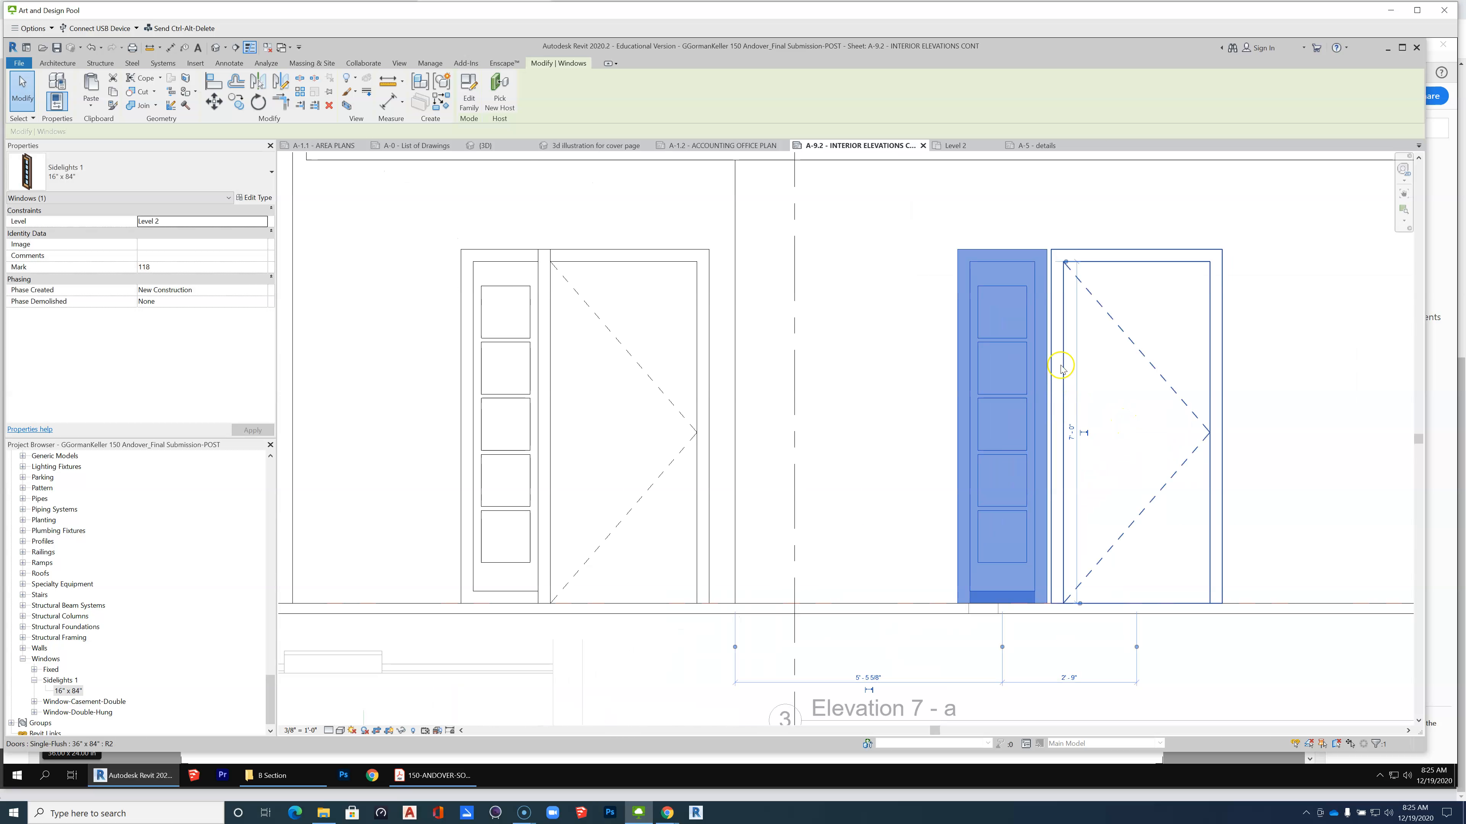
pyautogui.click(213, 82)
pyautogui.click(1053, 315)
pyautogui.click(1047, 439)
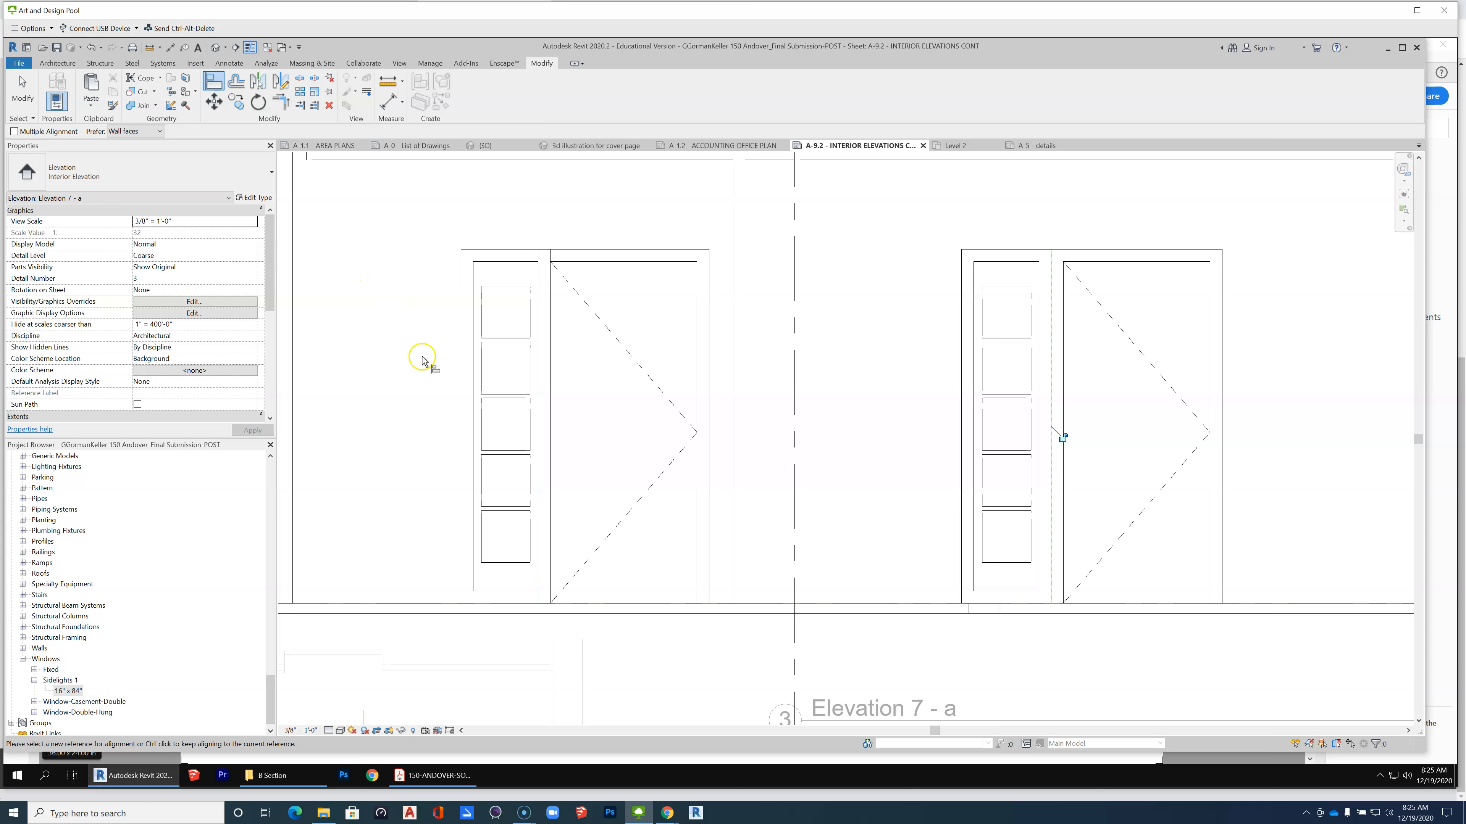
# Move the overlapping sidelight of the third door from the left in Elevation 7 - a flush against its door frame.
pyautogui.scroll(-3, 424, 362)
pyautogui.scroll(4, 1024, 305)
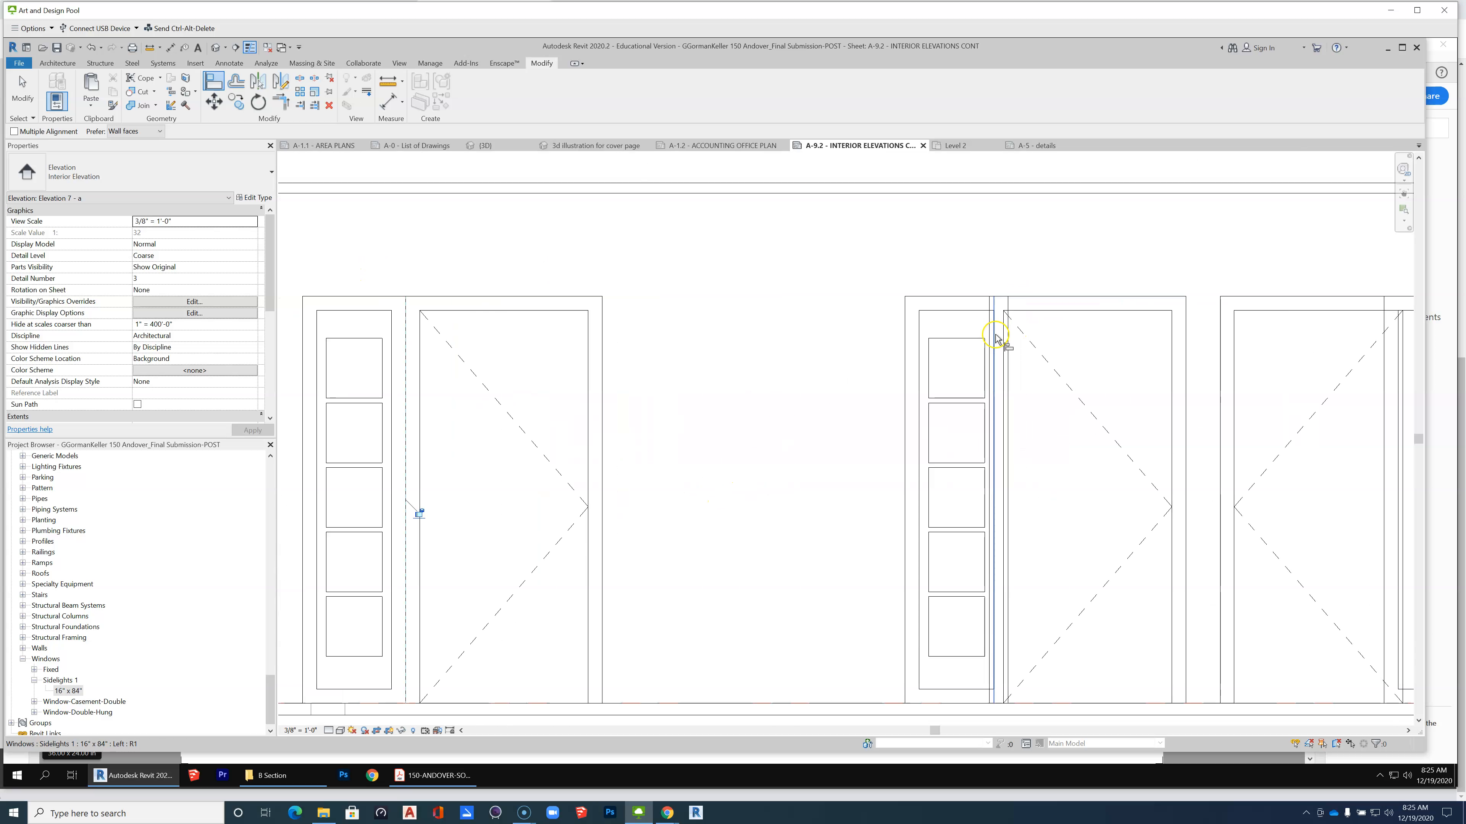
pyautogui.click(22, 88)
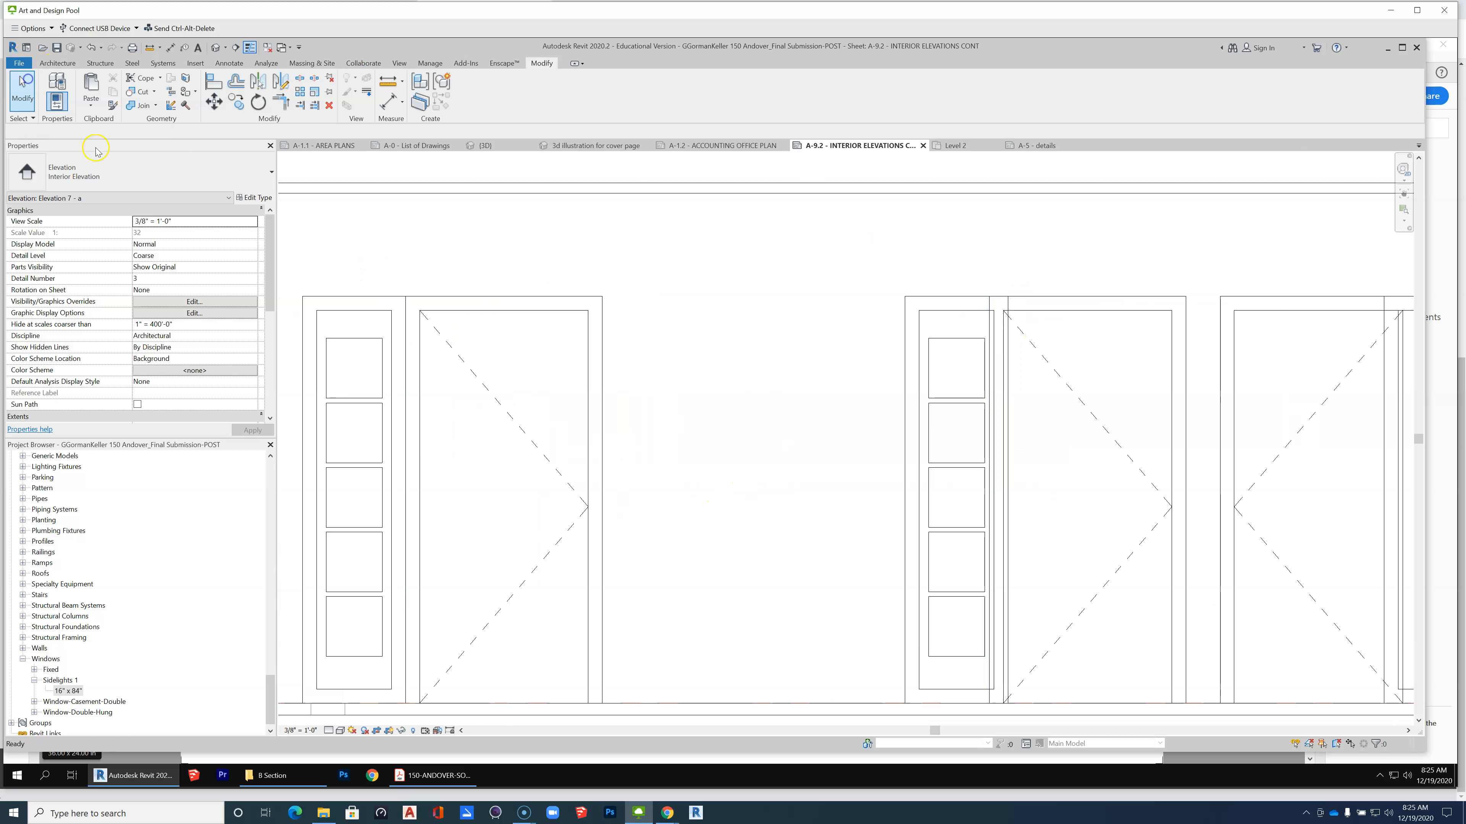
pyautogui.click(938, 314)
pyautogui.scroll(1, 991, 347)
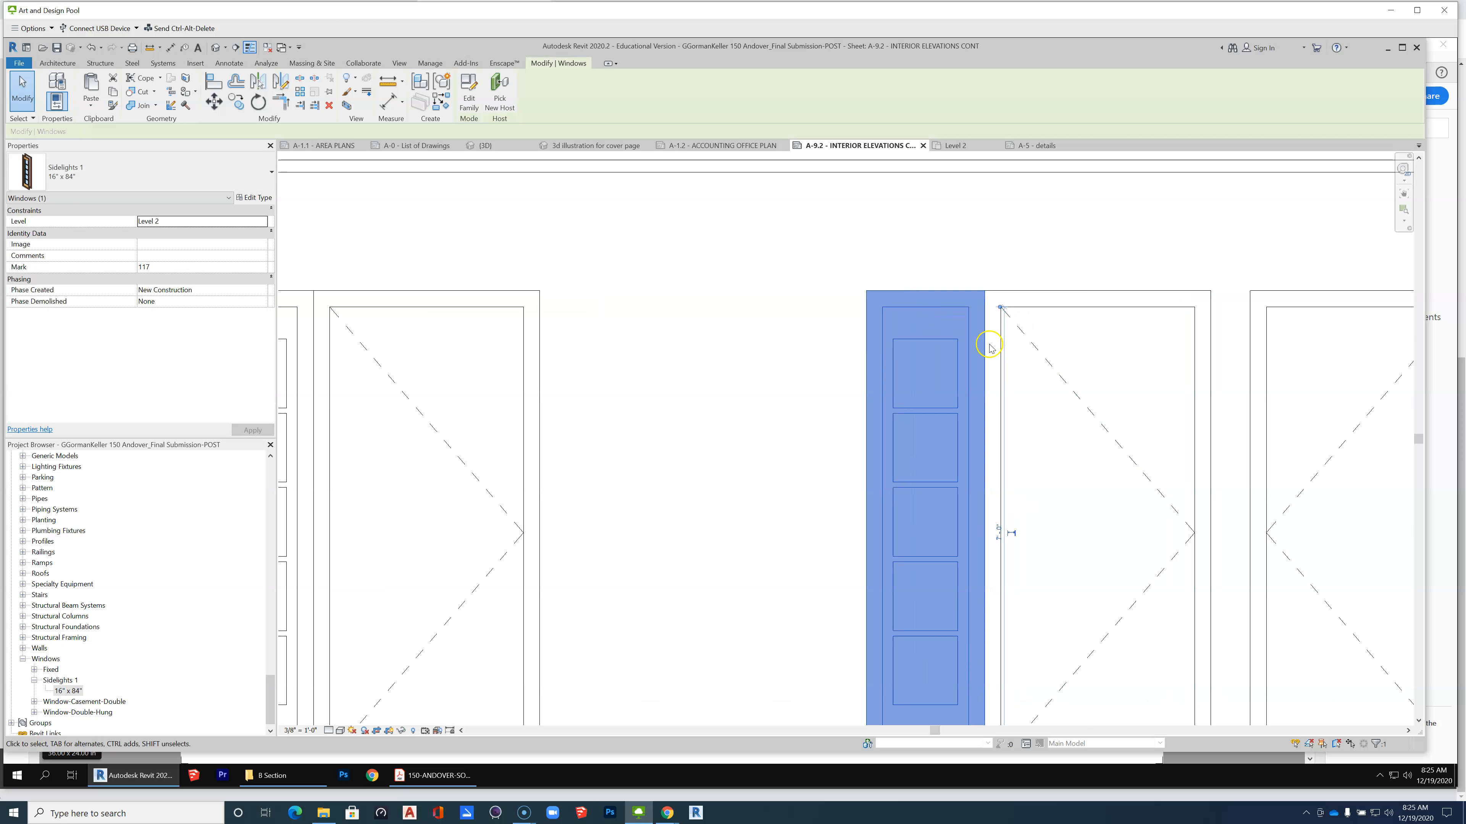
pyautogui.scroll(-1, 603, 341)
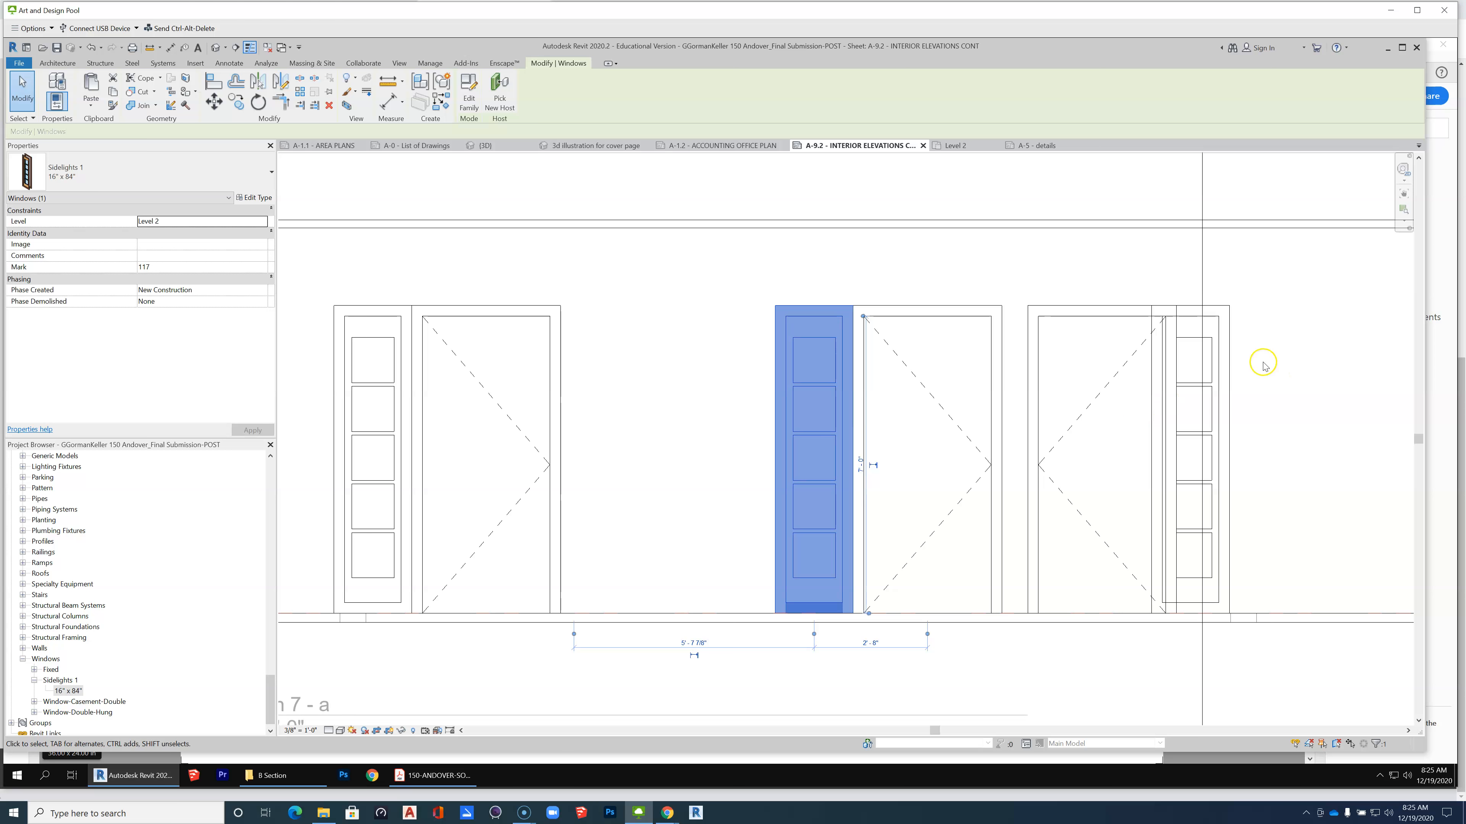
# Move the rightmost sidelight in Elevation 7 - a flush against its door frame and check the row of doors.
pyautogui.click(1222, 375)
pyautogui.moveTo(1240, 376); pyautogui.dragTo(1303, 426)
pyautogui.click(1303, 427)
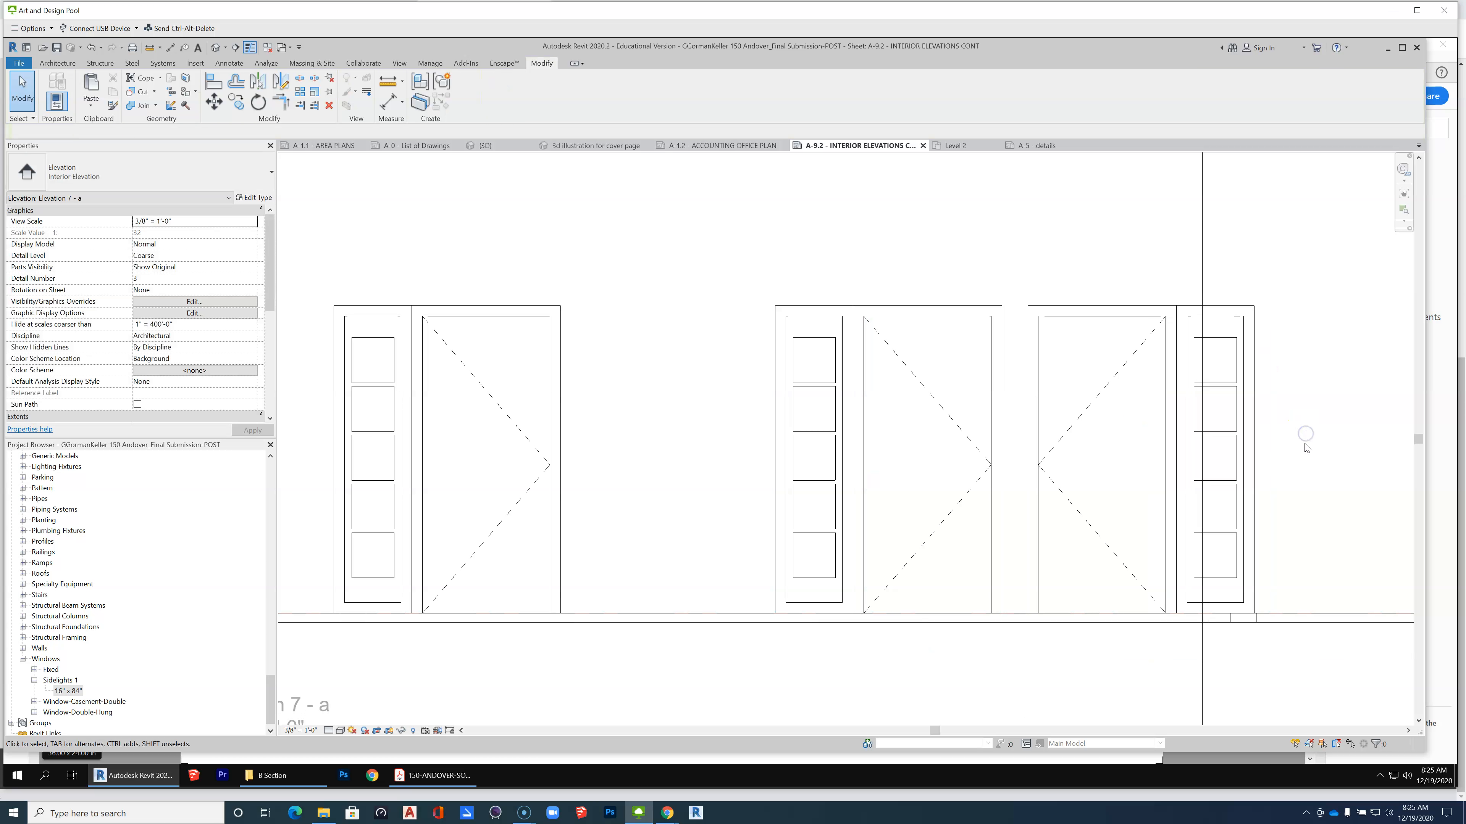
pyautogui.scroll(-3, 1299, 445)
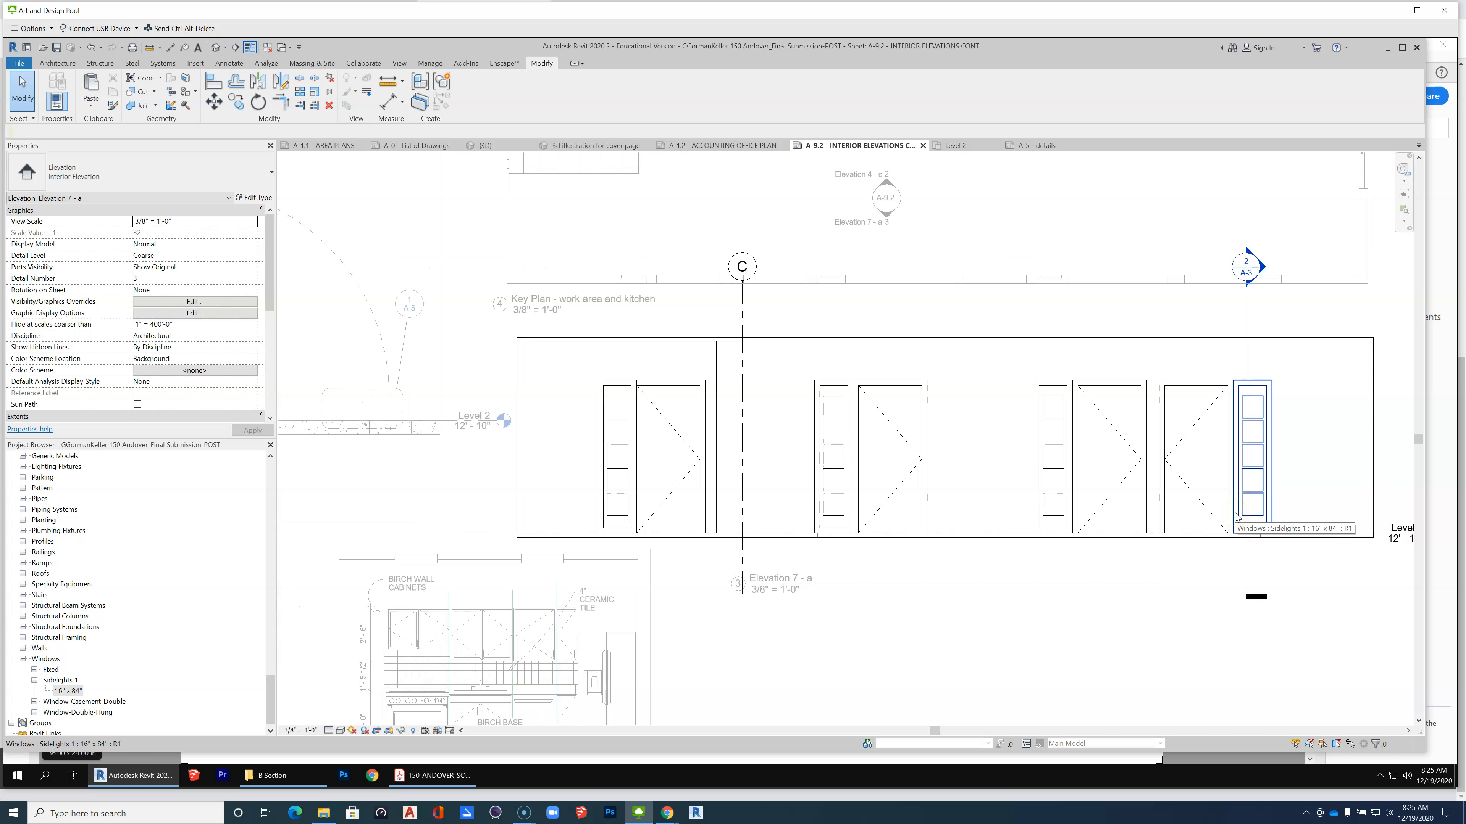
pyautogui.scroll(2, 1236, 516)
pyautogui.scroll(1, 1119, 600)
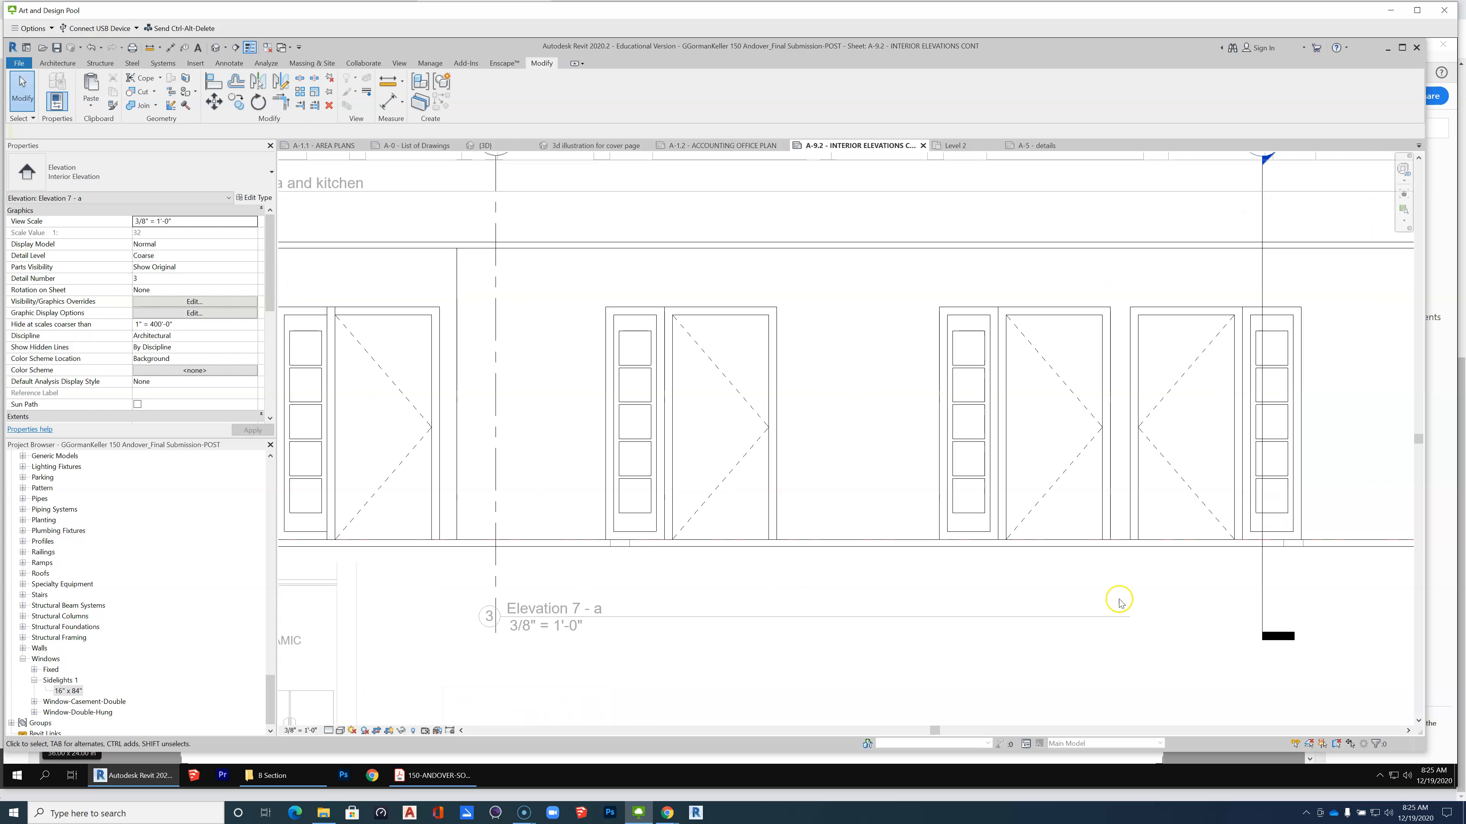
pyautogui.scroll(-2, 1119, 600)
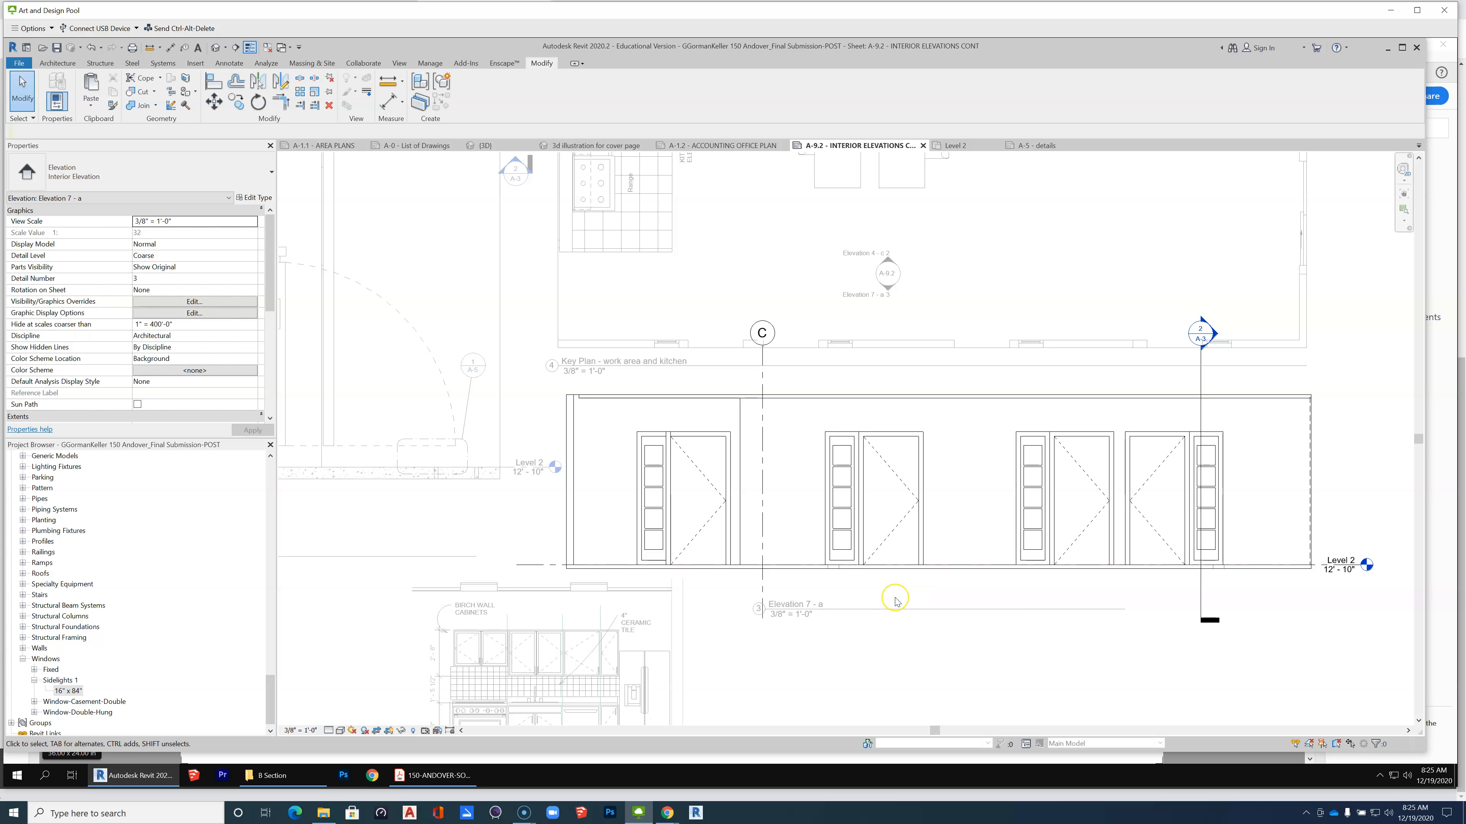
pyautogui.scroll(1, 962, 516)
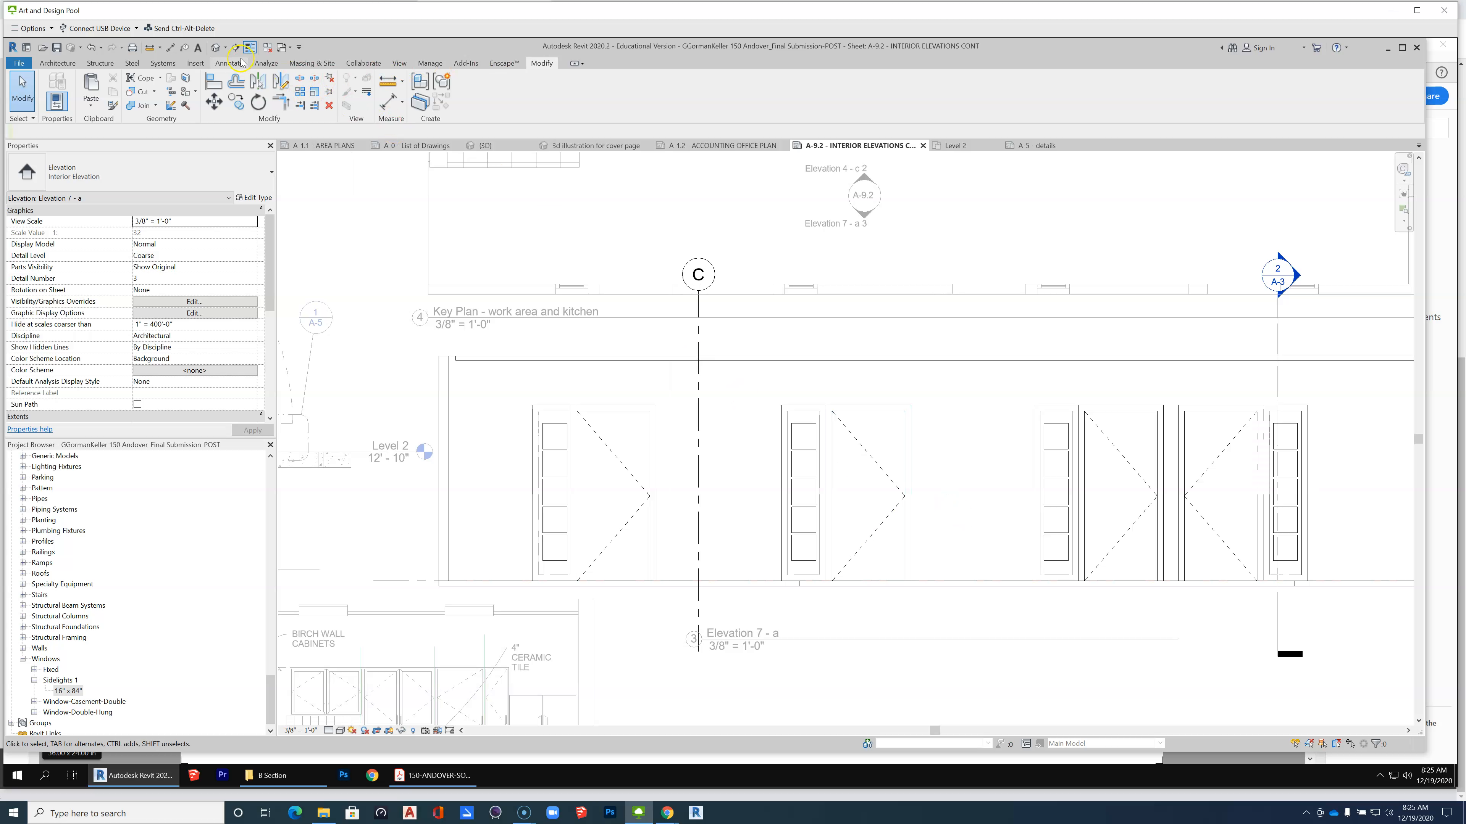
# Place a 3/32" Arial text note with a curved leader on the wall between the second and third doors in Elevation 7 - a.
pyautogui.click(230, 63)
pyautogui.click(496, 95)
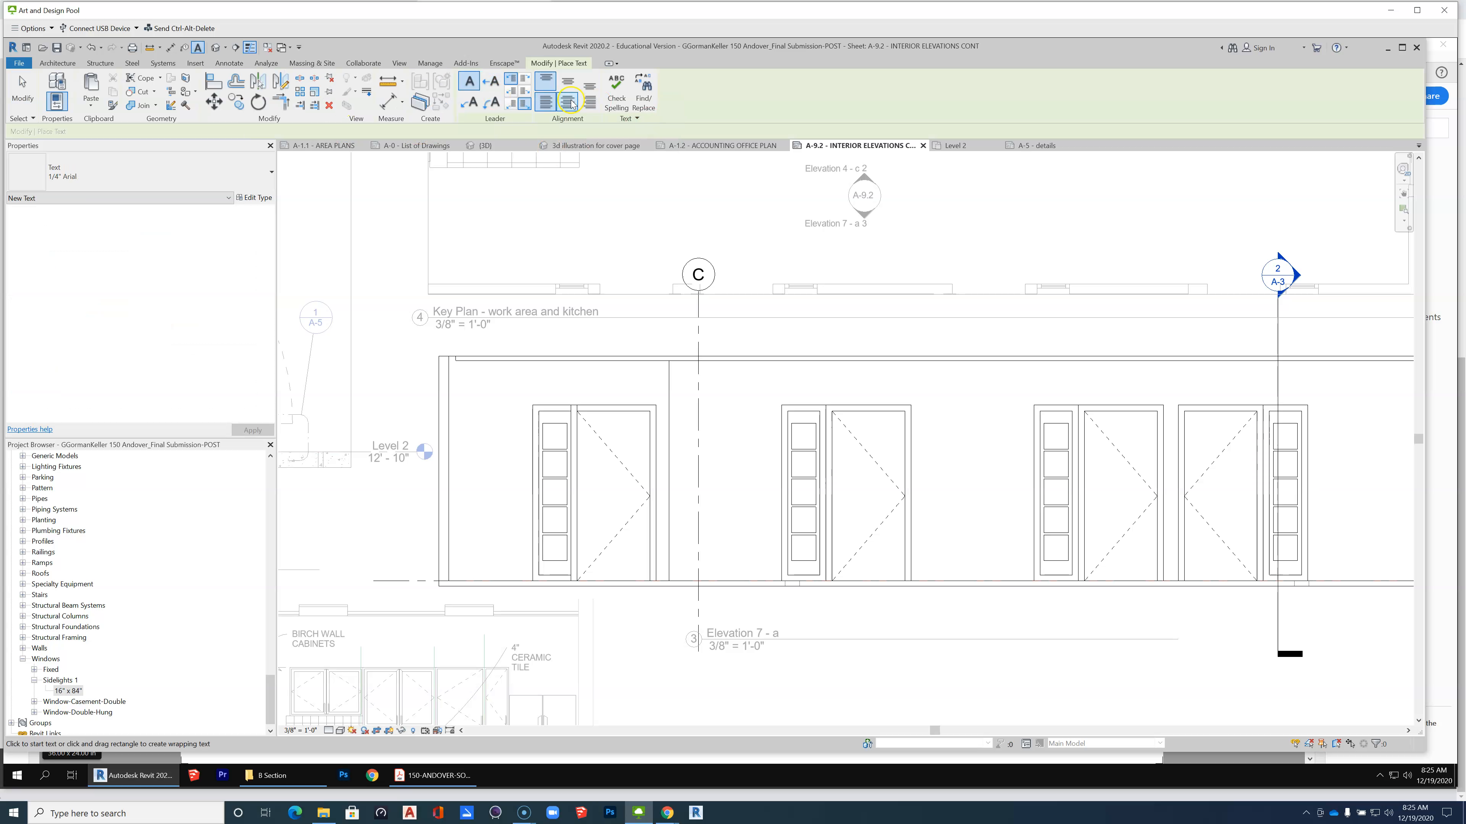
pyautogui.click(492, 102)
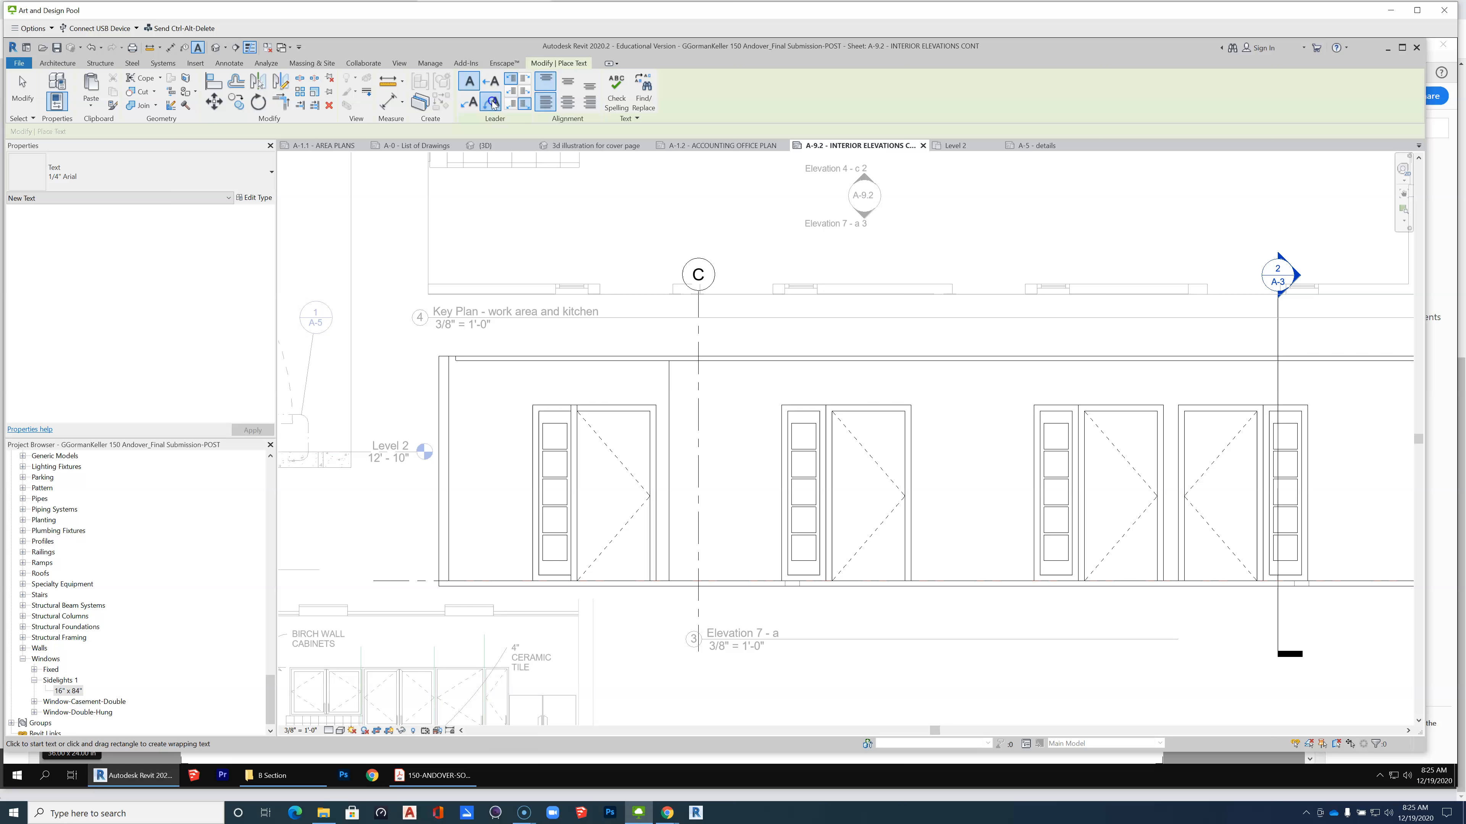
pyautogui.click(161, 174)
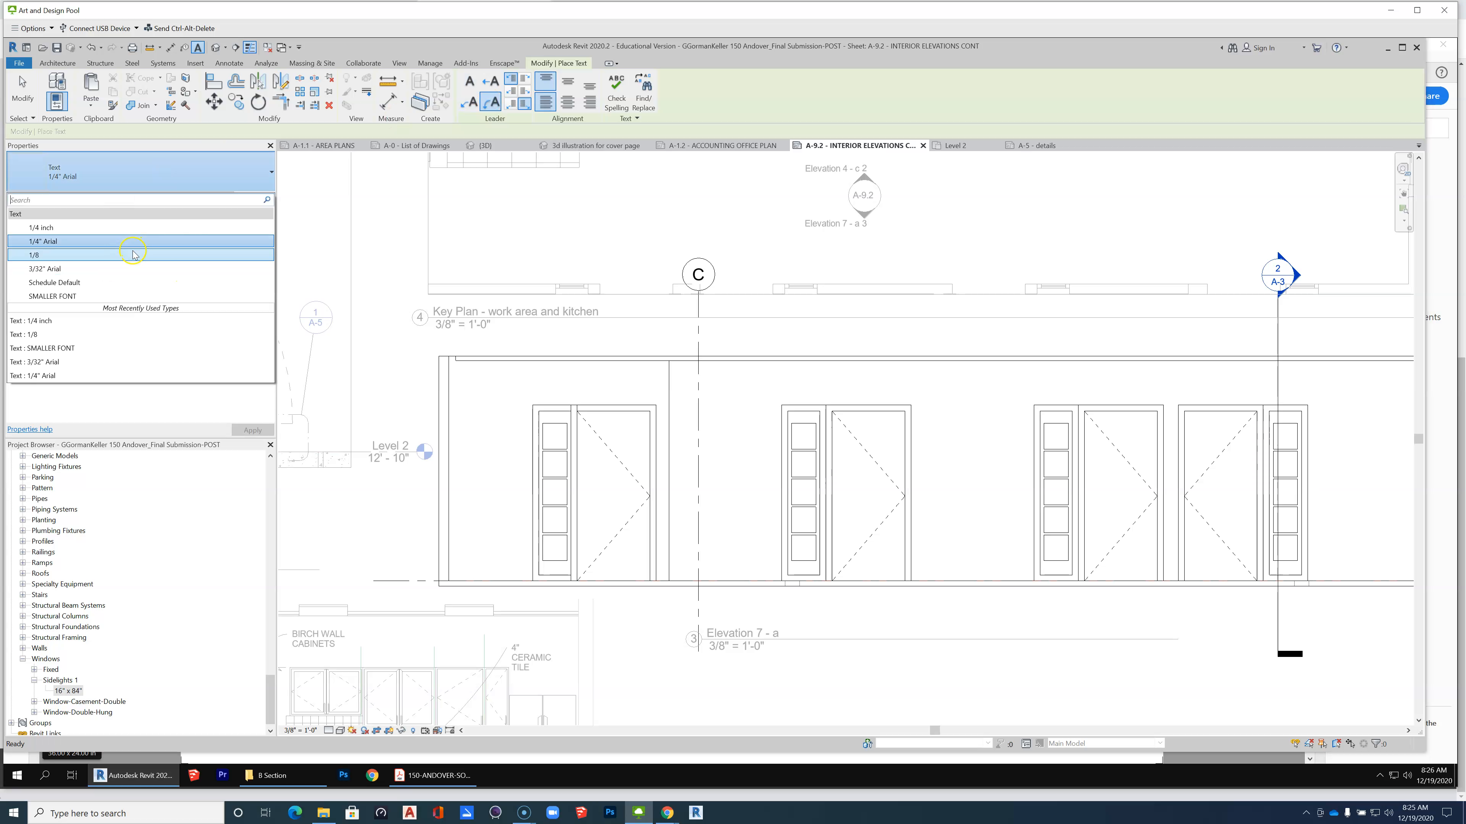
pyautogui.click(131, 269)
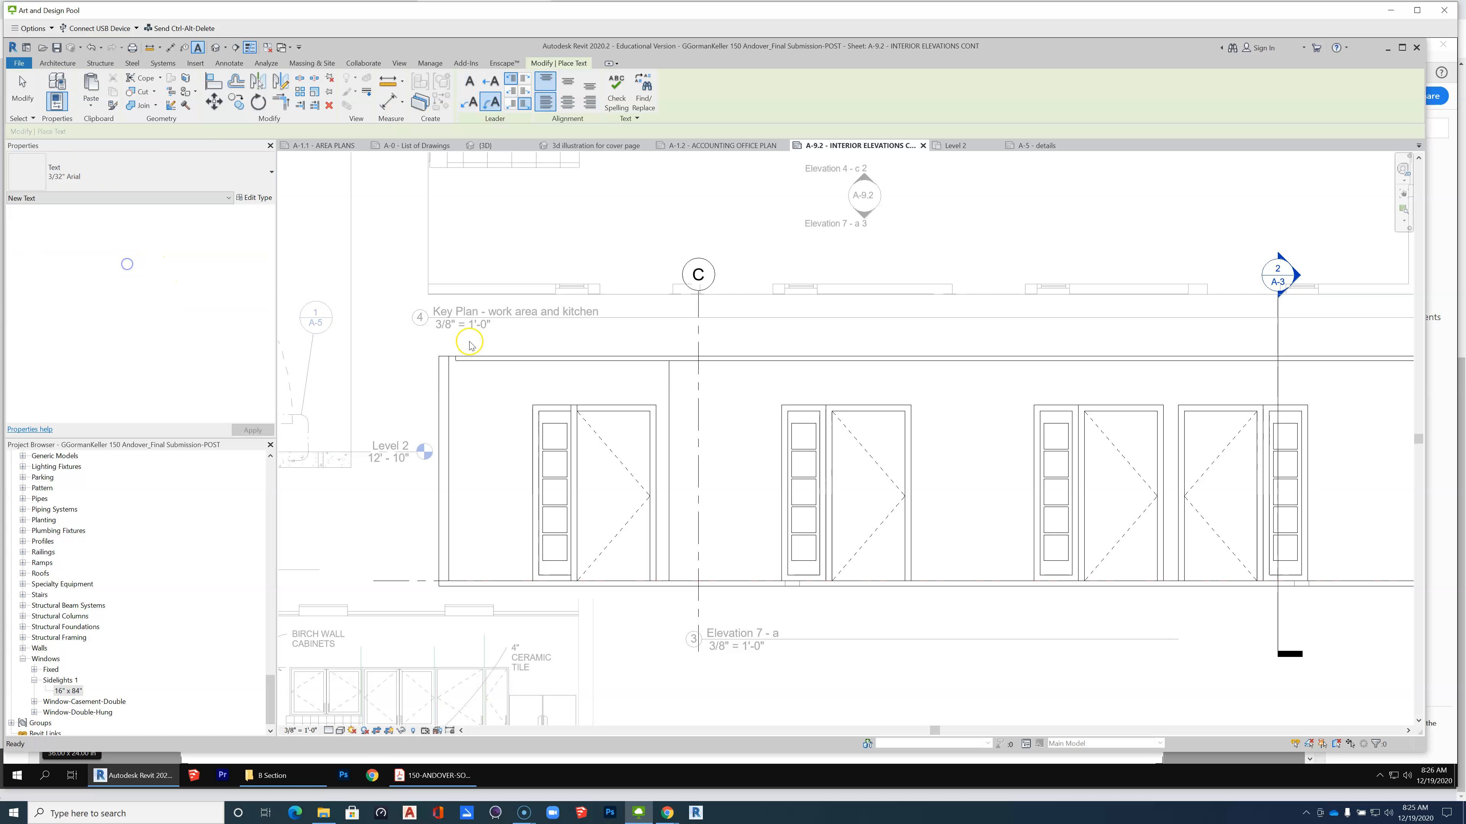
pyautogui.click(947, 458)
pyautogui.click(967, 441)
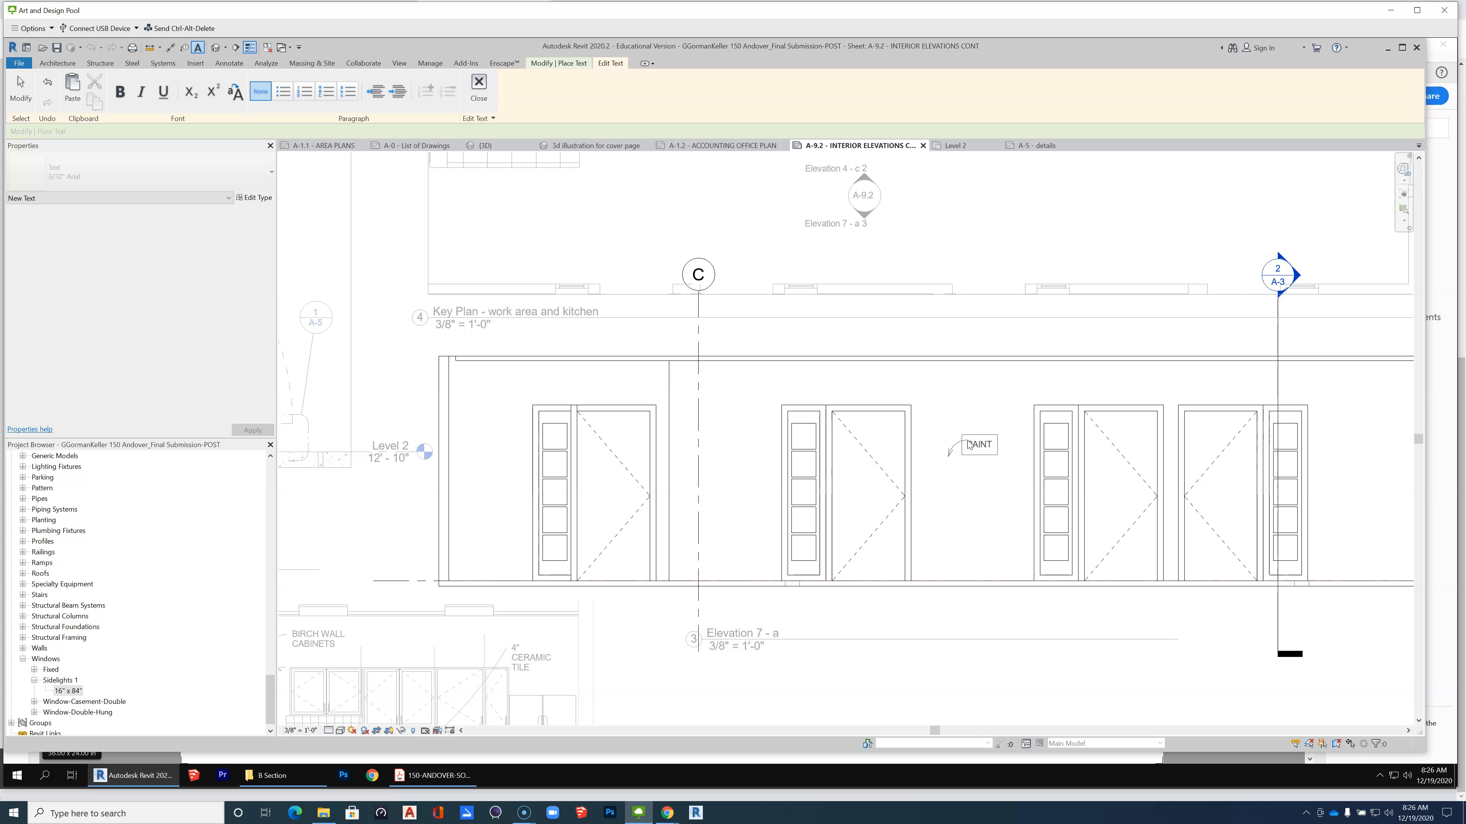
# Write PRIME + 2 COATS PAINT AS SCHEDULED in the new text note and finish editing it.
pyautogui.write('PAINT W/')
pyautogui.press('BackSpace')
pyautogui.press('BackSpace')
pyautogui.press('BackSpace')
pyautogui.press('BackSpace')
pyautogui.press('BackSpace')
pyautogui.press('BackSpace')
pyautogui.press('BackSpace')
pyautogui.press('BackSpace')
pyautogui.press('BackSpace')
pyautogui.press('BackSpace')
pyautogui.press('BackSpace')
pyautogui.press('BackSpace')
pyautogui.press('BackSpace')
pyautogui.press('BackSpace')
pyautogui.press('BackSpace')
pyautogui.write('PAINT')
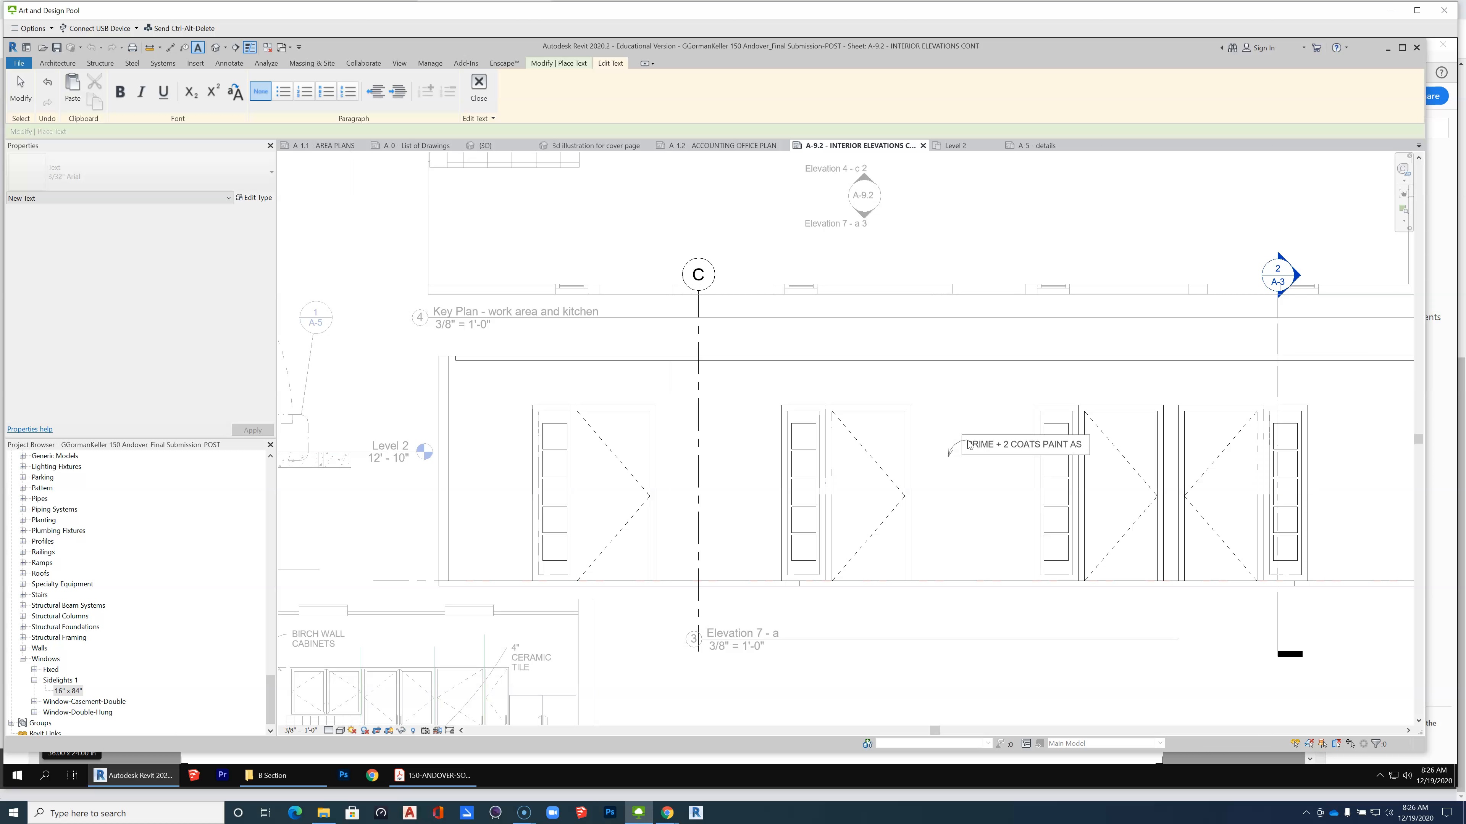
pyautogui.write('ULED')
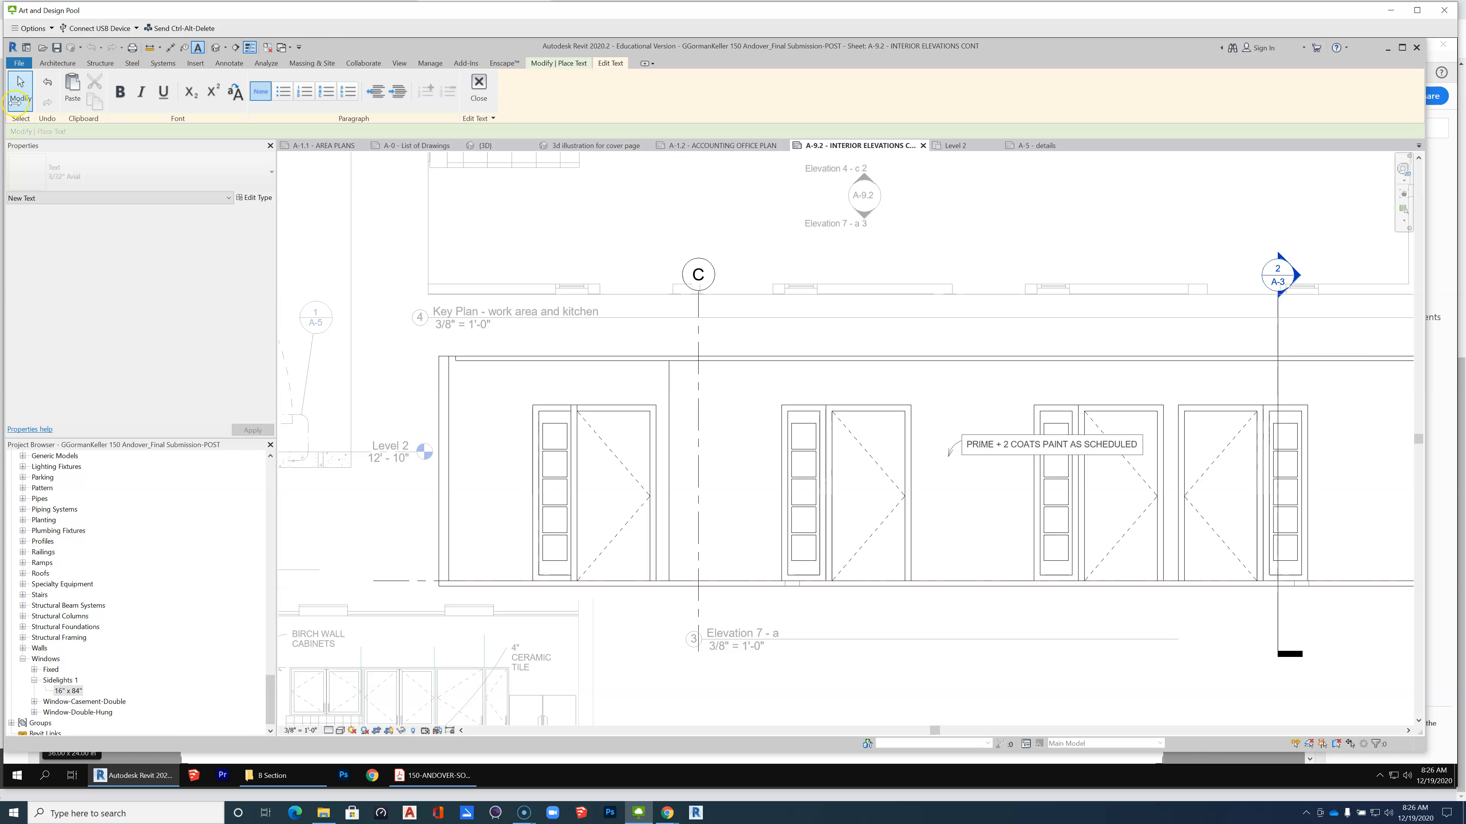
pyautogui.click(20, 87)
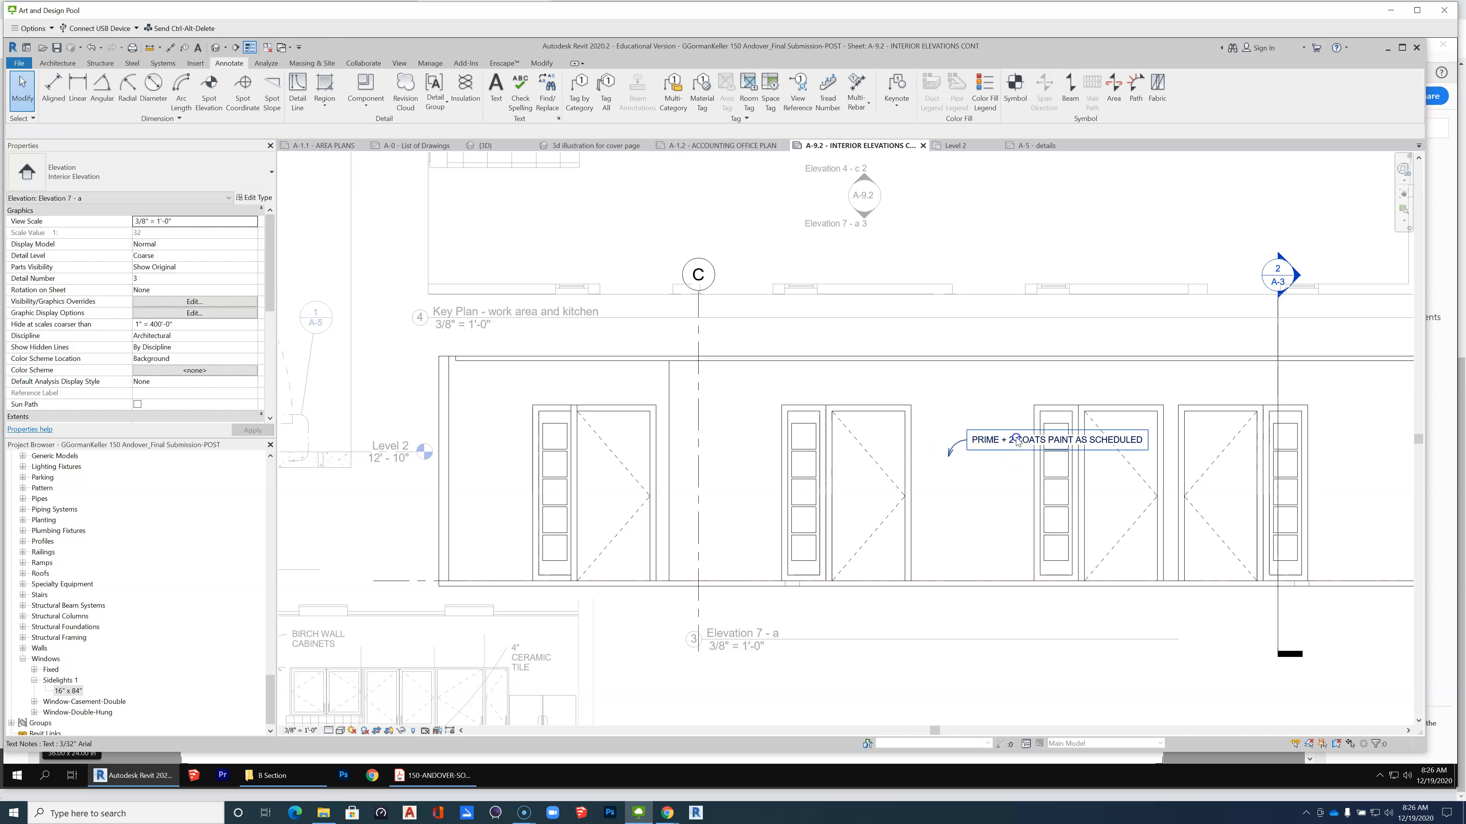
# Narrow the paint note to three lines, fit it between the second and third doors, and point its leader at the wall there.
pyautogui.moveTo(1017, 445); pyautogui.dragTo(965, 467)
pyautogui.moveTo(1096, 462); pyautogui.dragTo(1008, 474)
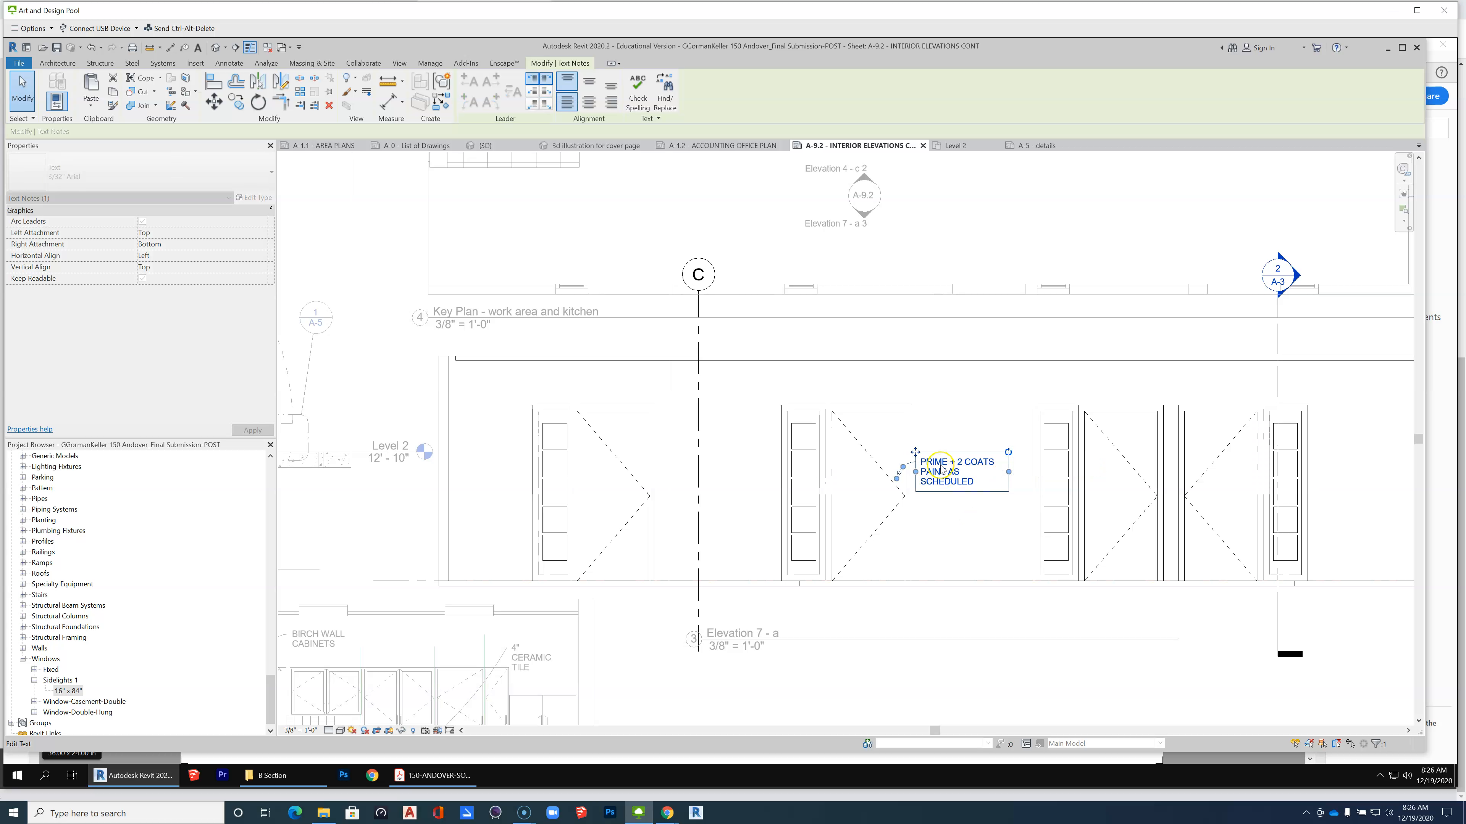
pyautogui.moveTo(916, 453)
pyautogui.mouseDown()
pyautogui.moveTo(947, 462)
pyautogui.moveTo(934, 438)
pyautogui.mouseUp()
pyautogui.moveTo(894, 482); pyautogui.dragTo(926, 480)
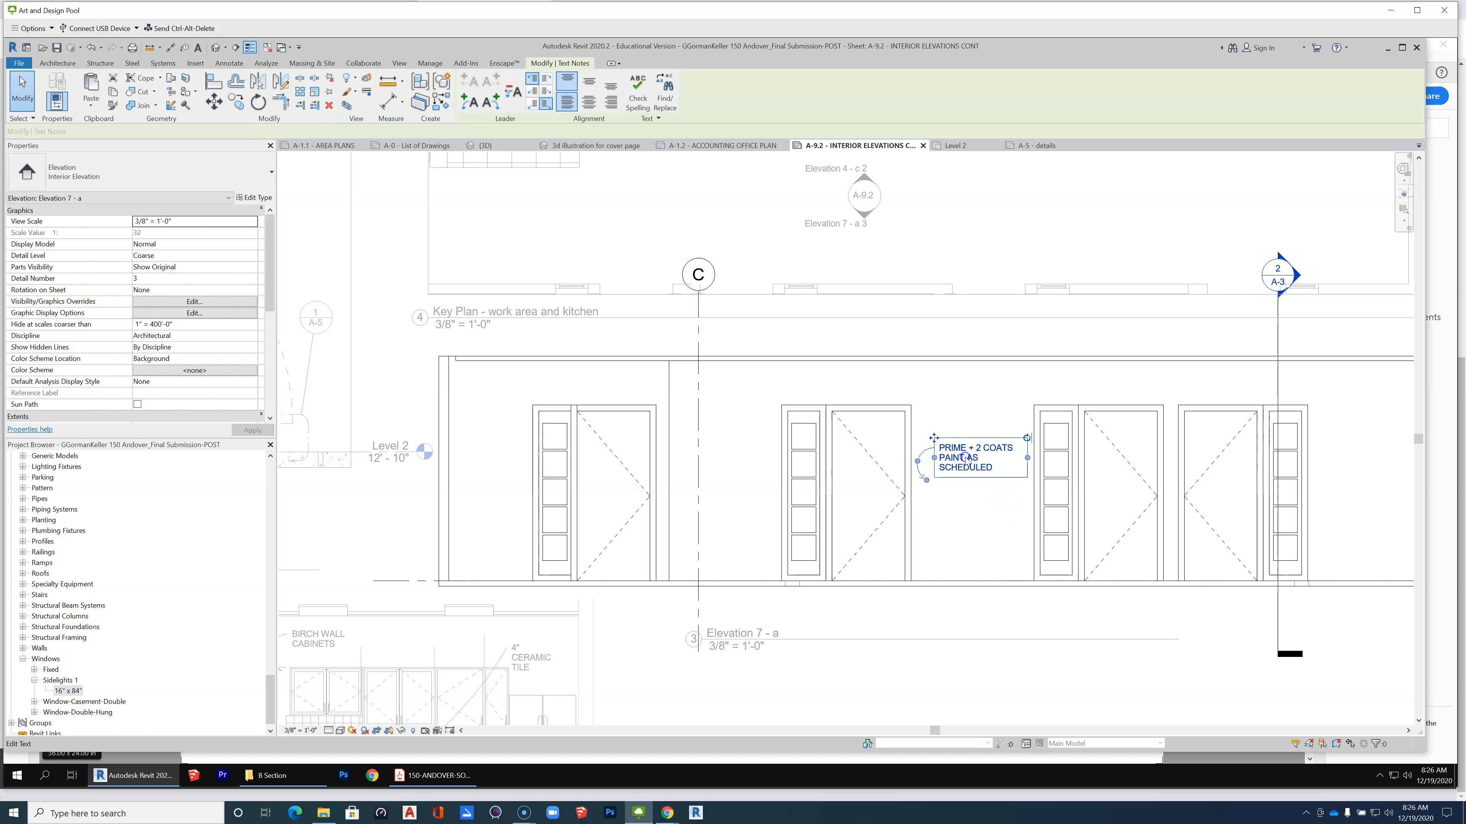
# Add a right-side arc leader to the paint note, point it at the wall above the third door's sidelight, and move the note up.
pyautogui.click(495, 99)
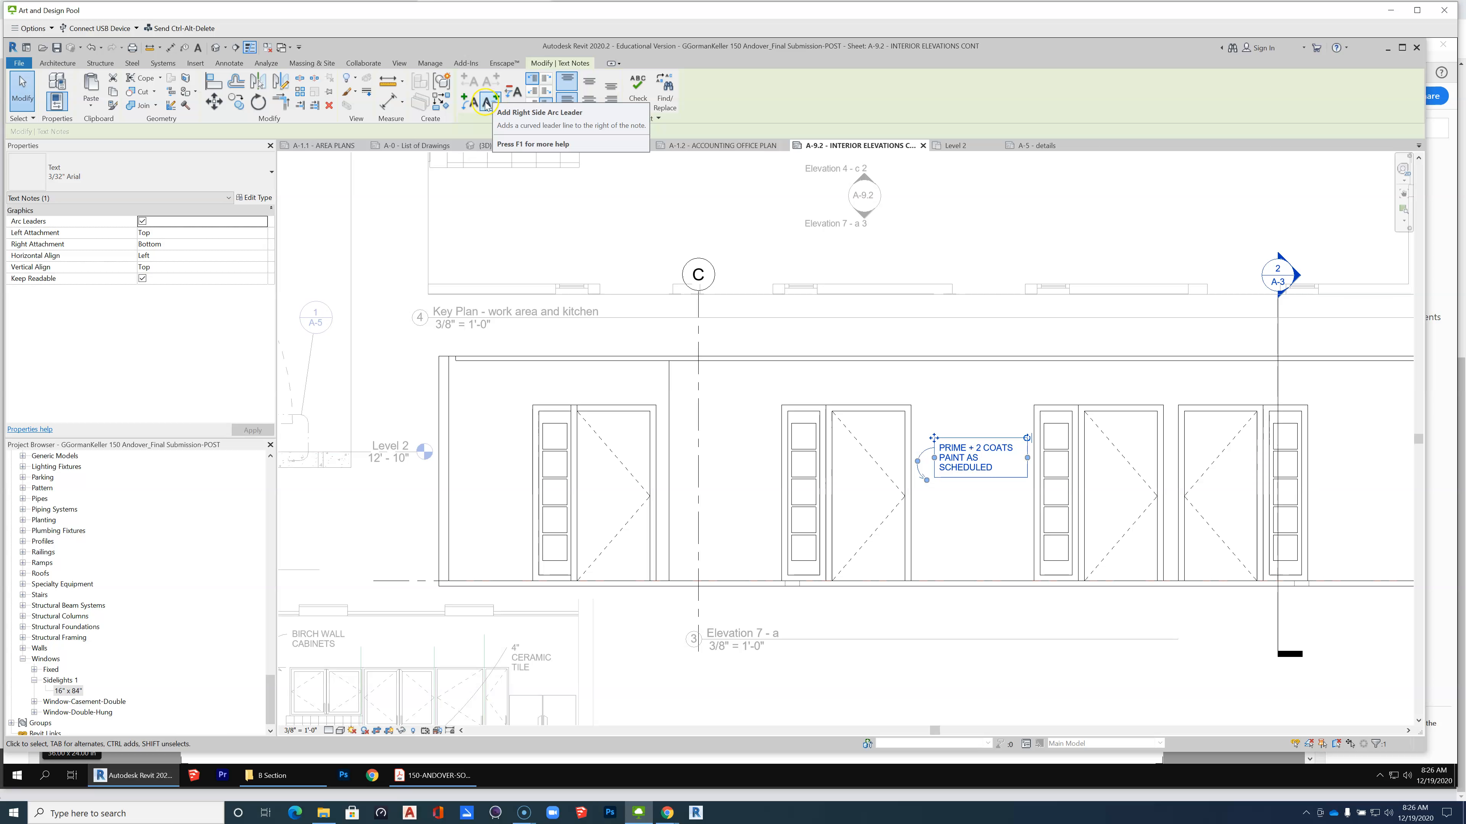
pyautogui.click(491, 107)
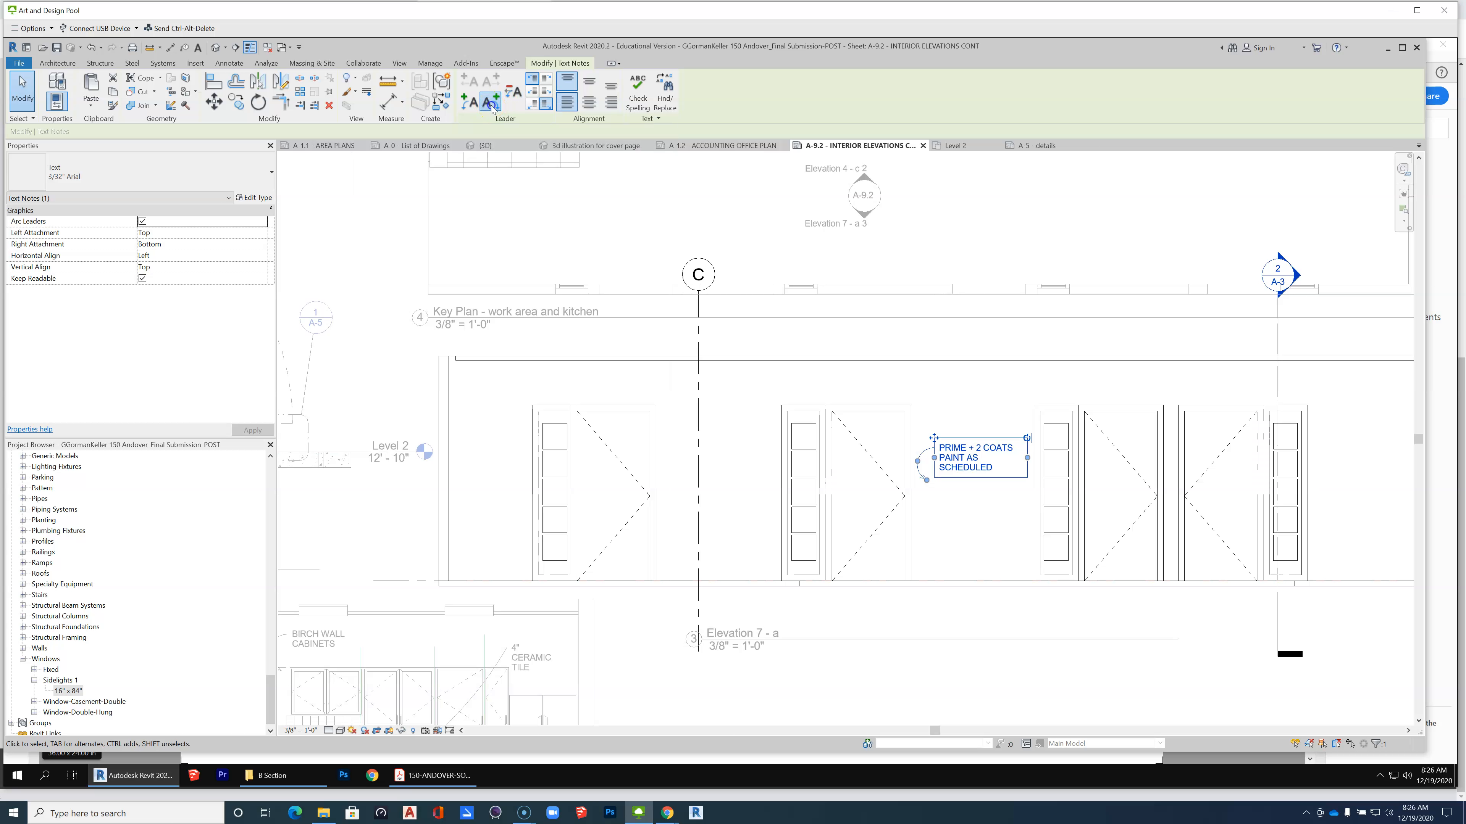
pyautogui.moveTo(1092, 474); pyautogui.dragTo(1032, 383)
pyautogui.scroll(2, 979, 475)
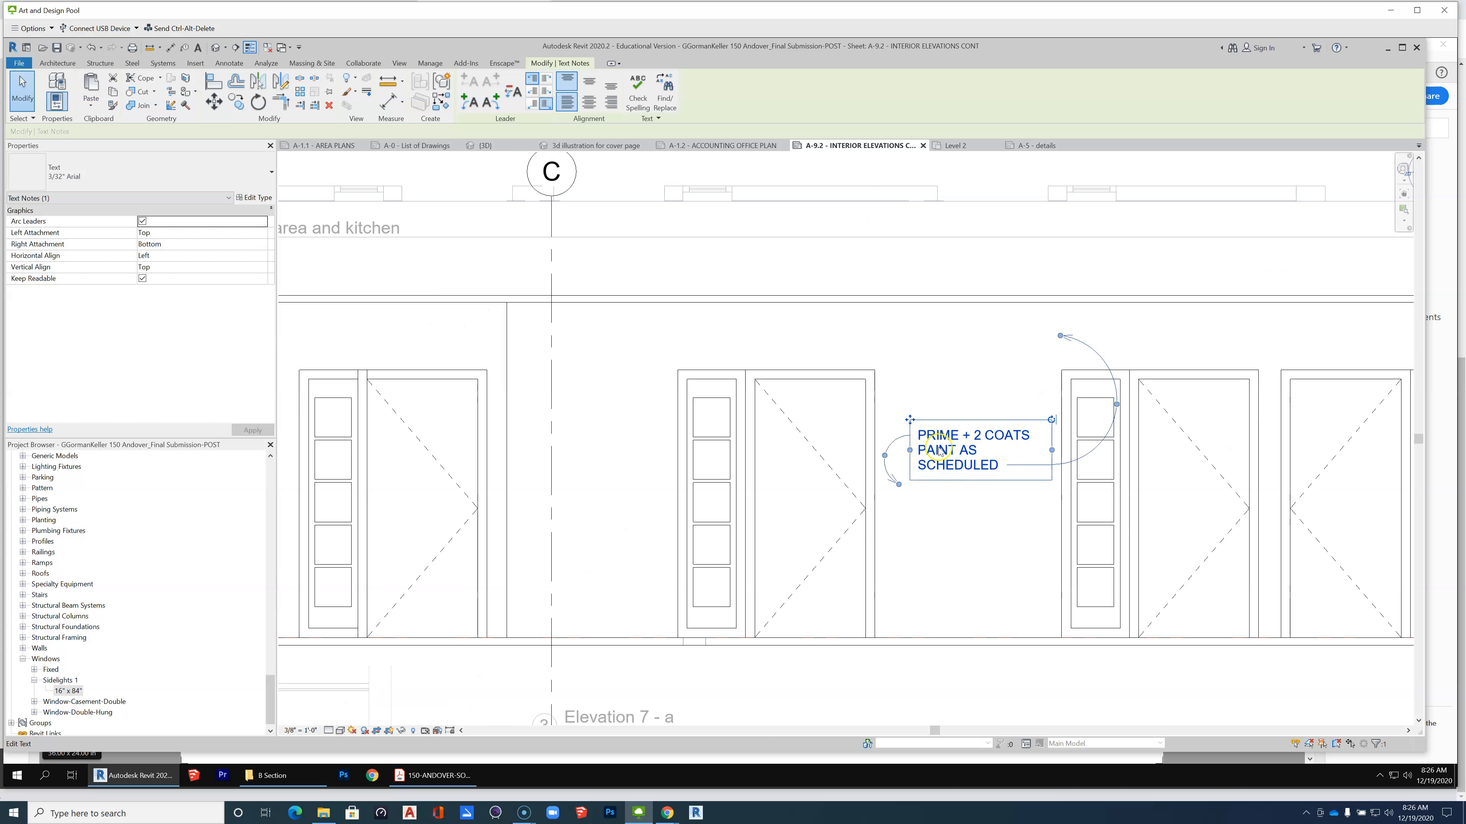
pyautogui.keyDown('ctrl'); pyautogui.moveTo(911, 425); pyautogui.dragTo(907, 339); pyautogui.keyUp('ctrl')
pyautogui.click(991, 439)
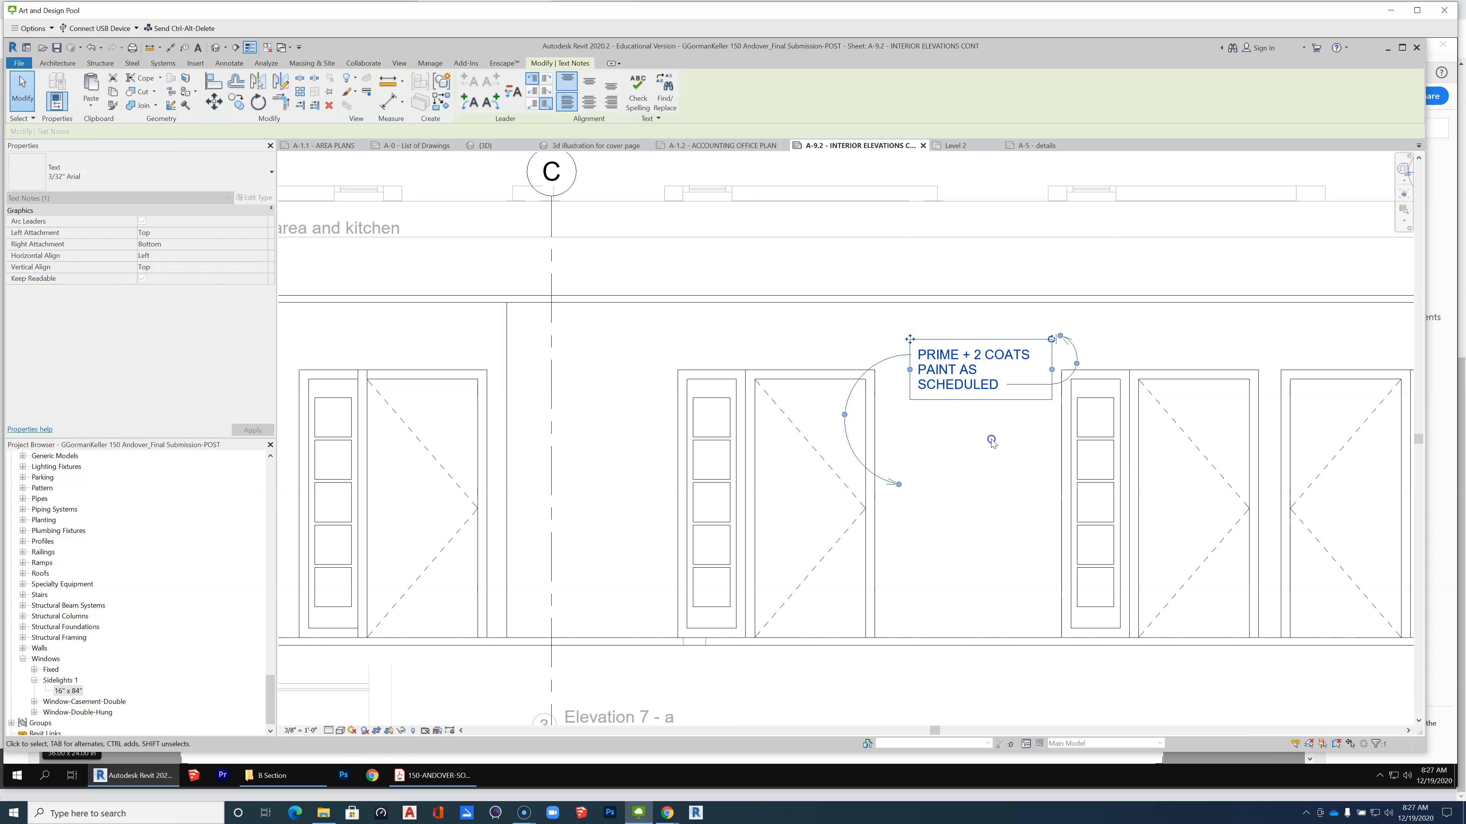
pyautogui.click(1072, 347)
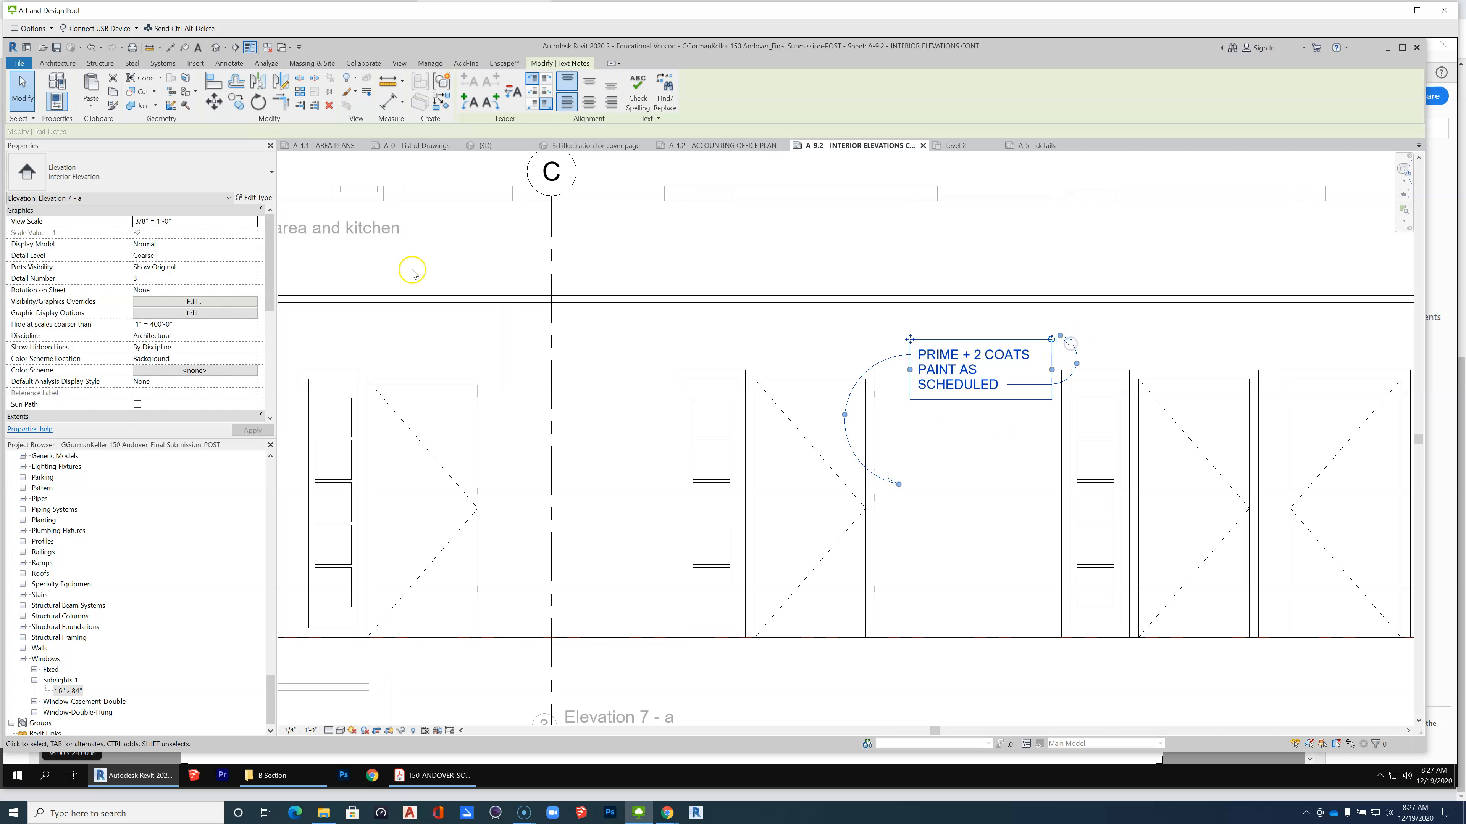
# Set the leader arrowhead of the 3/32" Arial text type to Arrow Filled 15 Degree.
pyautogui.click(257, 197)
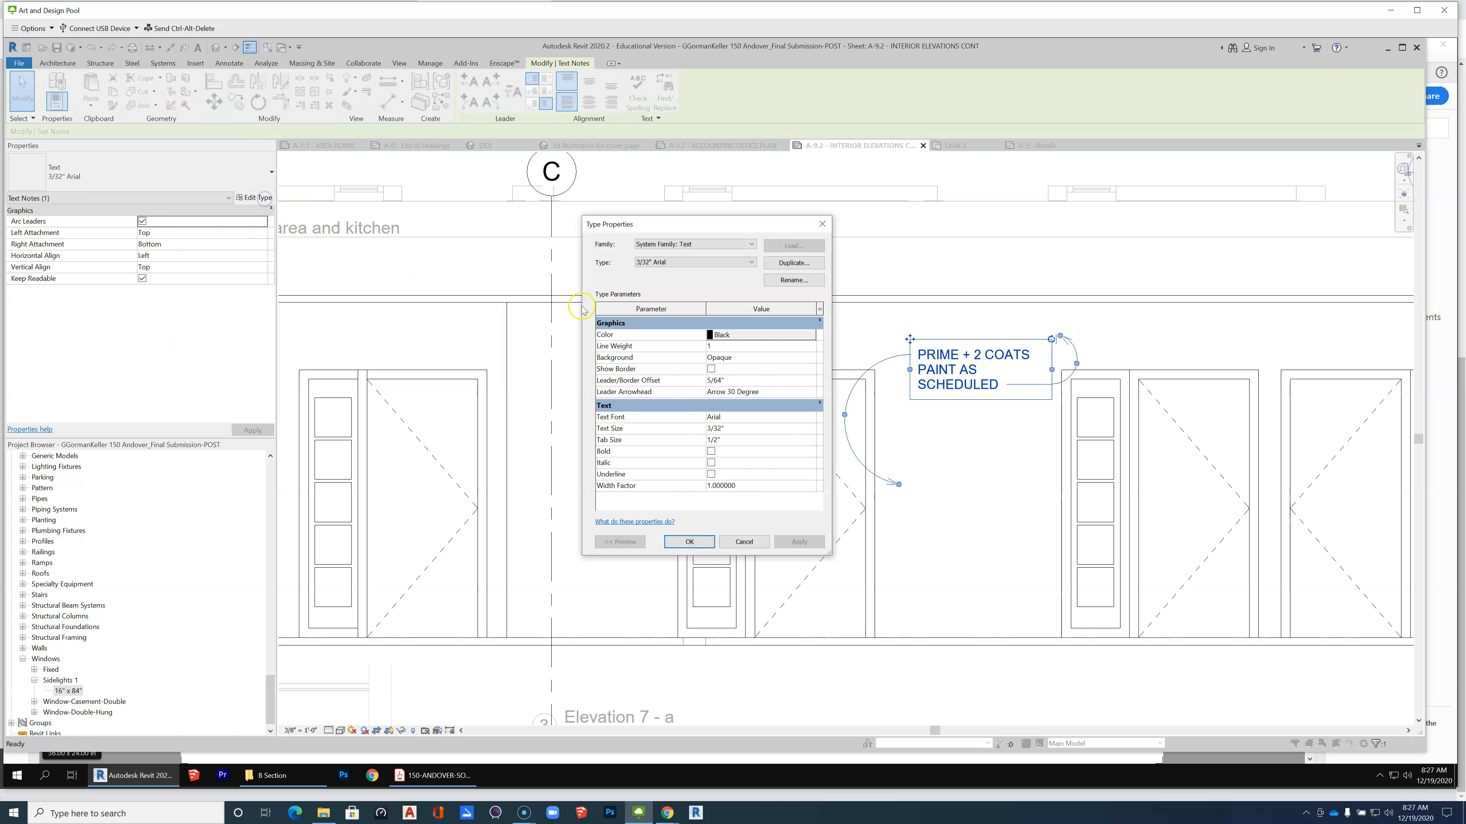
pyautogui.click(789, 392)
pyautogui.click(811, 393)
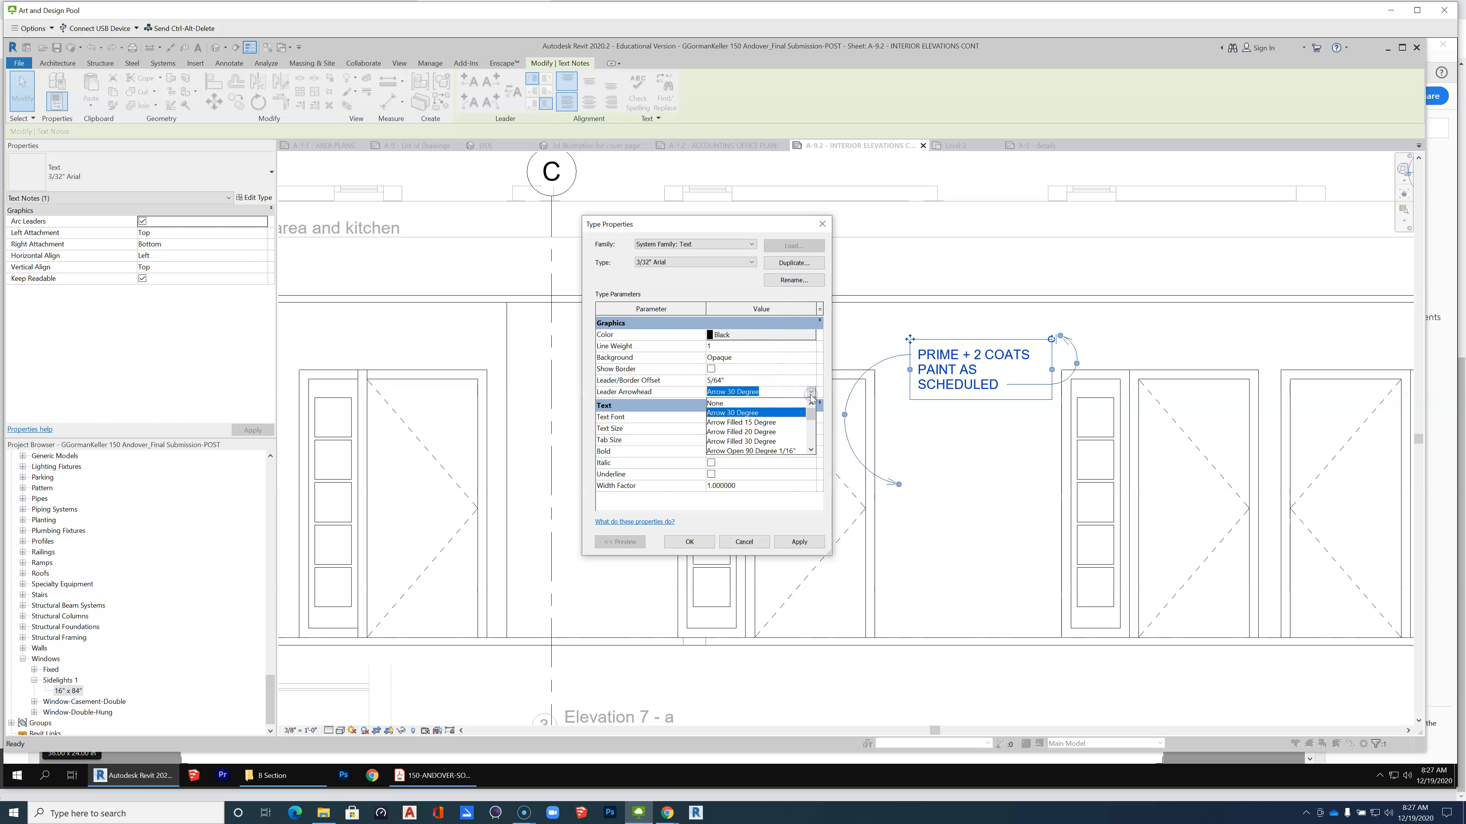
pyautogui.click(744, 422)
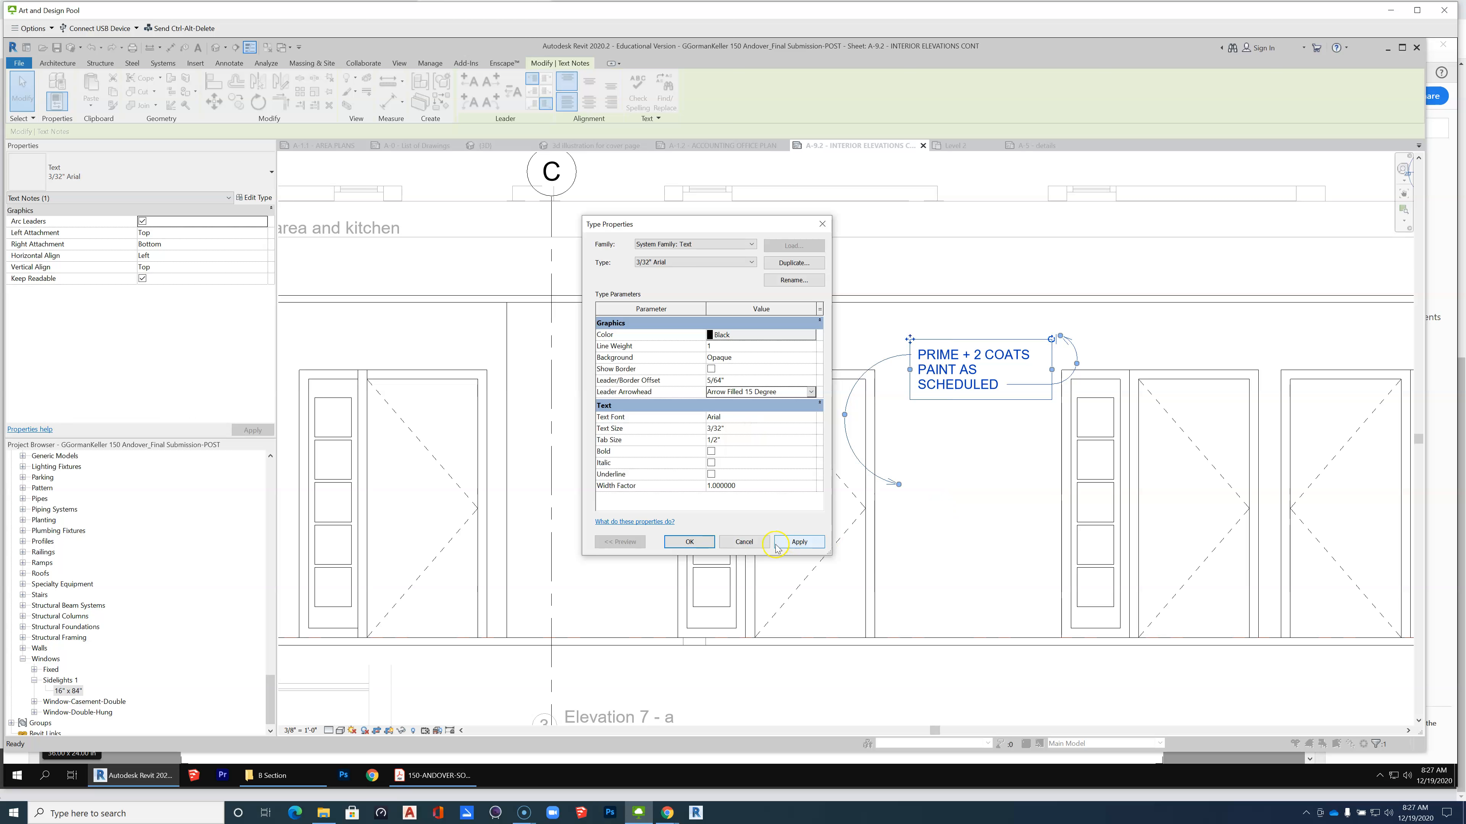
pyautogui.click(689, 543)
pyautogui.click(932, 486)
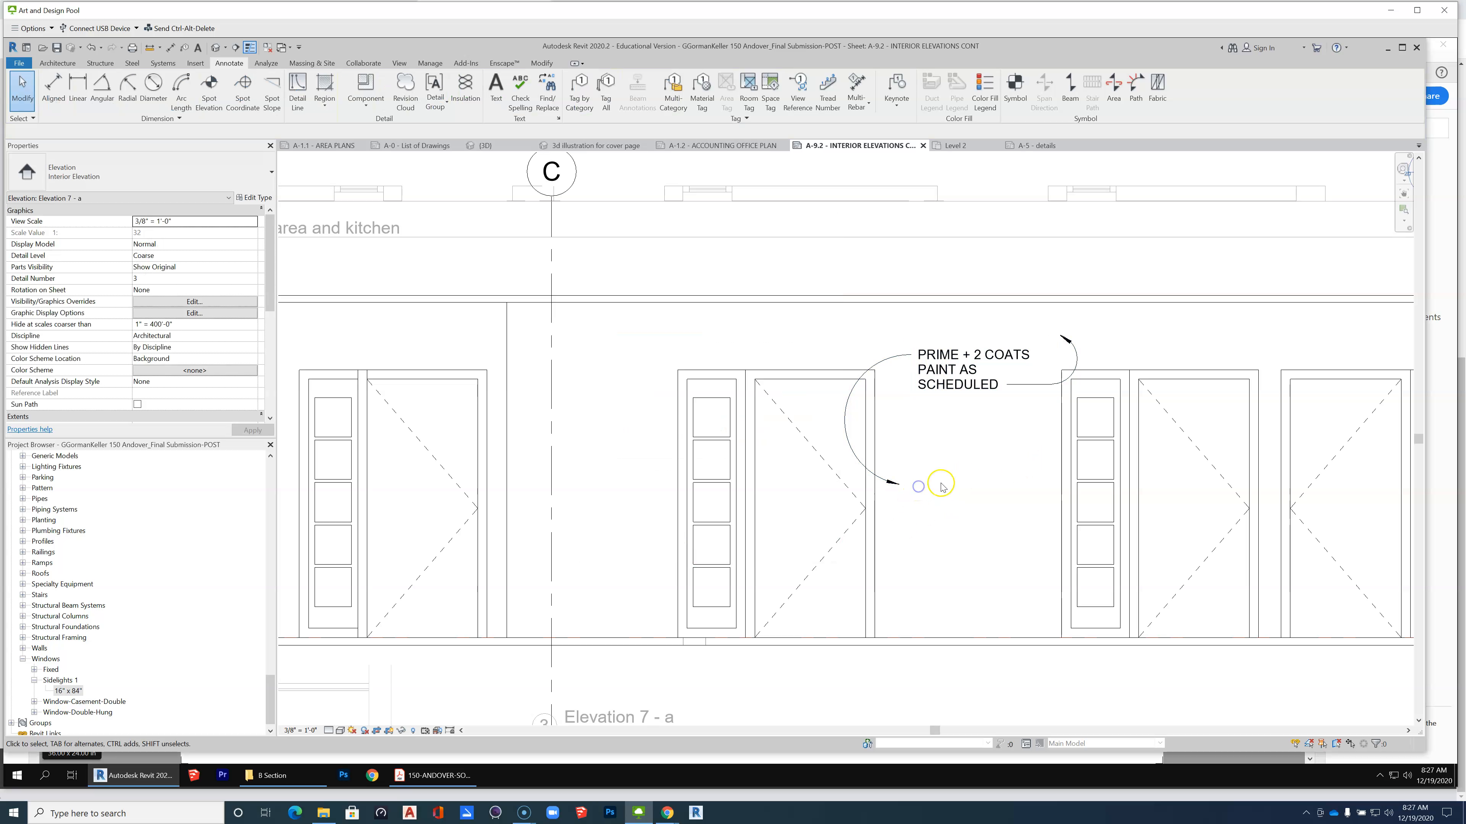
# Move the paint note down between the second and third doors and reshape both leaders into flatter arcs that clear the door frames.
pyautogui.click(980, 380)
pyautogui.moveTo(980, 380); pyautogui.dragTo(968, 420)
pyautogui.moveTo(833, 454); pyautogui.dragTo(879, 443)
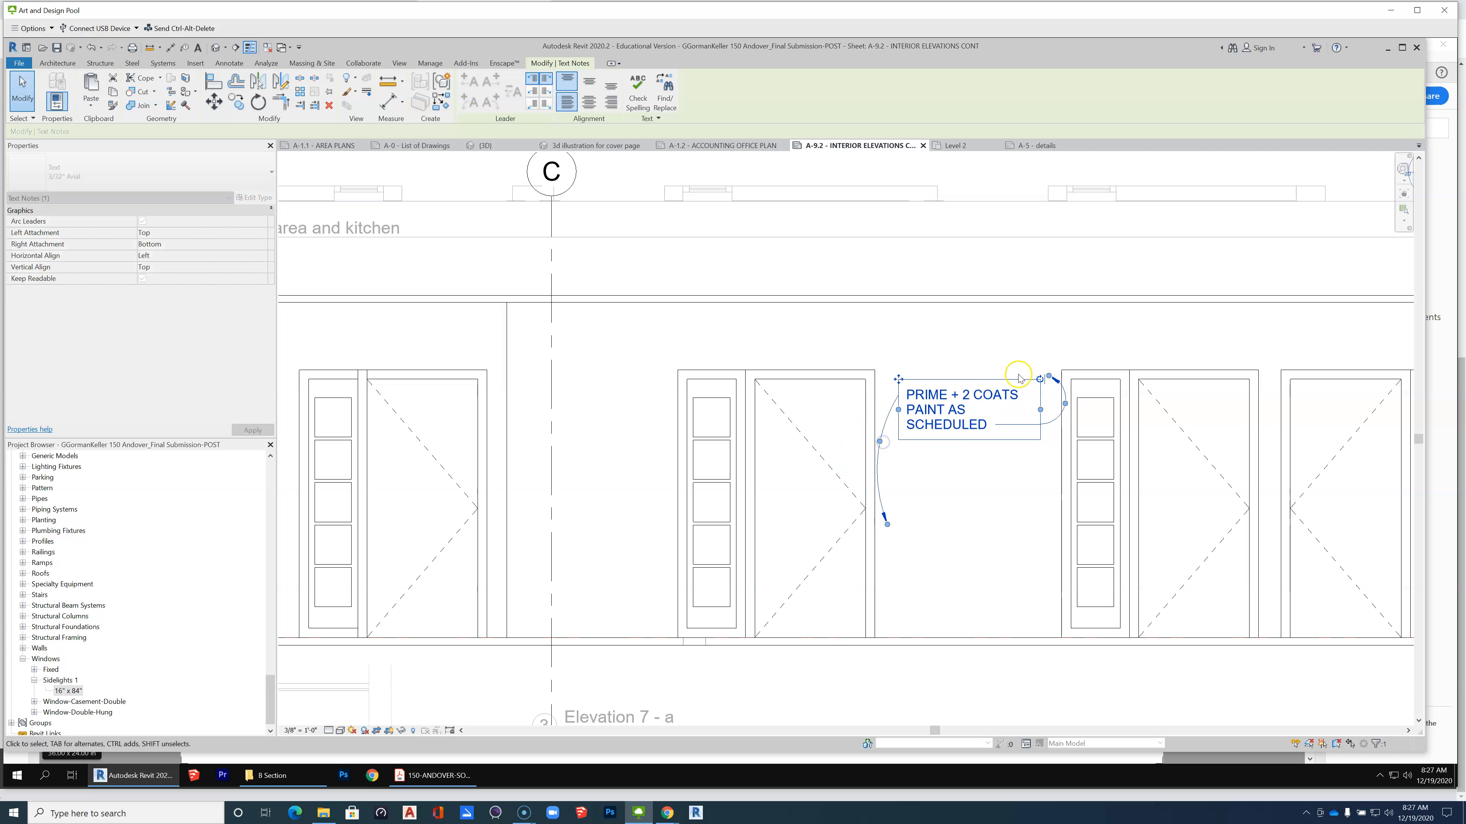
pyautogui.moveTo(1059, 401); pyautogui.dragTo(1054, 346)
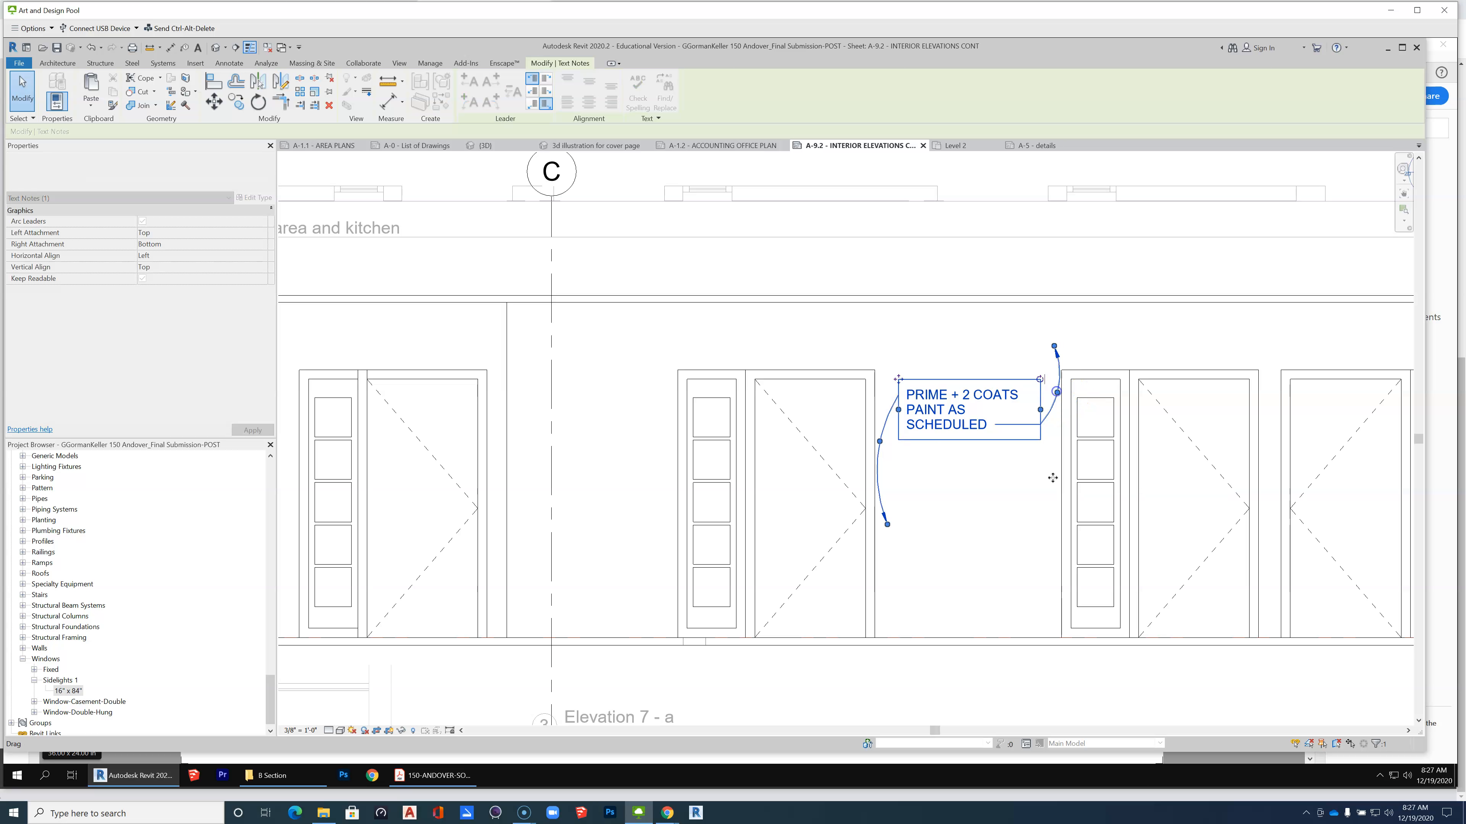
pyautogui.click(1011, 532)
pyautogui.scroll(-3, 998, 524)
pyautogui.scroll(1, 990, 540)
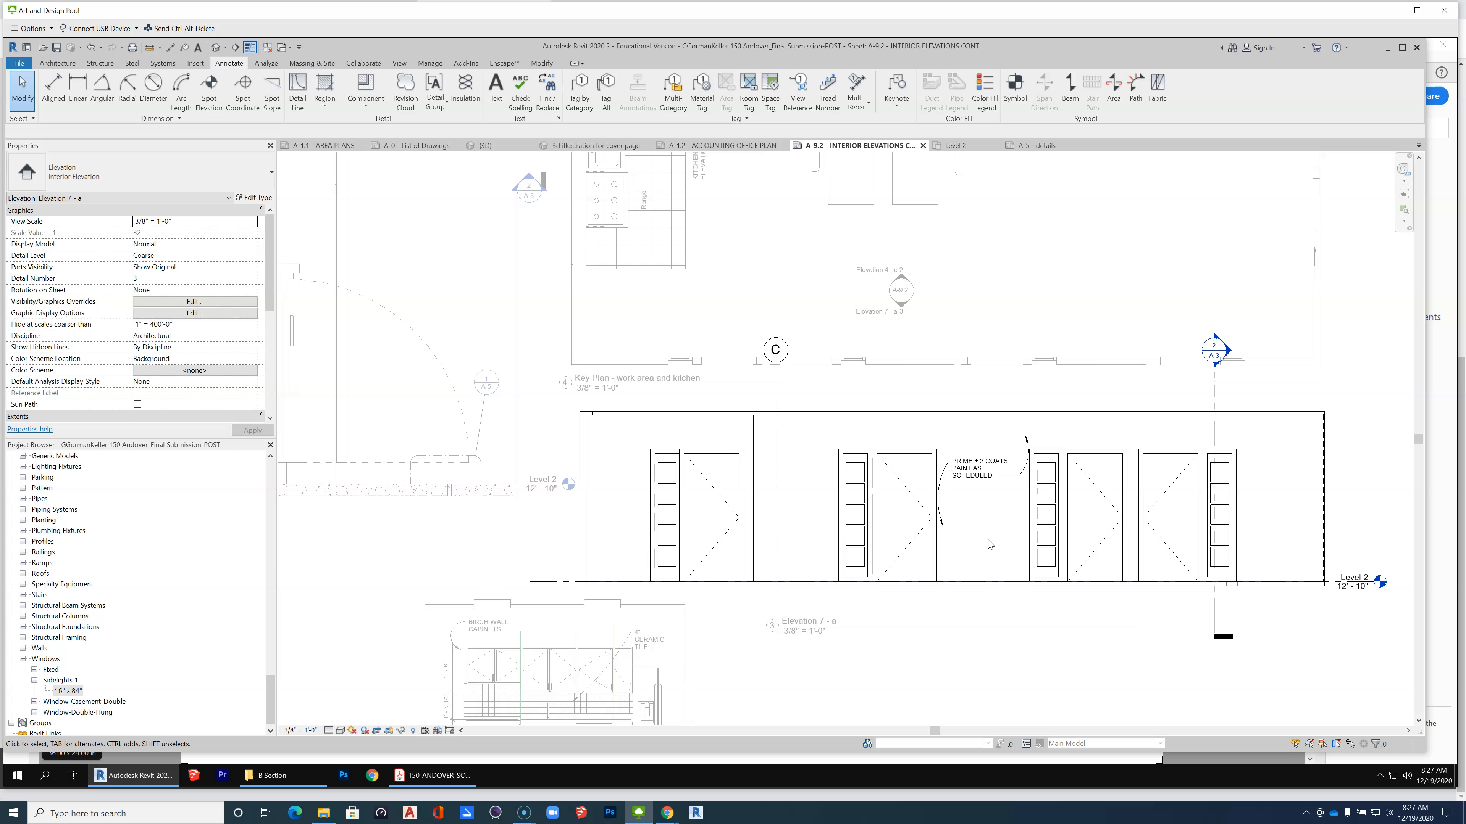
pyautogui.click(558, 321)
pyautogui.scroll(-4, 768, 514)
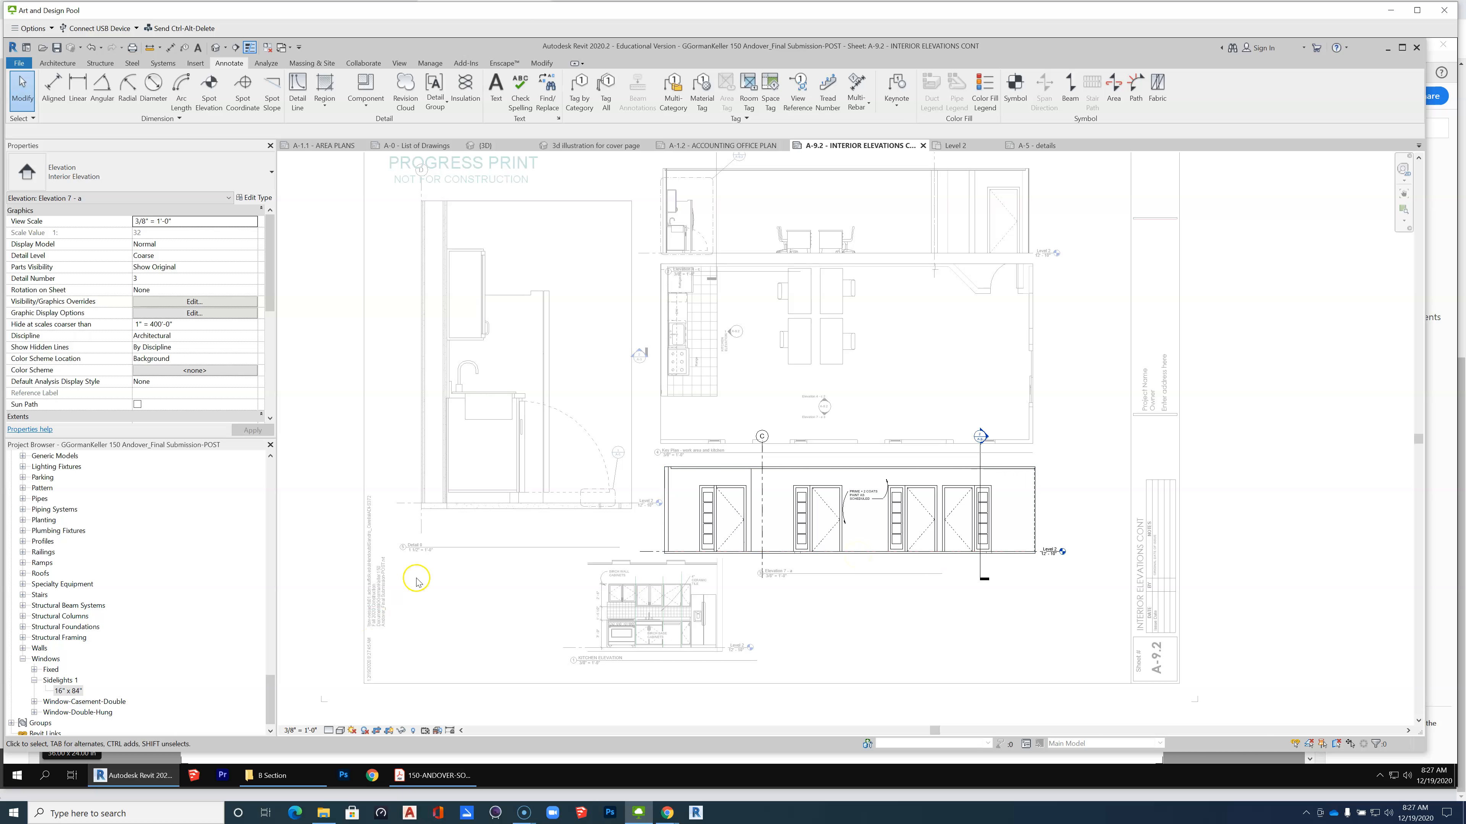
pyautogui.moveTo(285, 788)
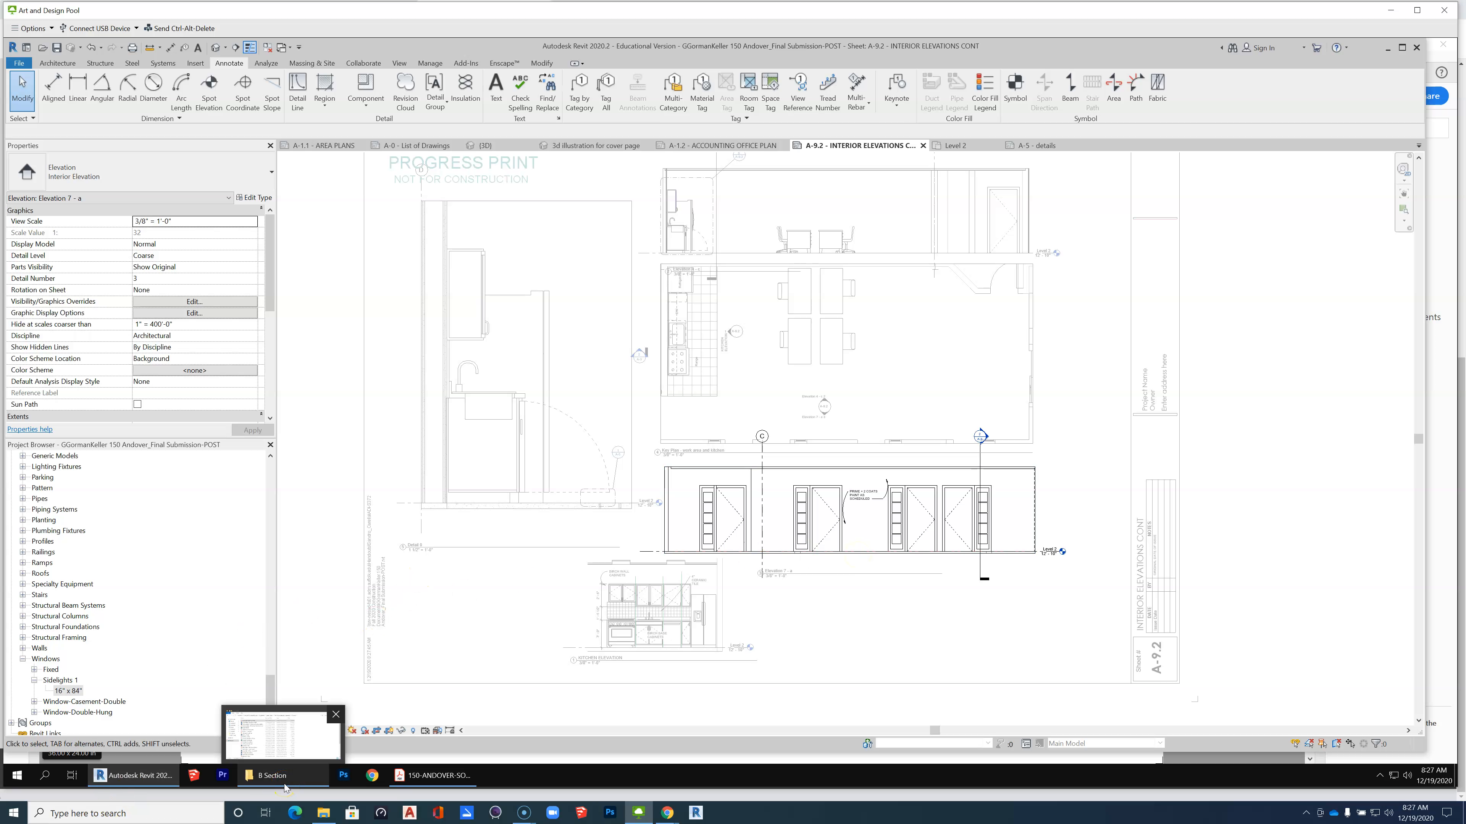
pyautogui.click(195, 775)
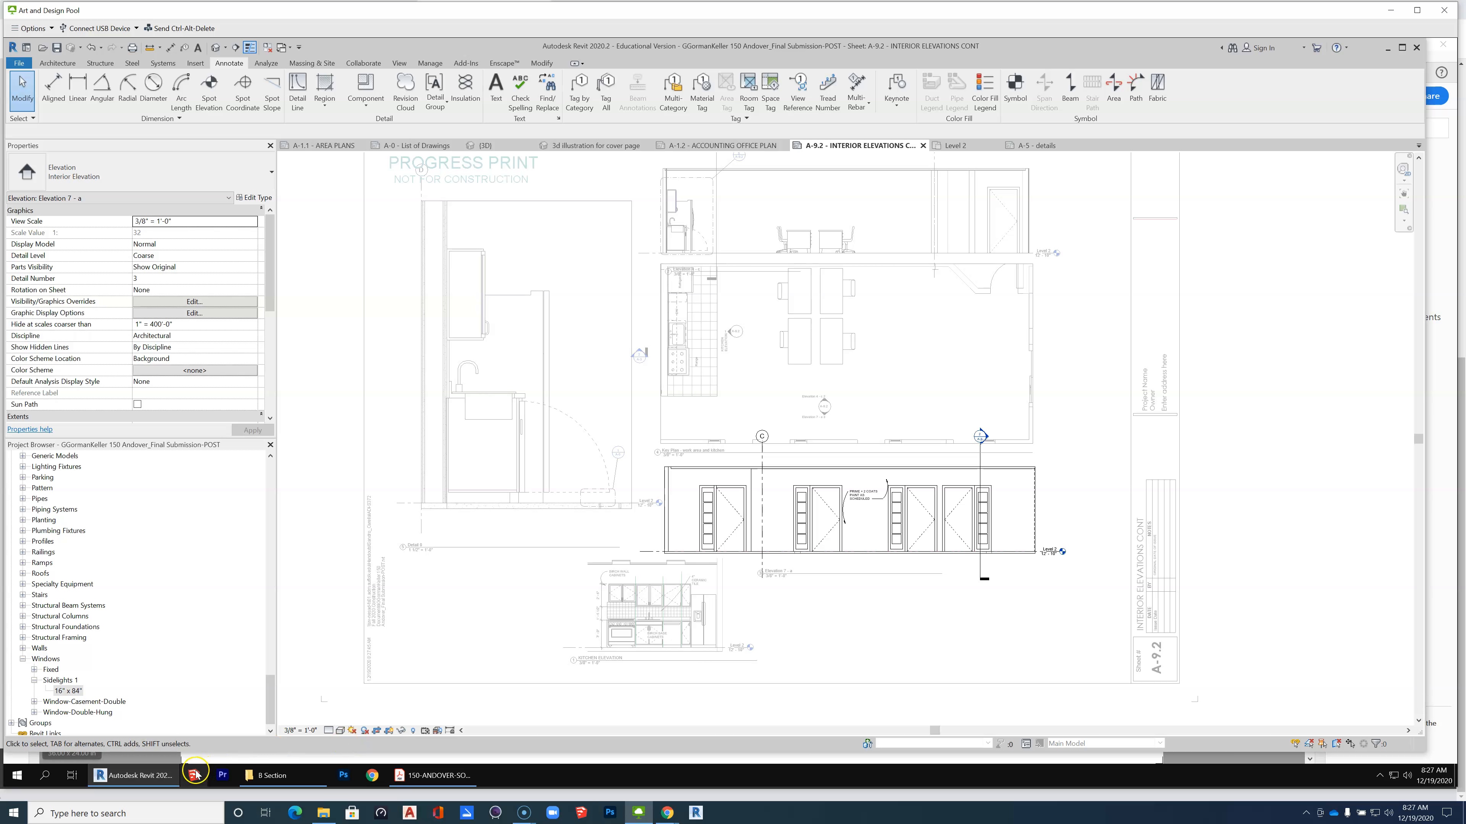